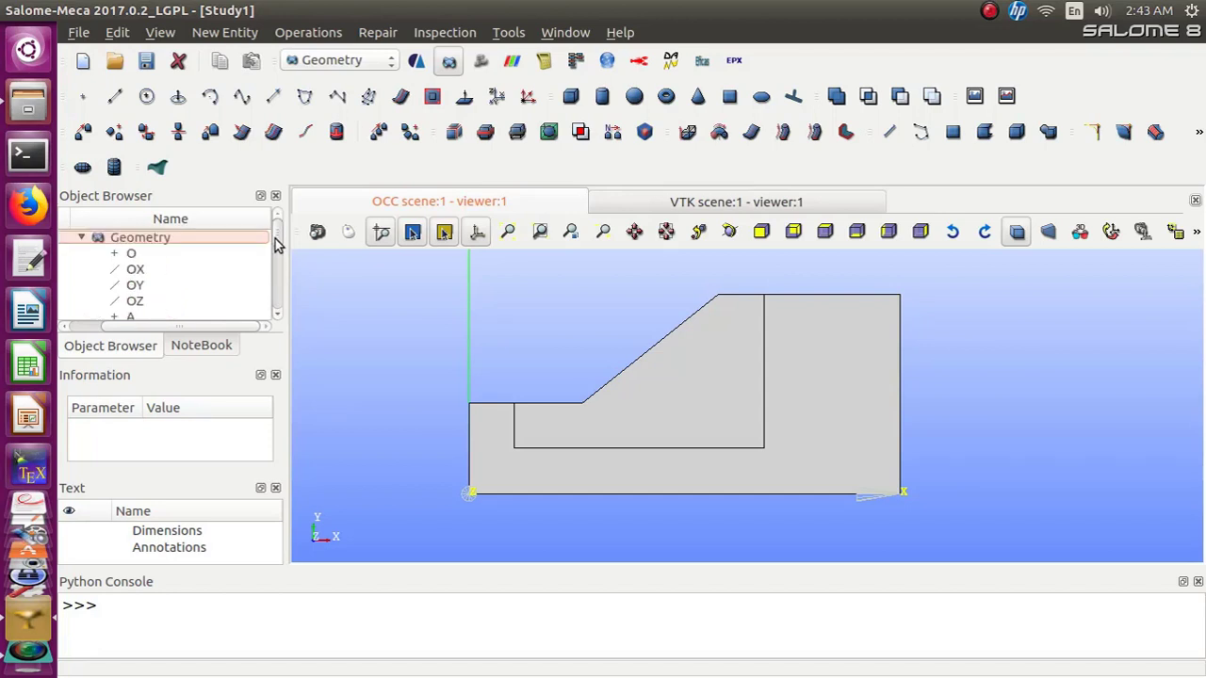
Examine the study tree, selecting Partition_1 and reviewing its sub-groups and mesh entries
left_click_drag(276, 242, 278, 299)
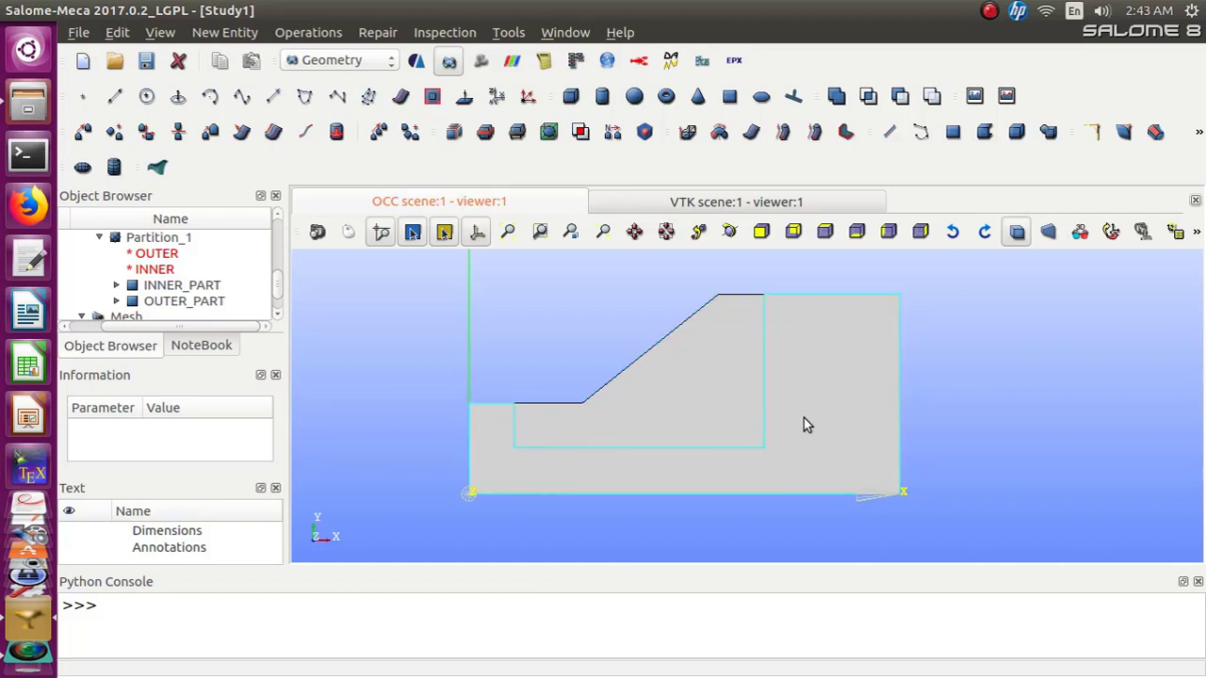
left_click(277, 317)
left_click(277, 318)
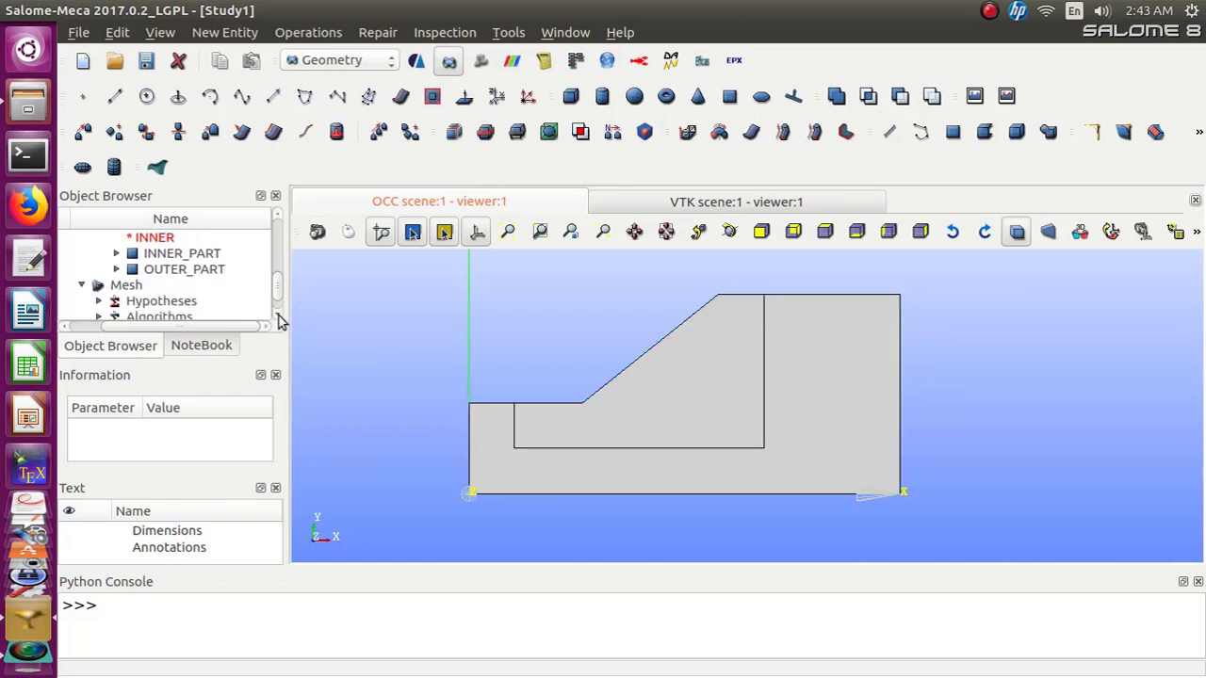
left_click(277, 318)
left_click(277, 317)
scroll(278, 302, "up", 2)
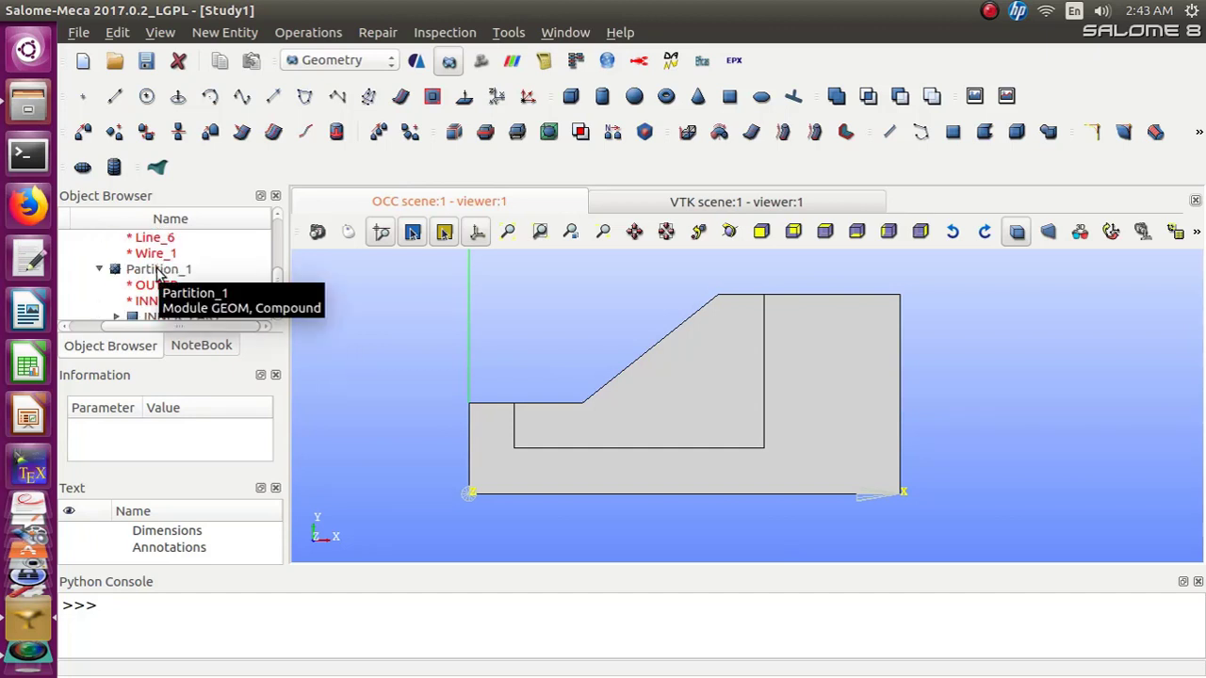
left_click(158, 272)
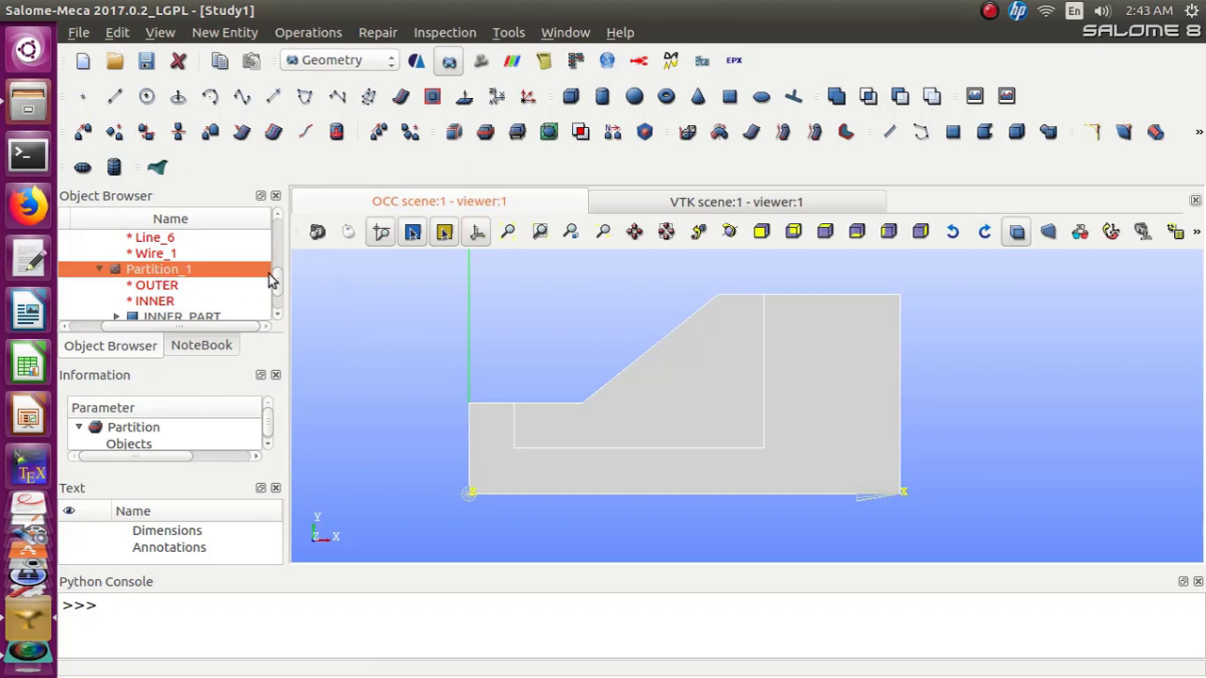
scroll(279, 278, "down", 2)
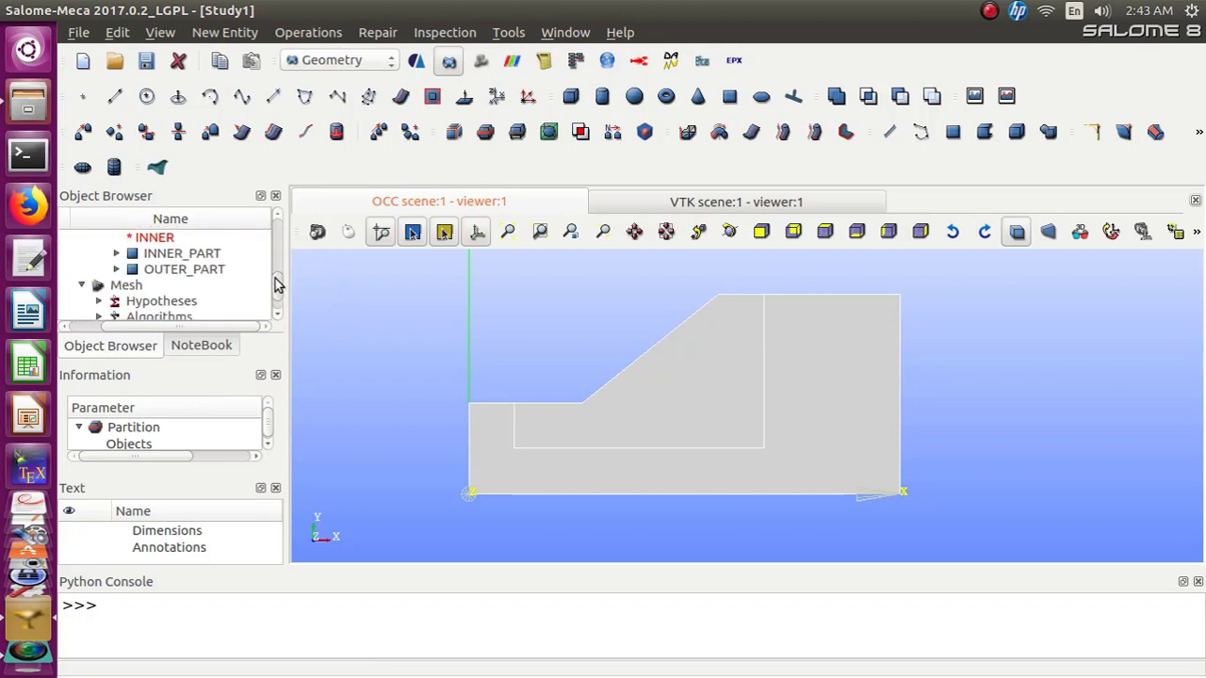
scroll(273, 273, "up", 3)
scroll(271, 276, "down", 1)
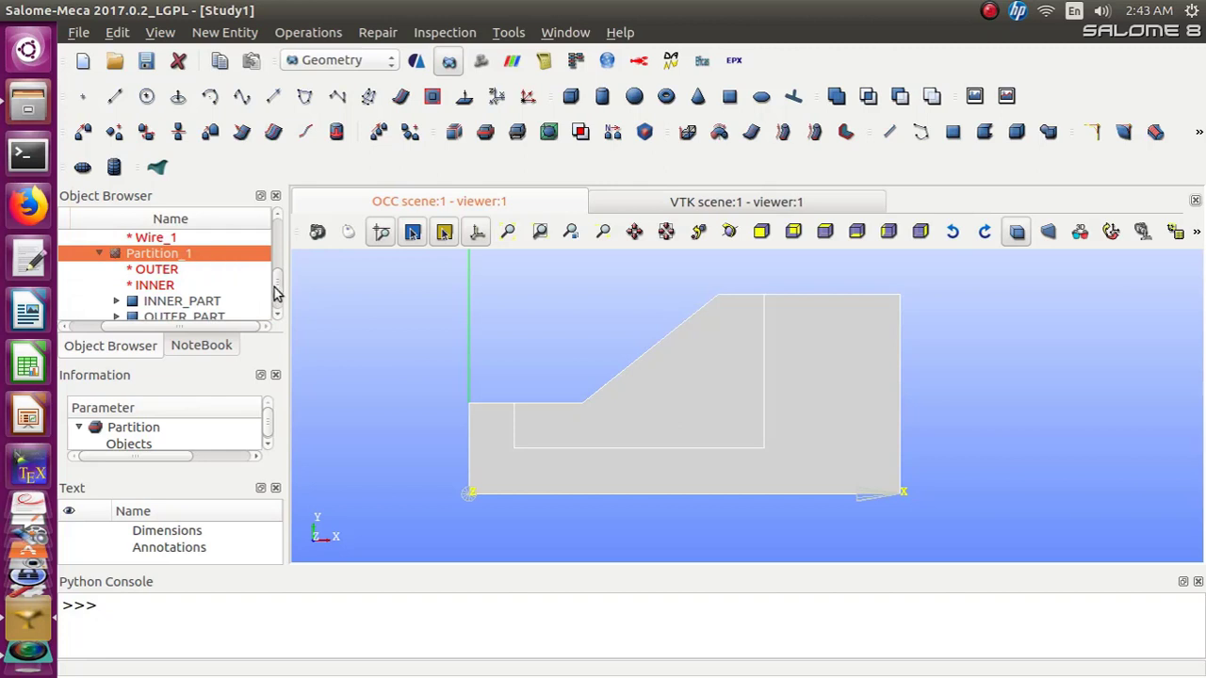
scroll(274, 273, "up", 5)
scroll(274, 282, "down", 3)
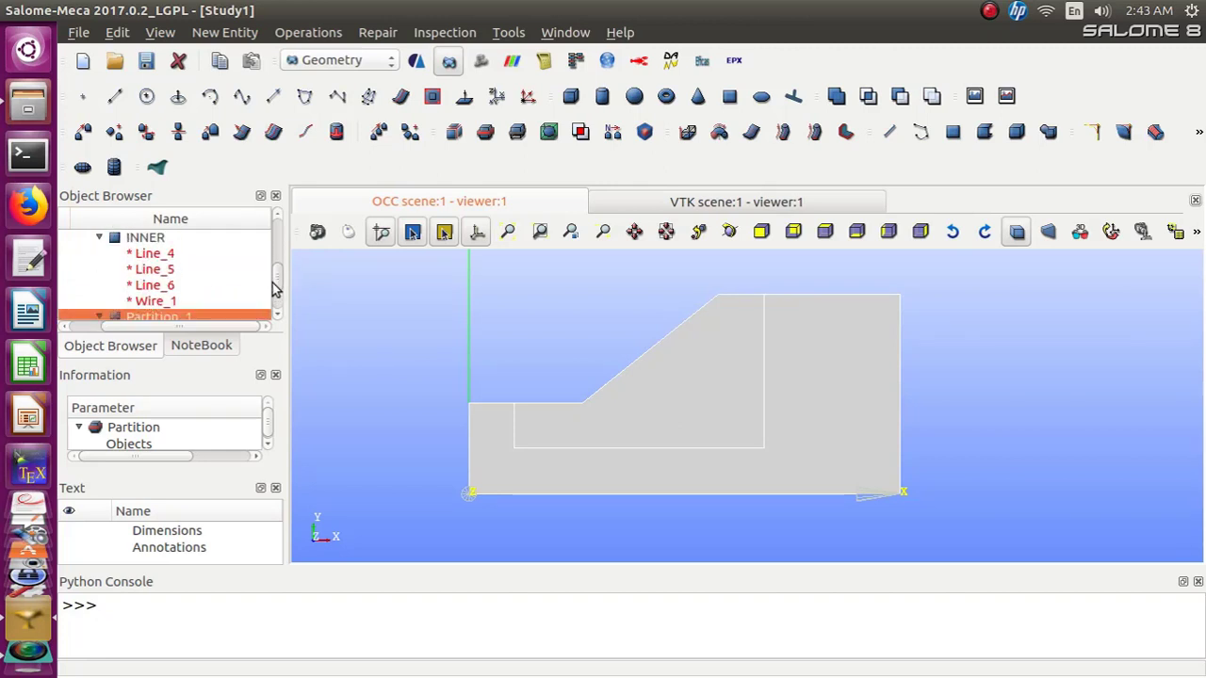
scroll(273, 289, "down", 2)
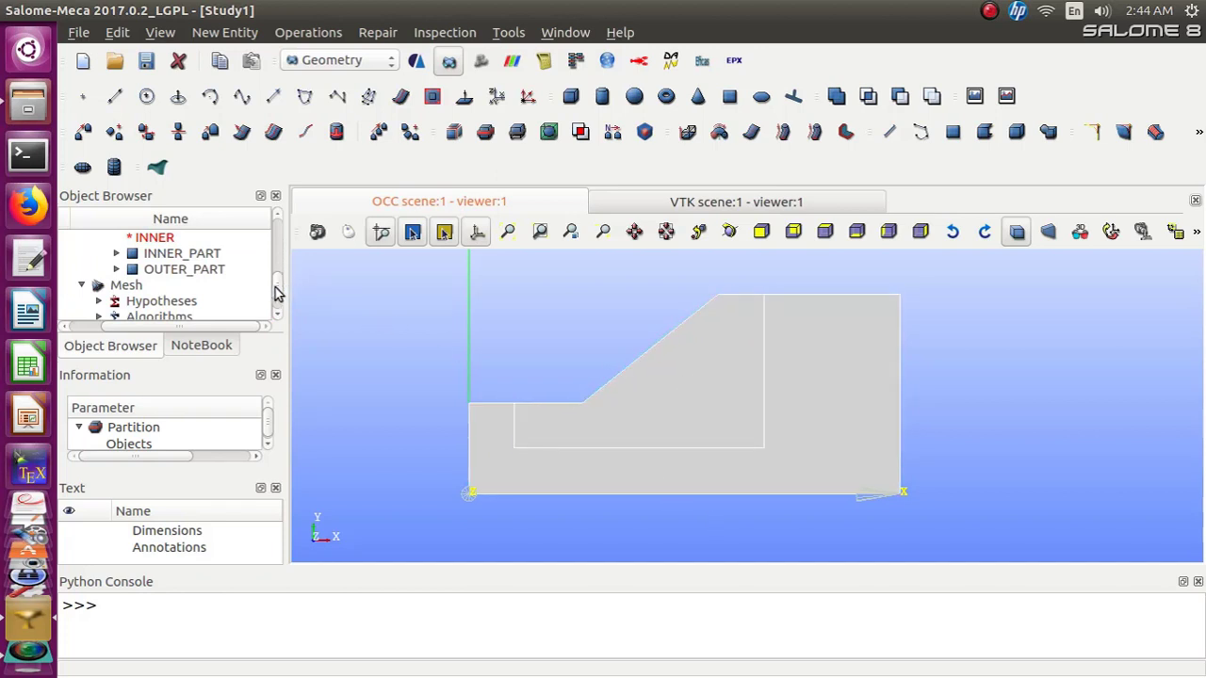
scroll(276, 292, "up", 3)
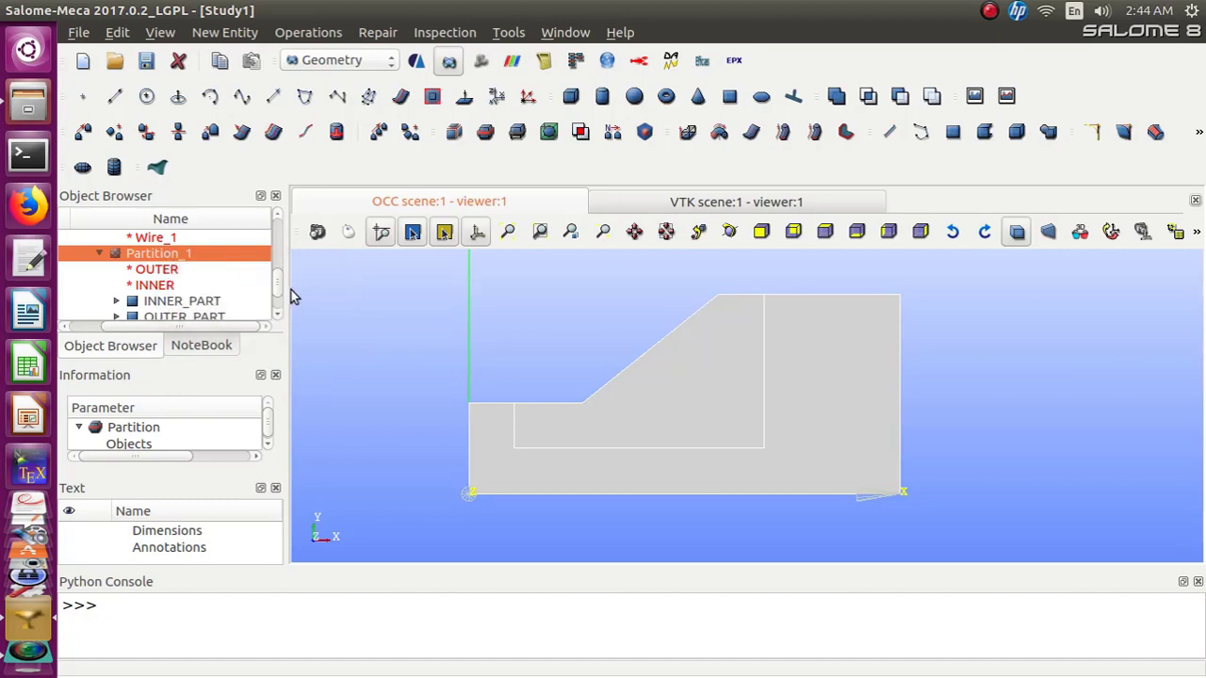
scroll(279, 287, "down", 5)
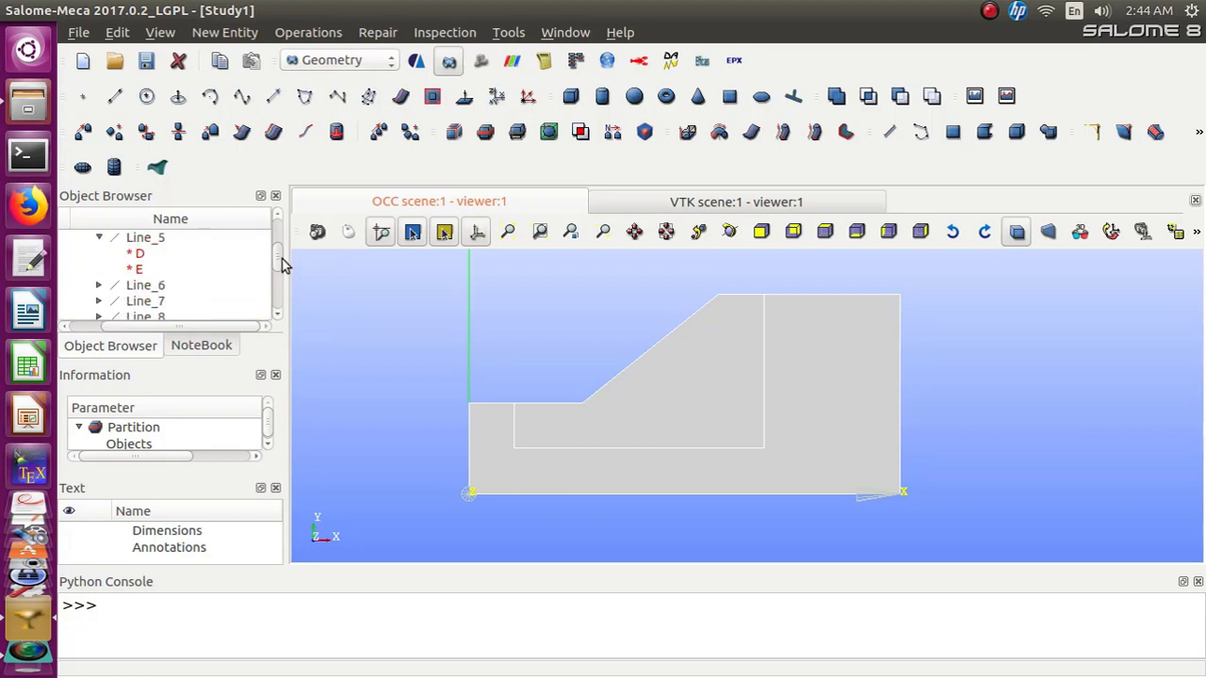
scroll(279, 269, "down", 6)
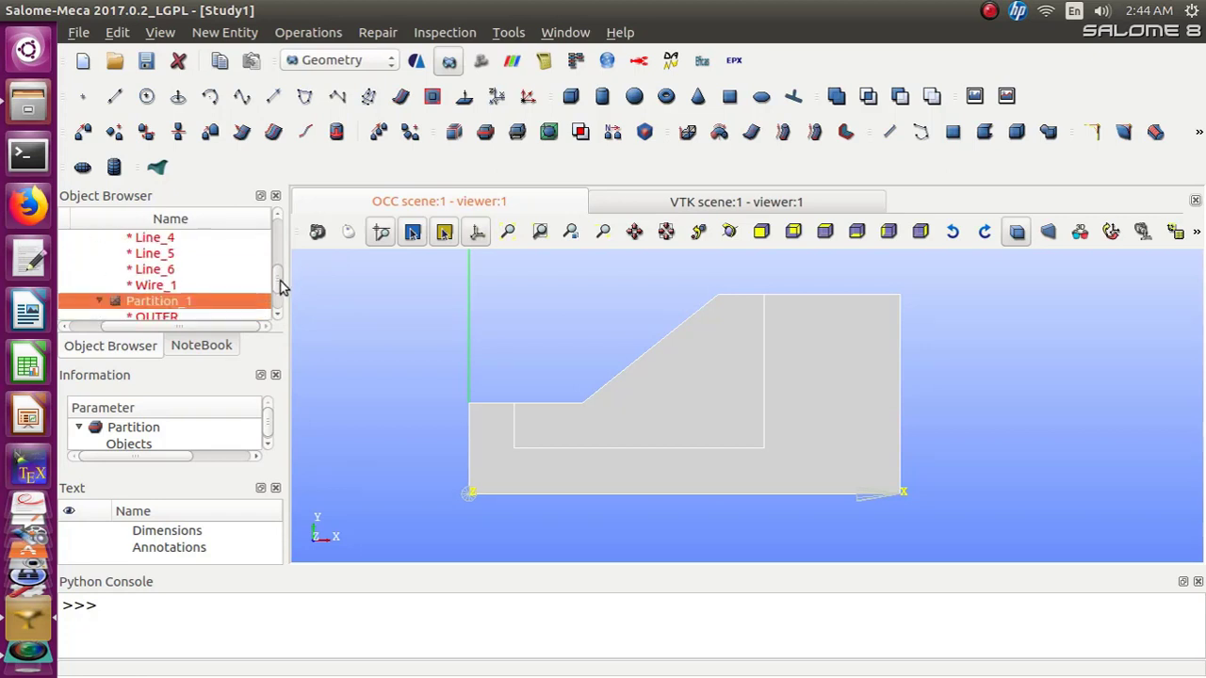
scroll(280, 290, "down", 3)
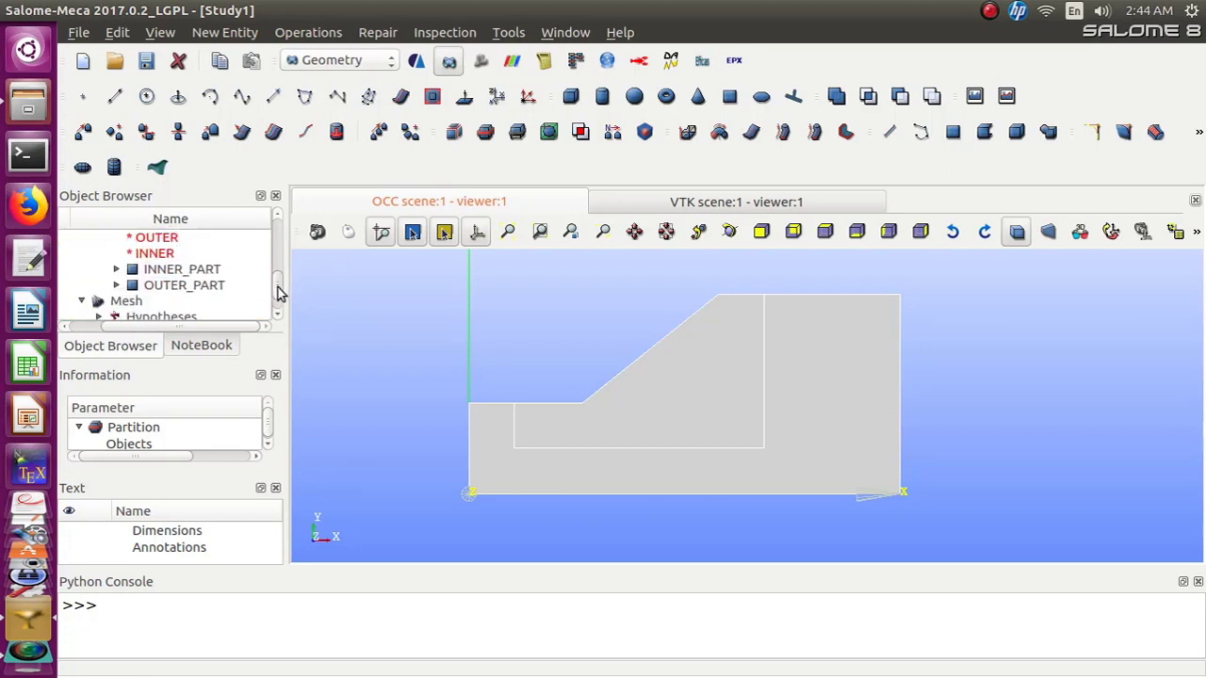
scroll(278, 290, "up", 1)
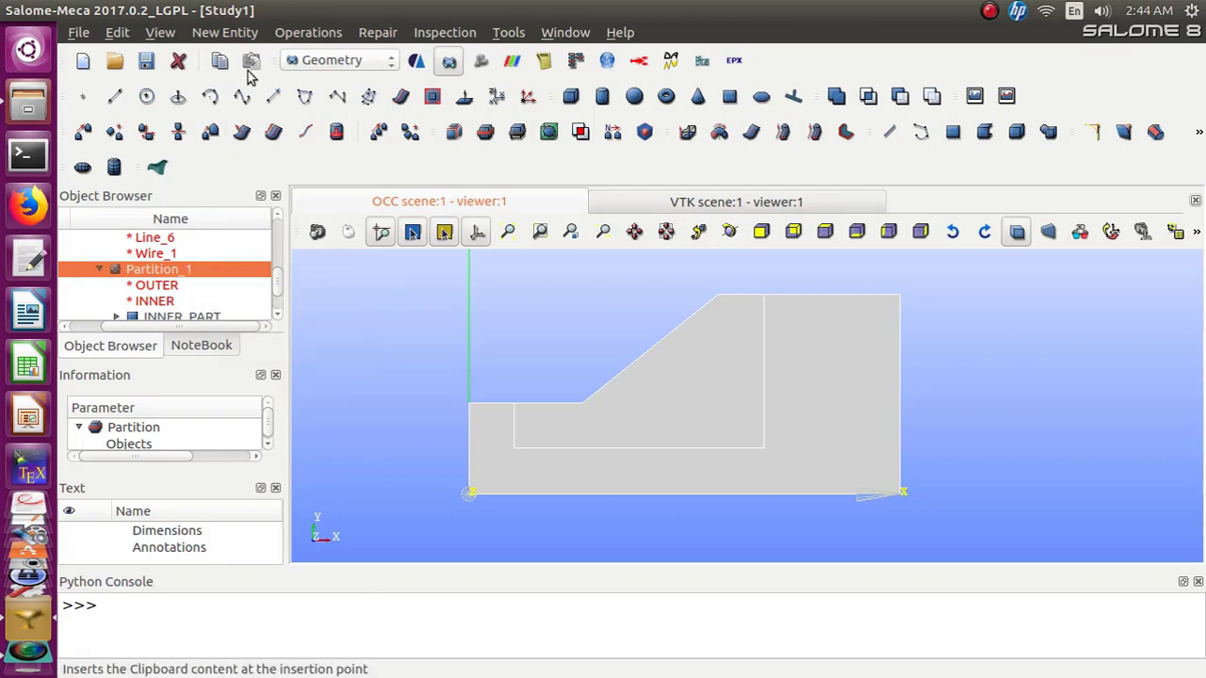
Create a vertex group named TOE_POINT on Partition_1 containing the lower corner point at the slope's toe
left_click(238, 34)
mouse_move(232, 126)
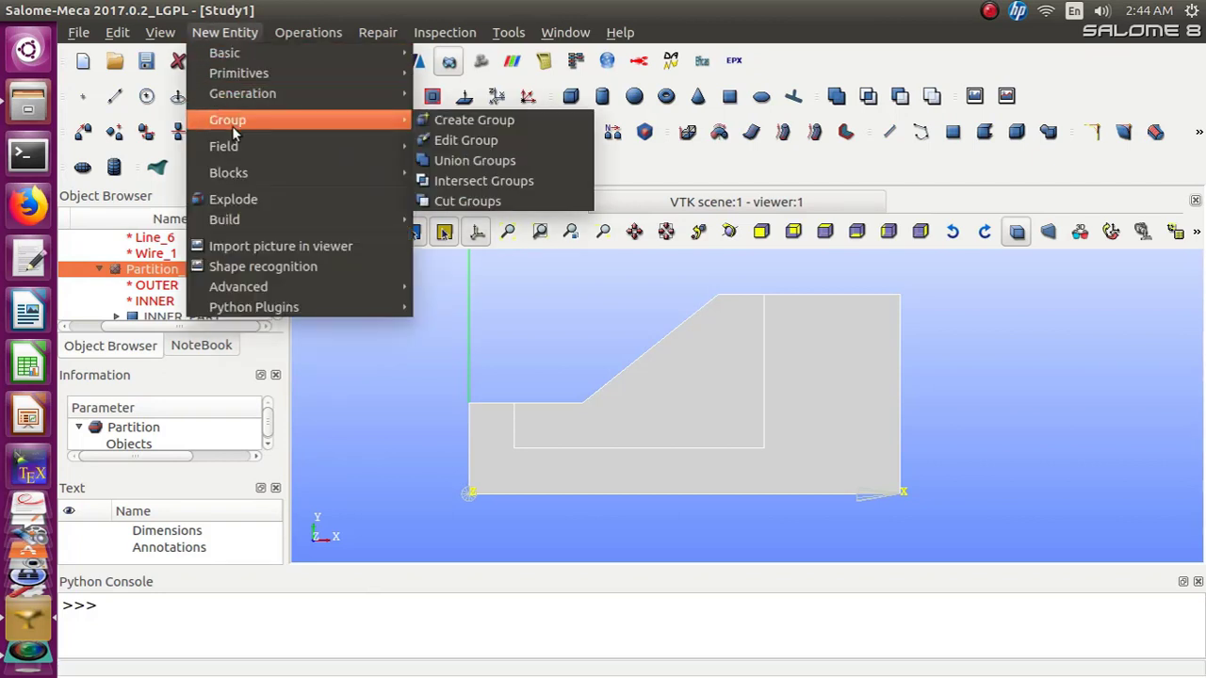
left_click(446, 123)
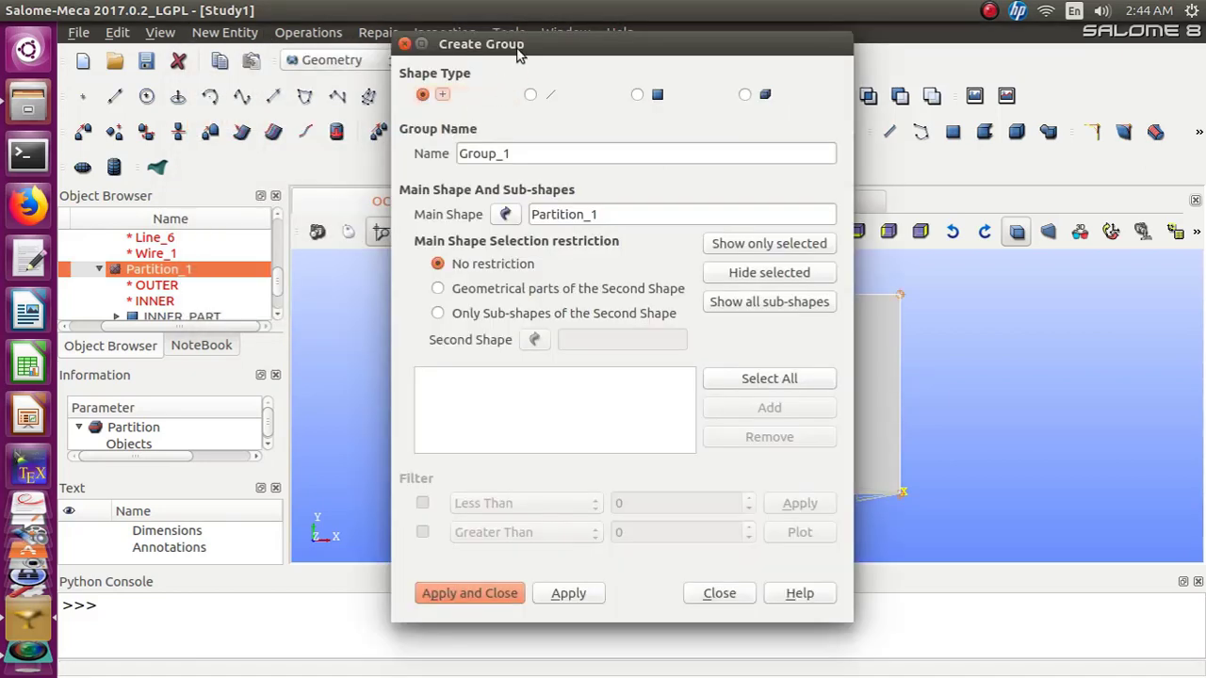
left_click_drag(522, 44, 784, 76)
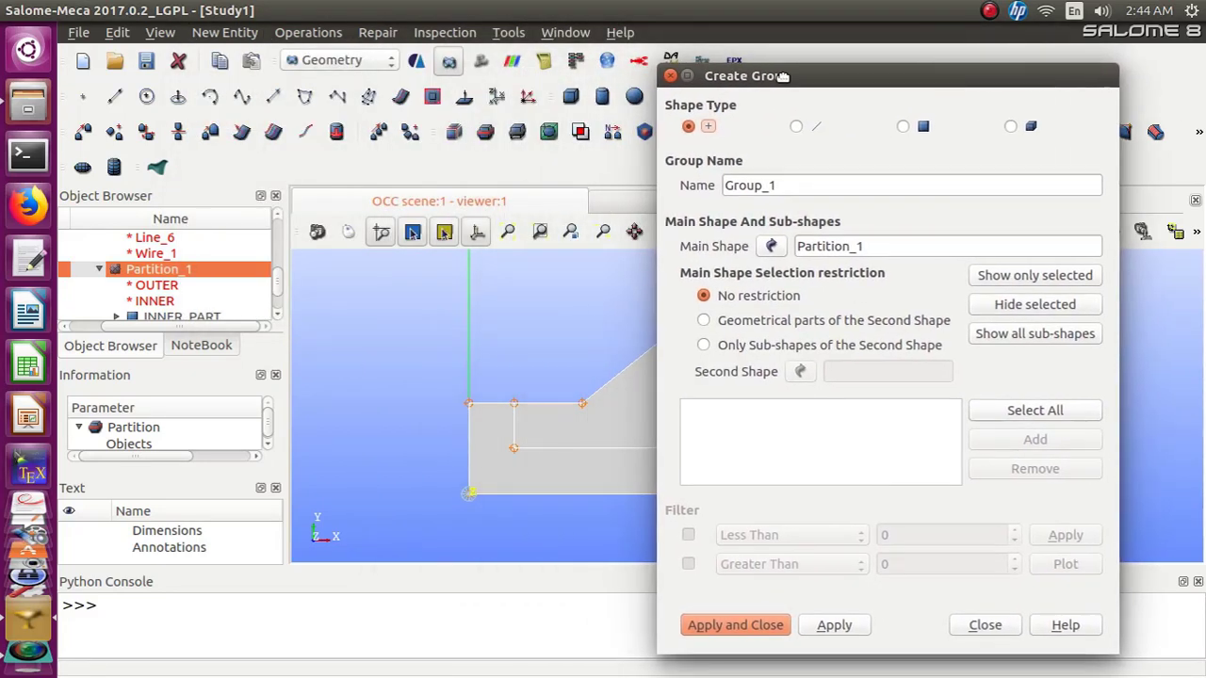
left_click_drag(791, 185, 700, 189)
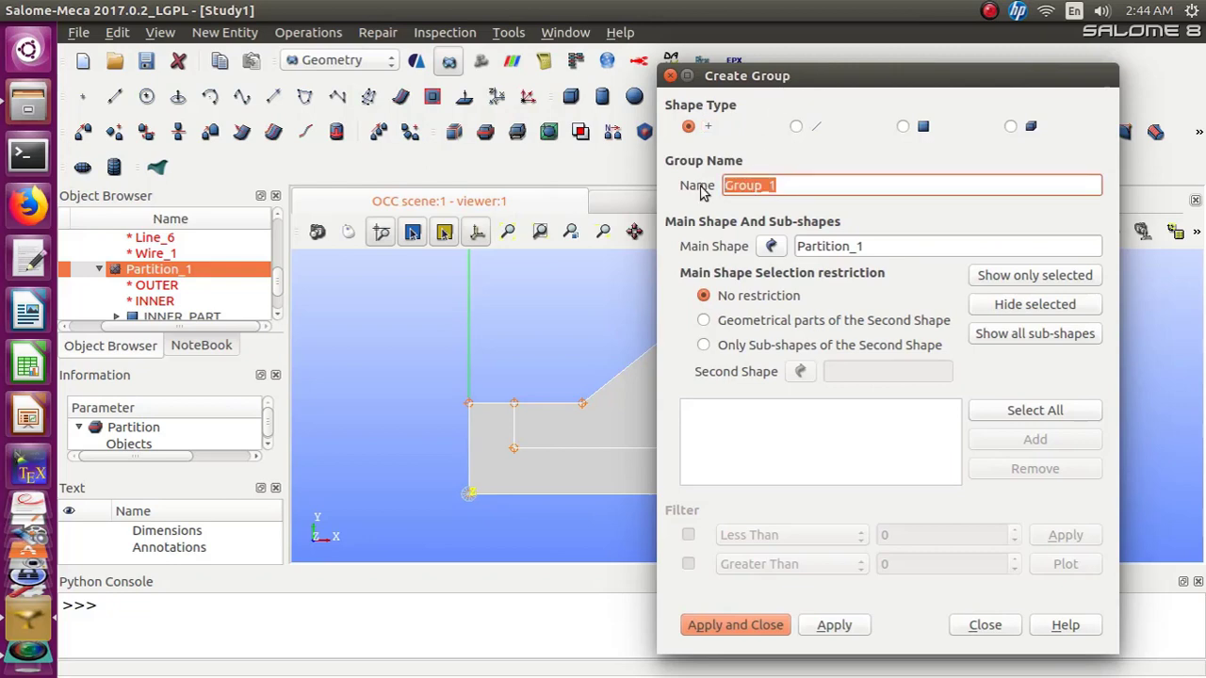
type("TOE_POINT")
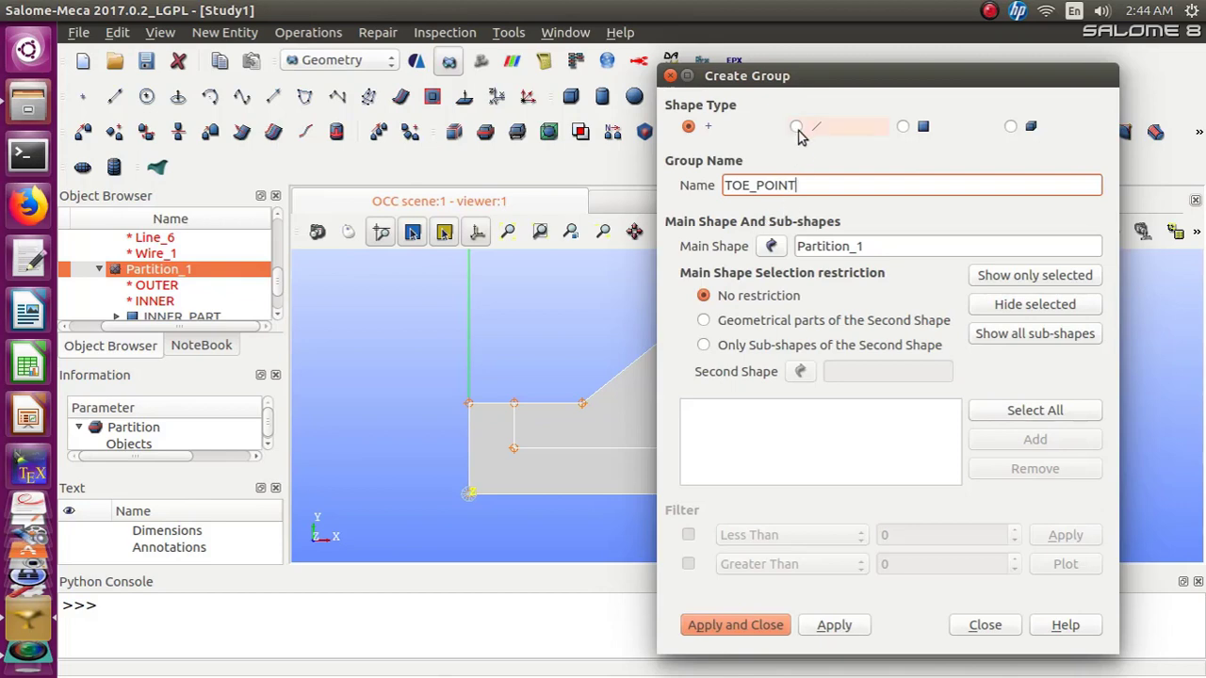
left_click(581, 405)
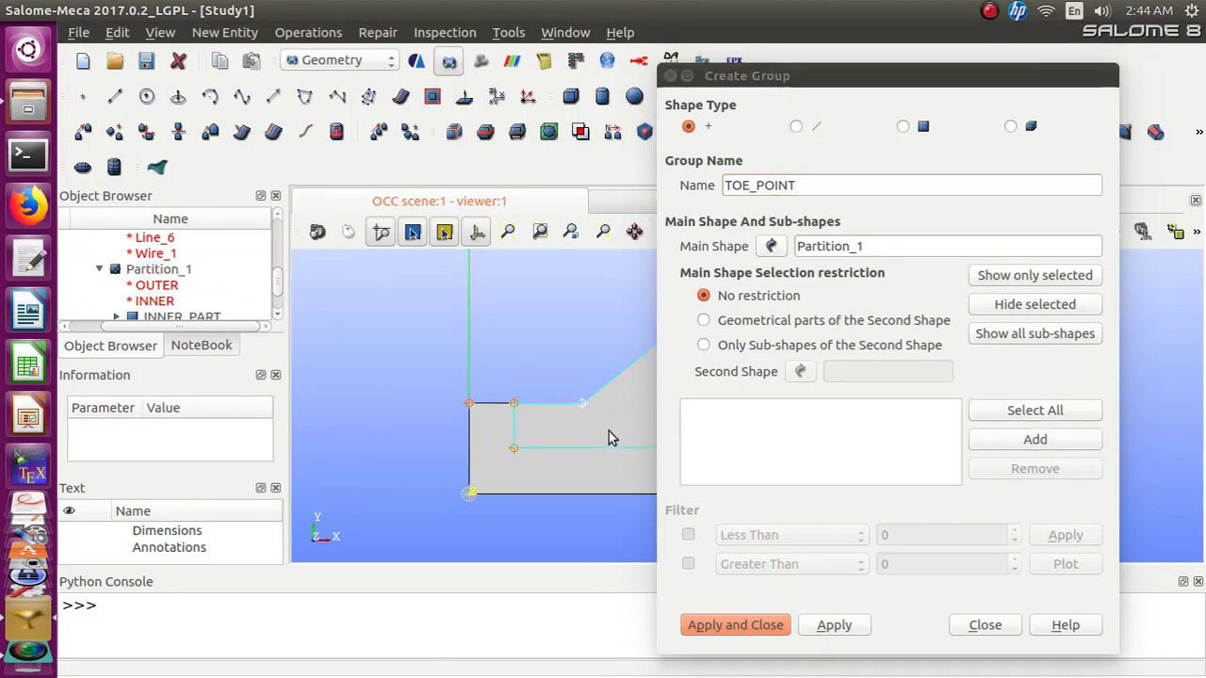
left_click(1035, 439)
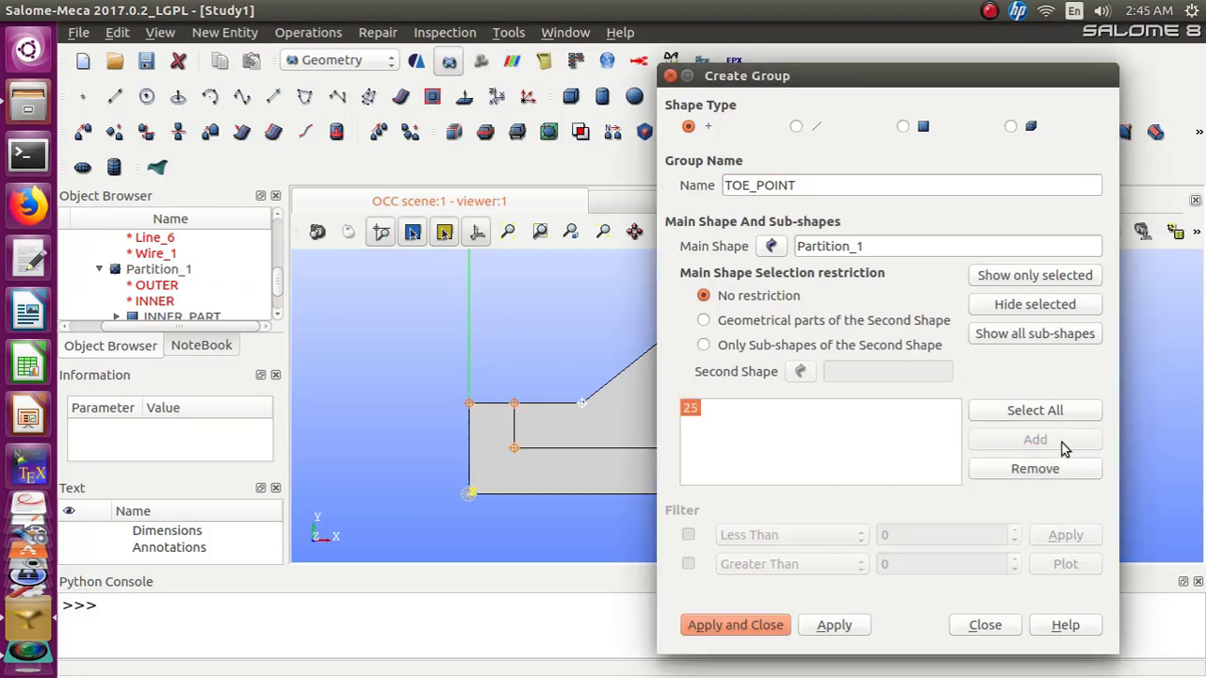
left_click(853, 626)
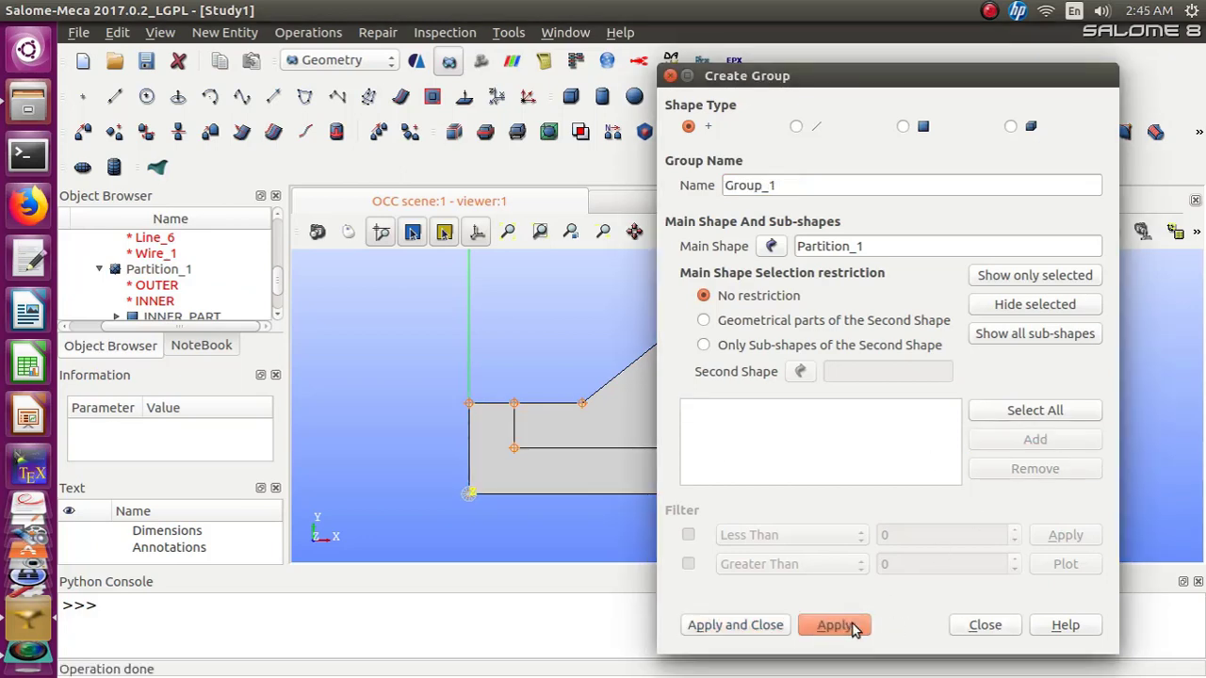
Create a vertex group named TOP_POINT containing the upper corner point at the slope's crest
left_click_drag(788, 79, 208, 51)
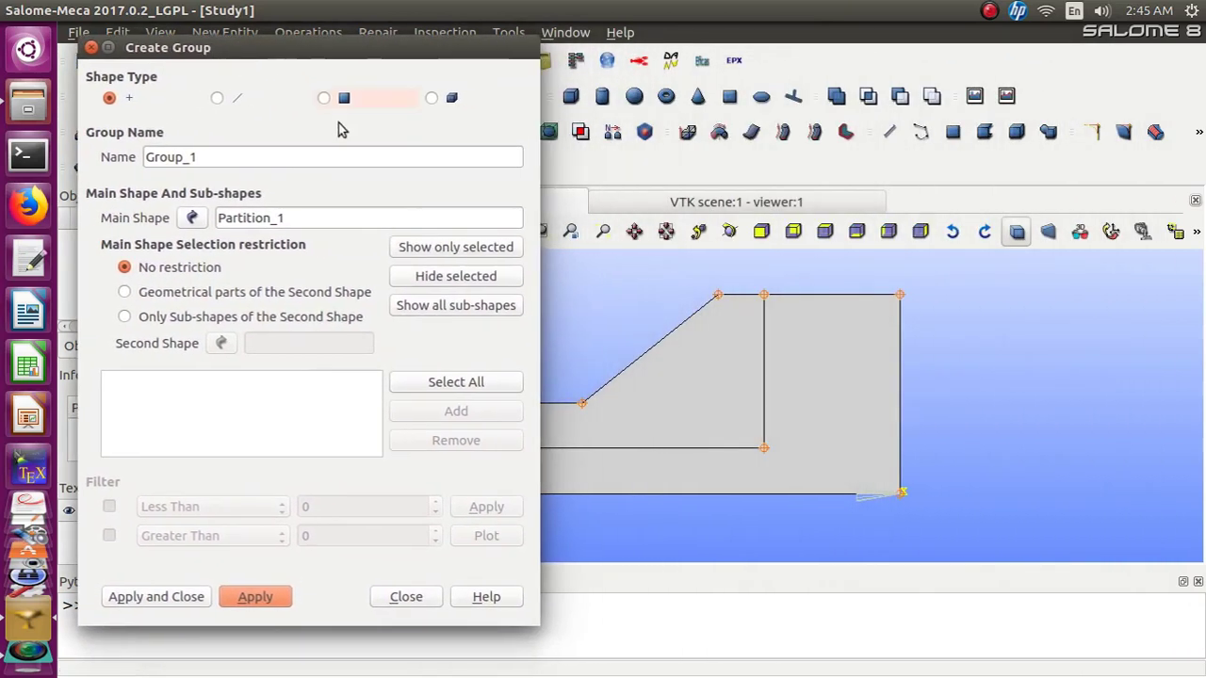
left_click_drag(223, 158, 132, 157)
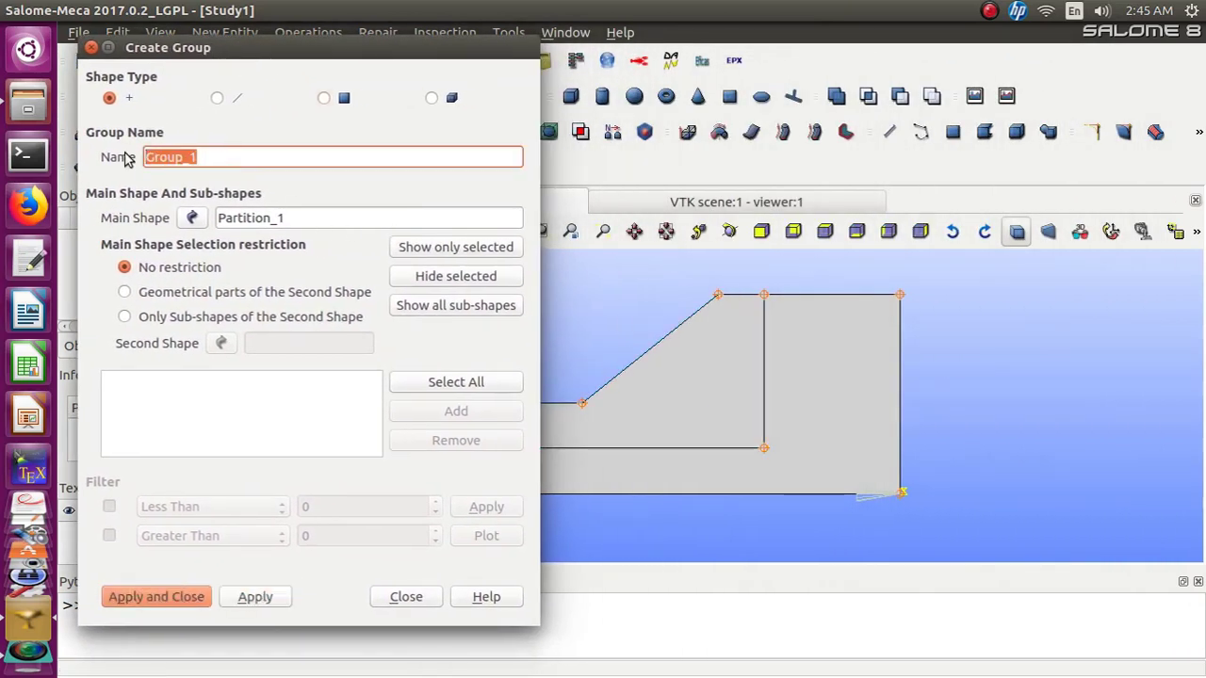
type("TOP_POINT")
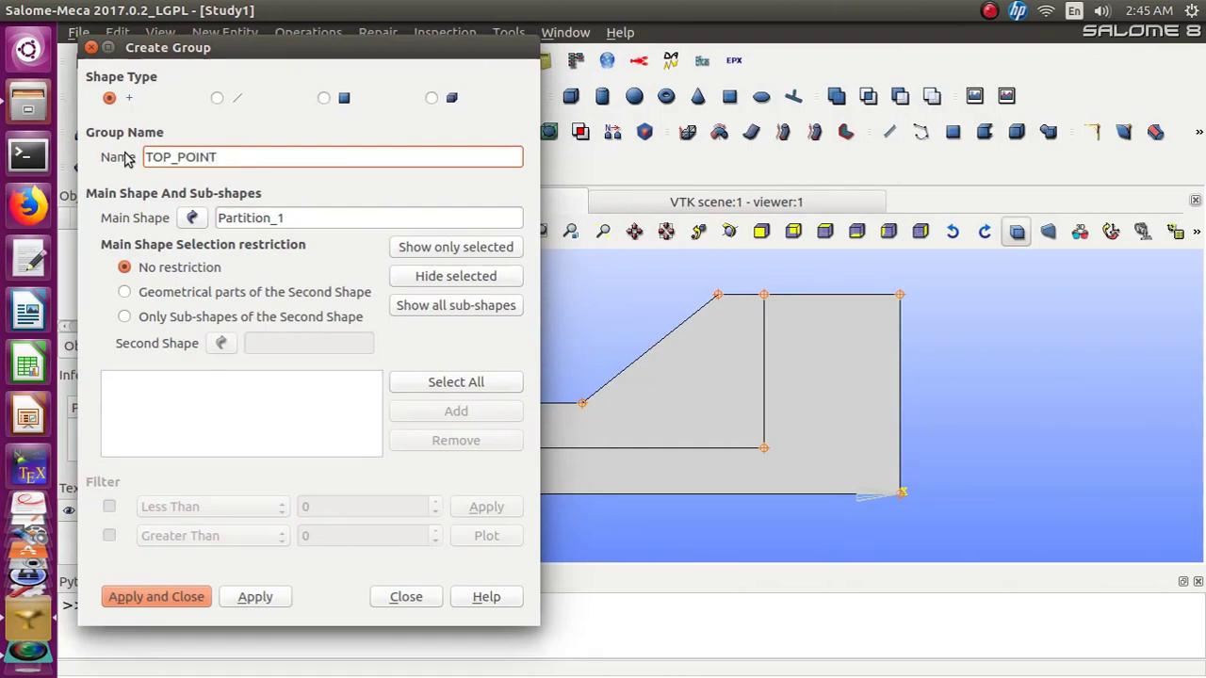
left_click(717, 295)
left_click(425, 412)
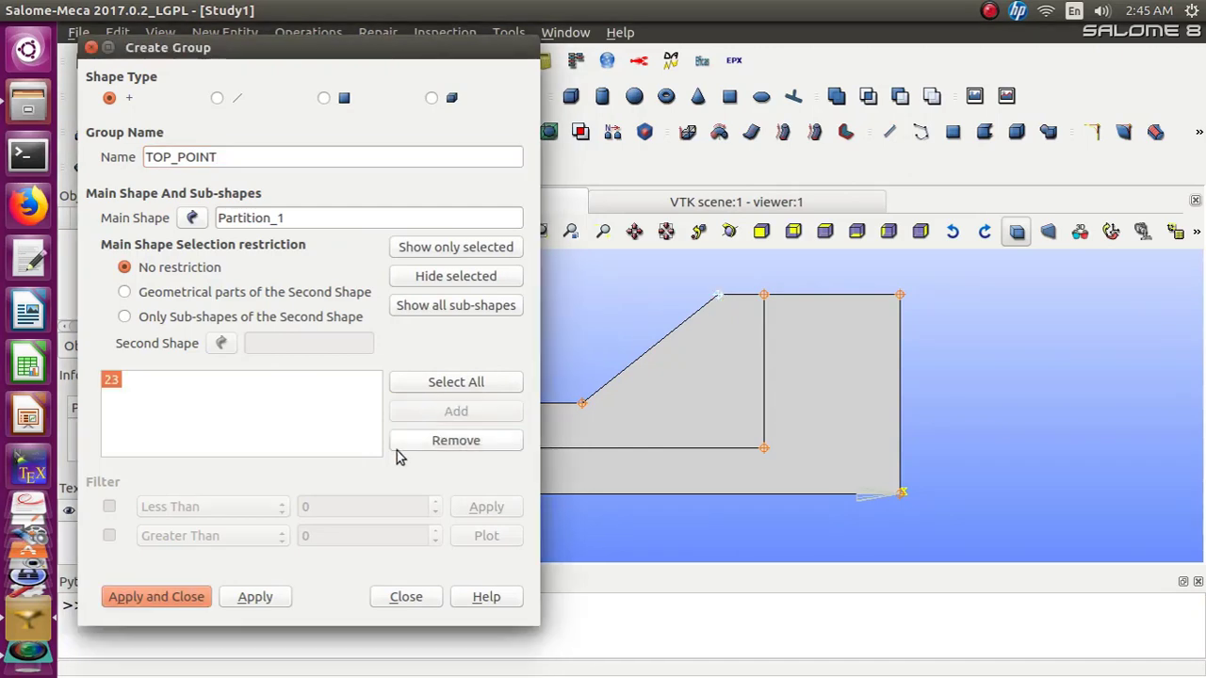
left_click(284, 596)
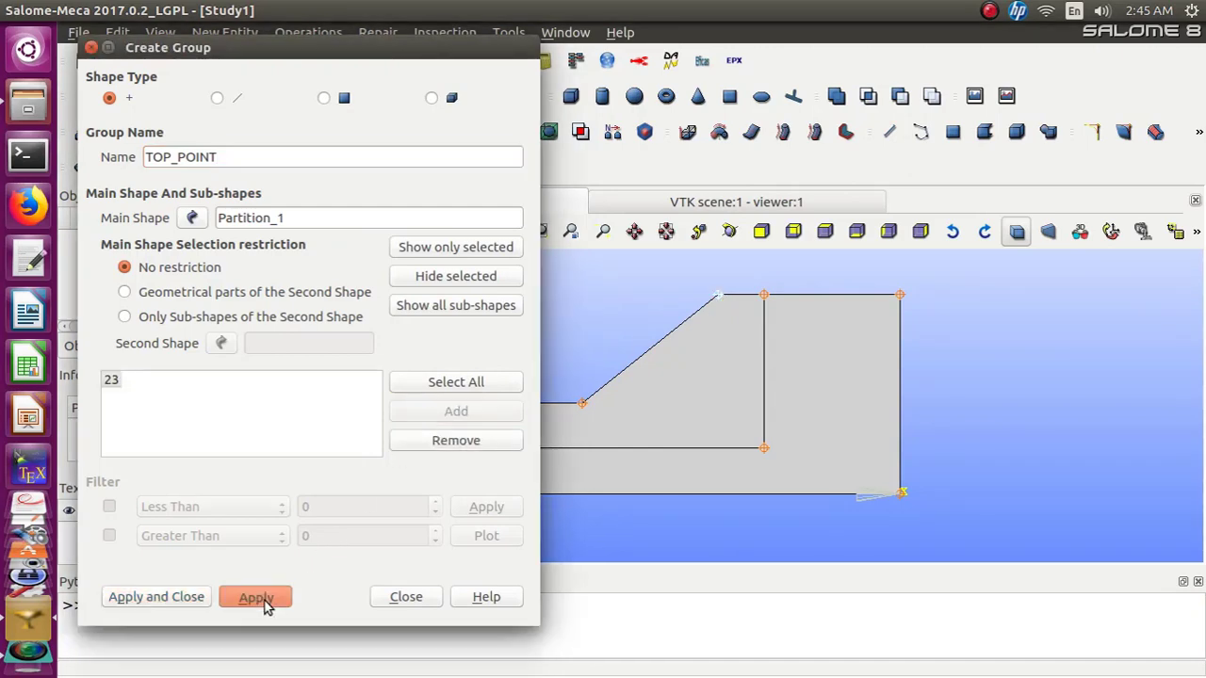
Start an edge group named SUPPORT on Partition_1 and add the left vertical boundary edge
left_click_drag(330, 53, 861, 67)
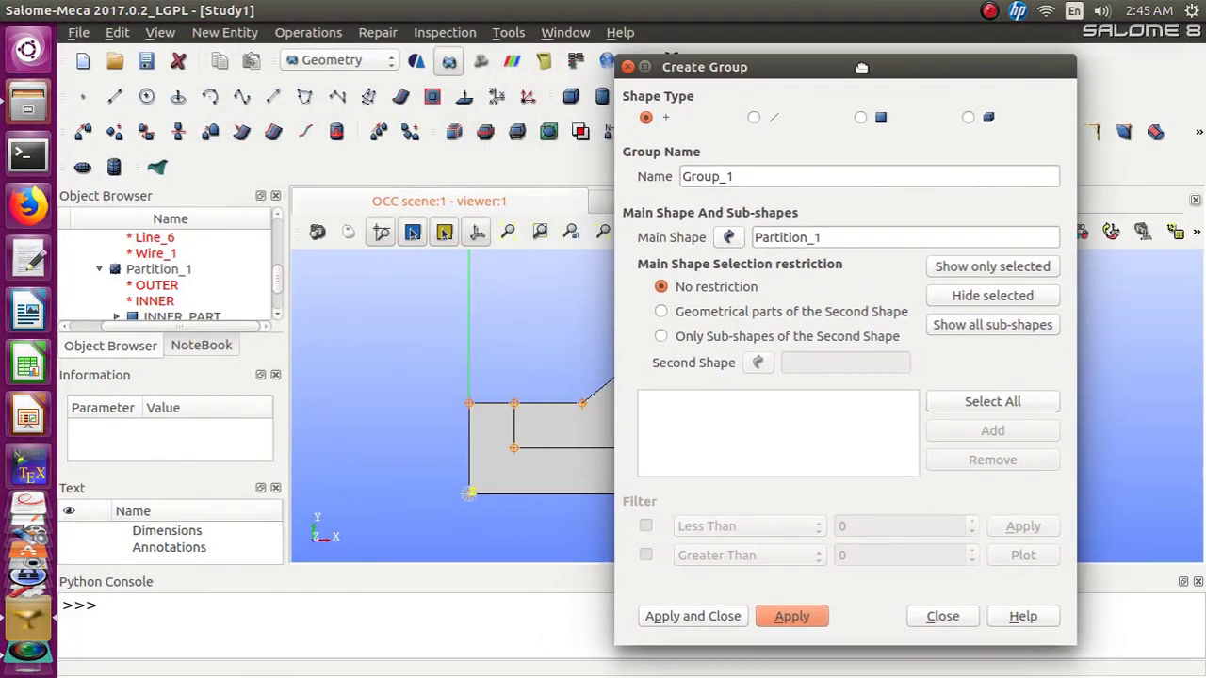
left_click(754, 119)
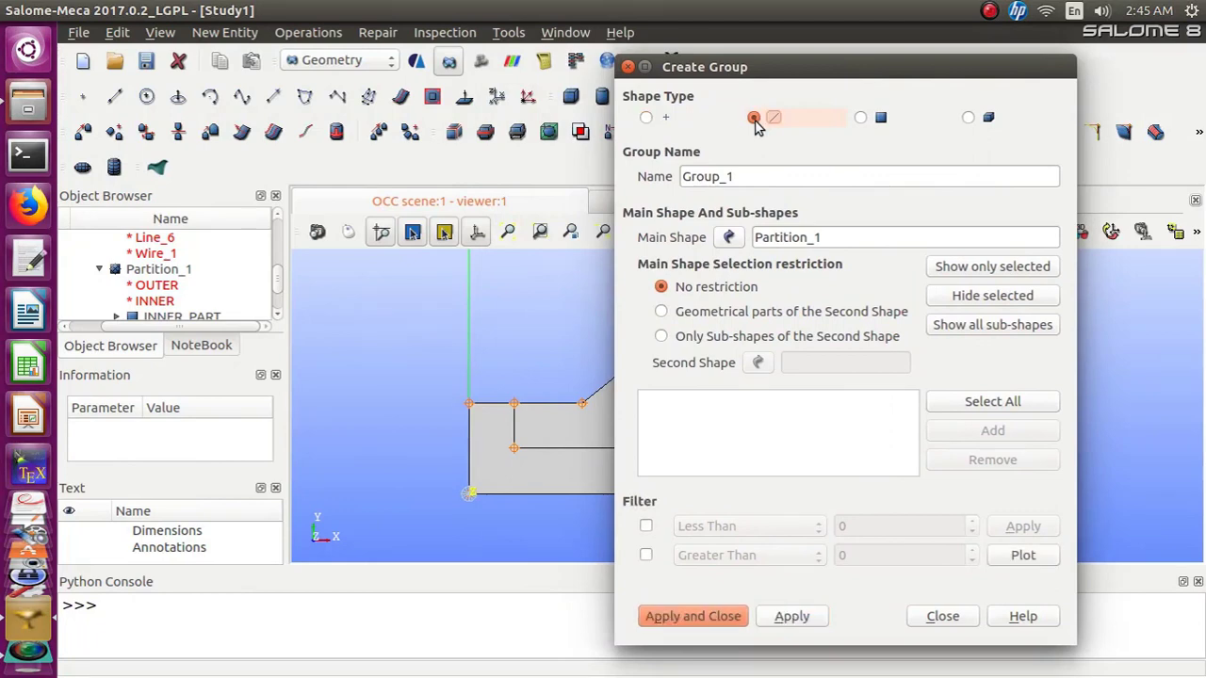
left_click_drag(740, 176, 664, 183)
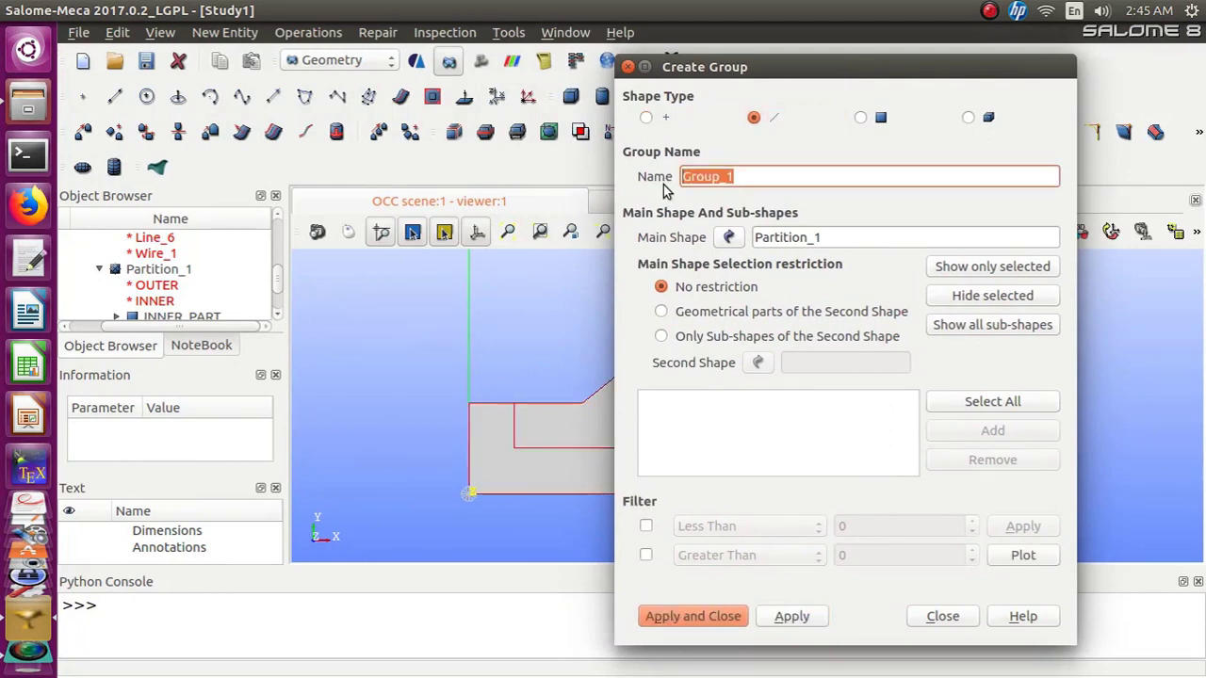
type("SUPPOR")
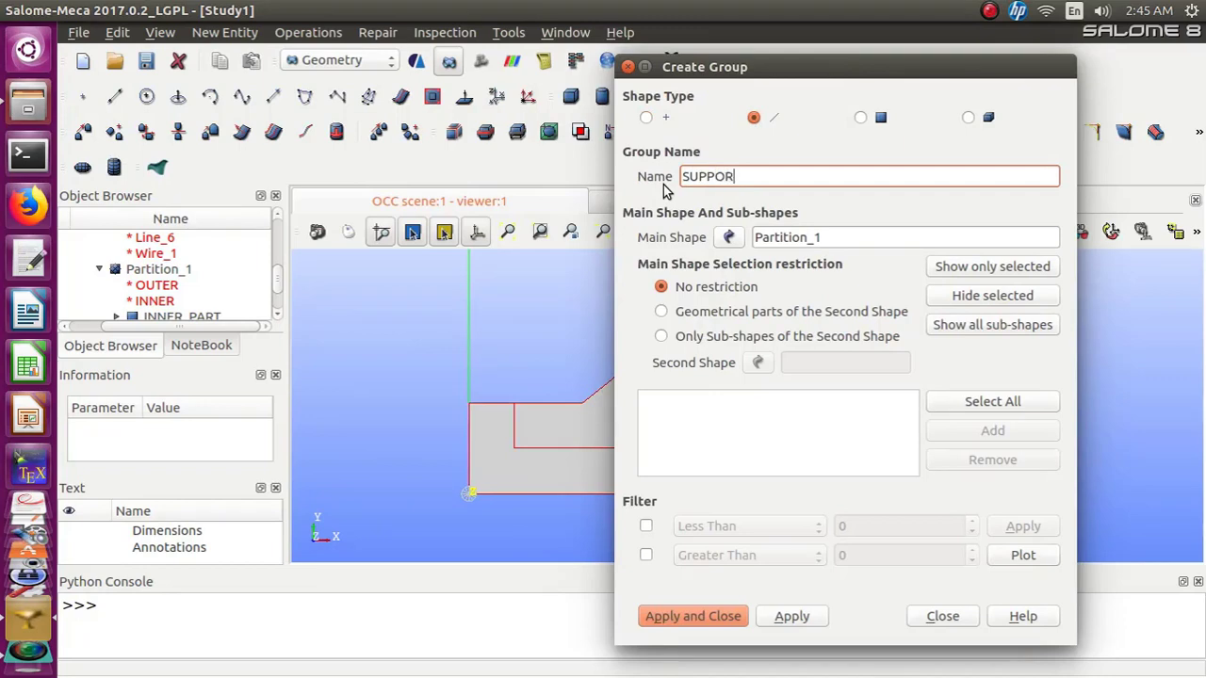
type("T")
left_click(471, 475)
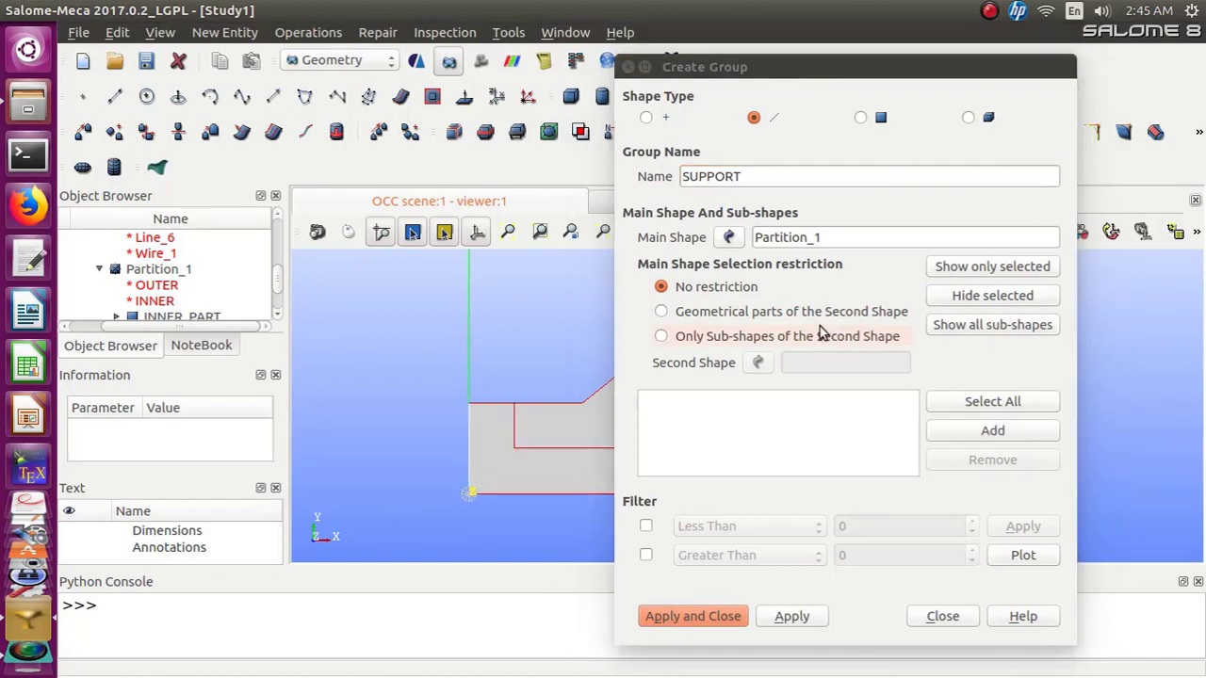
left_click_drag(787, 68, 895, 71)
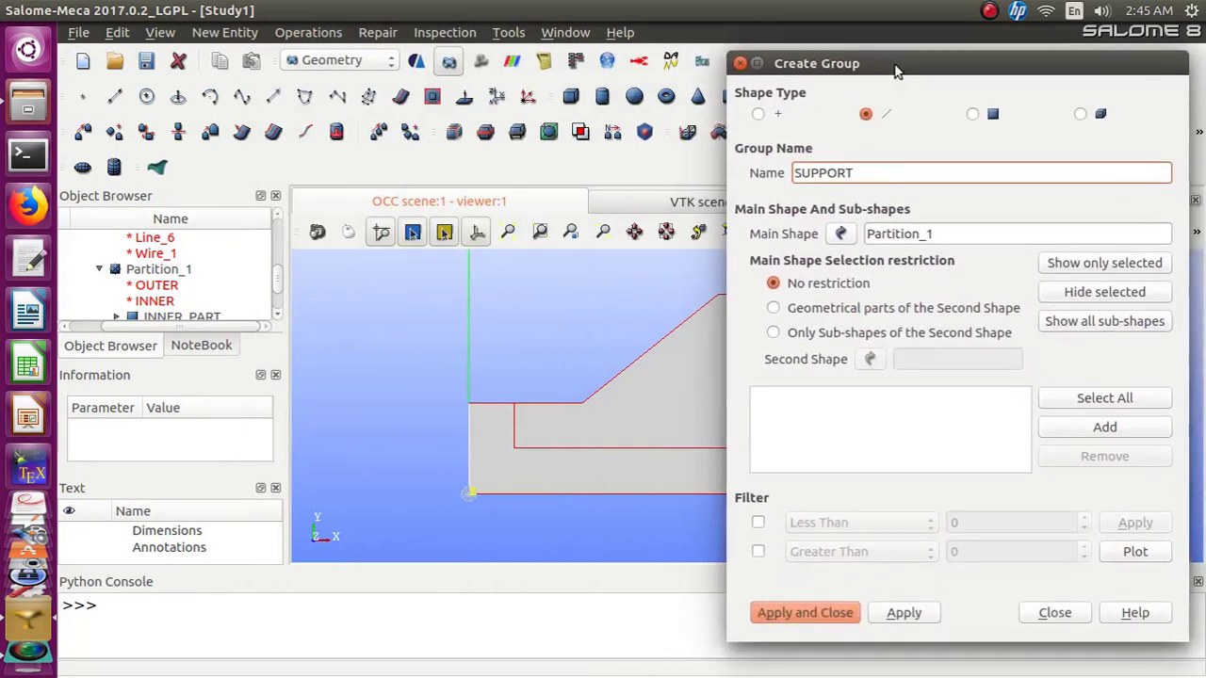
left_click(1102, 426)
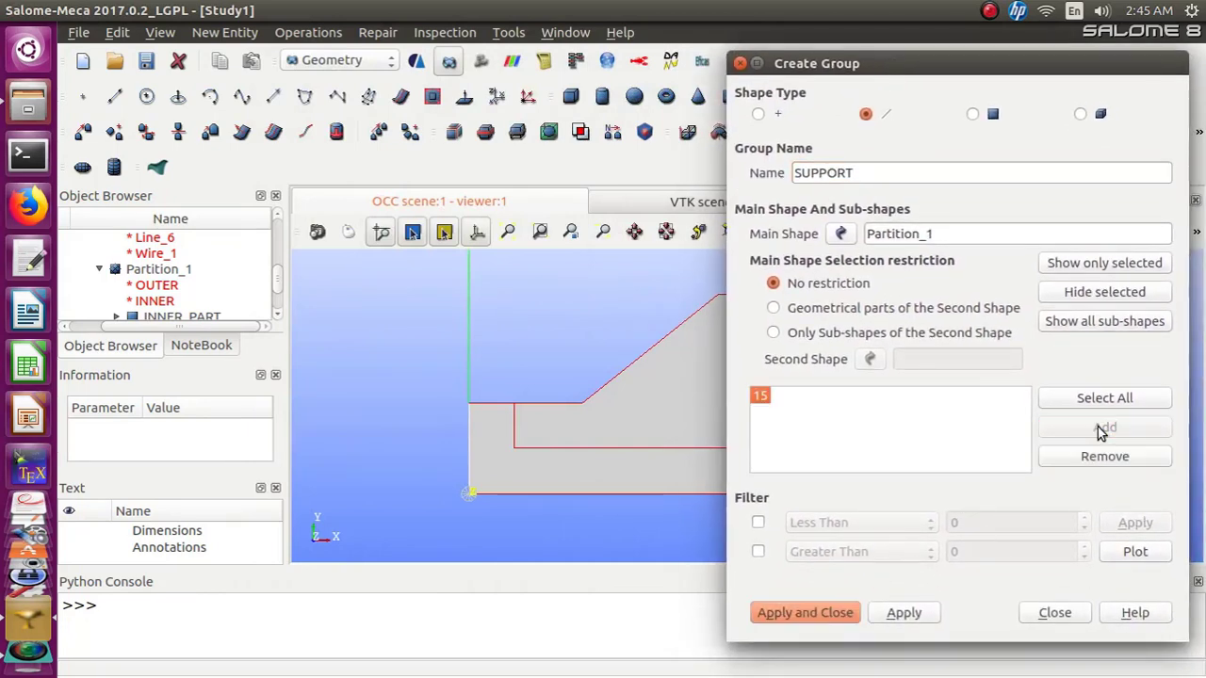
Add the bottom and right boundary edges to SUPPORT and create the group
left_click(570, 494)
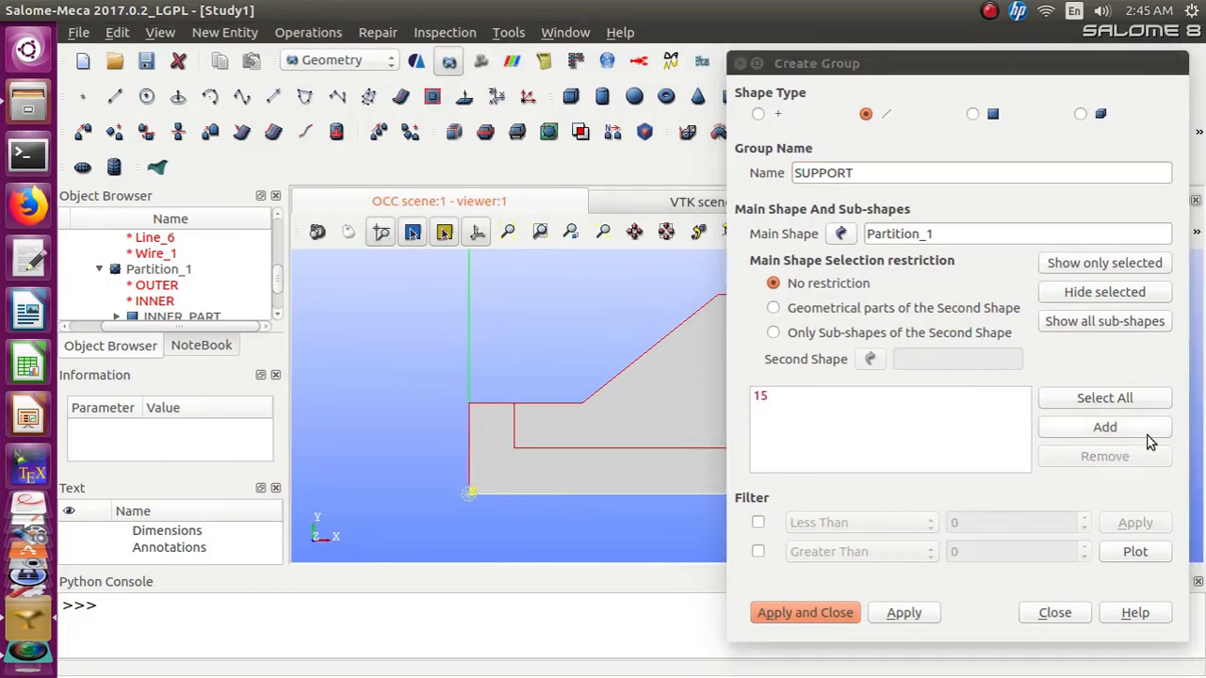
left_click(1121, 431)
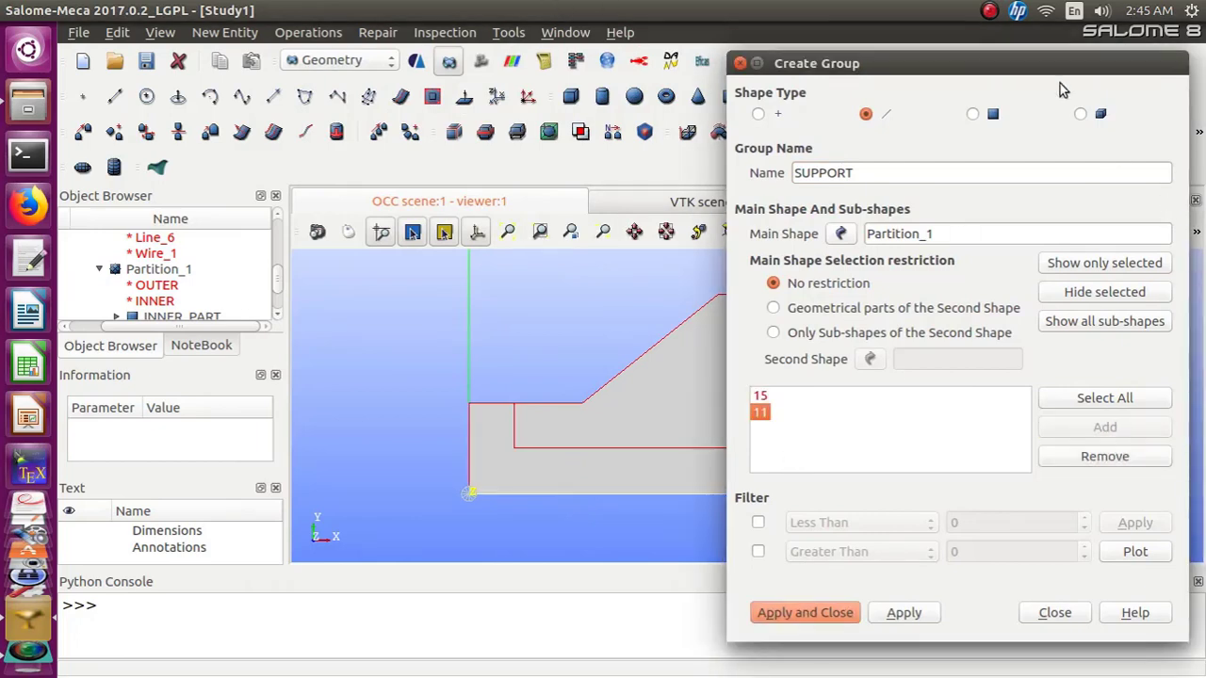
left_click_drag(976, 62, 452, 87)
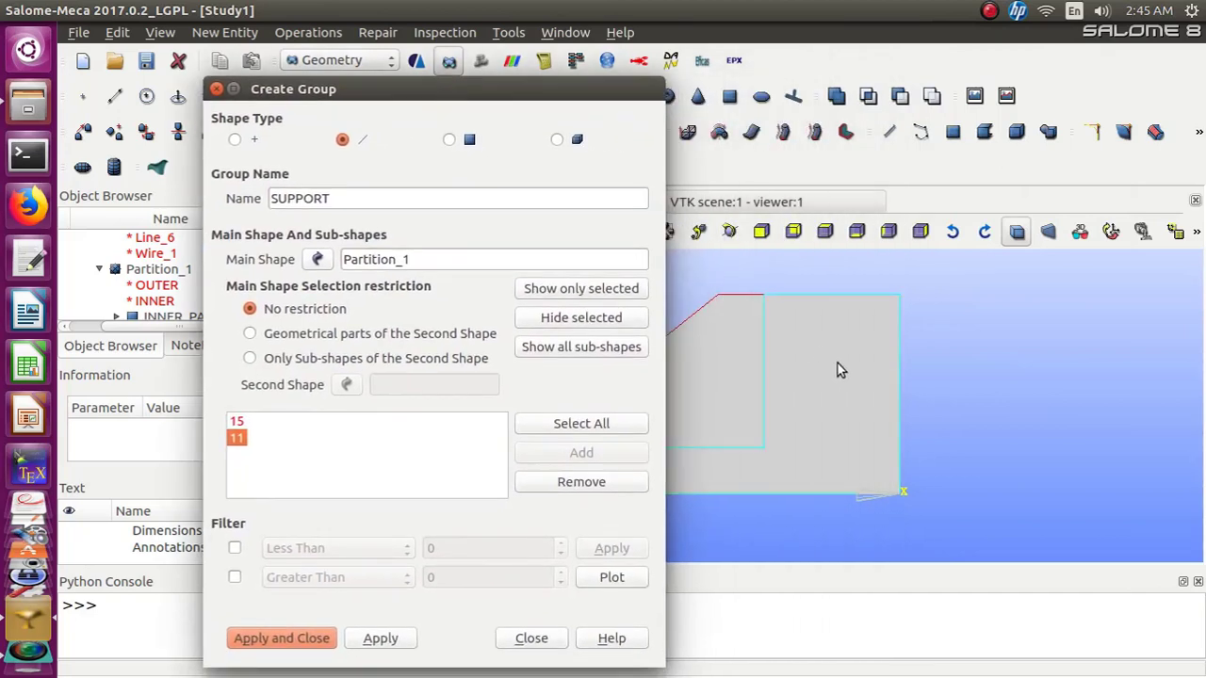
left_click(899, 385)
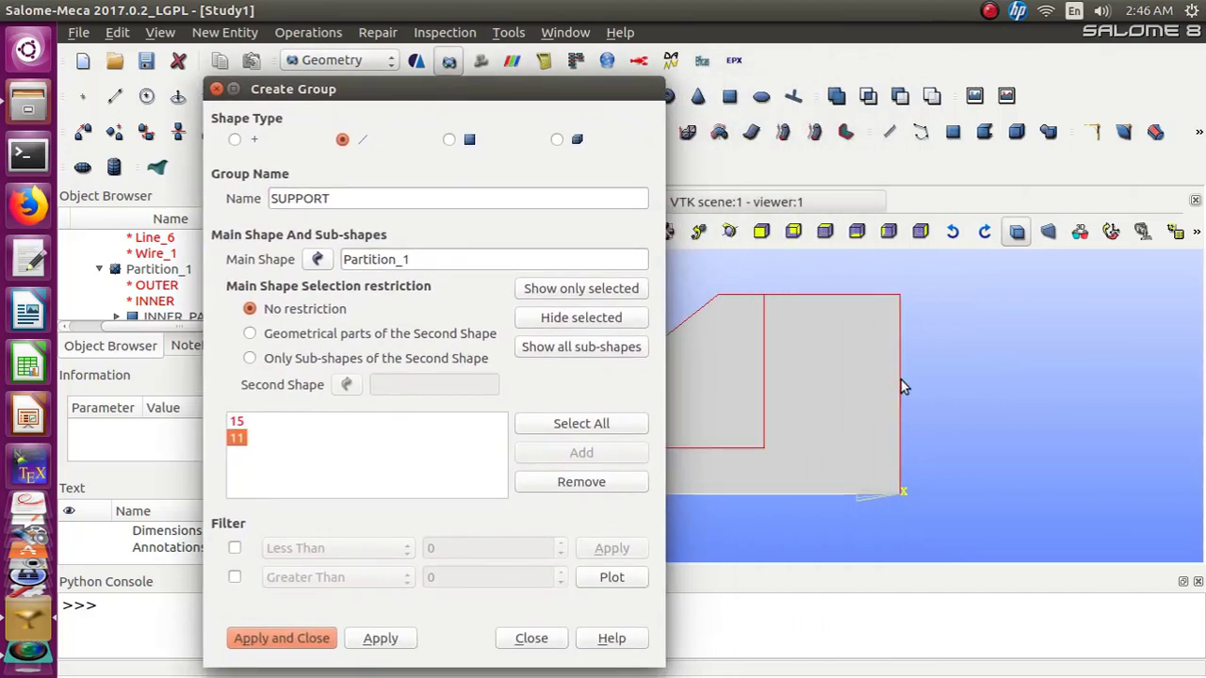
left_click(899, 381)
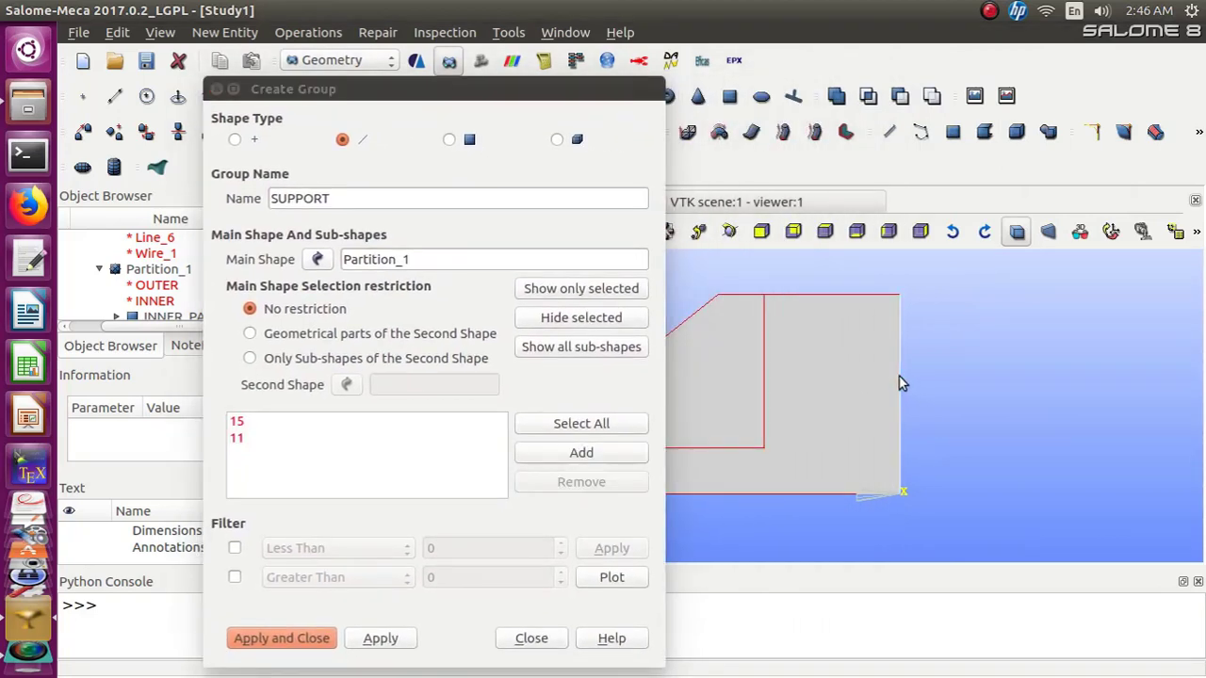
left_click(603, 455)
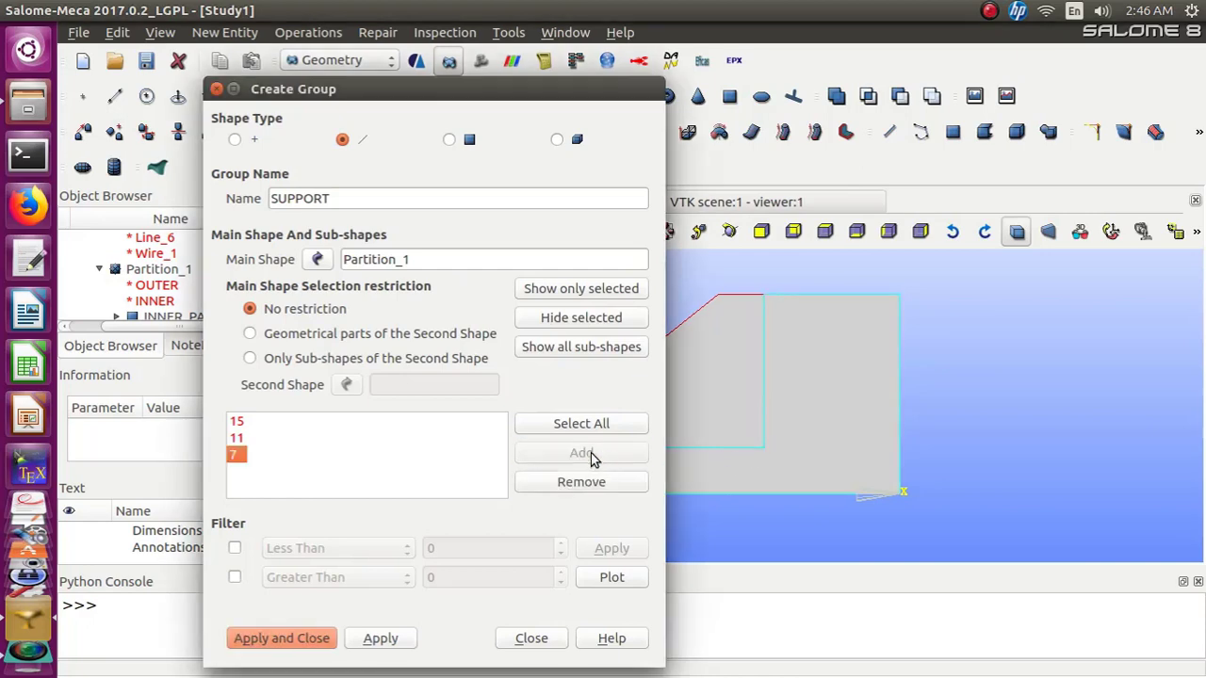
left_click(316, 640)
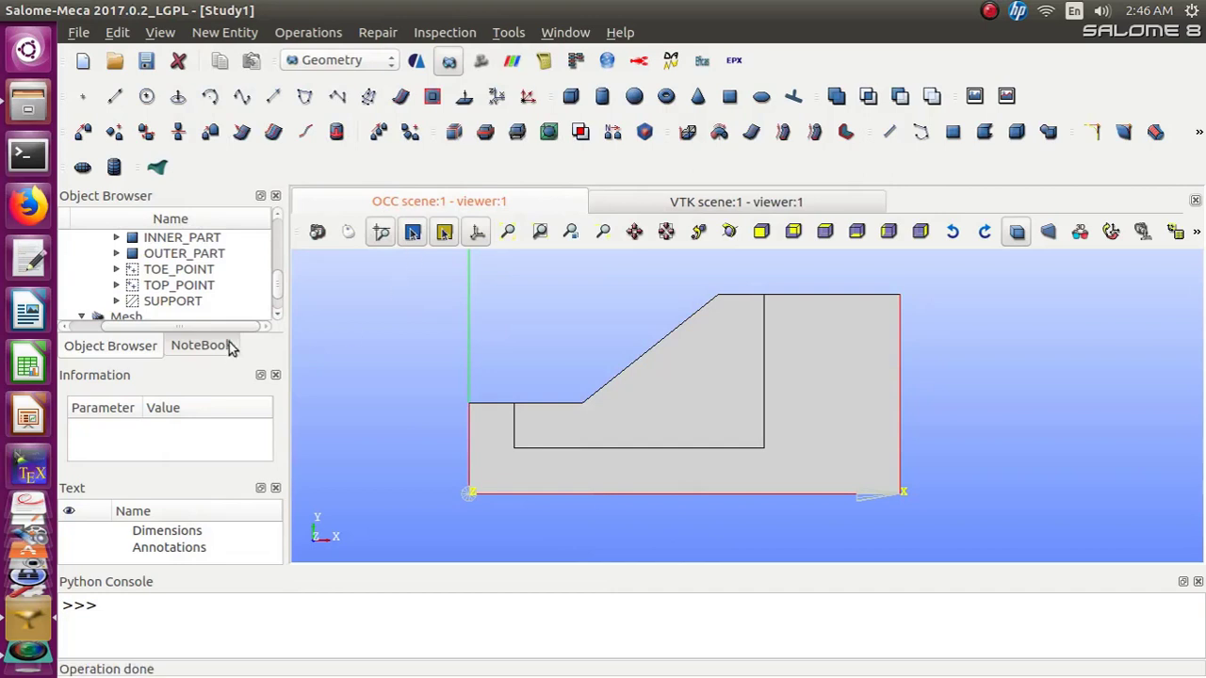
Scroll through the object browser to review the geometry groups and mesh entries
scroll(278, 290, "down", 1)
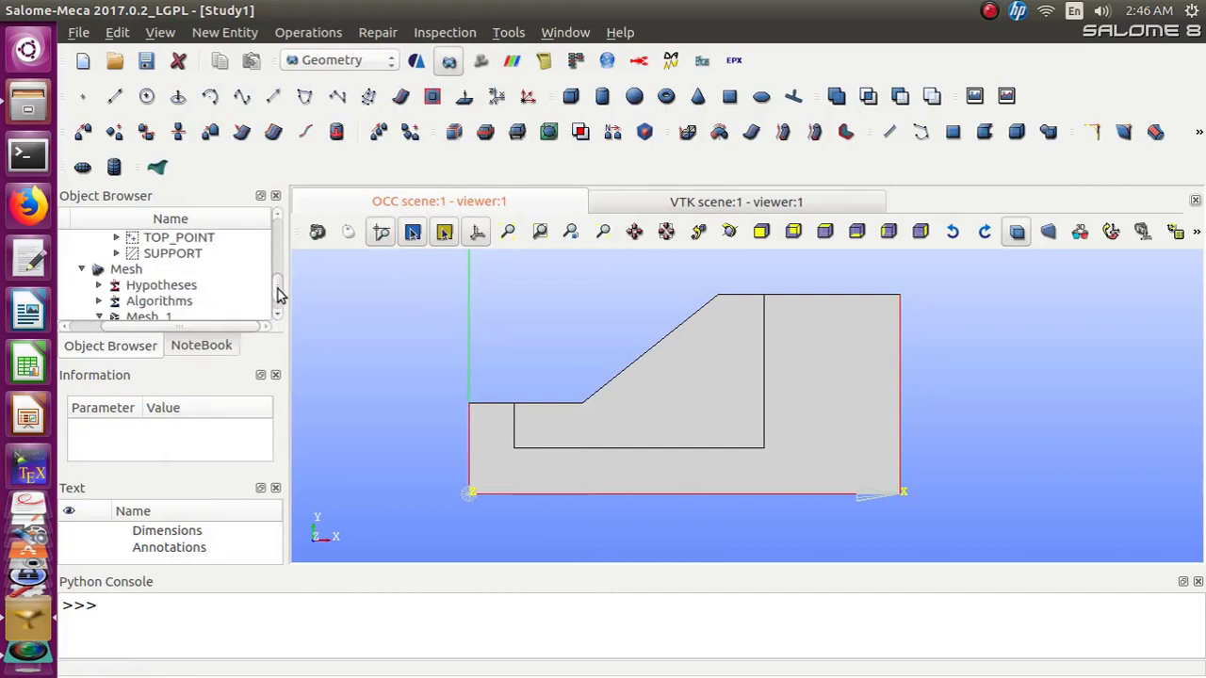
scroll(277, 290, "up", 3)
scroll(278, 290, "down", 1)
scroll(278, 292, "down", 2)
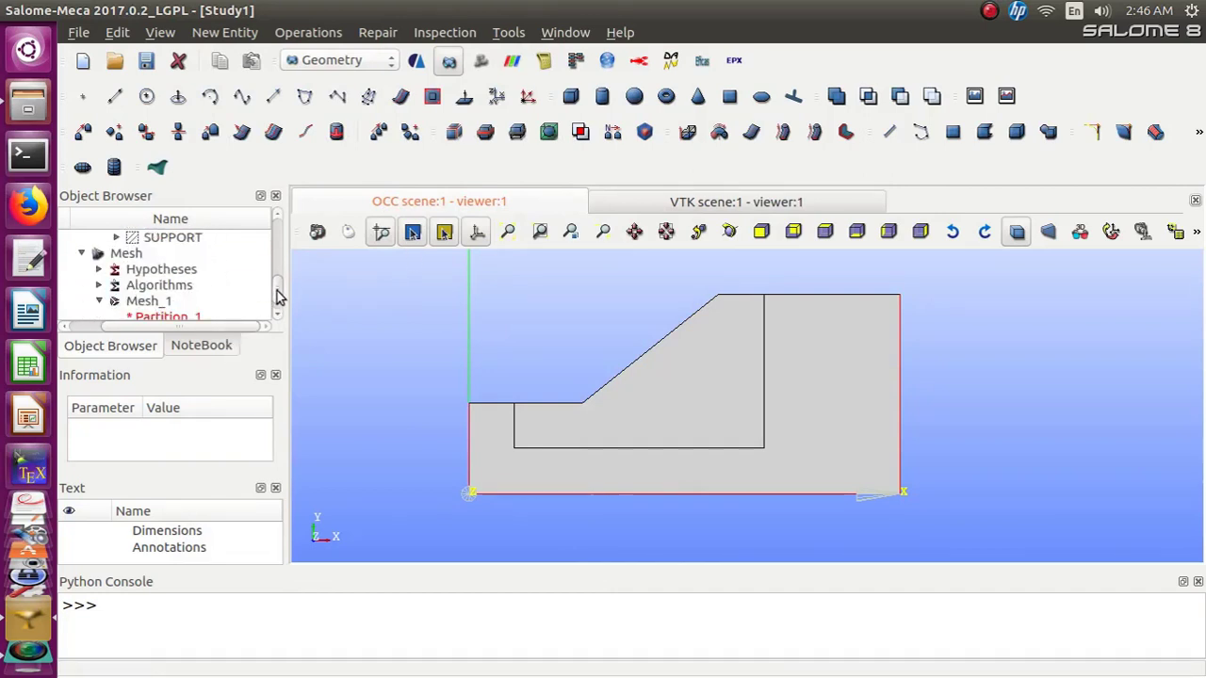
scroll(278, 294, "down", 2)
scroll(278, 290, "up", 3)
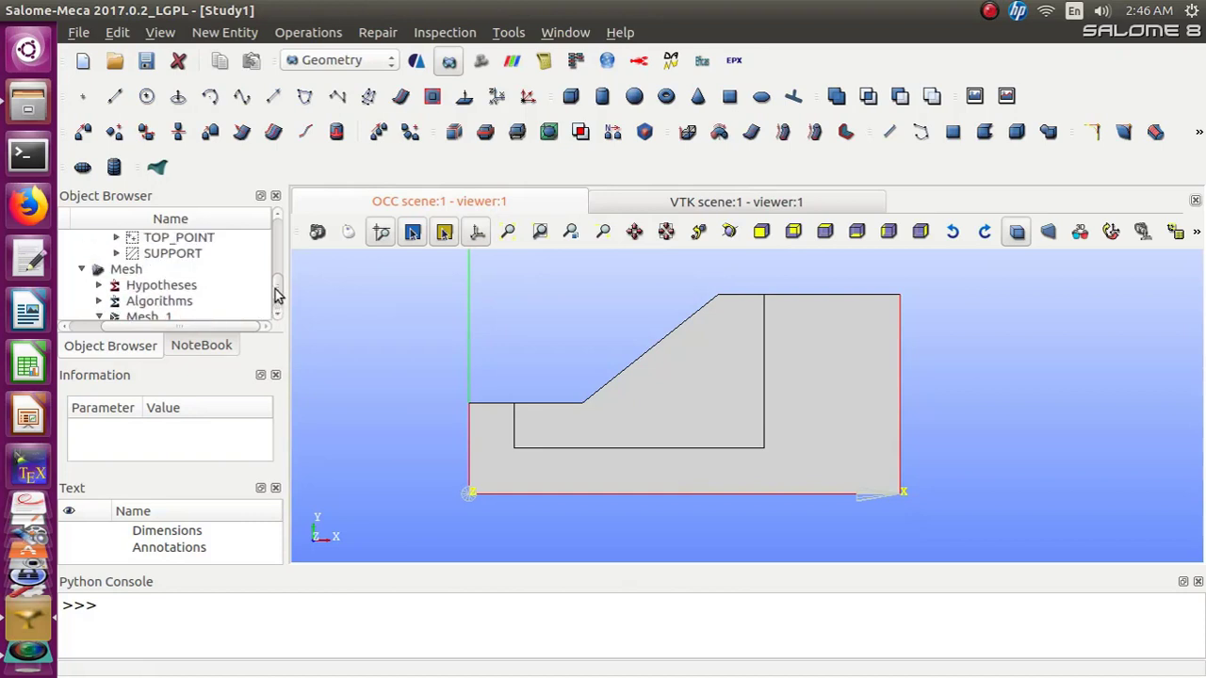
scroll(277, 290, "up", 1)
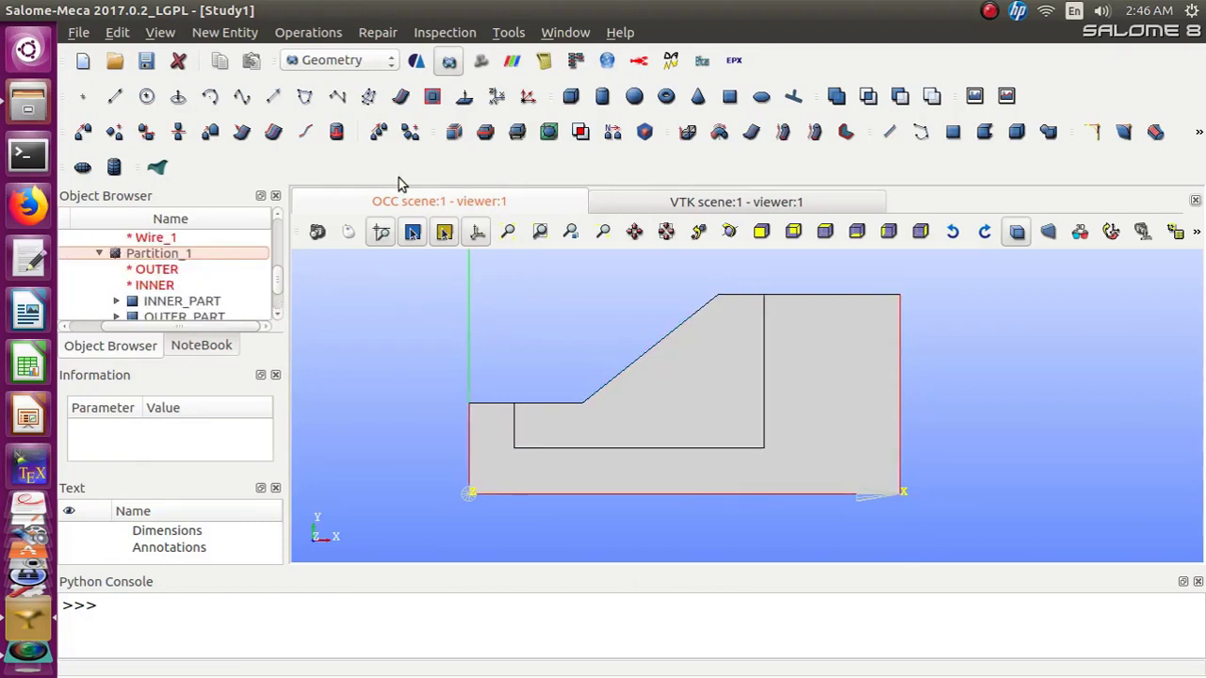
left_click(233, 36)
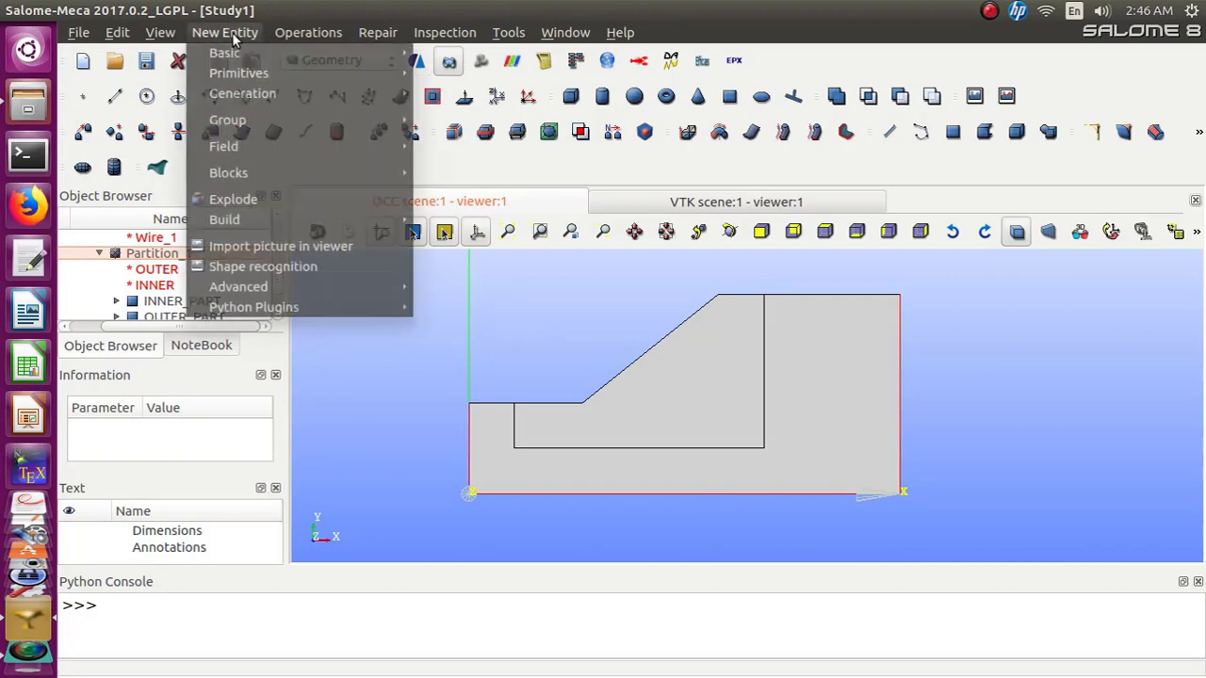
mouse_move(243, 123)
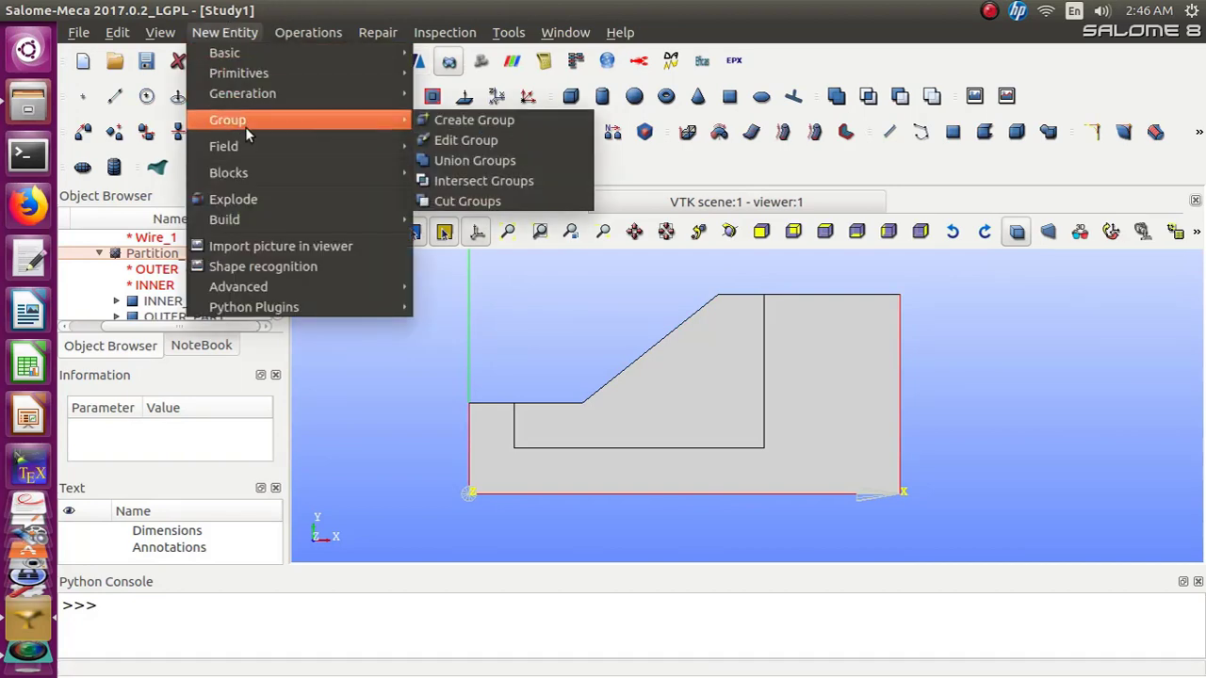
left_click(497, 119)
left_click(638, 96)
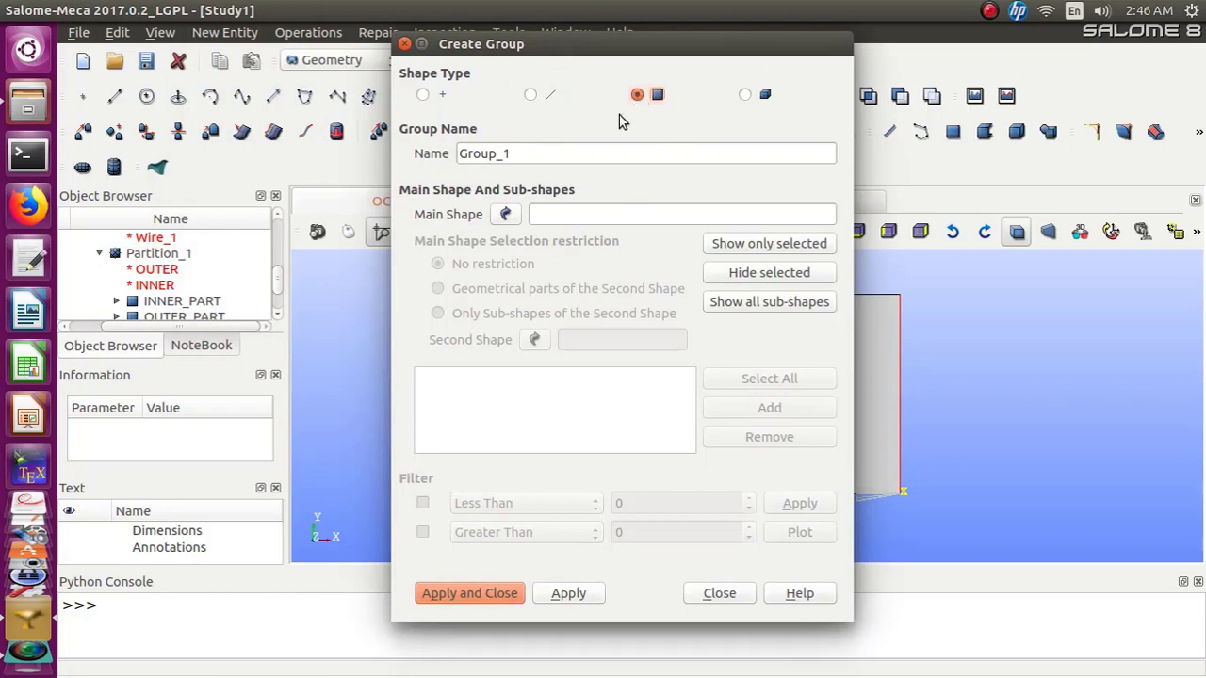
left_click_drag(566, 154, 439, 156)
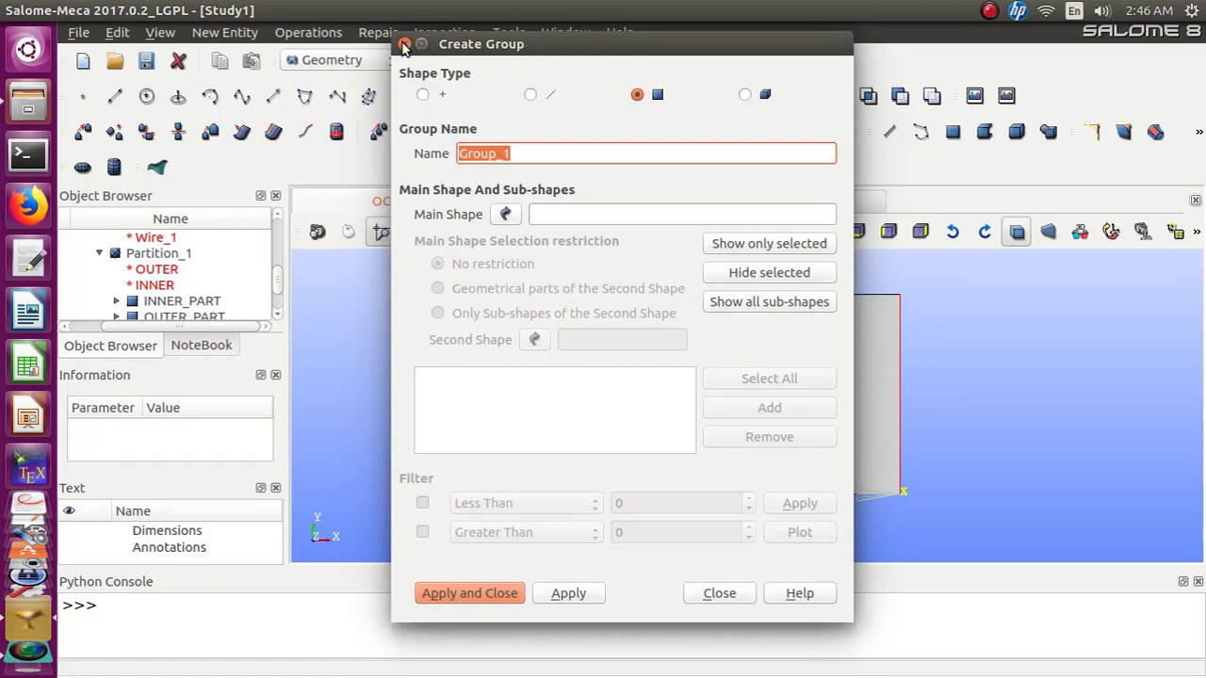
left_click(403, 45)
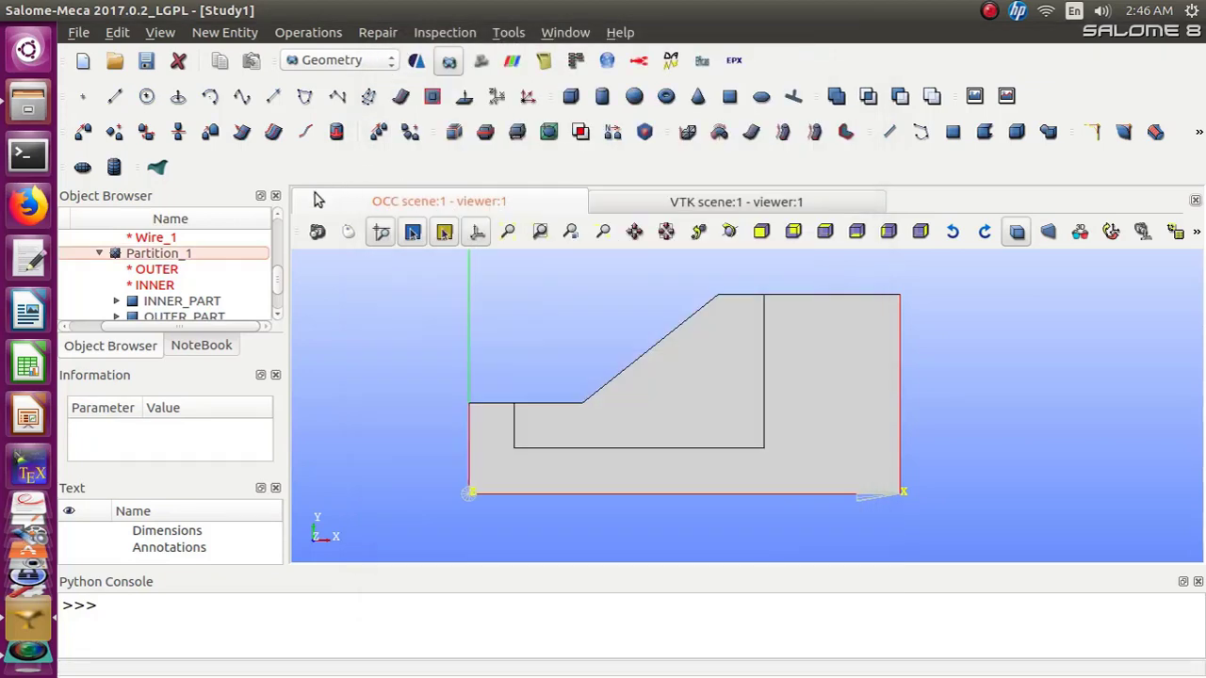
Select Partition_1 and start a face group named SLOPE_FACE on it
left_click(158, 258)
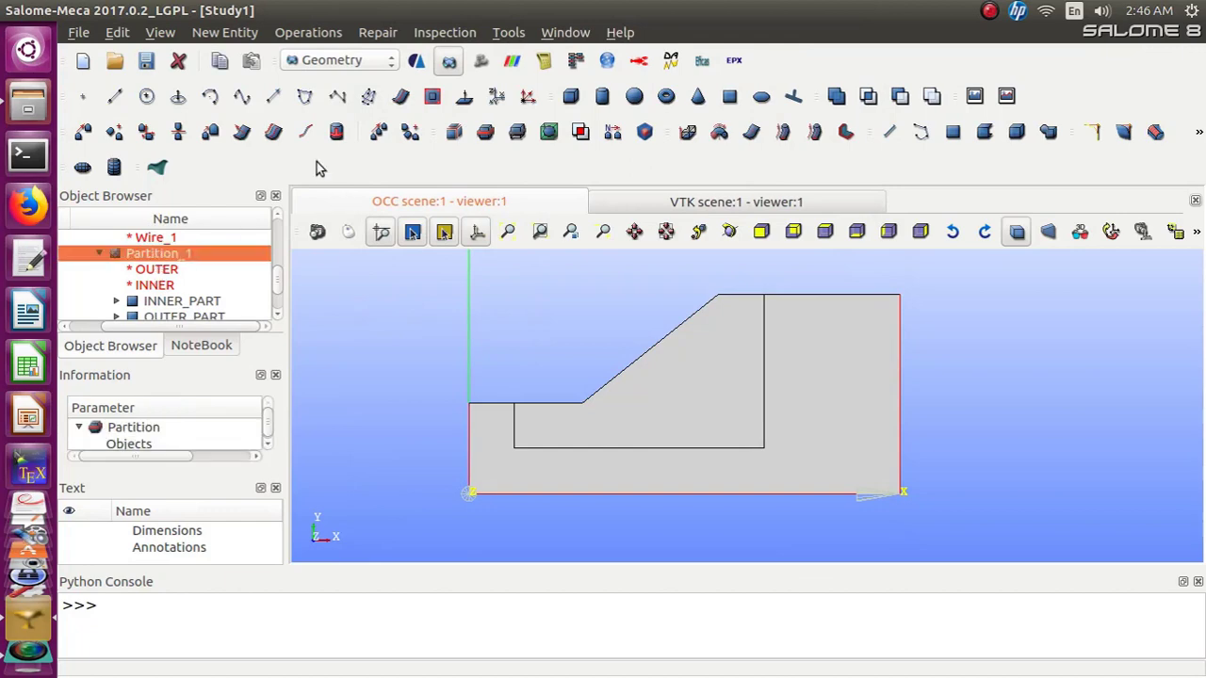
left_click(229, 34)
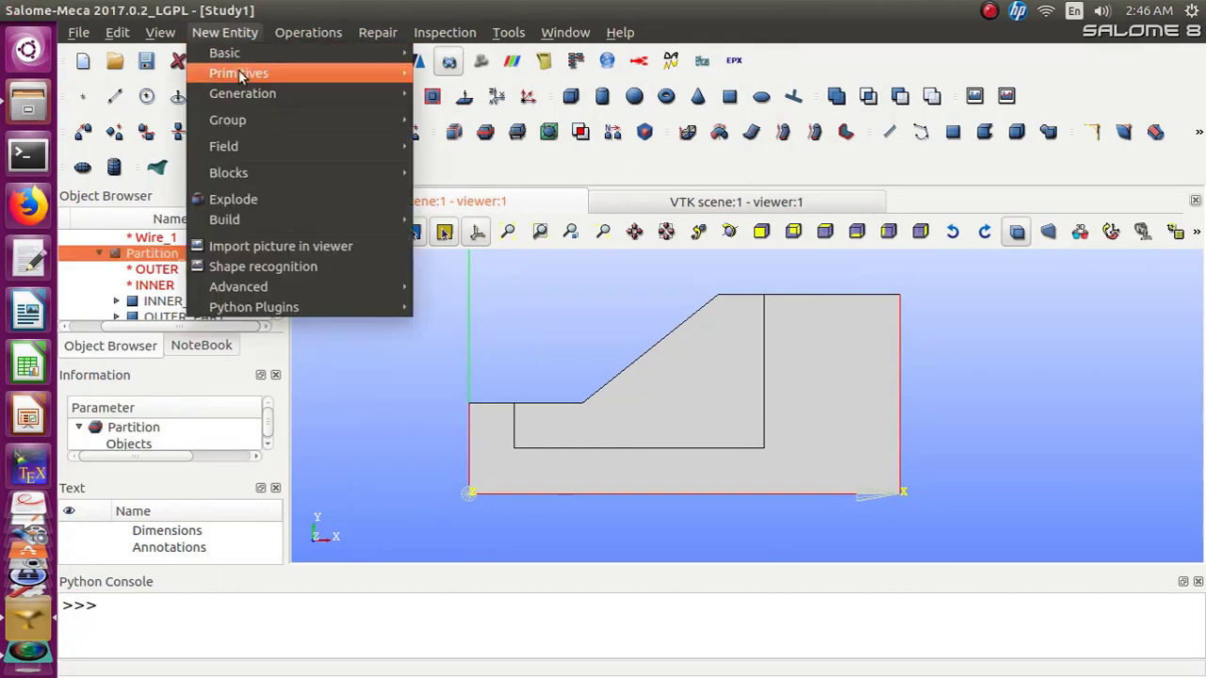
mouse_move(245, 121)
left_click(429, 120)
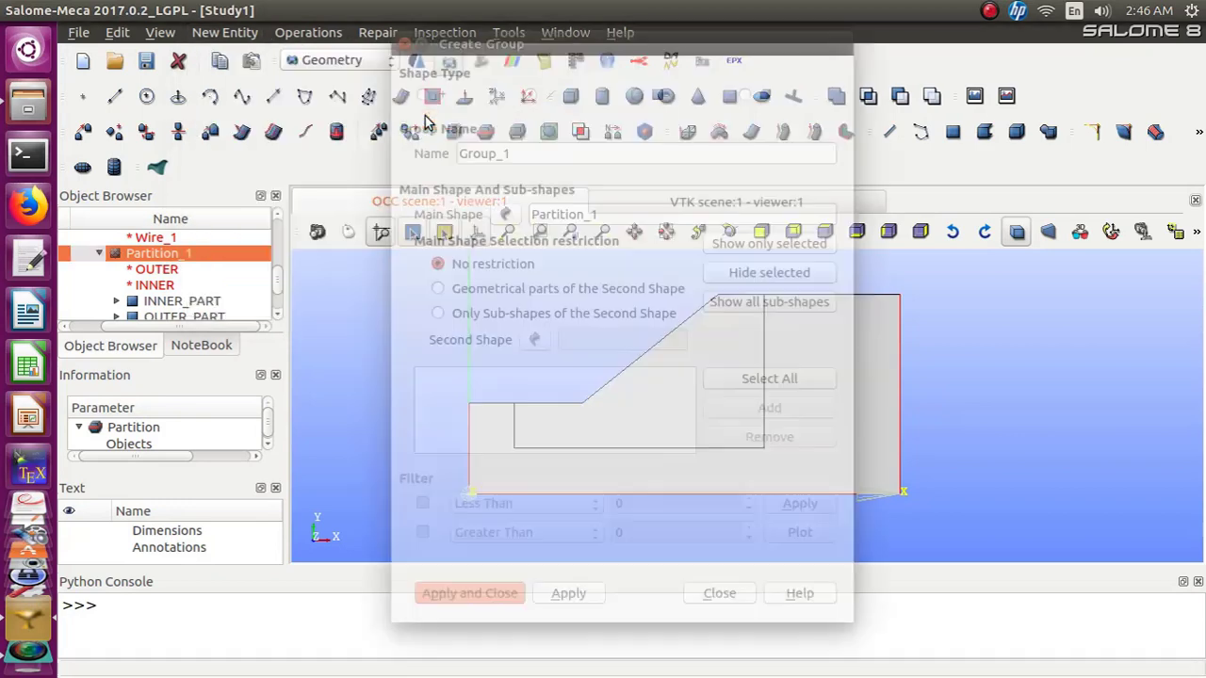
left_click(637, 94)
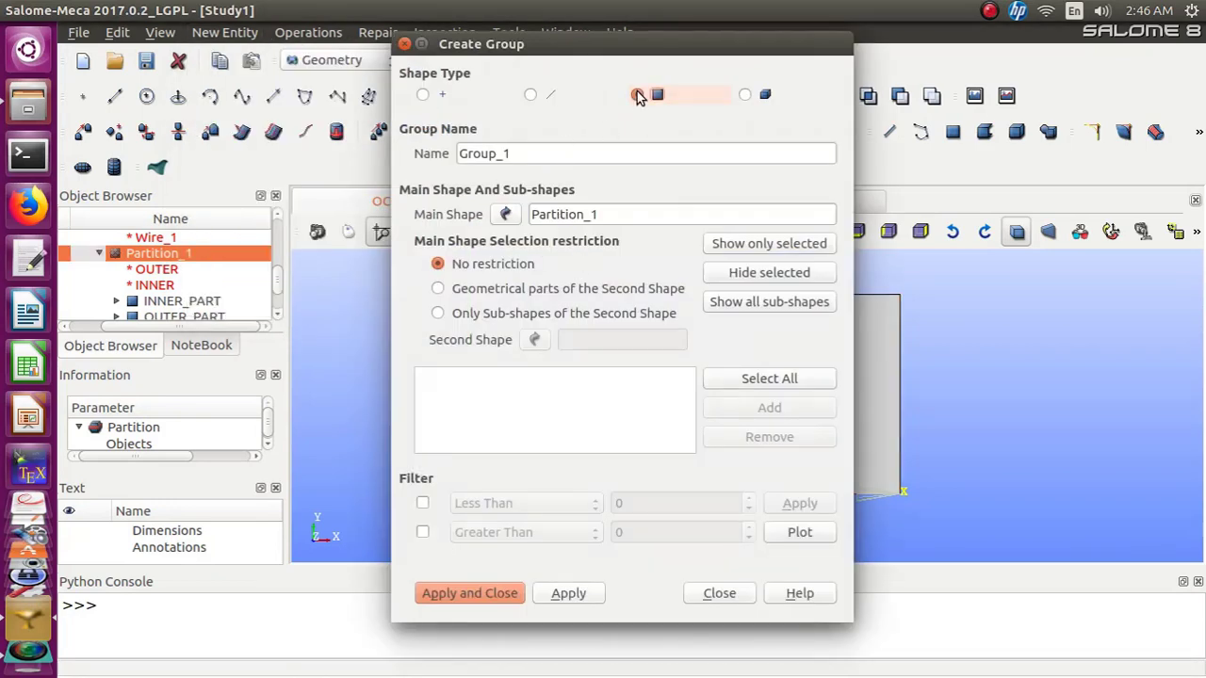
left_click_drag(549, 154, 456, 153)
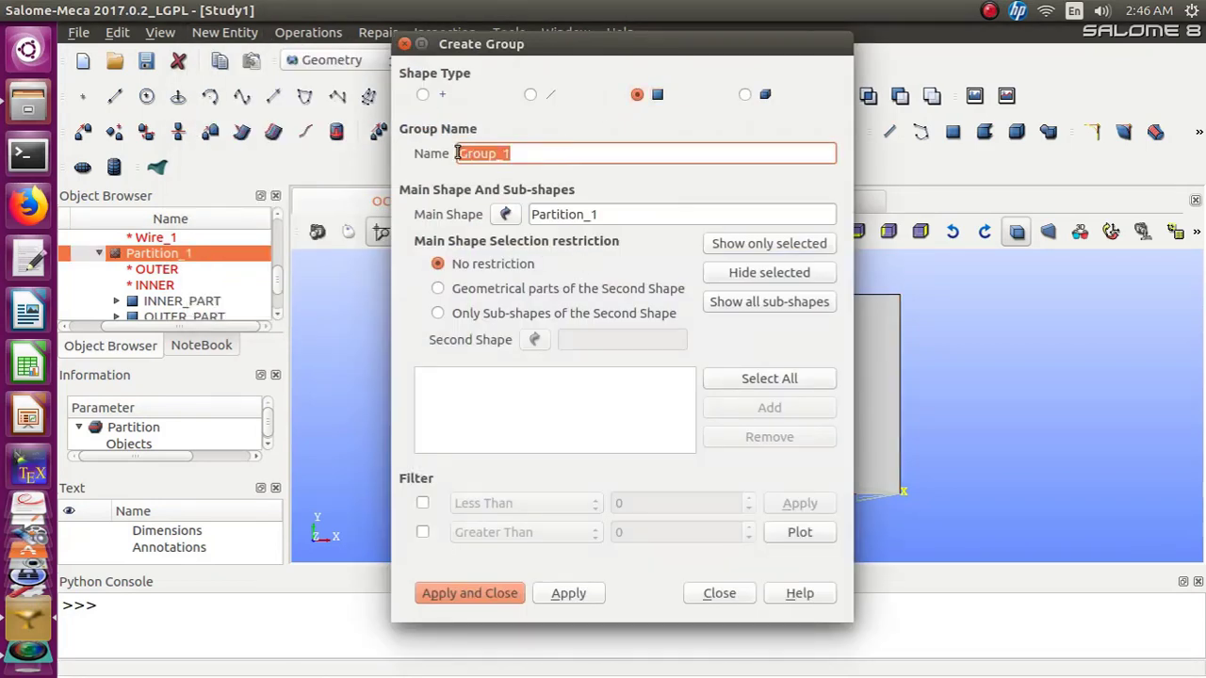
type("SLOPE_FACE")
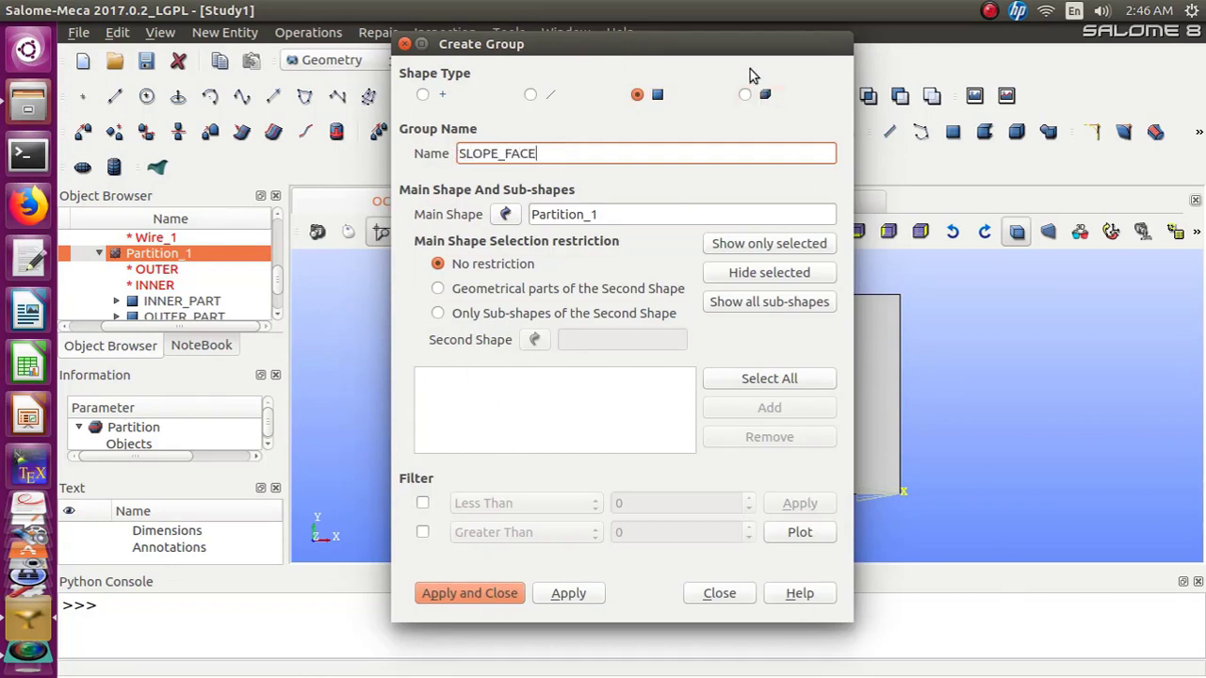
Add the face under the slope and the right block face to SLOPE_FACE and create the group
left_click_drag(731, 47, 459, 37)
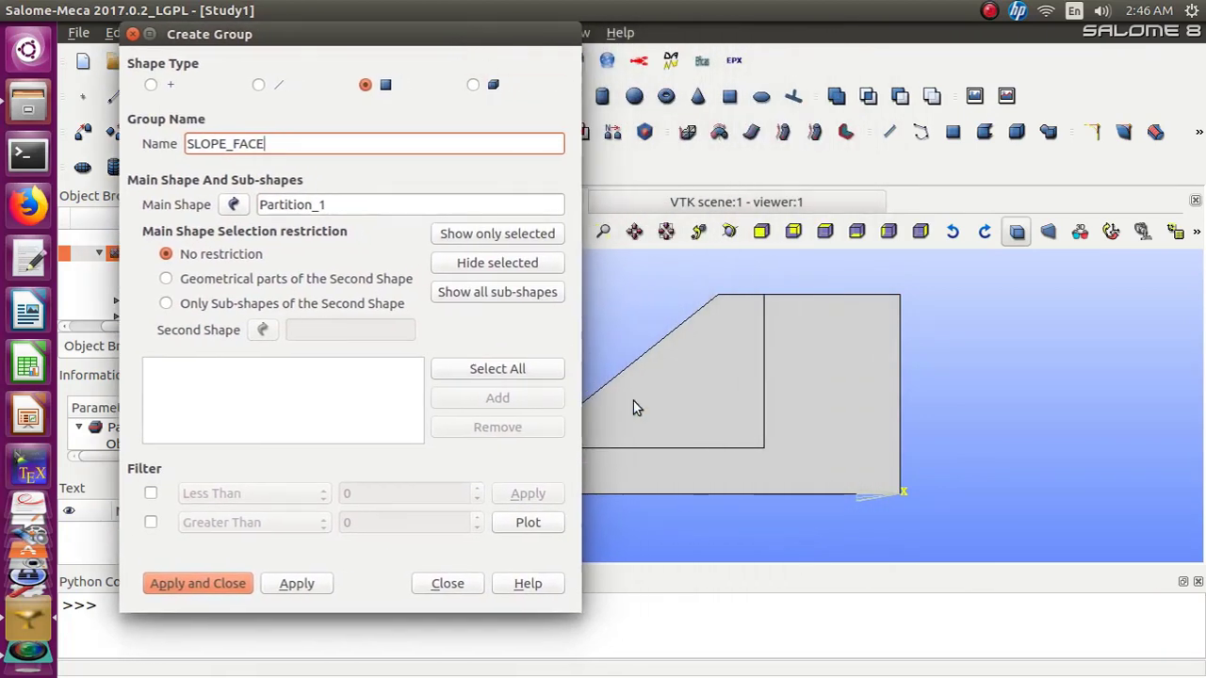
left_click(657, 406)
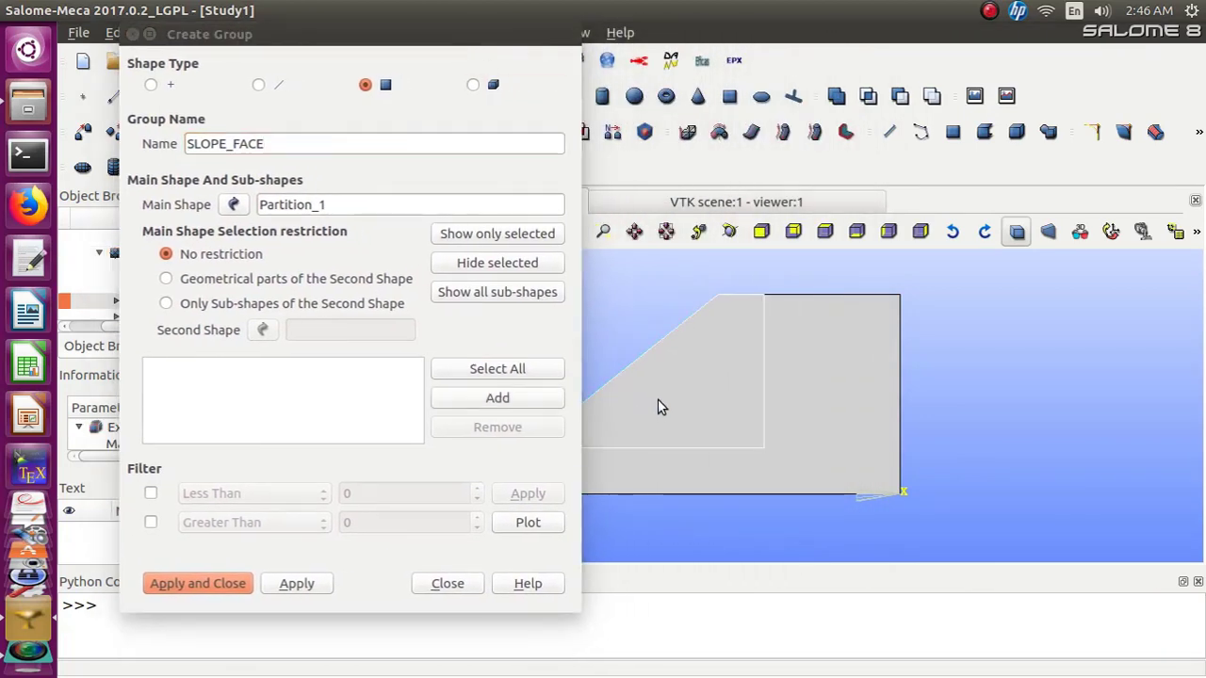
left_click(539, 403)
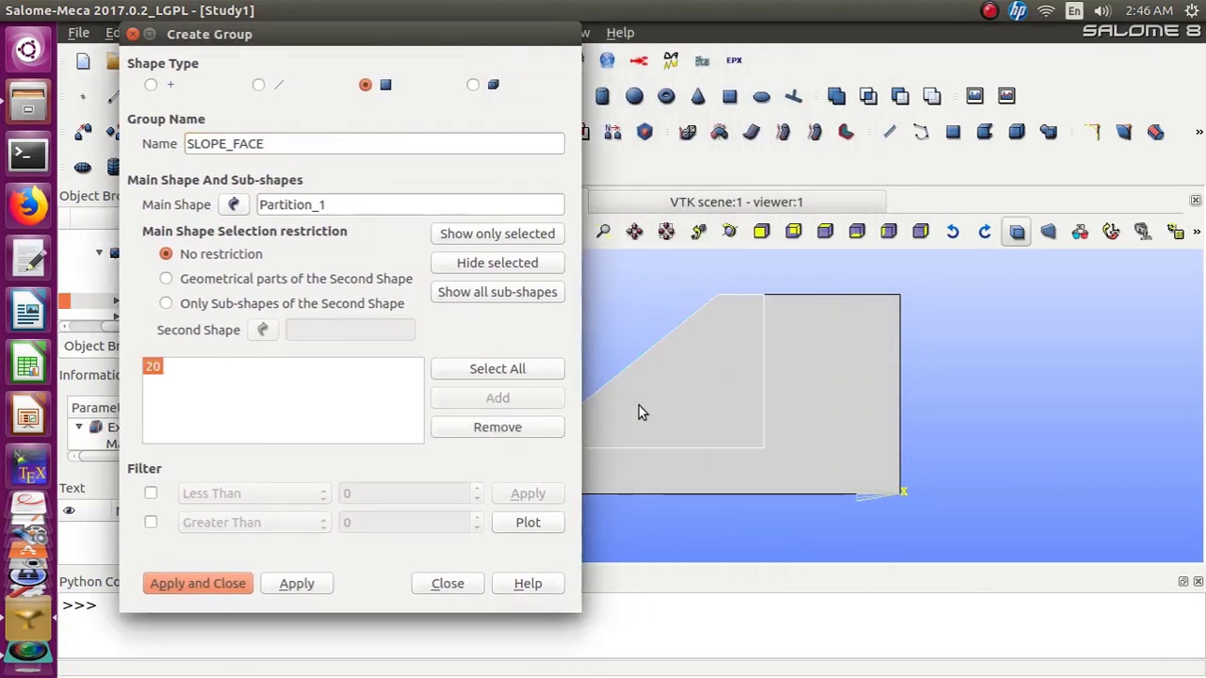
left_click(853, 408)
left_click(480, 399)
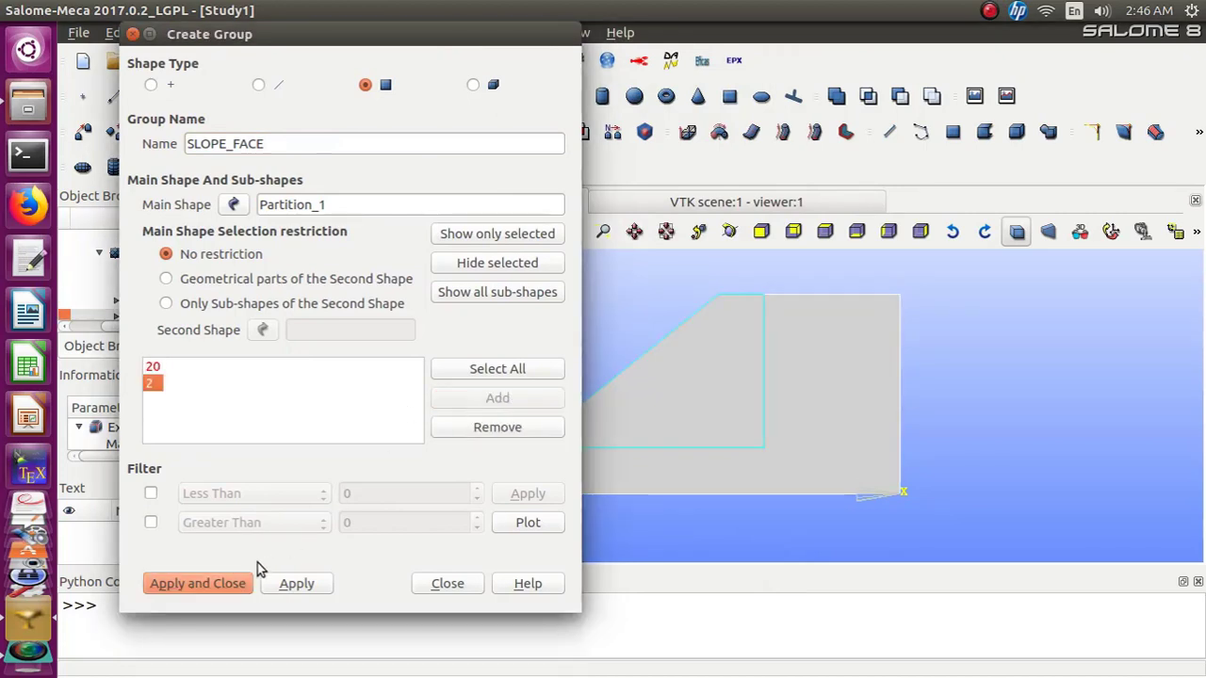
left_click(243, 582)
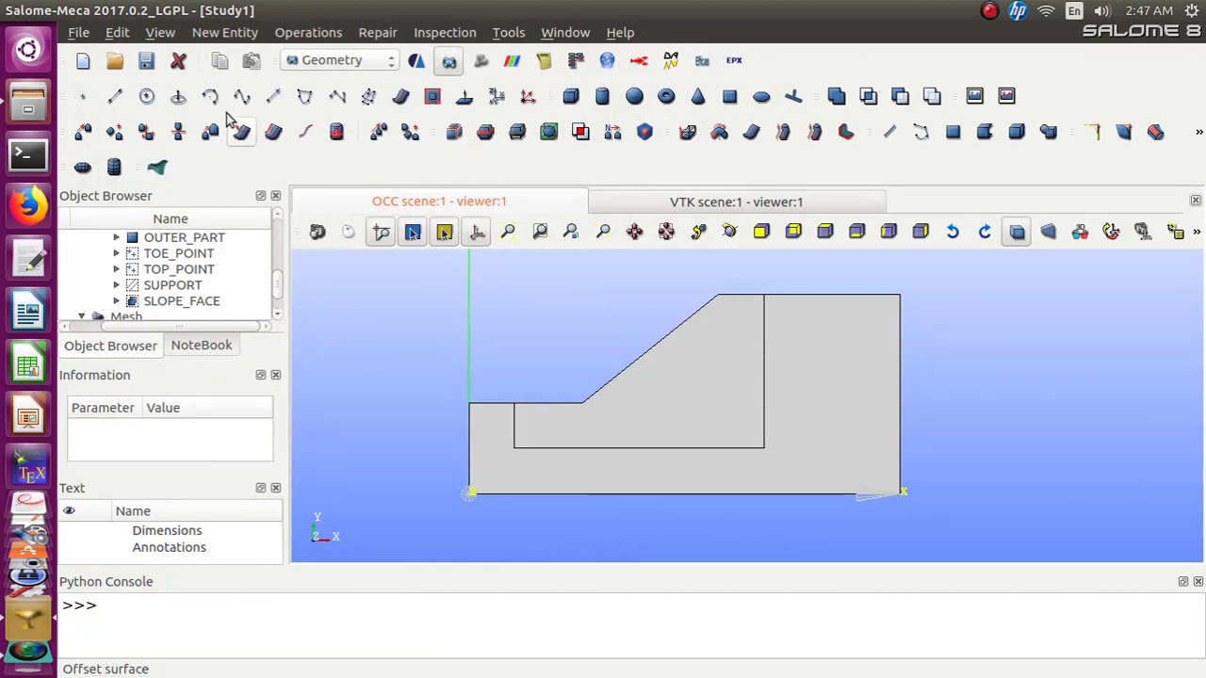
Save the study
left_click(145, 60)
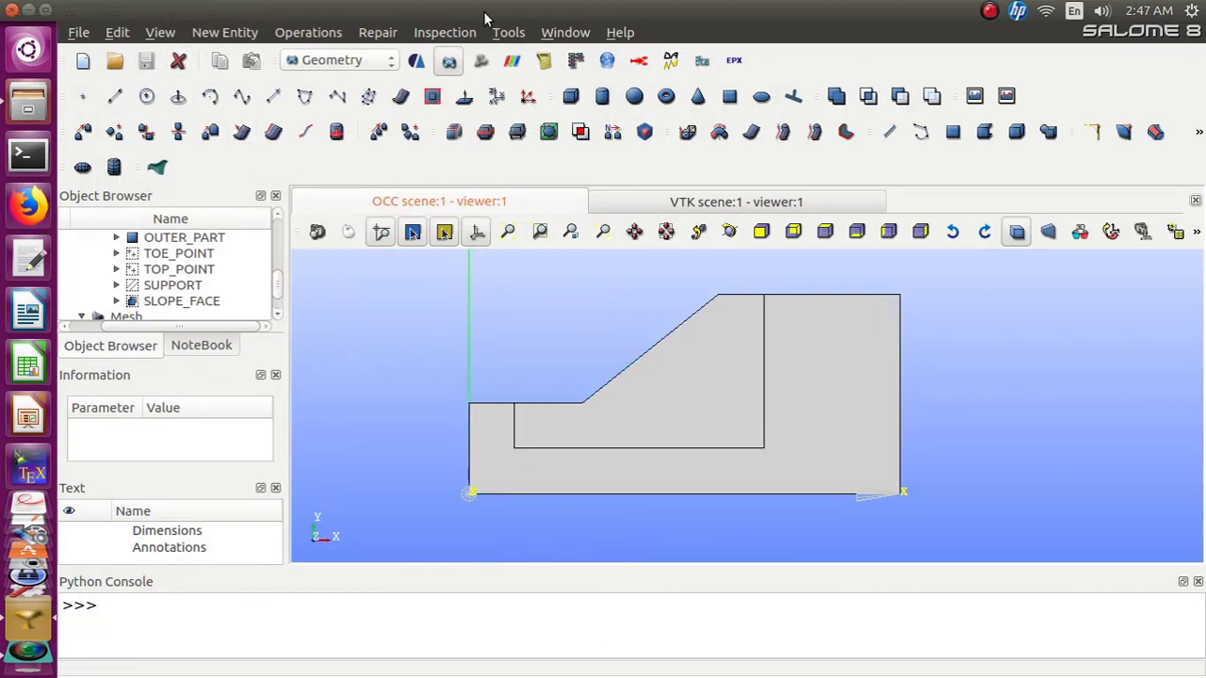
Switch to the Mesh module and create element and node groups on Mesh_1 from TOE_POINT, TOP_POINT, SUPPORT and SLOPE_FACE
left_click(386, 61)
left_click(386, 93)
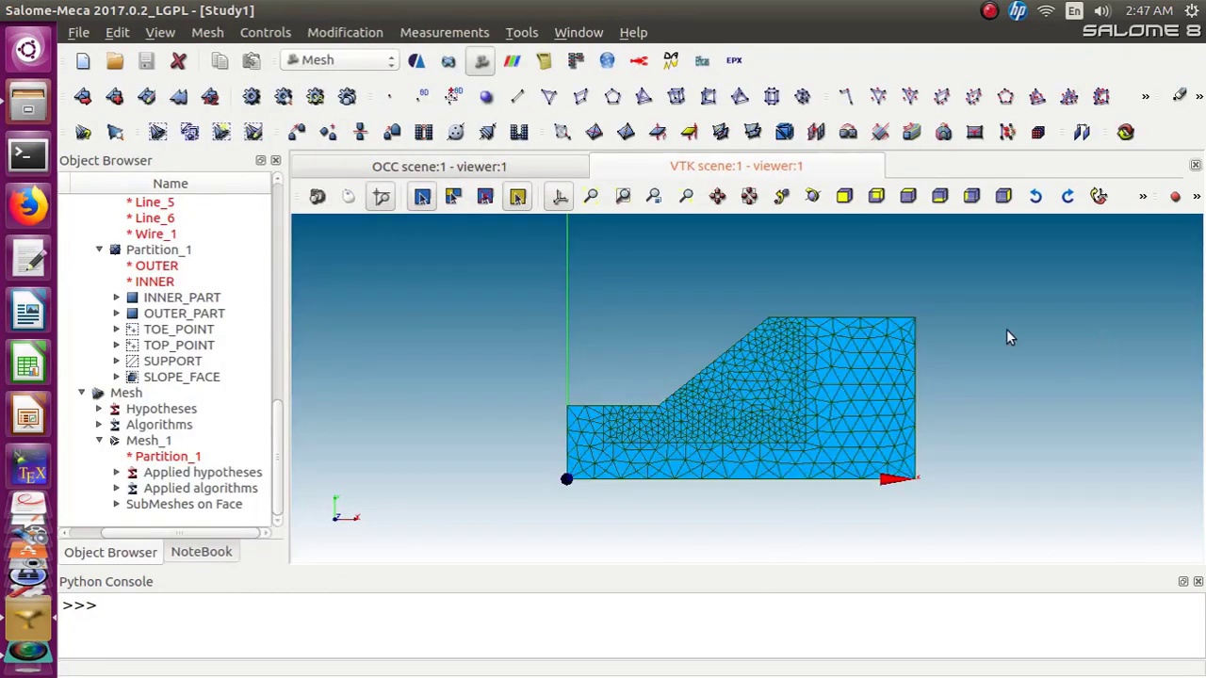
left_click(143, 441)
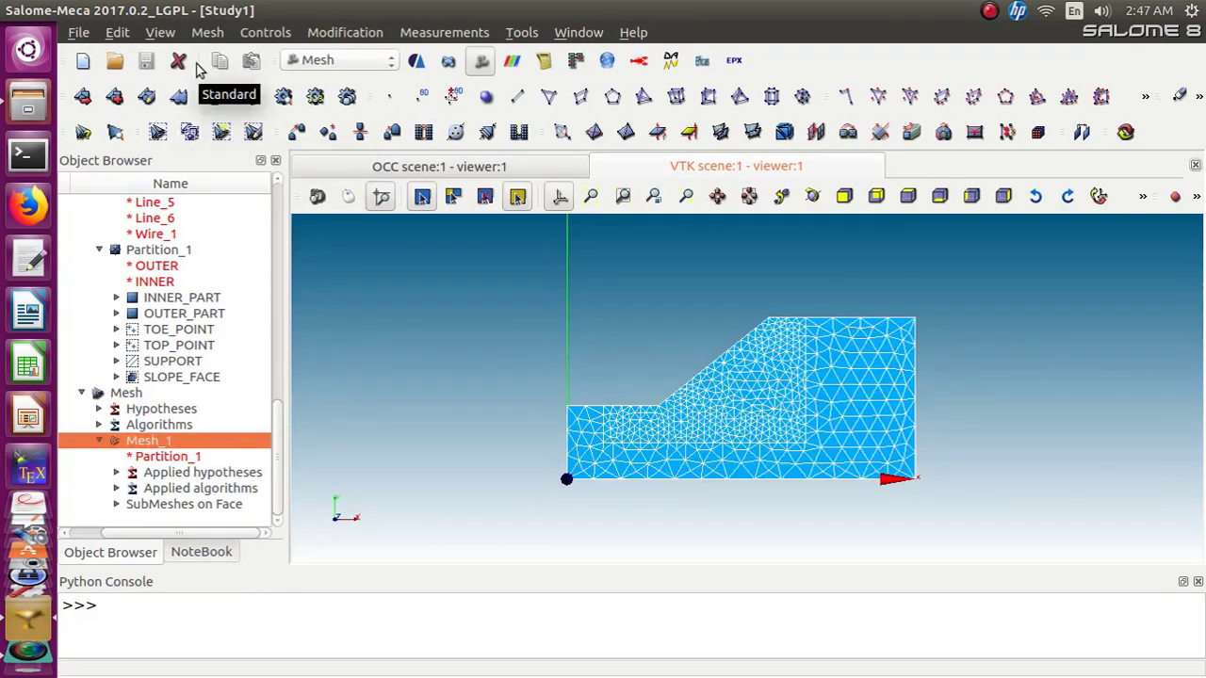
left_click(207, 32)
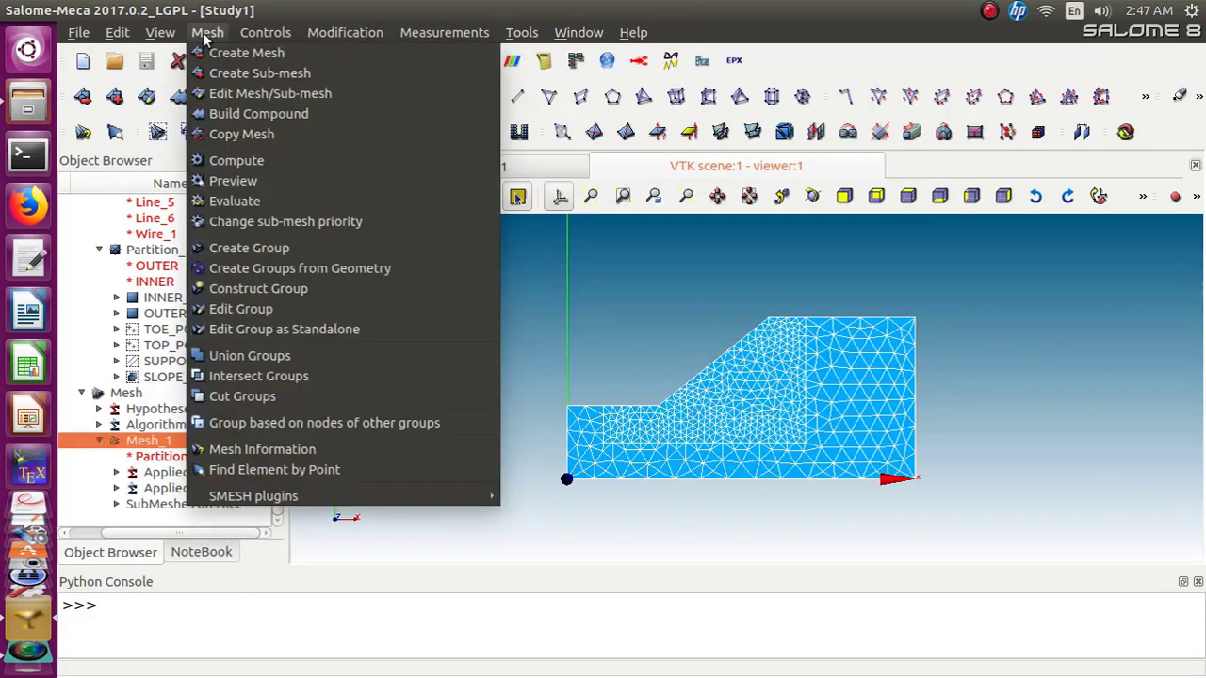
left_click(223, 271)
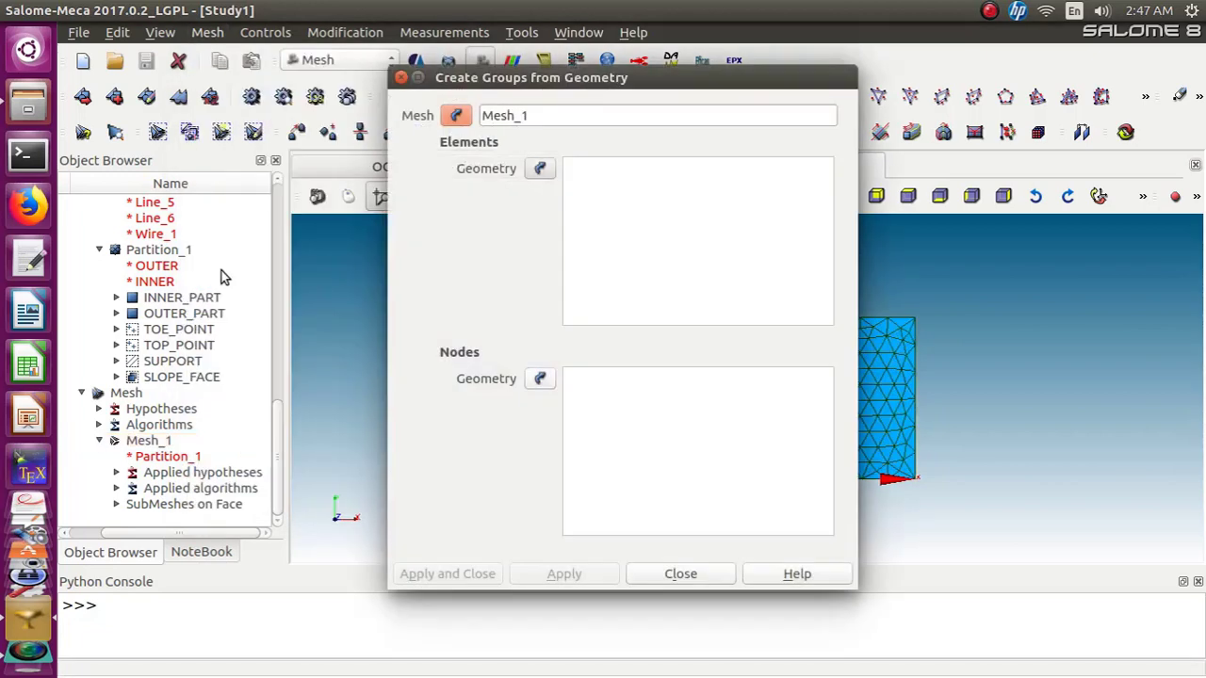
left_click(273, 440)
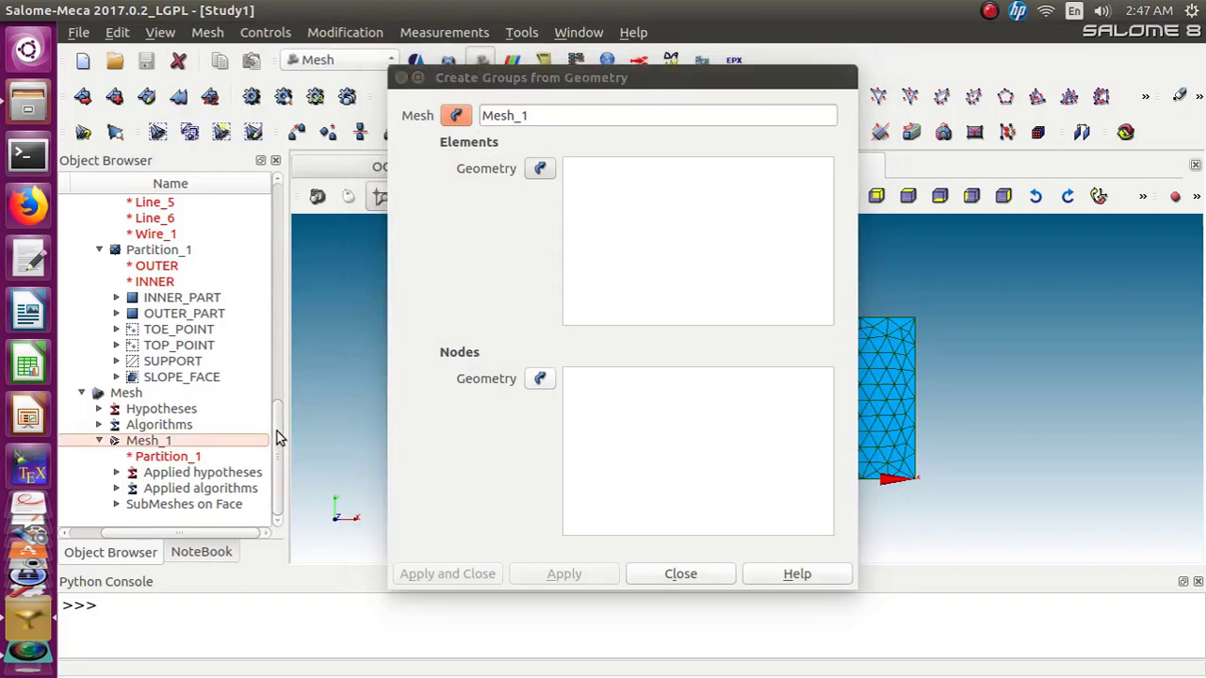
left_click(185, 332)
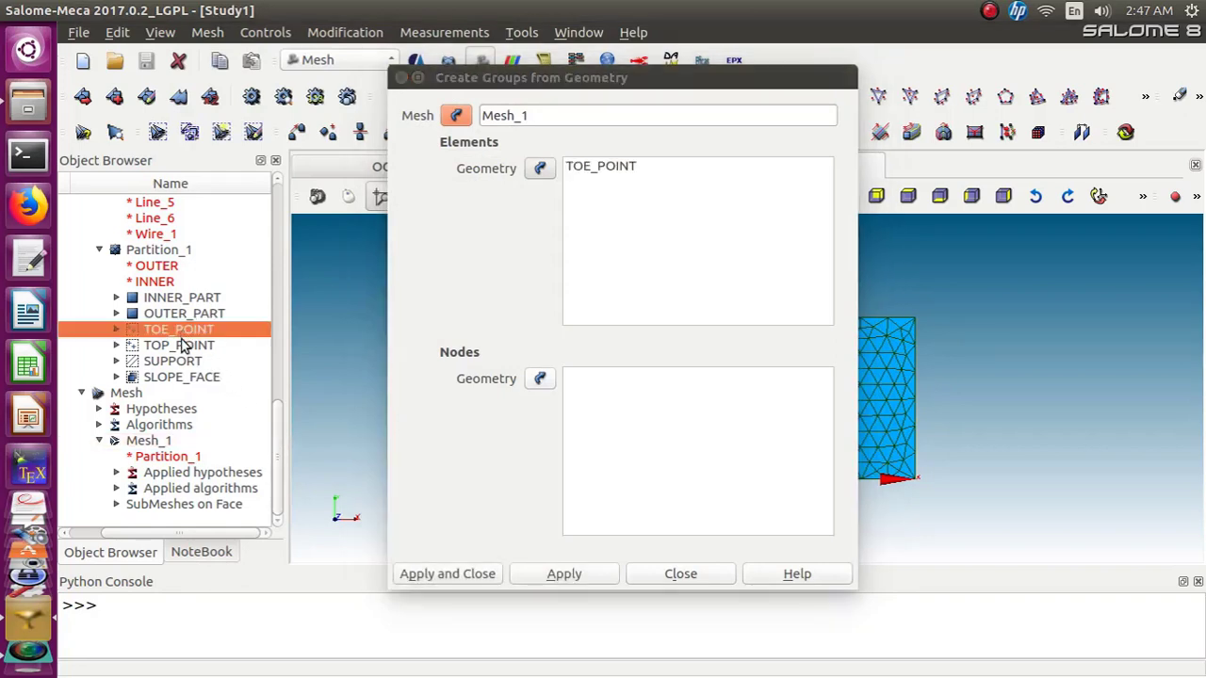
left_click(182, 377, "shift")
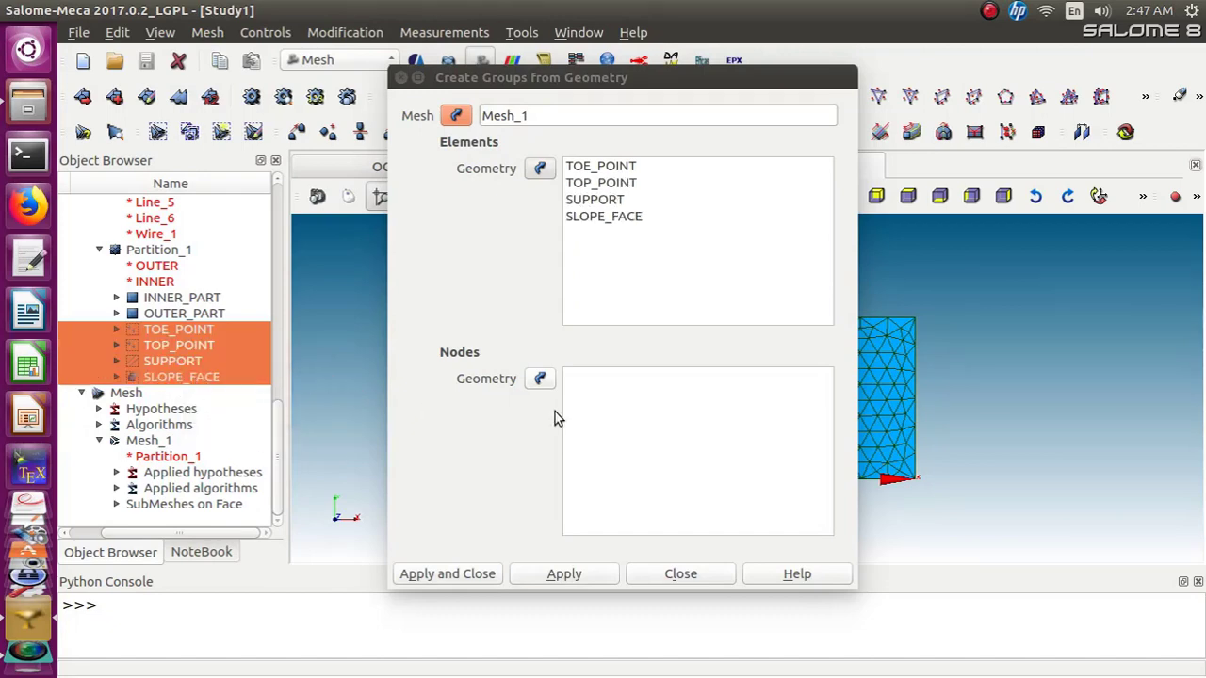
left_click(538, 380)
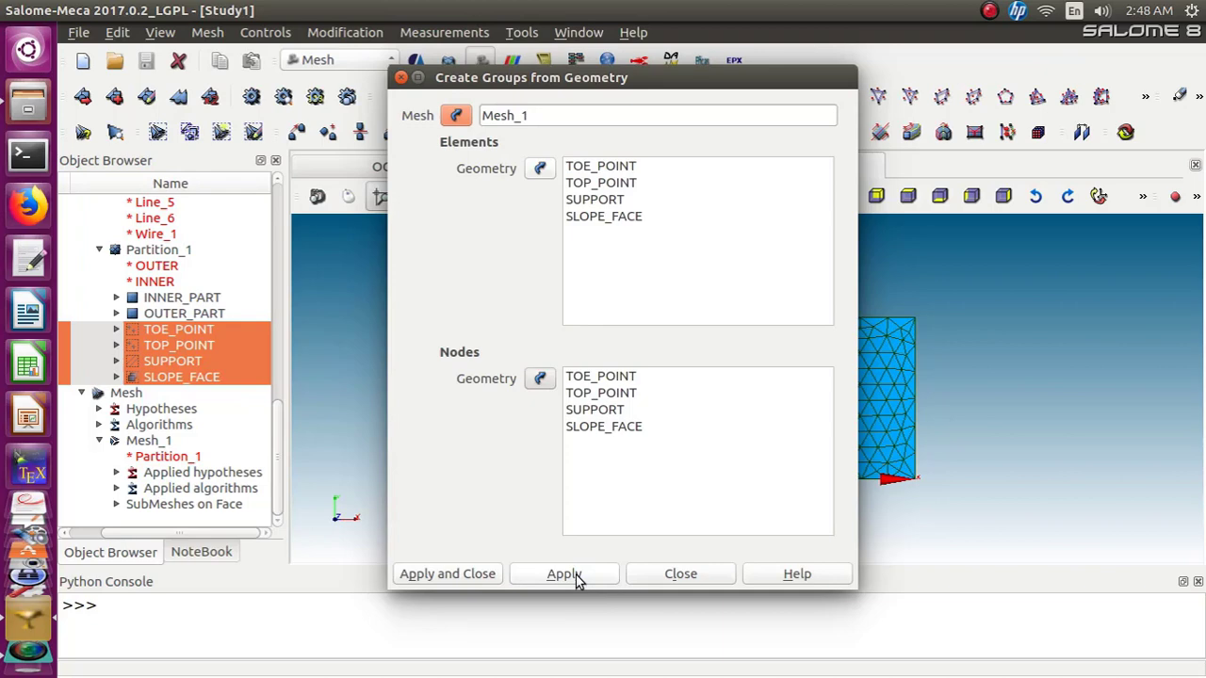
left_click(476, 574)
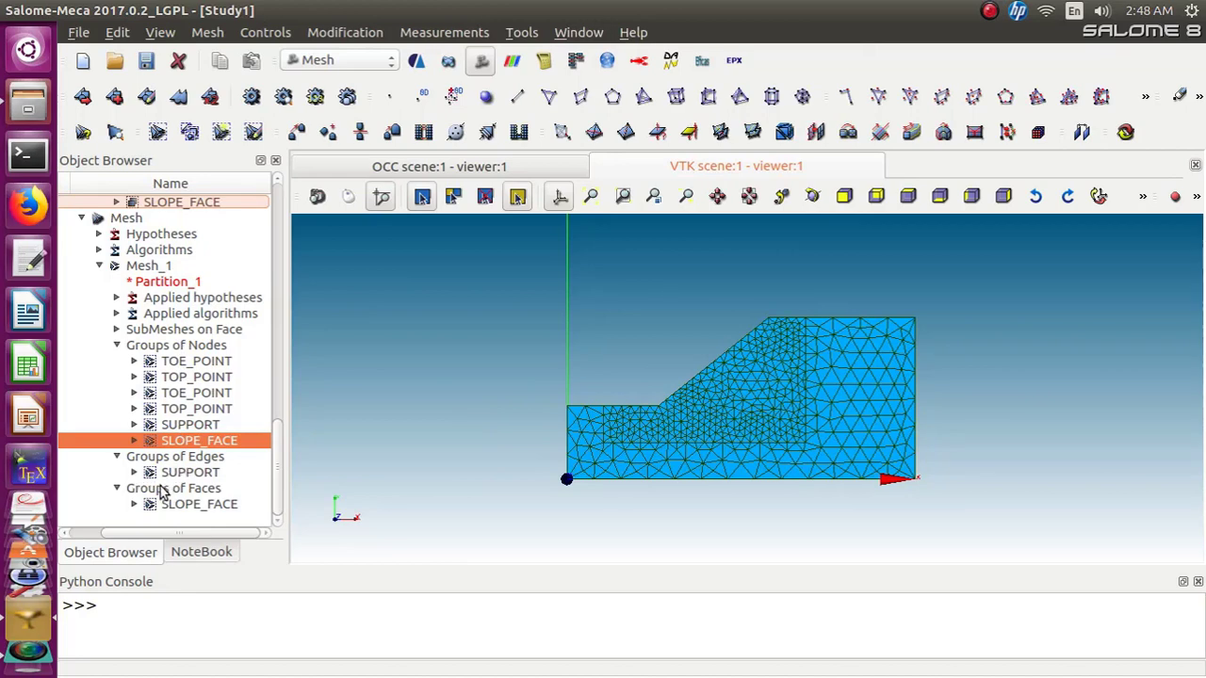
Save the study
scroll(278, 486, "up", 1)
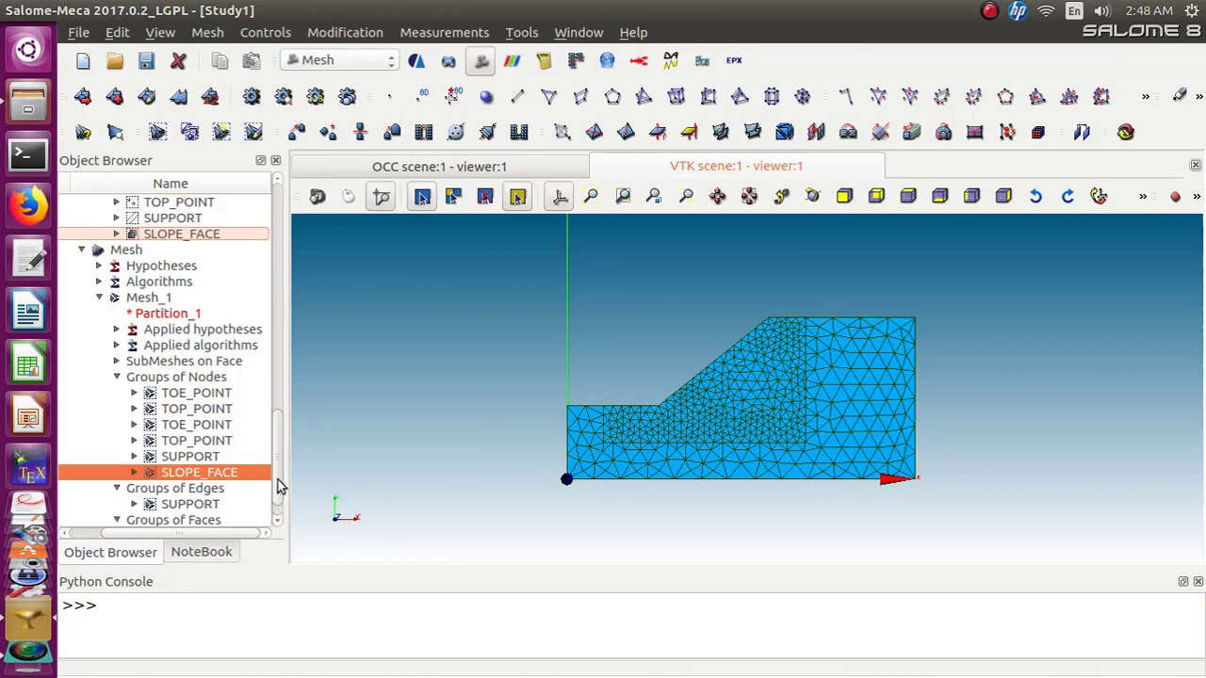
scroll(277, 485, "down", 1)
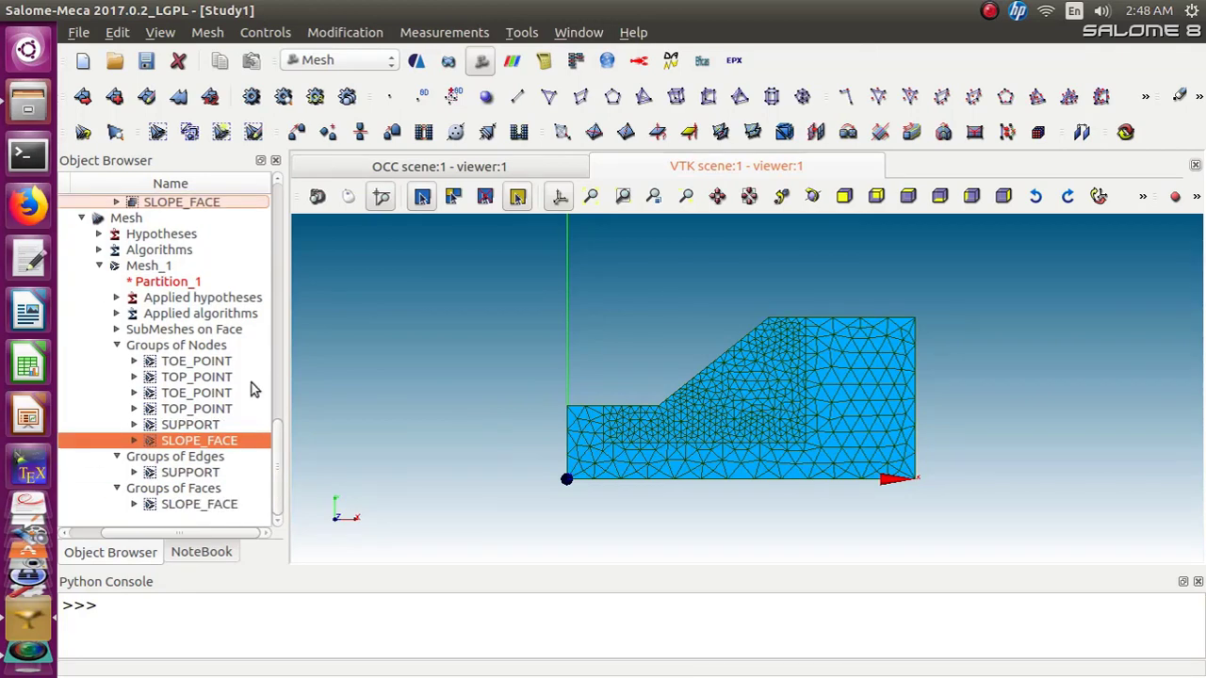
left_click(146, 62)
Switch to the AsterStudy module and add a new stage to Case_1
mouse_move(279, 457)
left_mouse_down()
mouse_move(279, 404)
mouse_move(279, 459)
left_mouse_up()
left_click(391, 66)
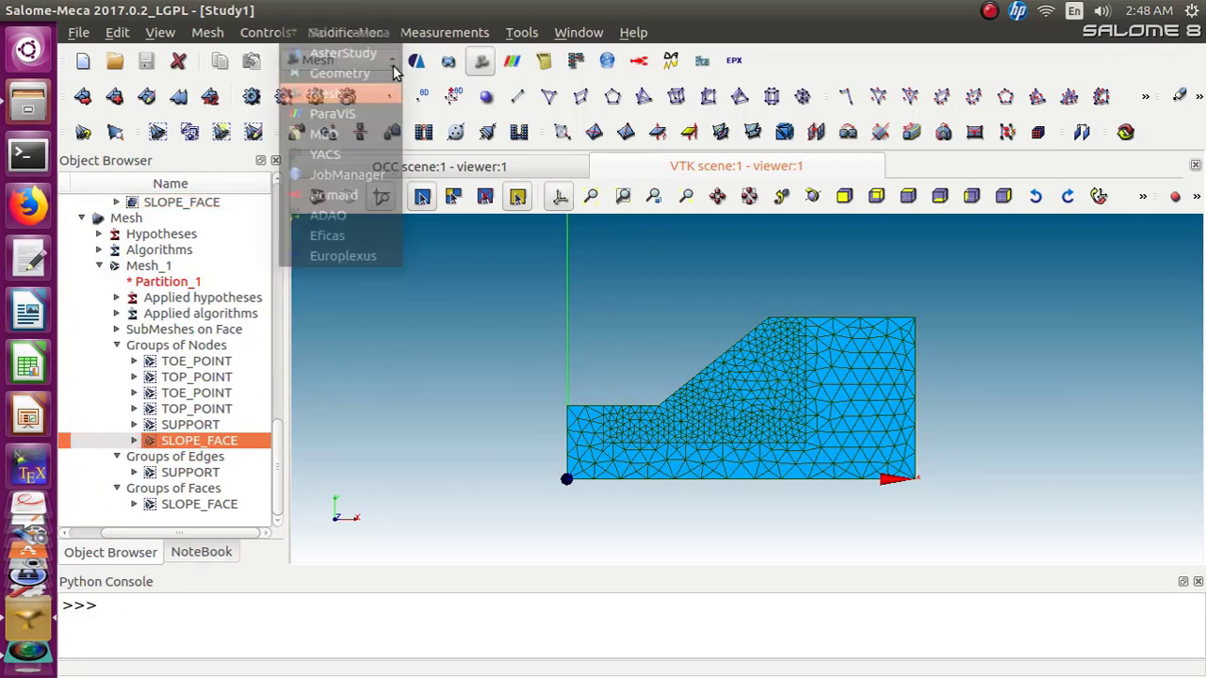
left_click(387, 56)
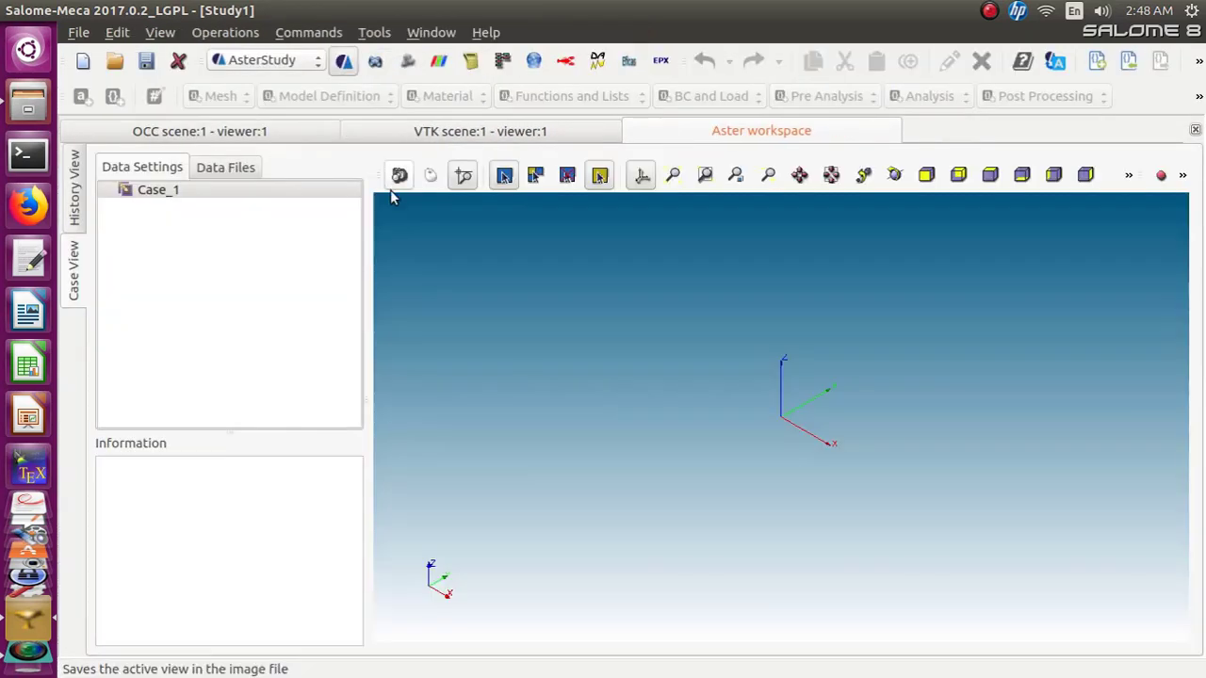
right_click(154, 193)
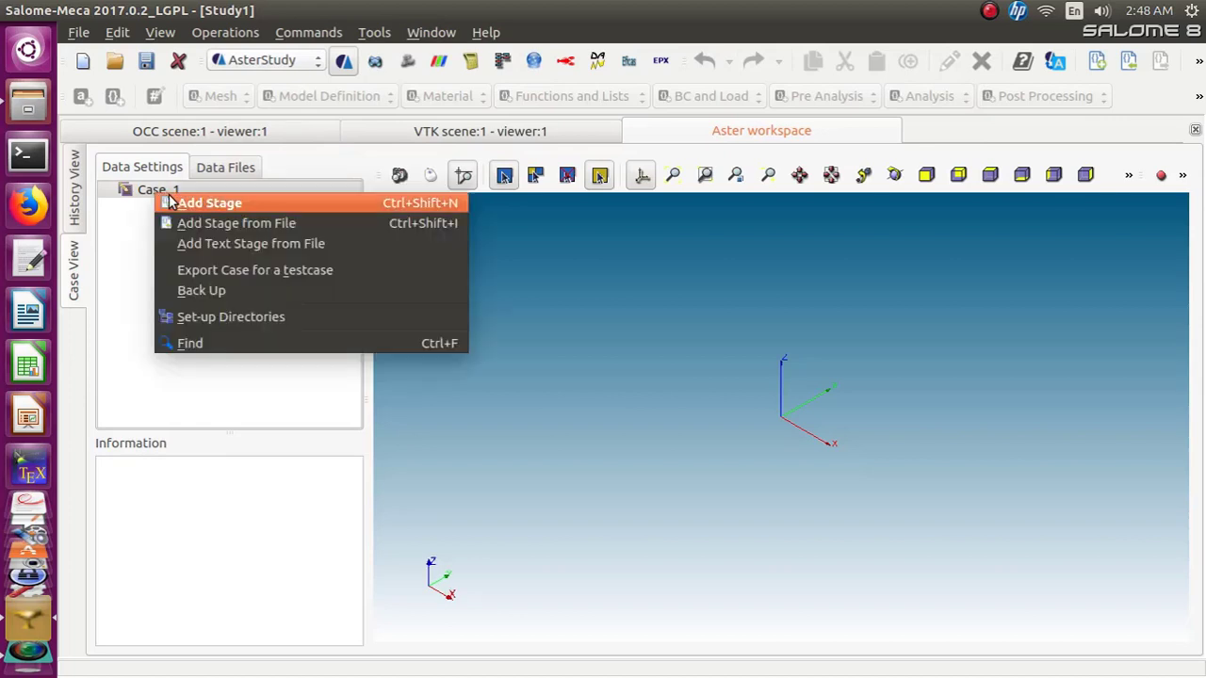
left_click(172, 201)
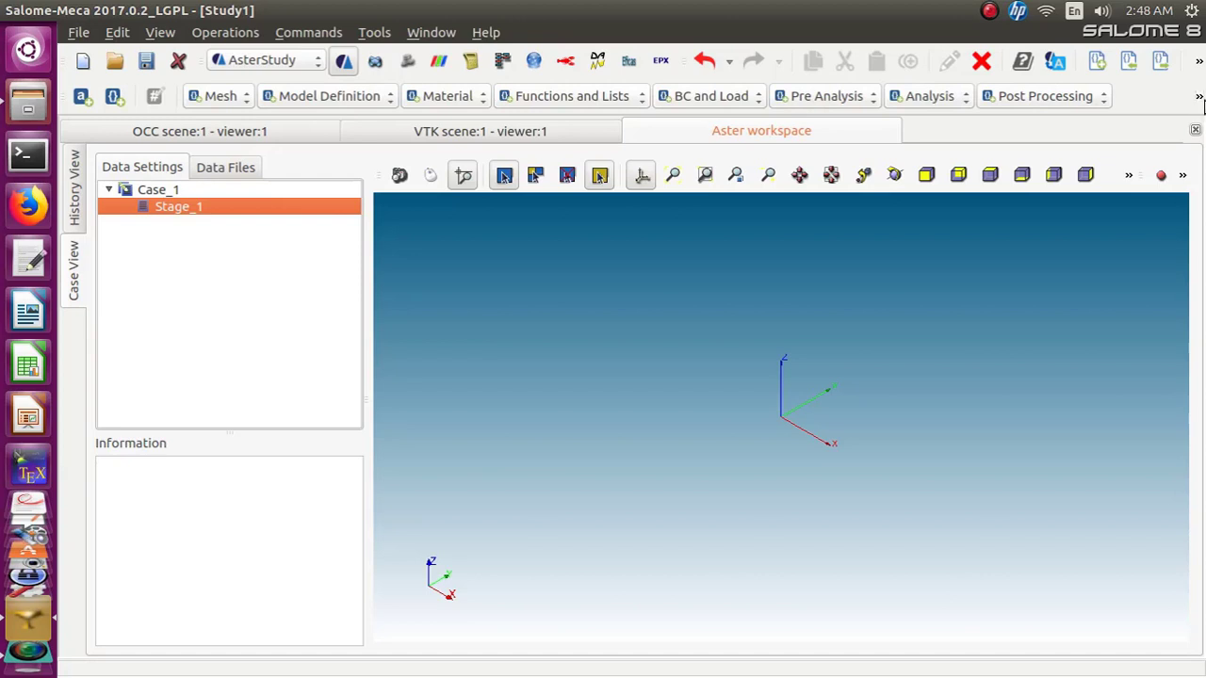
left_click(1199, 99)
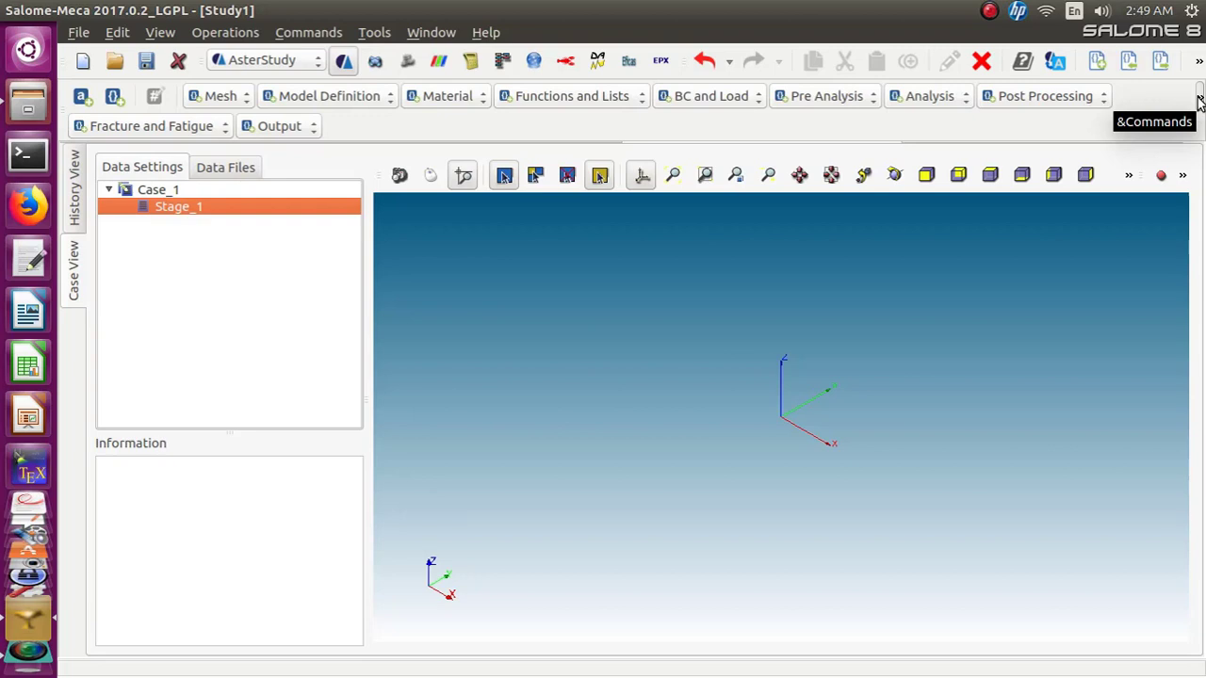
left_click(1199, 100)
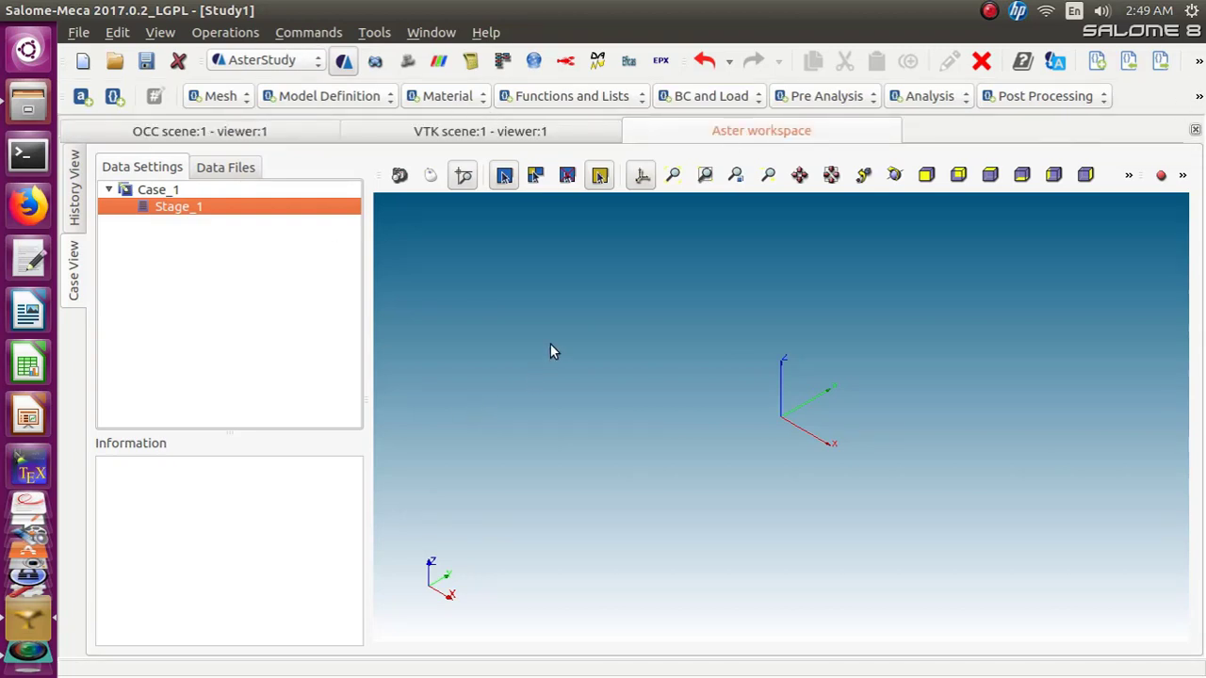
left_click(305, 38)
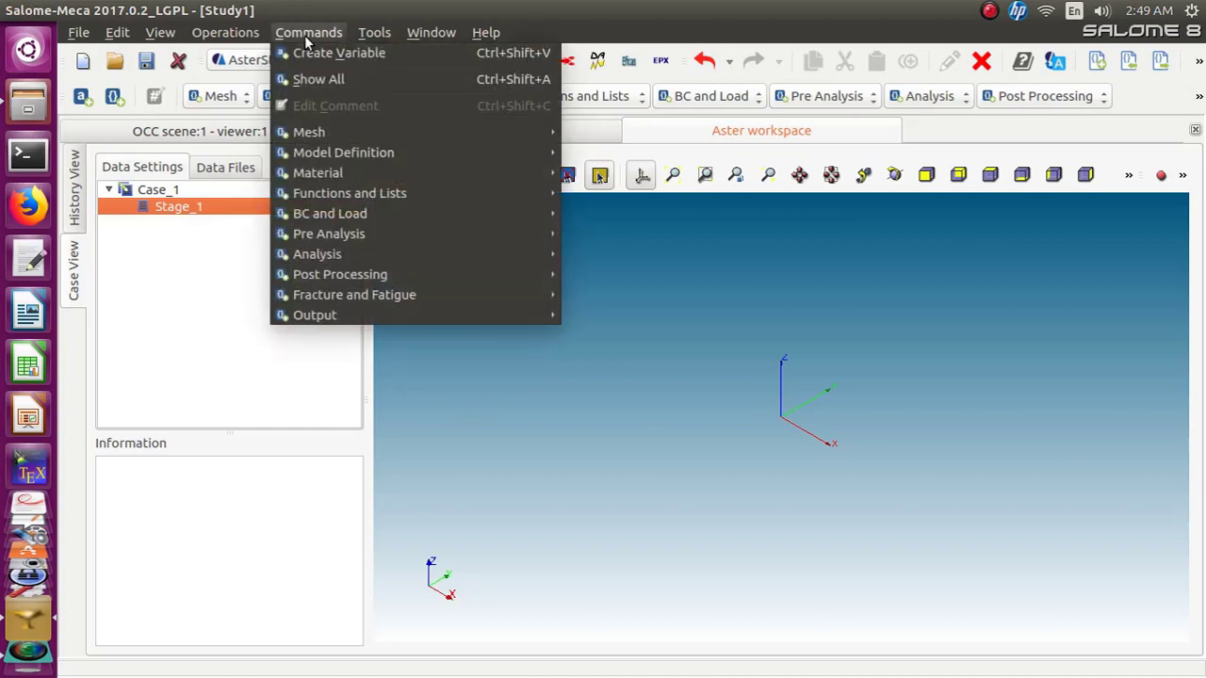
mouse_move(296, 139)
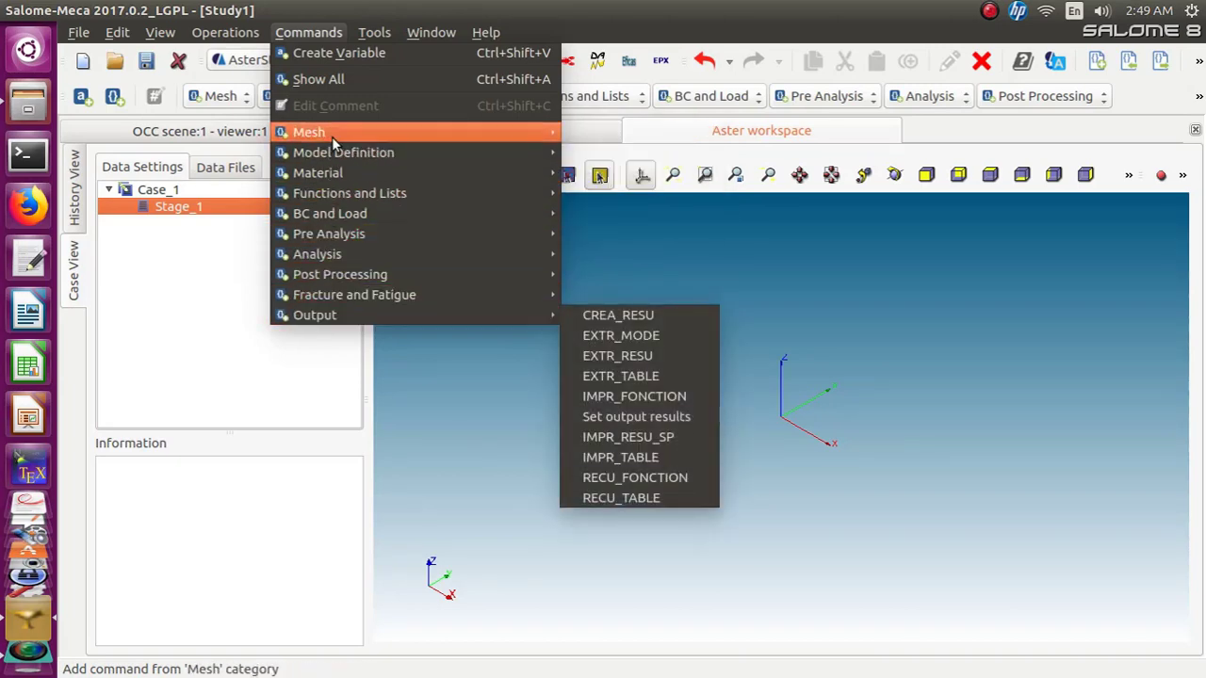
mouse_move(527, 295)
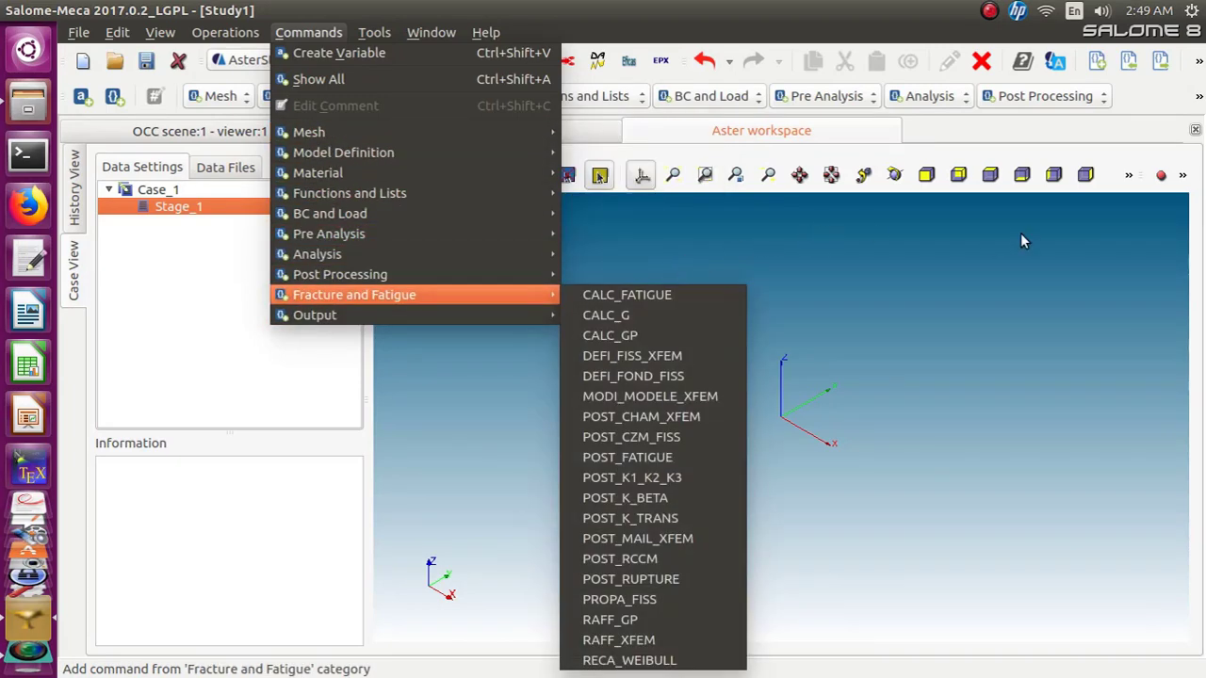
mouse_move(405, 213)
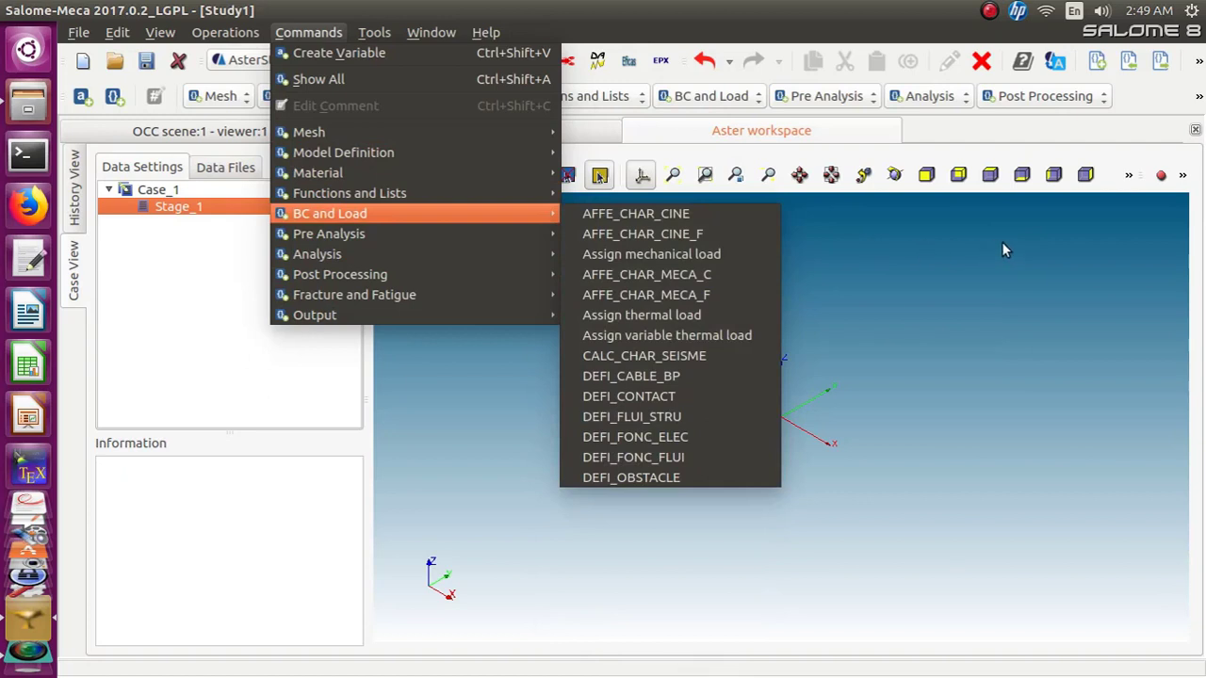
left_click(487, 568)
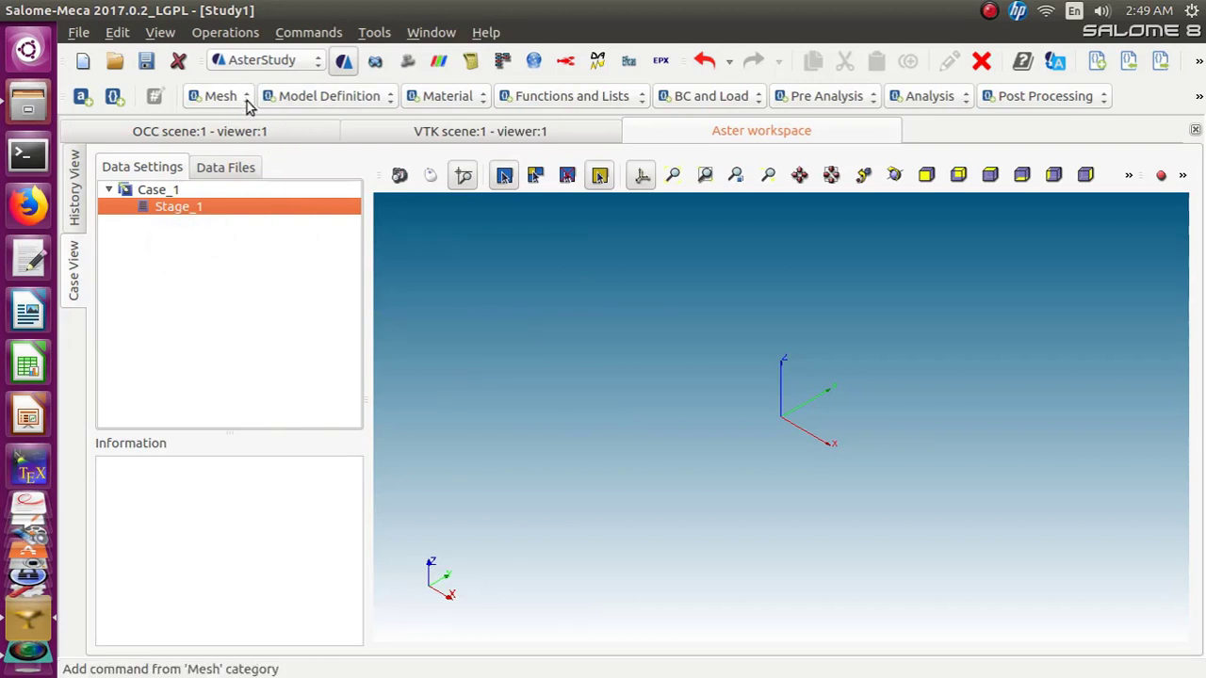
Switch back to the Mesh module and expand the Mesh entry in the object browser
left_click(319, 66)
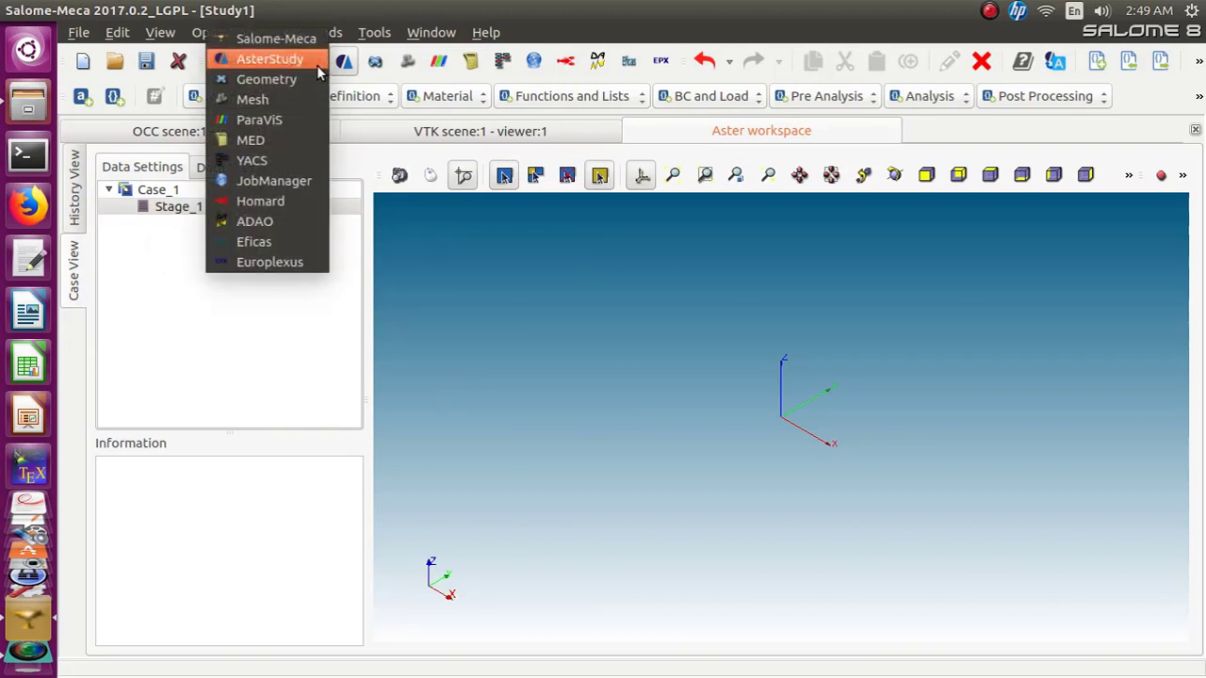
left_click(252, 99)
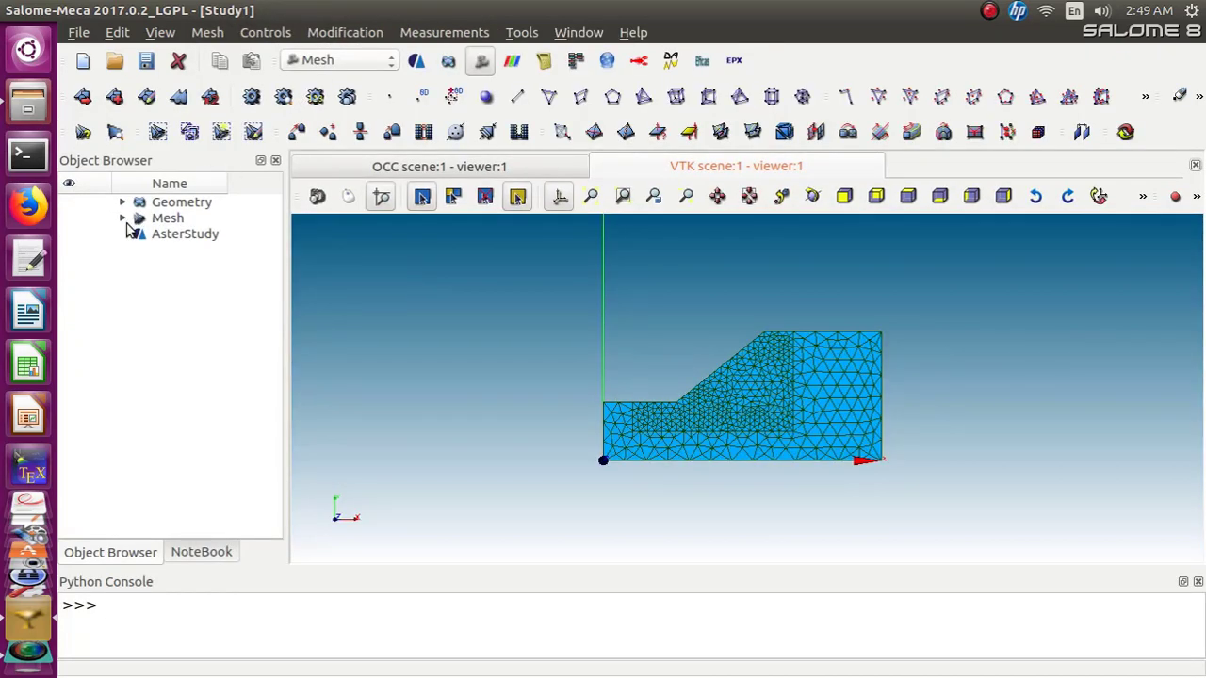
left_click(122, 217)
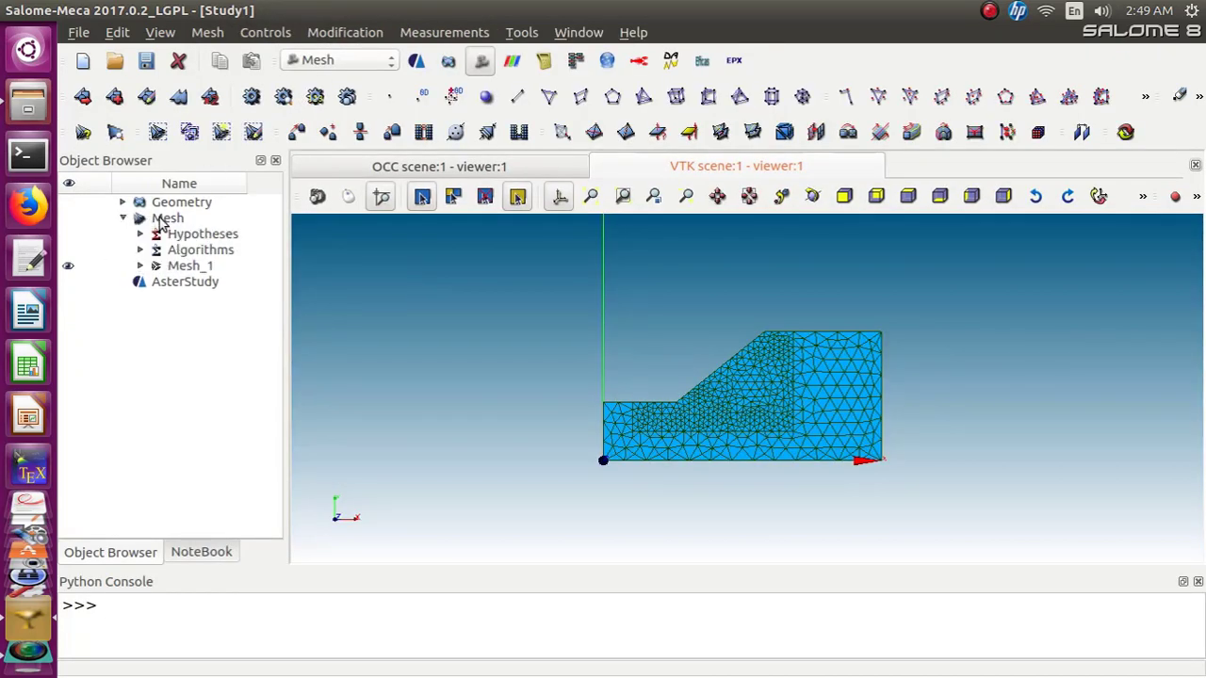
left_click(165, 218)
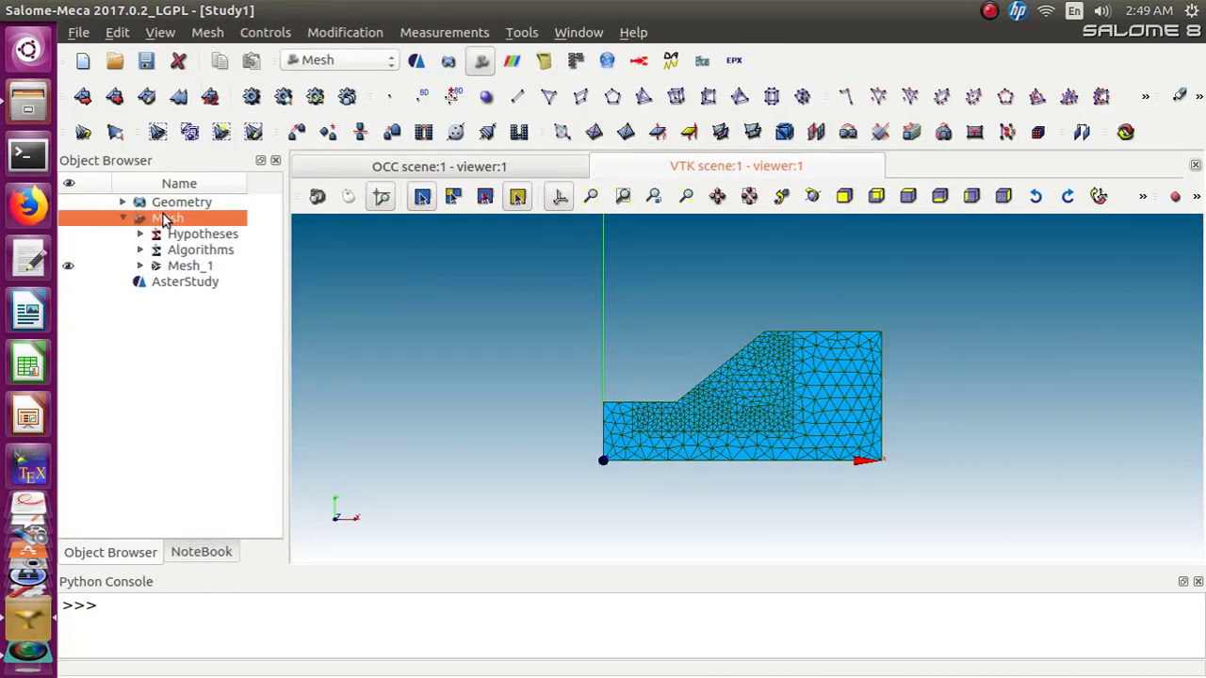
Save the study
right_click(173, 270)
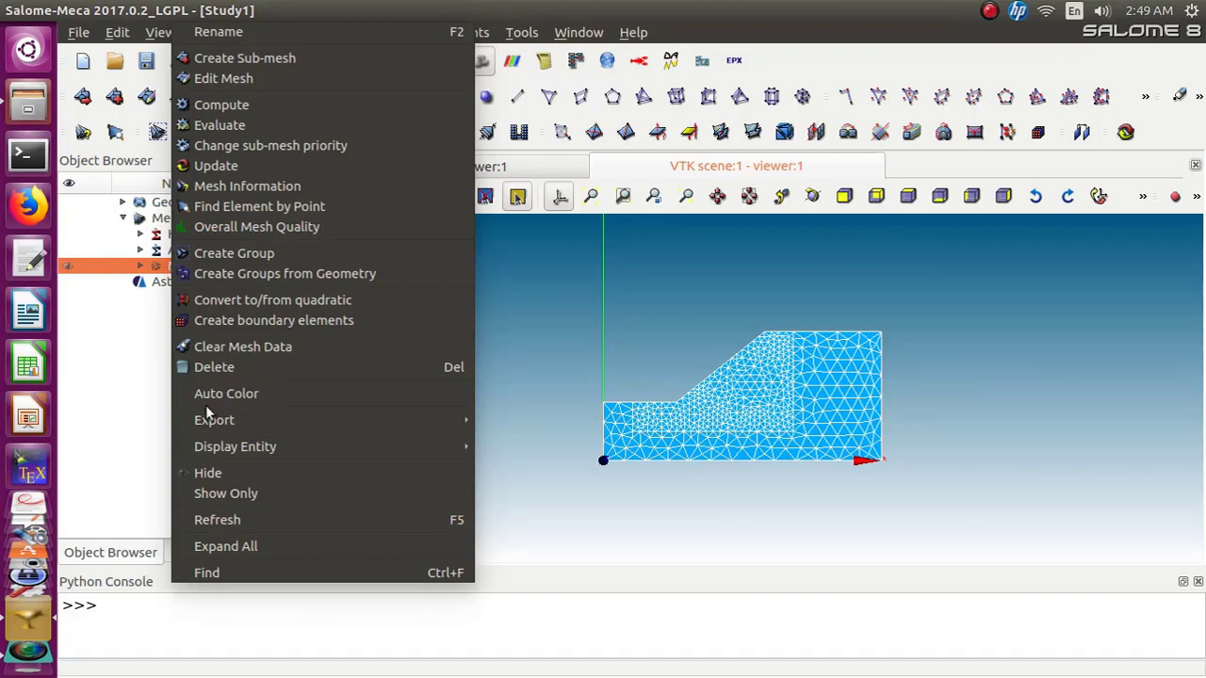
mouse_move(206, 421)
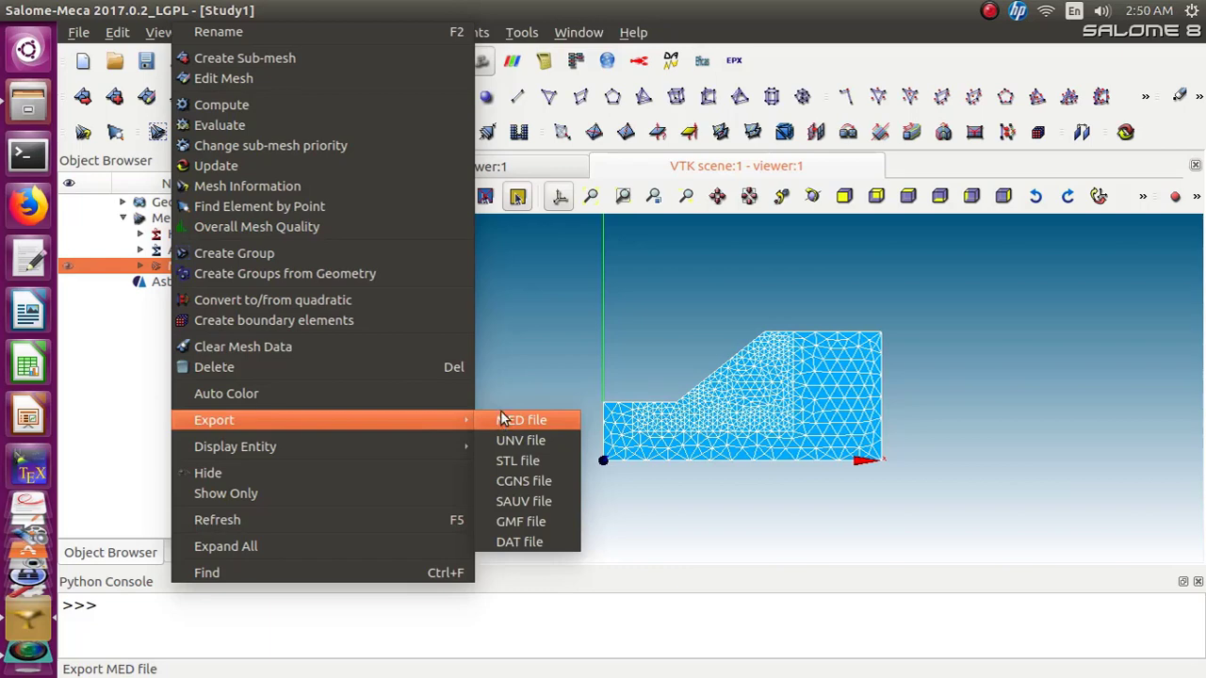
left_click(523, 335)
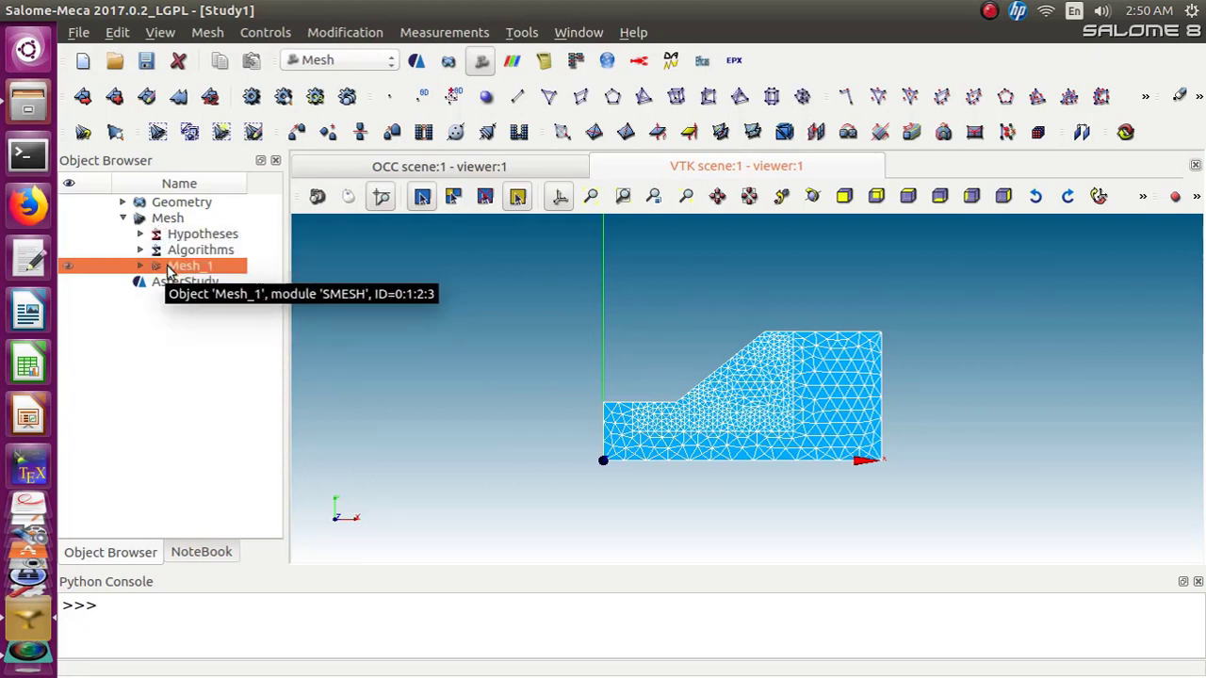
left_click(146, 62)
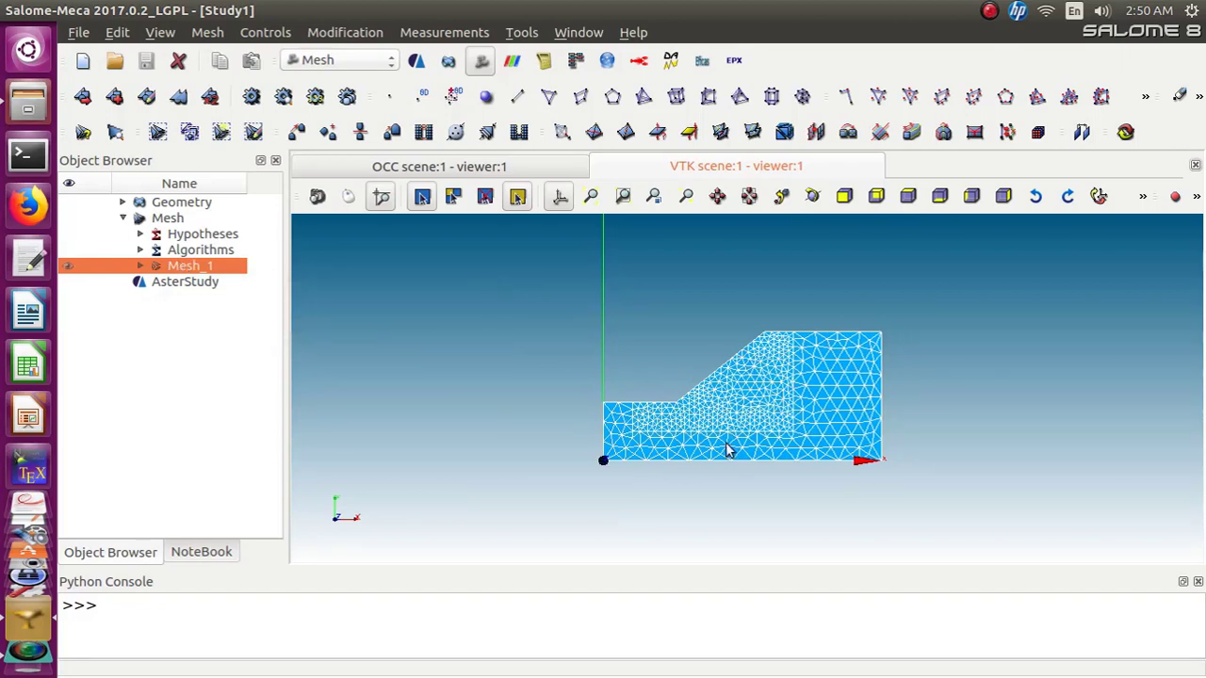
Try to export Mesh_1 to a MED file
right_click(172, 271)
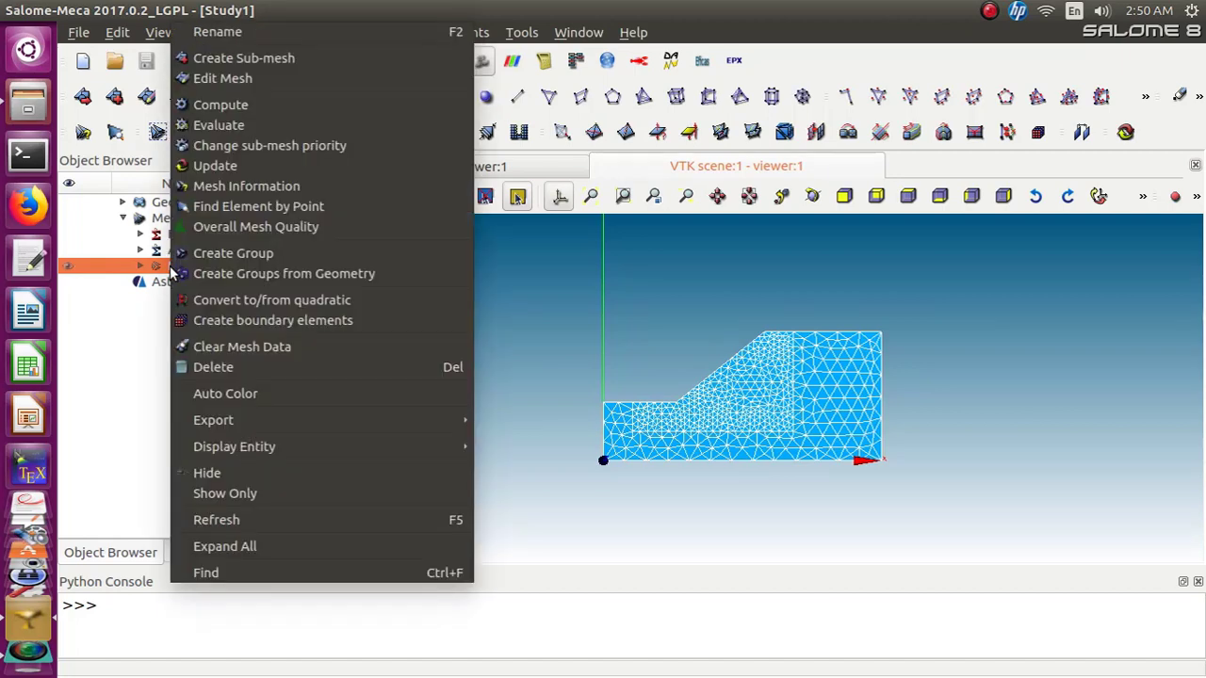
mouse_move(232, 428)
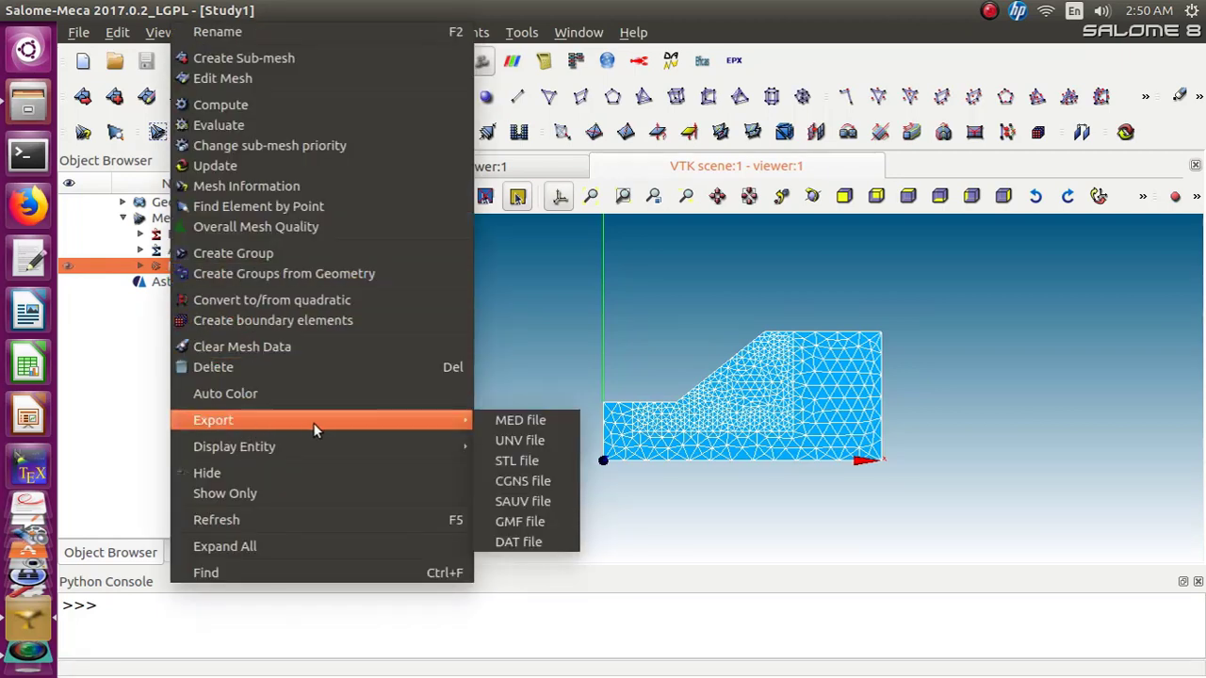
left_click(512, 422)
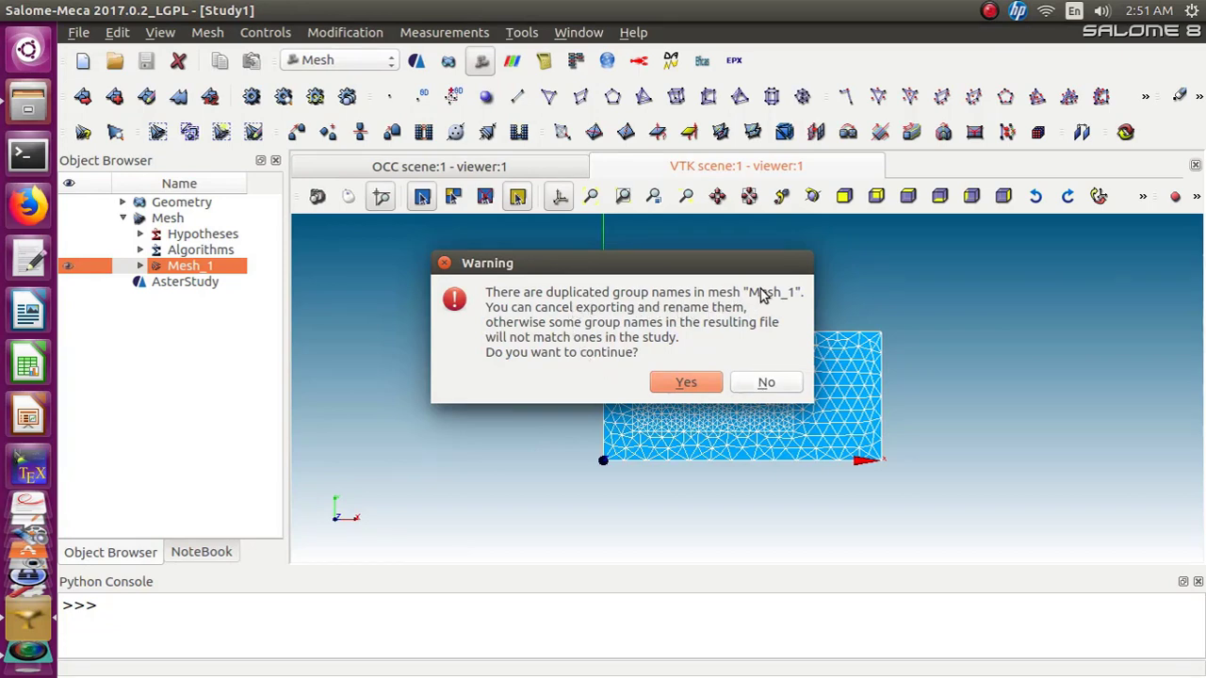
left_click(763, 384)
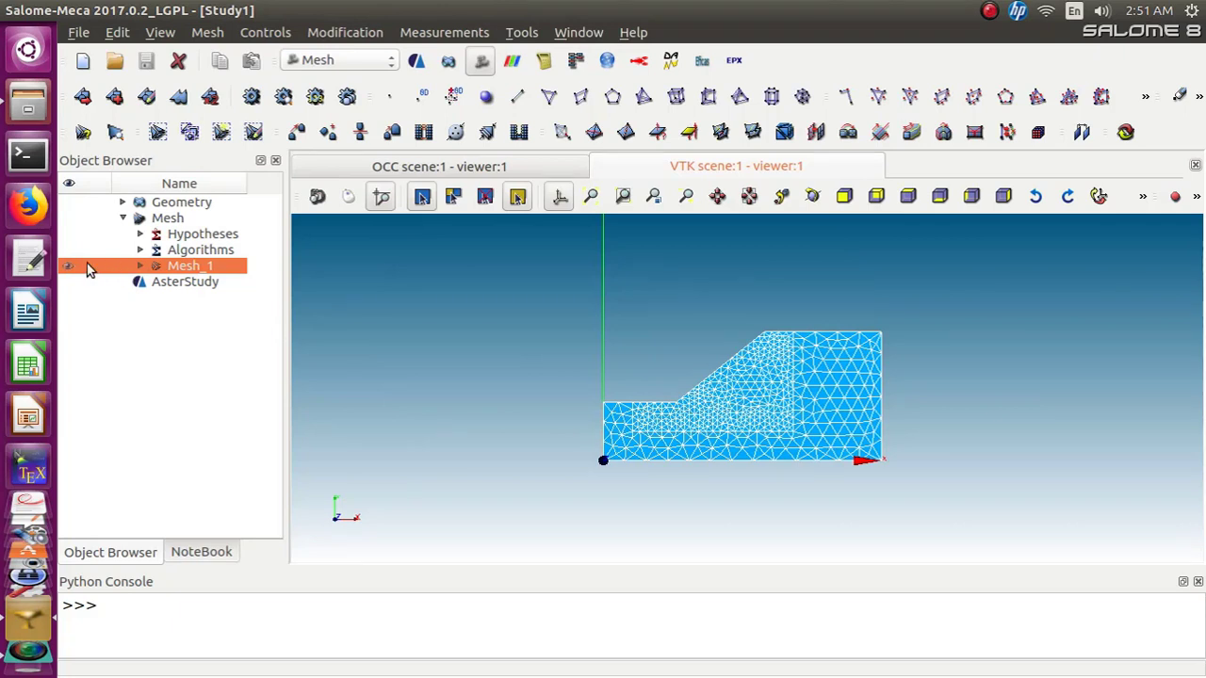
Expand Mesh_1's groups and delete the duplicate TOE_POINT and TOP_POINT node groups
left_click(140, 266)
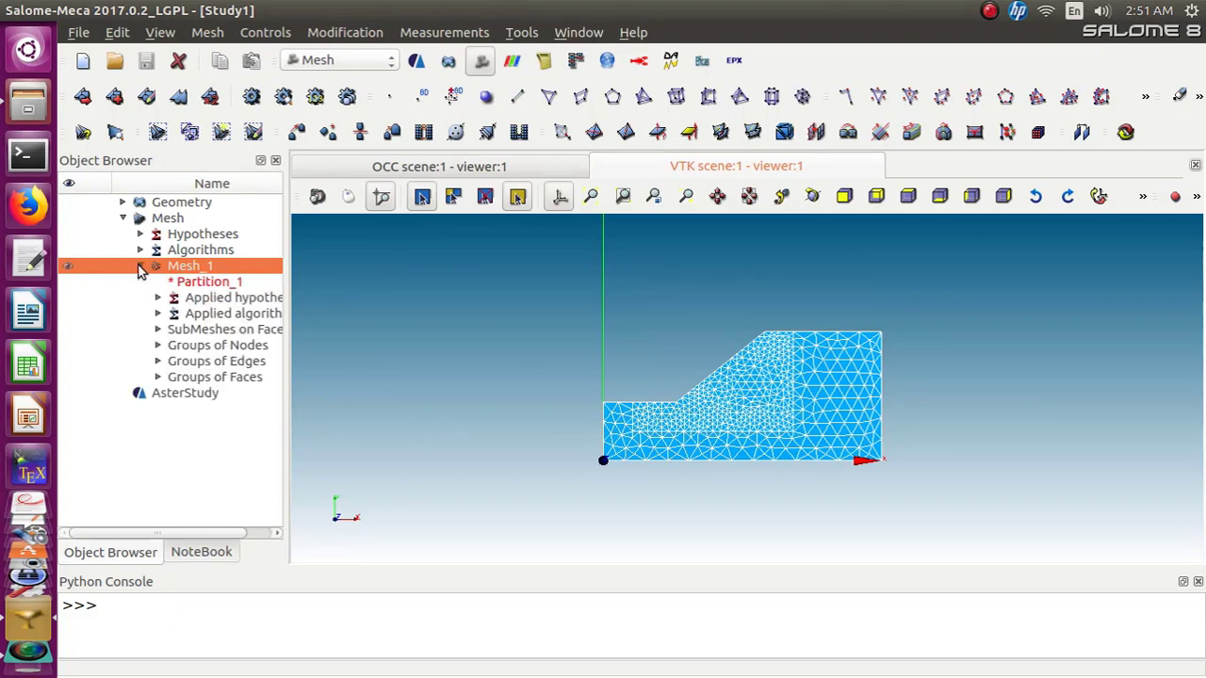
left_click(158, 330)
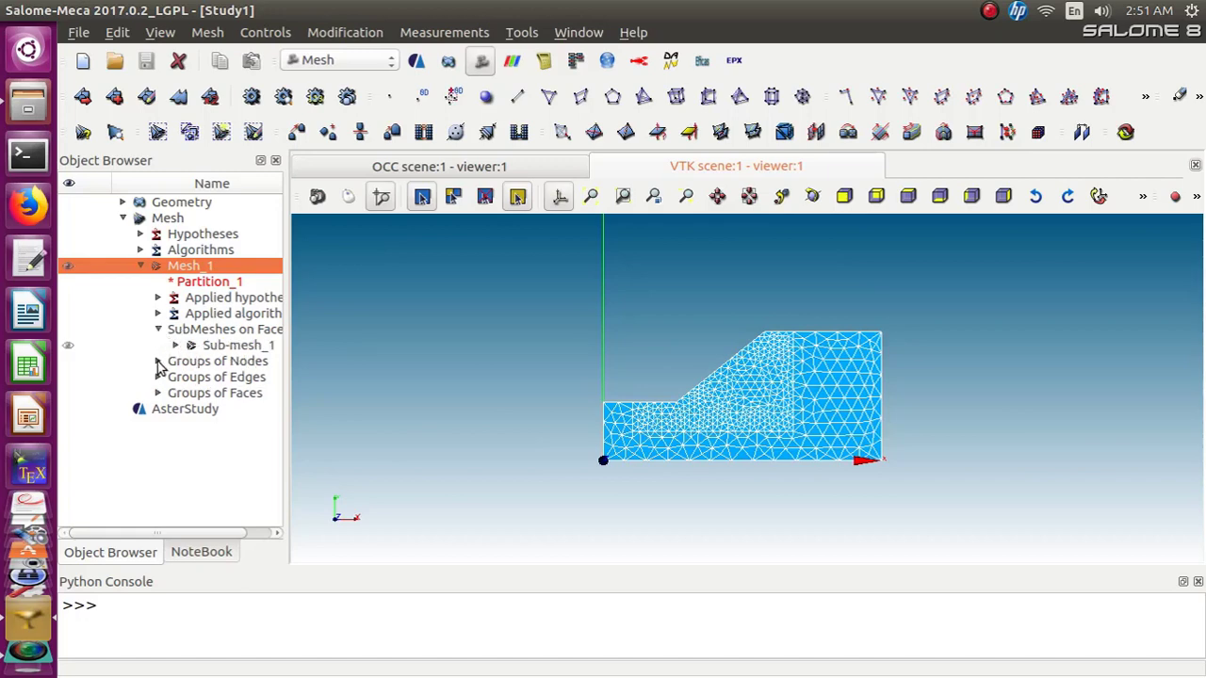
left_click(159, 361)
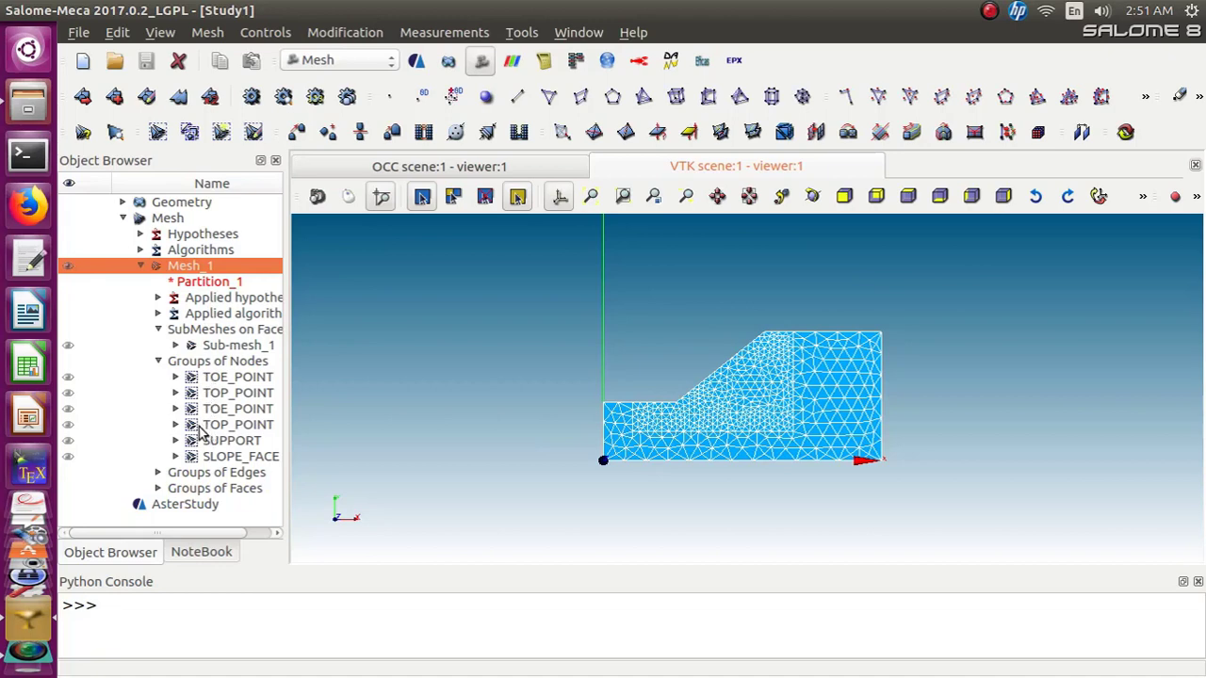
left_click(158, 472)
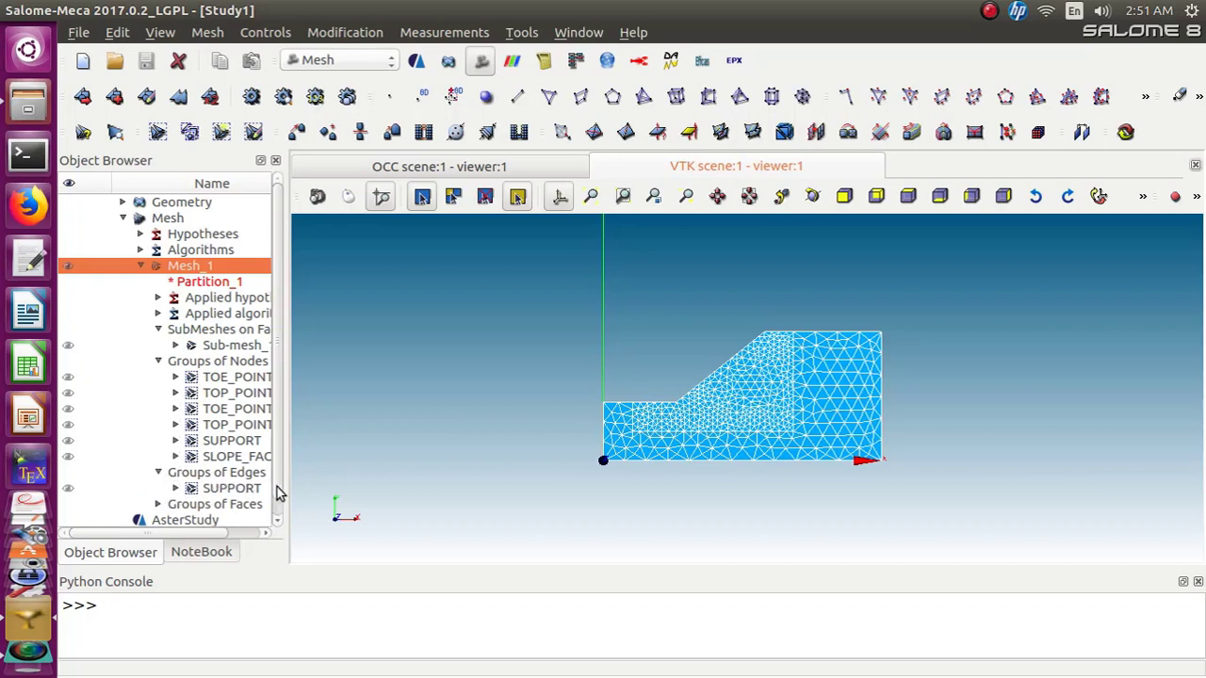
left_click(159, 504)
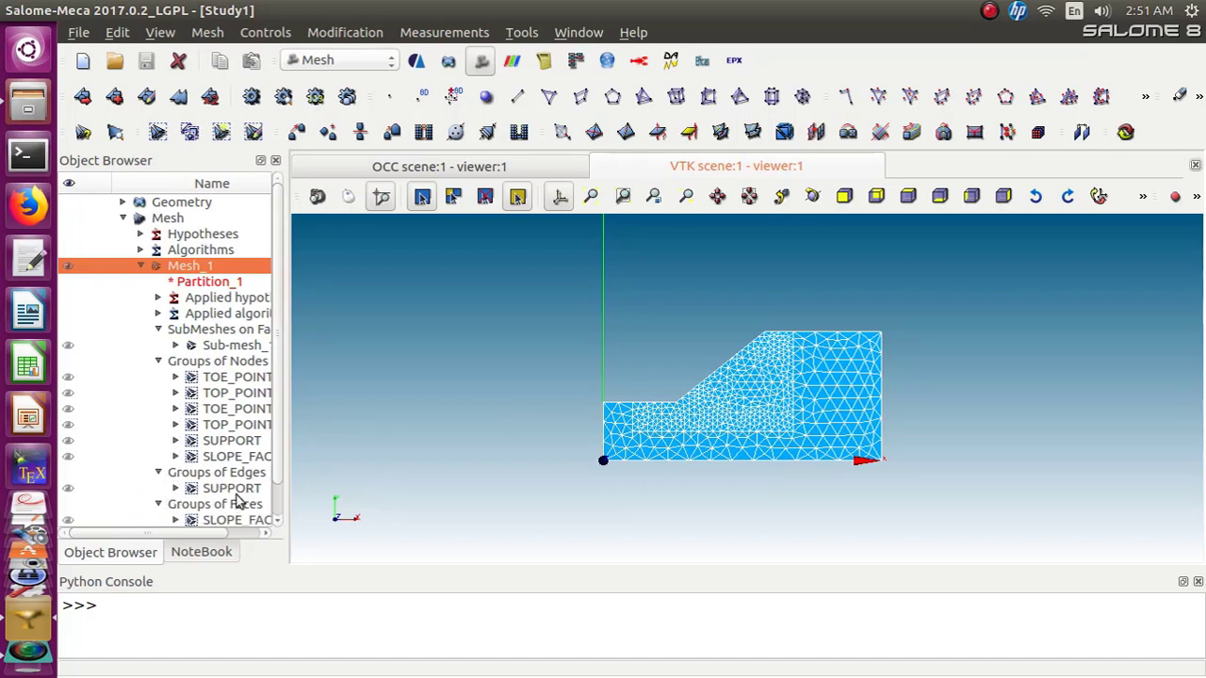
scroll(280, 462, "down", 1)
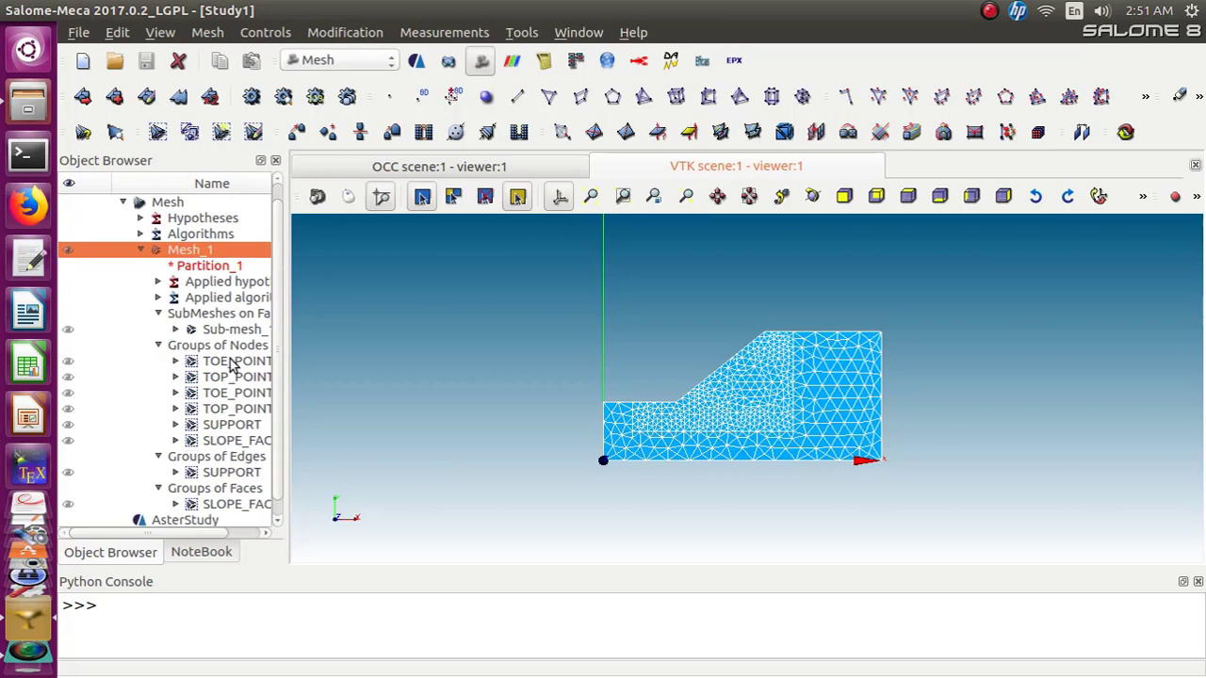
left_click(231, 365)
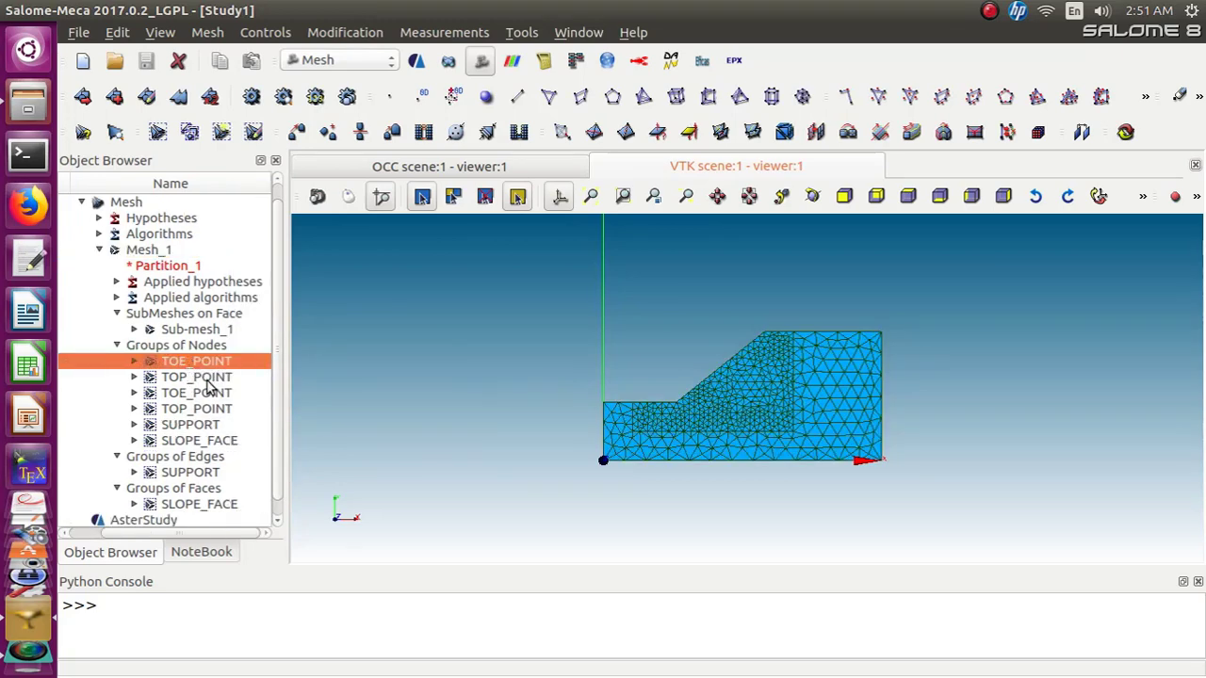
left_click(197, 376, "ctrl")
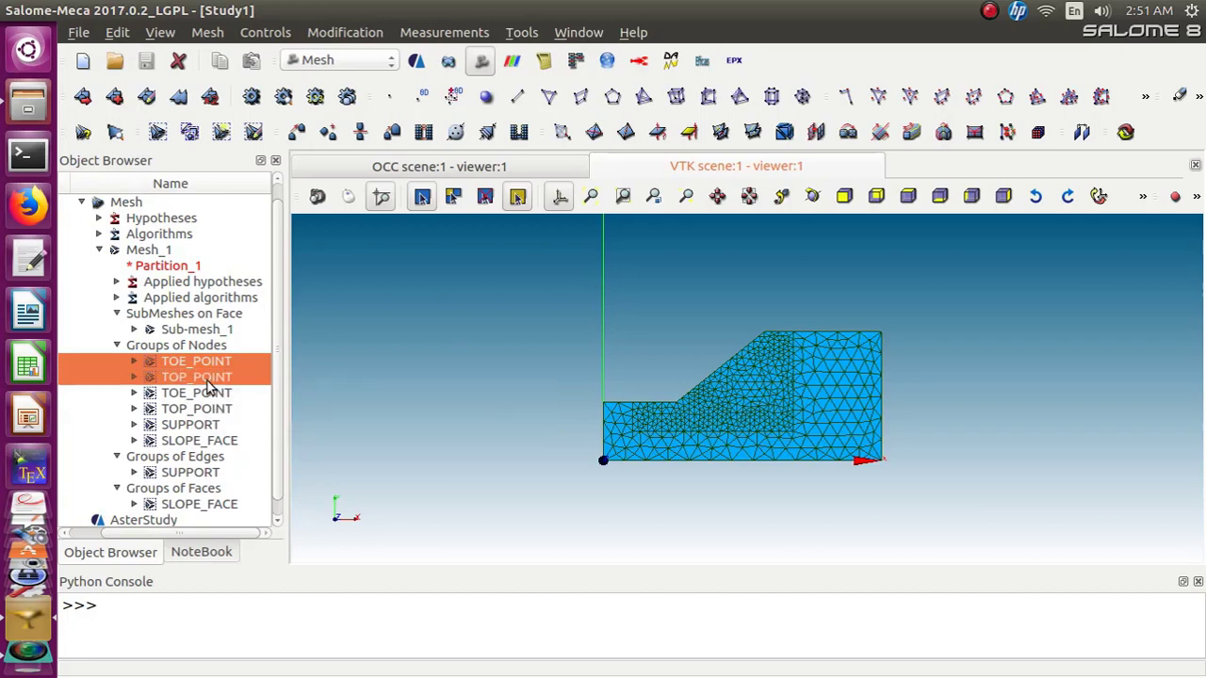
right_click(209, 386)
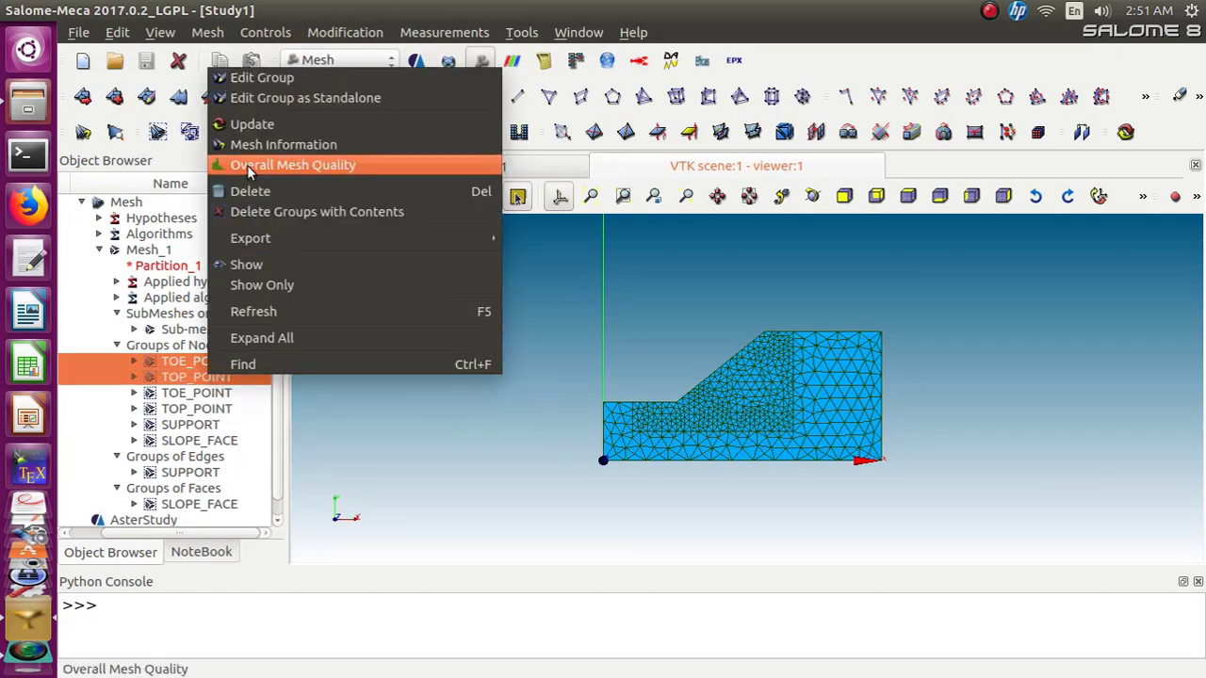
left_click(252, 191)
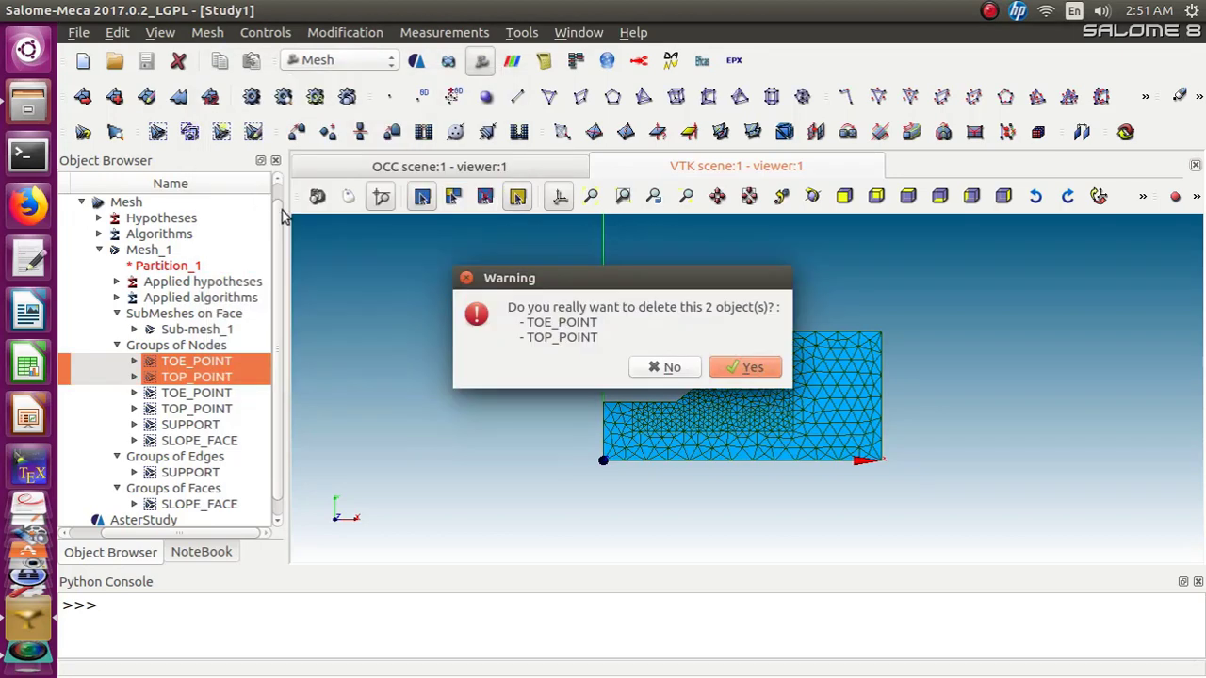
left_click(731, 367)
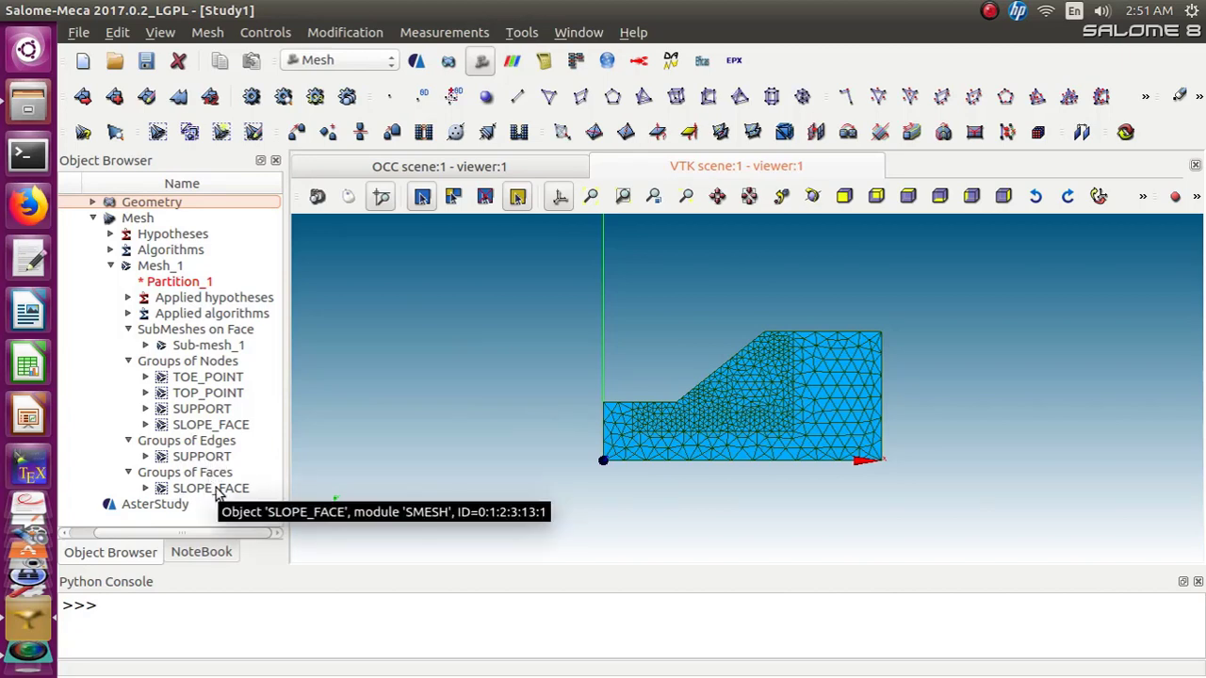
Save the study and export Mesh_1 as a MED 3.2 file named Mesh_1 in the Part03 folder
left_click(158, 271)
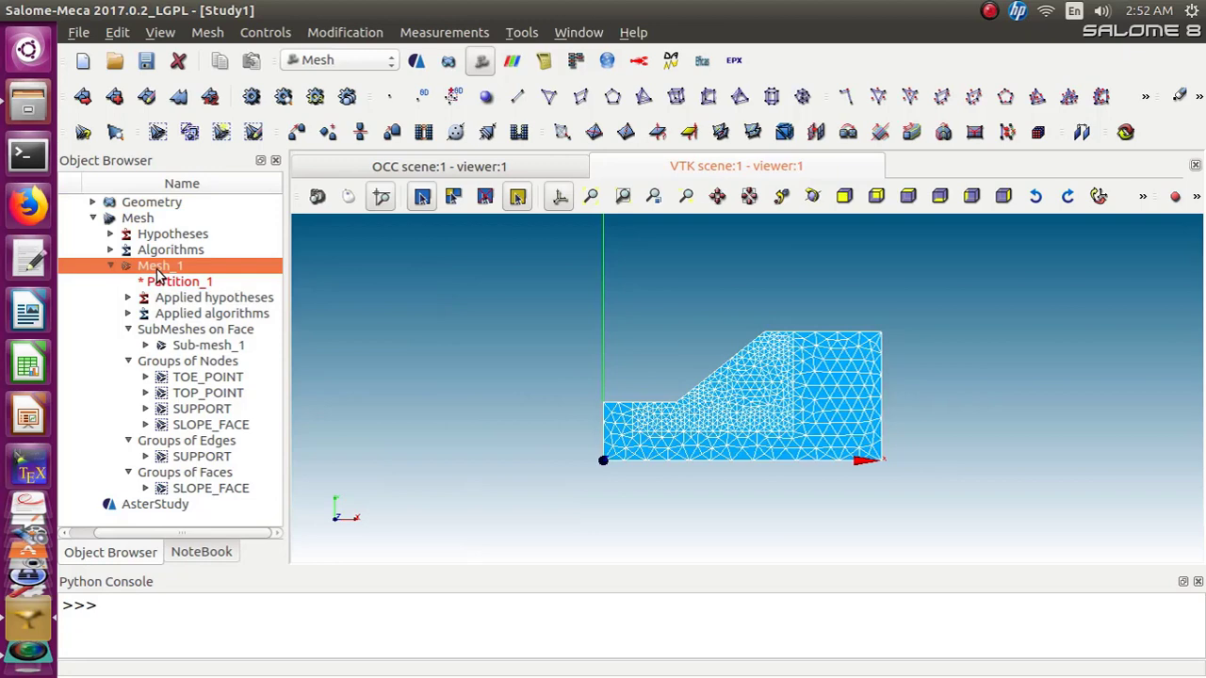
left_click(148, 69)
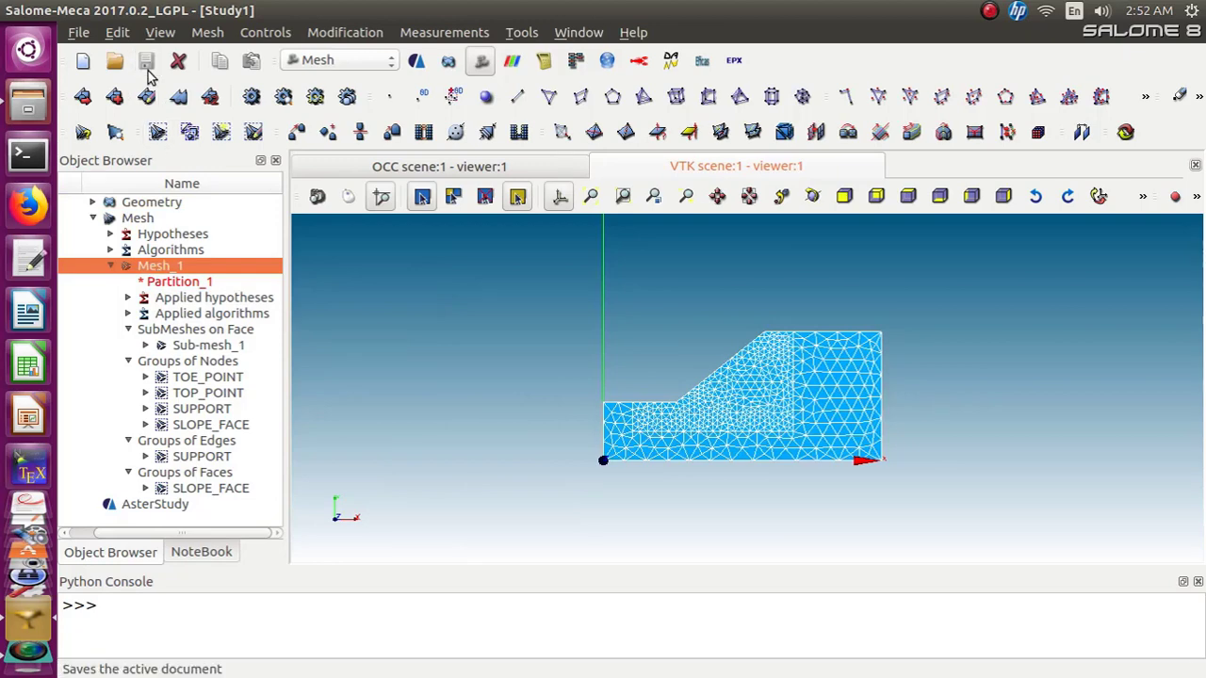
right_click(173, 269)
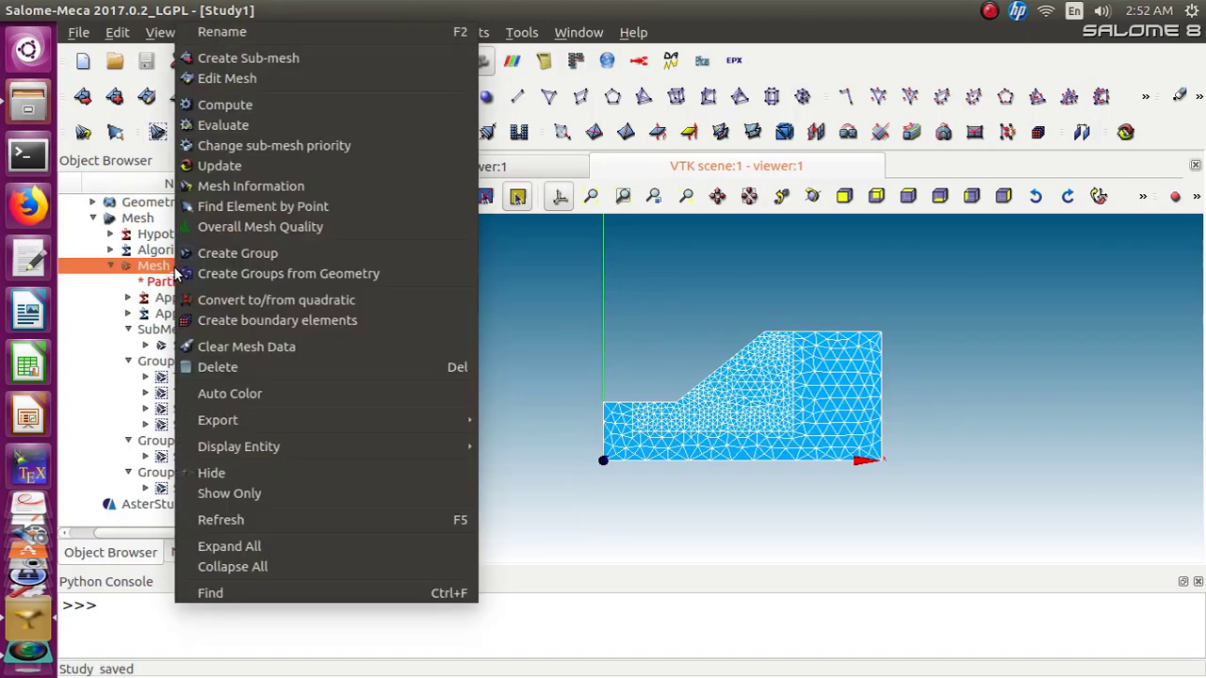
mouse_move(226, 420)
left_click(523, 423)
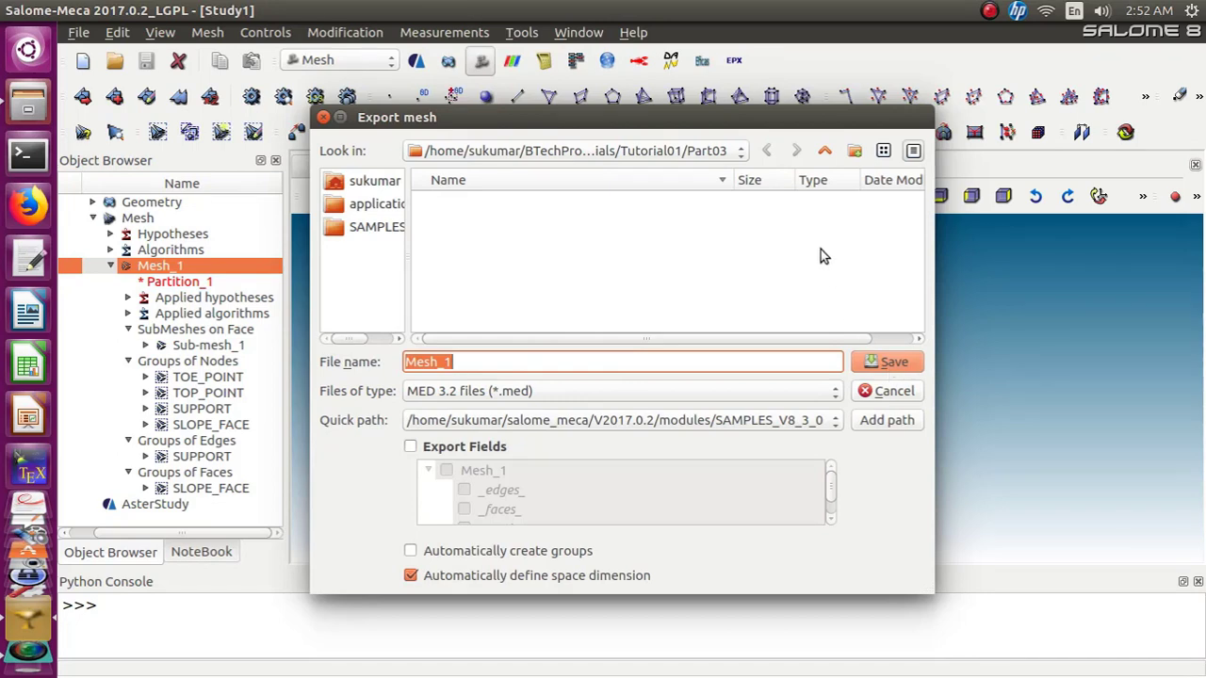
left_click(490, 362)
left_click(886, 362)
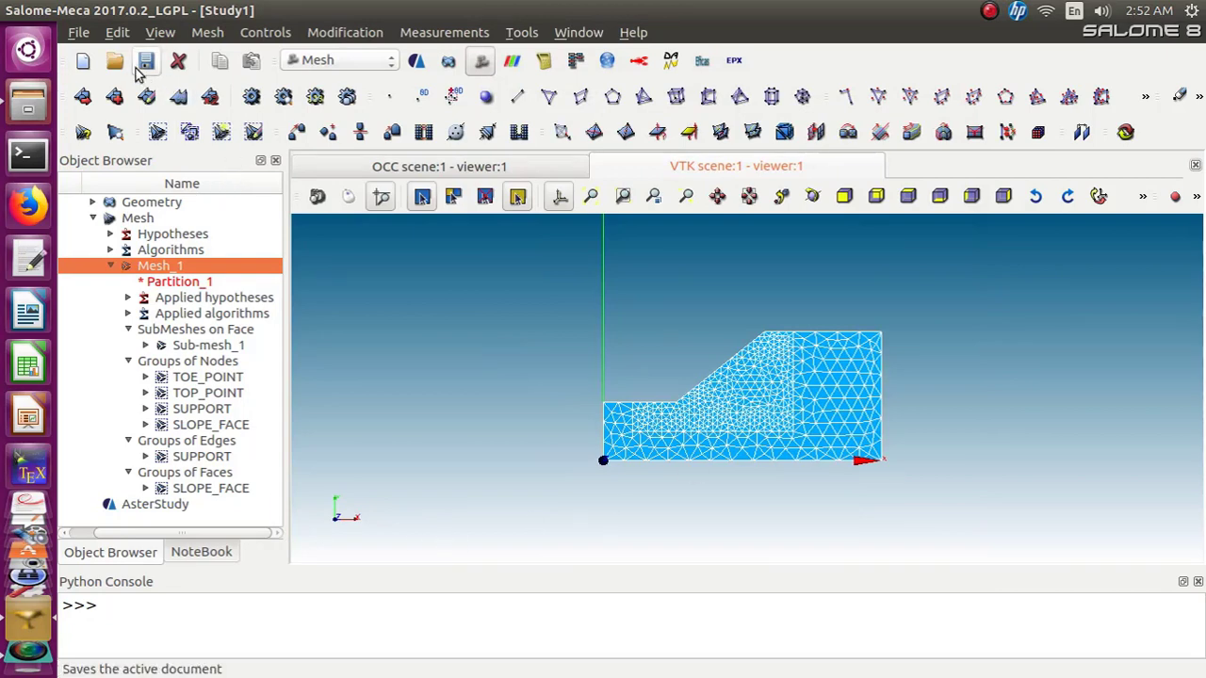
Check the Part03 folder in the file manager for the exported MED file, then return to Salome-Meca
left_click(28, 98)
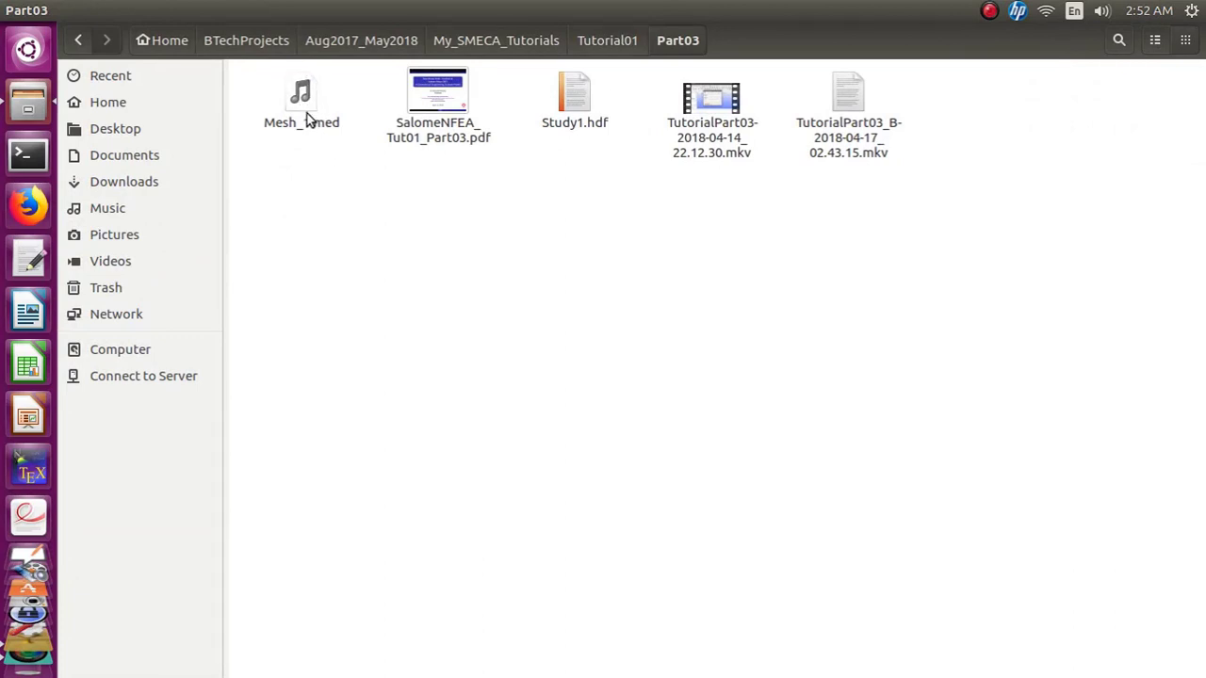
scroll(28, 565, "down", 3)
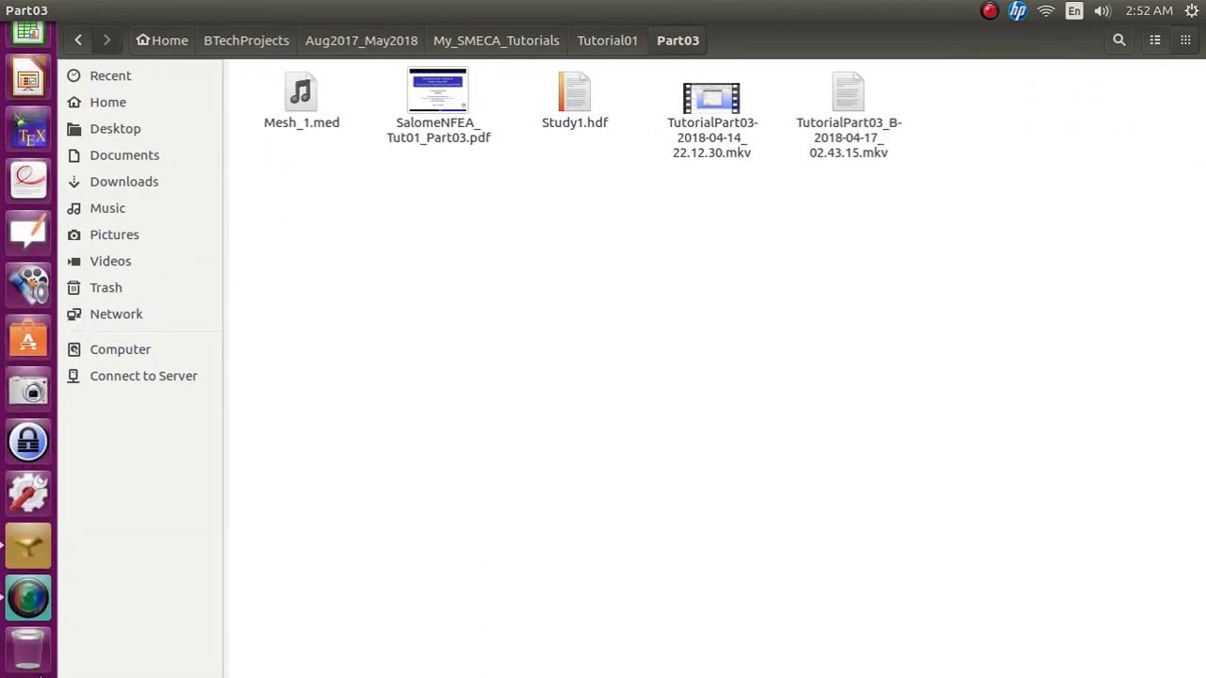
left_click(27, 554)
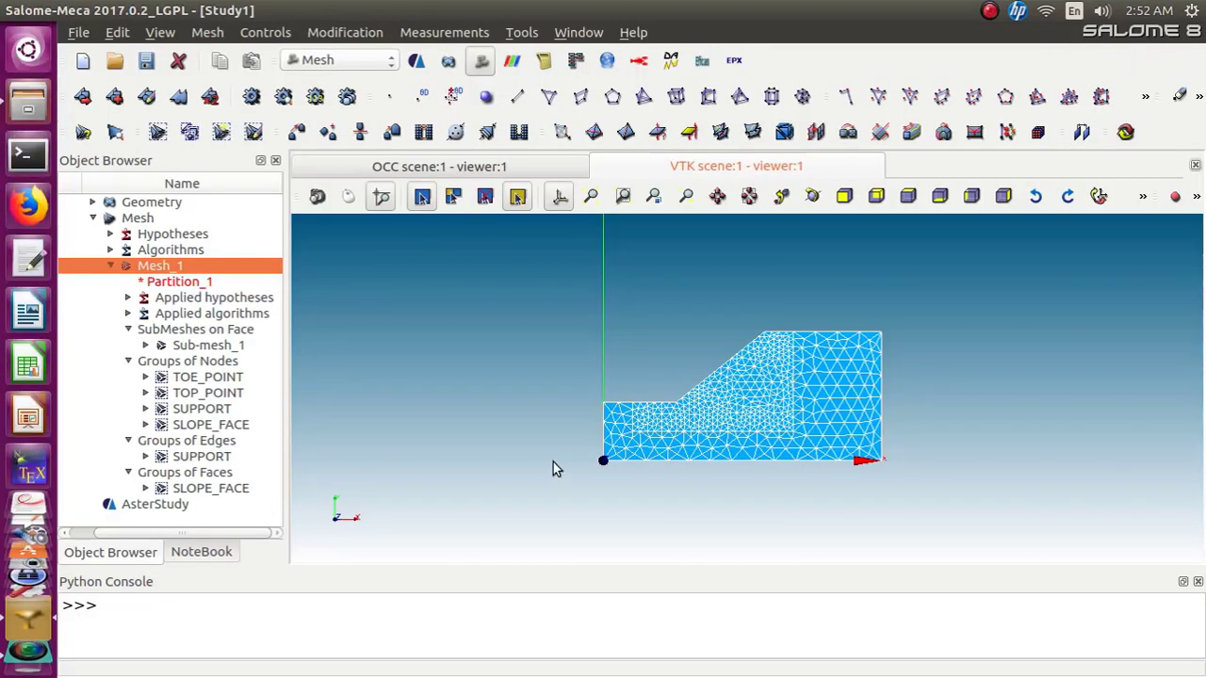
Switch to AsterStudy and add a Read a mesh command to Stage_1 that reads Mesh_1.med
left_click(388, 64)
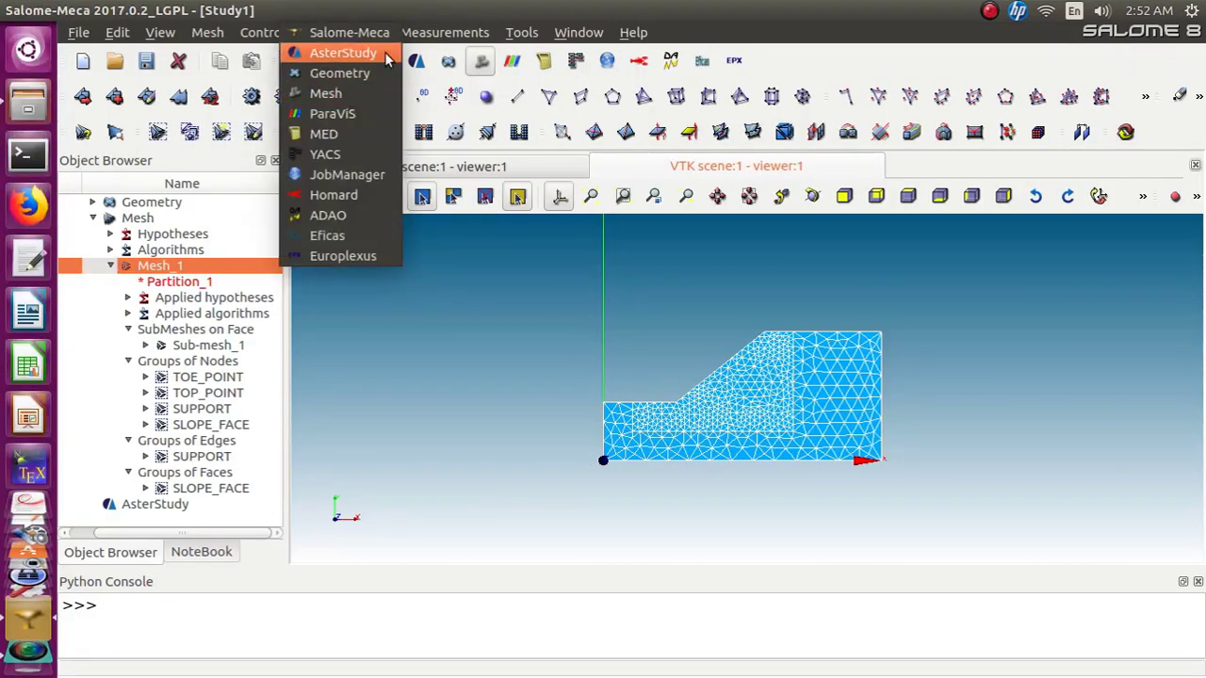
left_click(387, 52)
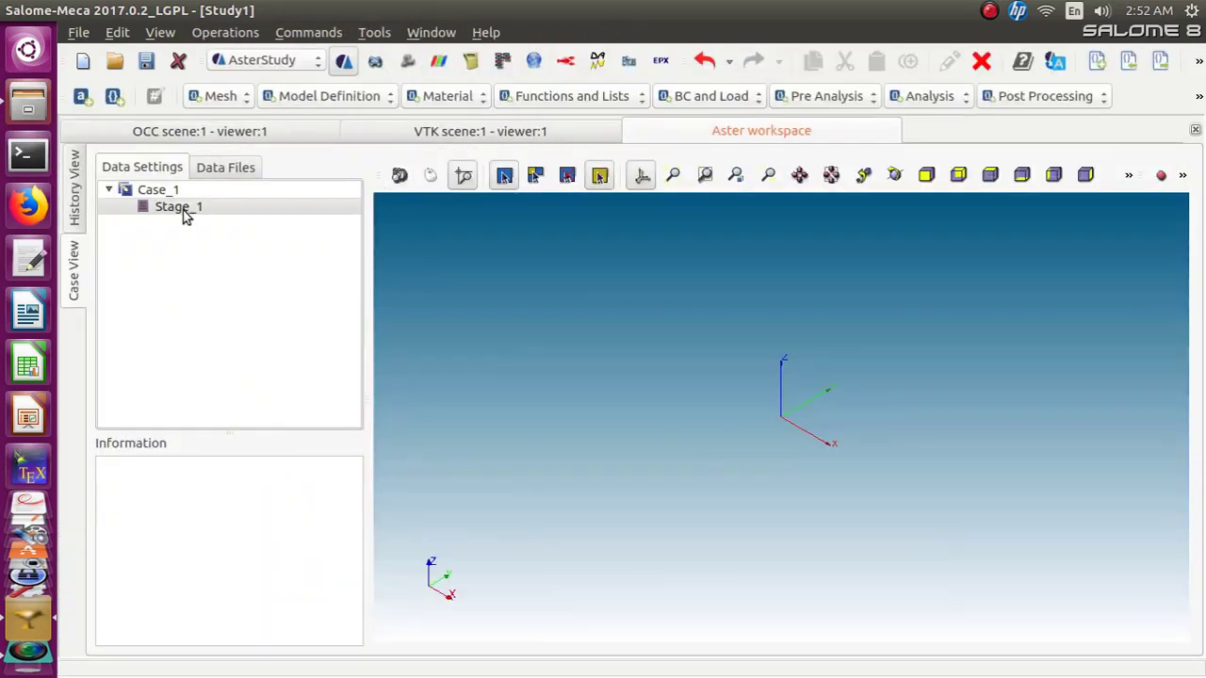
left_click(227, 102)
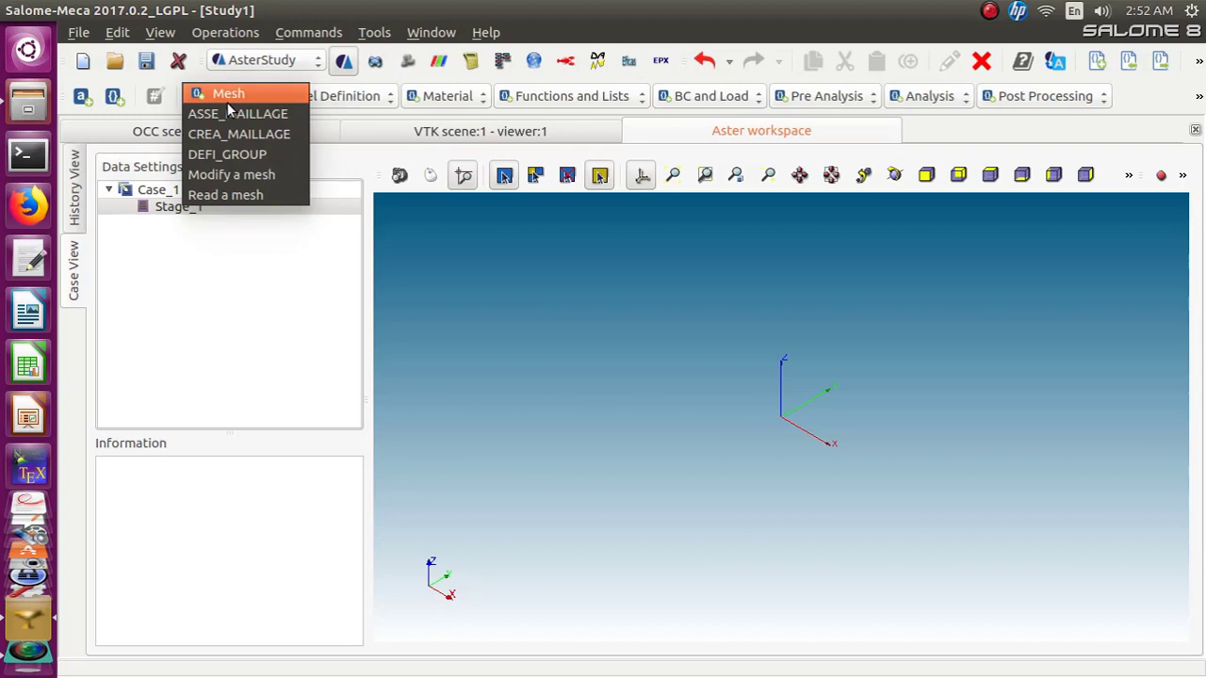
left_click(232, 196)
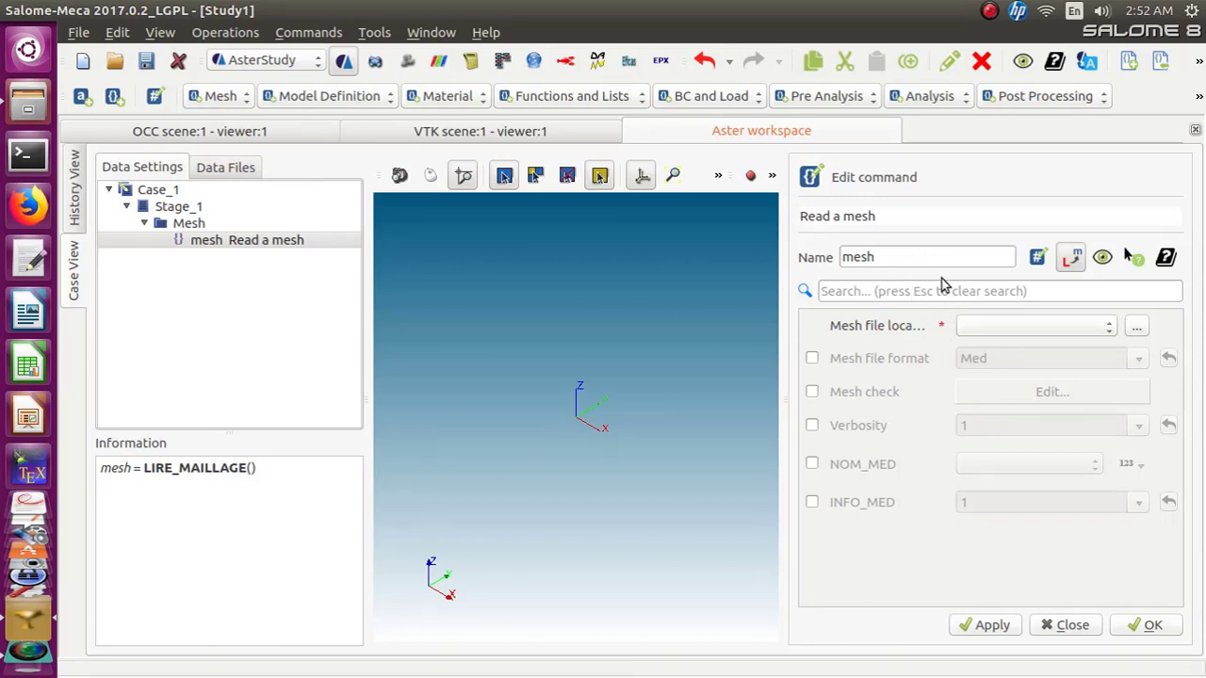
left_click(1136, 327)
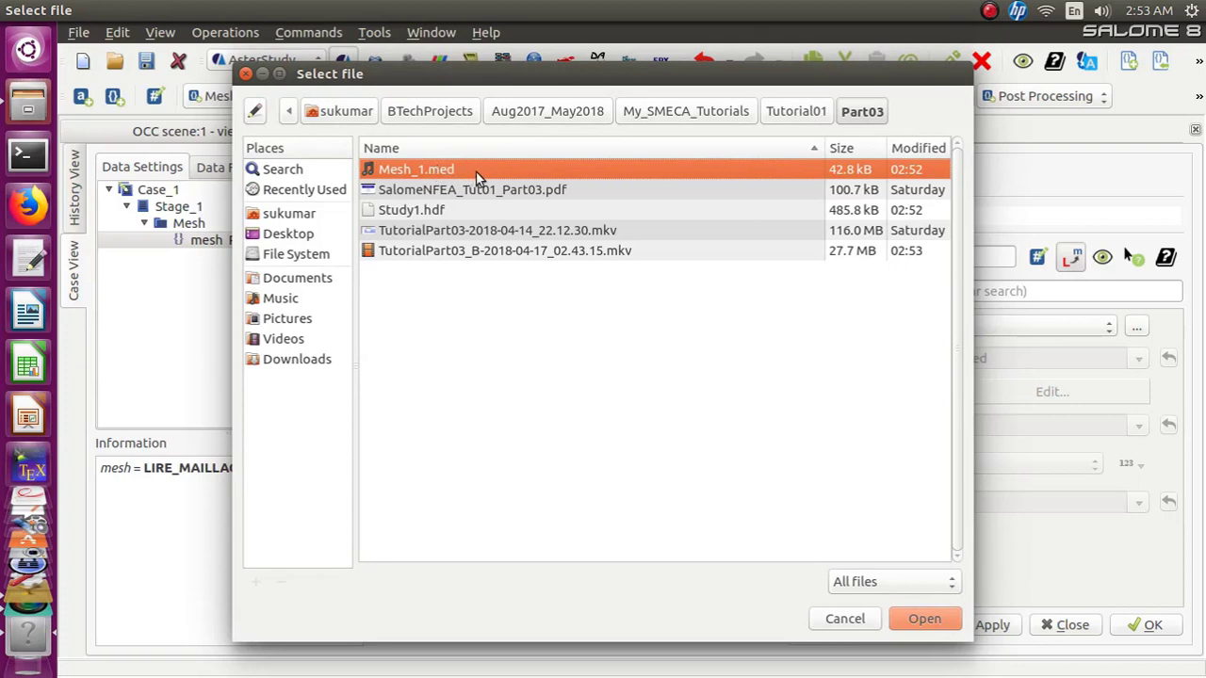
left_click(912, 626)
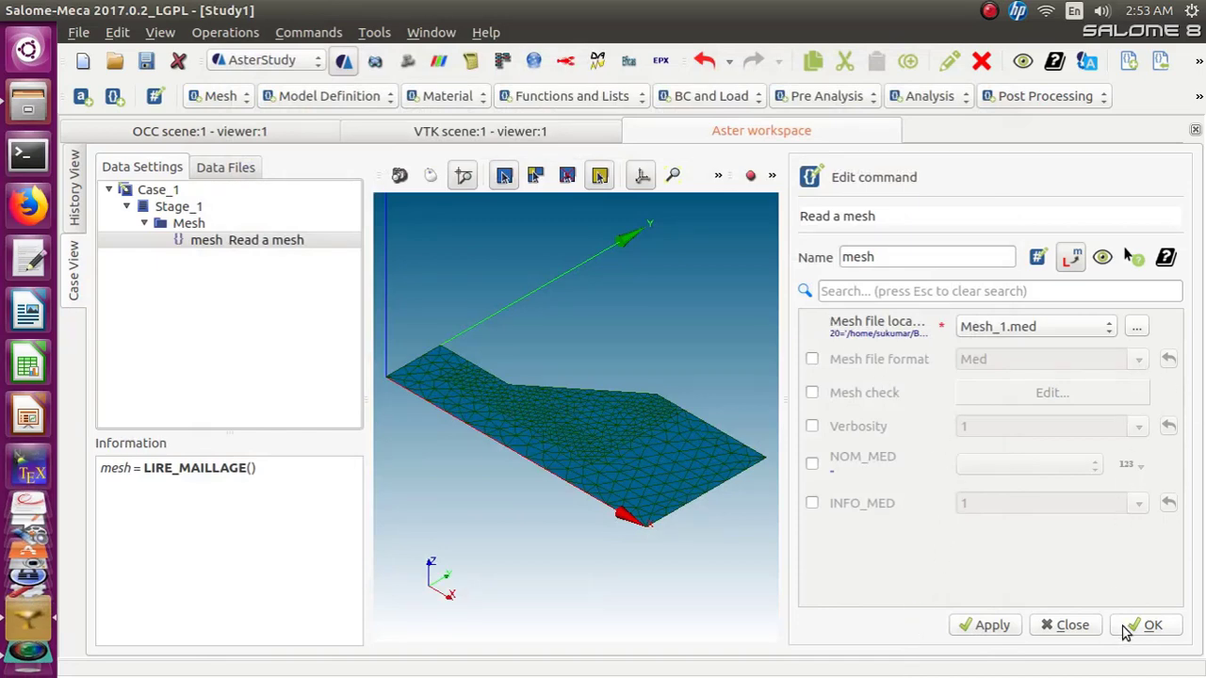
left_click(1141, 625)
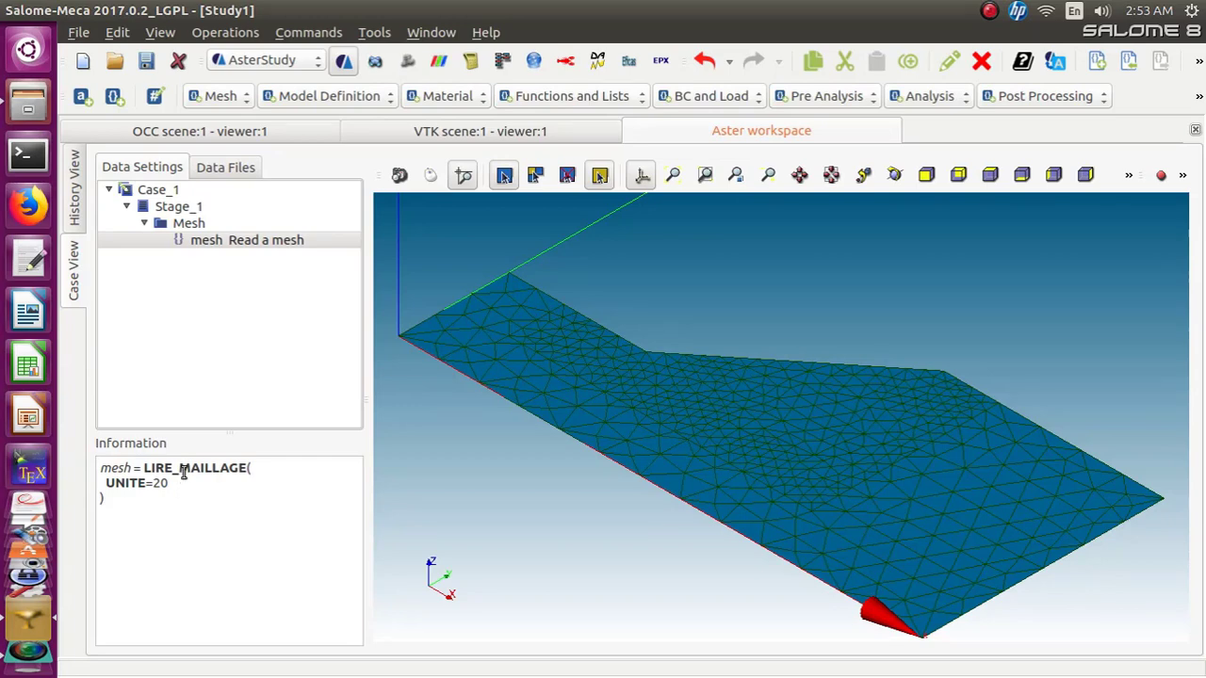
Edit the mesh command to enable the Mesh file format option set to Med
left_click(199, 243)
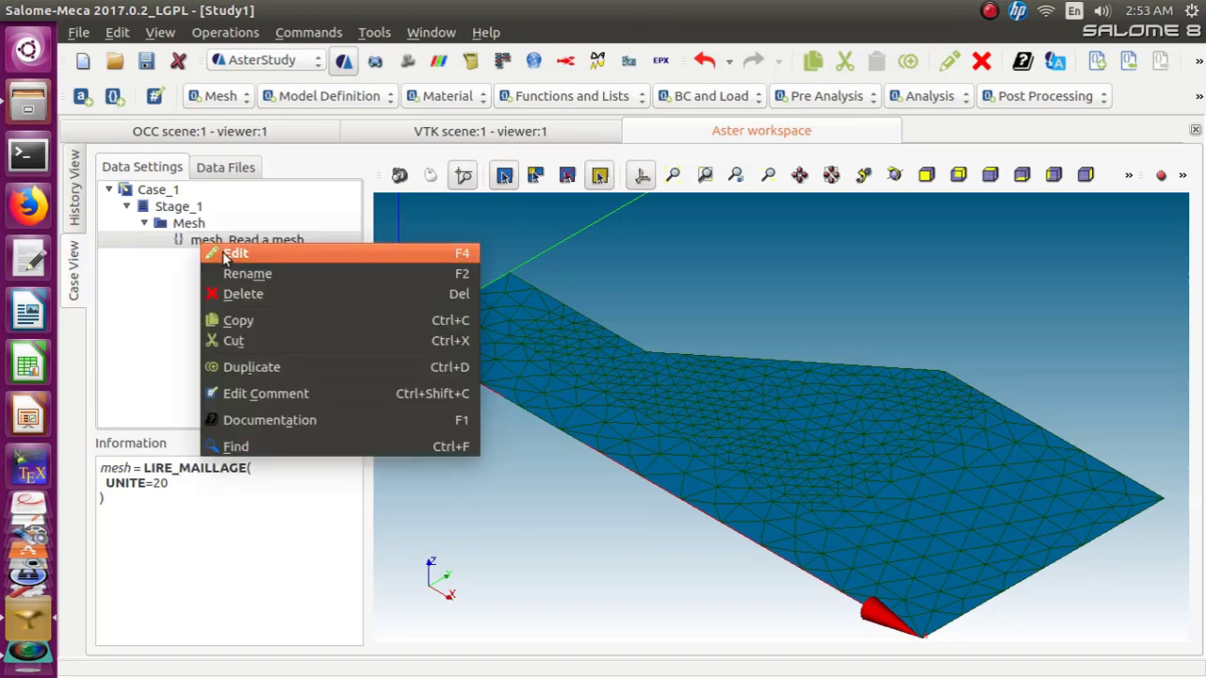
left_click(229, 253)
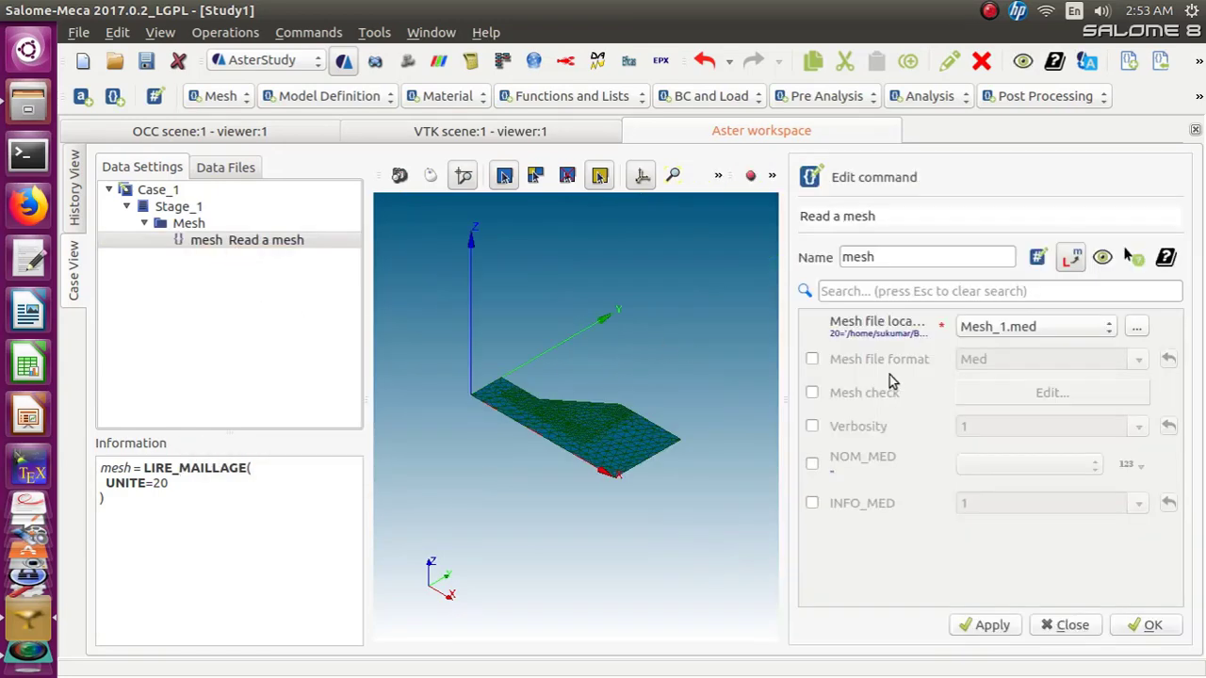
left_click(812, 359)
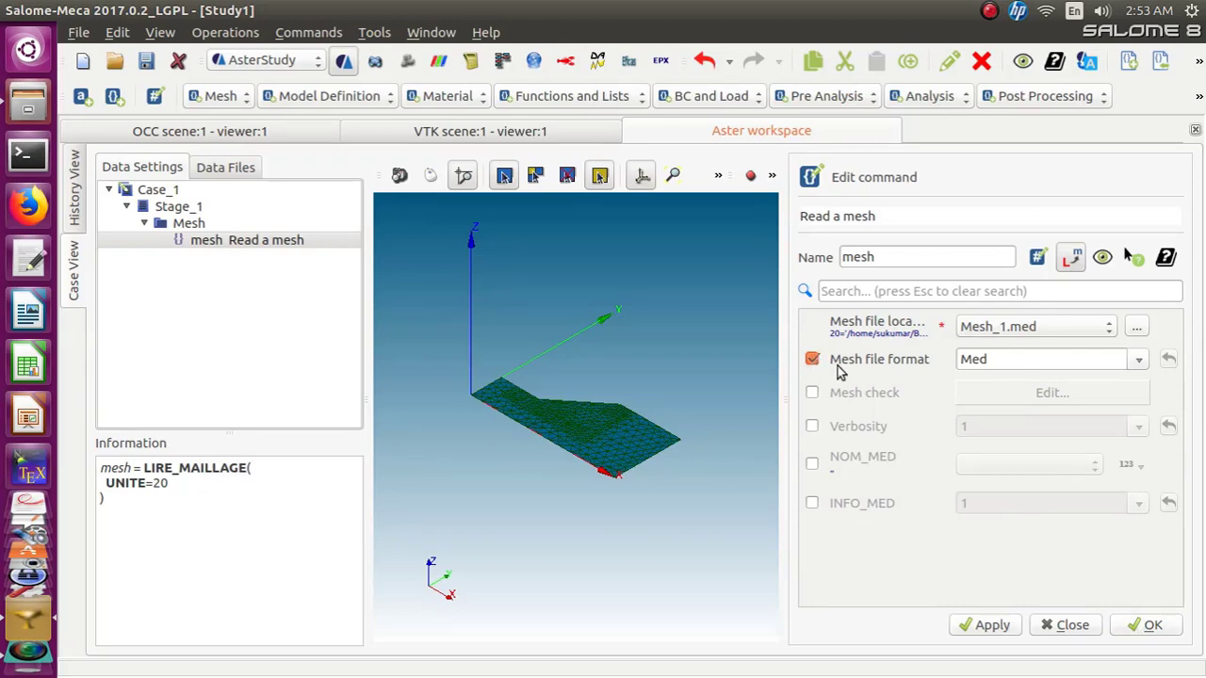
left_click(1140, 625)
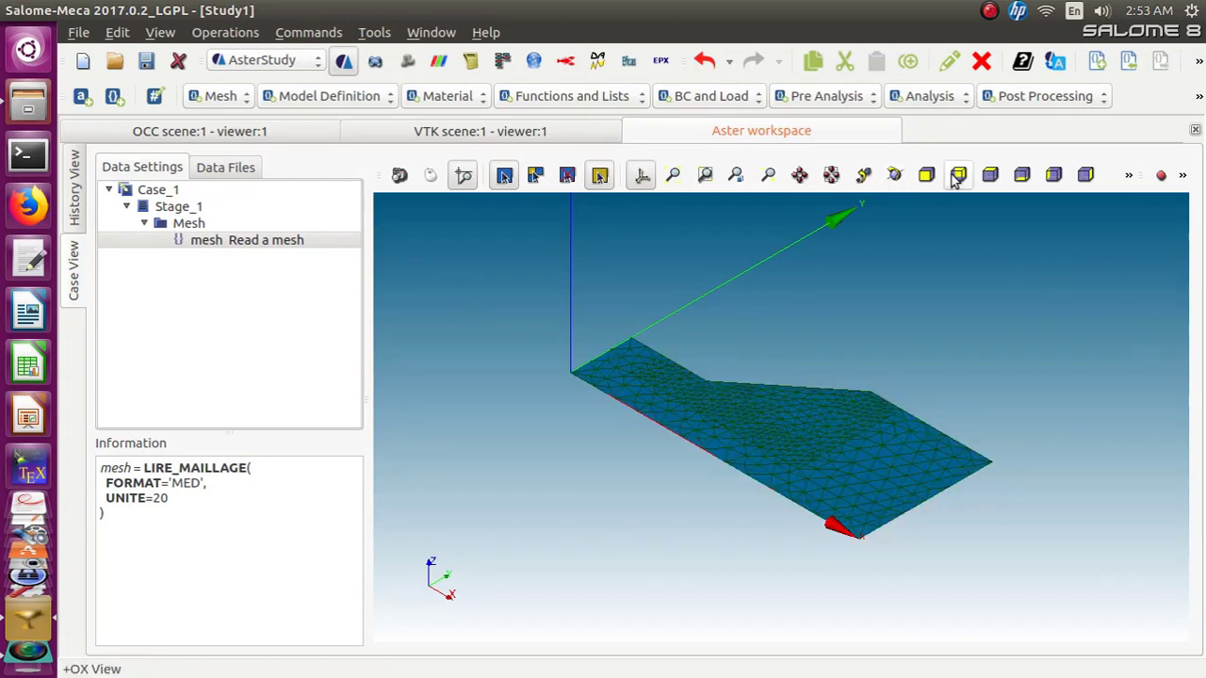
Add an Assign finite element command on the mesh with one finite element assignment applied everywhere
left_click(1002, 176)
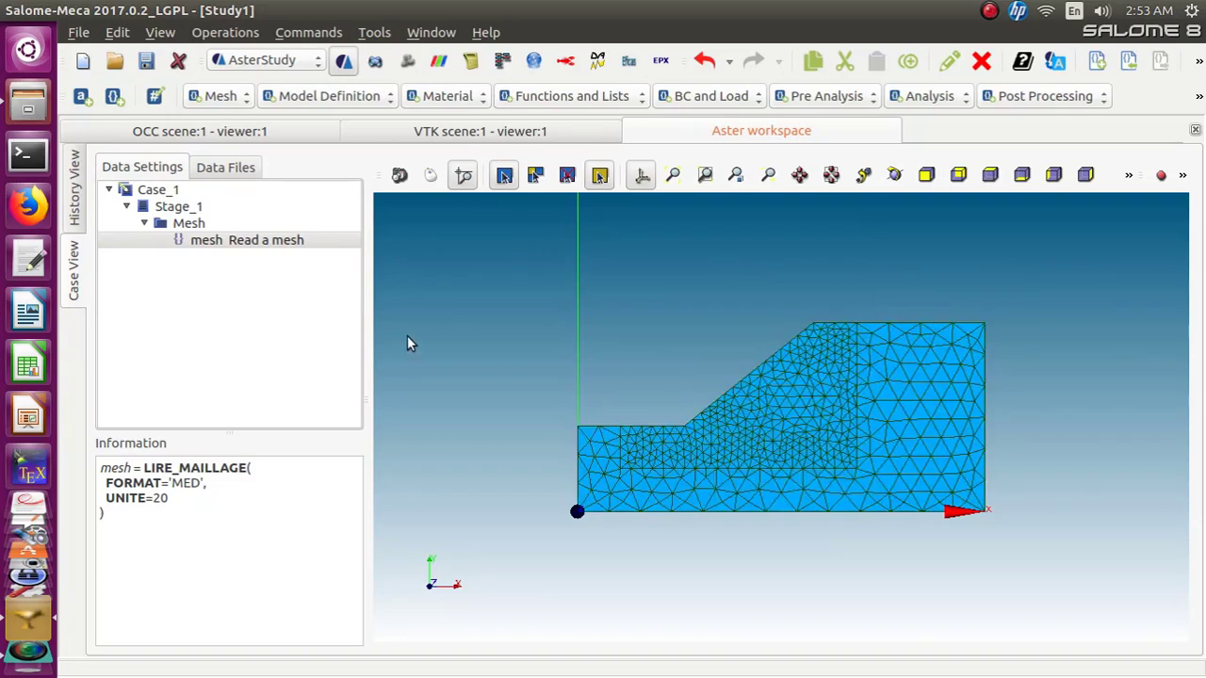
left_click(371, 101)
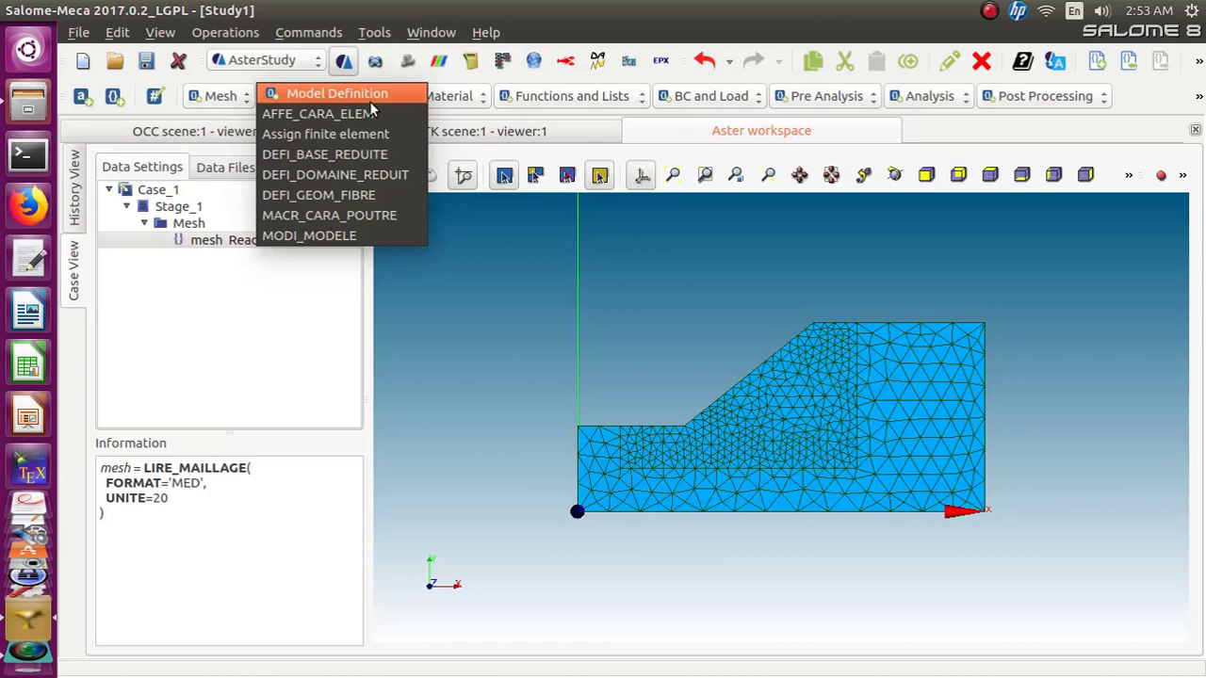
left_click(369, 134)
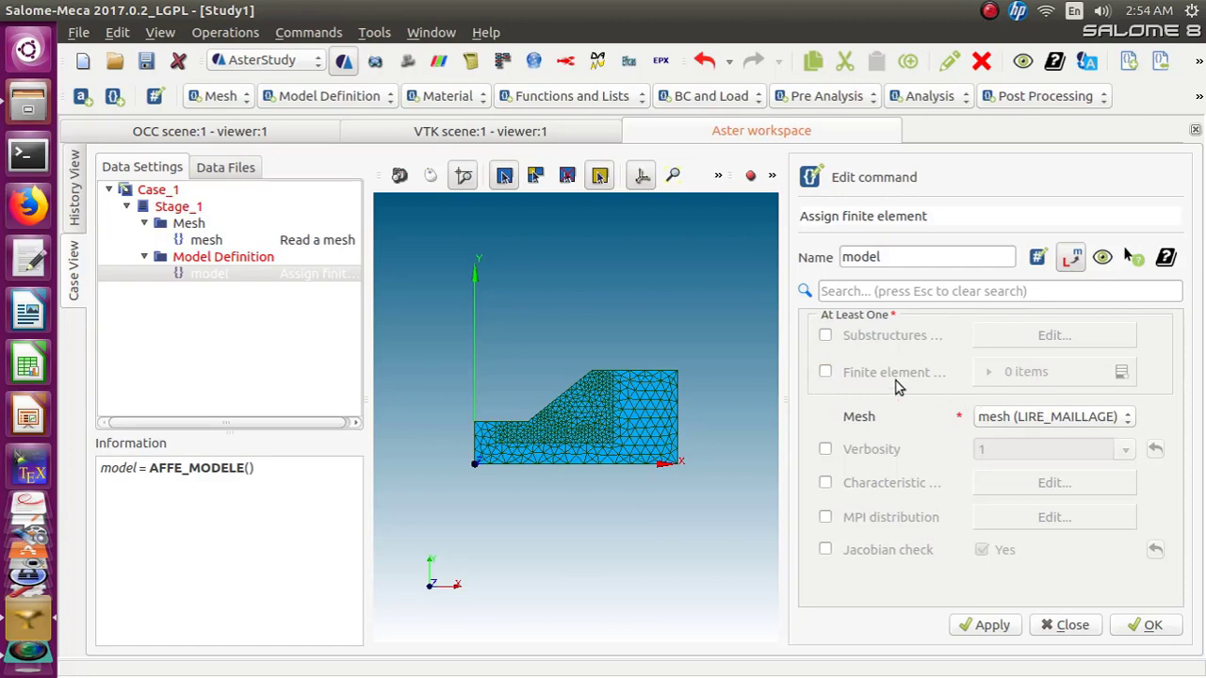
left_click(826, 374)
left_click(1118, 379)
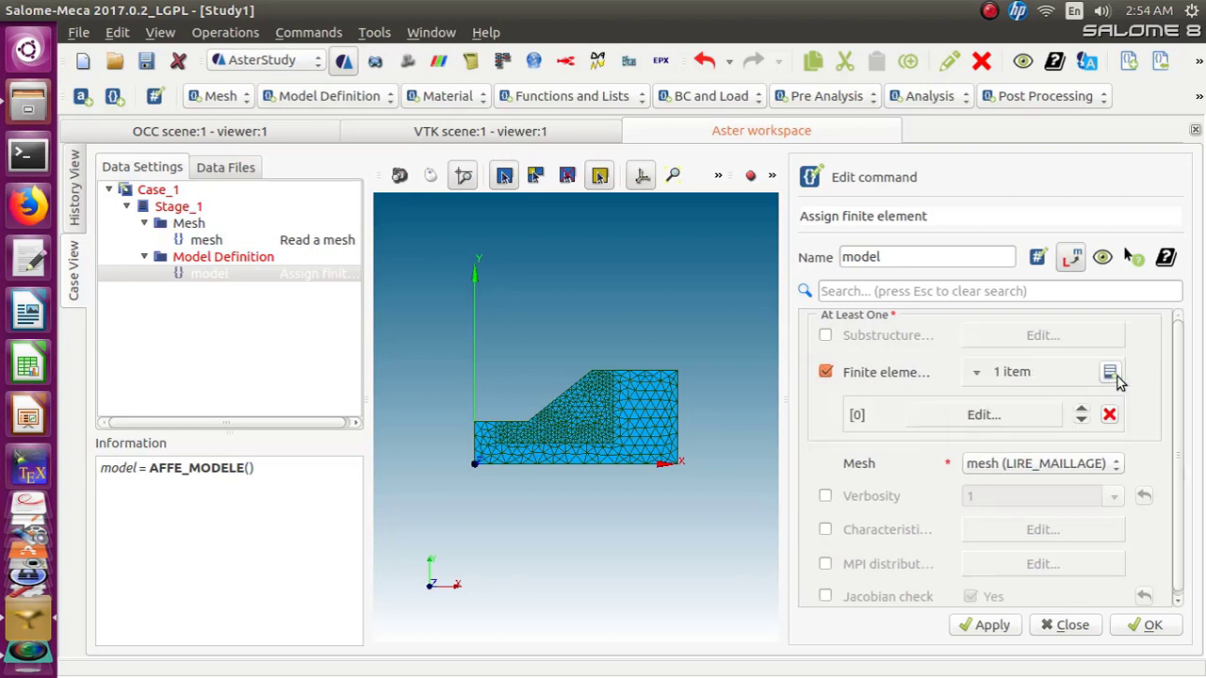
left_click(957, 416)
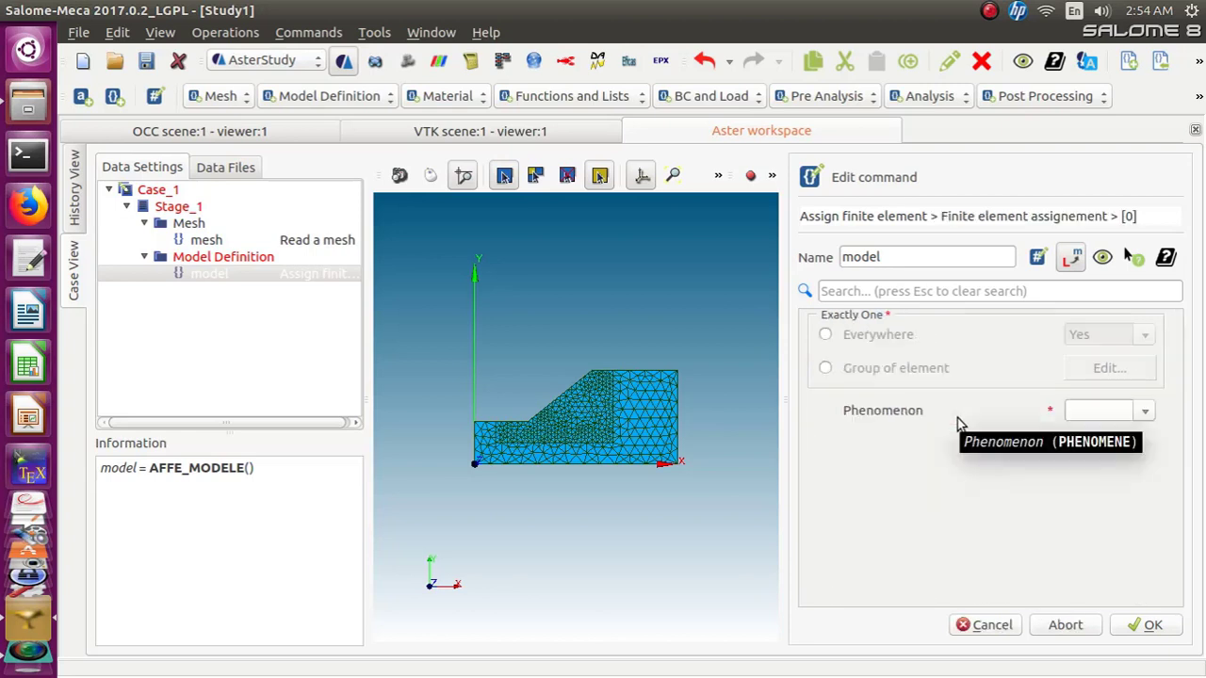
left_click(825, 335)
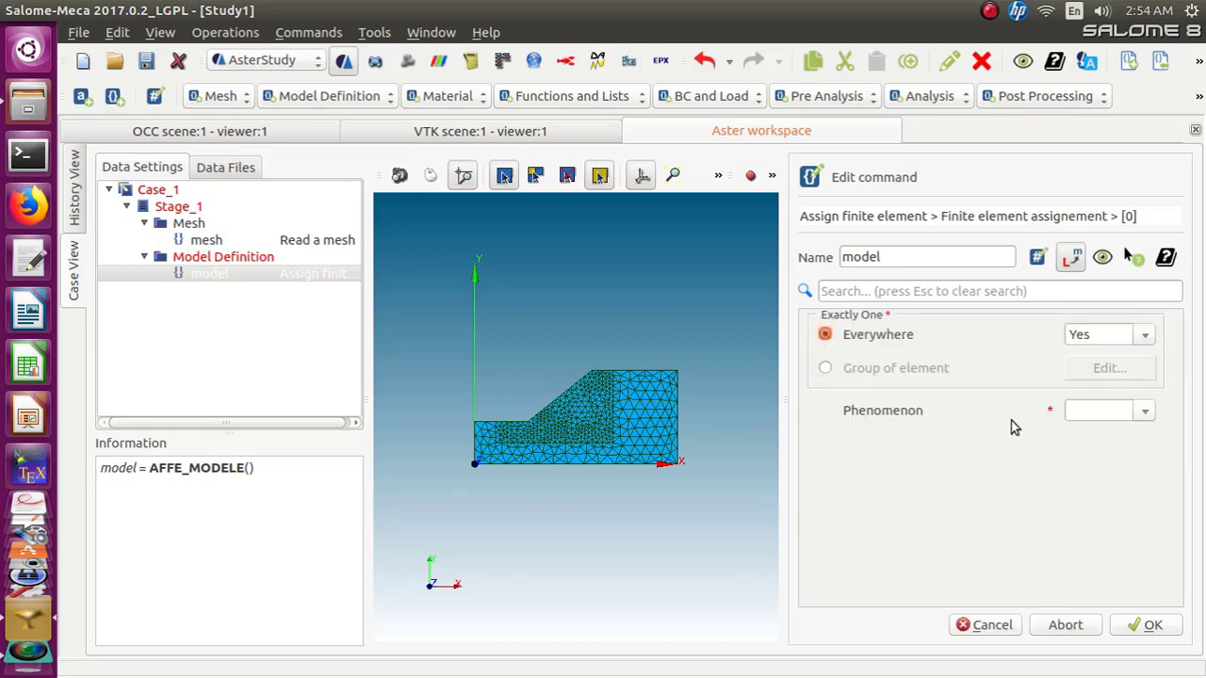
Set the assignment's phenomenon to Mechanic and its modelisation to D_PLAN, and confirm the command
left_click(1144, 413)
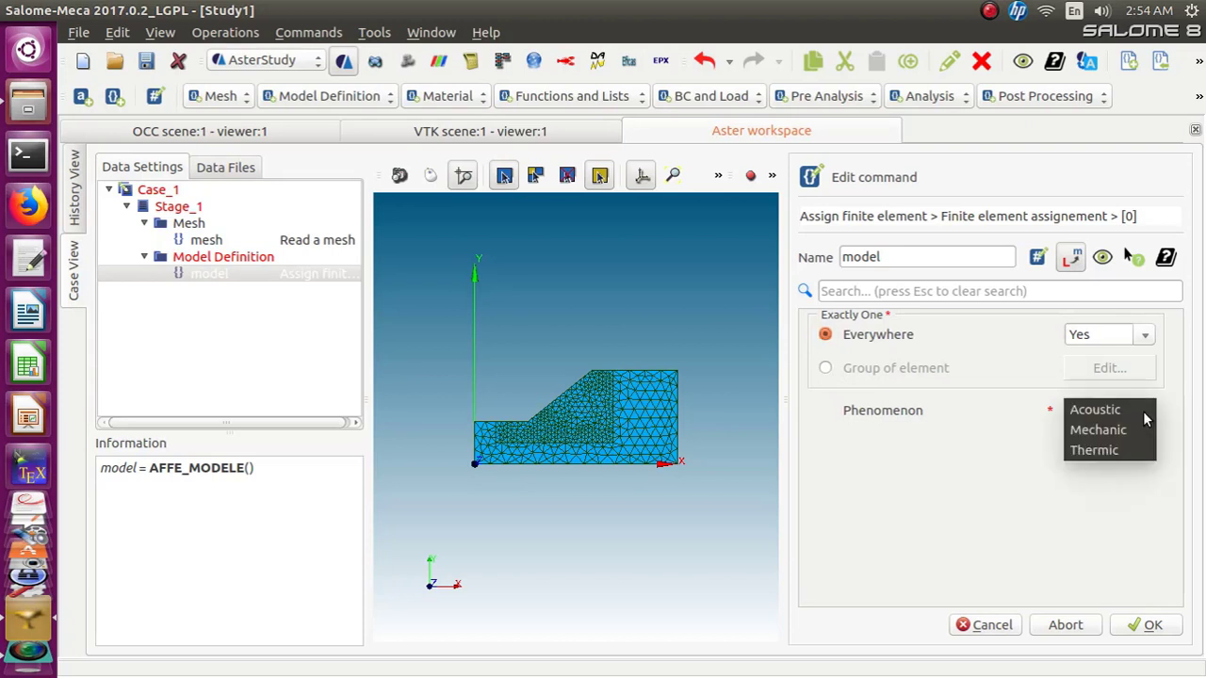
left_click(1128, 432)
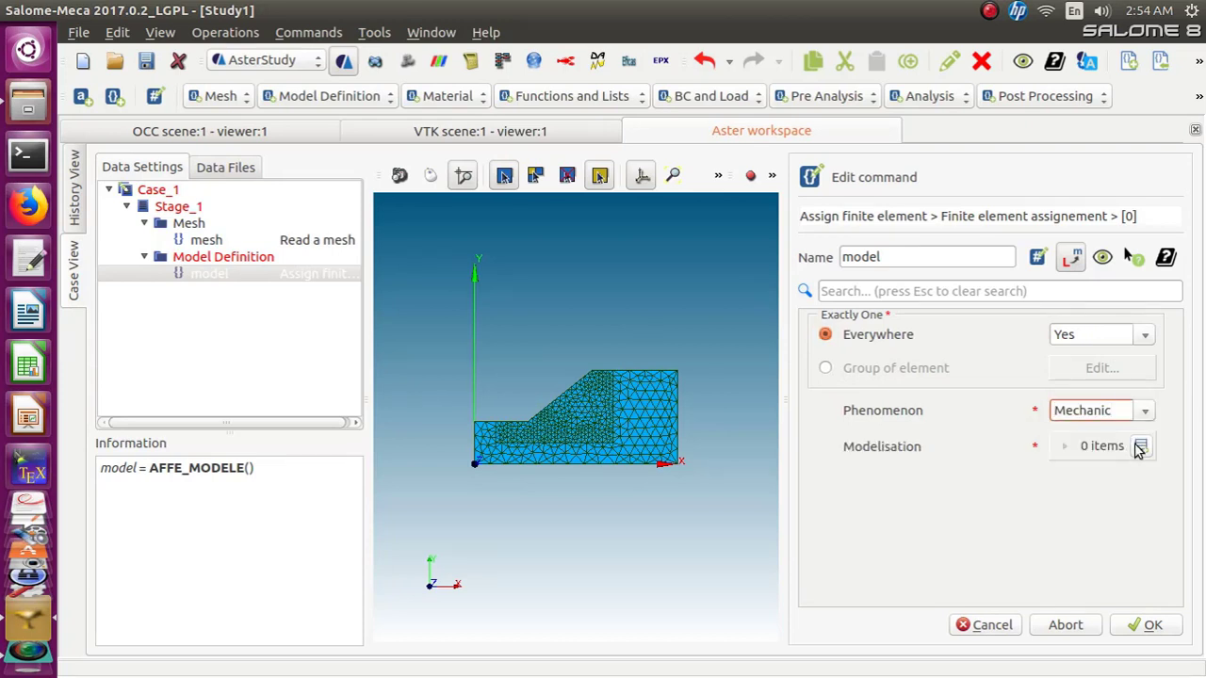
left_click(1139, 447)
left_click(1074, 487)
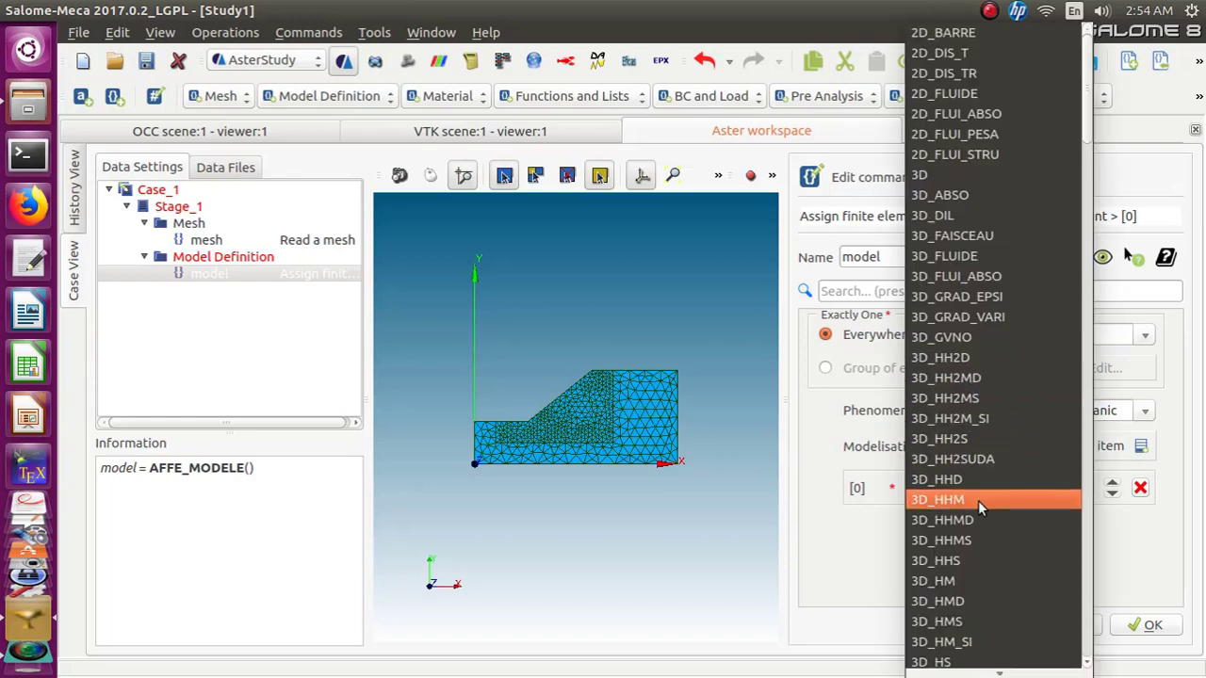
scroll(978, 500, "down", 11)
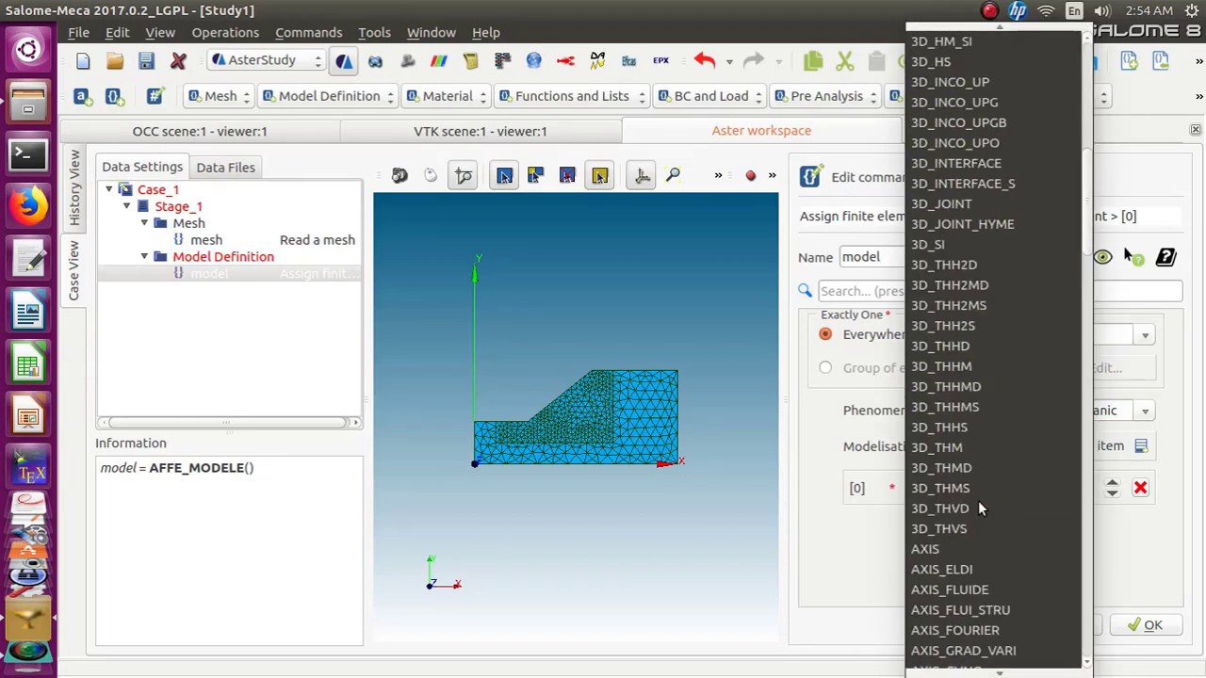
scroll(977, 501, "down", 18)
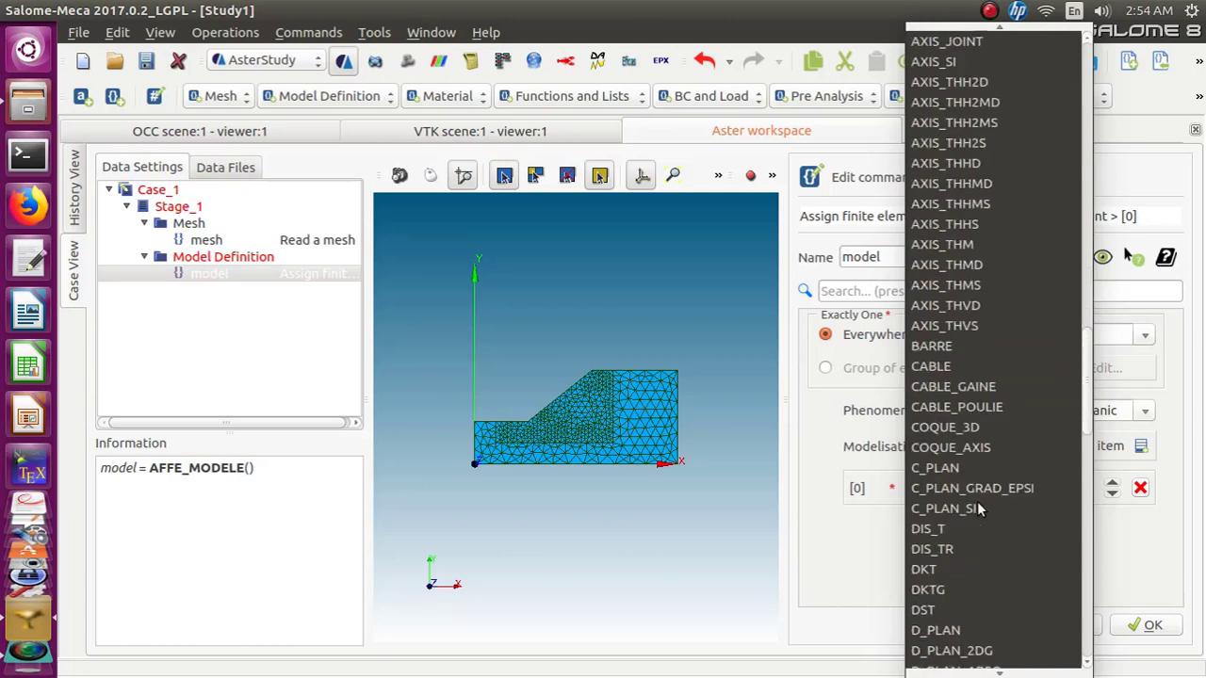
left_click(960, 509)
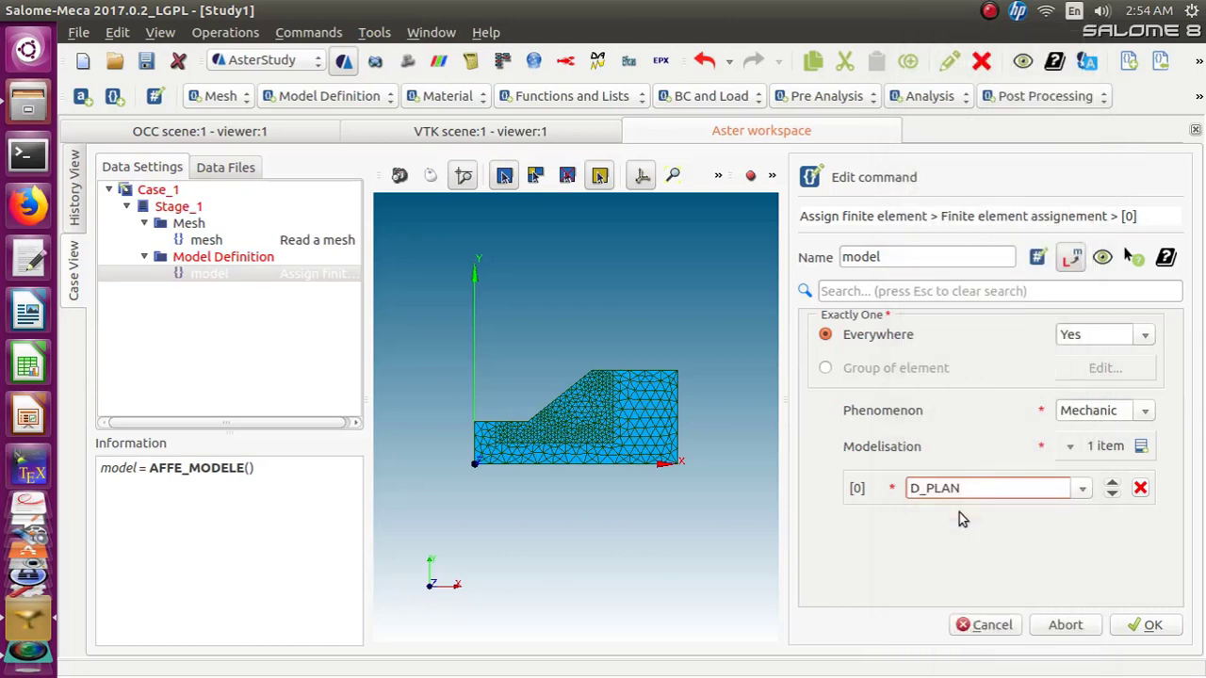
left_click(1142, 628)
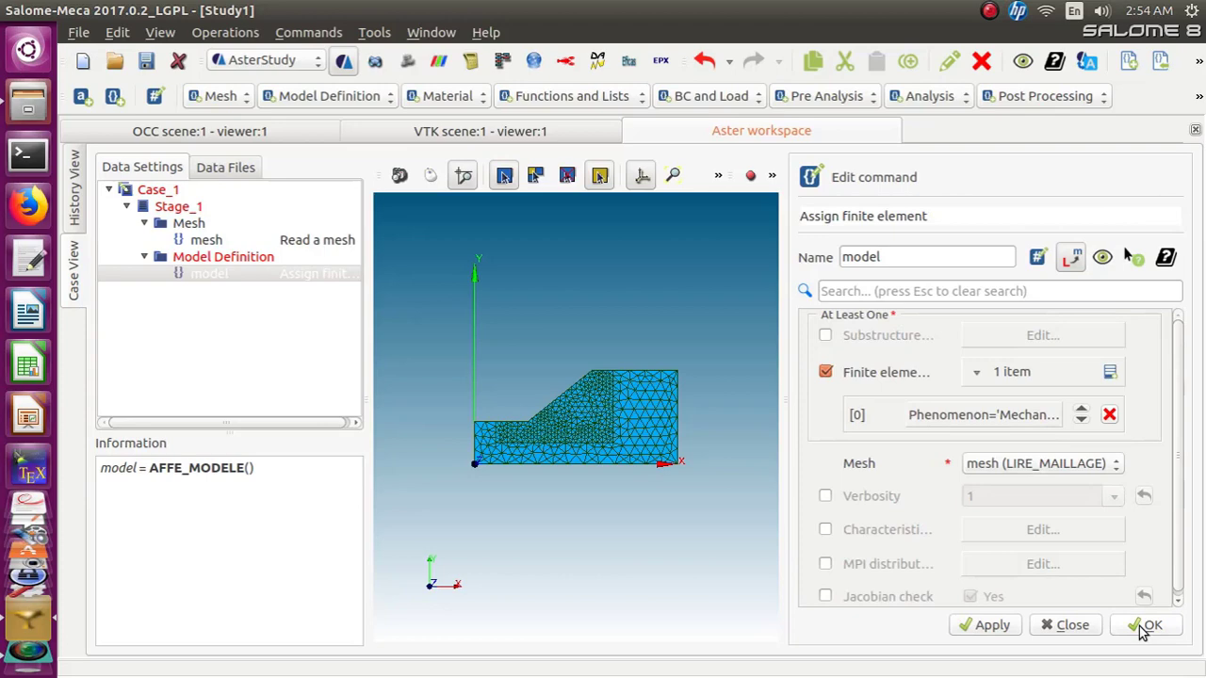
left_click(1143, 628)
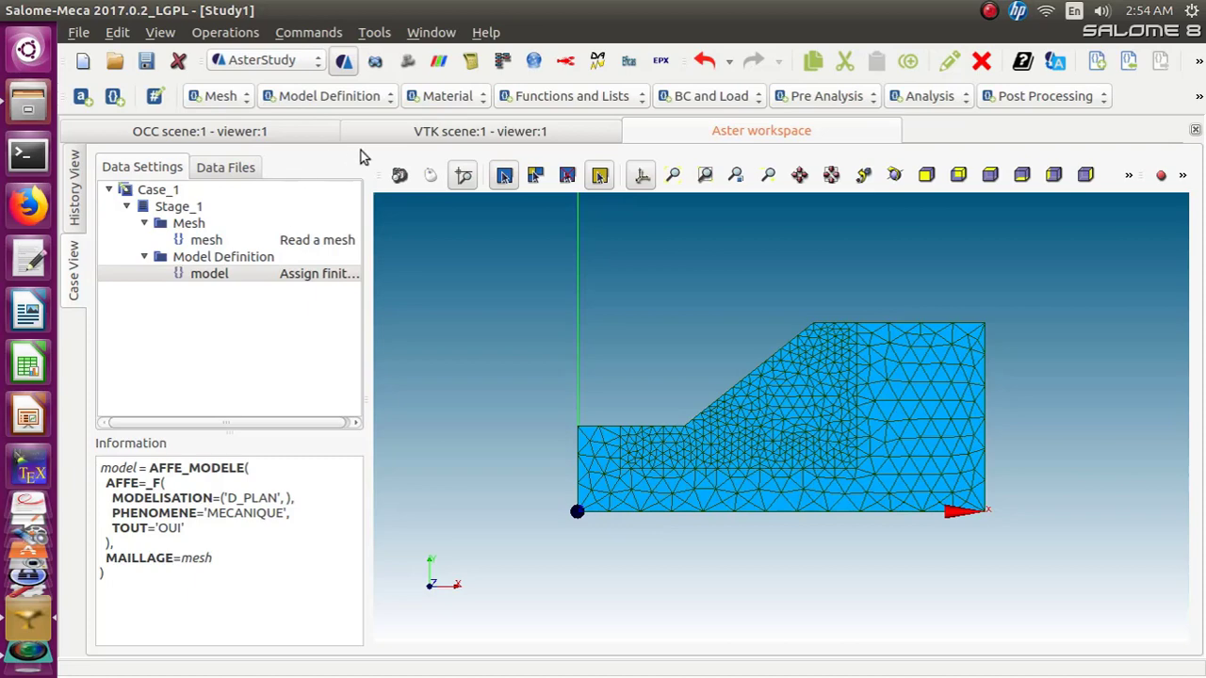
Add a Define a material command and rename it soil
left_click(390, 99)
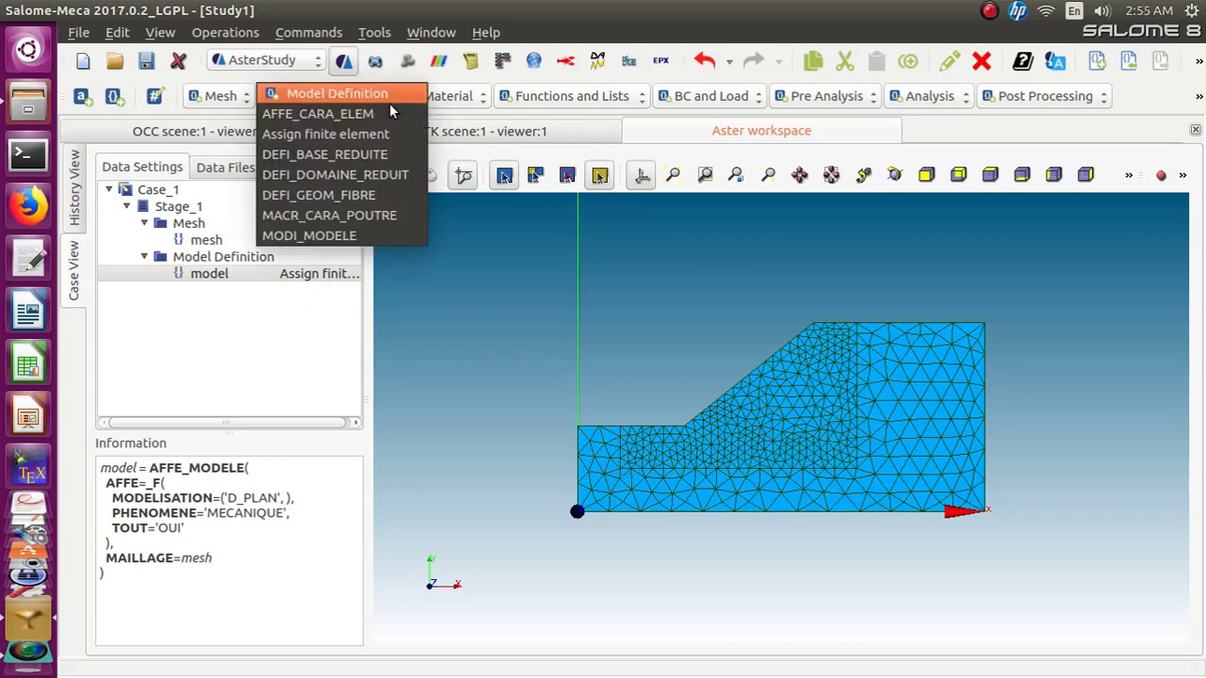
left_click(389, 97)
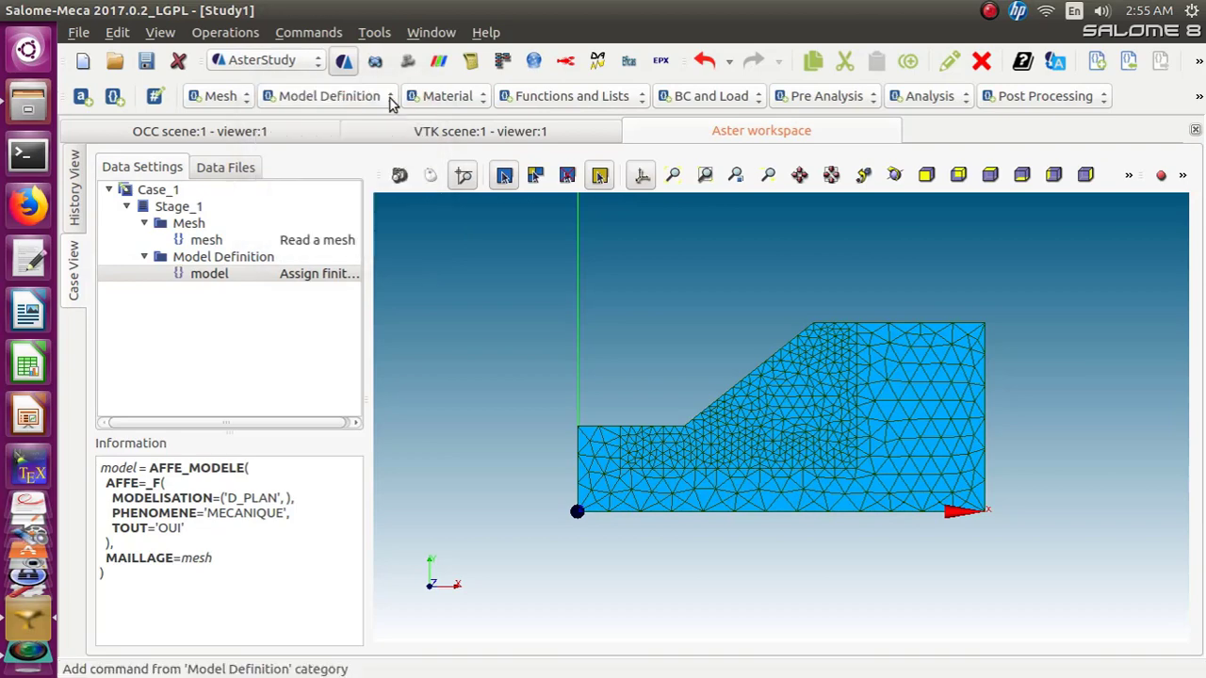
left_click(467, 99)
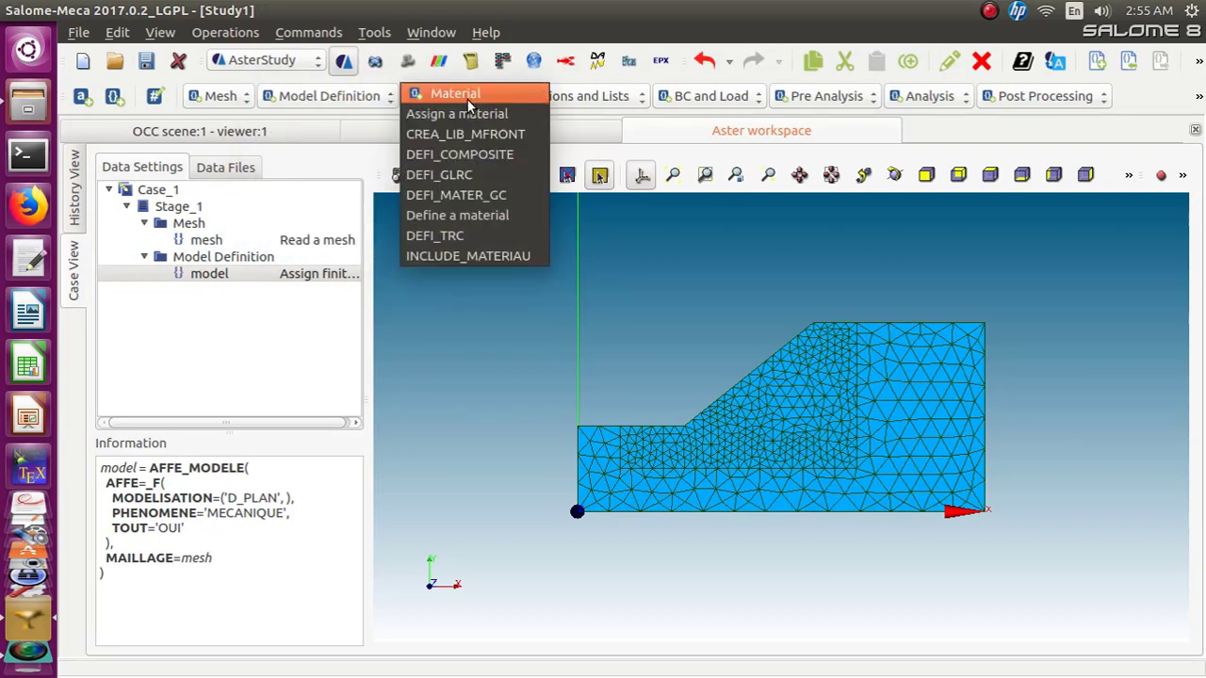
left_click(466, 218)
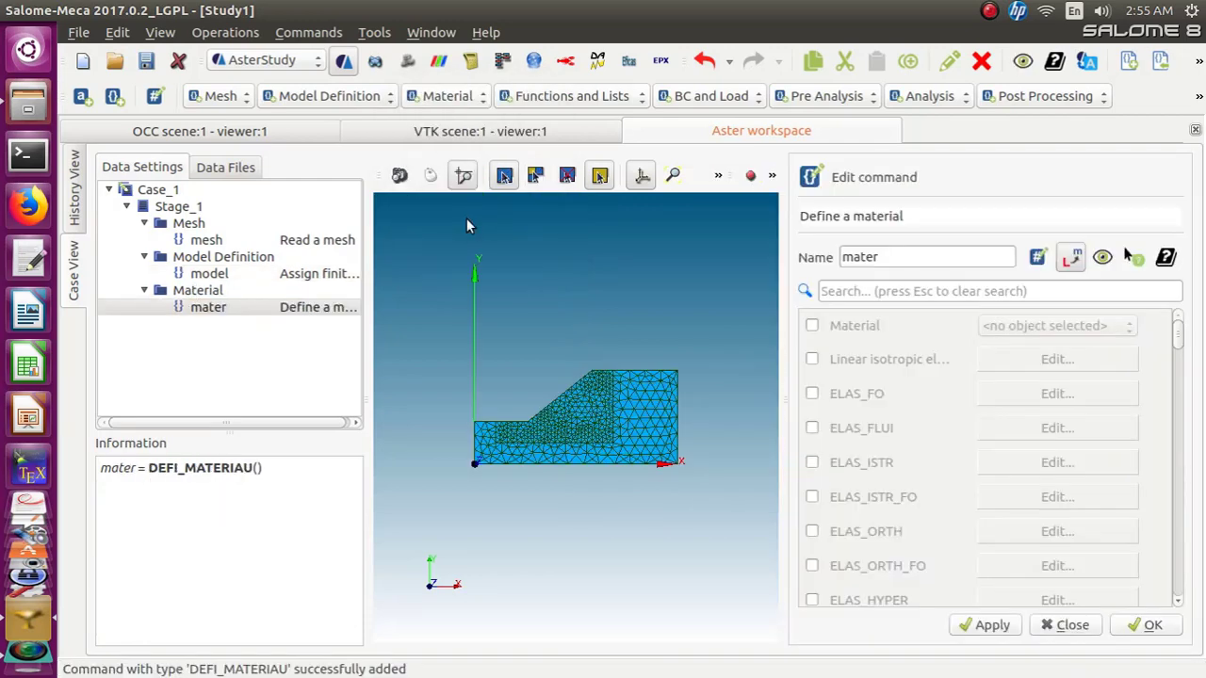
left_click_drag(906, 258, 829, 264)
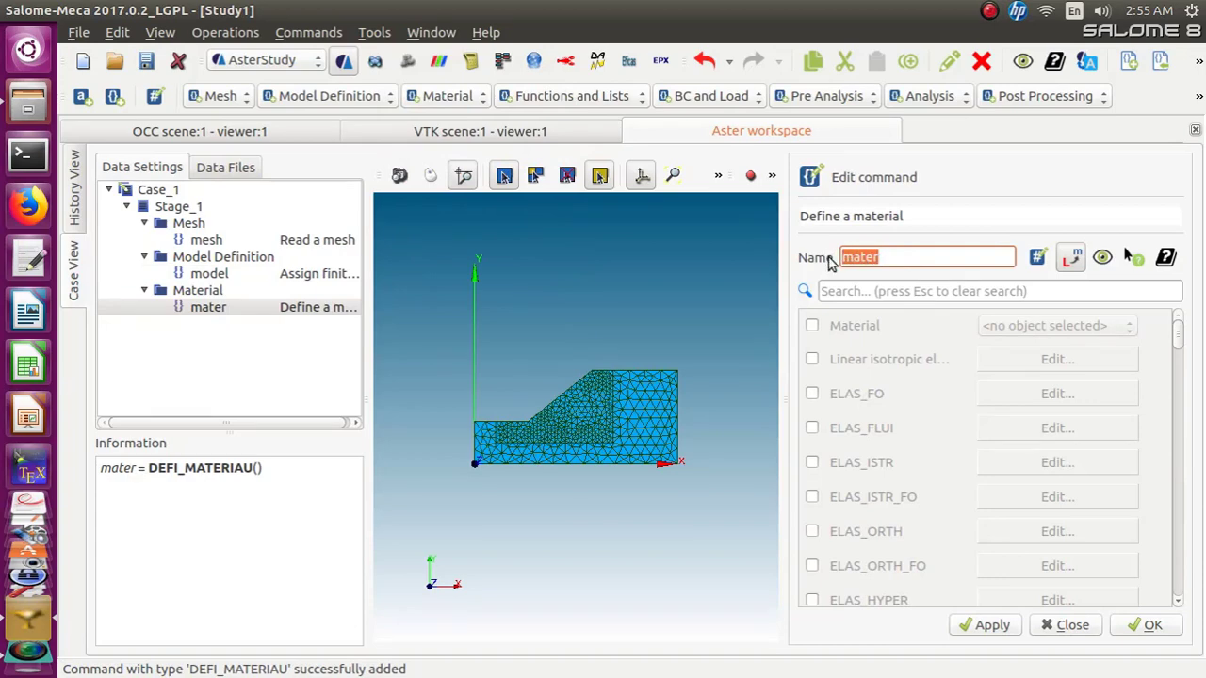
type("soil")
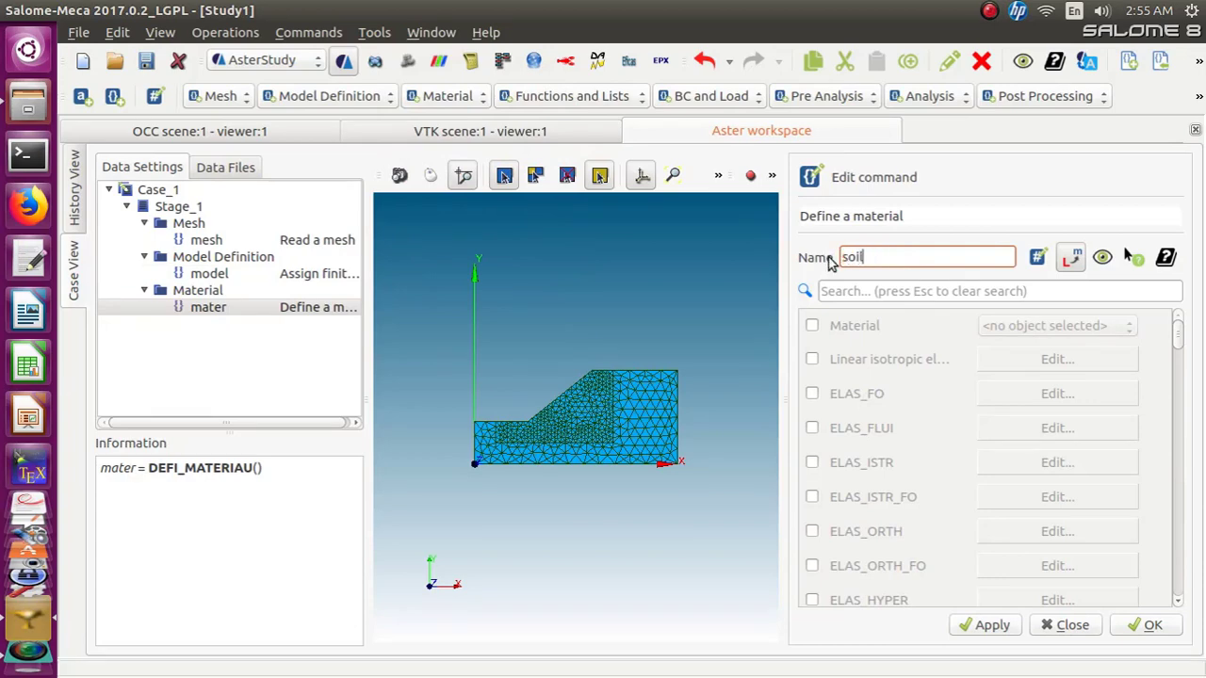
Enable linear isotropic elasticity for soil with Young's modulus 20e5 and a Poisson's ratio, and confirm it
left_click(812, 360)
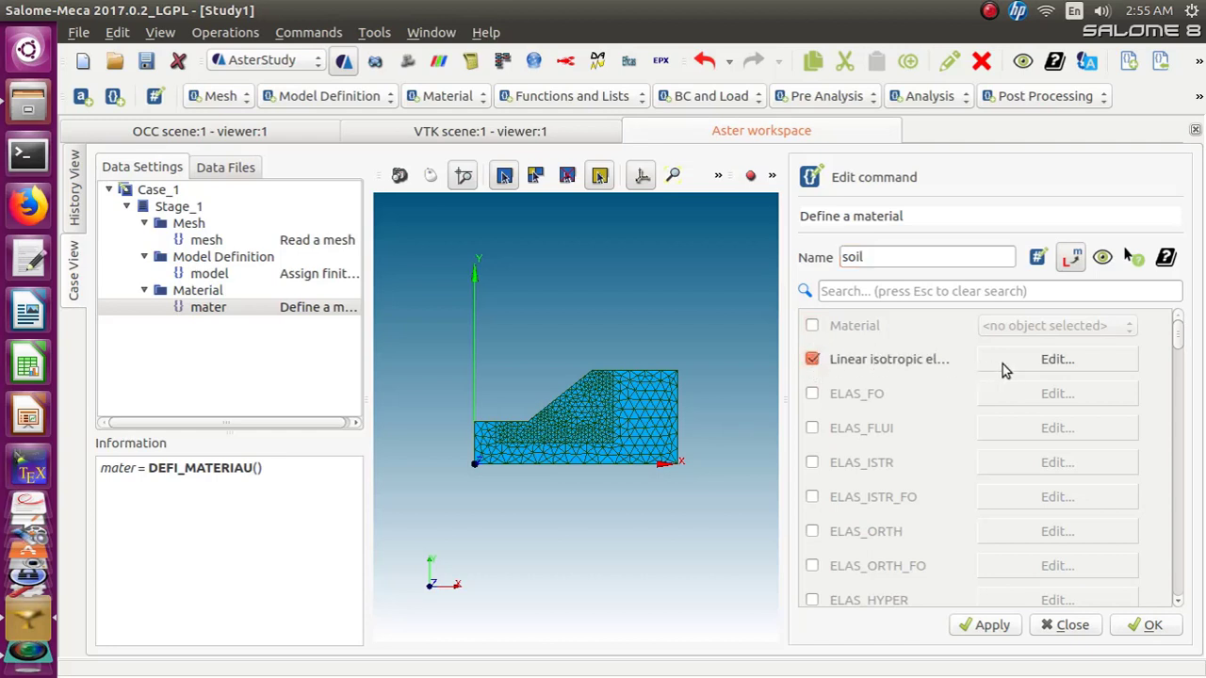
left_click(1046, 358)
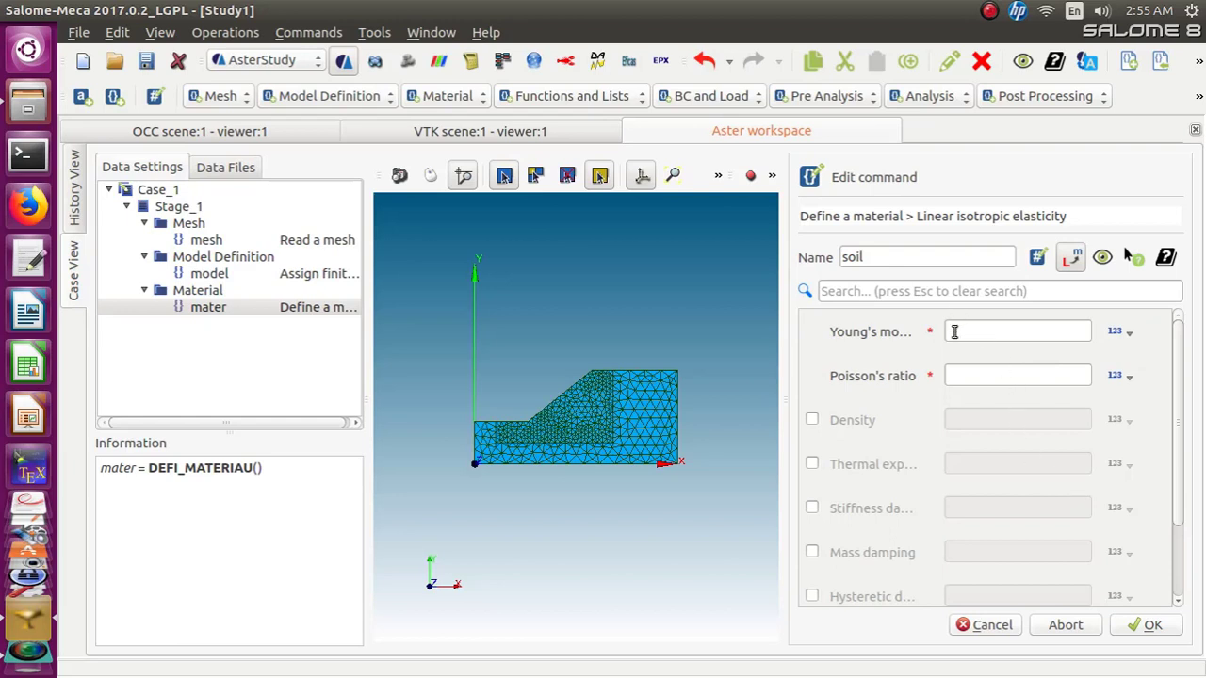
left_click(954, 332)
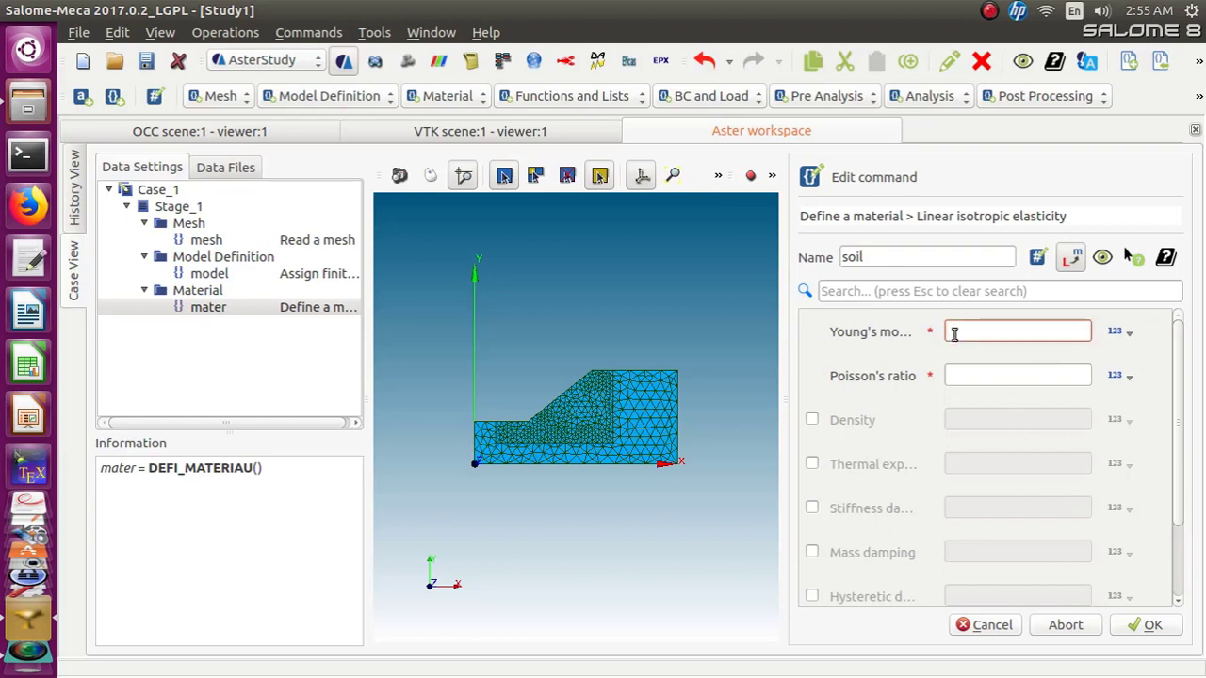
type("20e5")
left_click(959, 374)
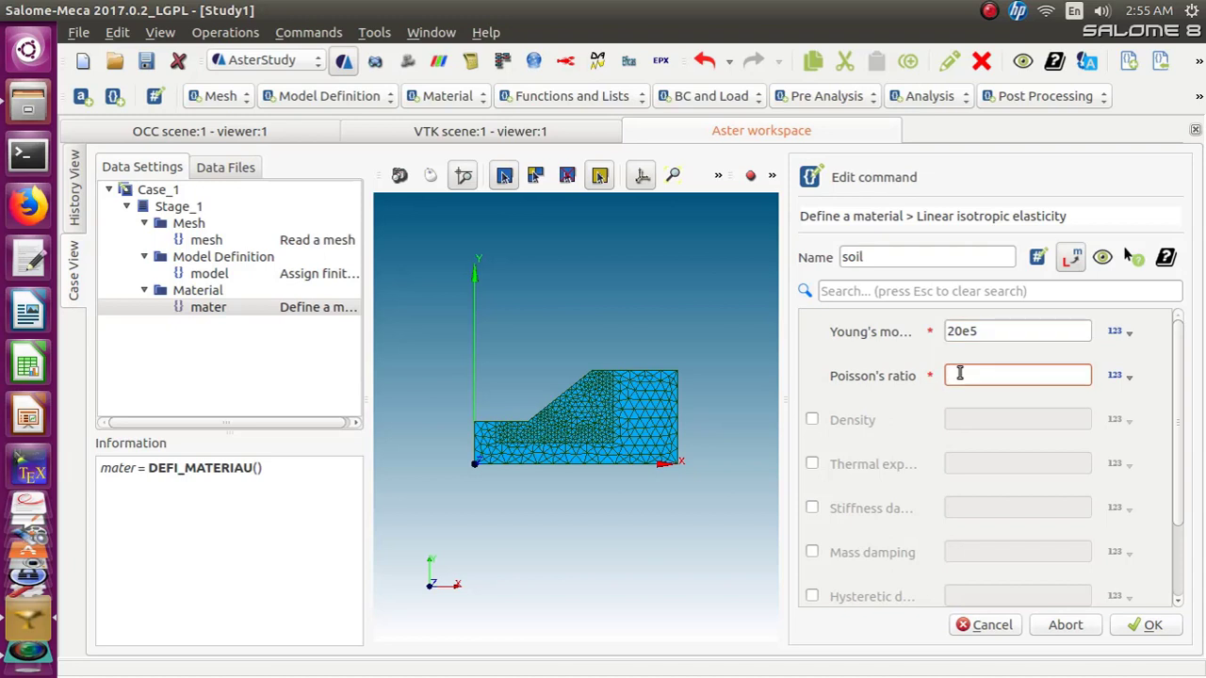
type("0.2")
left_click(1179, 358)
left_click_drag(1179, 358, 1173, 495)
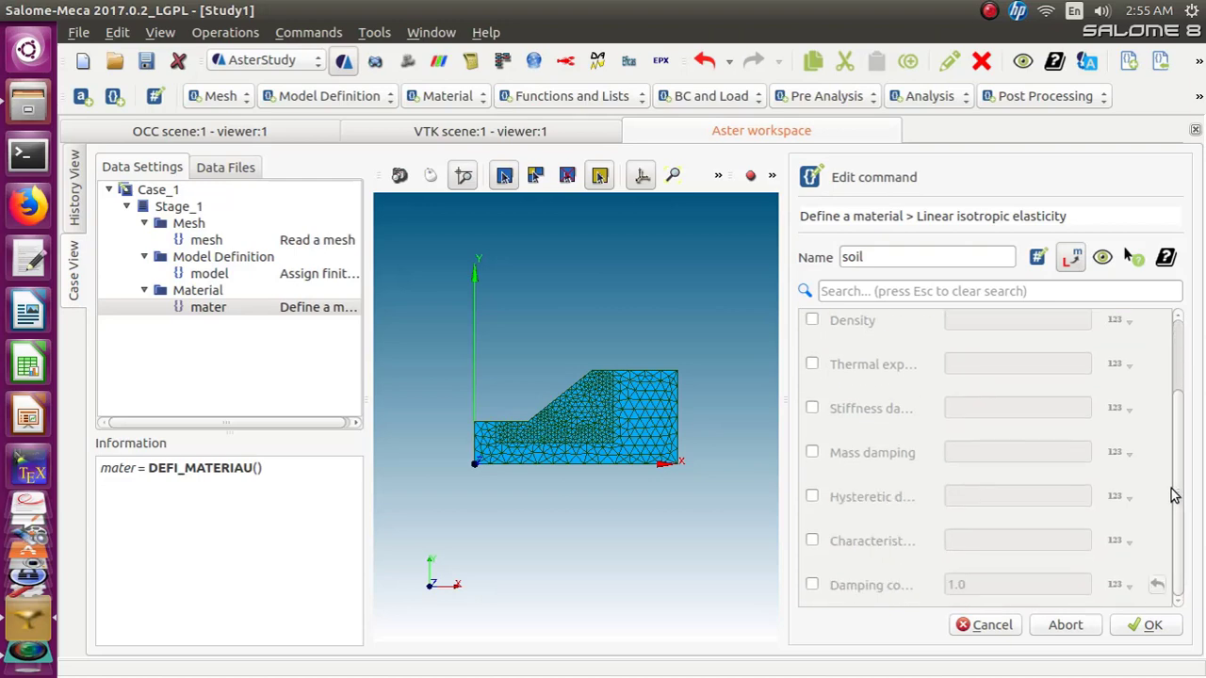
left_click(1146, 628)
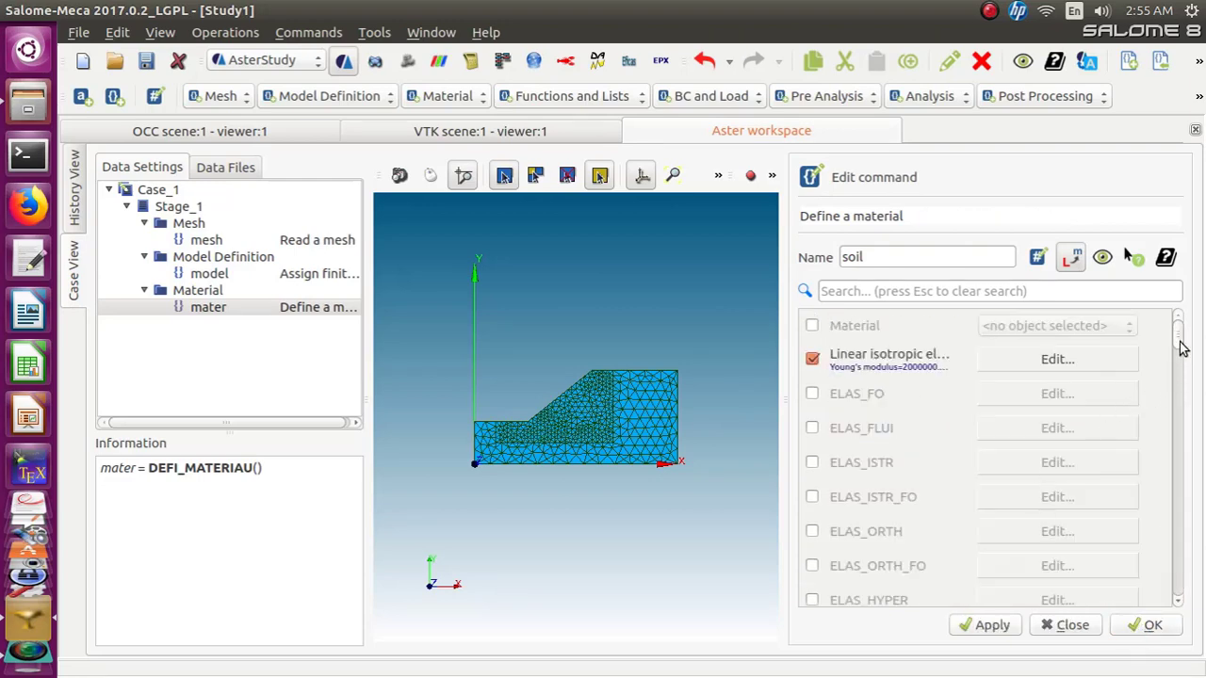
Search the material options for MOH and enable the MOHR_COULOMB behaviour for editing
left_click_drag(1177, 341, 1168, 527)
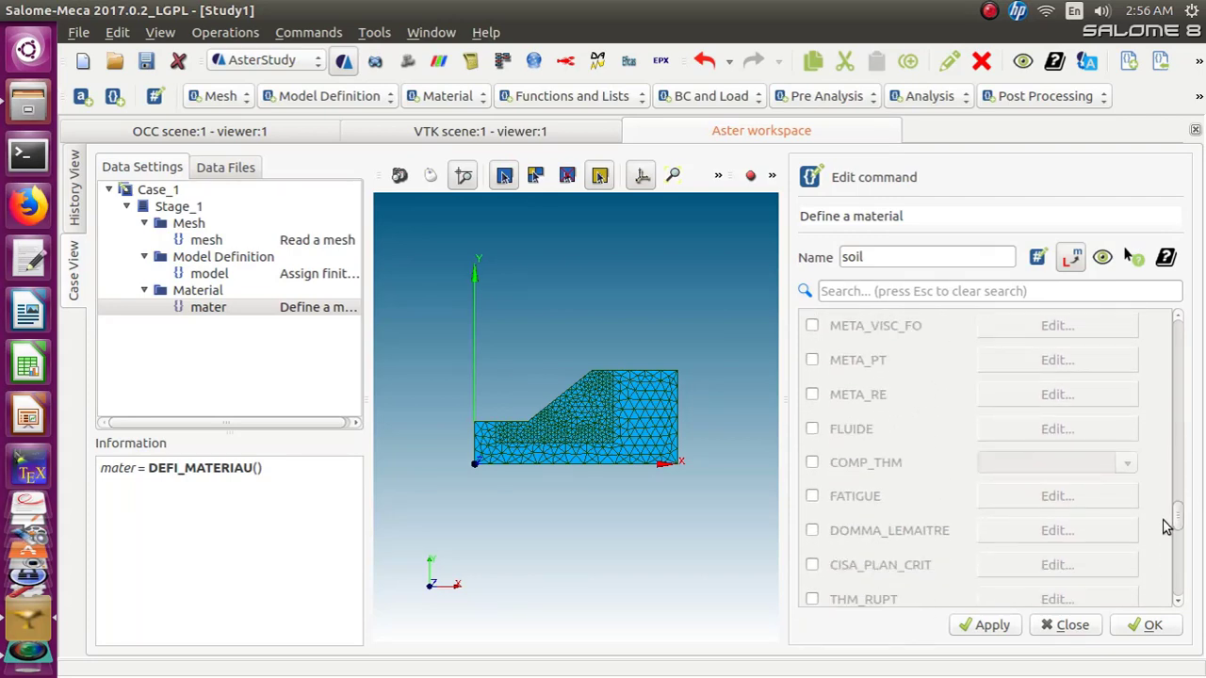
left_click(879, 293)
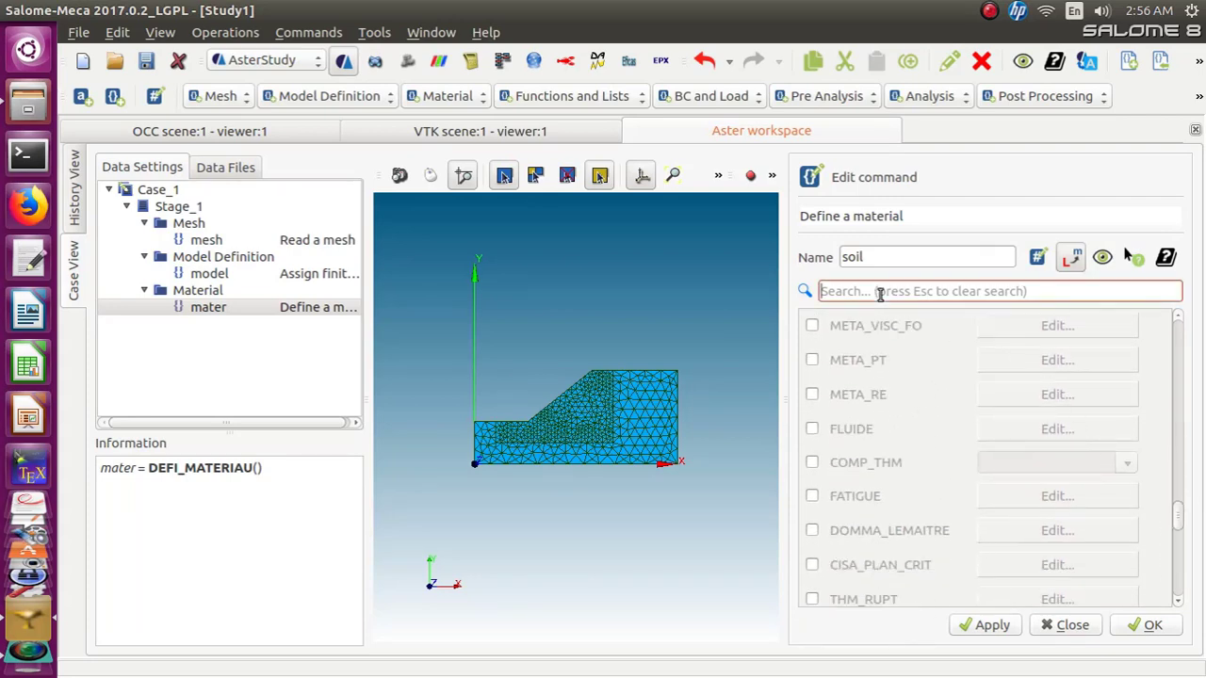
type("MO")
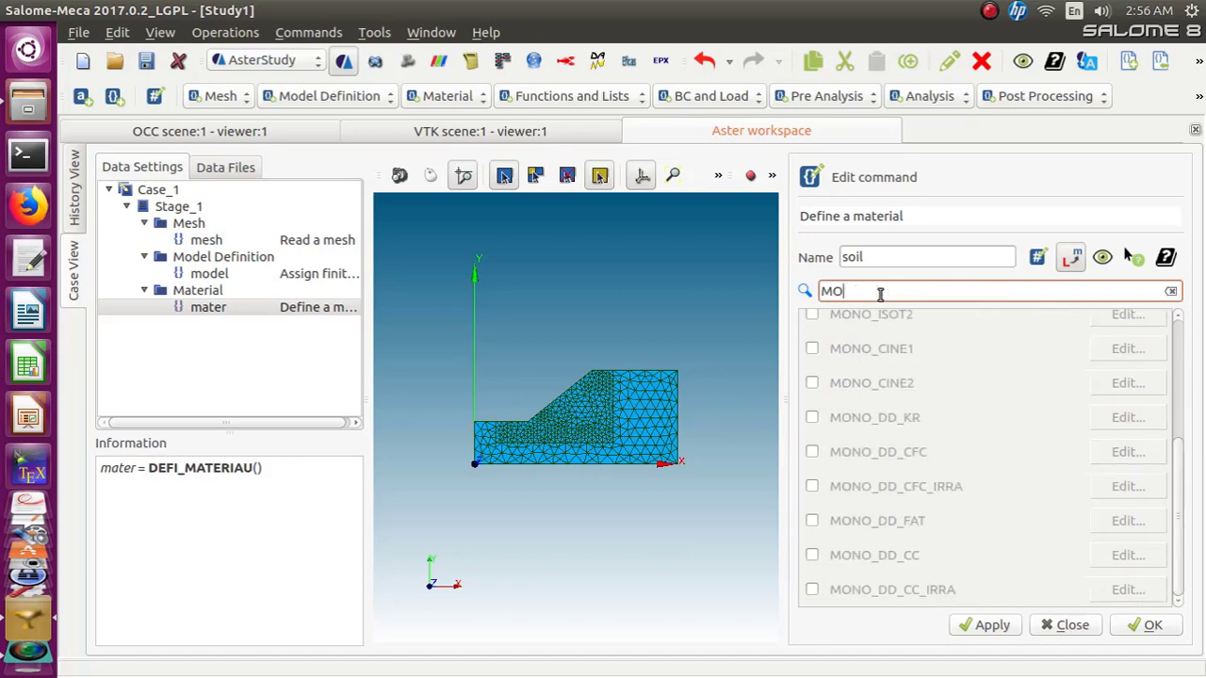
type("H")
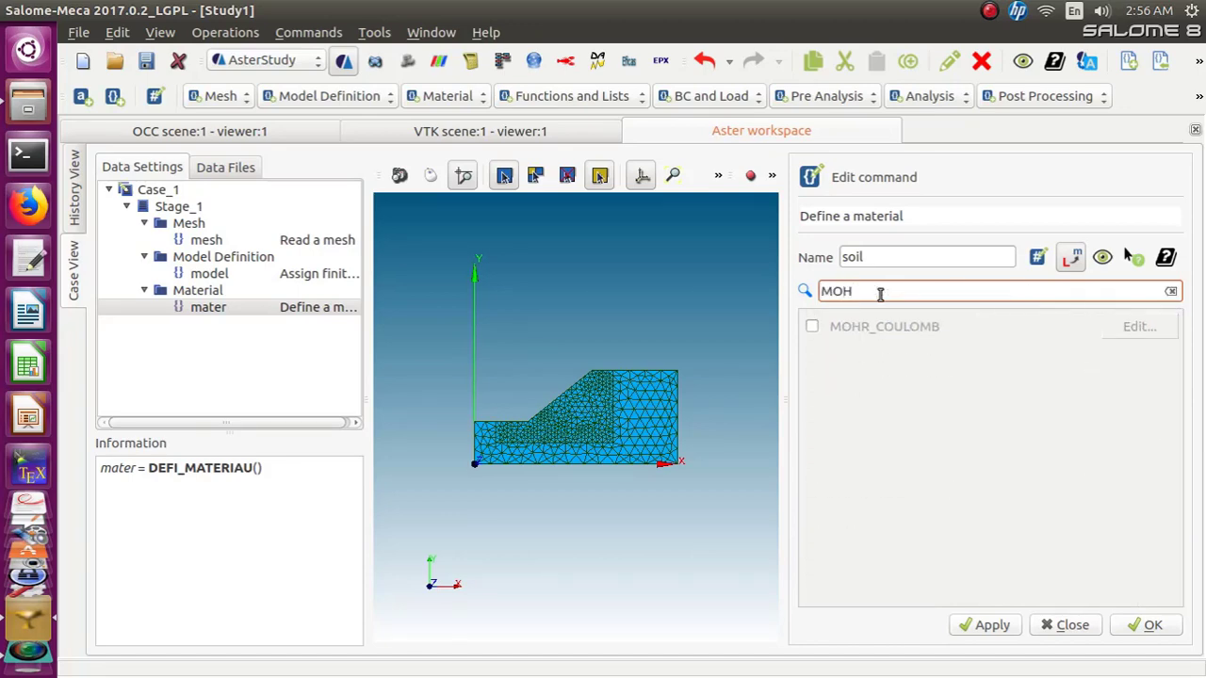
left_click(812, 326)
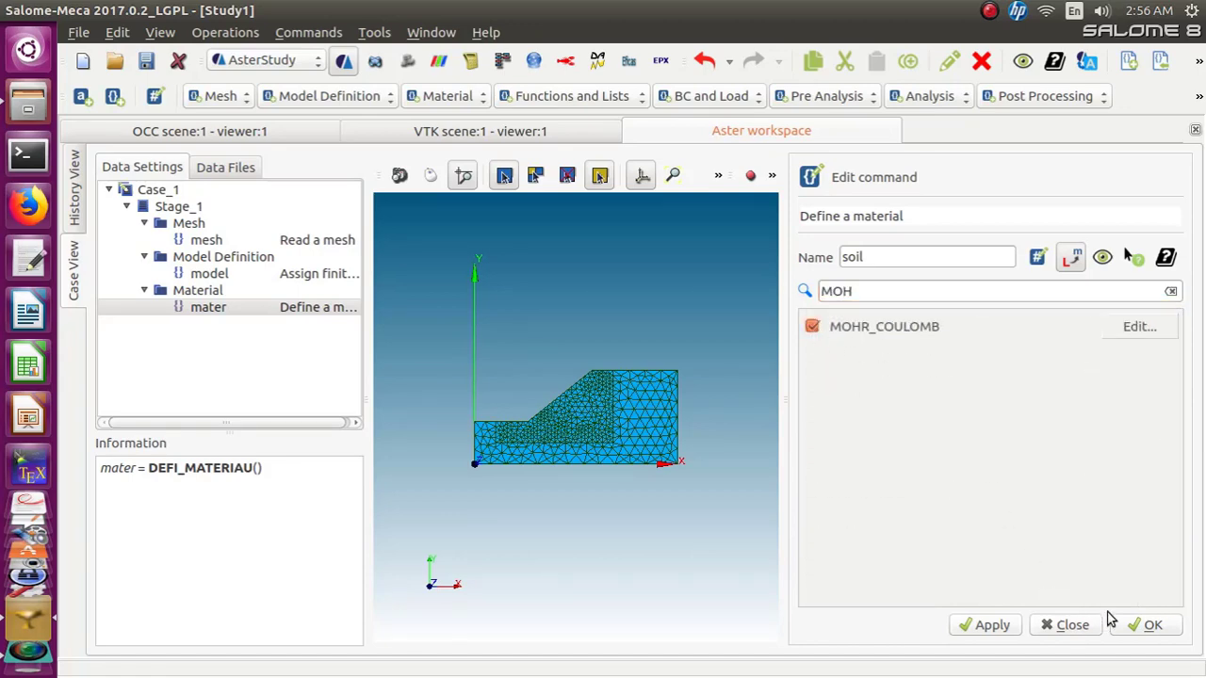
left_click(1129, 332)
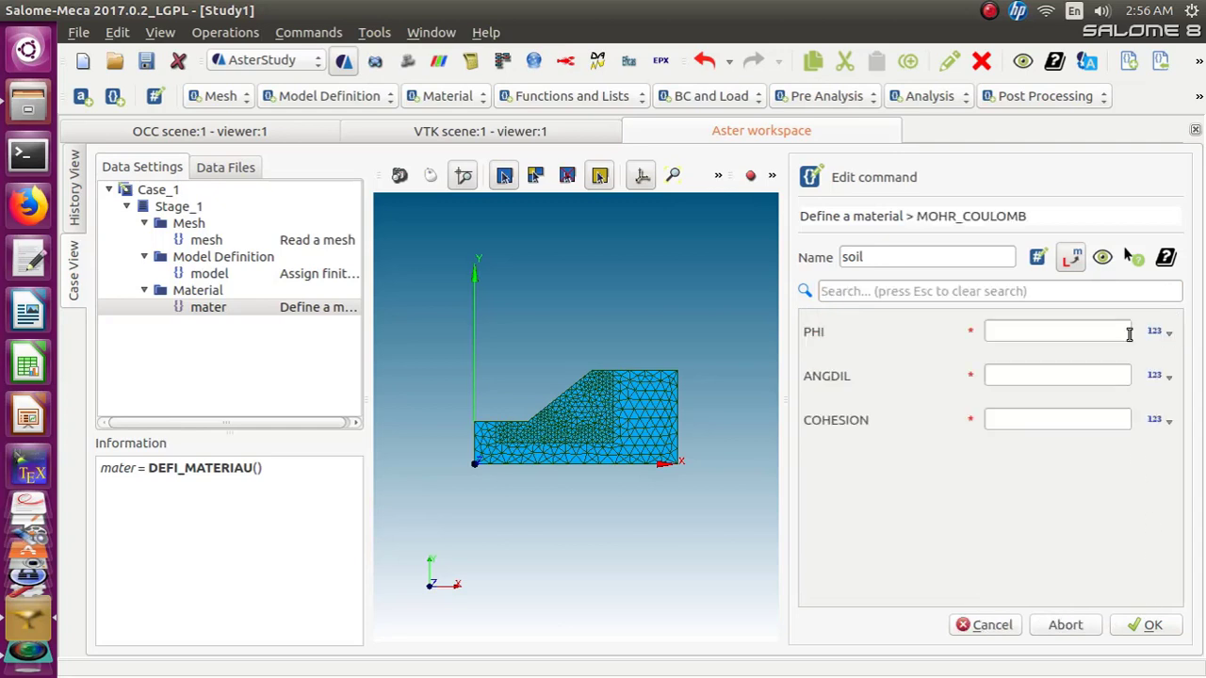
Set the MOHR_COULOMB parameters PHI to 35, ANGDIL to 15 and COHESION to 12.5e3, and confirm the soil material
left_click(994, 329)
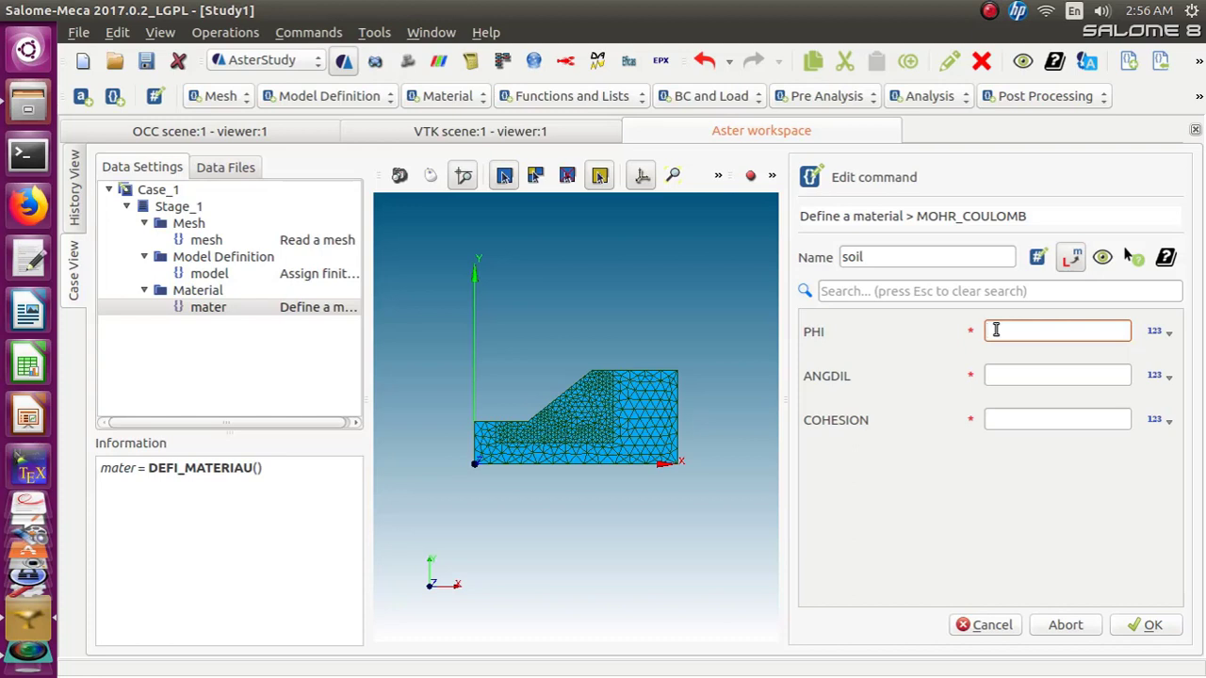
type("35")
left_click(998, 375)
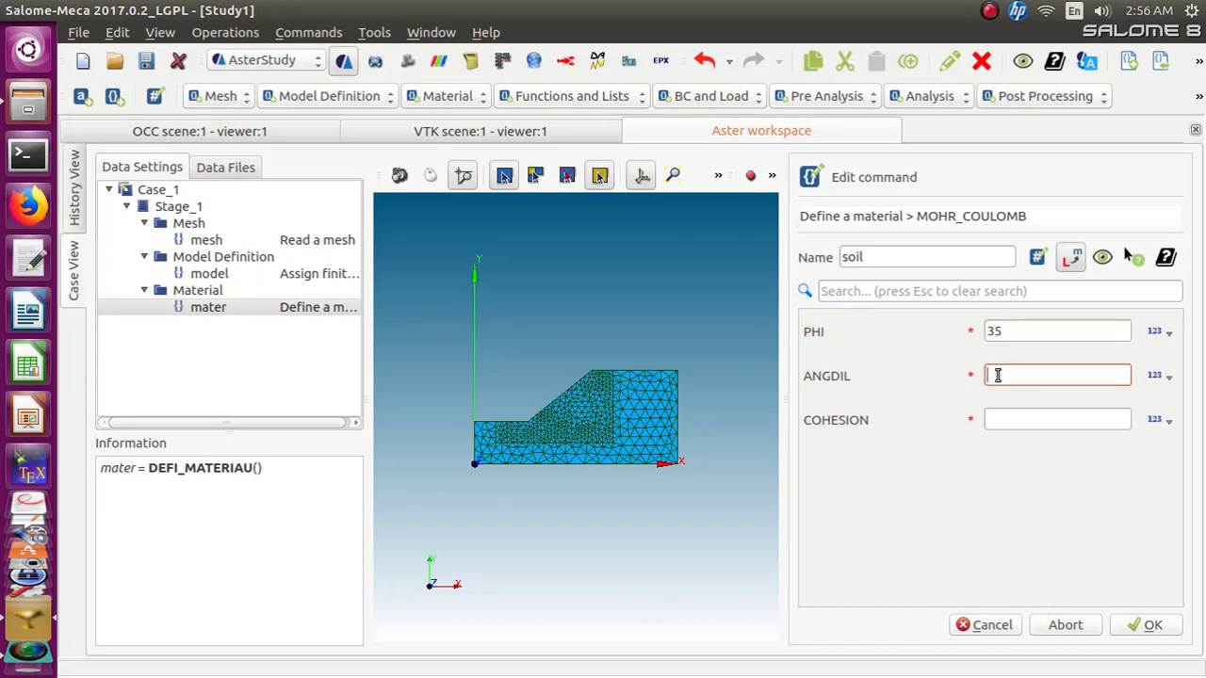
type("15")
left_click(995, 421)
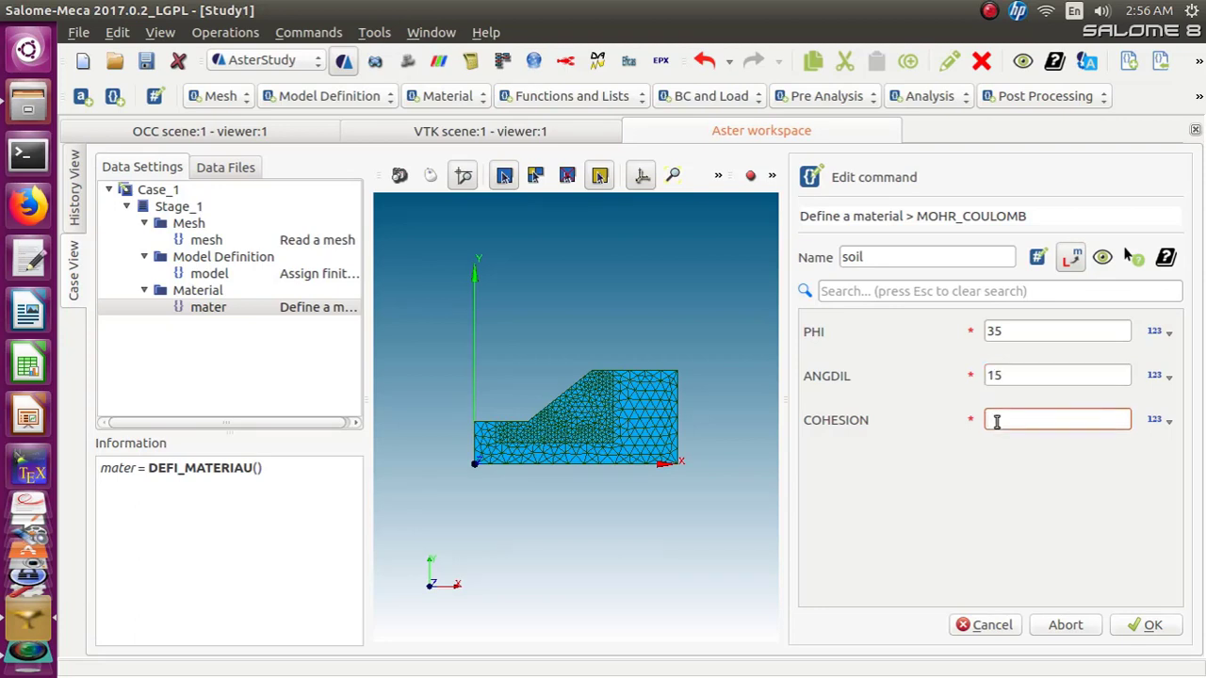
type("12.5")
type("e3")
left_click(1147, 625)
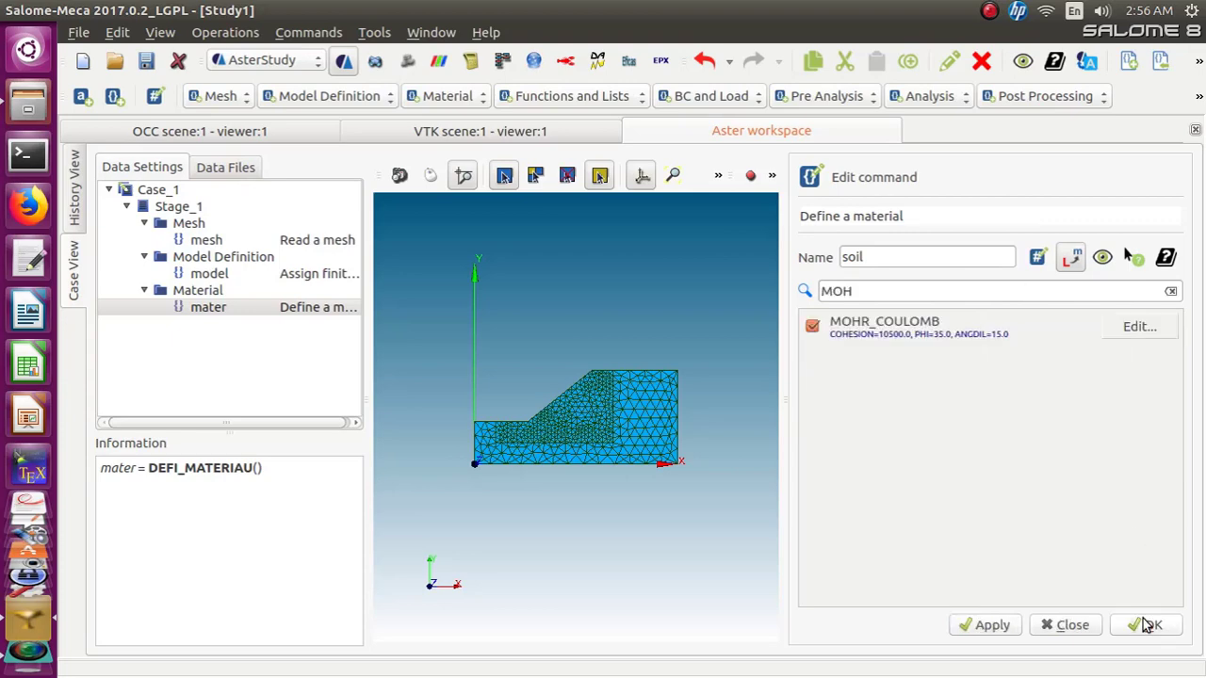
left_click(1147, 624)
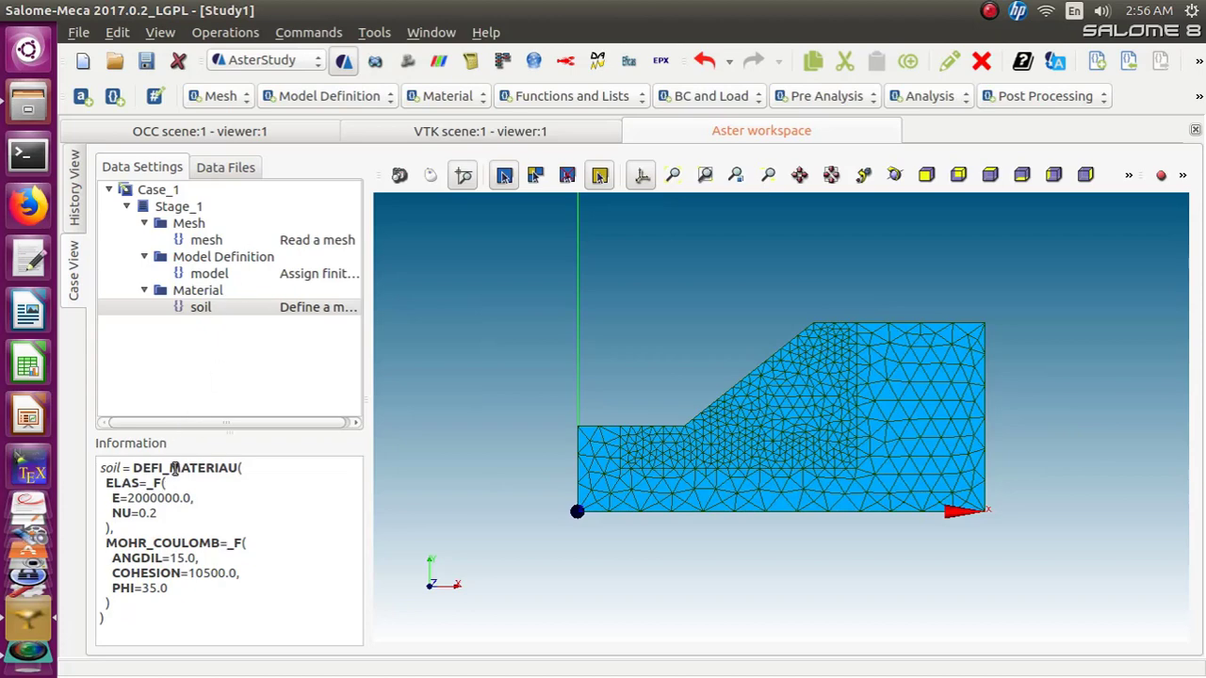
Reopen the soil material and add a density of 2200 to its linear isotropic elasticity, then confirm
left_click(194, 305)
right_click(194, 307)
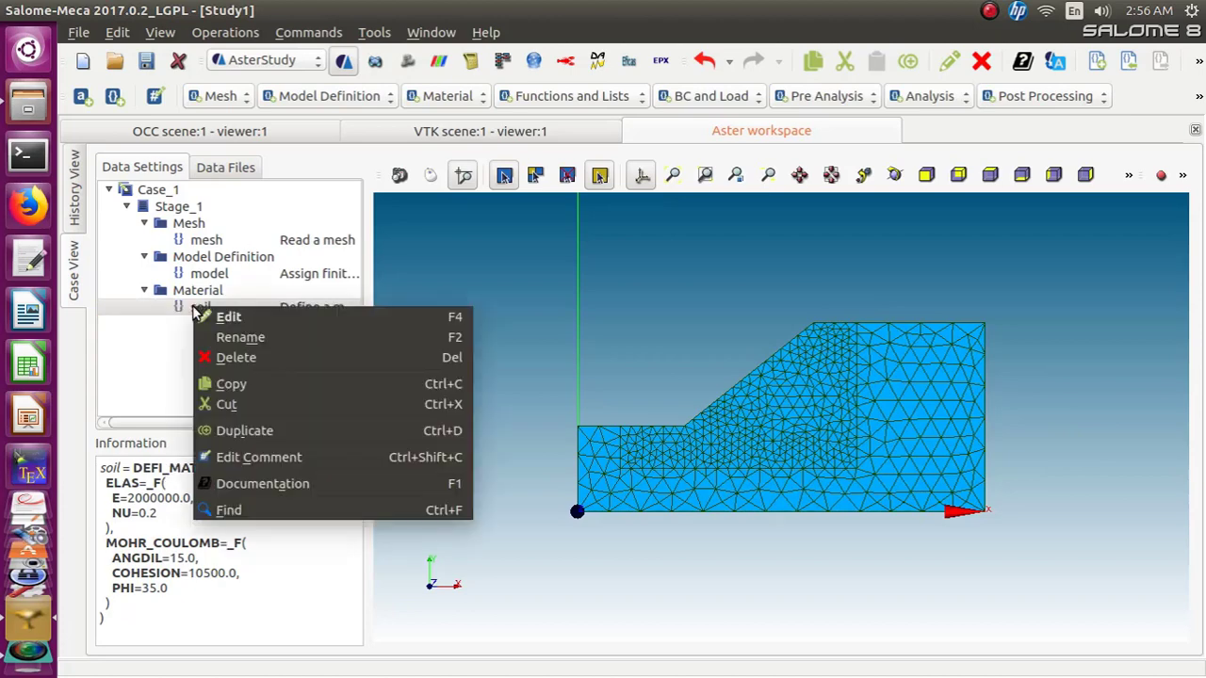
left_click(256, 322)
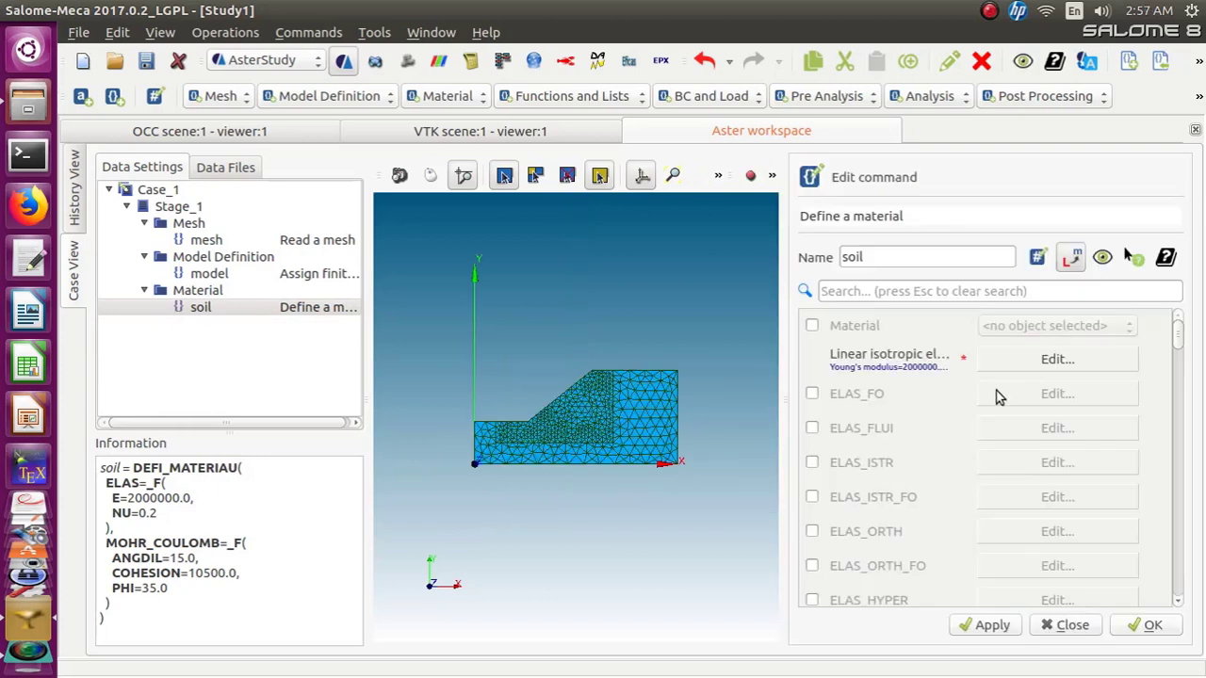
left_click(1058, 360)
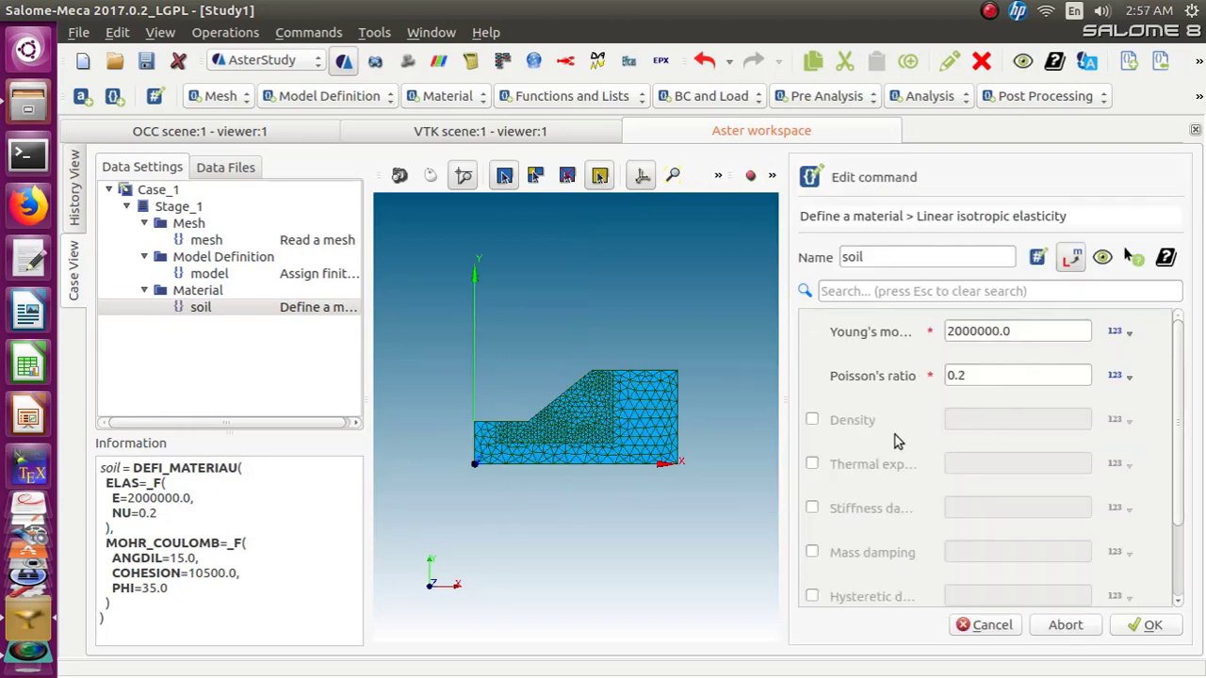
left_click(811, 420)
left_click(982, 420)
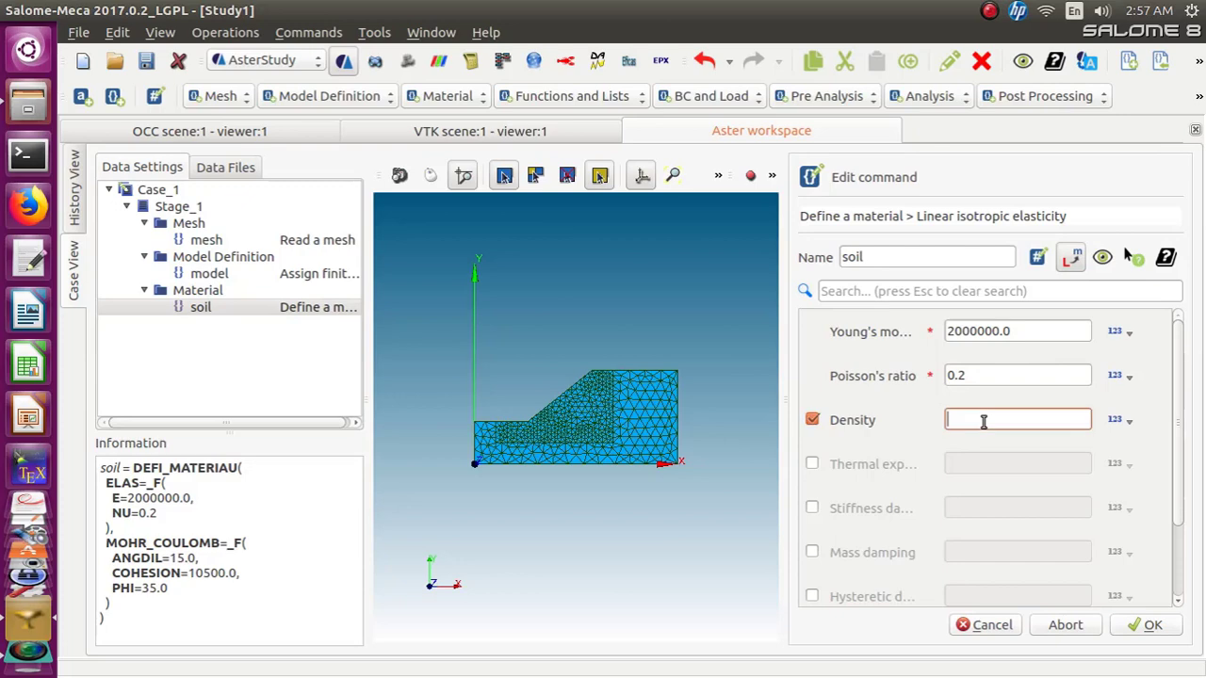
type("2200")
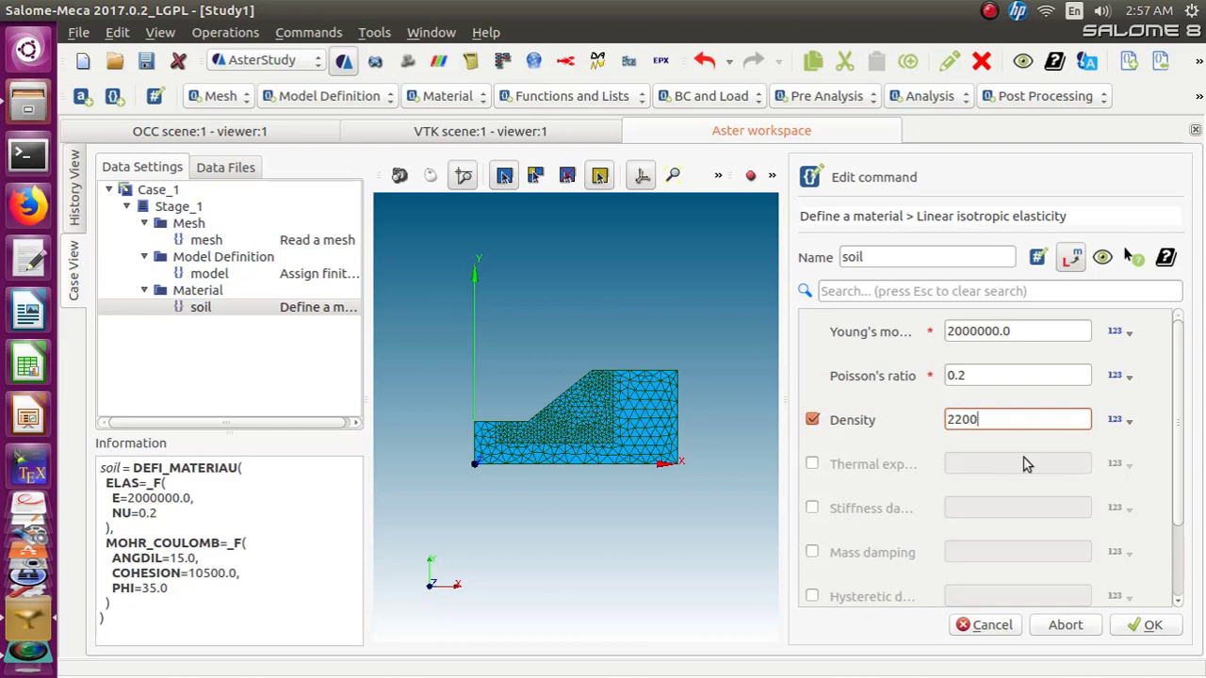
left_click(1142, 626)
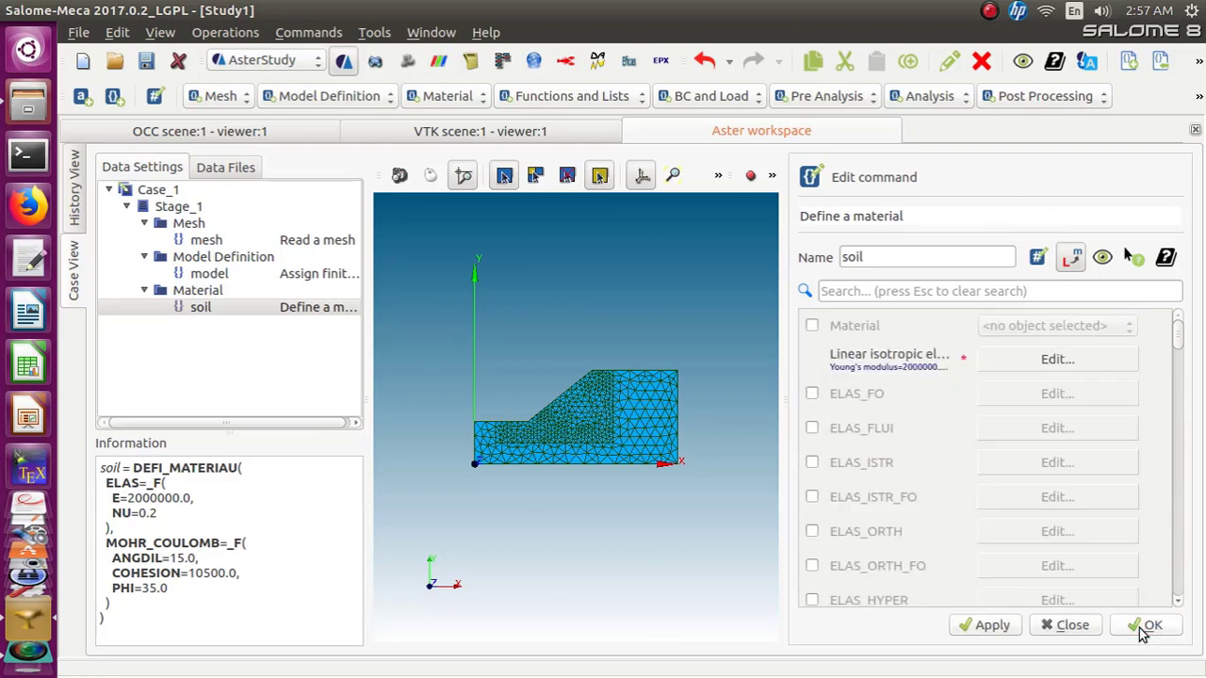
left_click(1146, 626)
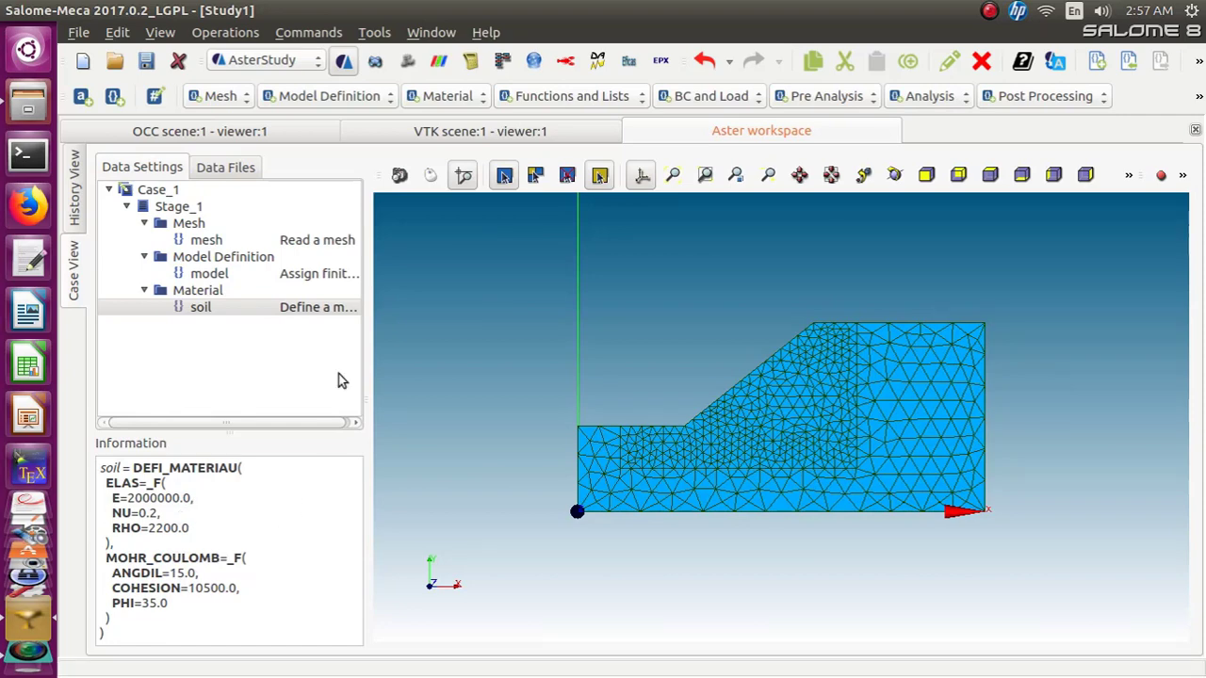
Add an Assign a material command and enable both its mesh and model inputs
left_click(483, 98)
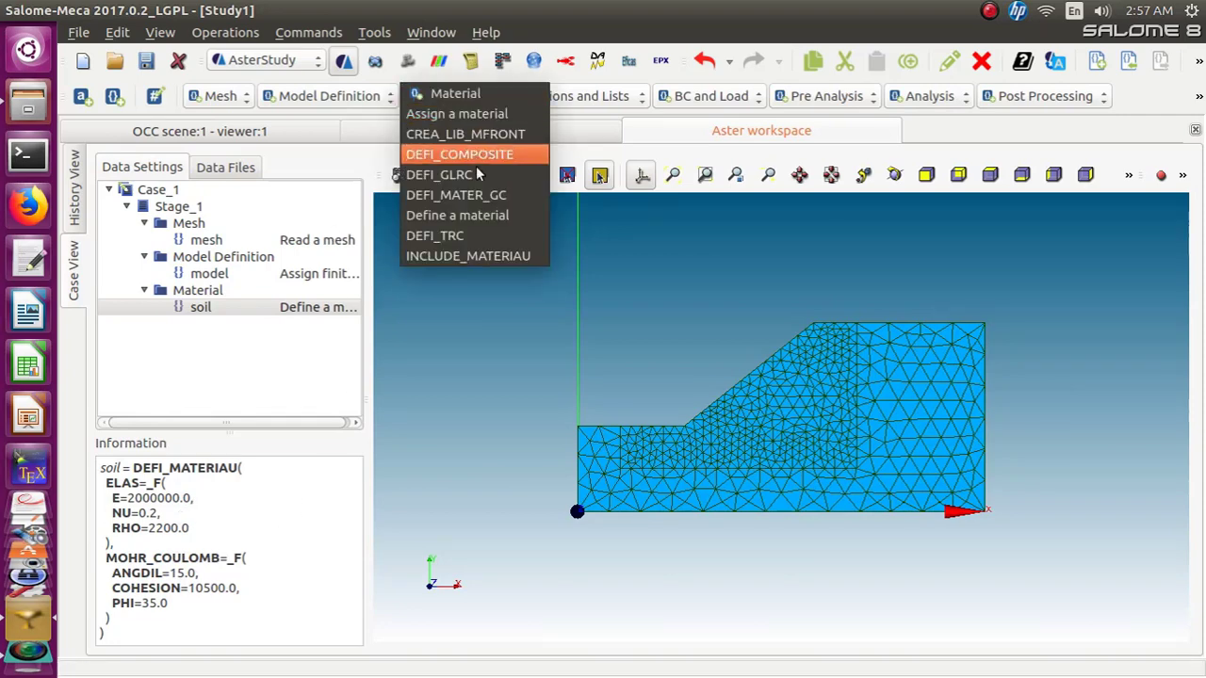
left_click(468, 114)
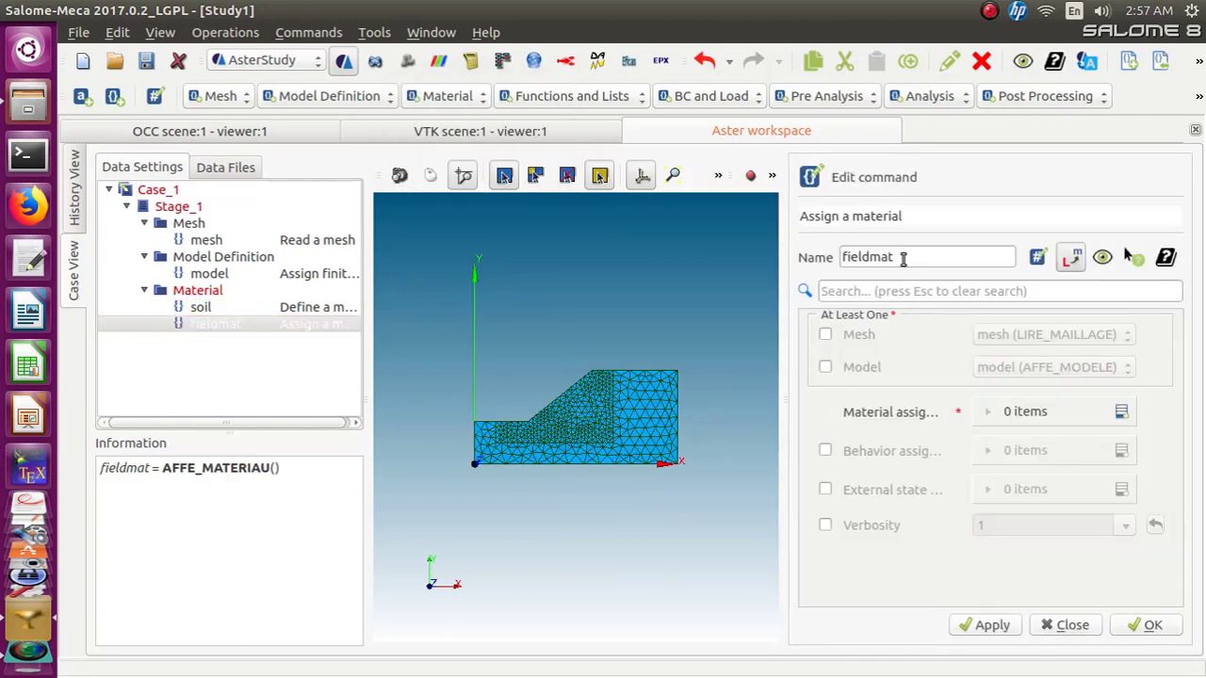
left_click(826, 336)
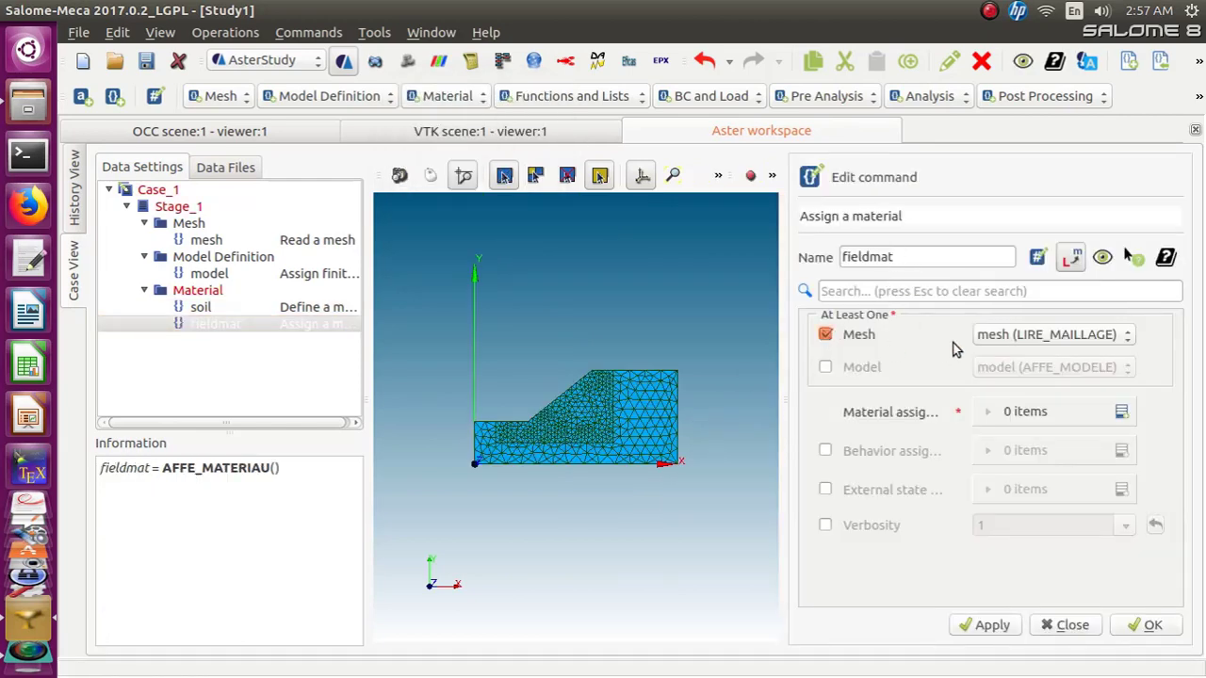
left_click(826, 369)
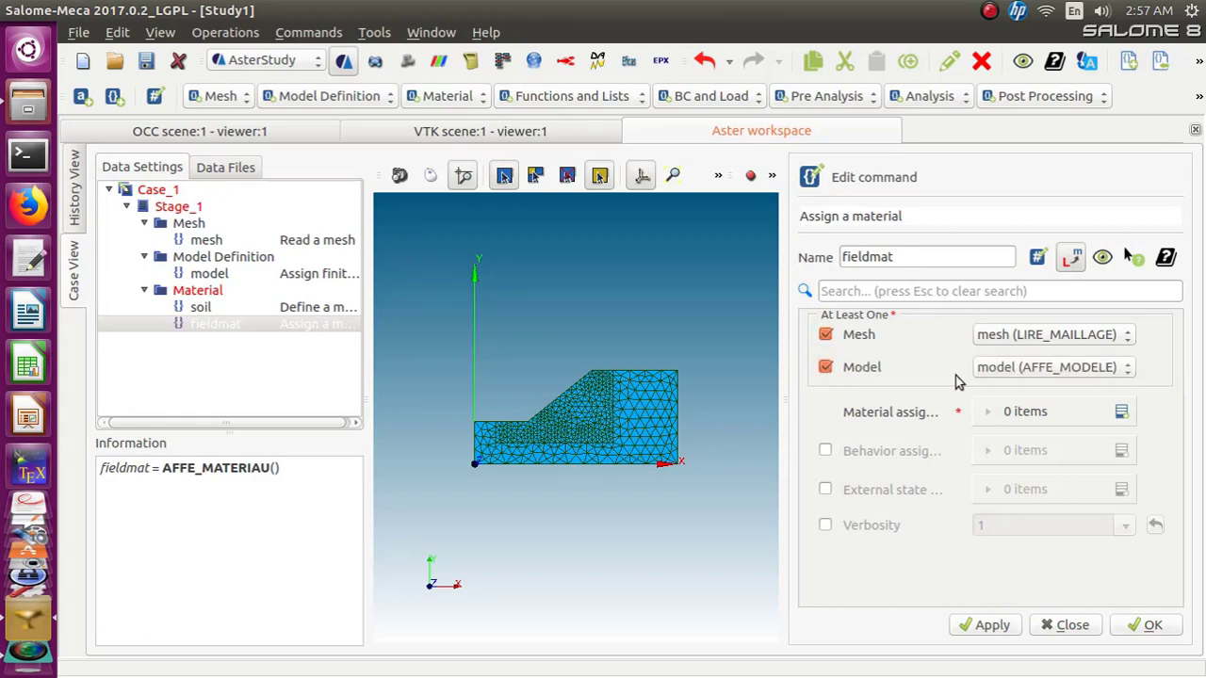
Add a material assignment applying the soil material everywhere, and confirm the command
left_click(1120, 413)
left_click(1036, 461)
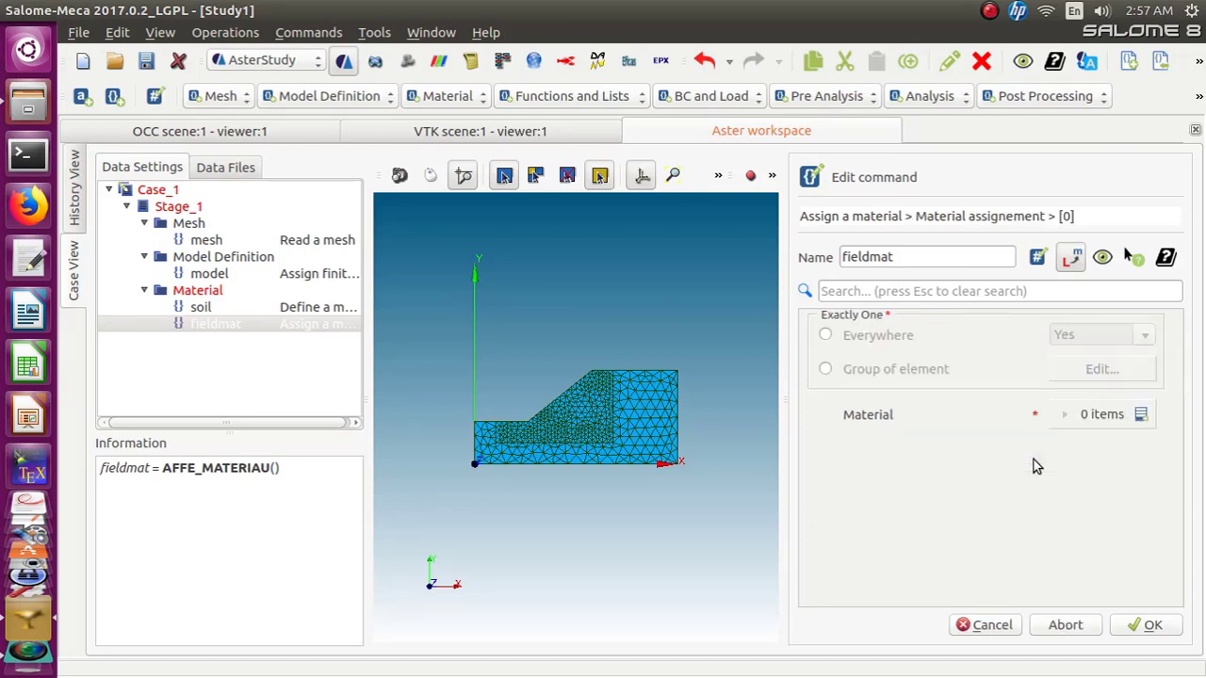
left_click(825, 334)
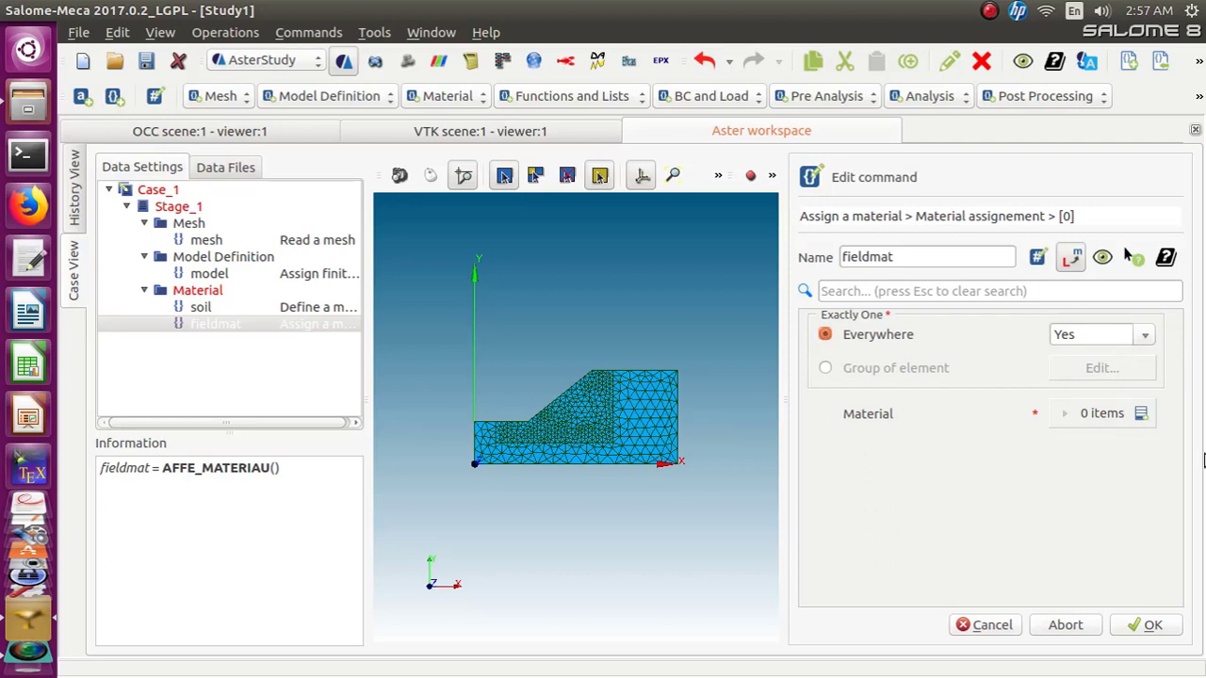
left_click(1141, 415)
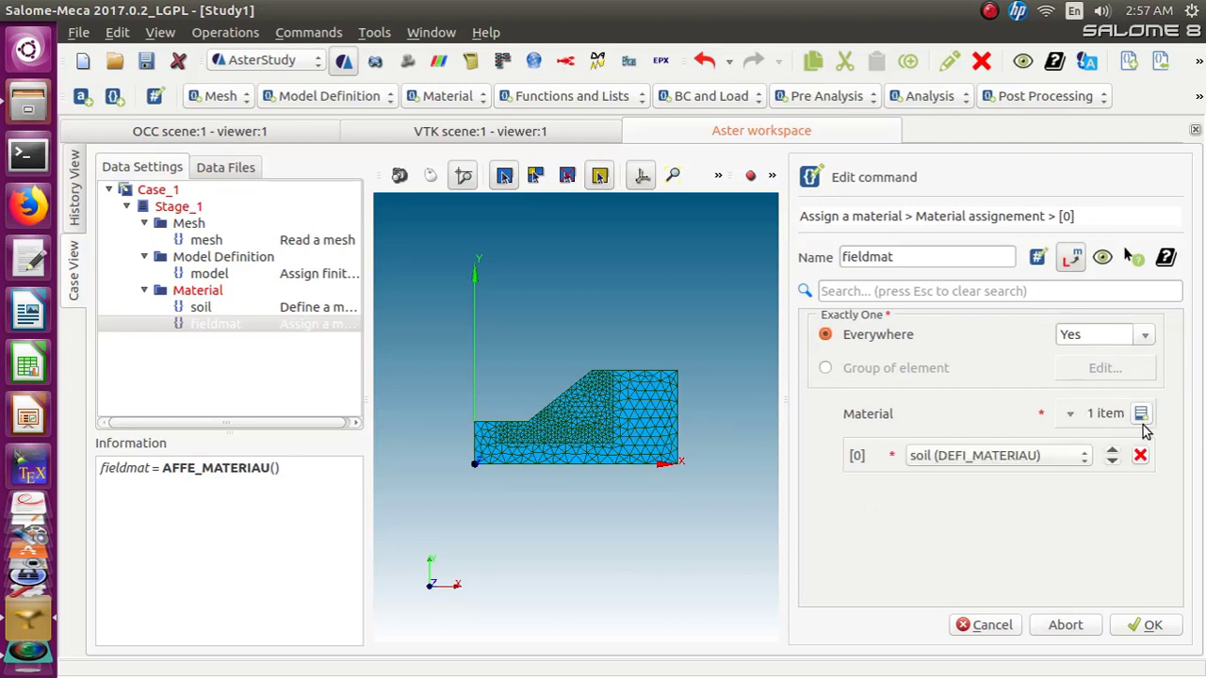
left_click(979, 457)
left_click(980, 455)
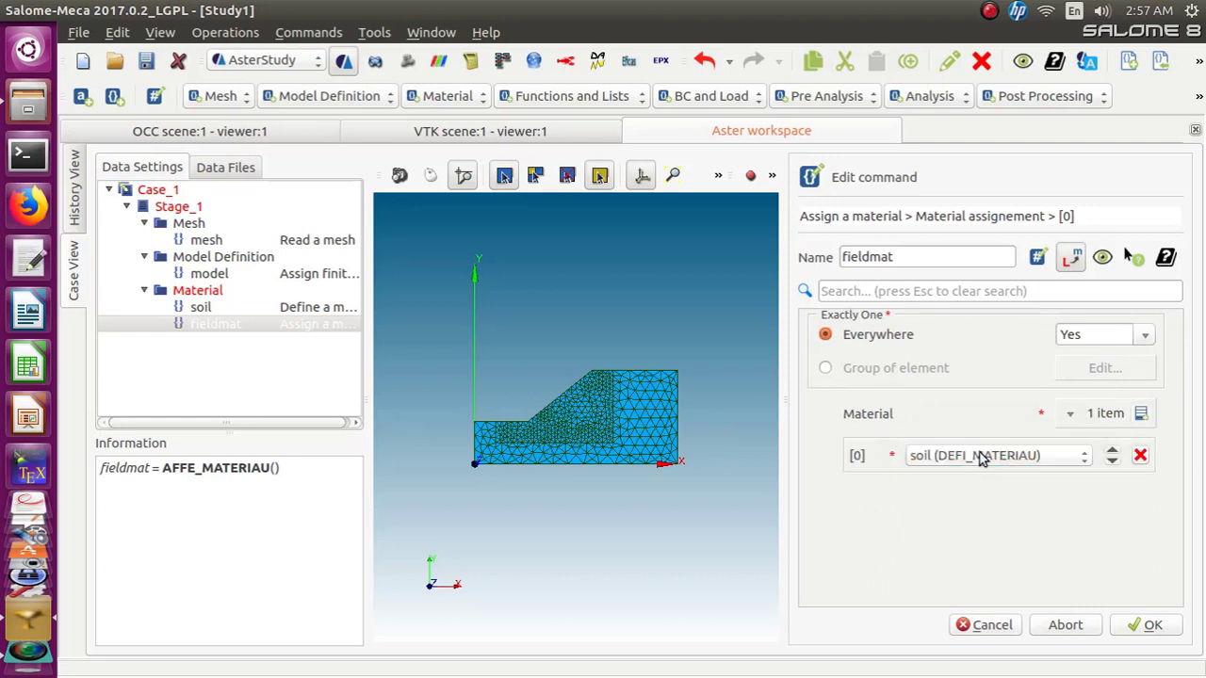
left_click(1142, 628)
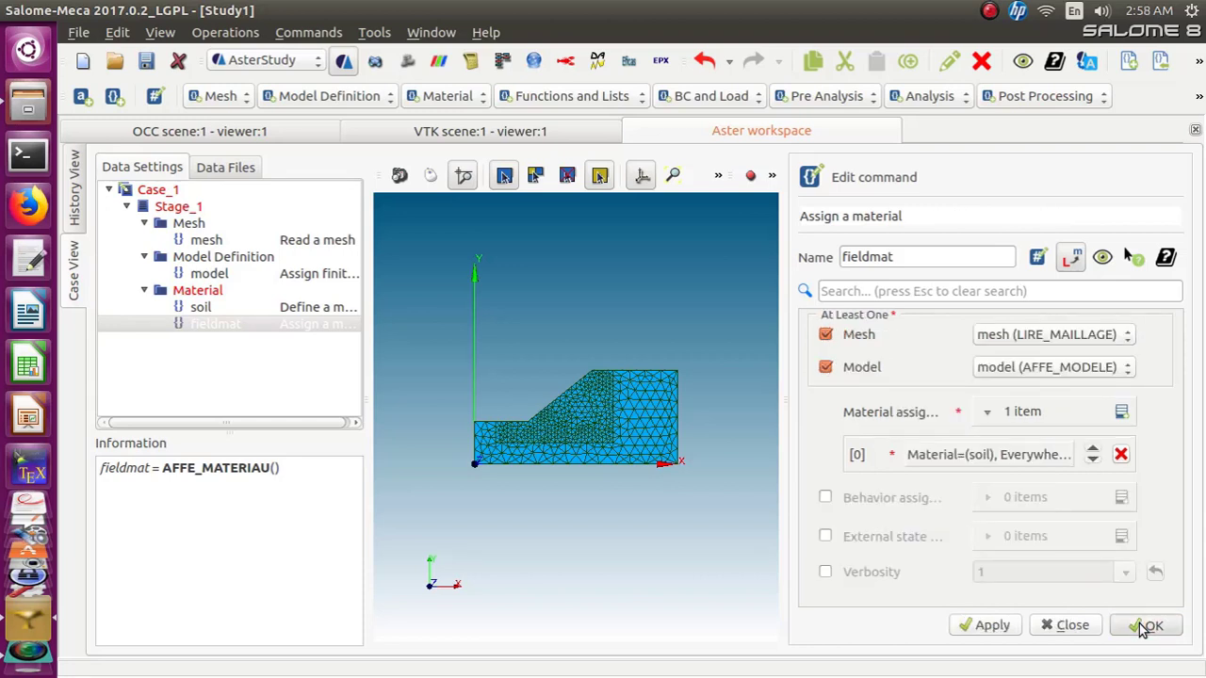
left_click(1143, 626)
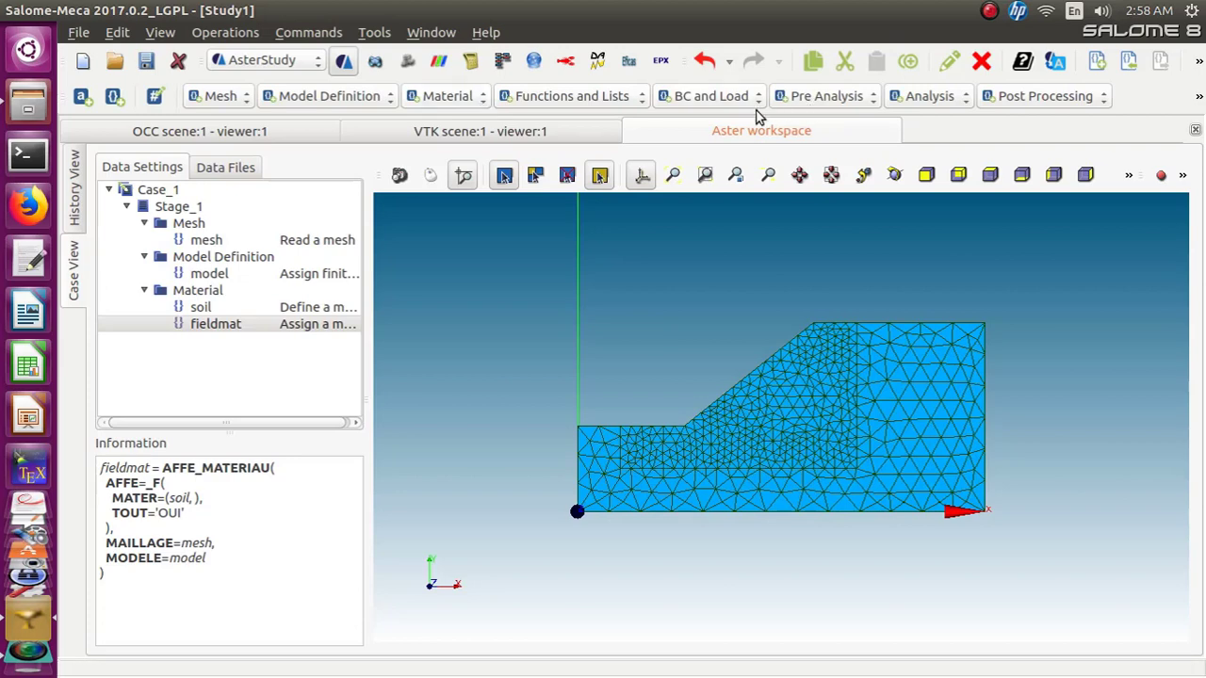
Add a Define function command and rename it Ramp
left_click(639, 104)
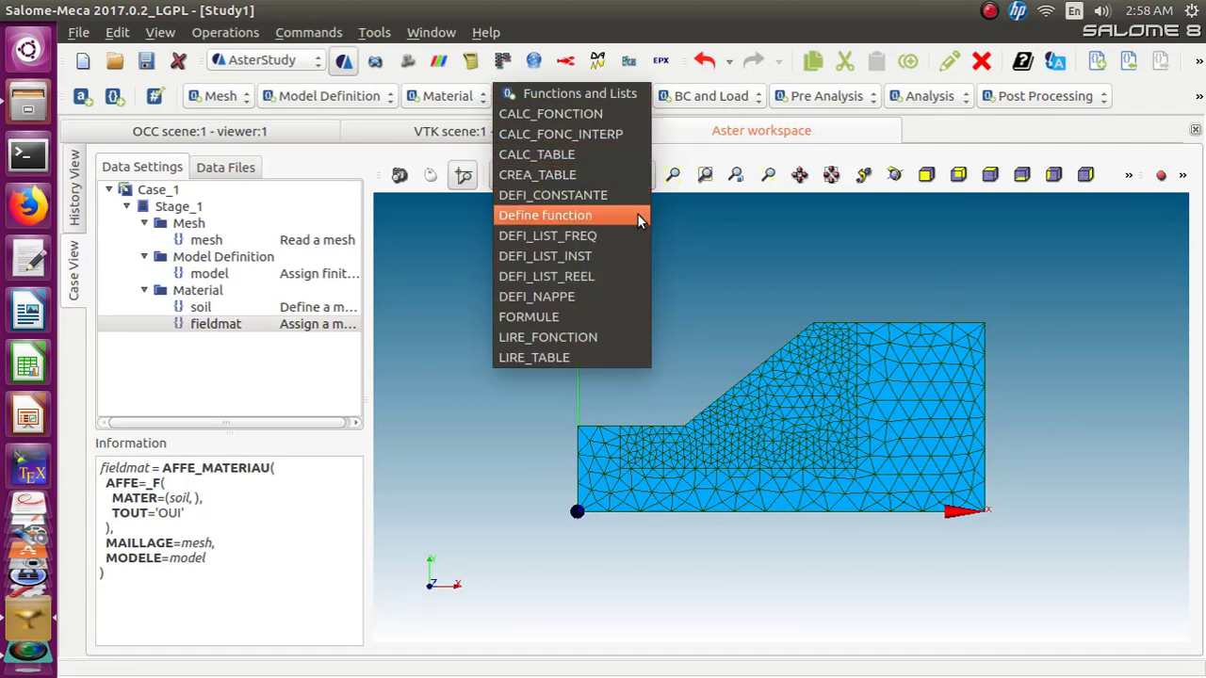
left_click(588, 215)
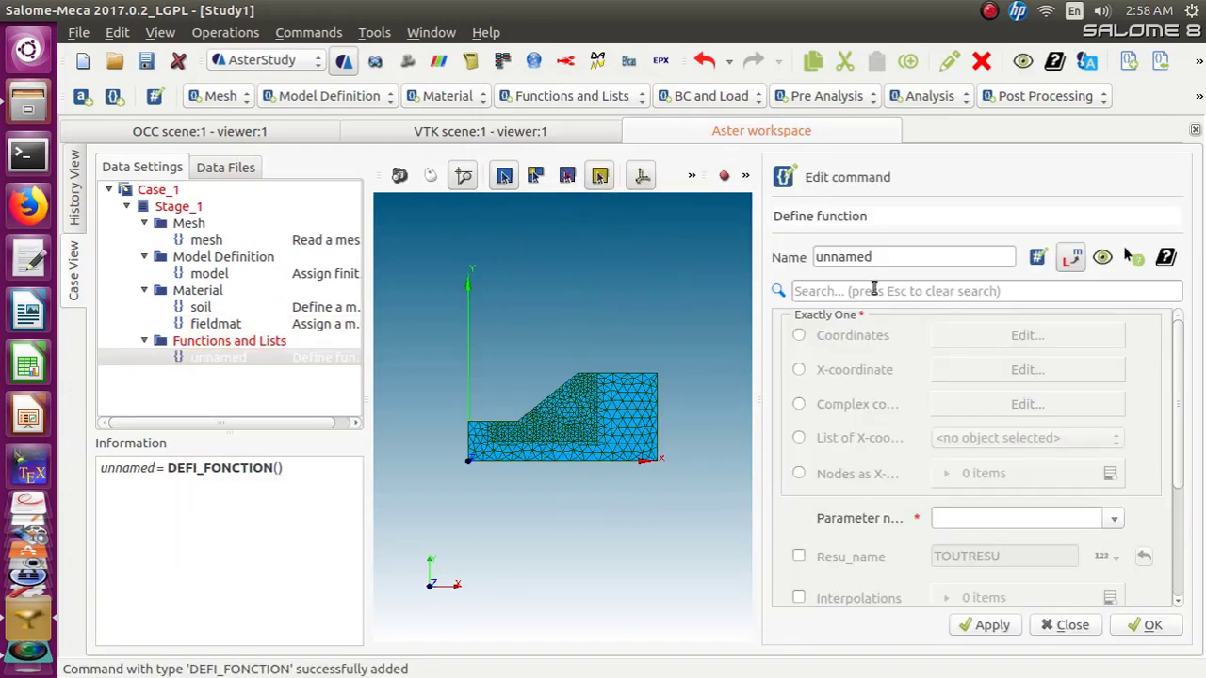
double_click(880, 257)
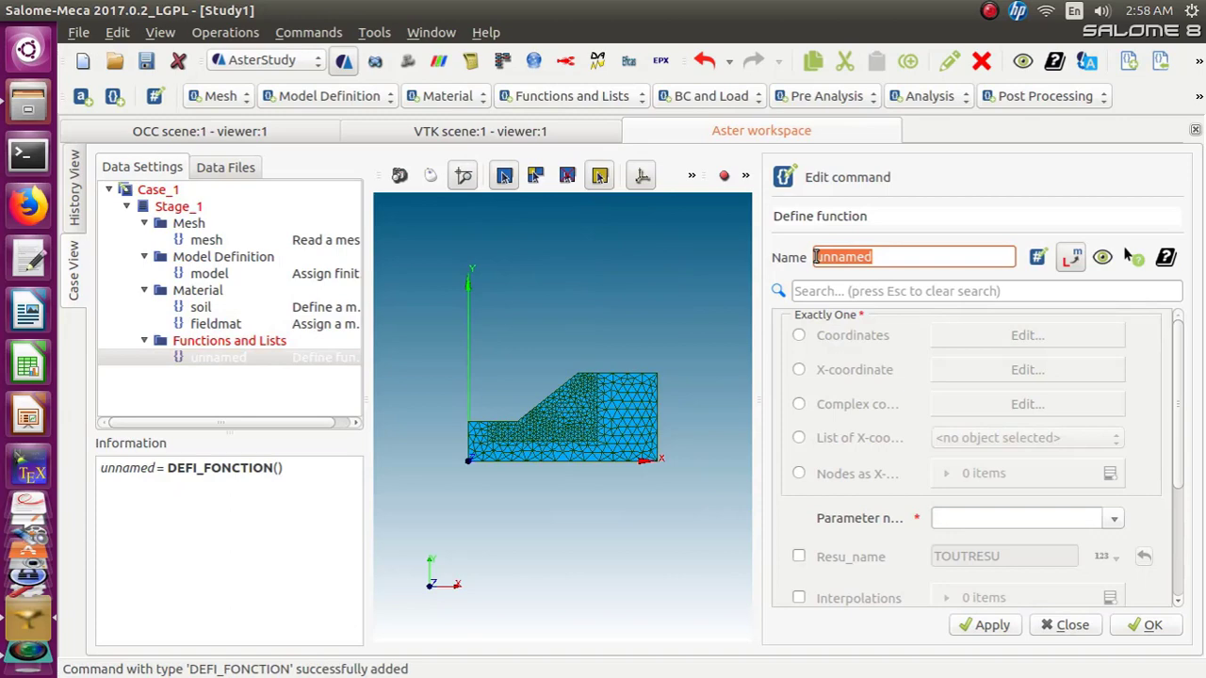
type("Ramp")
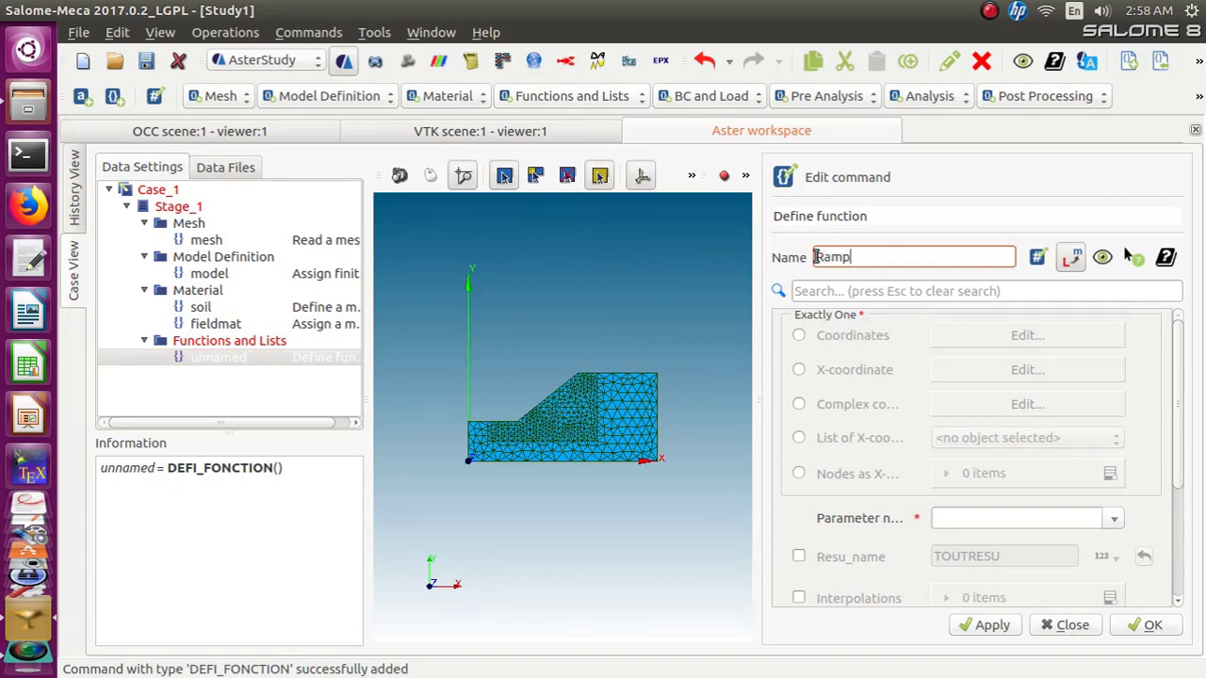
Define Ramp by coordinates with the points (0, 0) and (20, 1.0), and confirm the table
left_click(799, 337)
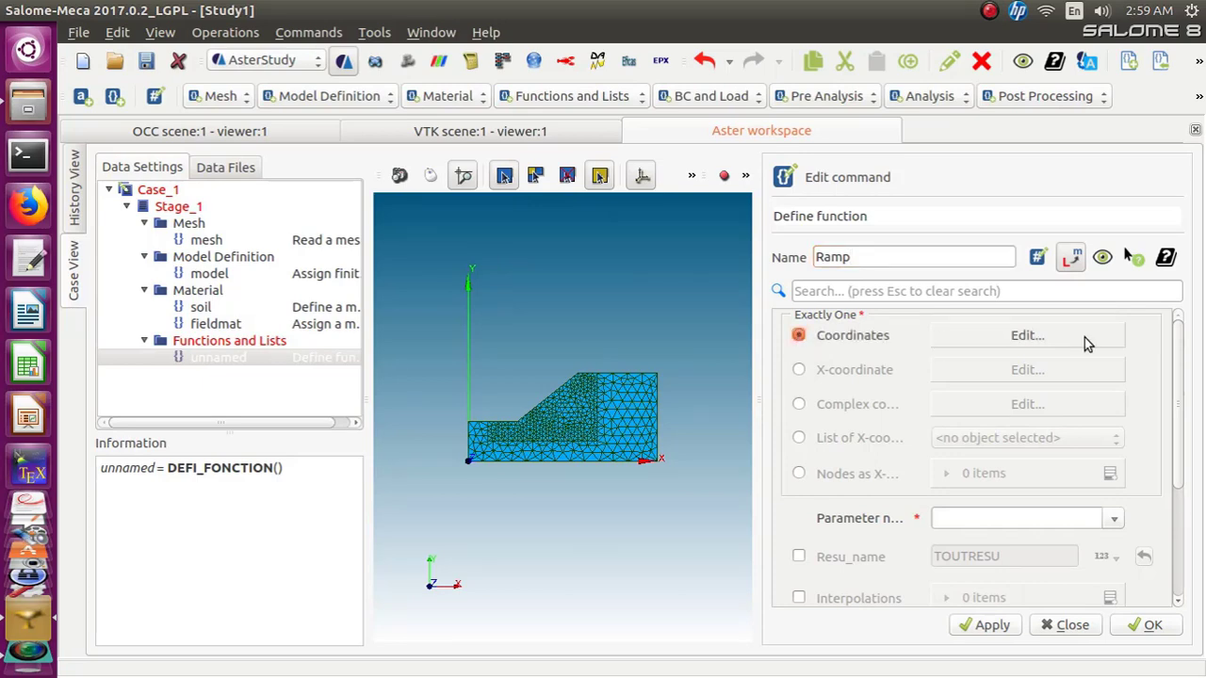
left_click(1064, 337)
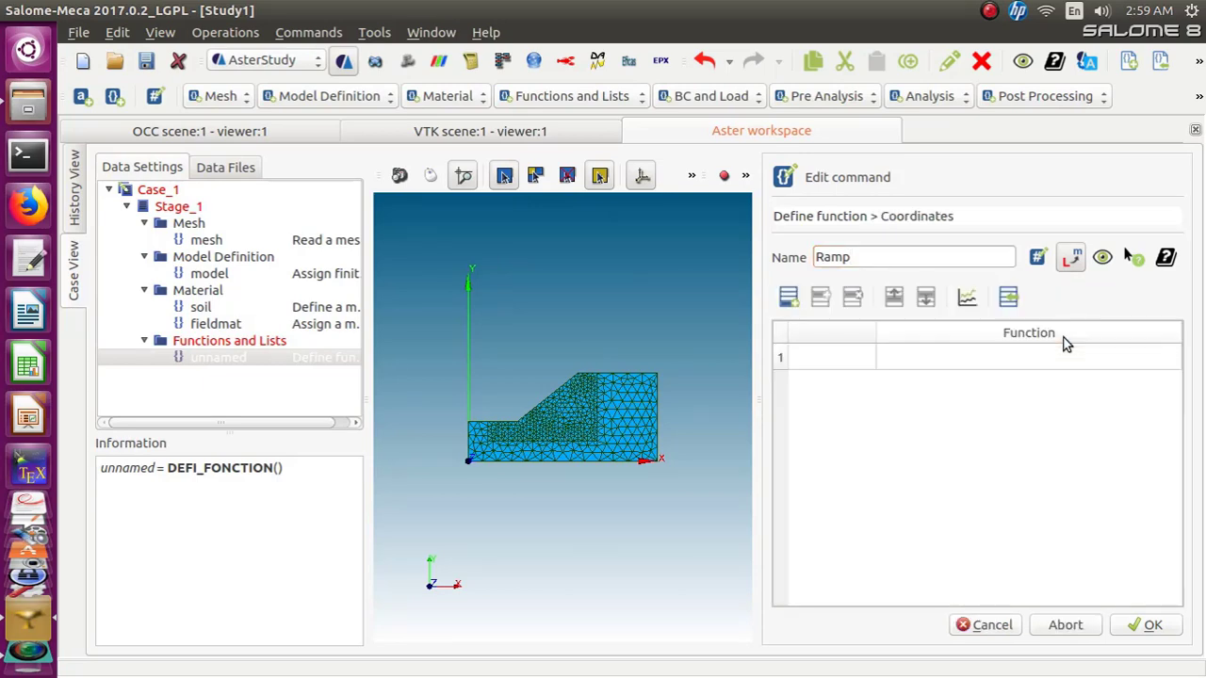
left_click(823, 363)
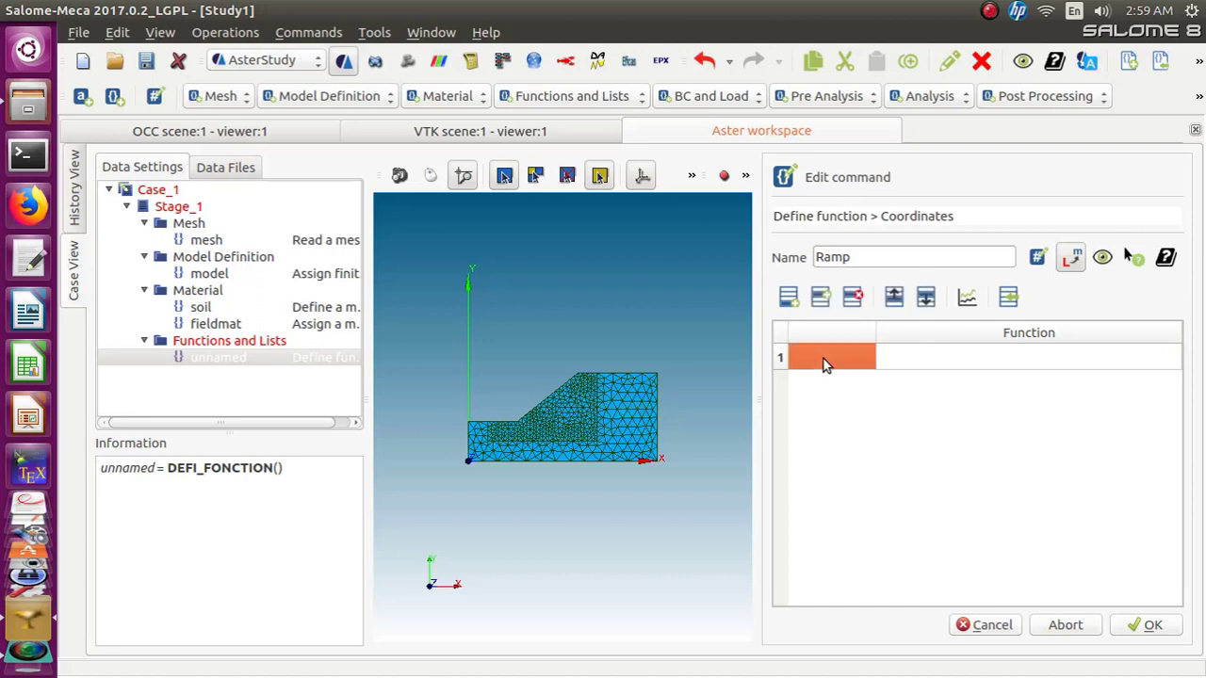
type("0")
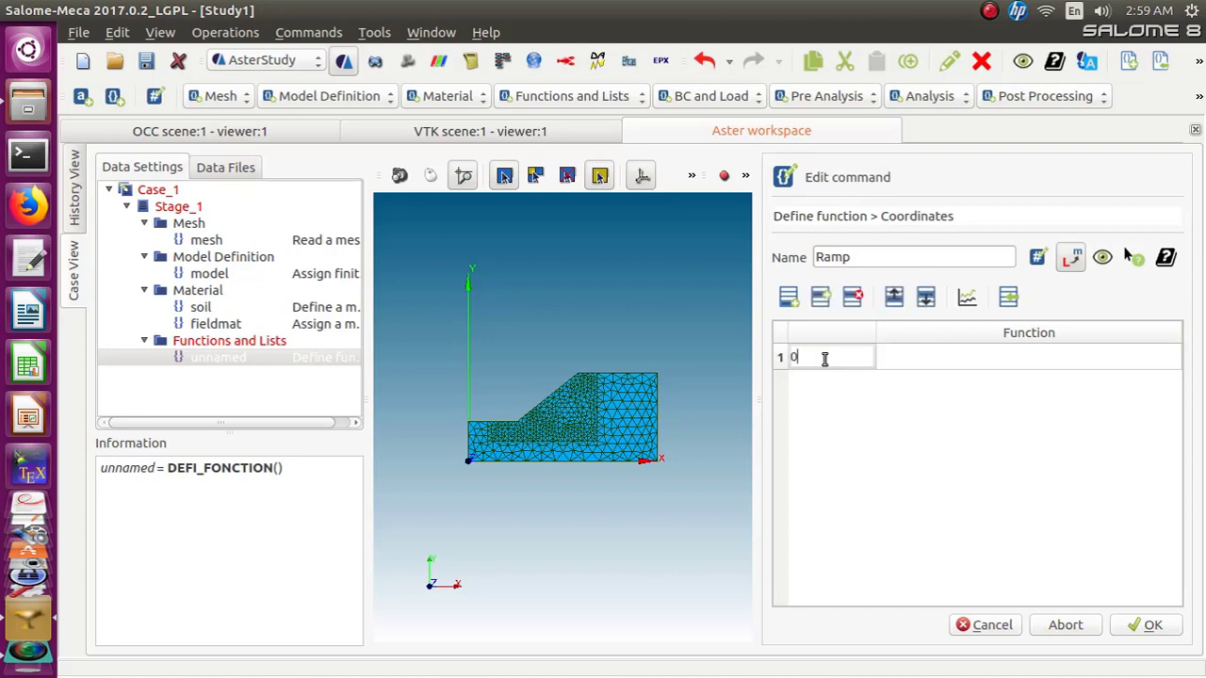
left_click(909, 360)
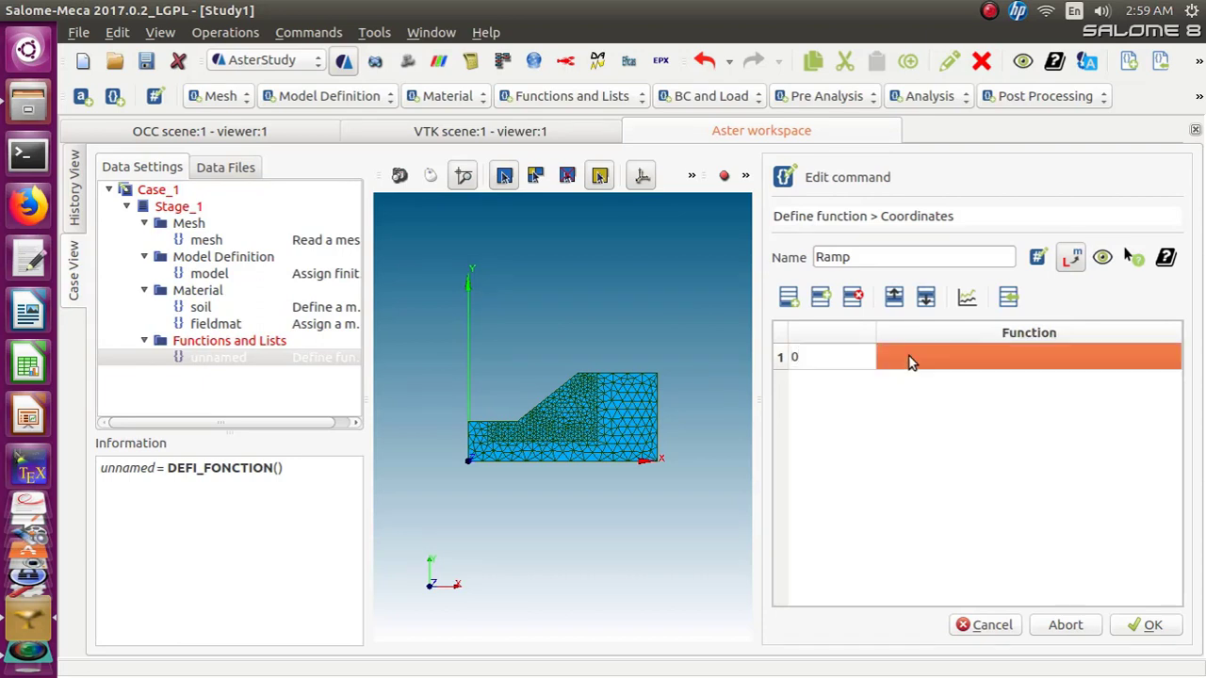
type("0")
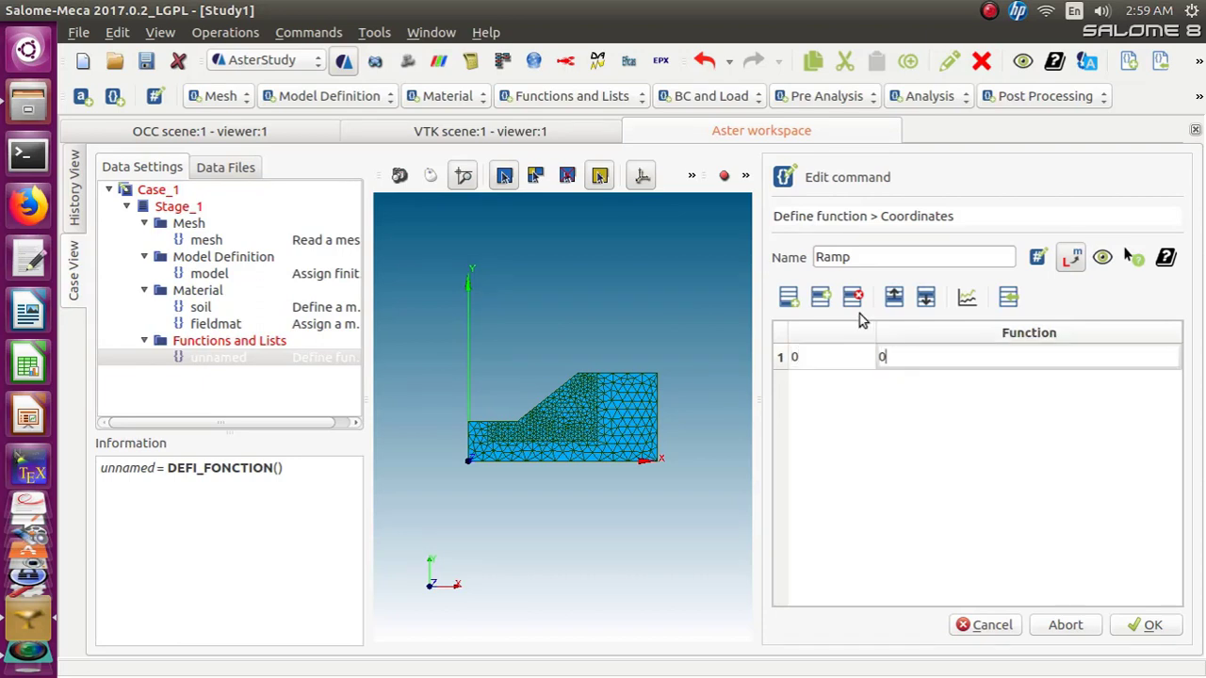
left_click(793, 305)
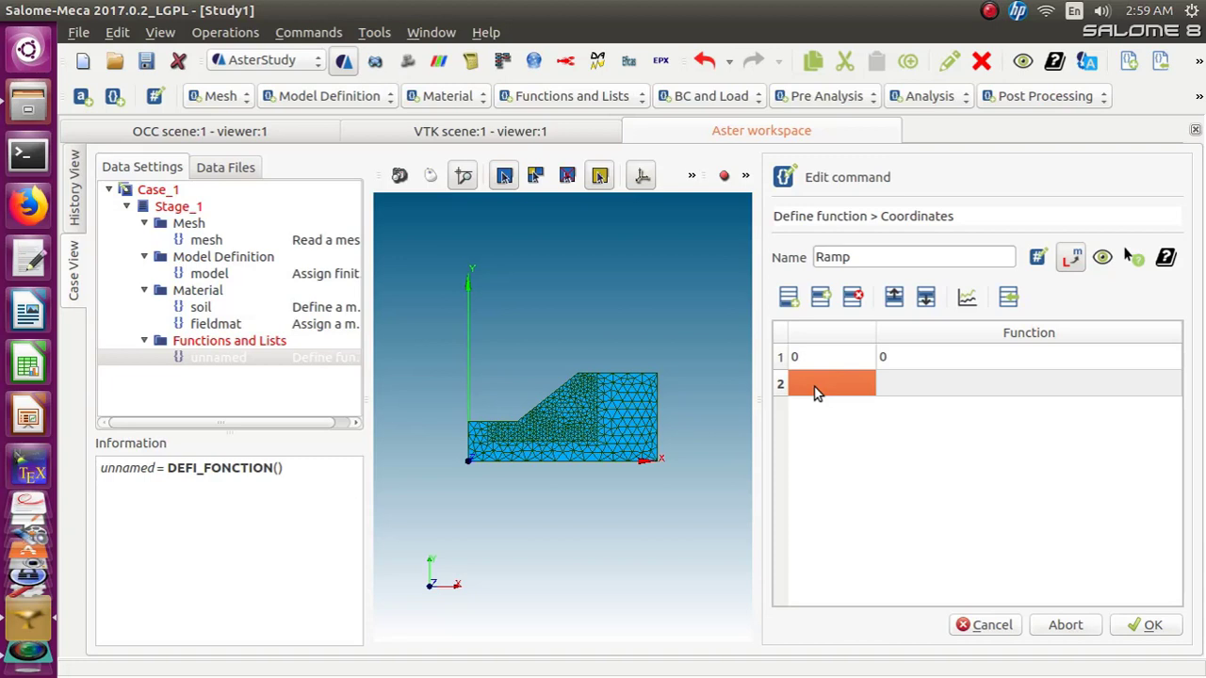
double_click(816, 391)
type("20")
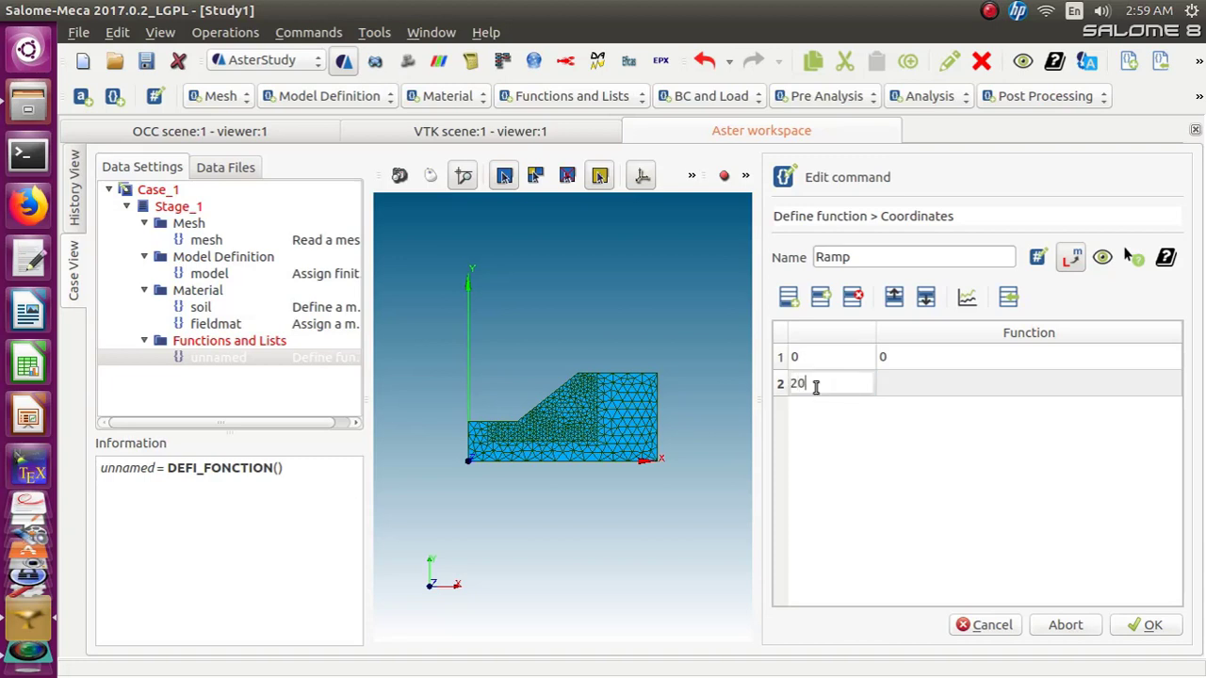
left_click(884, 386)
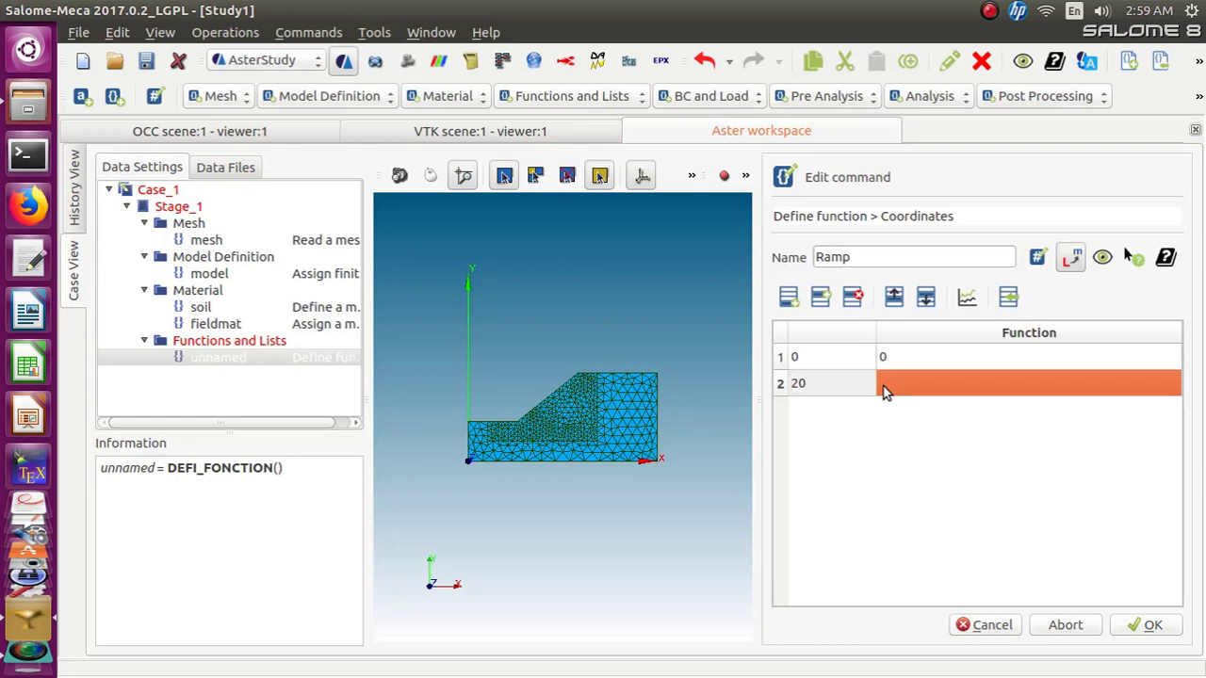
double_click(885, 391)
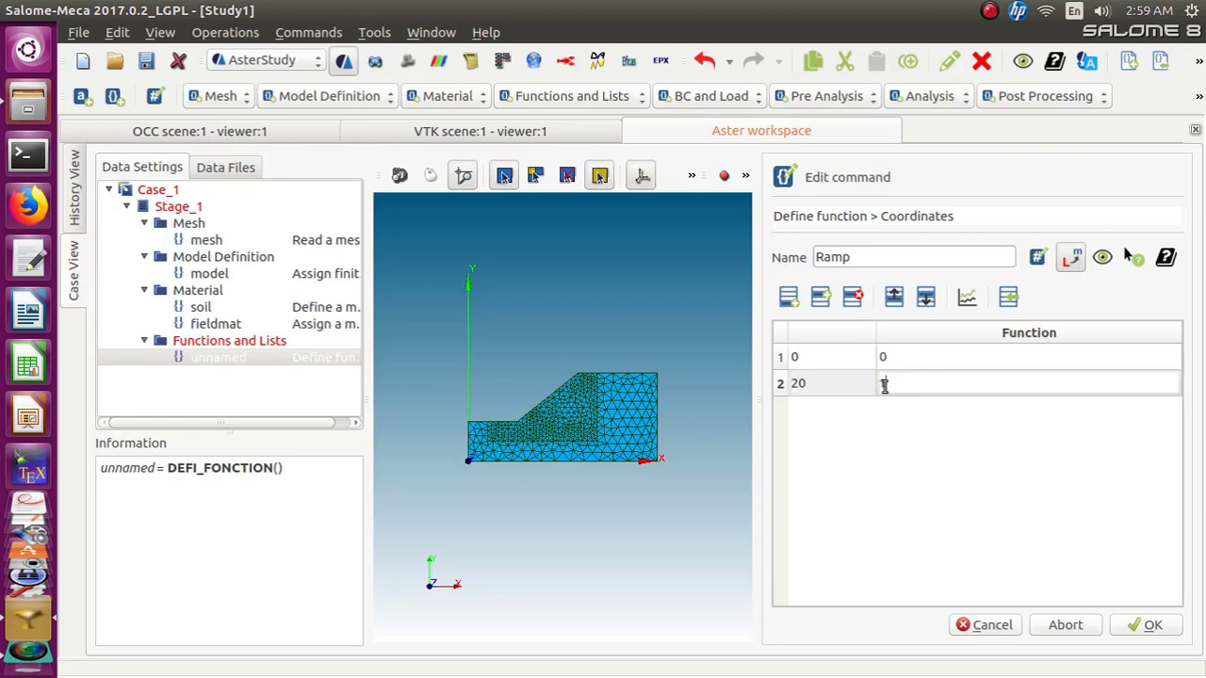
type("1.0")
left_click(1124, 629)
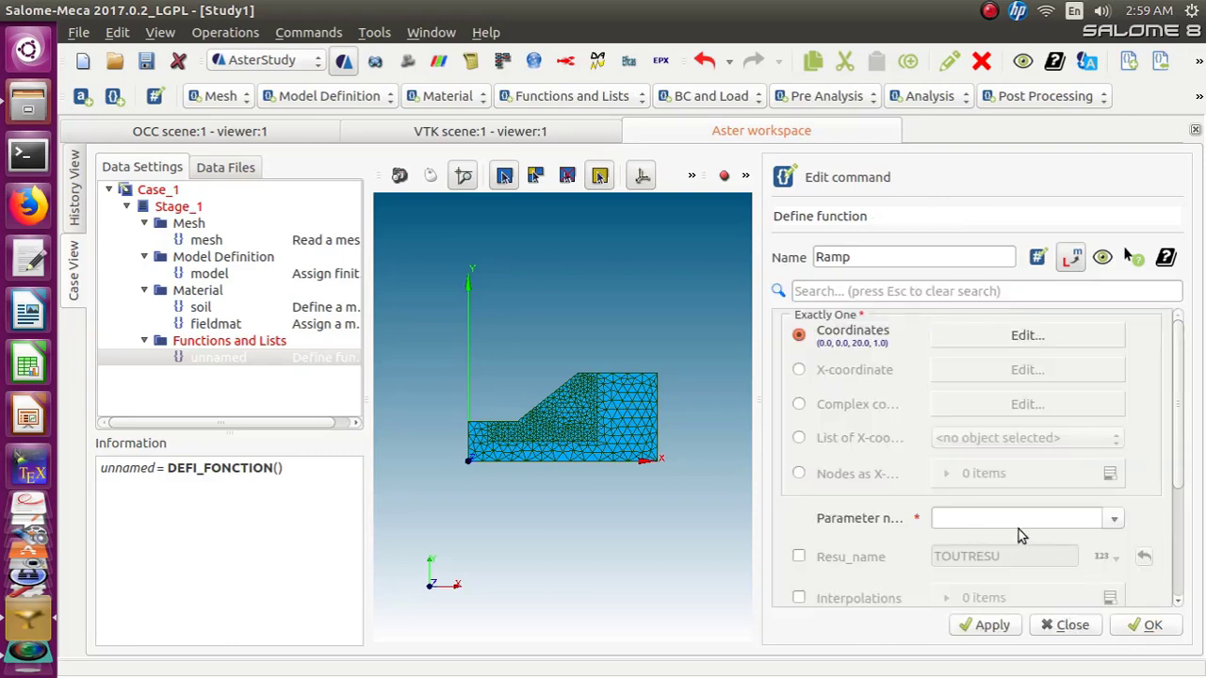
Set Ramp's parameter name to Time and confirm the function
left_click(1112, 526)
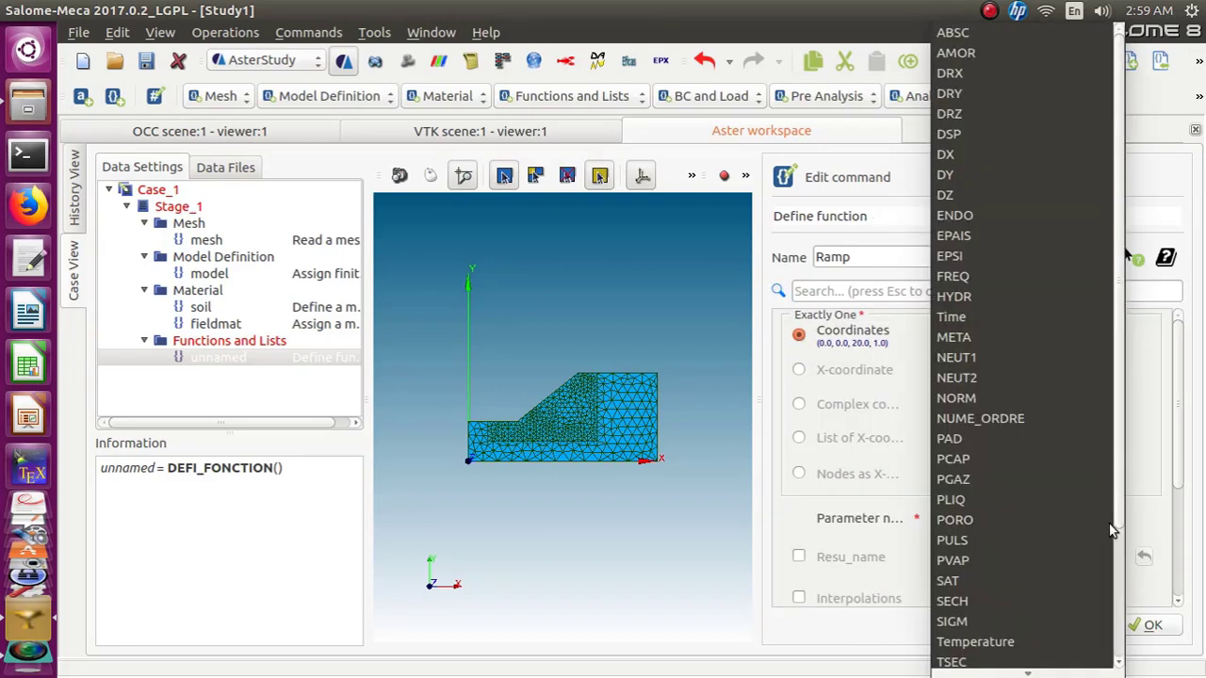
scroll(1026, 518, "down", 2)
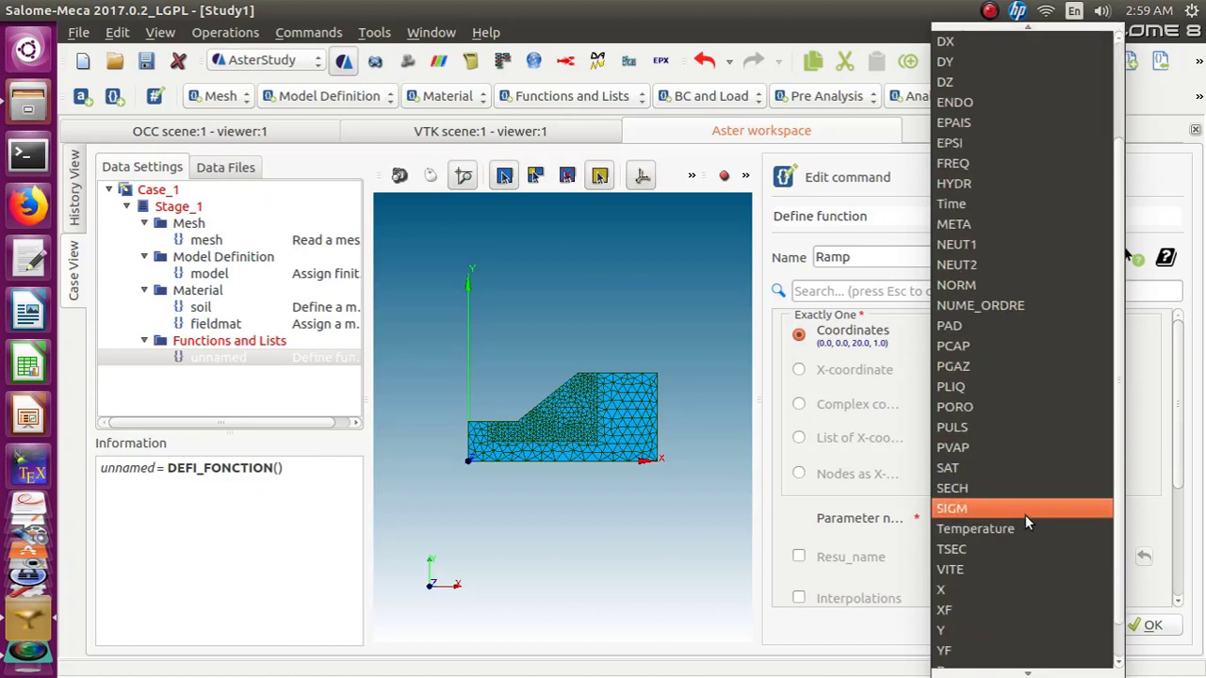
scroll(1027, 523, "up", 2)
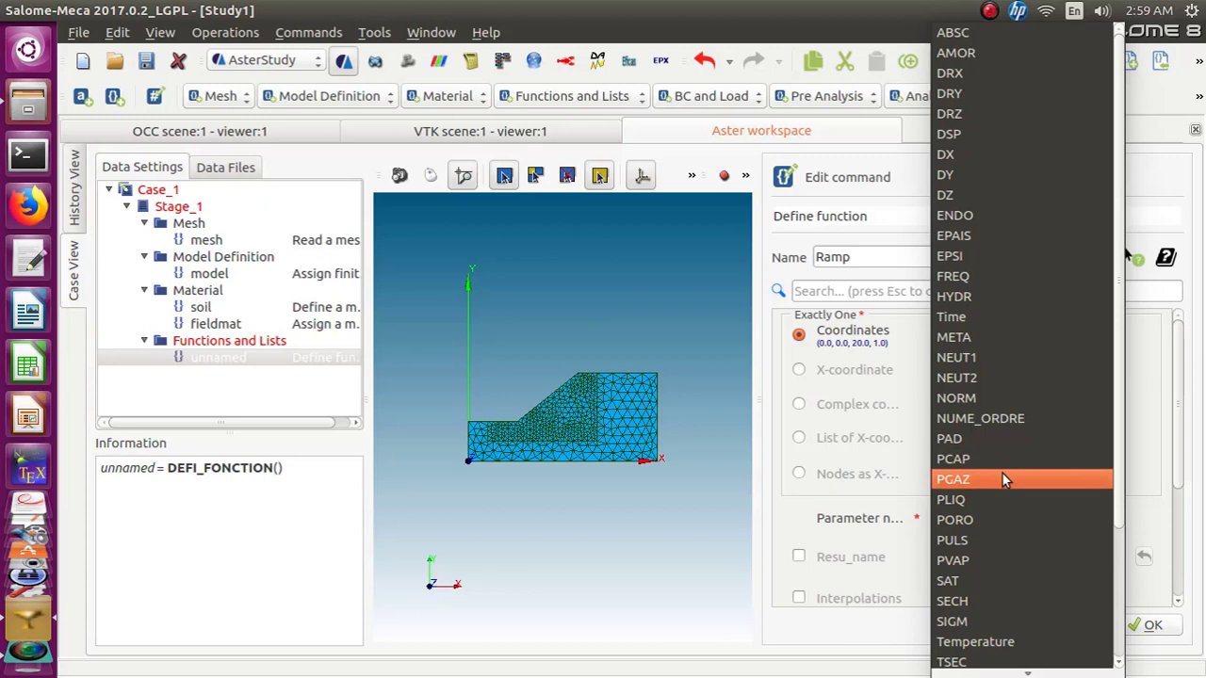
left_click(968, 319)
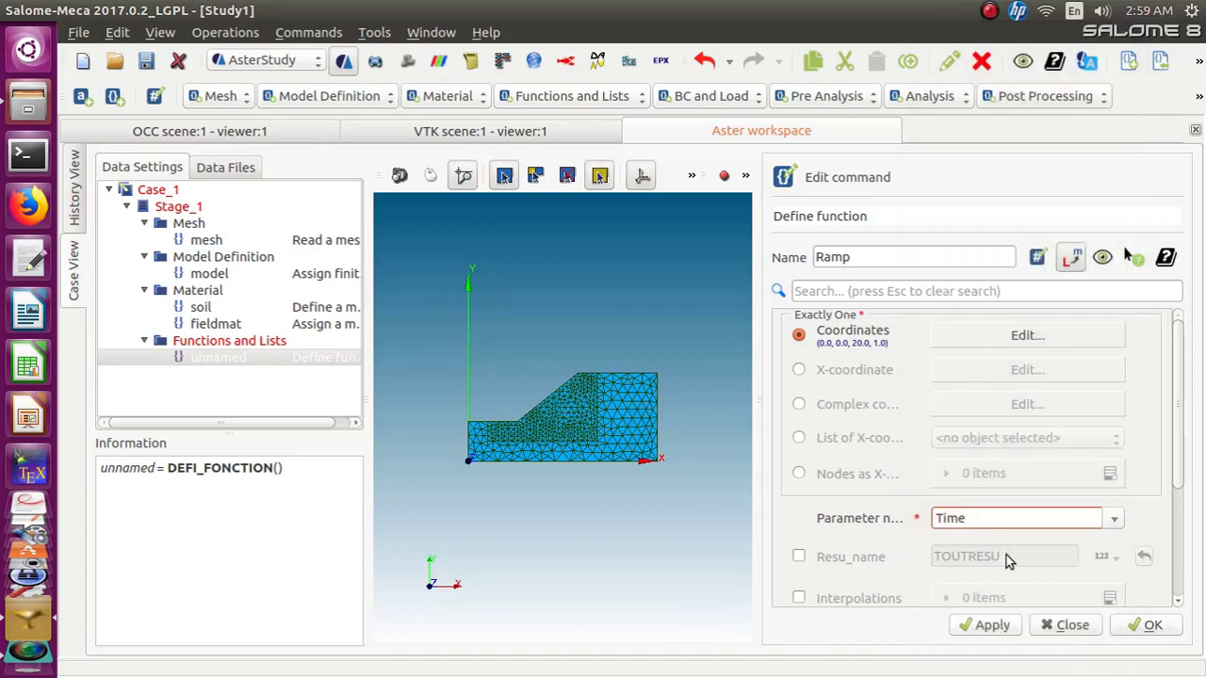
left_click(1149, 625)
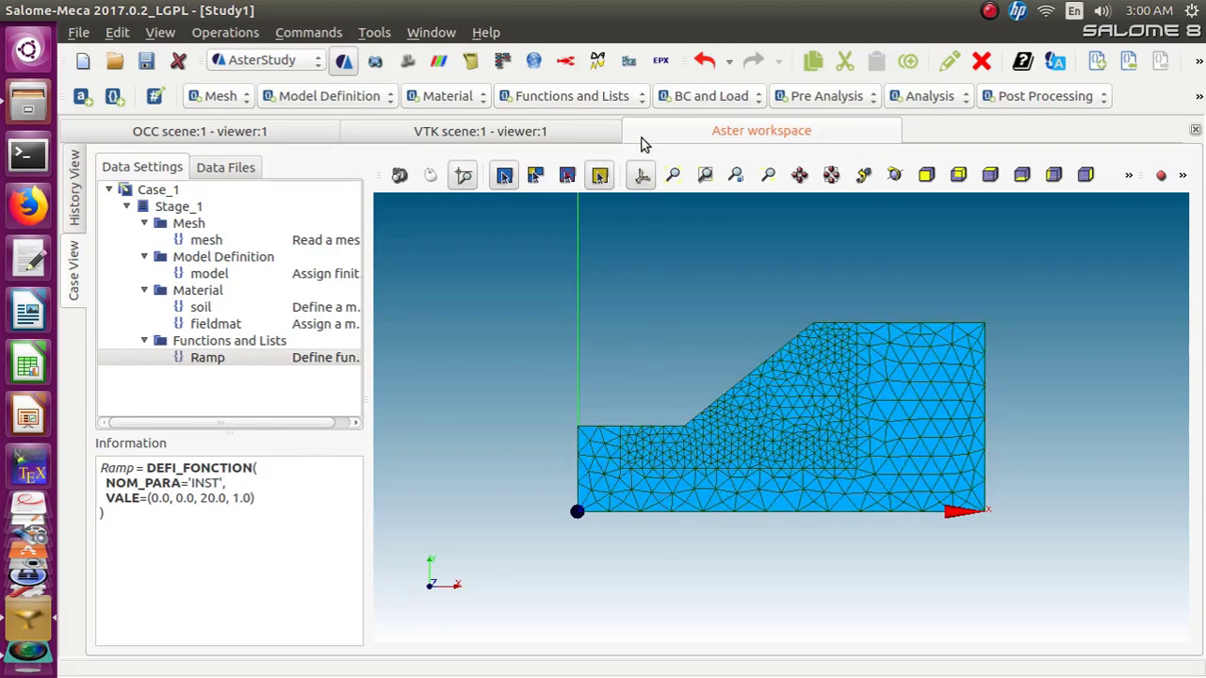
Add a DEFI_LIST_REEL command from the functions and lists commands
left_click(641, 97)
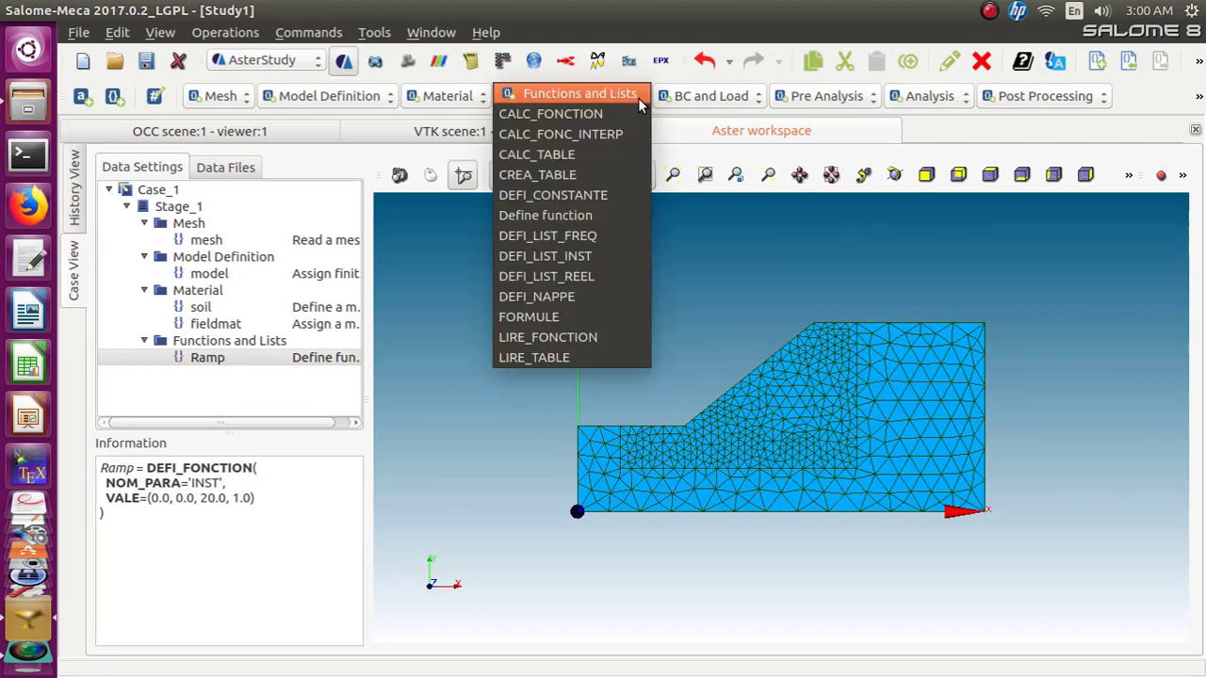
left_click(609, 277)
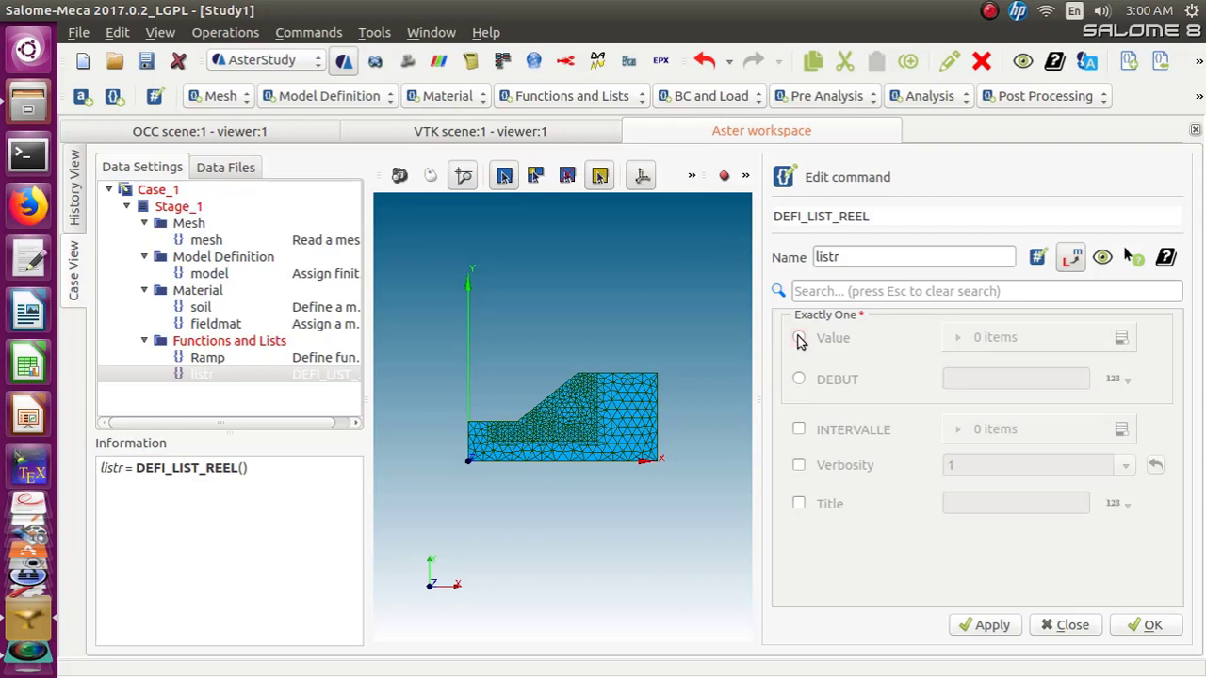
left_click(799, 339)
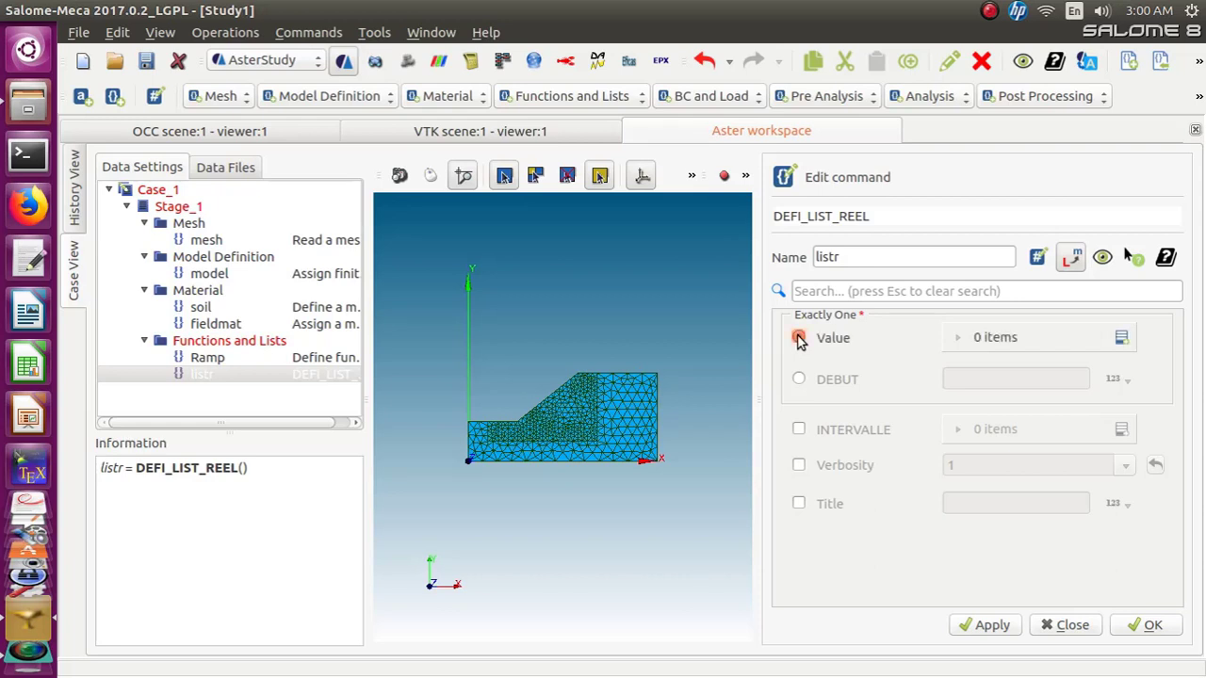
left_click(1121, 338)
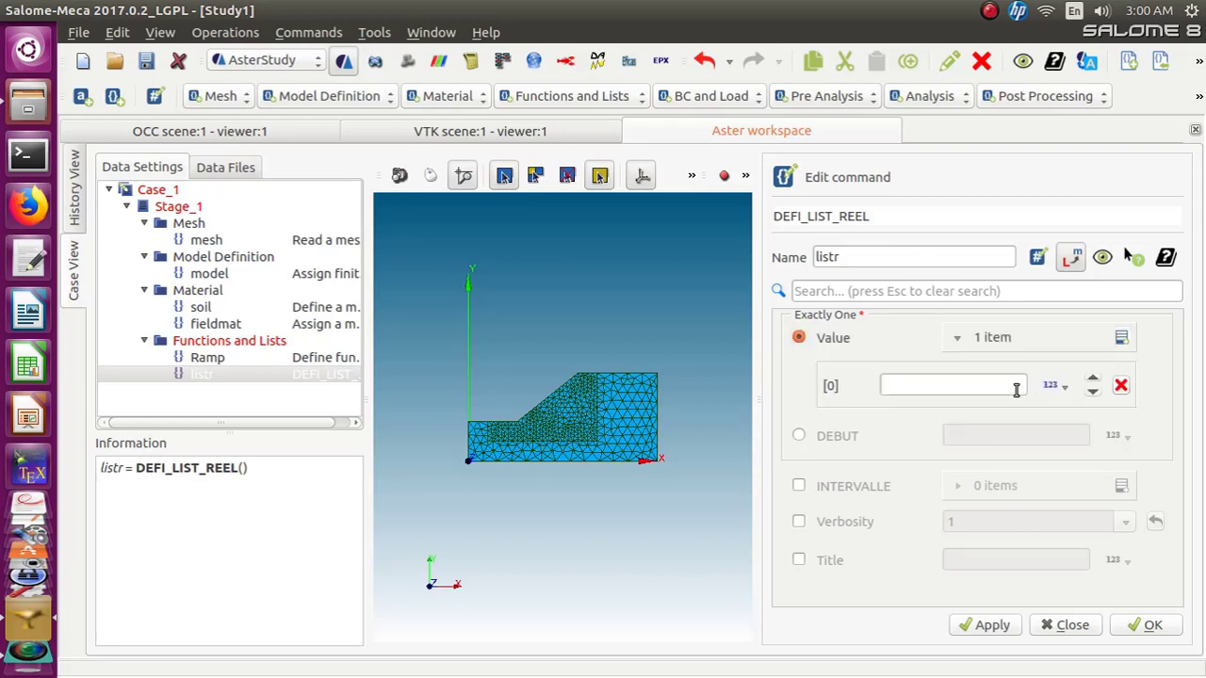
left_click(1016, 391)
left_click(1121, 387)
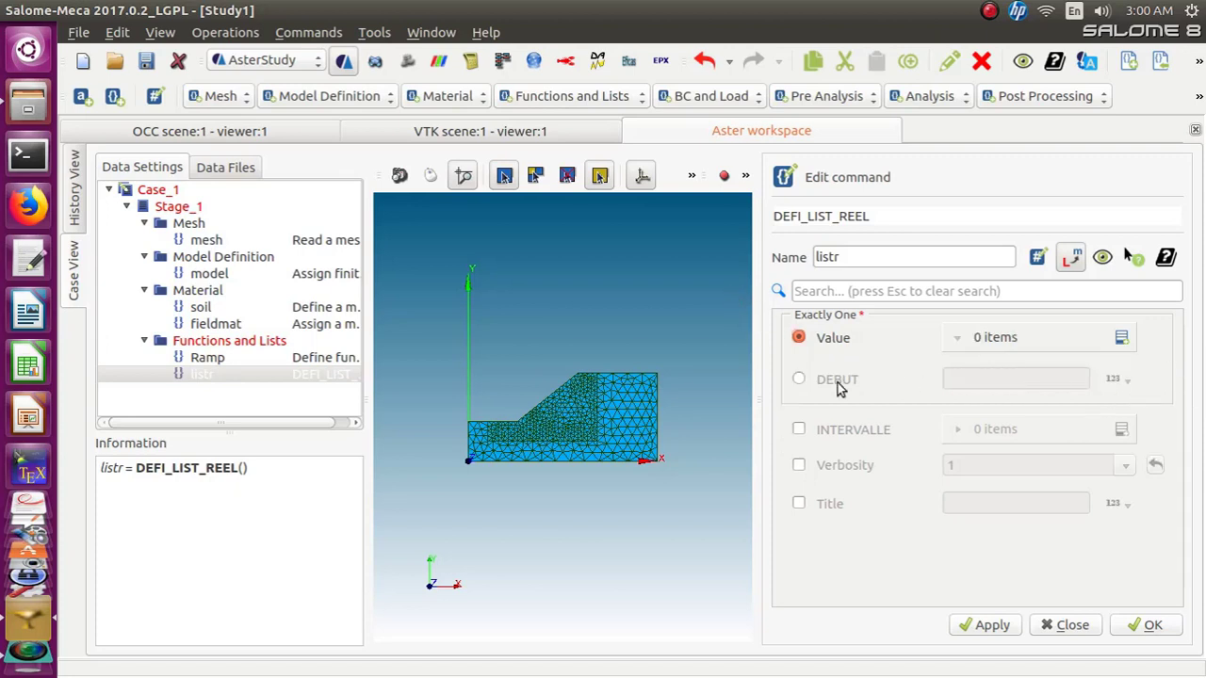
Choose the DEBUT option and set the list's start value to 0.0
left_click(798, 379)
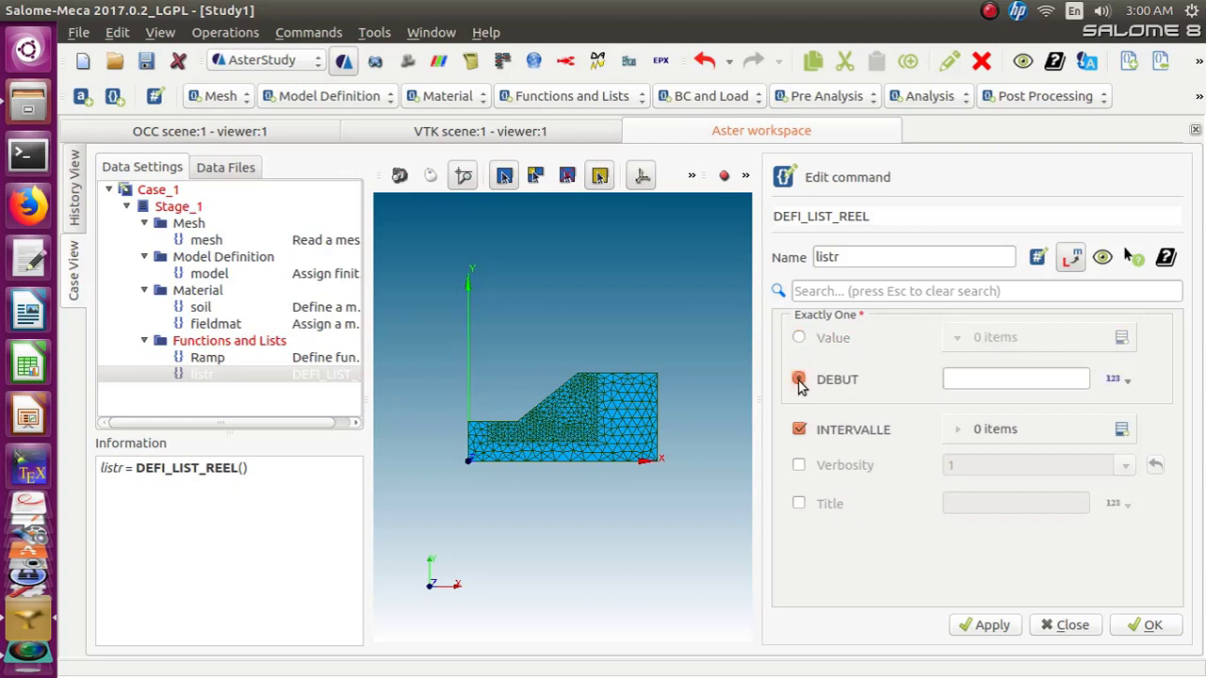
left_click(998, 382)
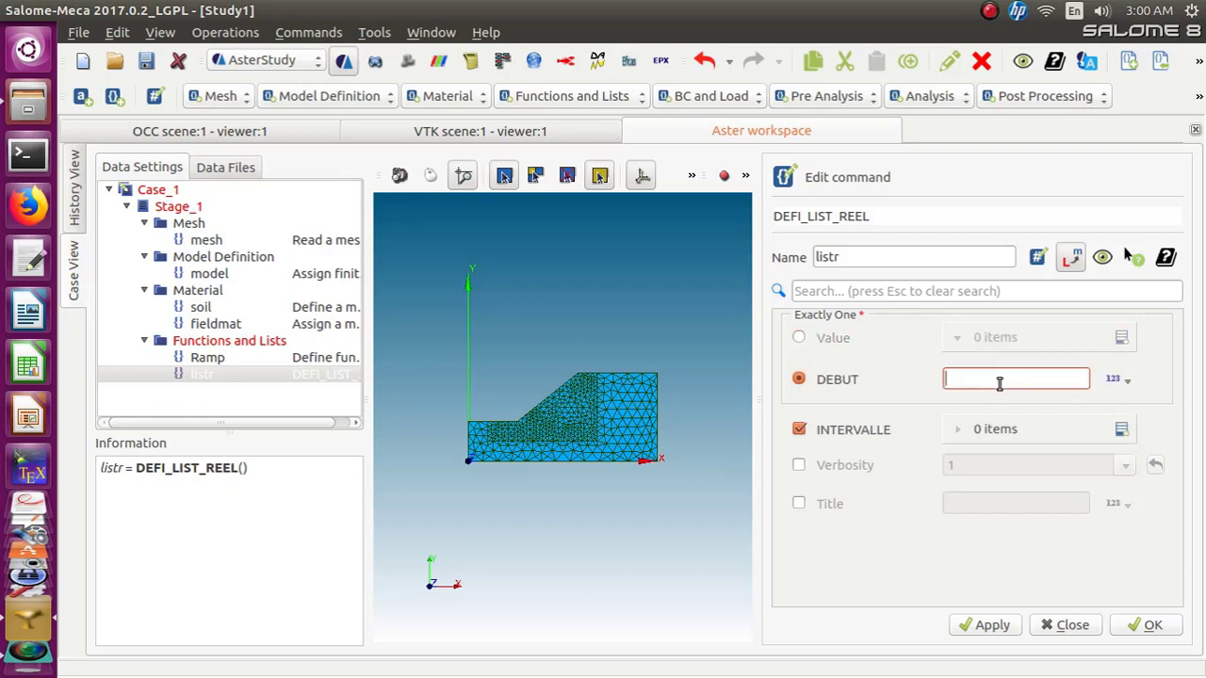
type("0.0")
Add a first INTERVALLE entry with JUSQU_A 5 and PAS 1.0, and confirm it
left_click(1121, 430)
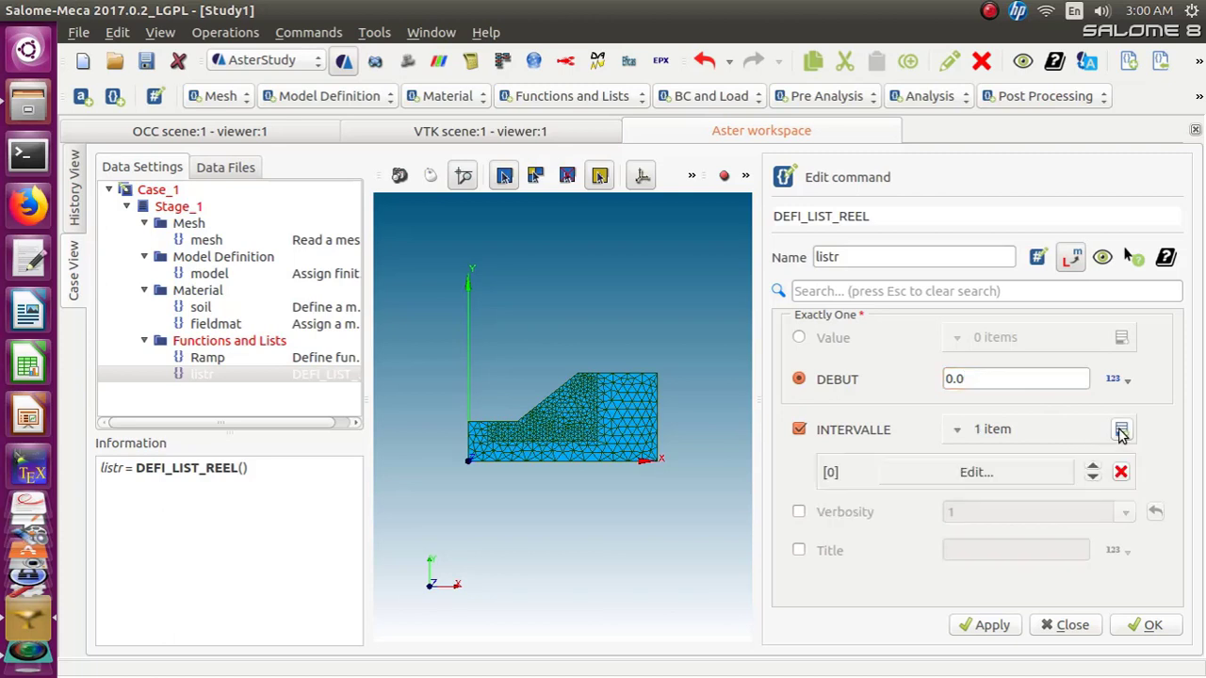
left_click(996, 476)
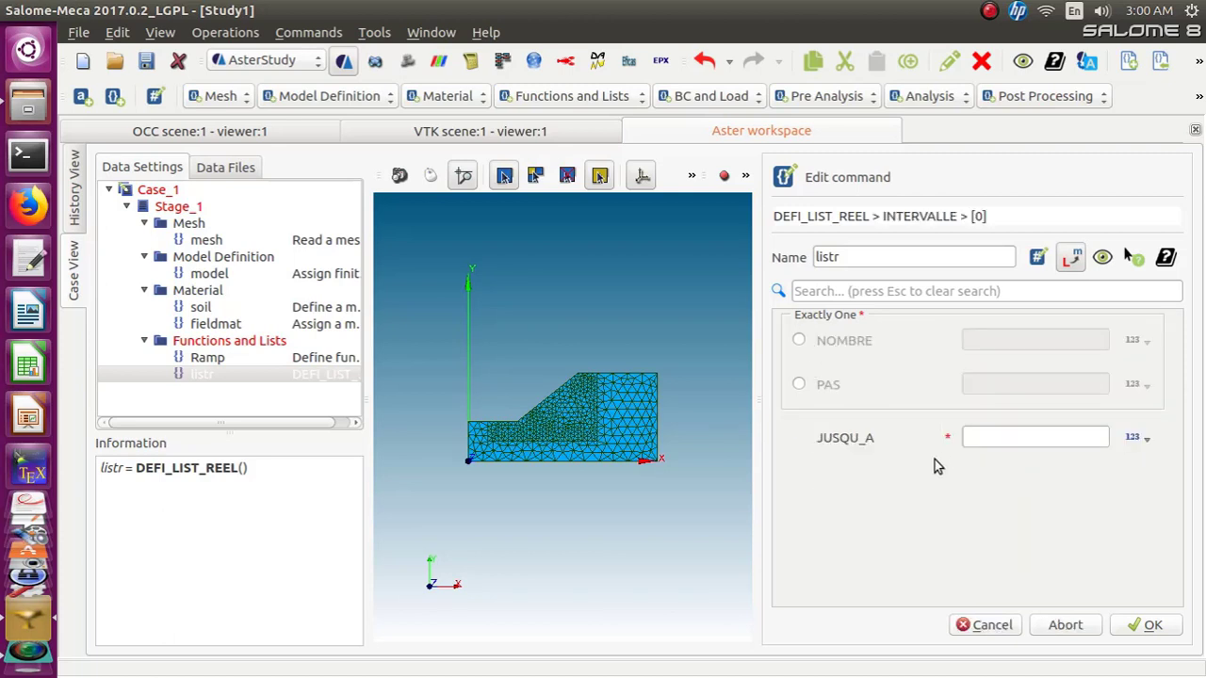
left_click(983, 437)
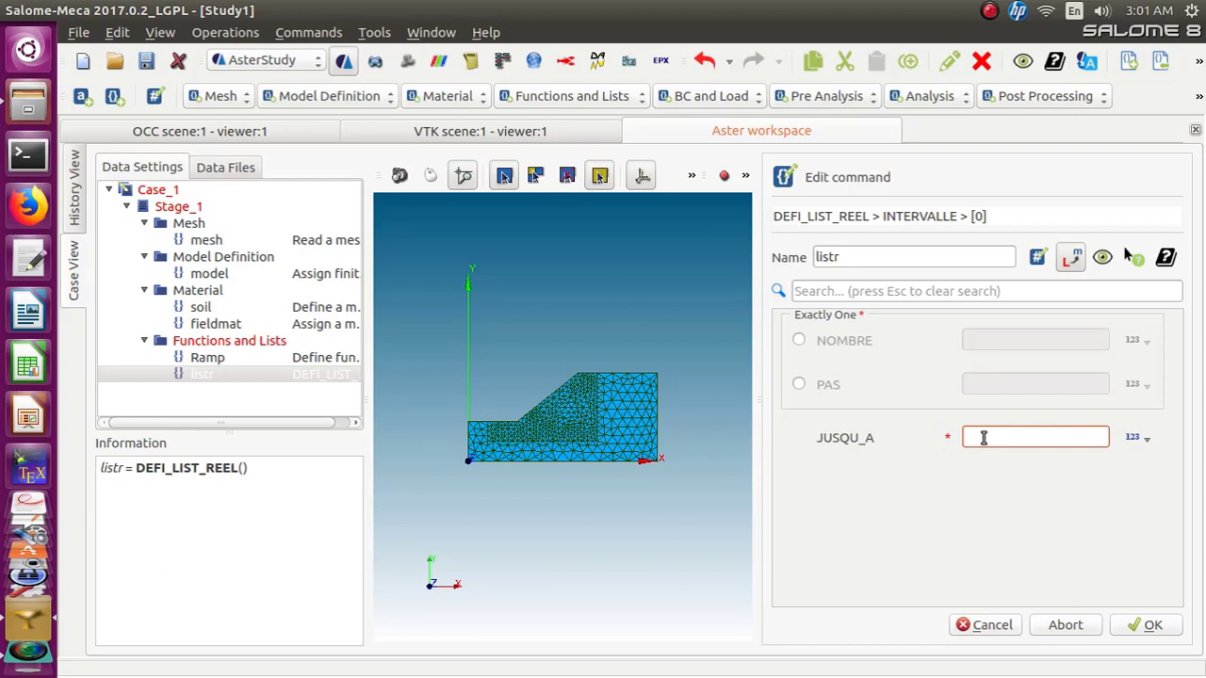
type("5")
left_click(799, 386)
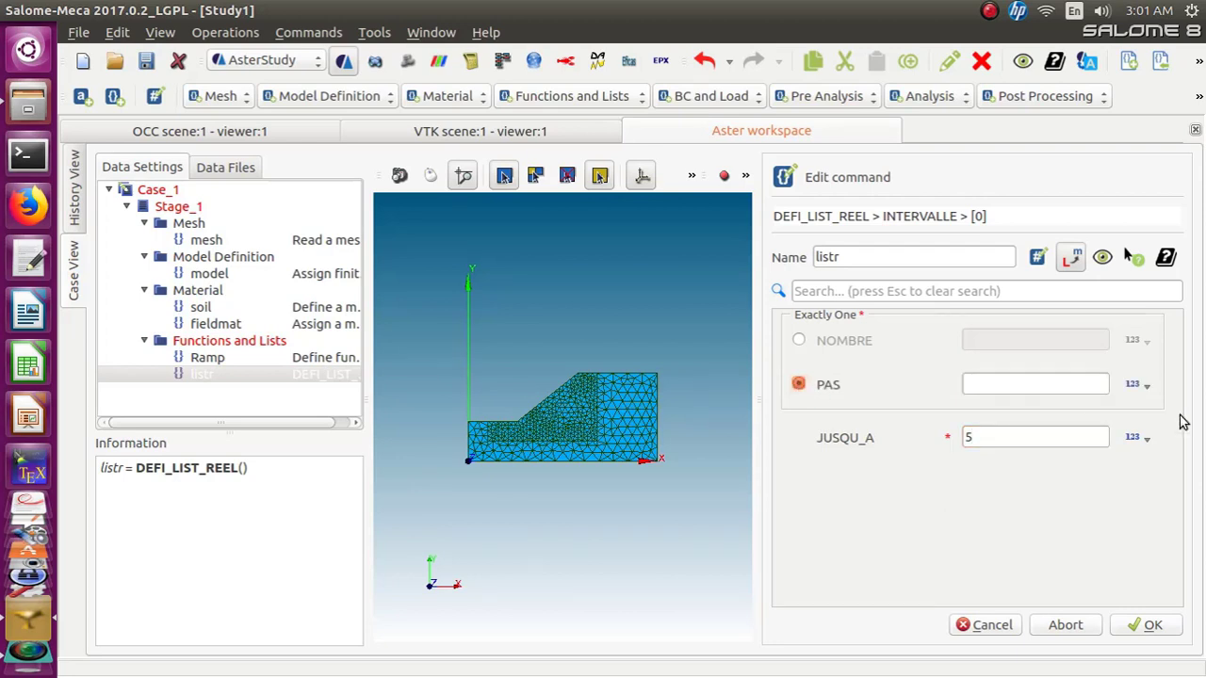
left_click(1022, 380)
type("1")
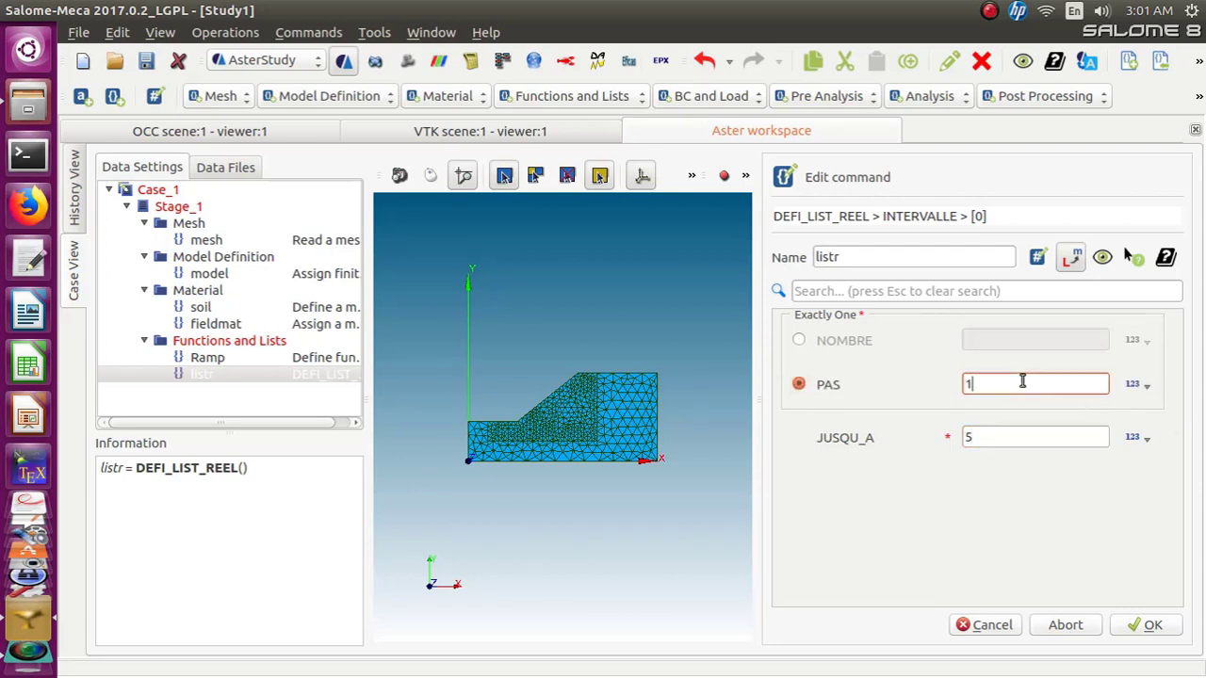
type(".0")
left_click(1149, 627)
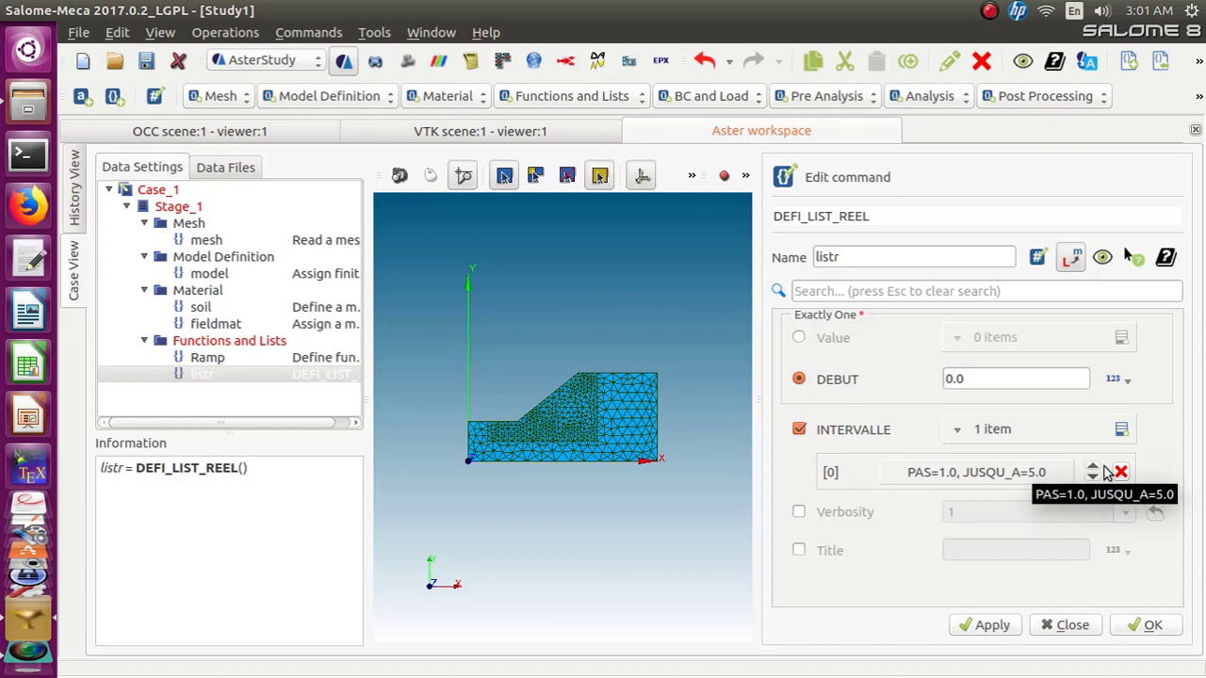
Add a second INTERVALLE entry with JUSQU_A 20 and PAS 0.25, then confirm the entry and the listr command
left_click(1122, 428)
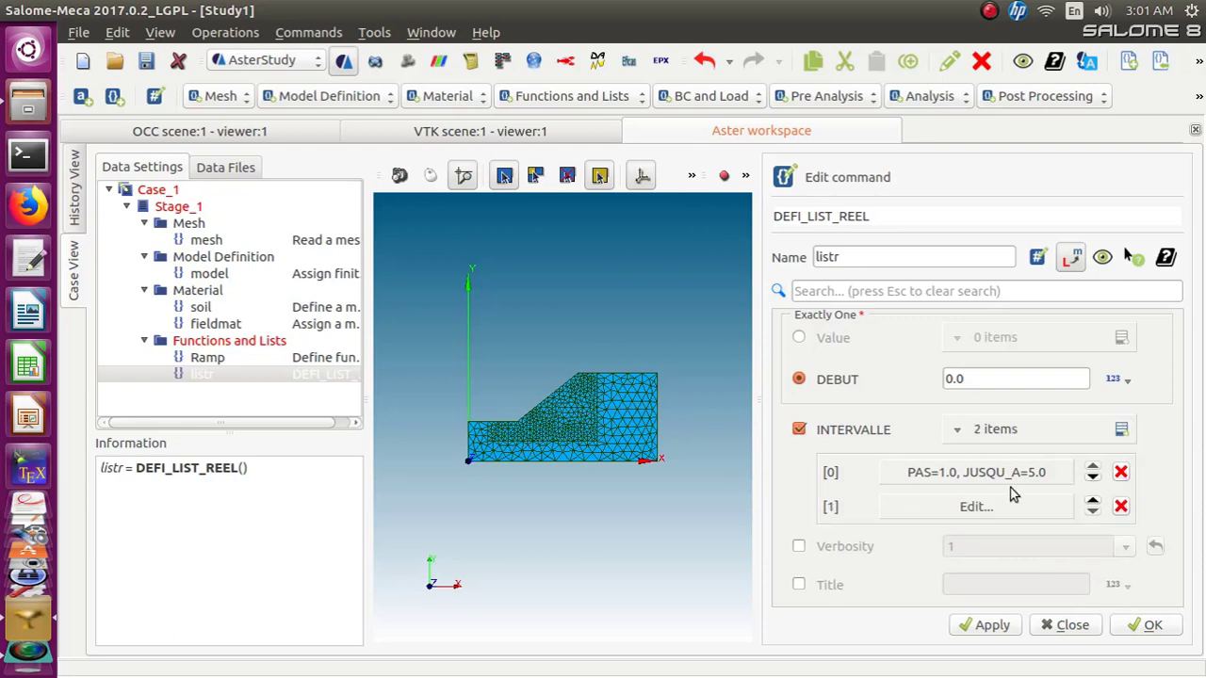
left_click(979, 508)
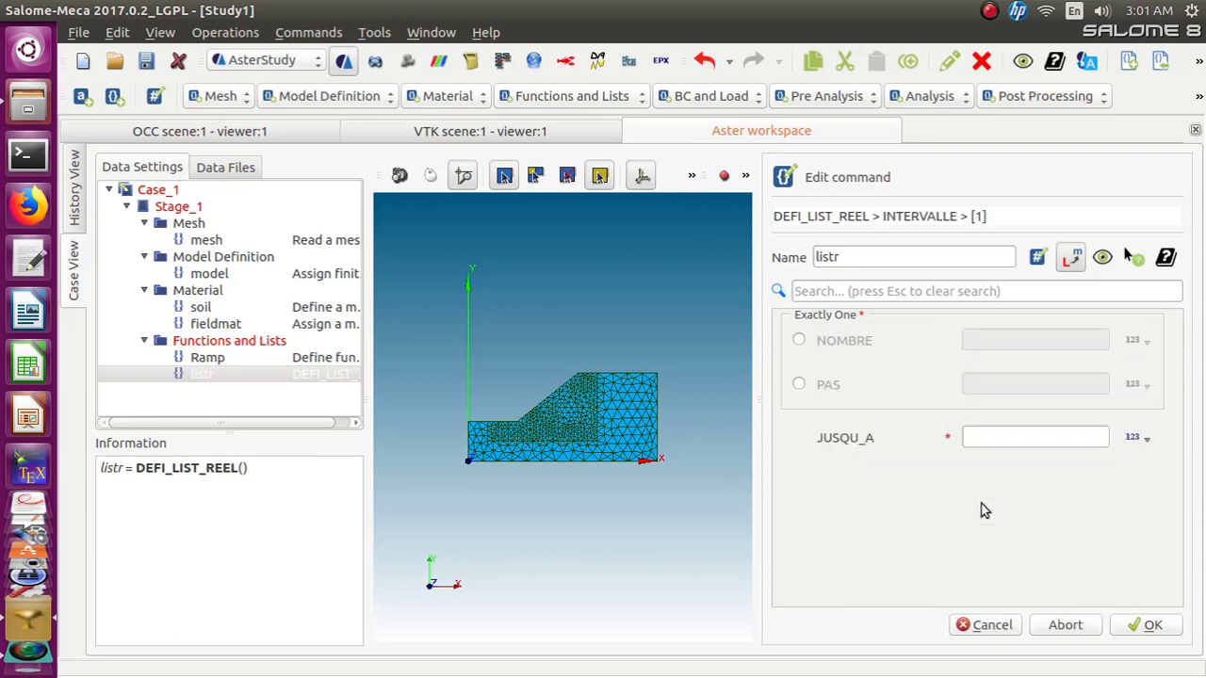
left_click(984, 434)
type("20")
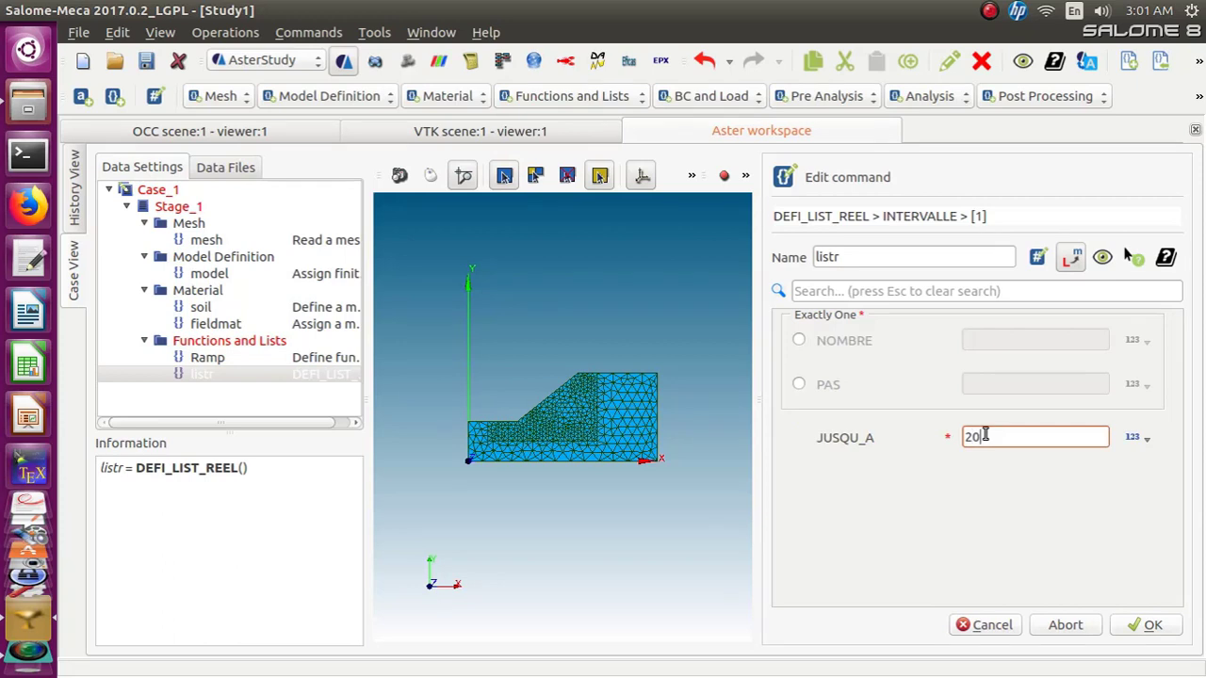
left_click(798, 384)
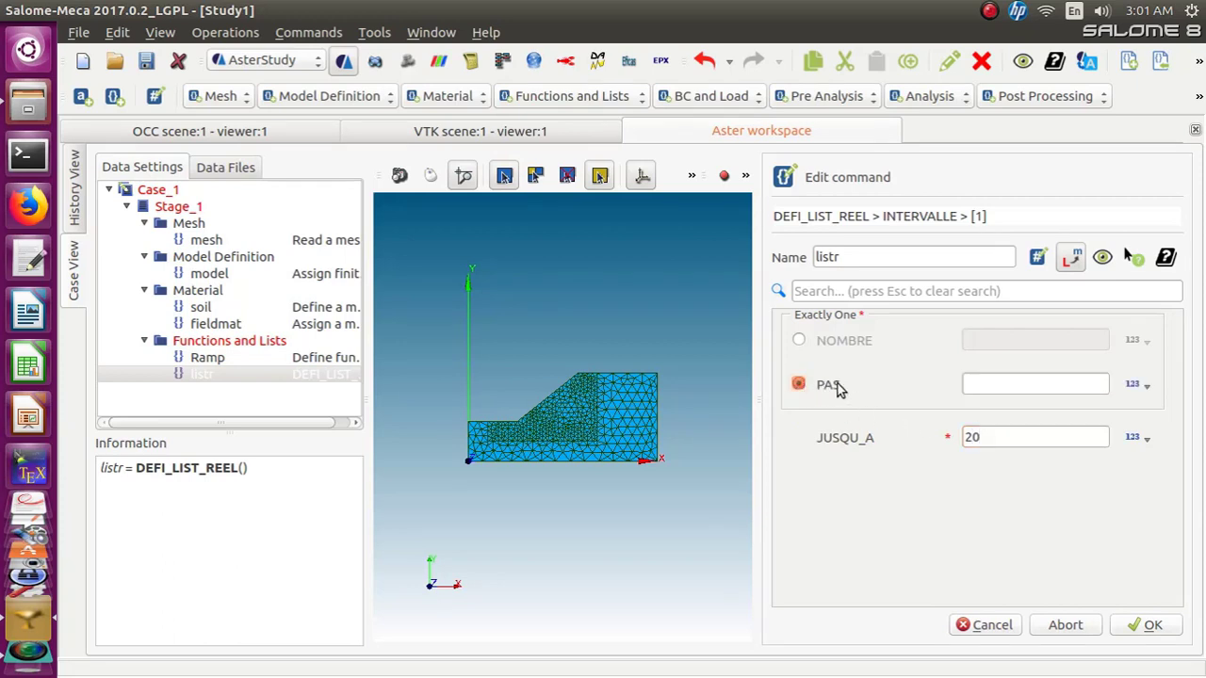
left_click(962, 382)
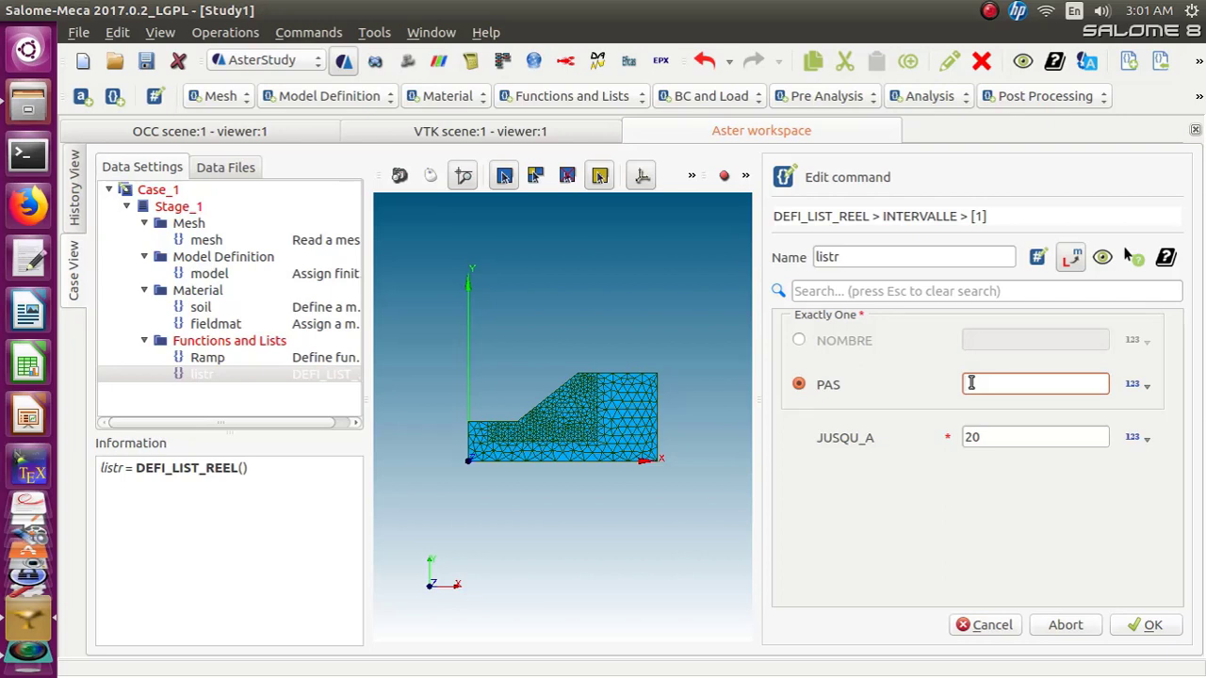
type("0.25")
left_click(1140, 629)
left_click(1140, 628)
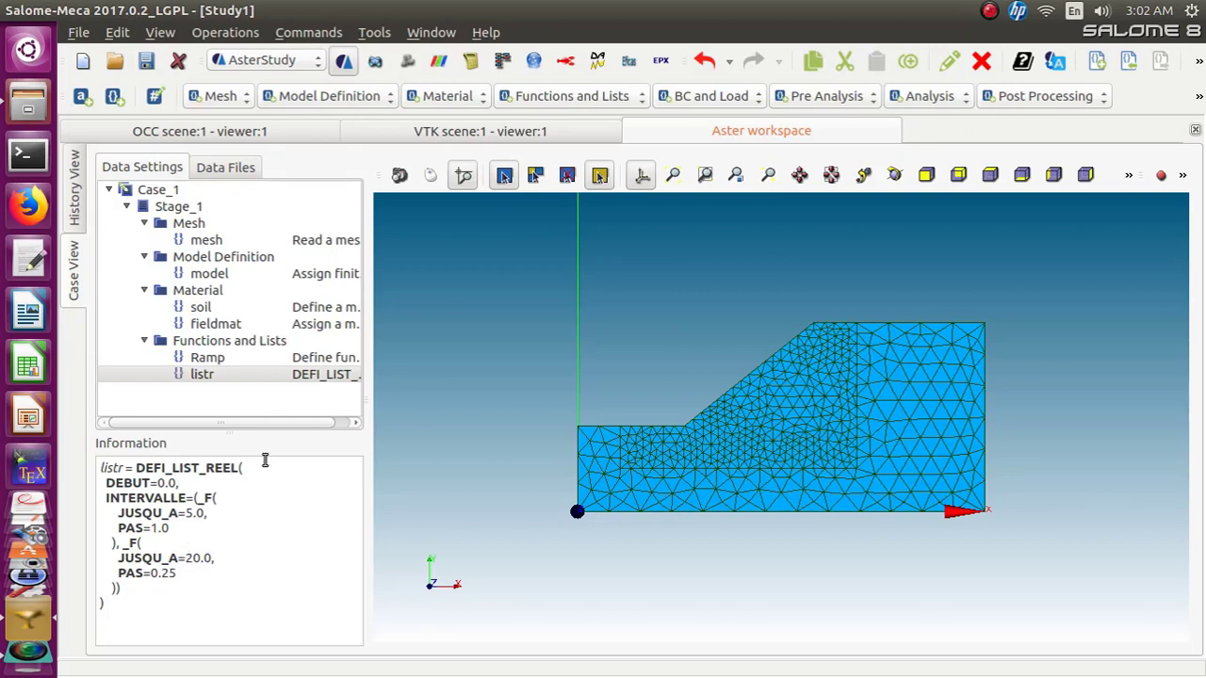
Add a DEFI_LIST_INST command and set its DEFI_LIST to the time step list listr
left_click(645, 105)
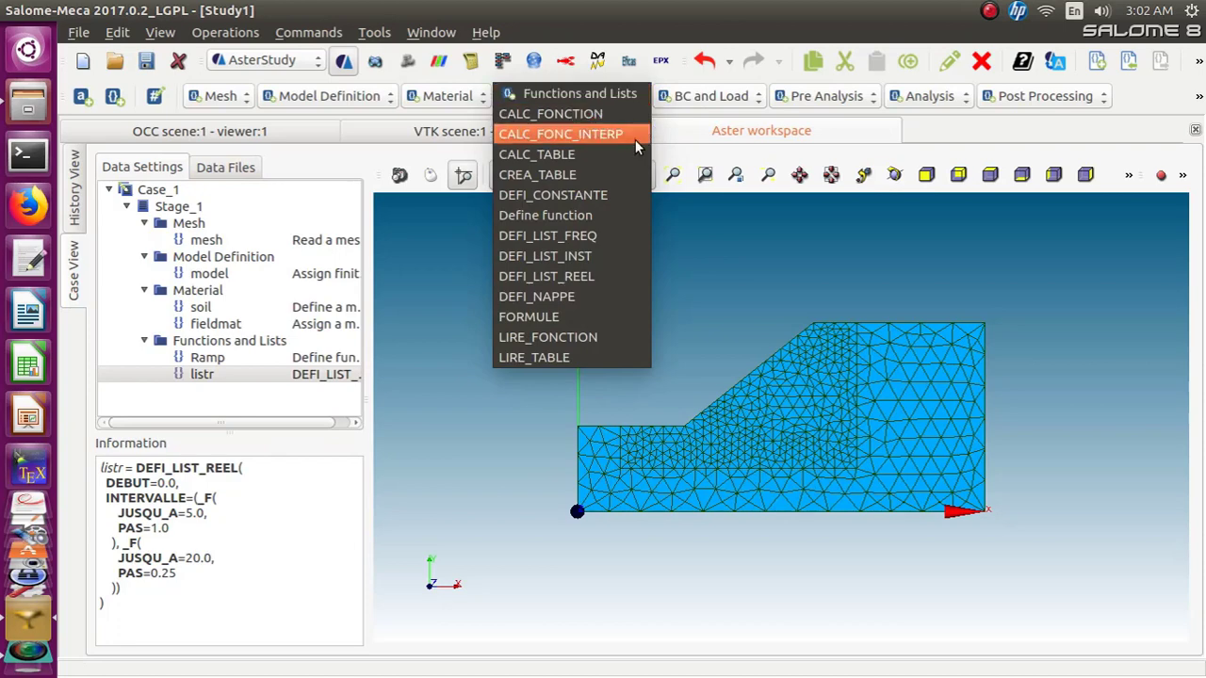
left_click(613, 256)
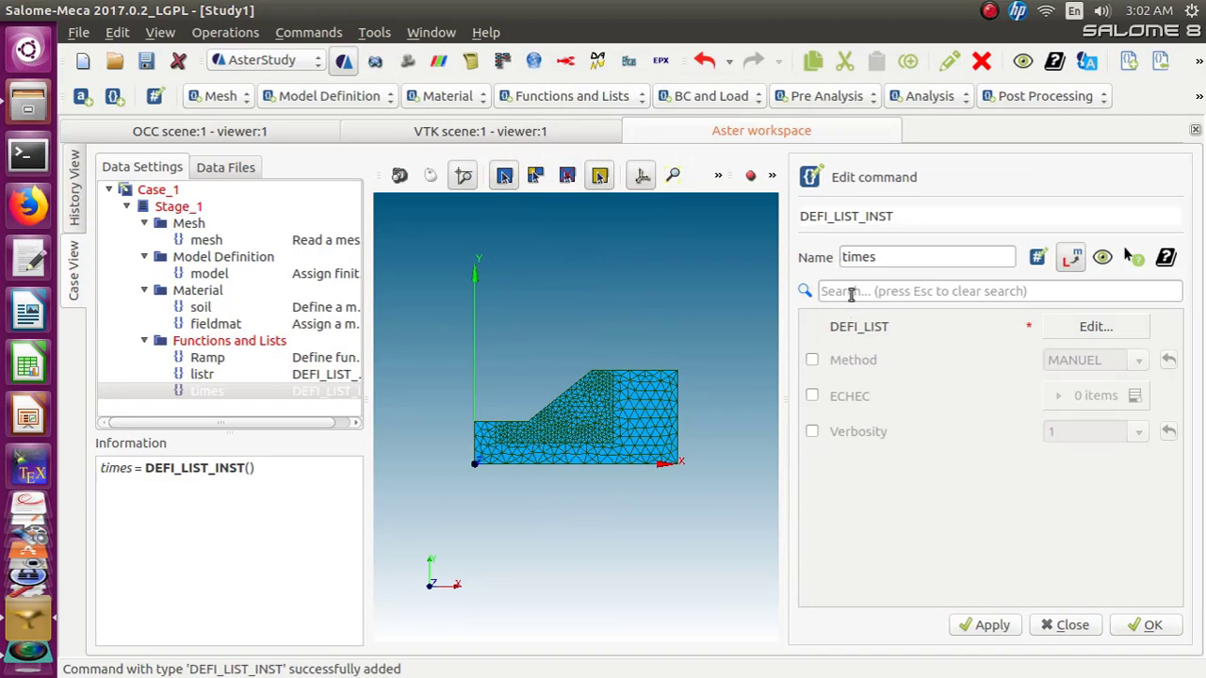
left_click(1088, 327)
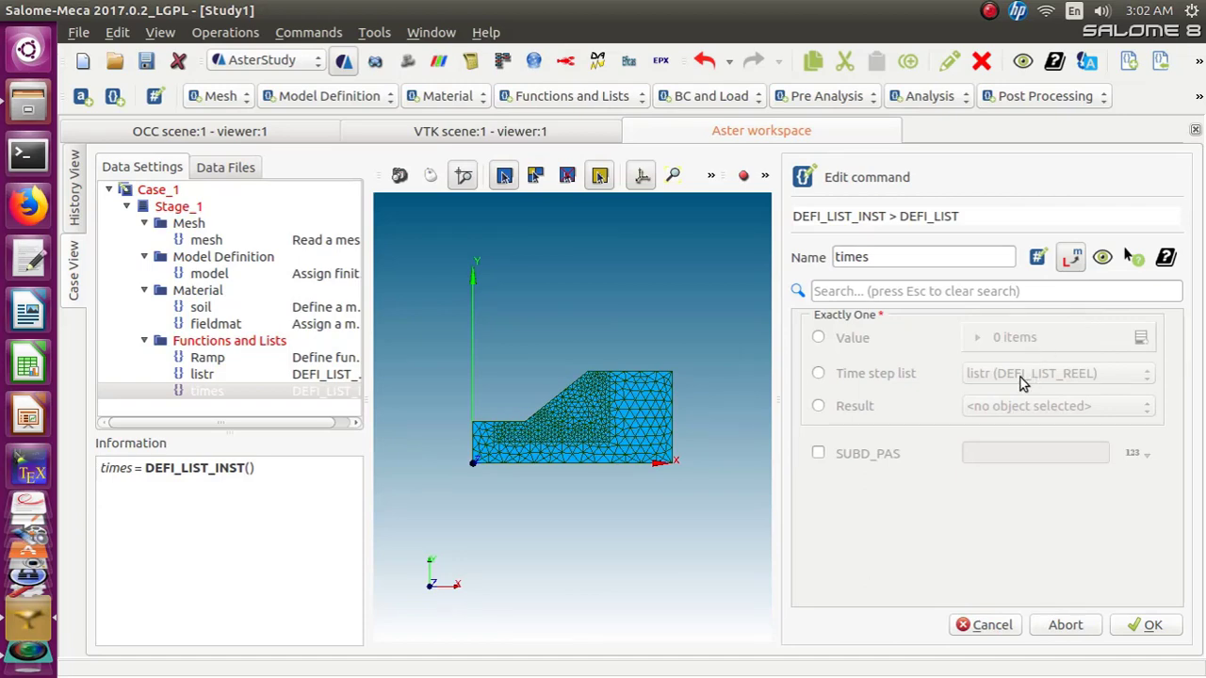
left_click(818, 374)
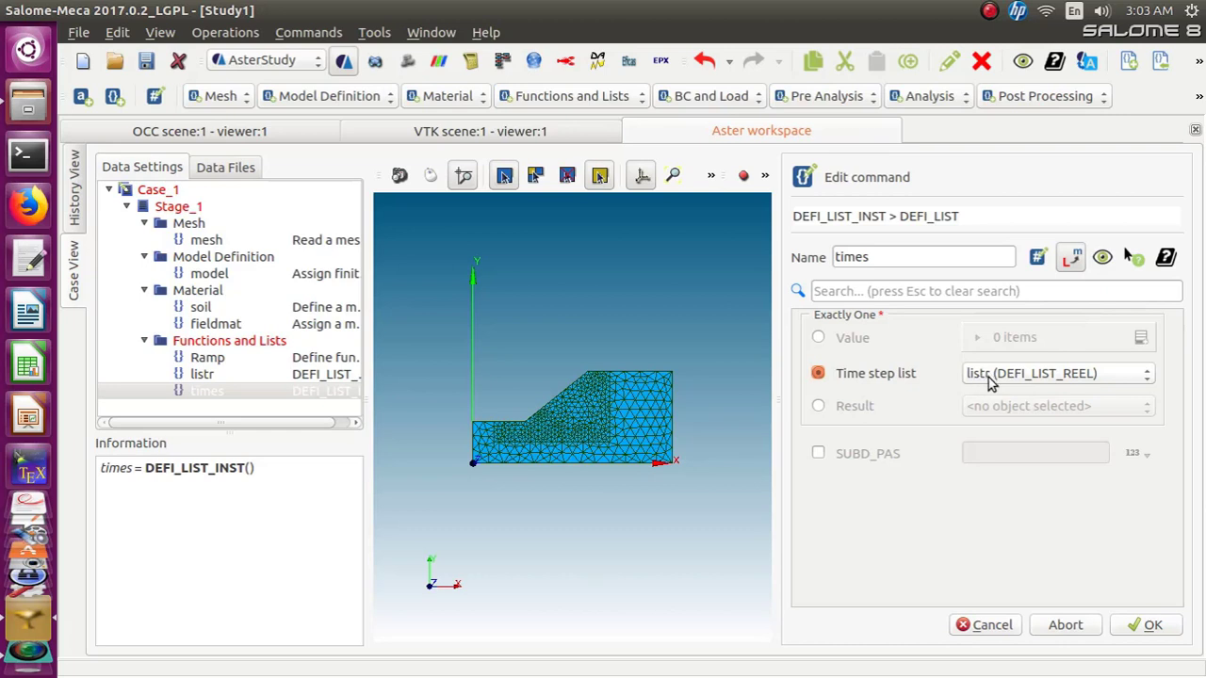
left_click(1133, 631)
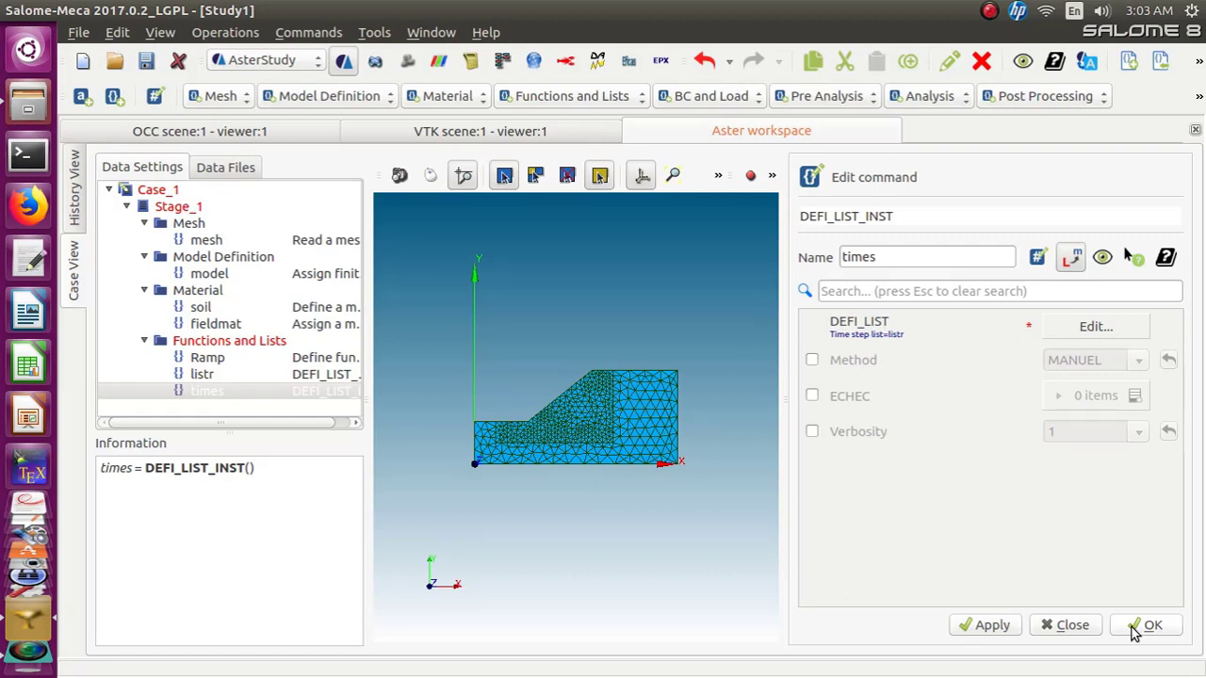
Add an ECHEC entry to the times command, enabling EVENEMENT ERREUR and ACTION DECOUPE
left_click(812, 397)
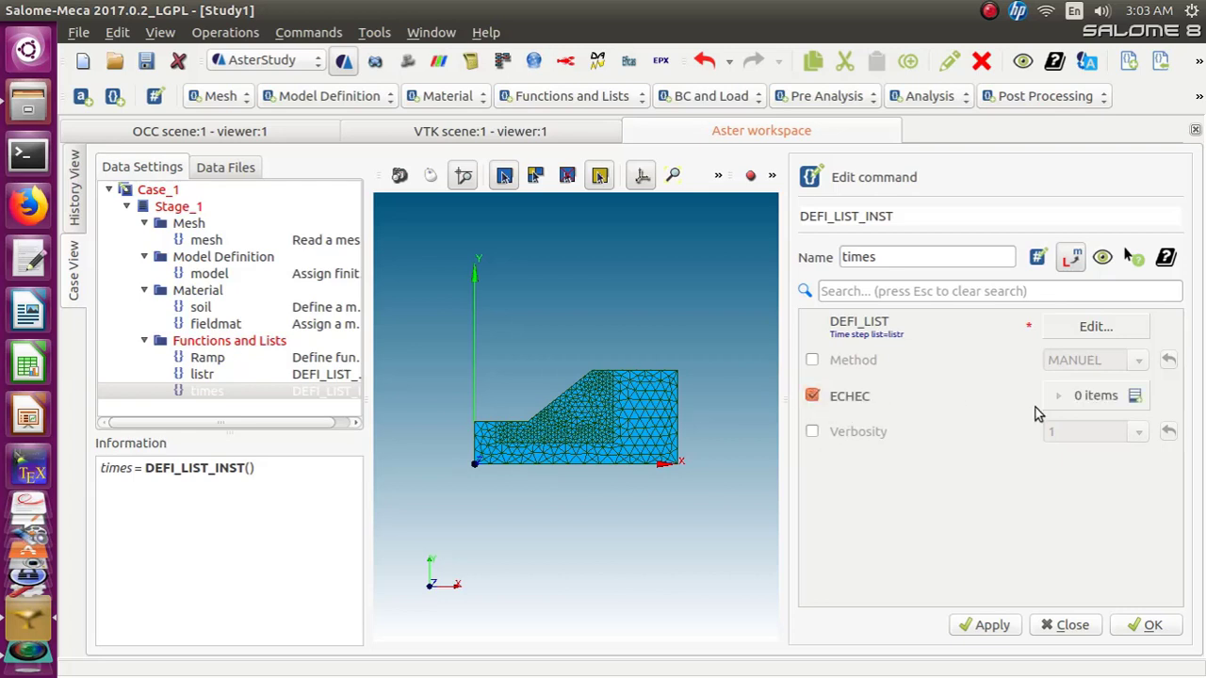
left_click(1134, 397)
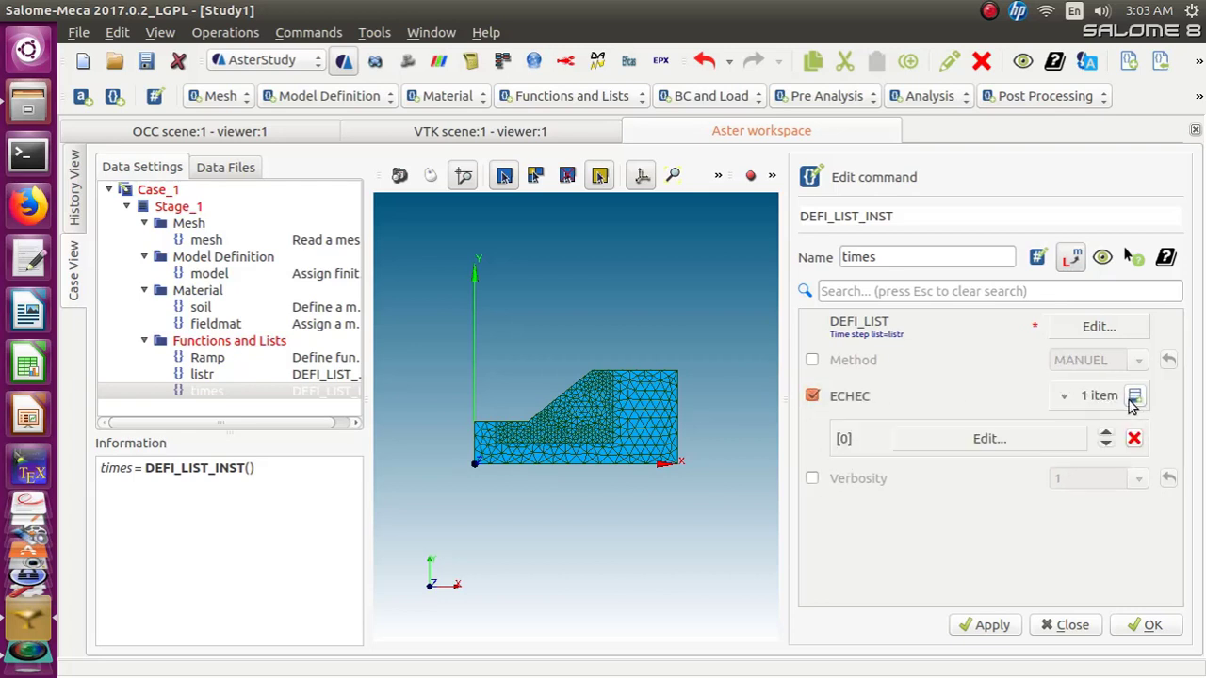
left_click(989, 439)
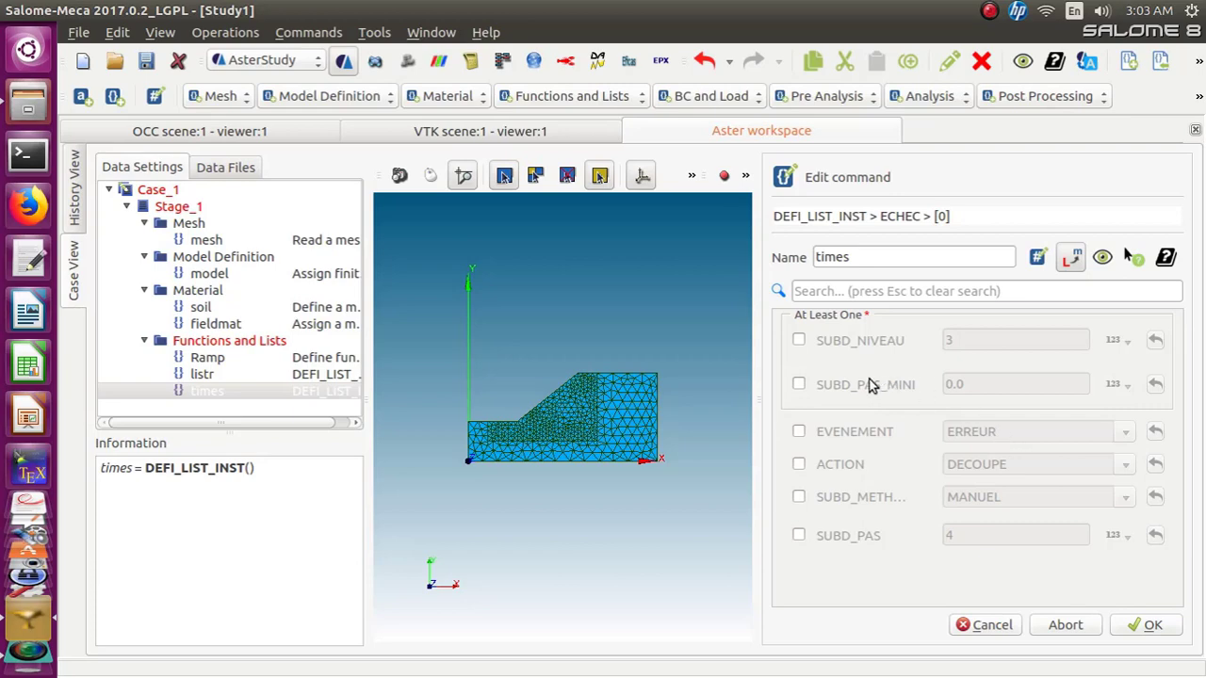
left_click(798, 433)
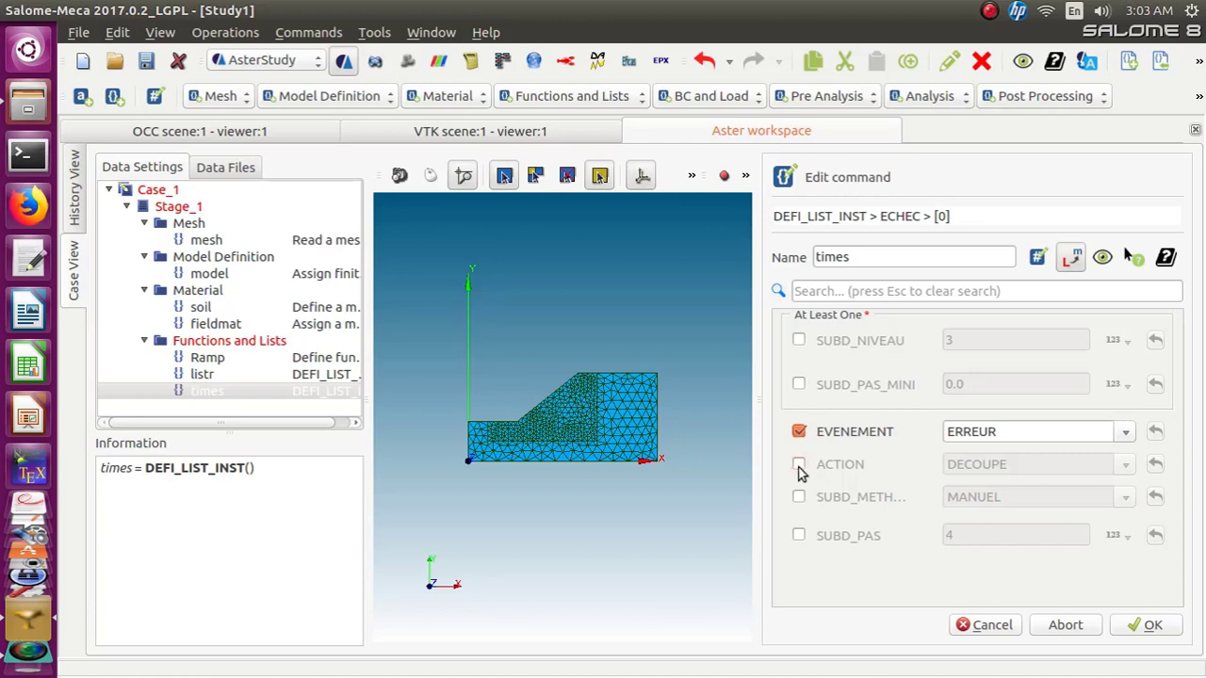
left_click(797, 464)
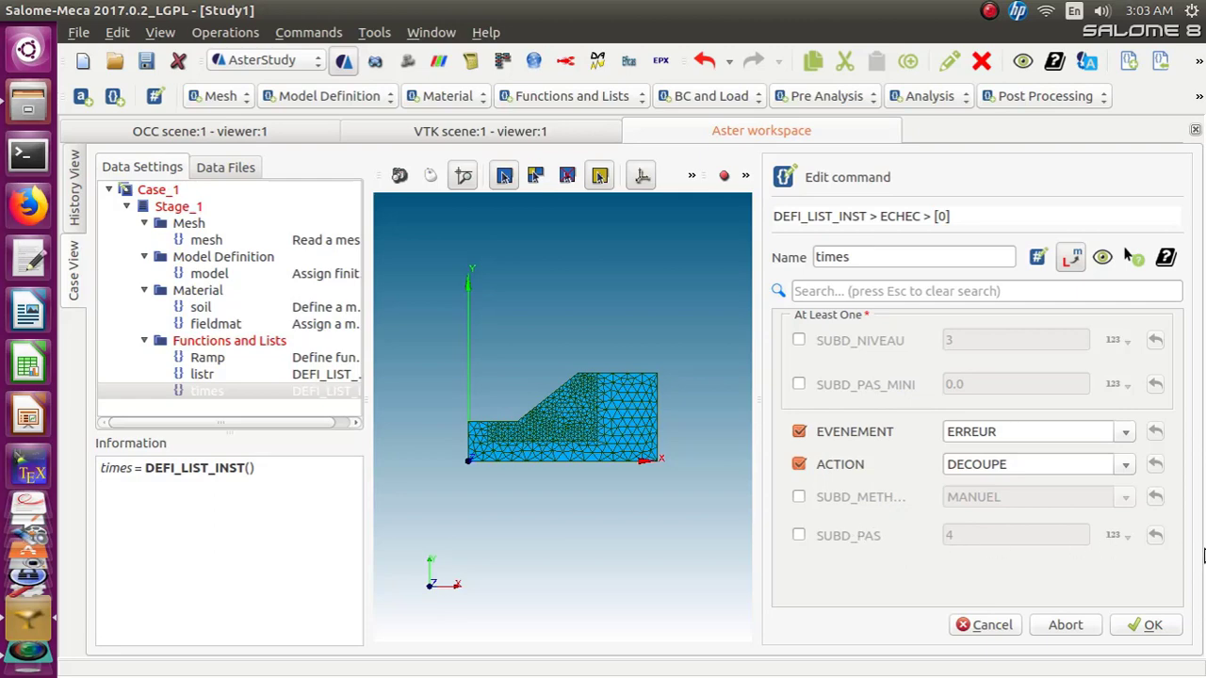
Set the ECHEC entry's SUBD_PAS_MINI to 1e-08, then confirm the entry and the times command
left_click(798, 385)
left_click(975, 383)
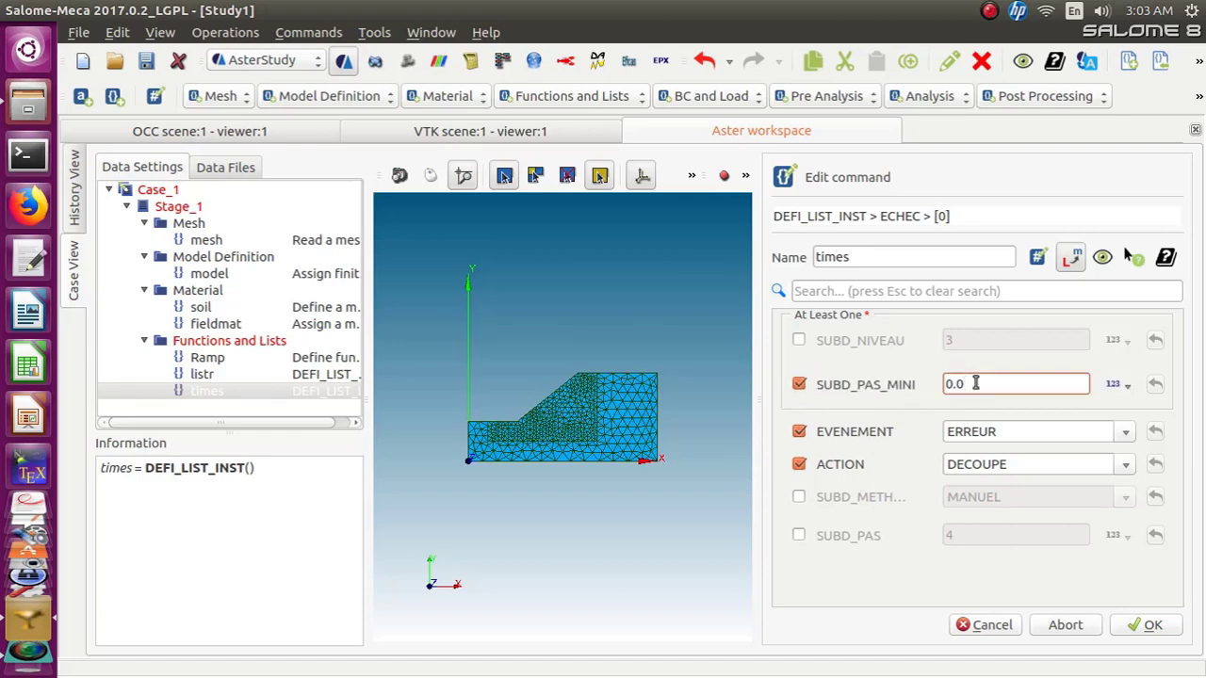
key("BackSpace")
key("BackSpace")
key("BackSpace")
type("1e-08")
left_click(1147, 625)
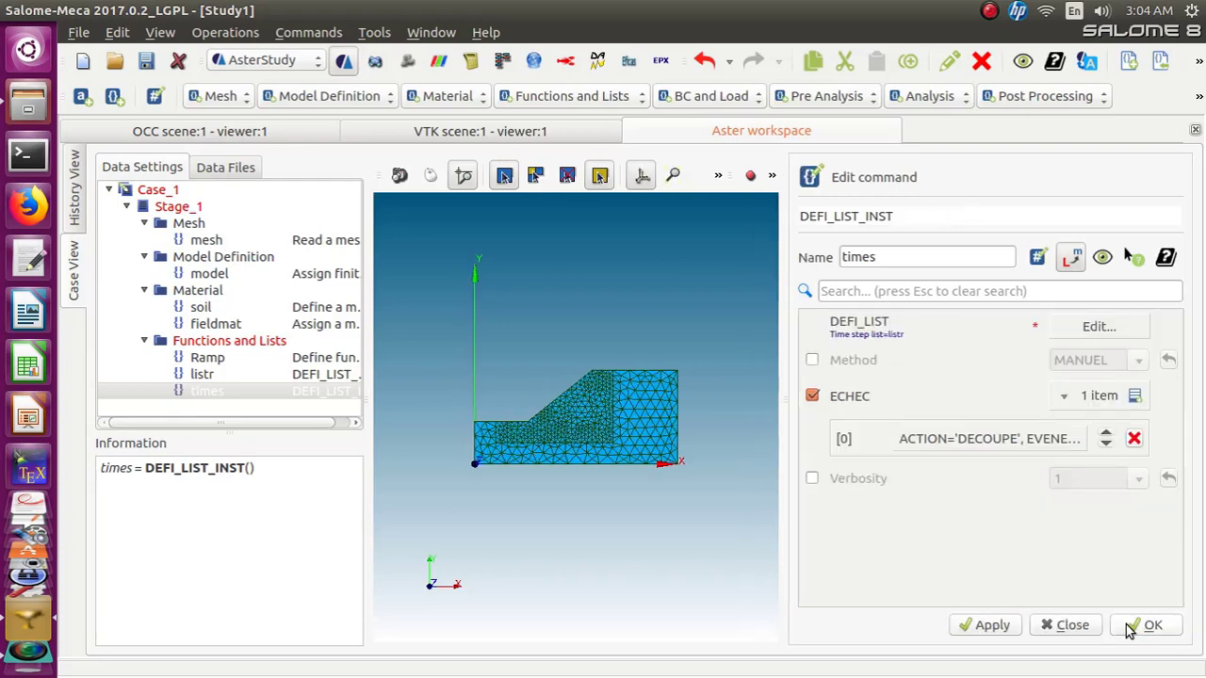
left_click(1130, 626)
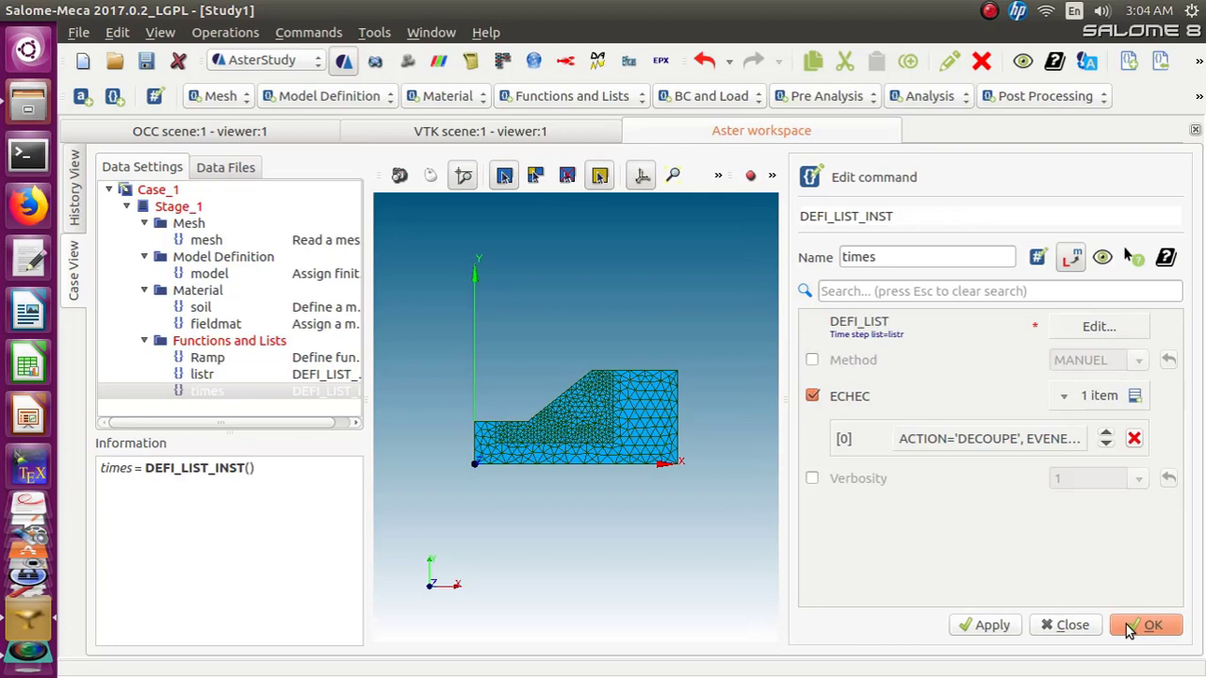
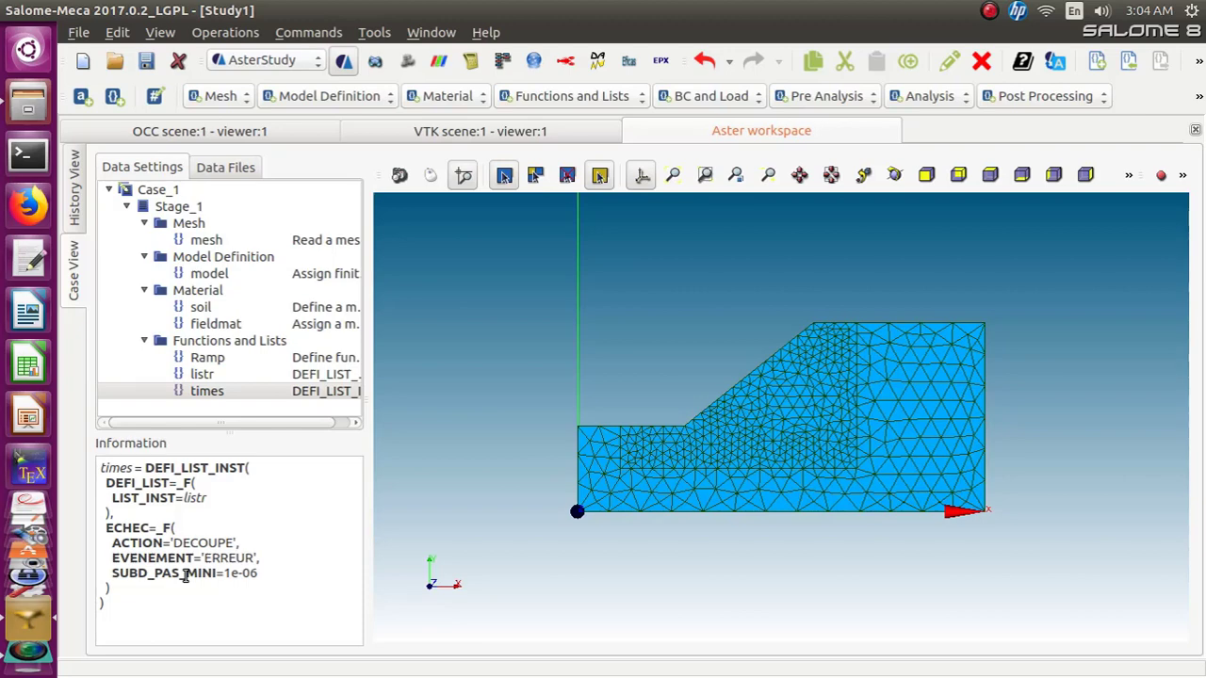
Edit the times command's ECHEC entry, set SUBD_PAS_MINI to 0, then confirm the entry and the command
right_click(211, 392)
left_click(225, 401)
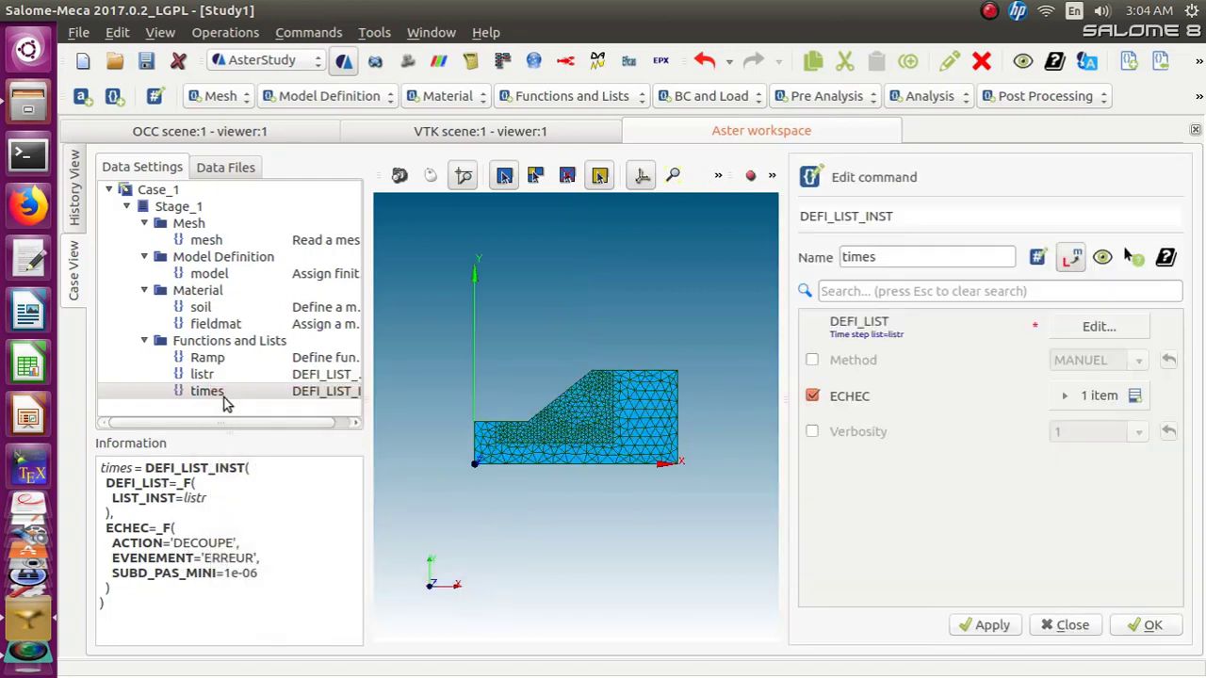
left_click(1110, 397)
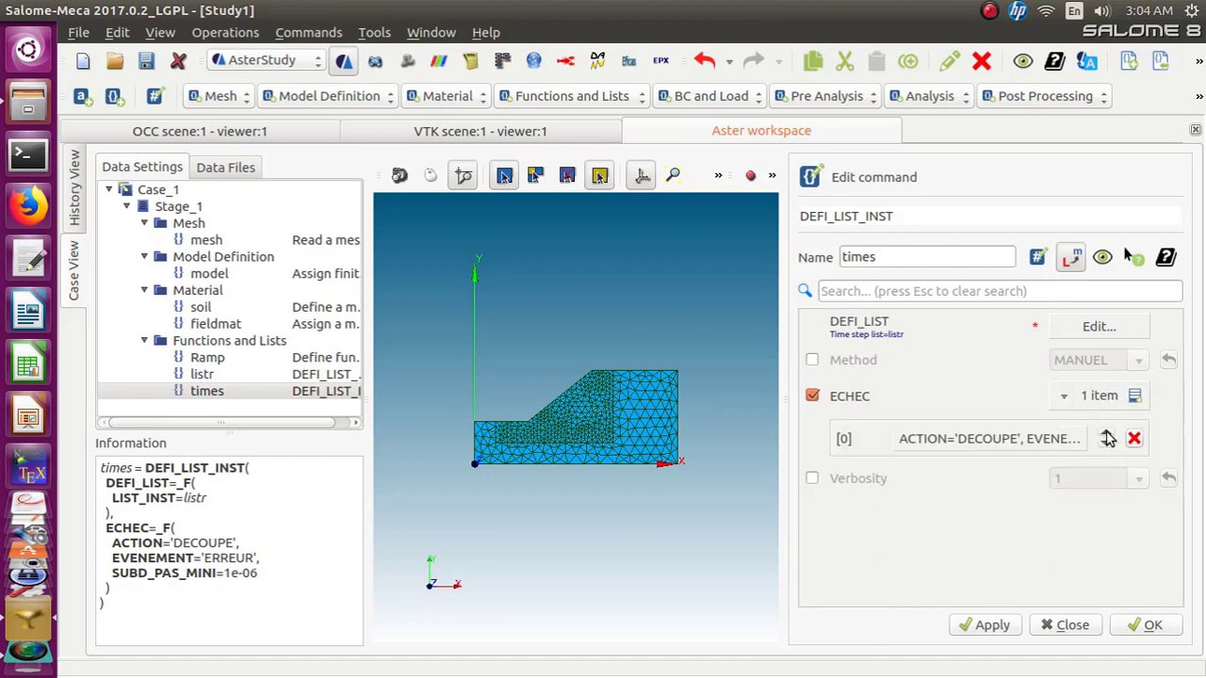
left_click(1053, 439)
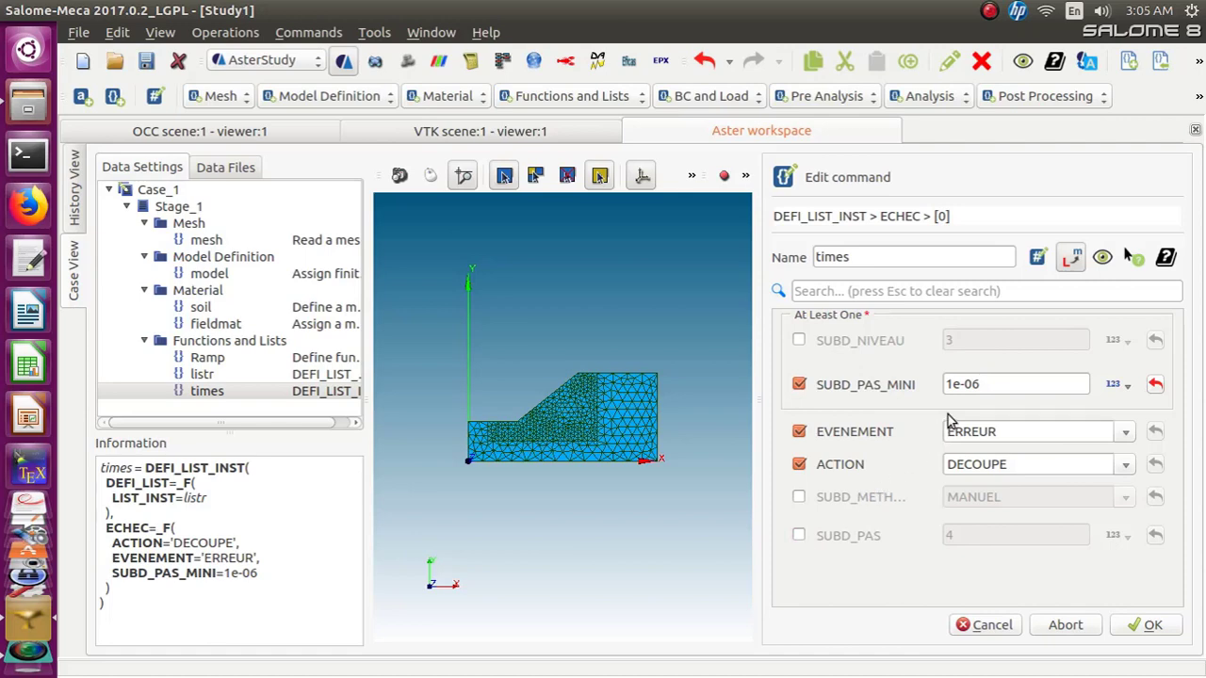
left_click_drag(978, 382, 924, 386)
type("0")
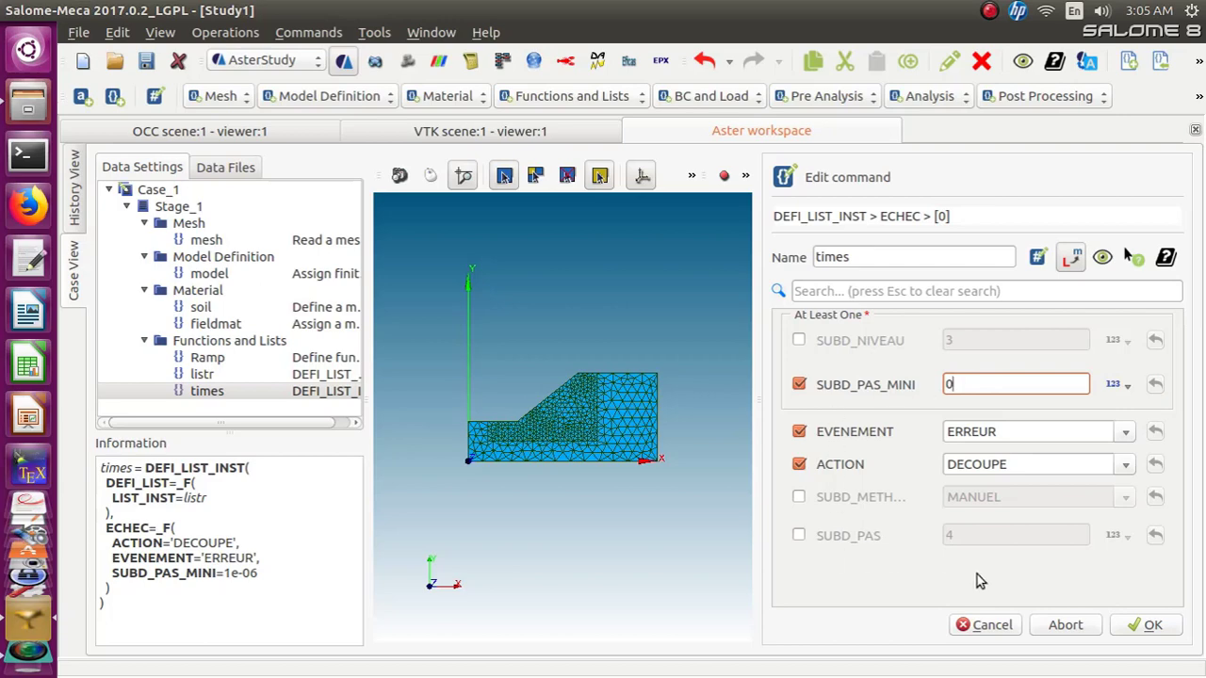
left_click(1147, 625)
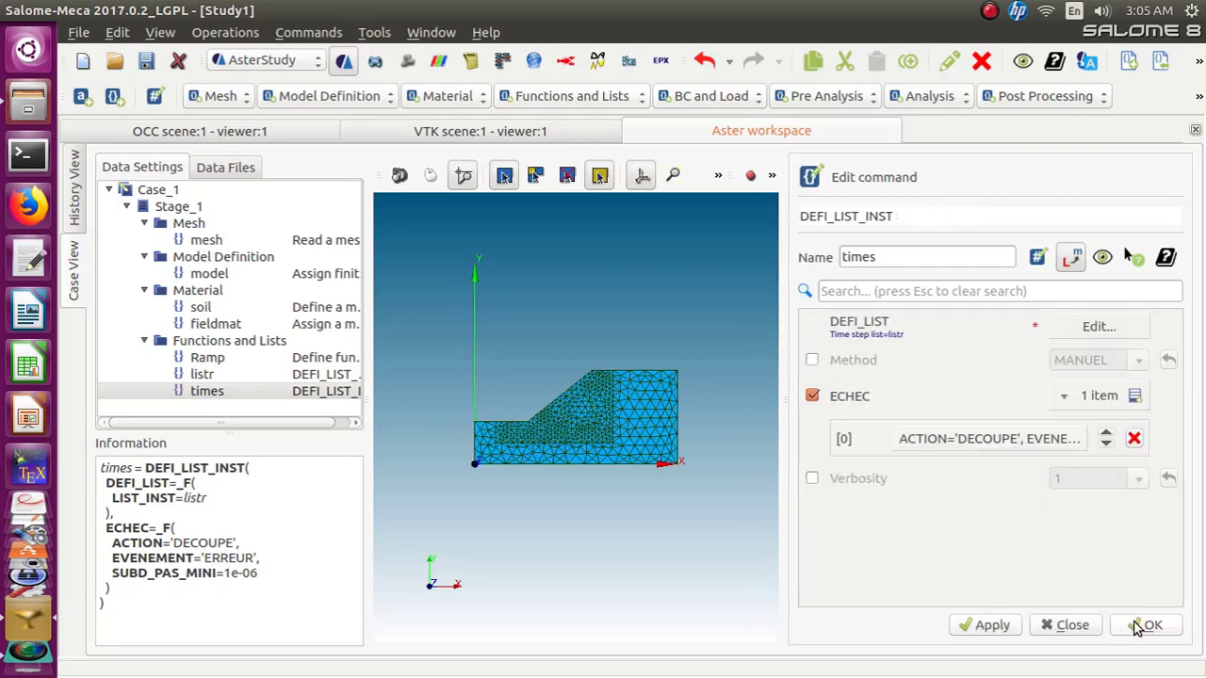
left_click(1146, 625)
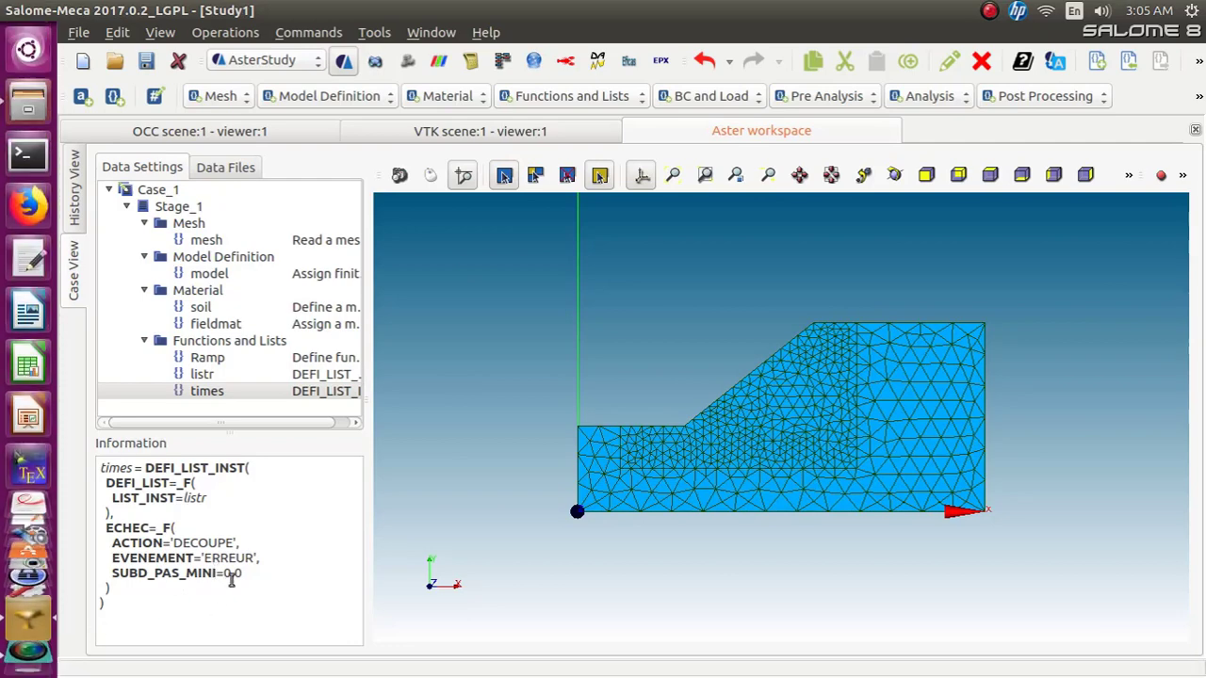
Add an Assign mechanical load command and name it BC
left_click(246, 393)
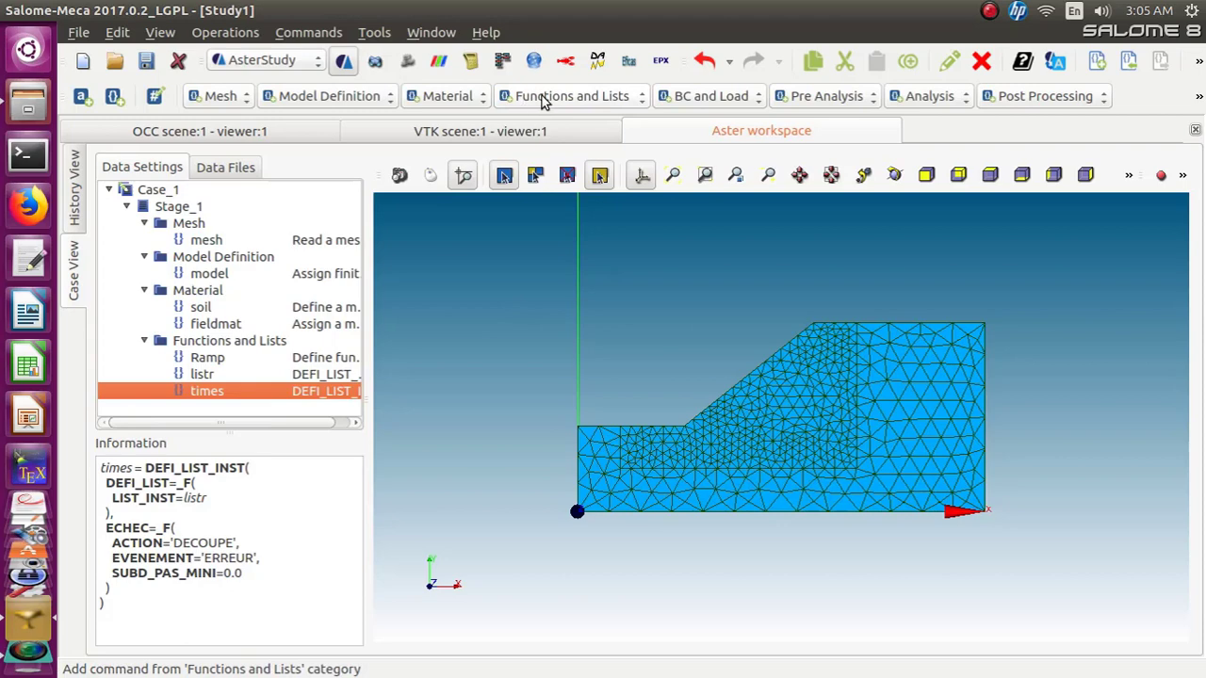
left_click(712, 98)
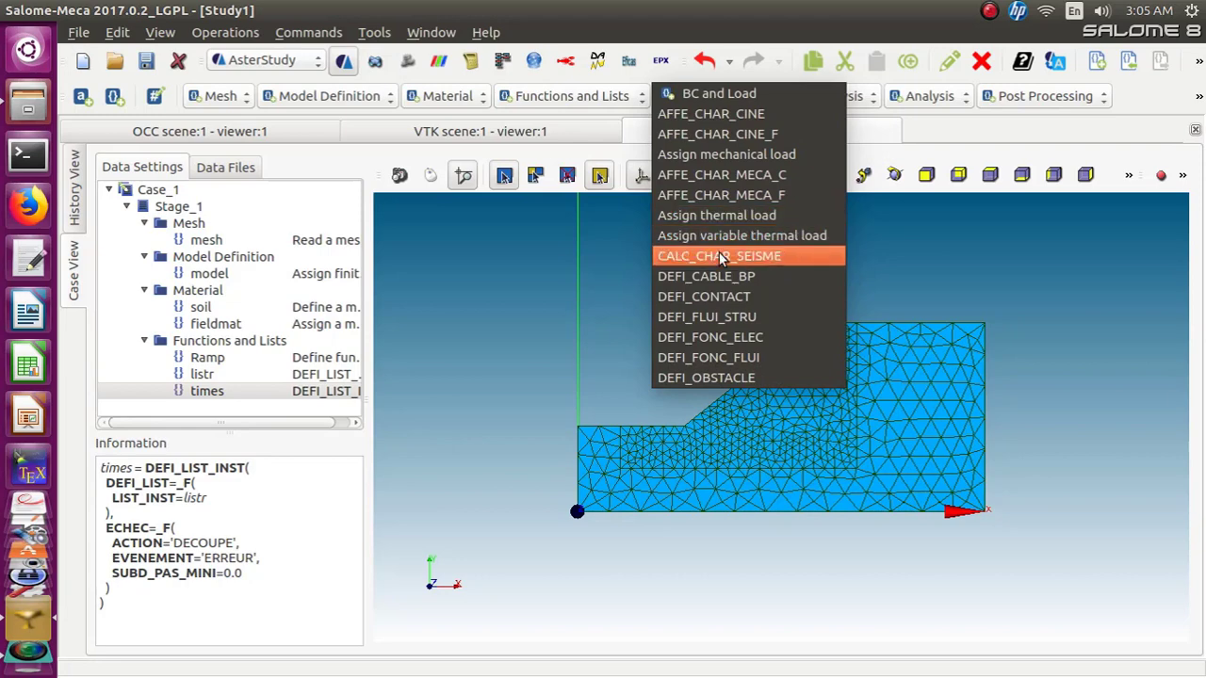
left_click(722, 158)
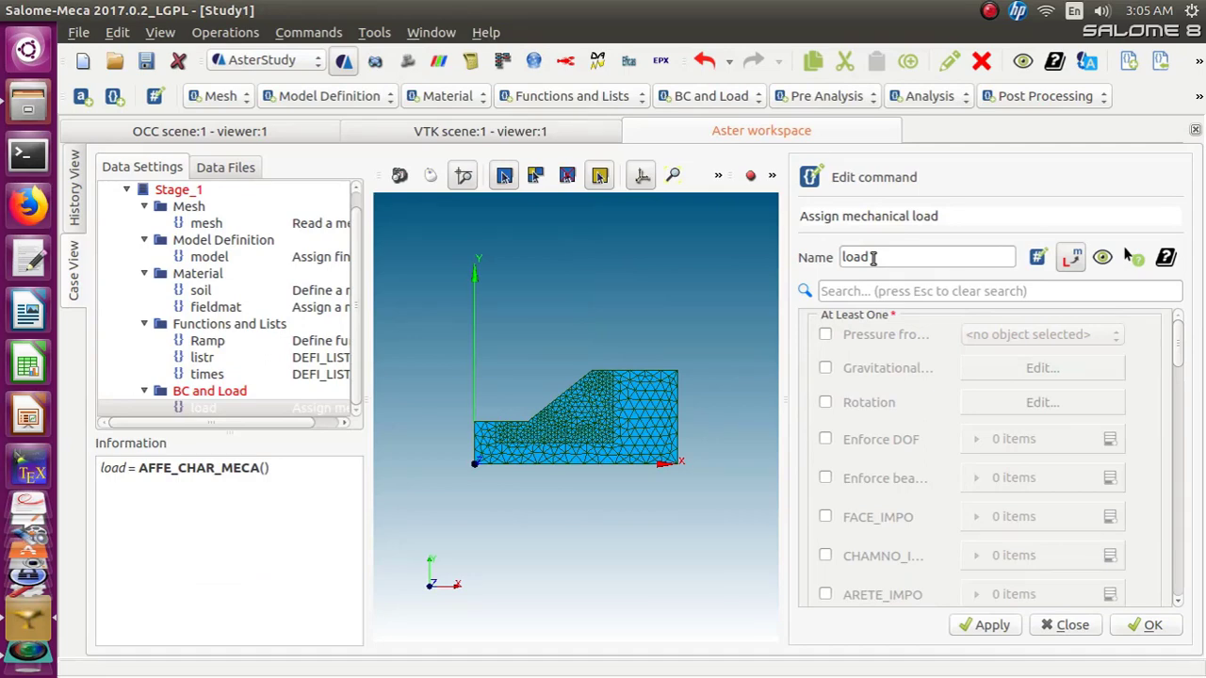
left_click_drag(873, 259, 829, 263)
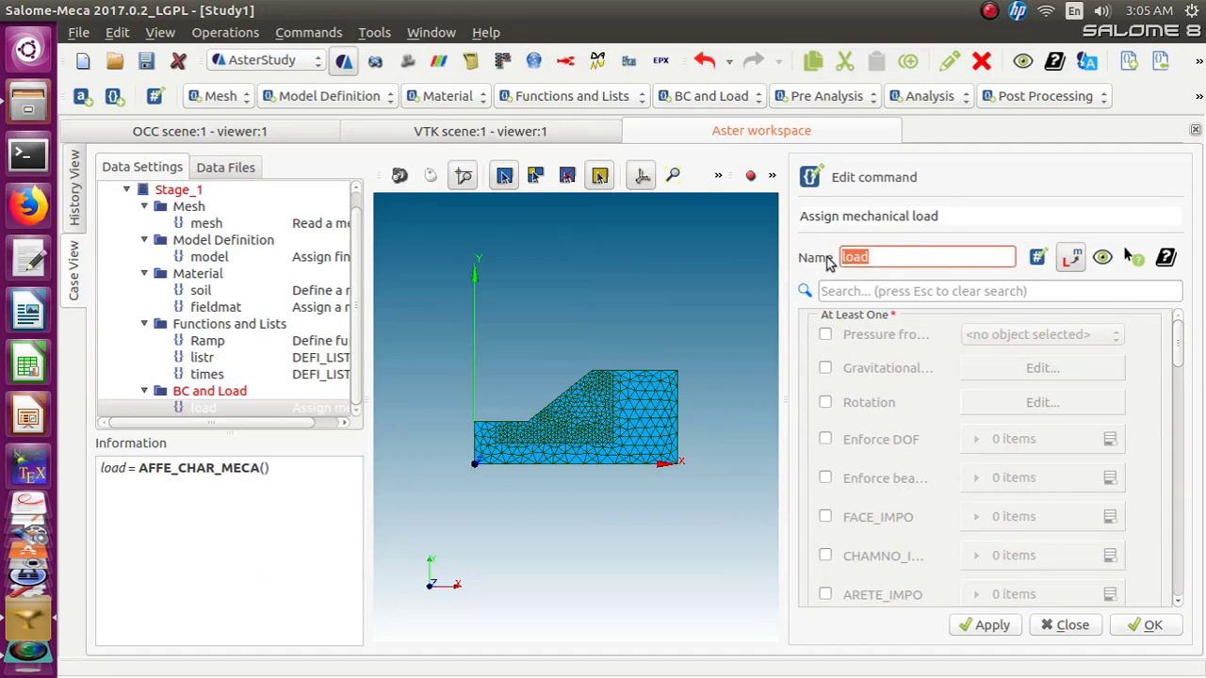
type("BC")
Add an Enforce DOF entry to BC with DX and DY both set to 0
left_click(823, 442)
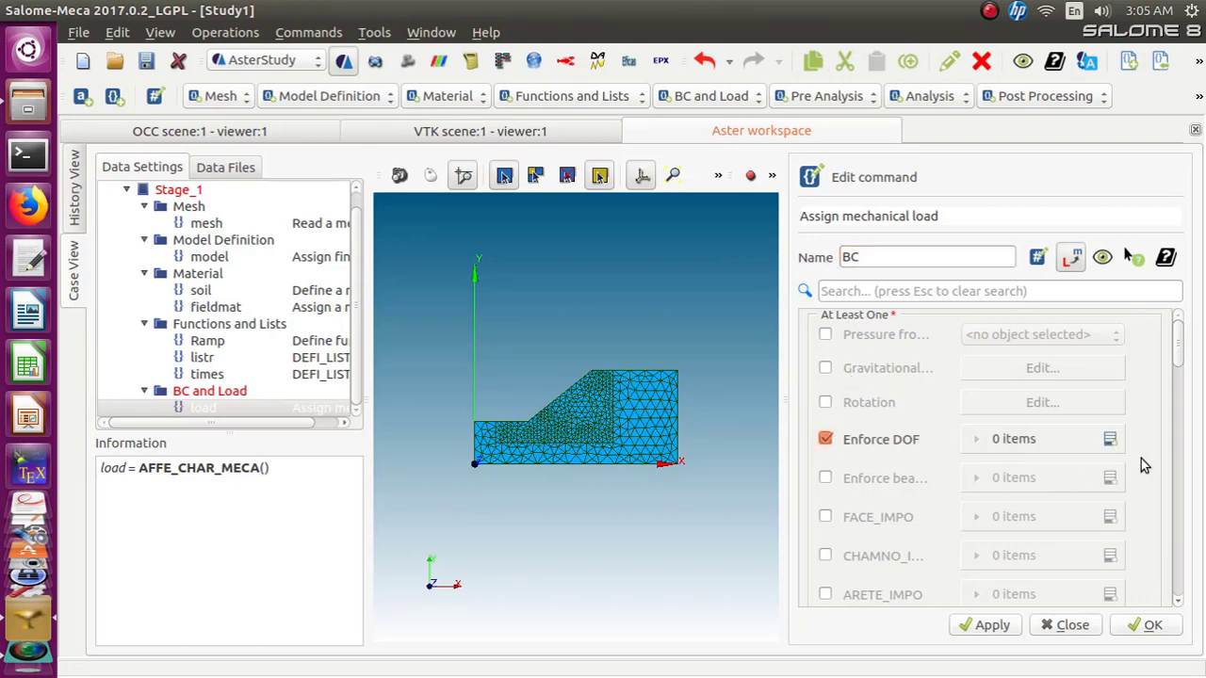
left_click(1107, 440)
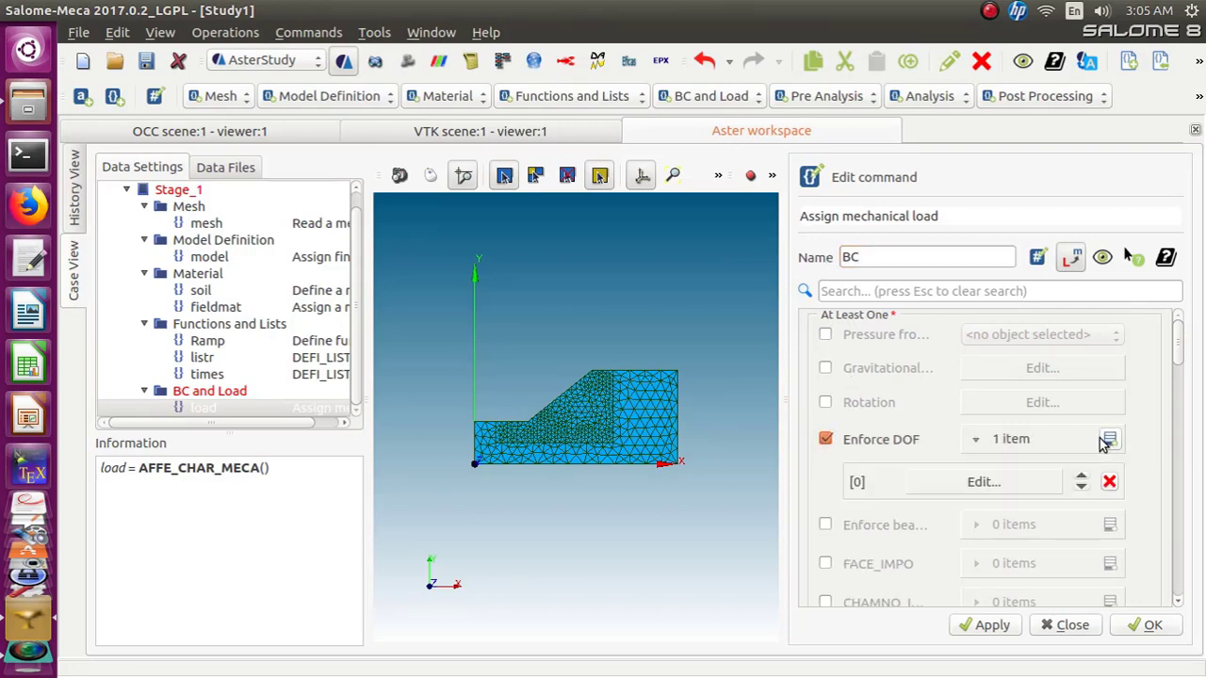
left_click(1016, 482)
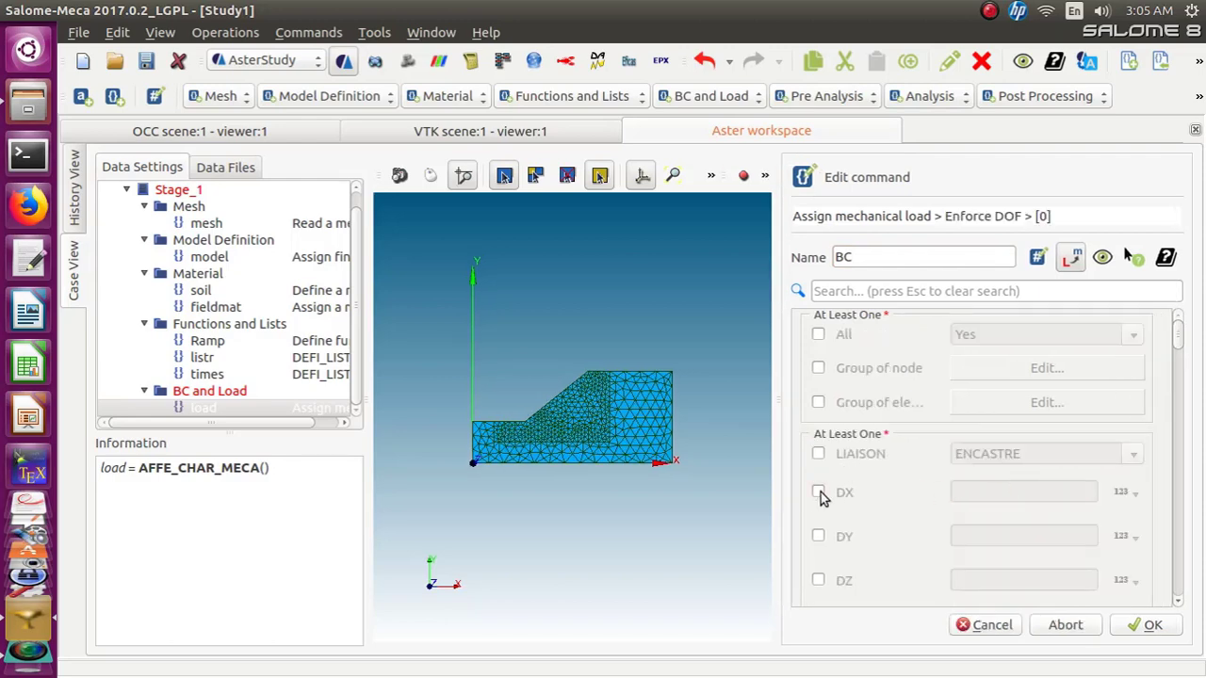
left_click(819, 492)
left_click(1014, 498)
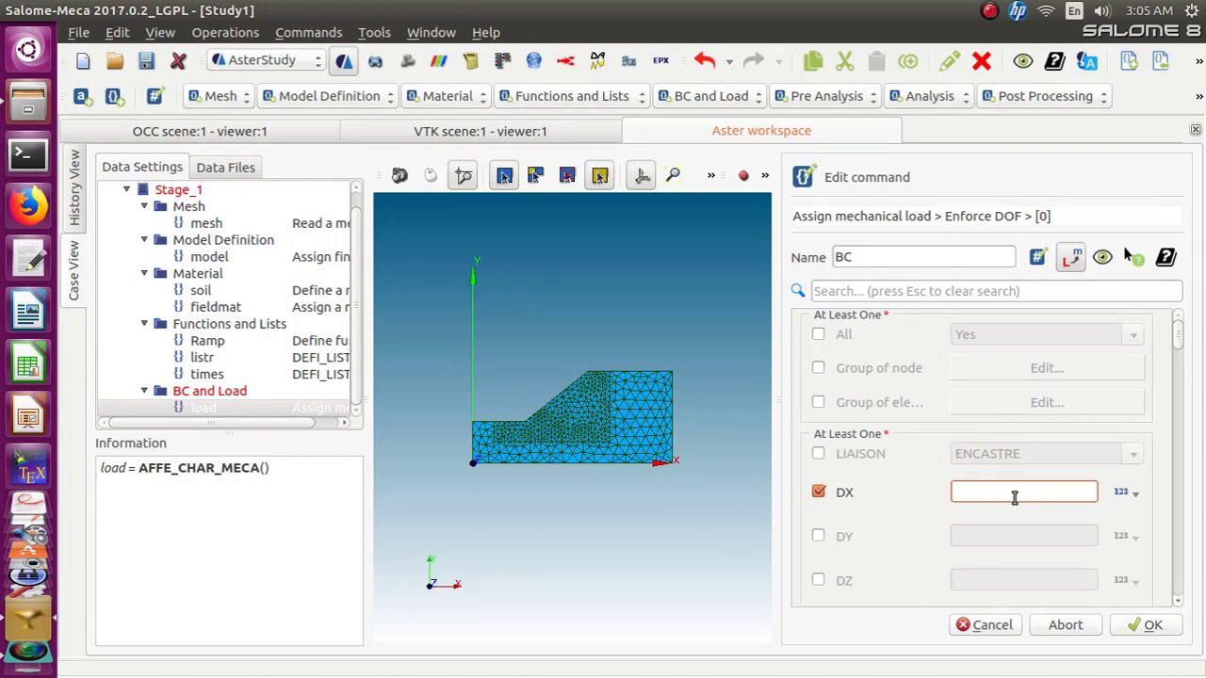
type("0")
left_click(818, 535)
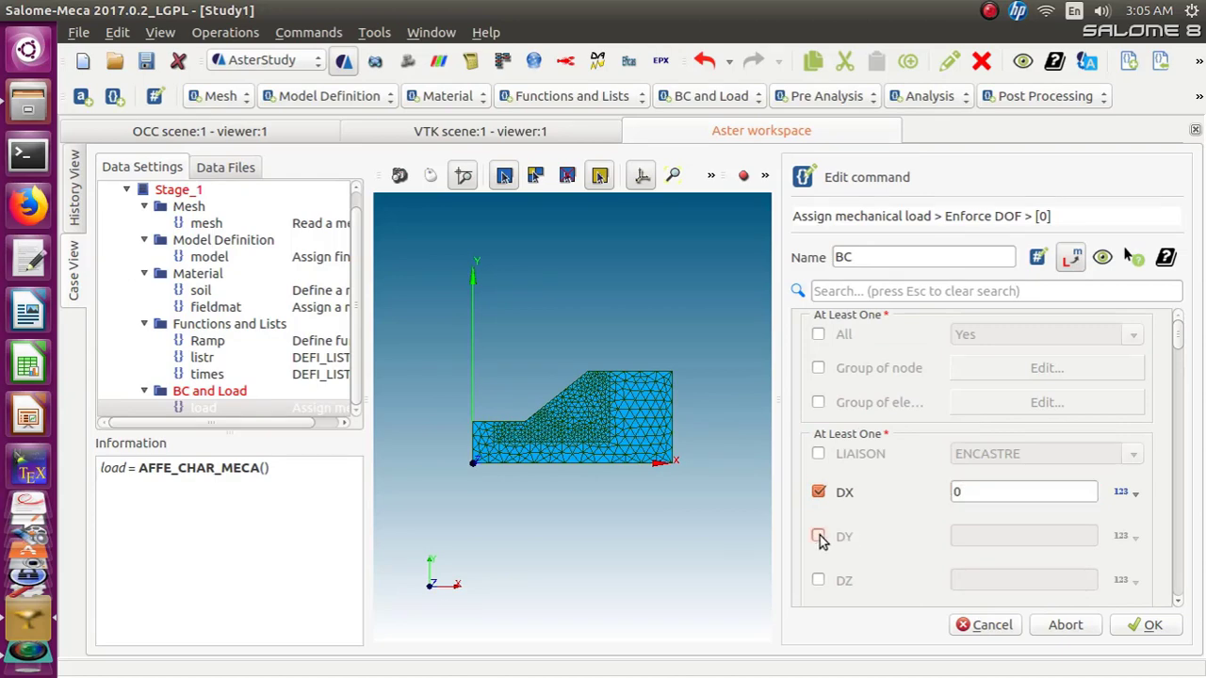
left_click(962, 535)
type("0")
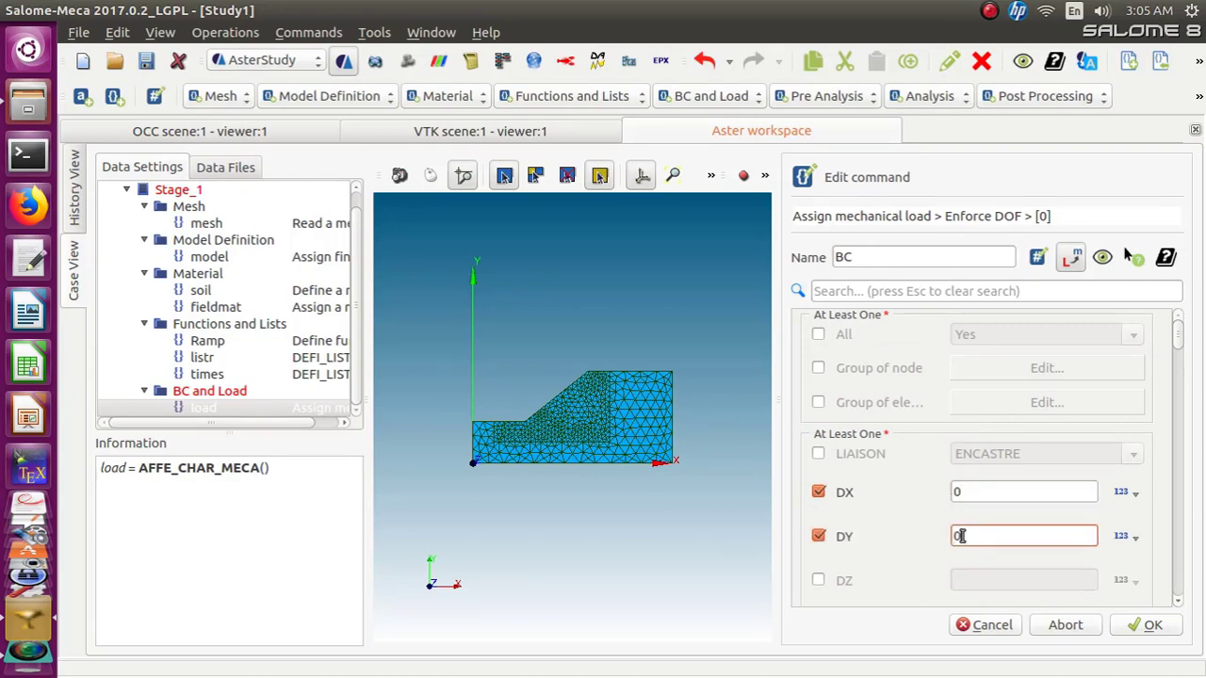
Apply the Enforce DOF entry to the SUPPORT node group, then confirm the entry and the BC command
left_click(818, 368)
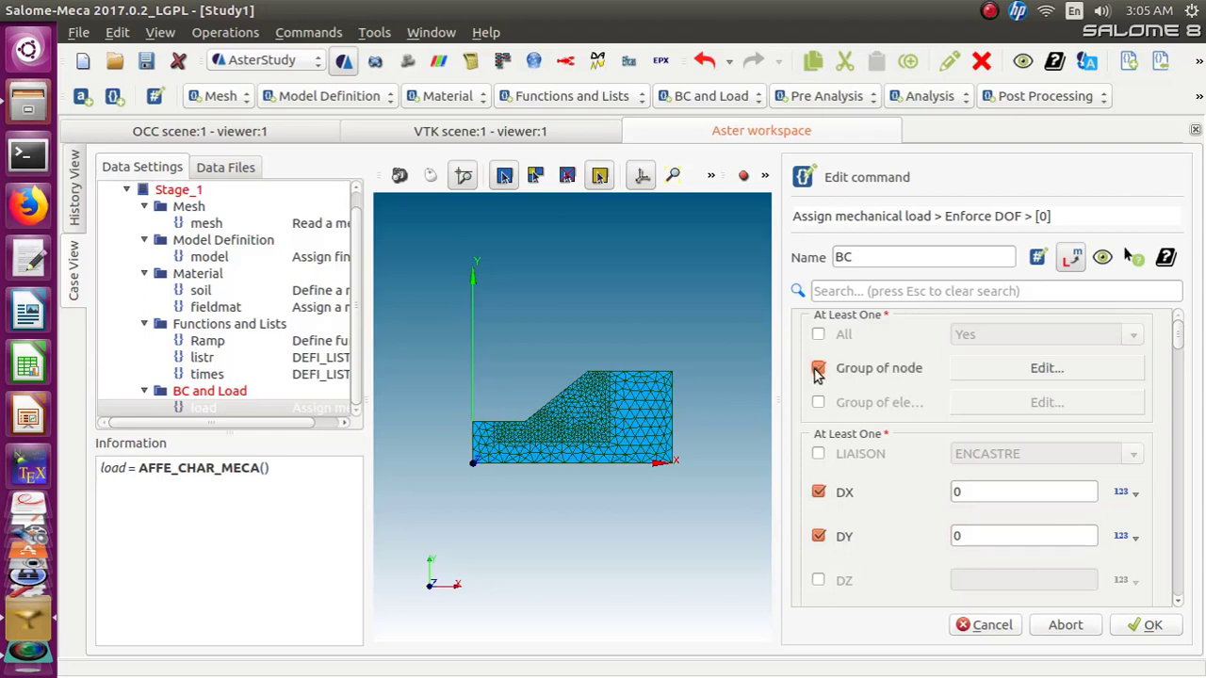
left_click(1028, 369)
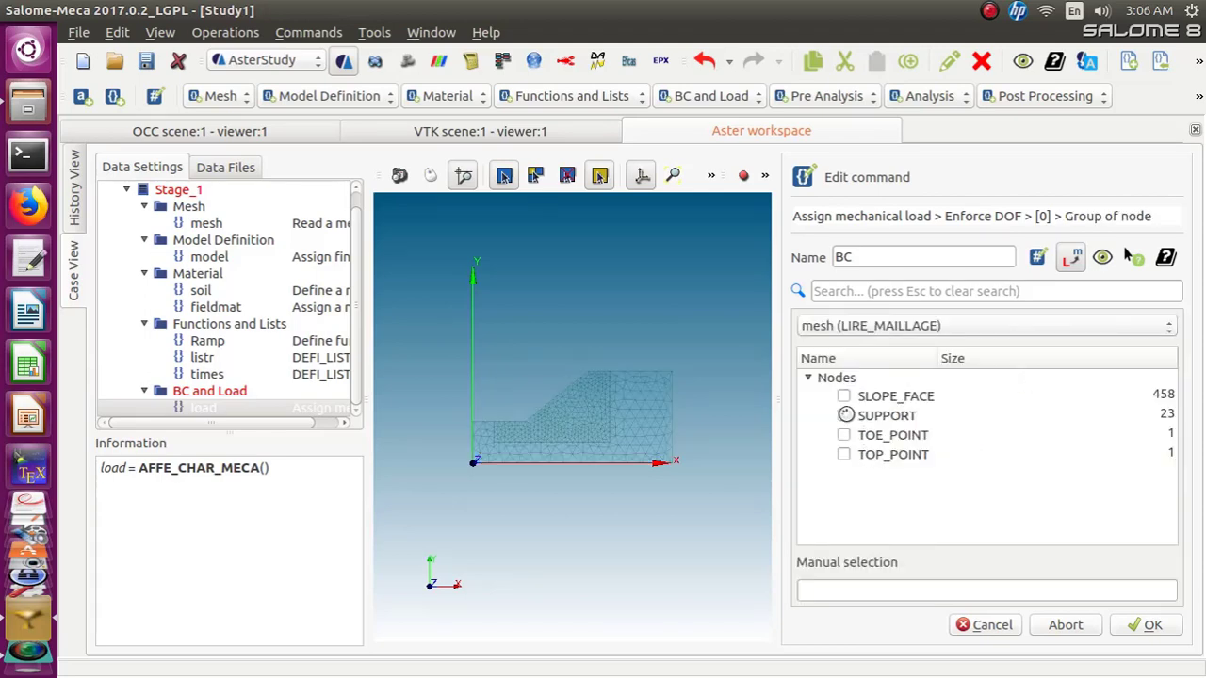
left_click(844, 415)
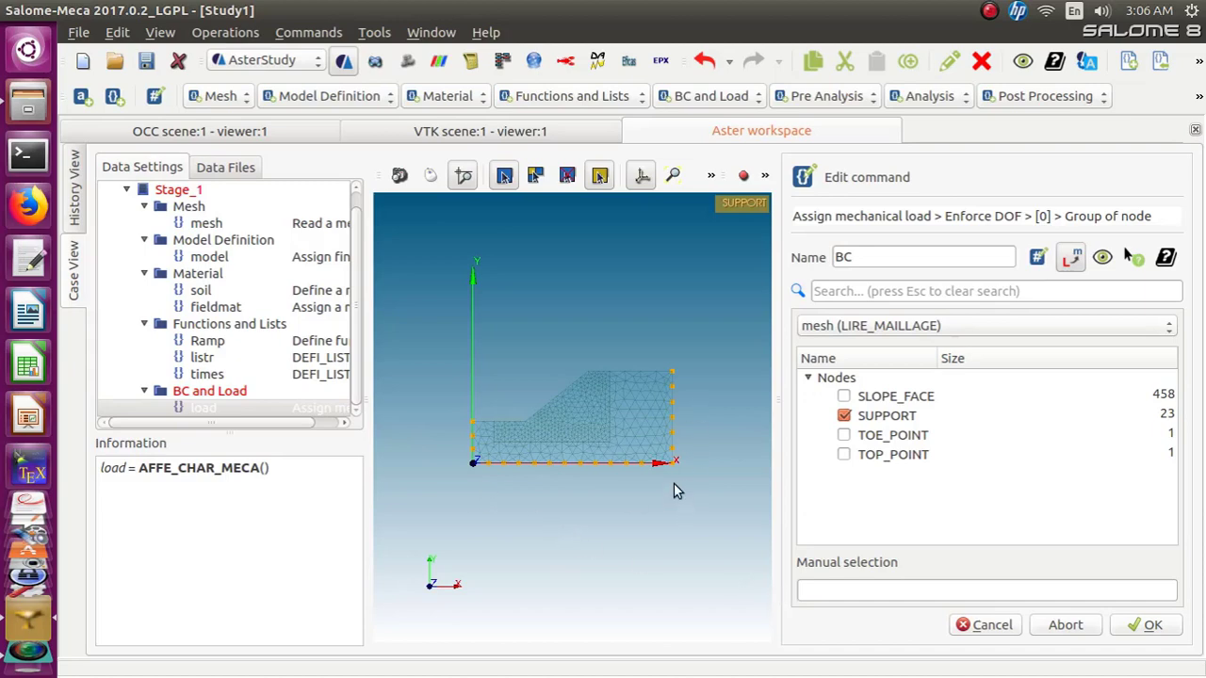
left_click(1146, 626)
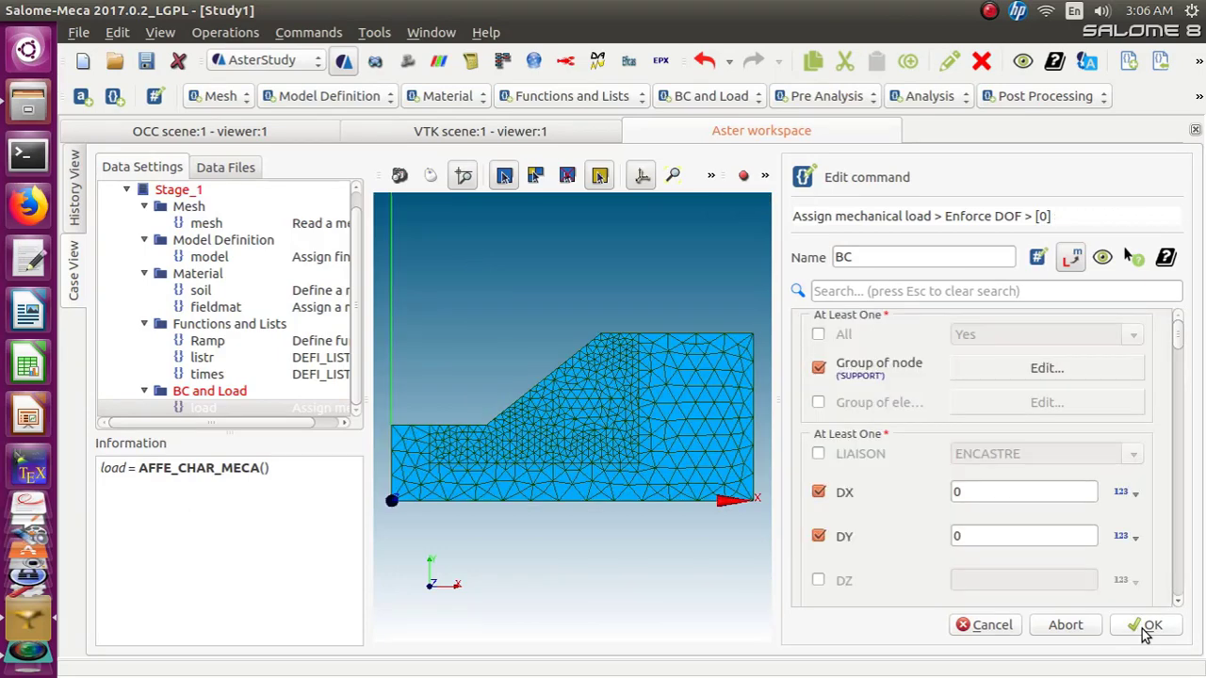
left_click(1149, 625)
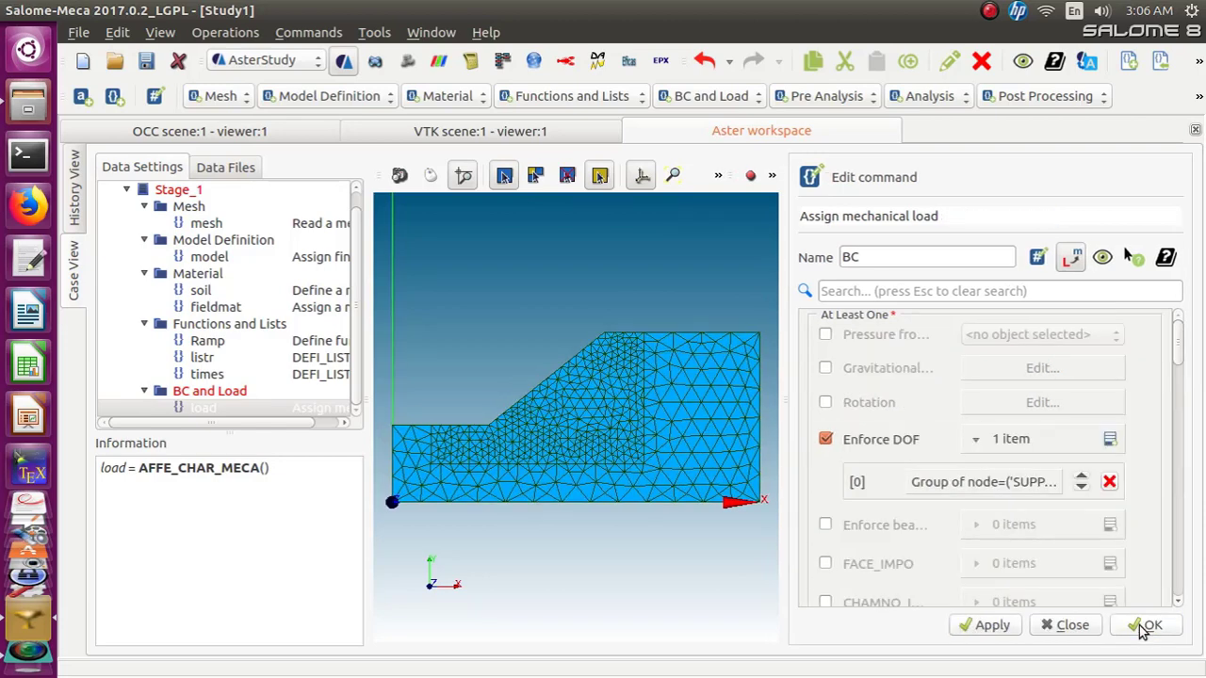
left_click(1143, 625)
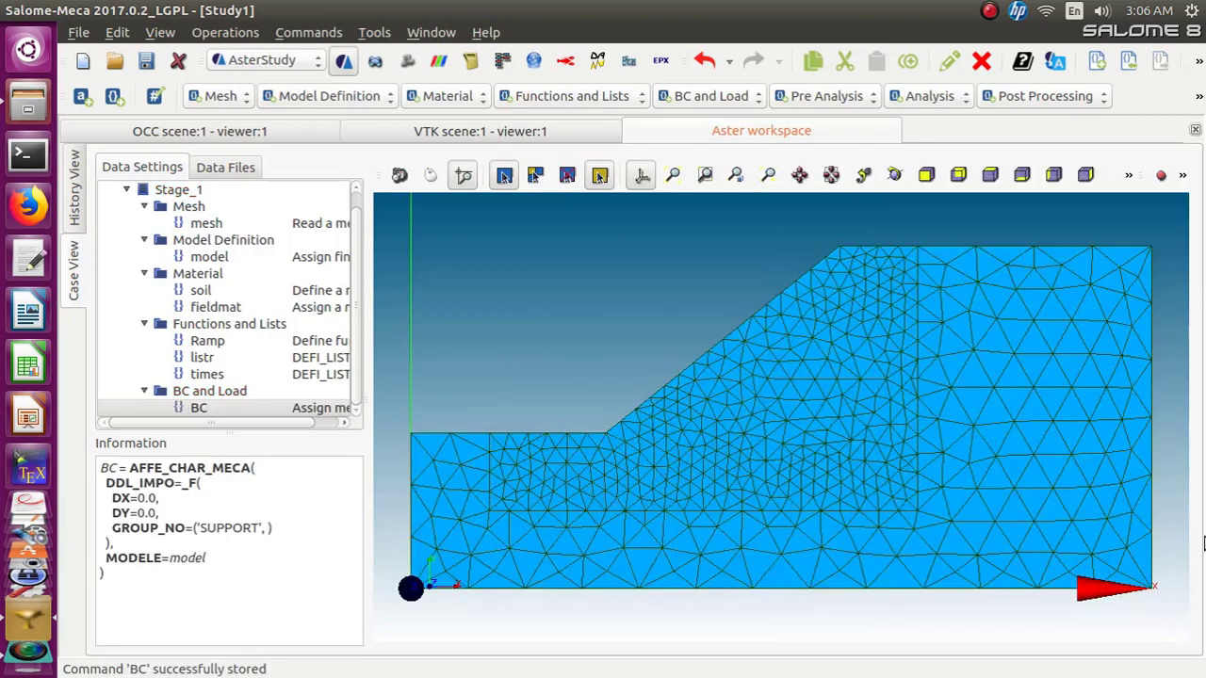
Add another Assign mechanical load command named selfWt and enable its Gravitational acceleration settings
left_click(722, 99)
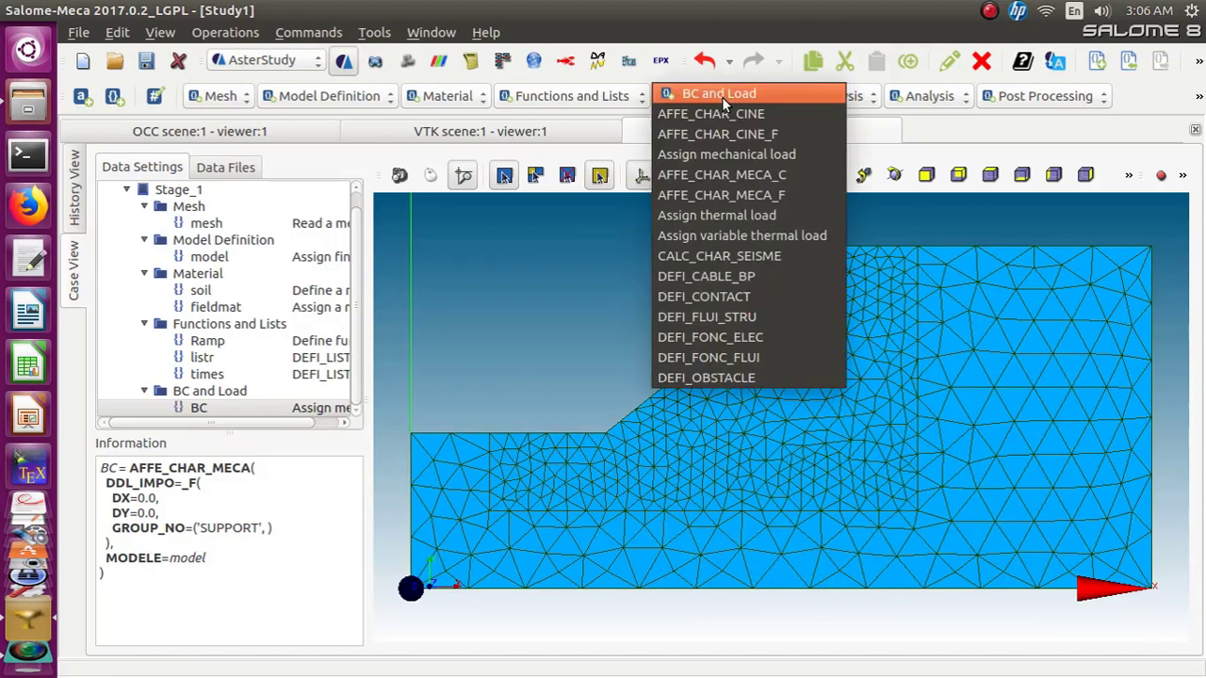
left_click(722, 156)
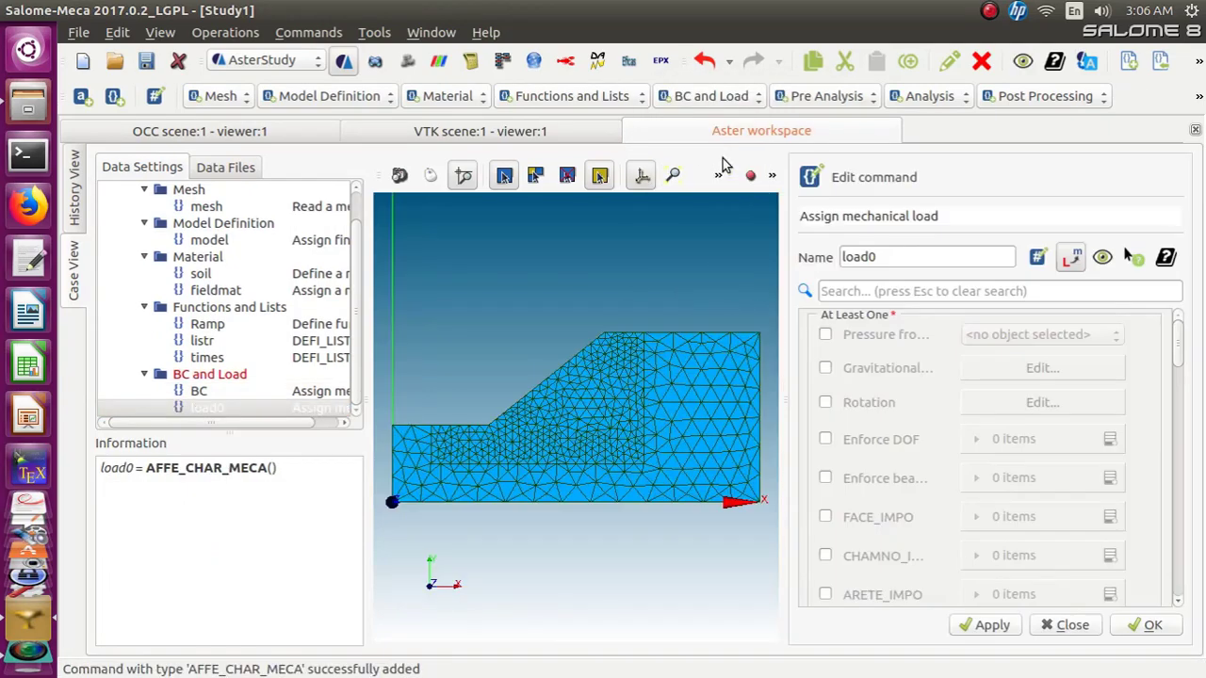
left_click_drag(919, 259, 831, 266)
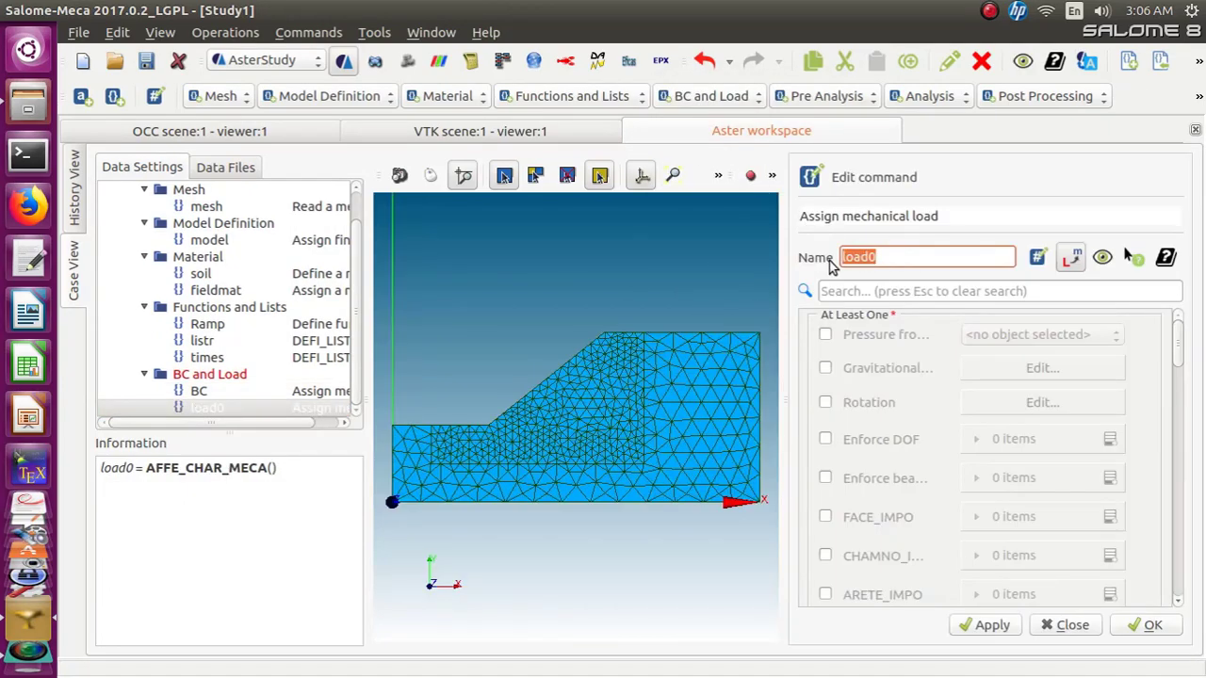
type("selfWt")
left_click(825, 367)
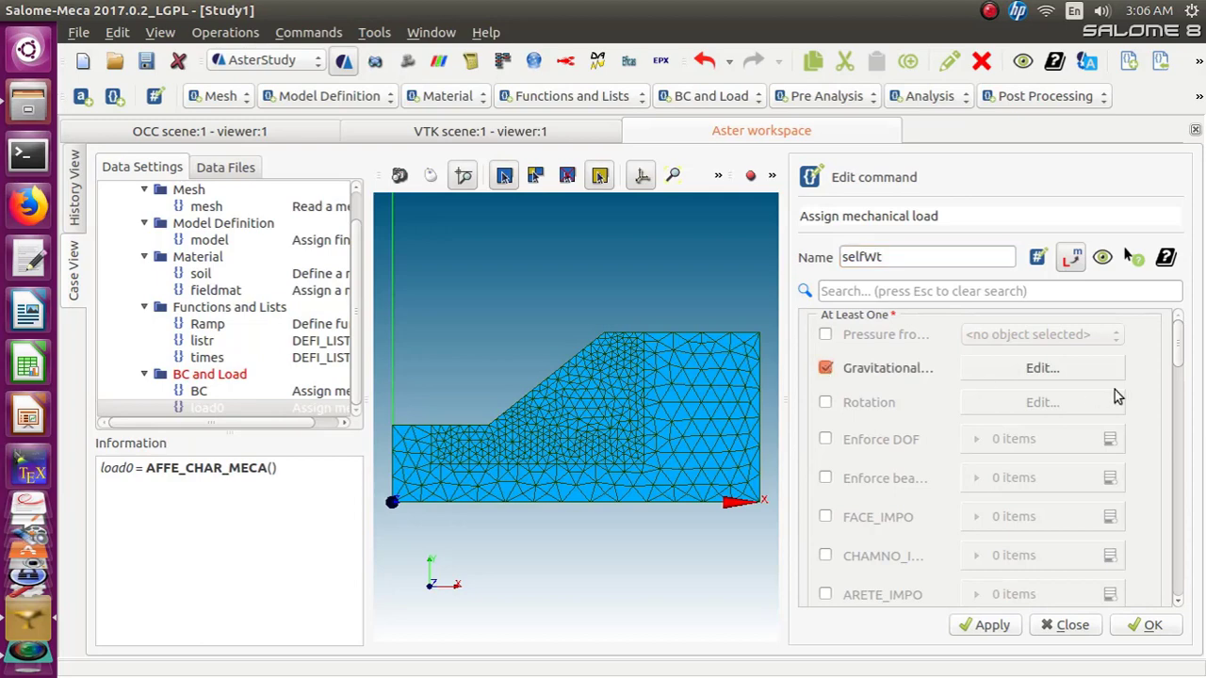
left_click(1045, 373)
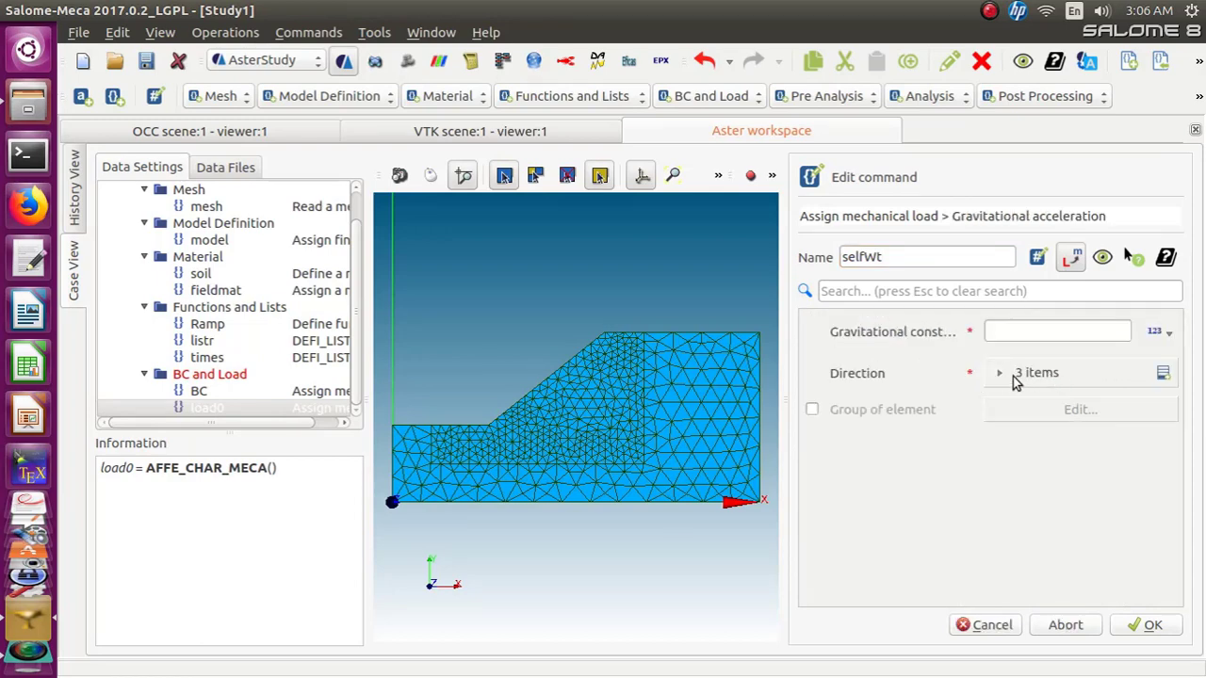
left_click(1101, 408)
left_click(1100, 409)
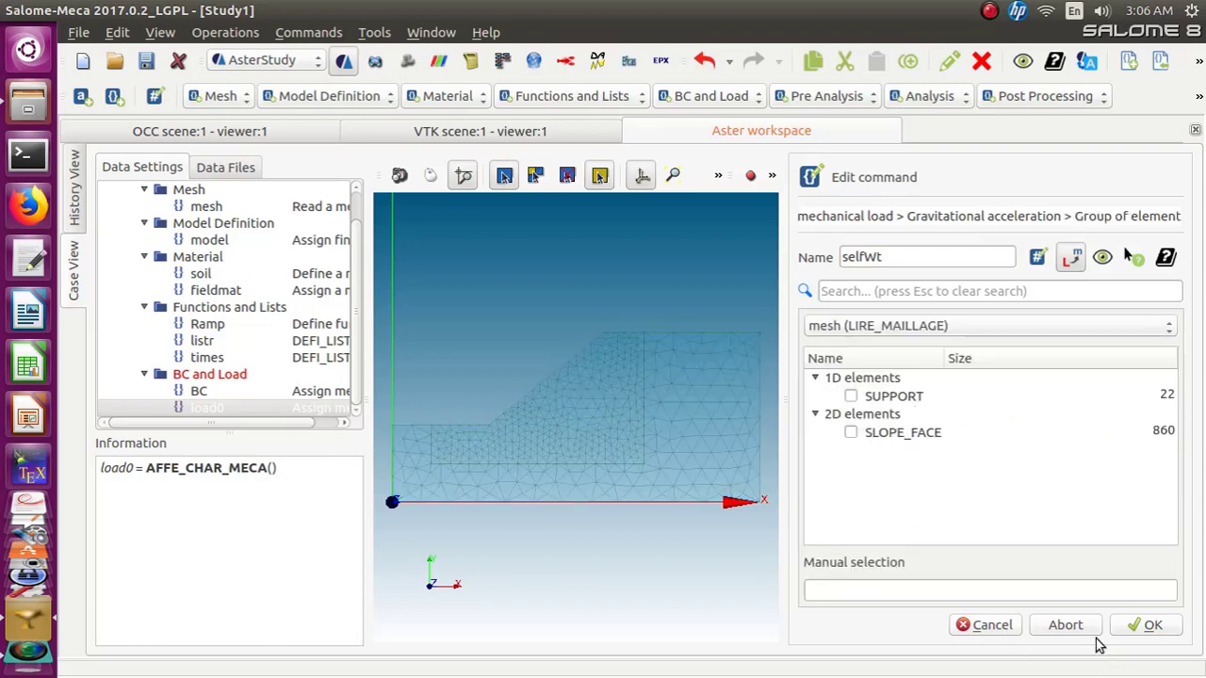
left_click(989, 625)
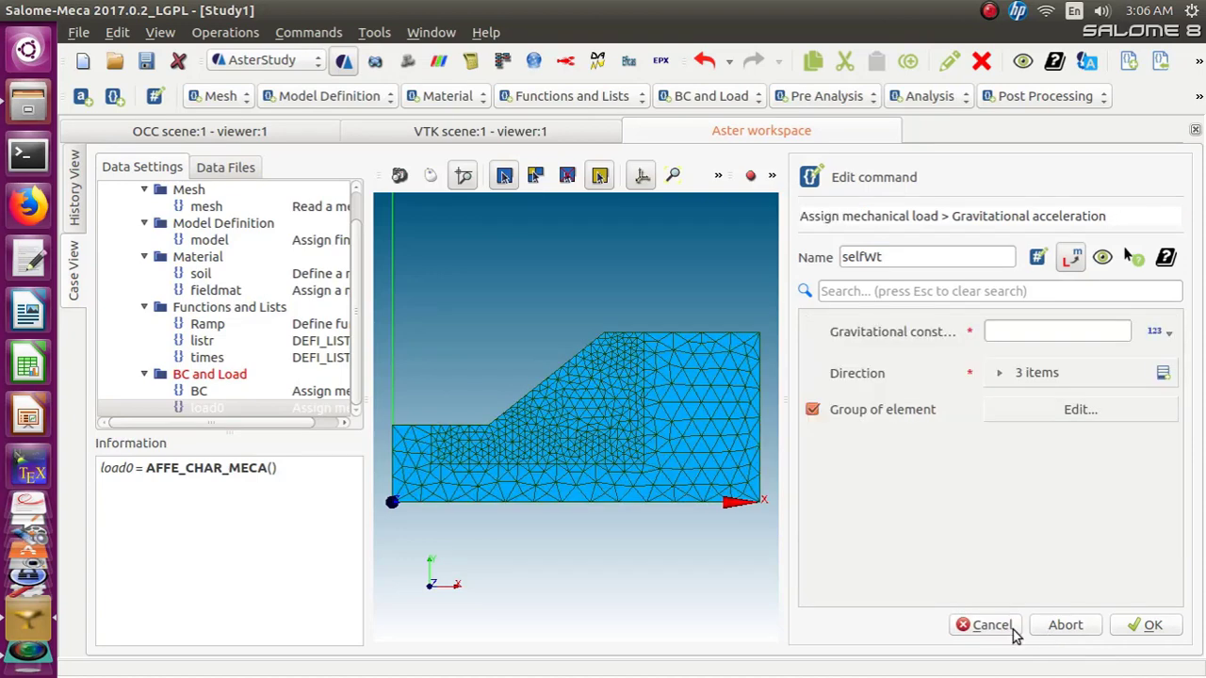
left_click(812, 411)
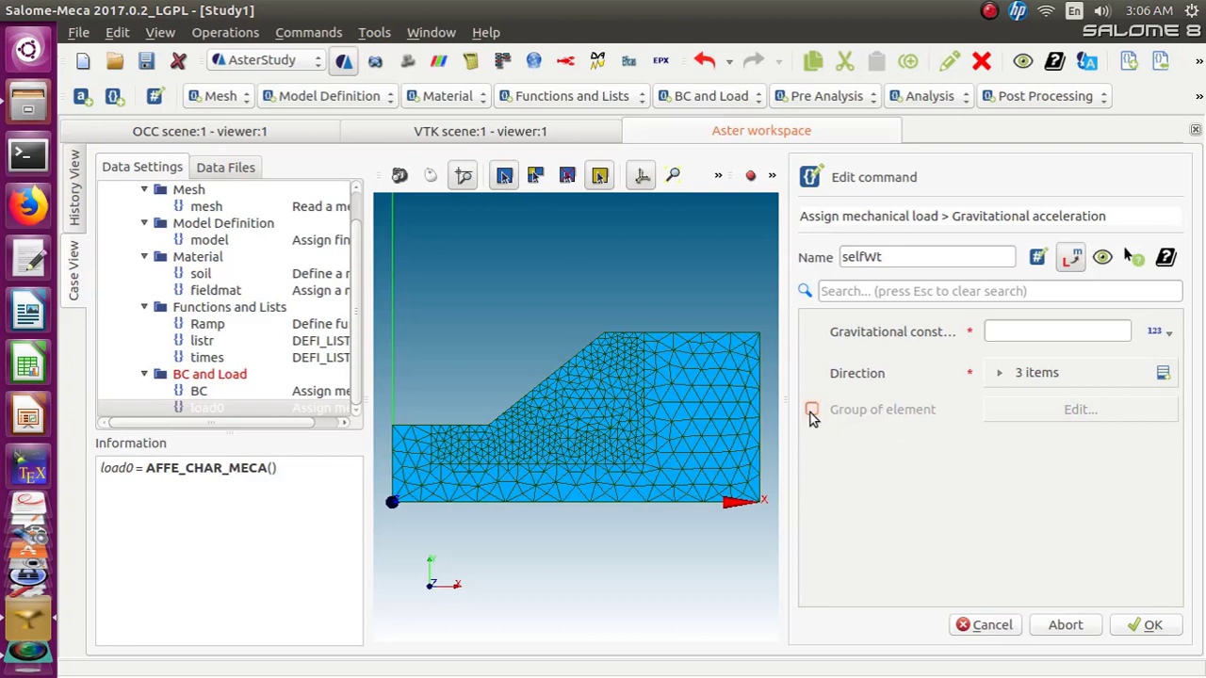
Set the gravity direction components to 0, -1, 0 and the gravitational constant to 9.81
left_click(1162, 373)
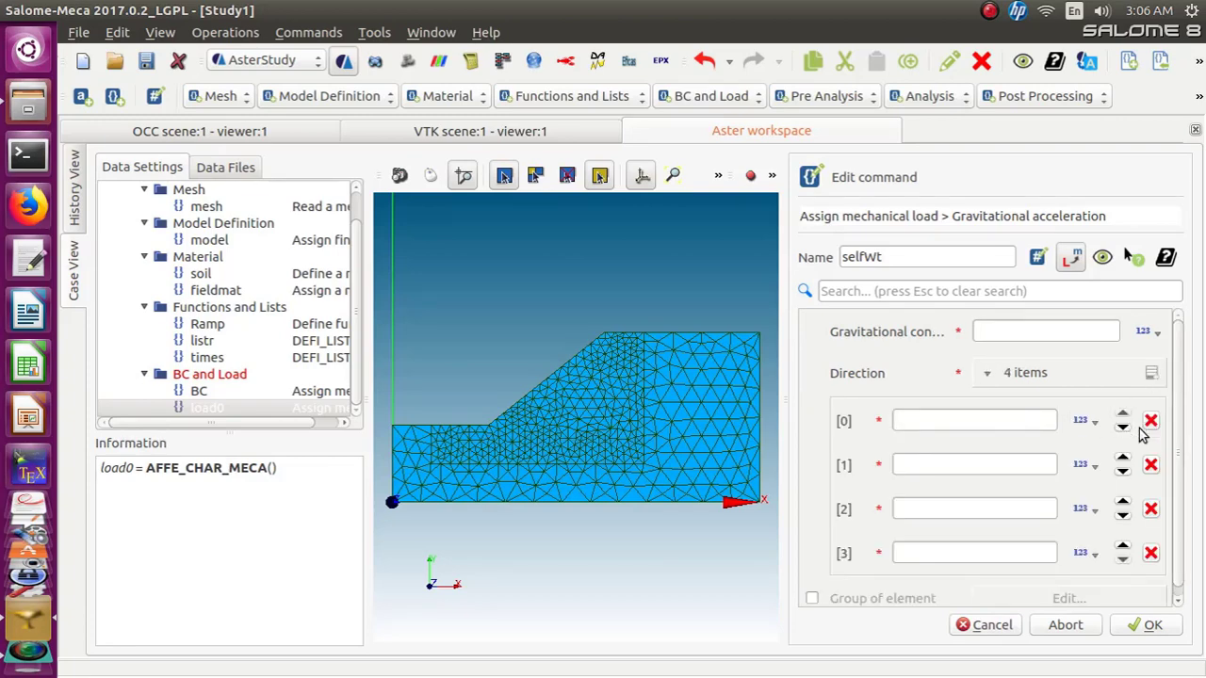
left_click(1150, 556)
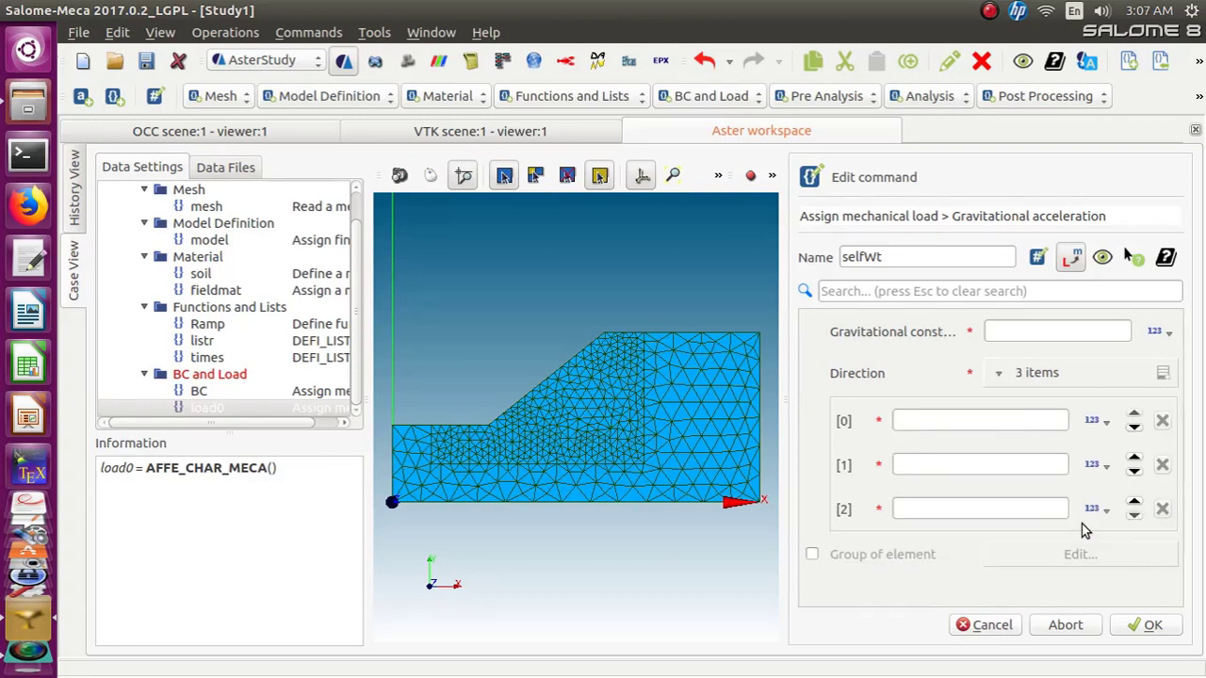
left_click(920, 420)
type("0")
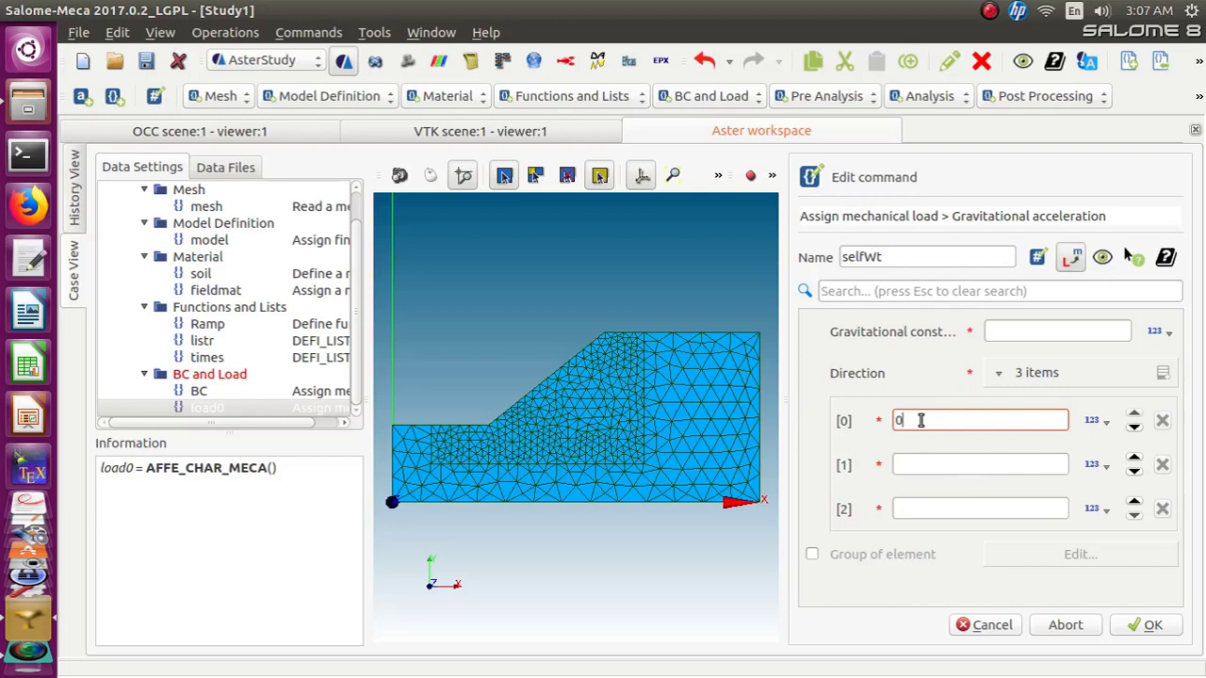
left_click(911, 461)
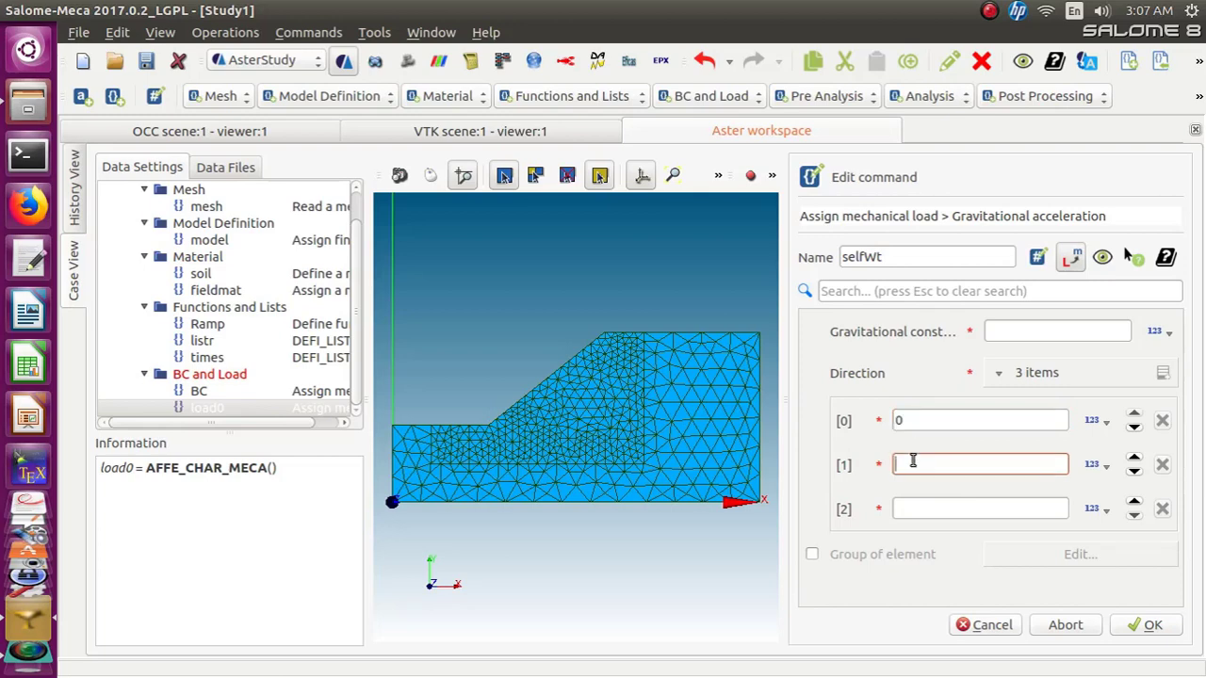
type("-1")
left_click(906, 510)
type("0")
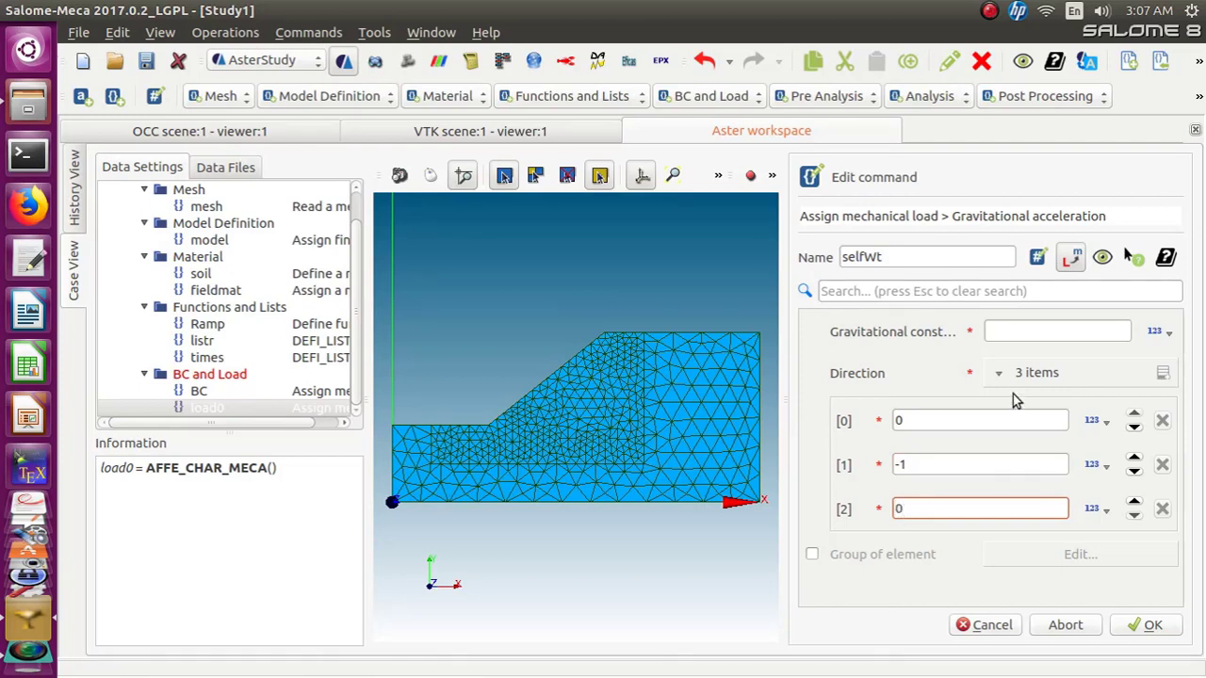
left_click(1019, 329)
type("9.81")
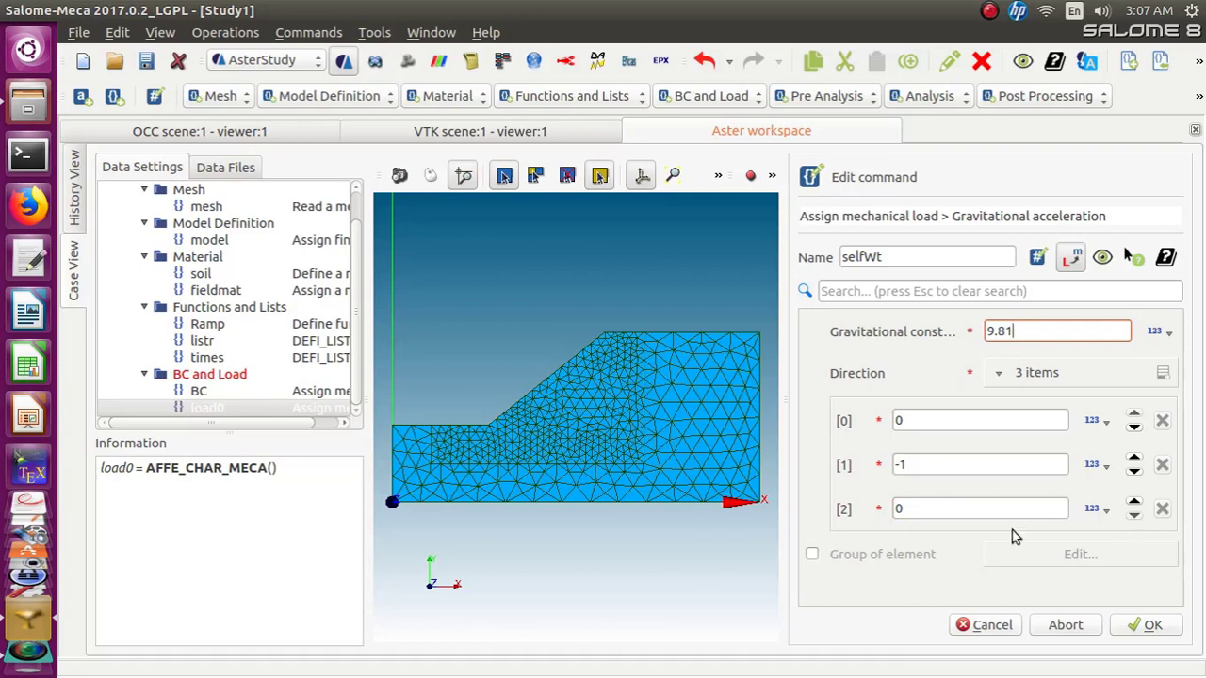
Confirm the gravitational acceleration settings and store the selfWt load command
left_click(1135, 626)
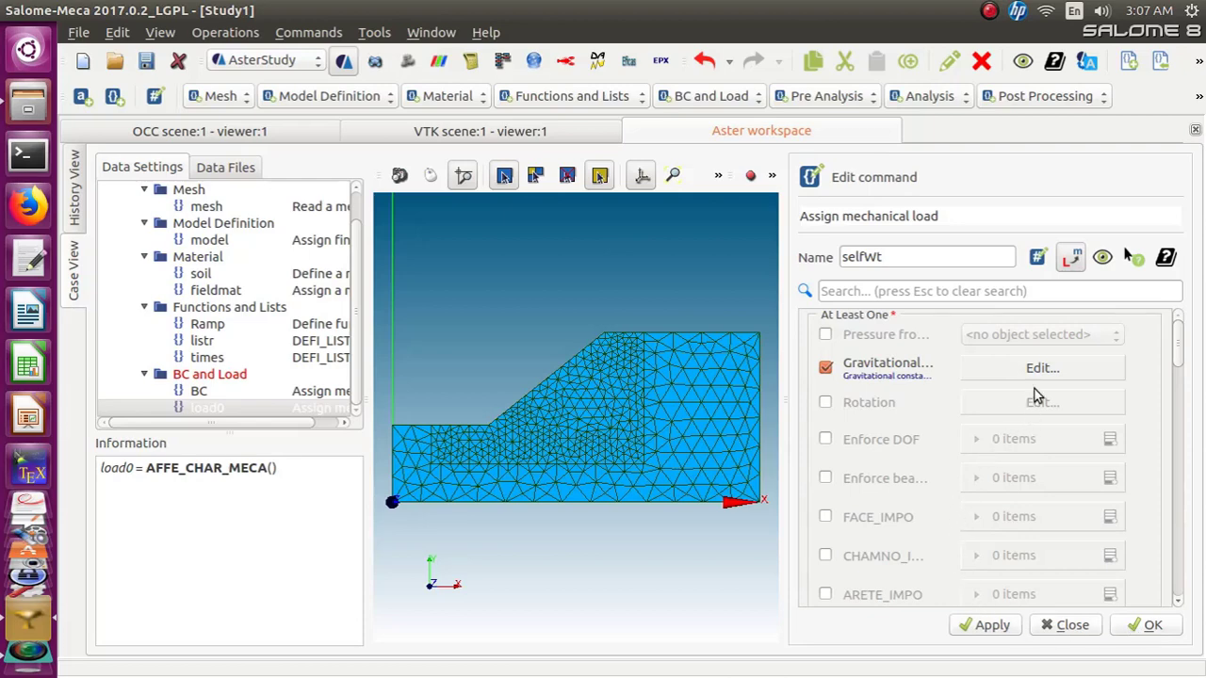
left_click(1134, 630)
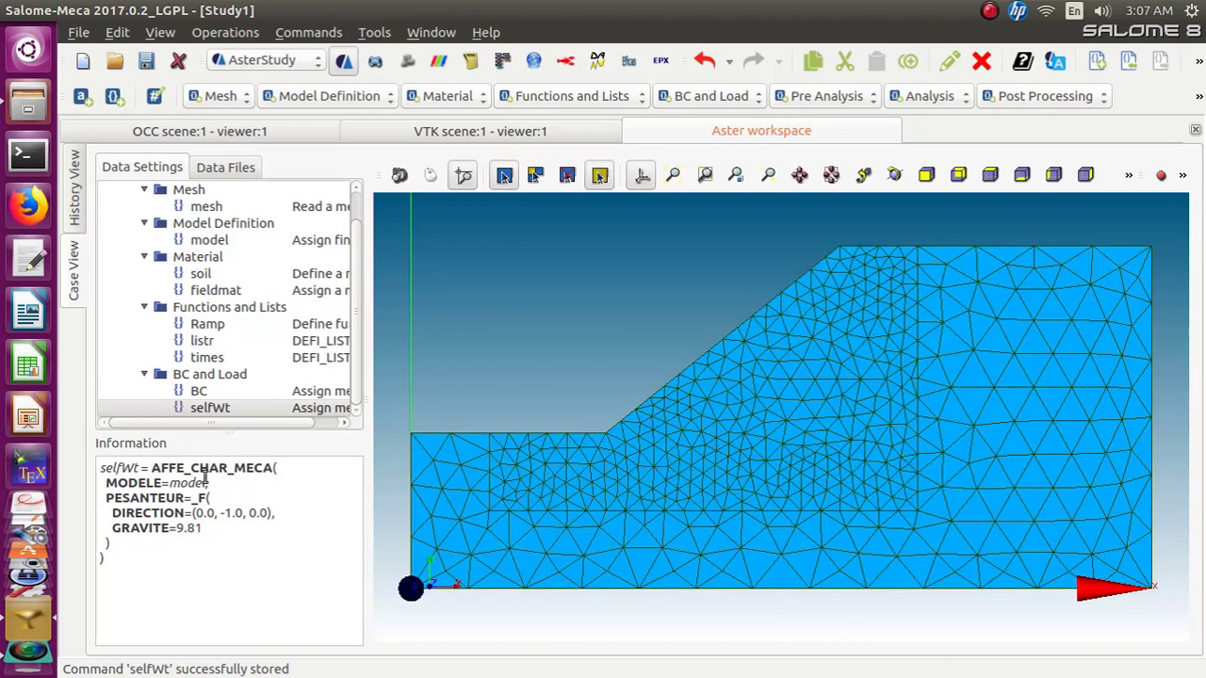
Review the BC and selfWt load entries in the case tree
left_click(211, 411)
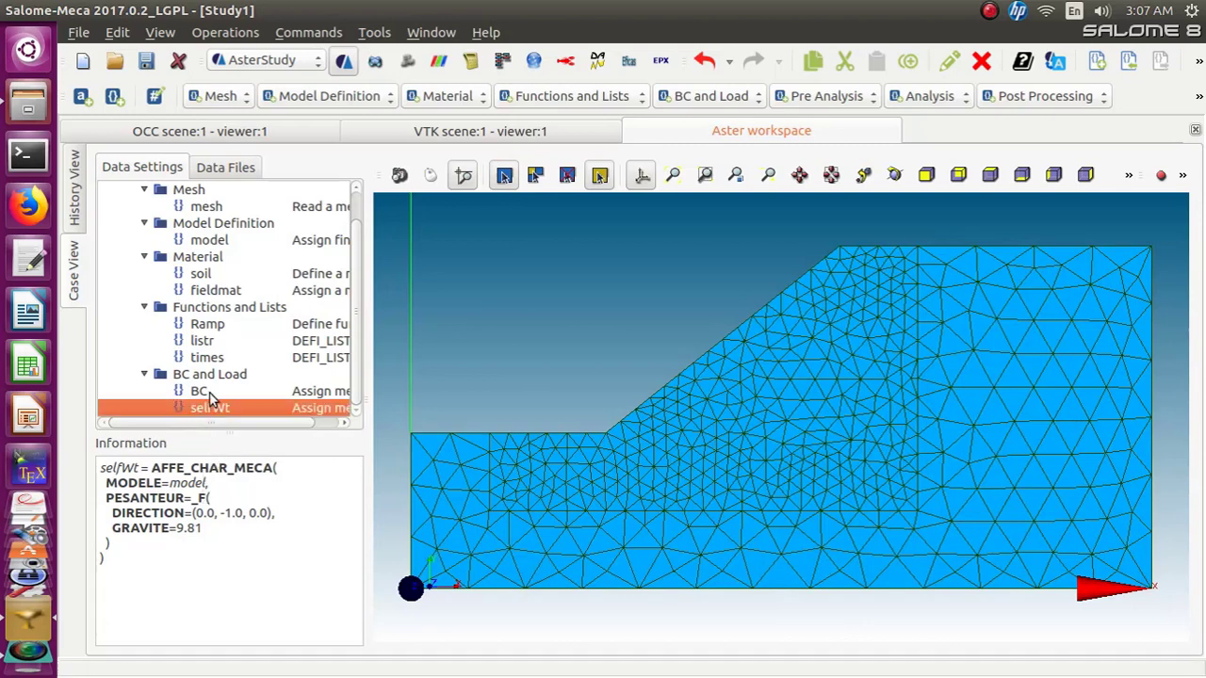
left_click(209, 392)
left_click(211, 410)
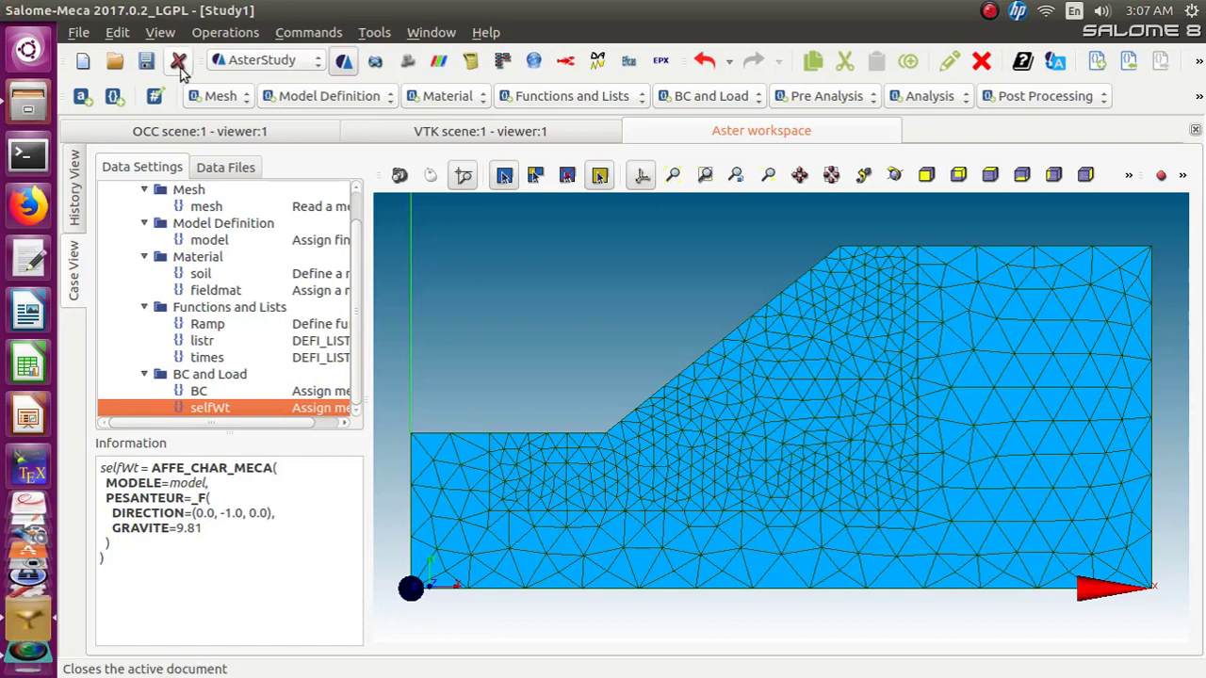
left_click(150, 66)
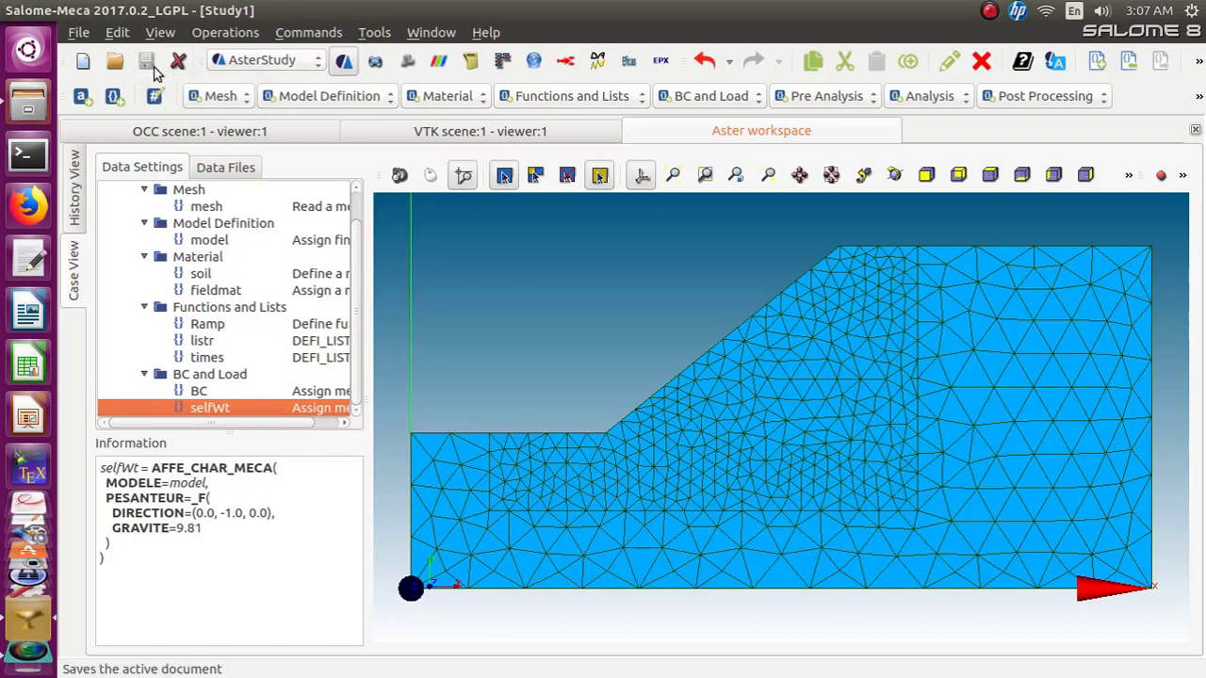
Add a STAT_NON_LINE static nonlinear analysis command
left_click(833, 96)
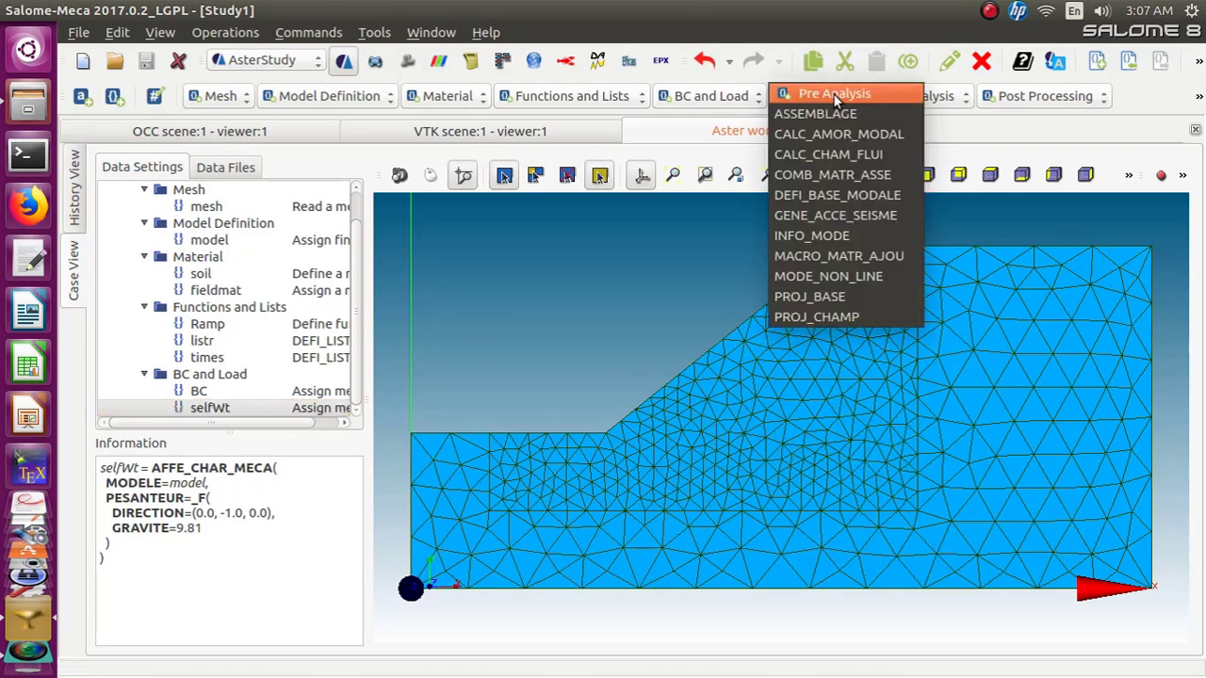
left_click(926, 96)
left_click(933, 95)
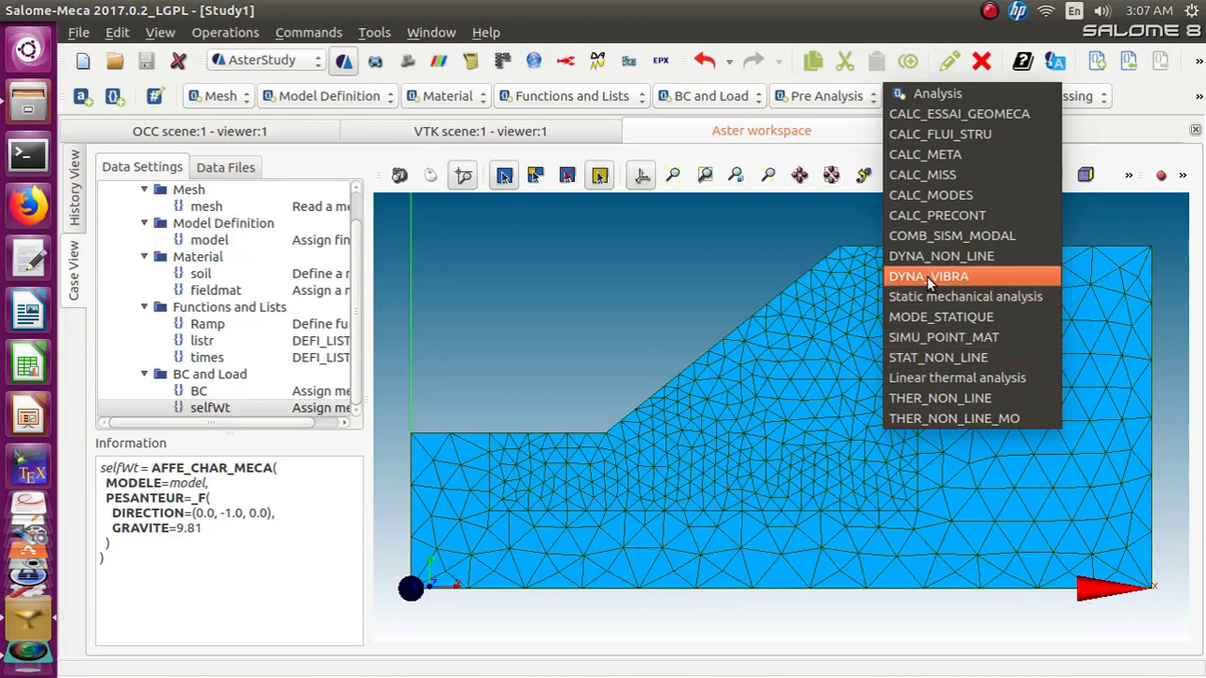
left_click(951, 360)
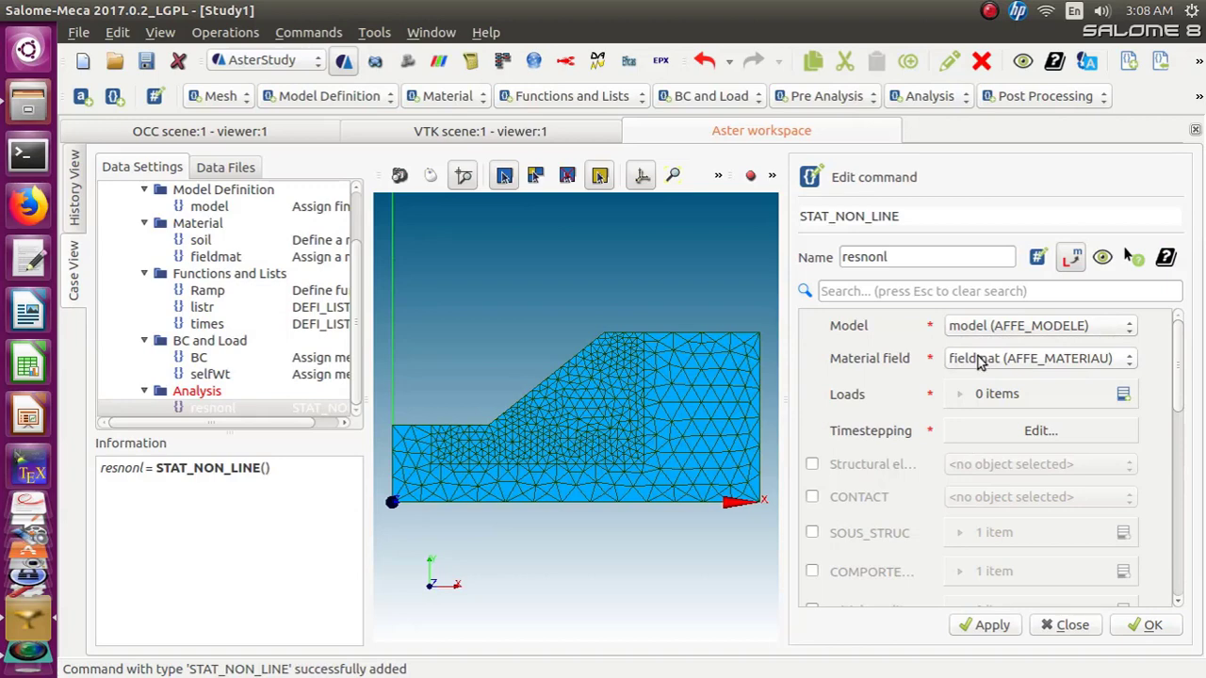
Add a first entry to the analysis Loads list and set its load to BC
left_click(1120, 395)
left_click(988, 436)
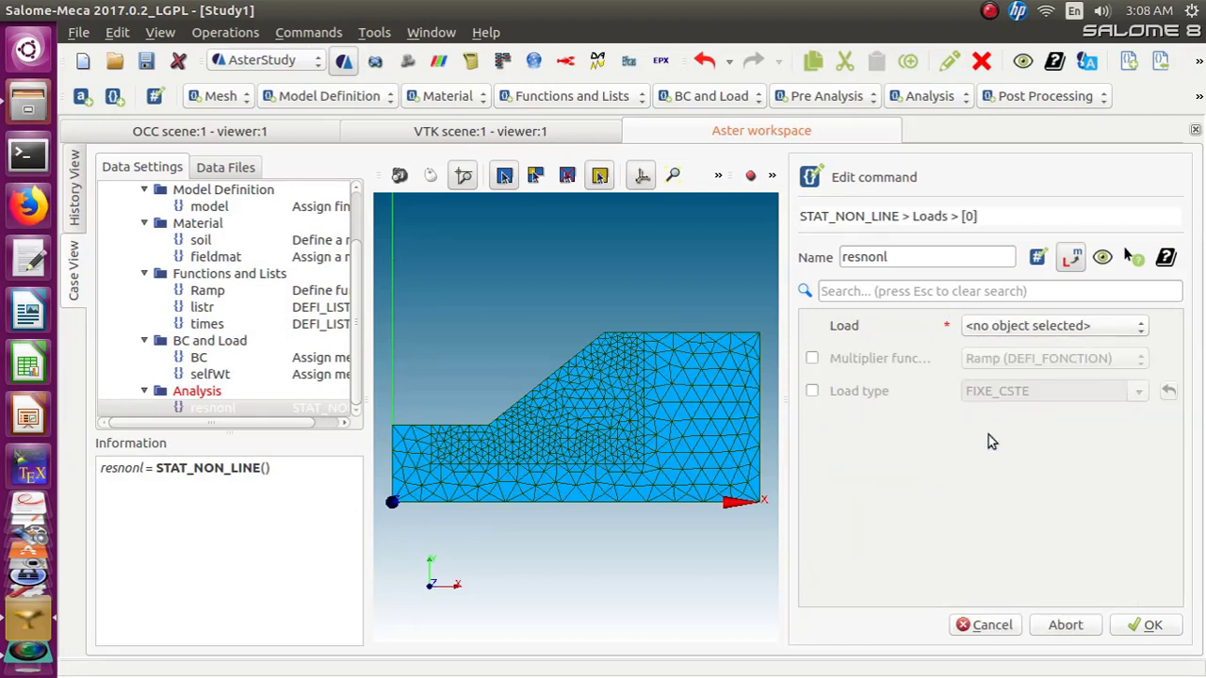
left_click(1140, 327)
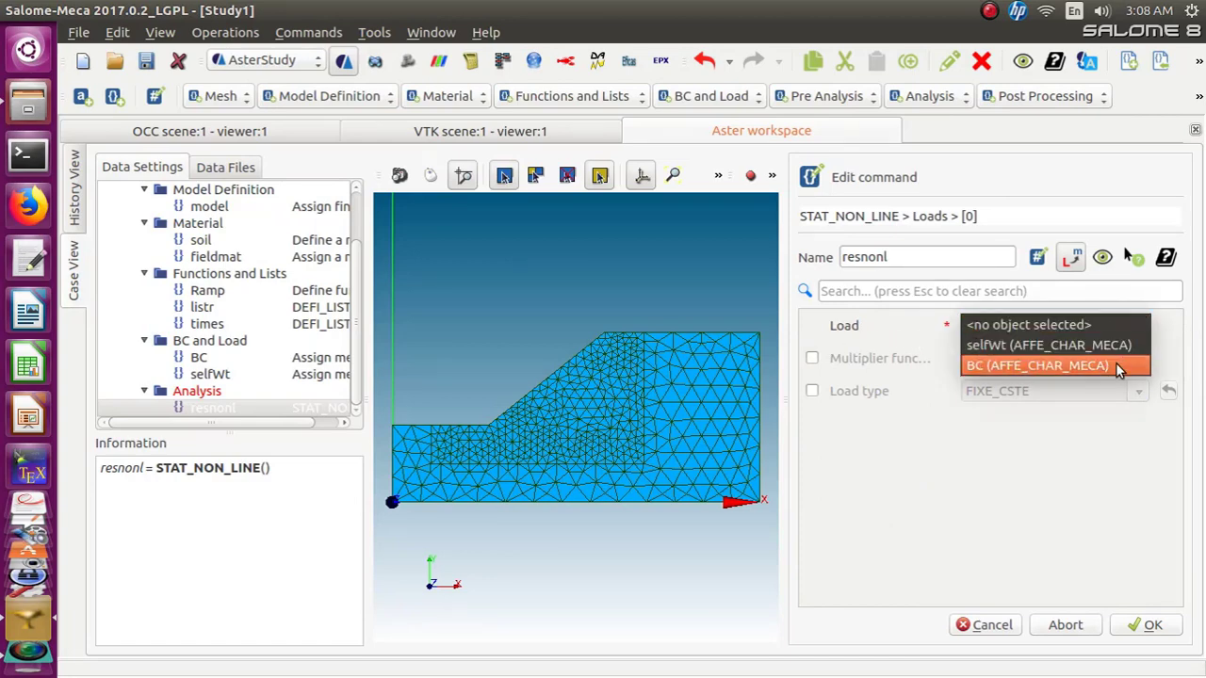
left_click(1115, 364)
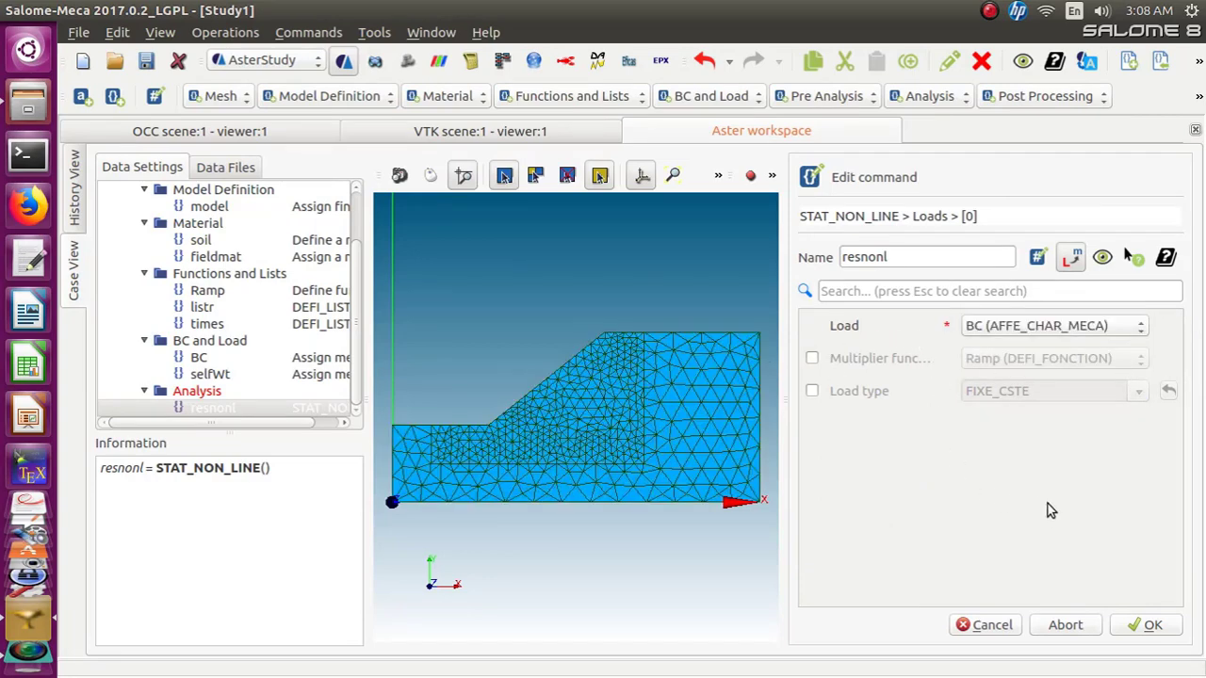
left_click(1134, 628)
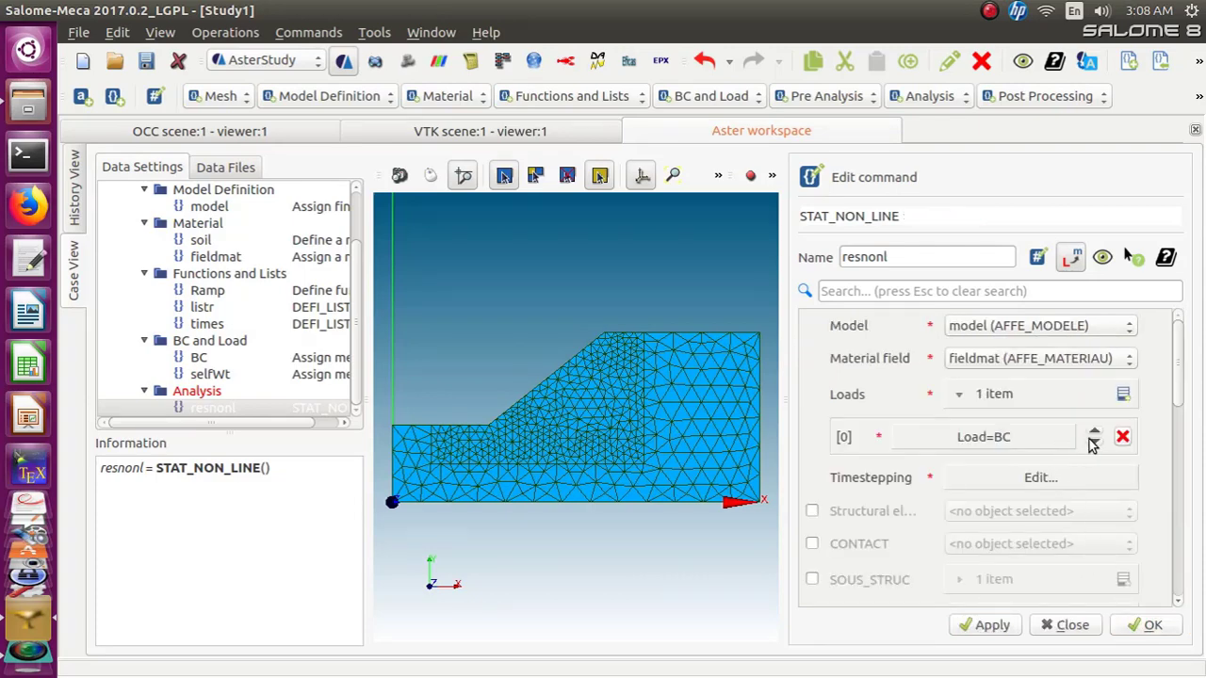
Add a second load entry using selfWt with the Ramp multiplier function enabled
left_click(1123, 395)
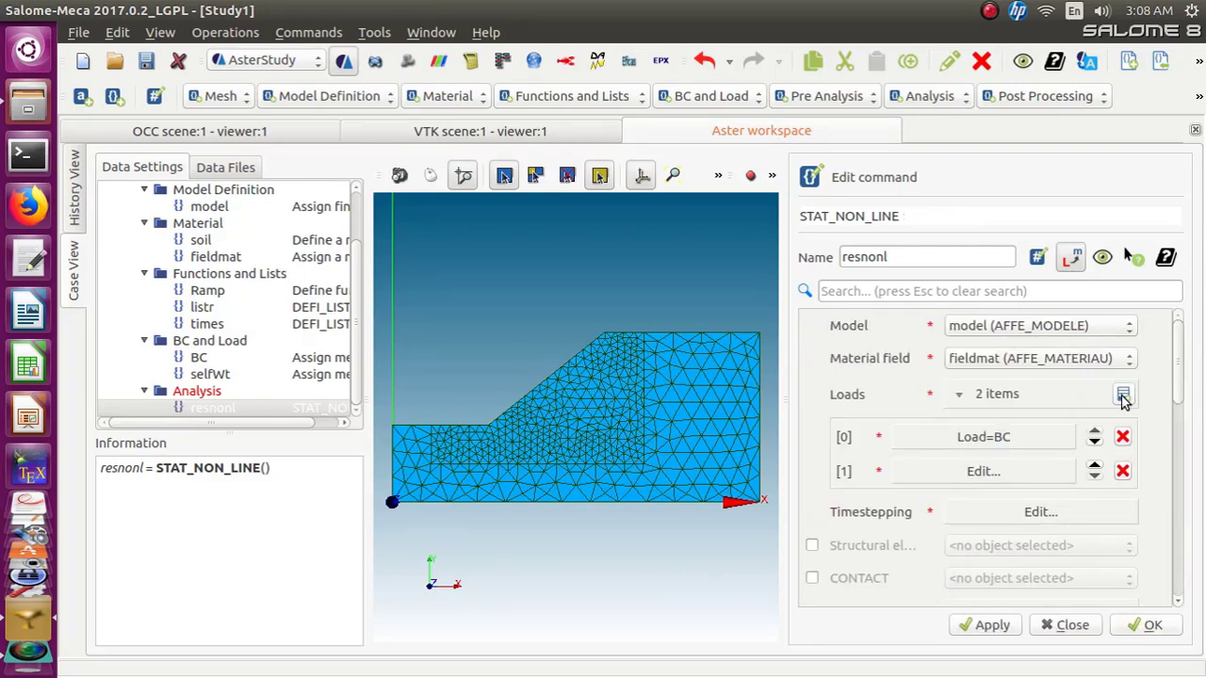
left_click(999, 469)
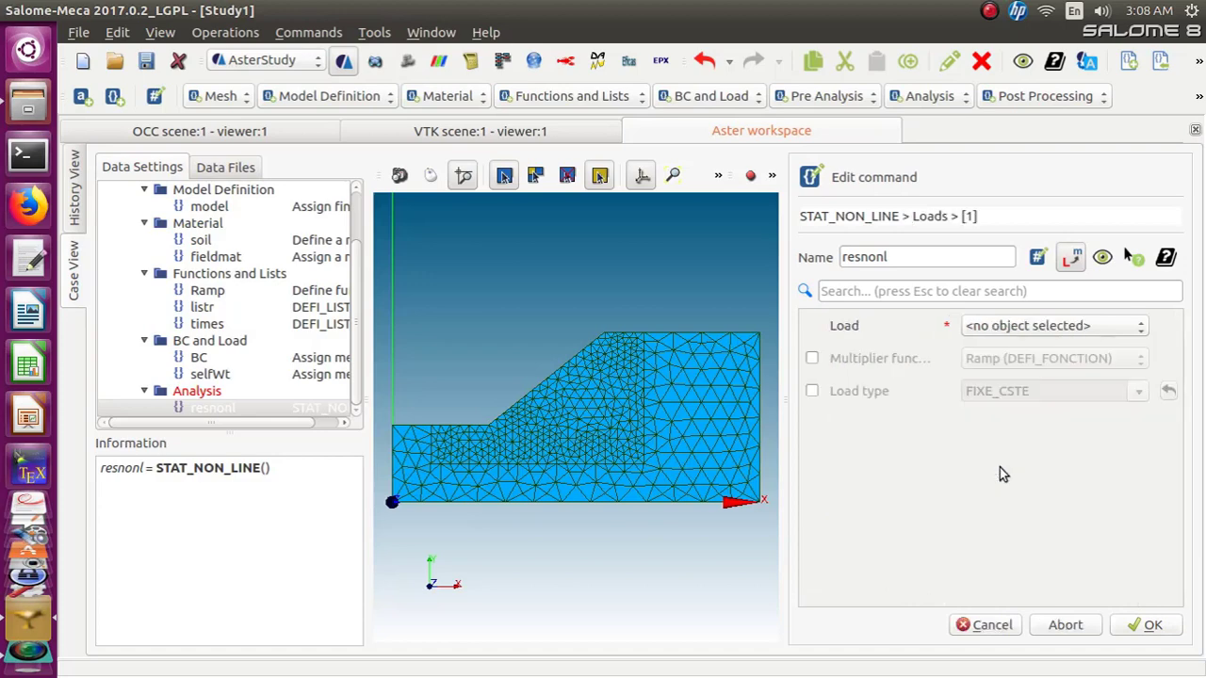
left_click(1137, 331)
left_click(1115, 346)
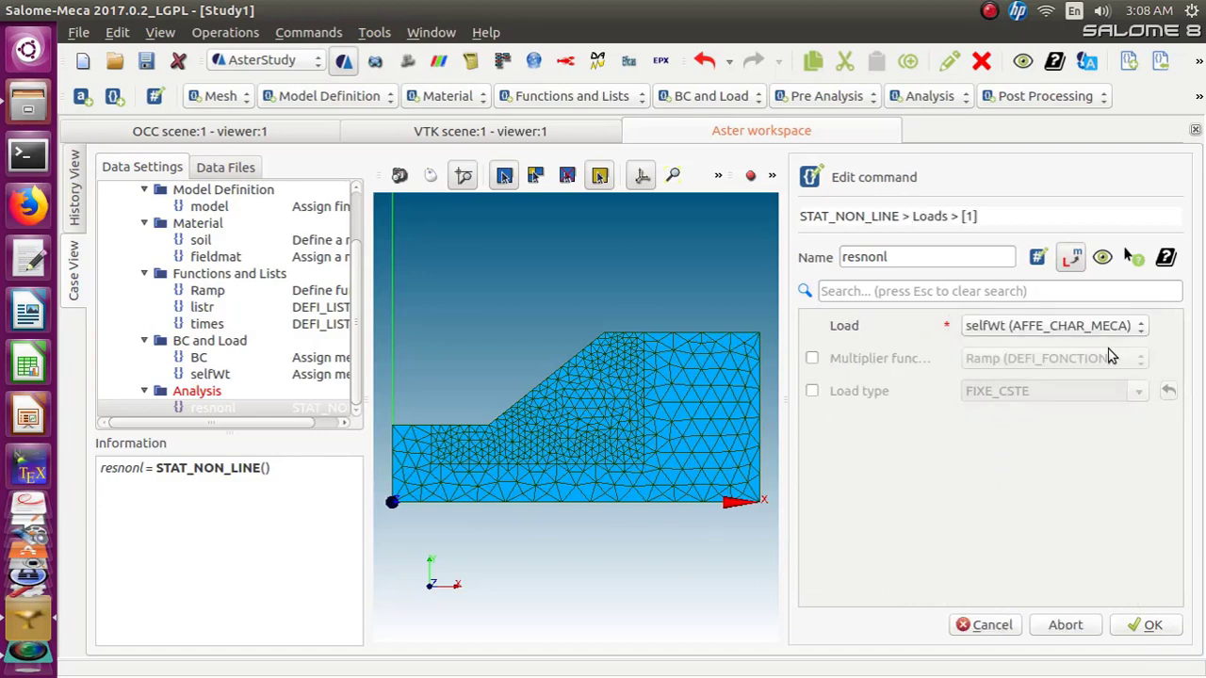
left_click(812, 359)
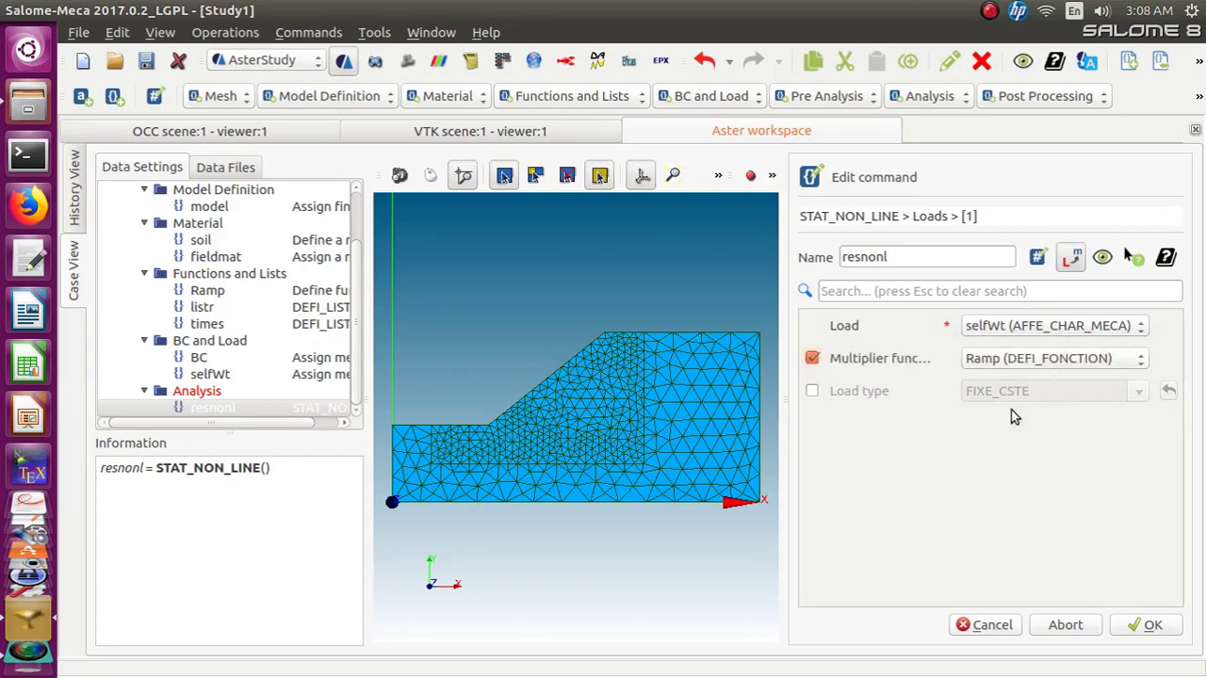
left_click(1139, 626)
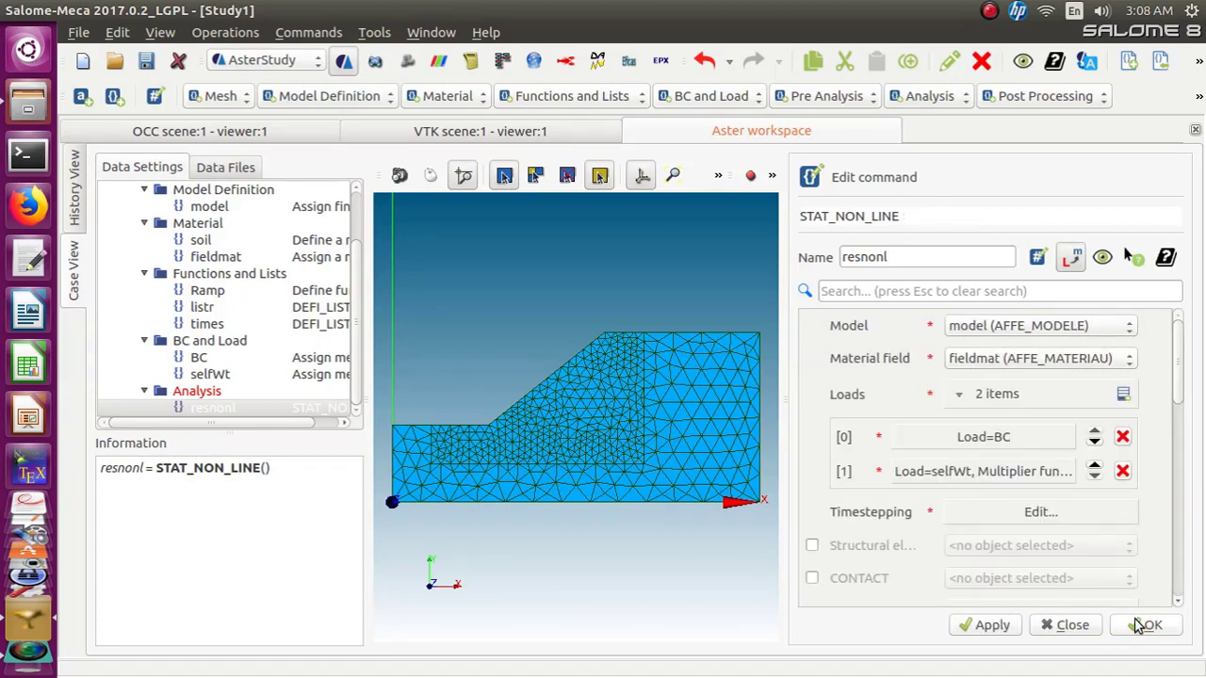
Set the analysis timestepping to use the times list
left_click(1034, 520)
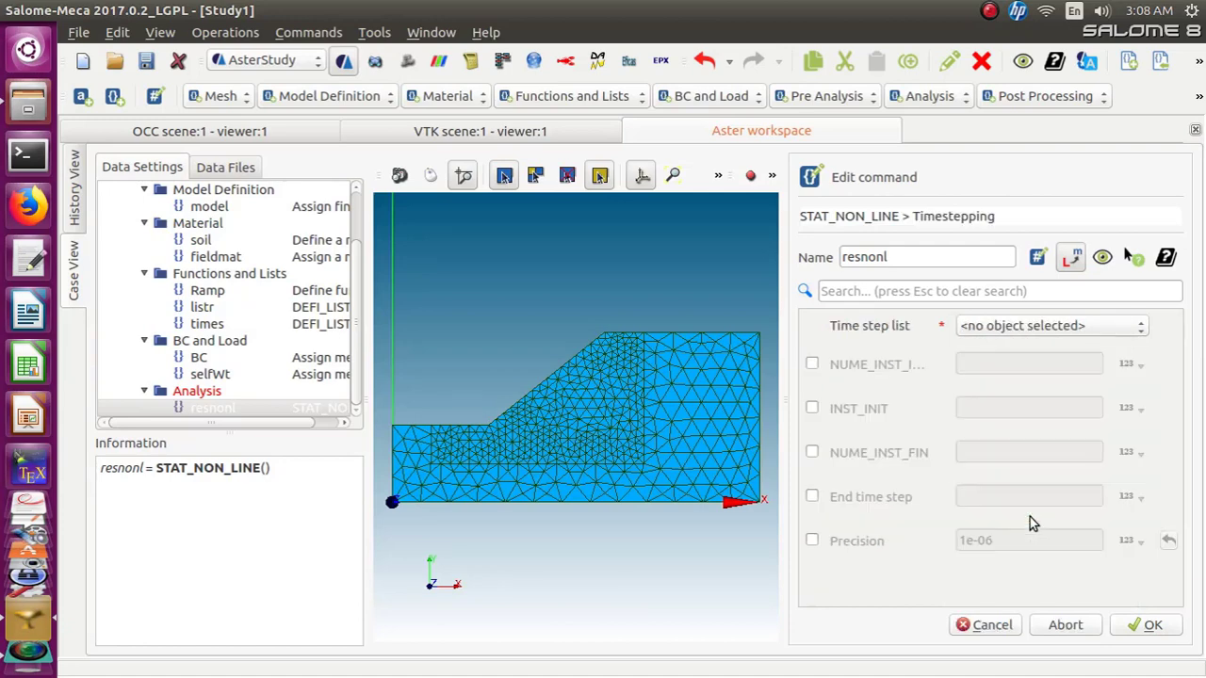
left_click(1140, 332)
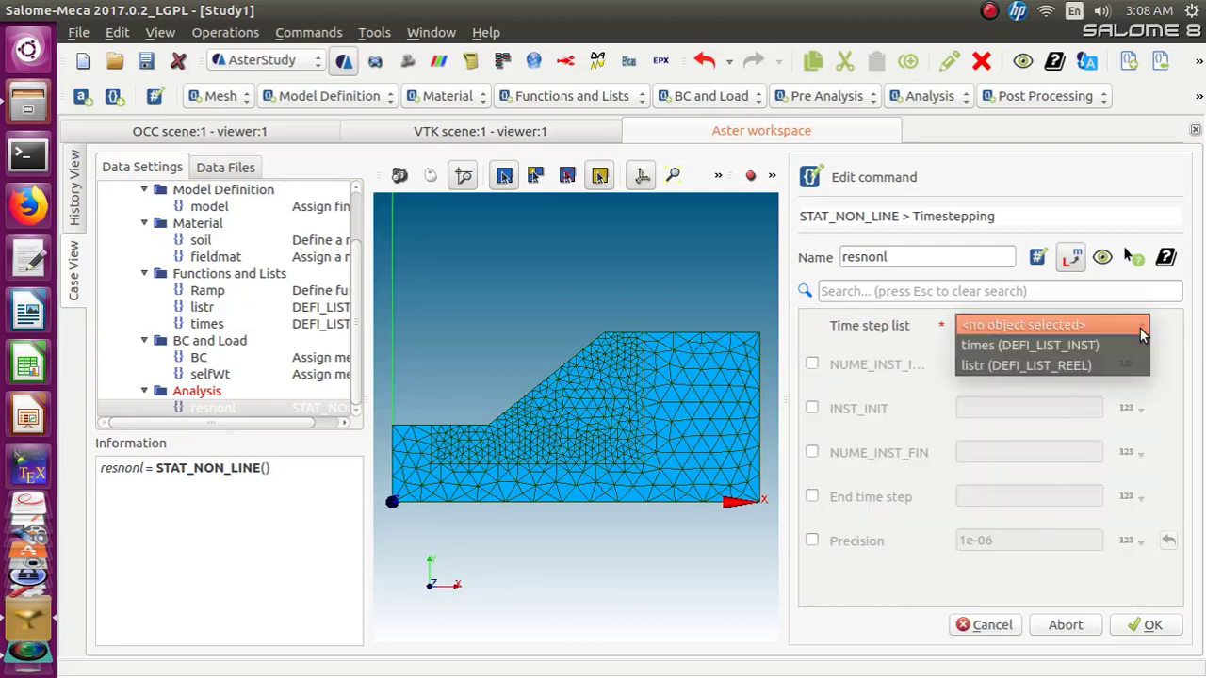
left_click(1126, 345)
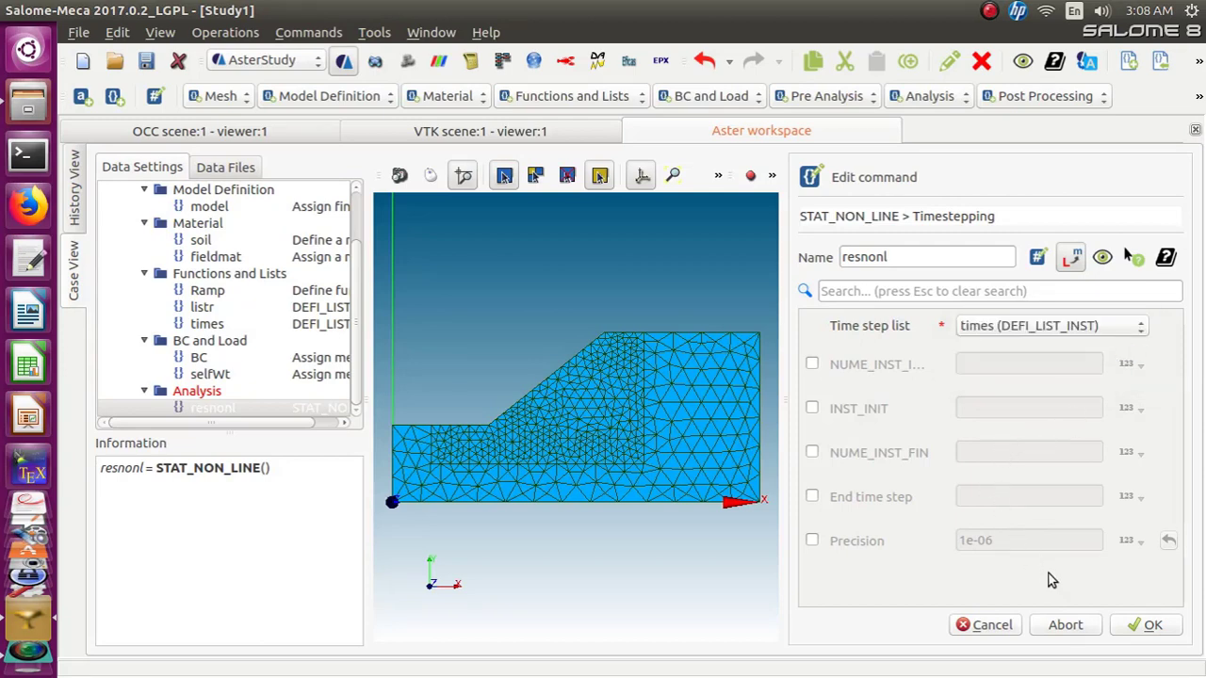
left_click(1137, 625)
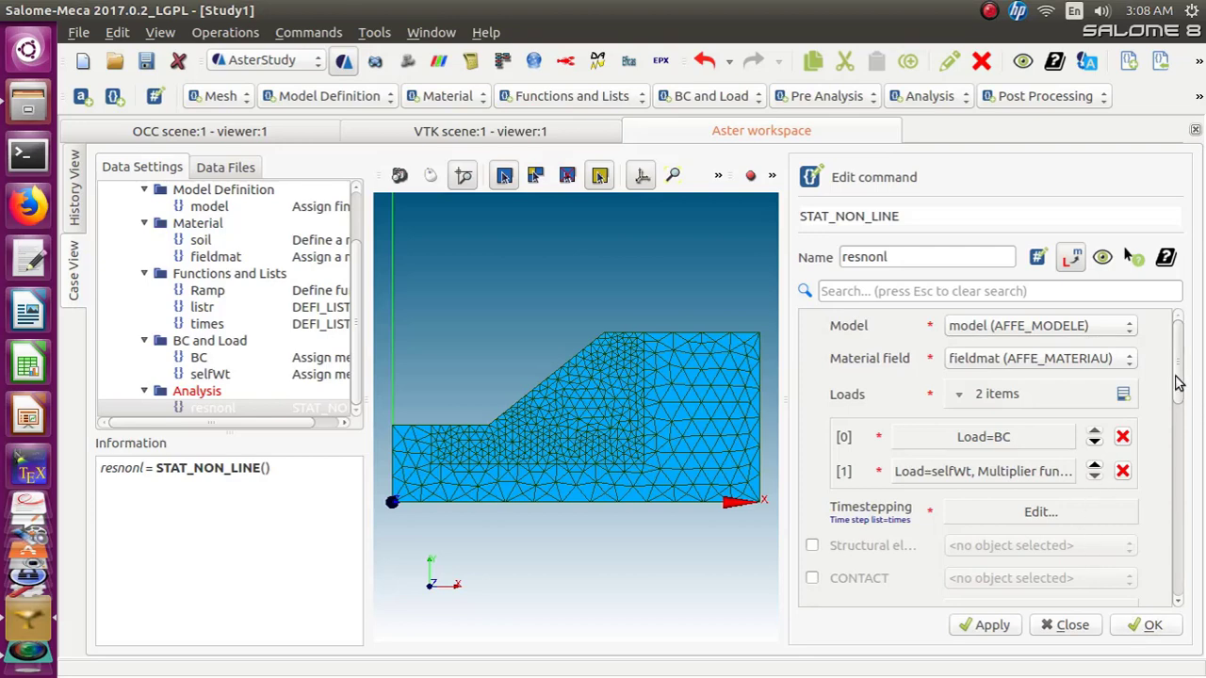
Enable the NEWTON method and line search (RECH_LINEAIRE) with its CORDE method
left_click_drag(1175, 382, 1176, 467)
left_click(812, 361)
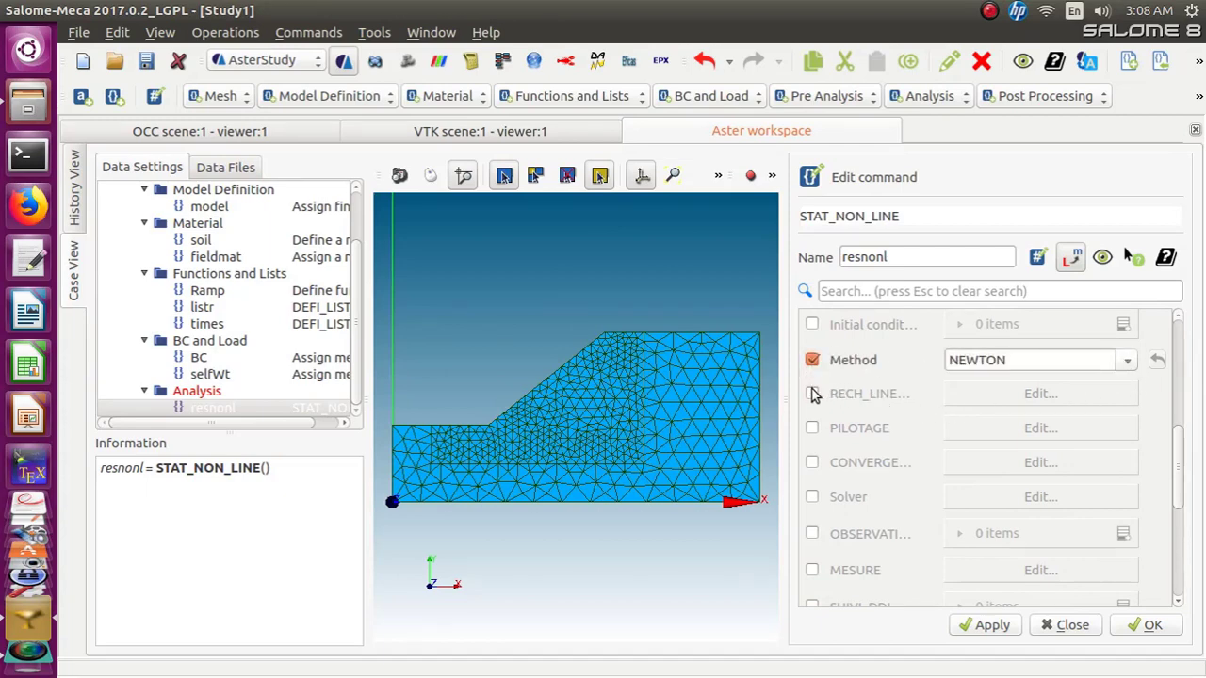
left_click(812, 394)
left_click(1042, 394)
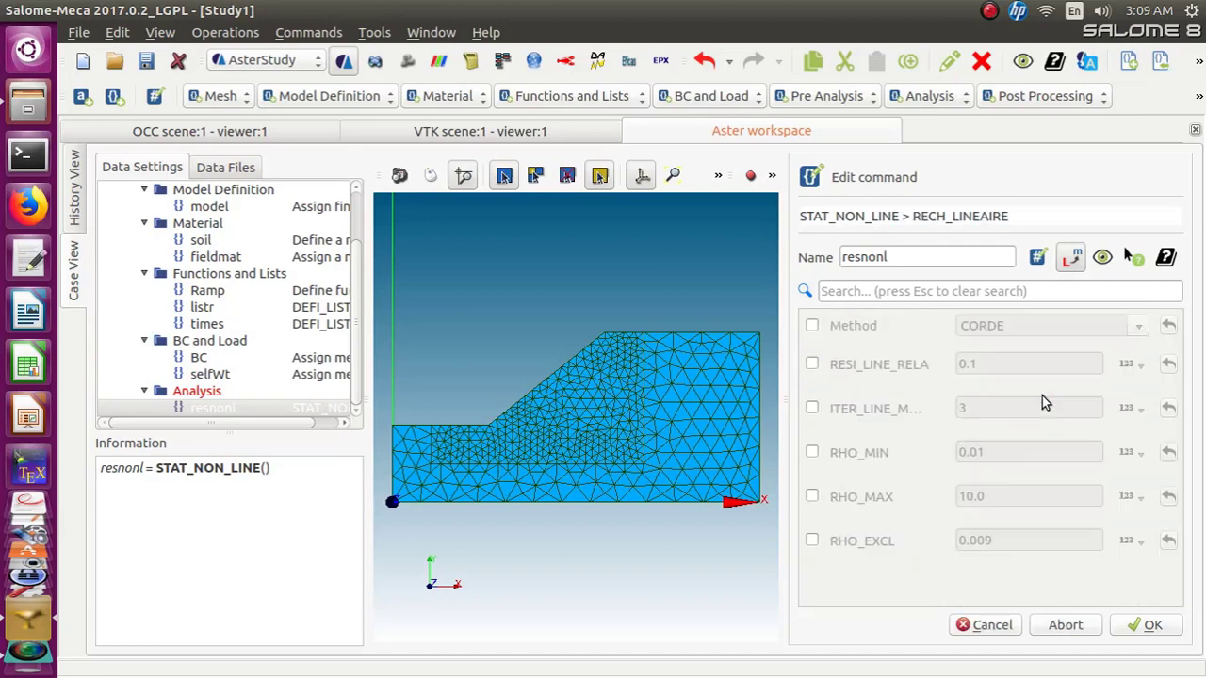
left_click(813, 325)
left_click(1141, 626)
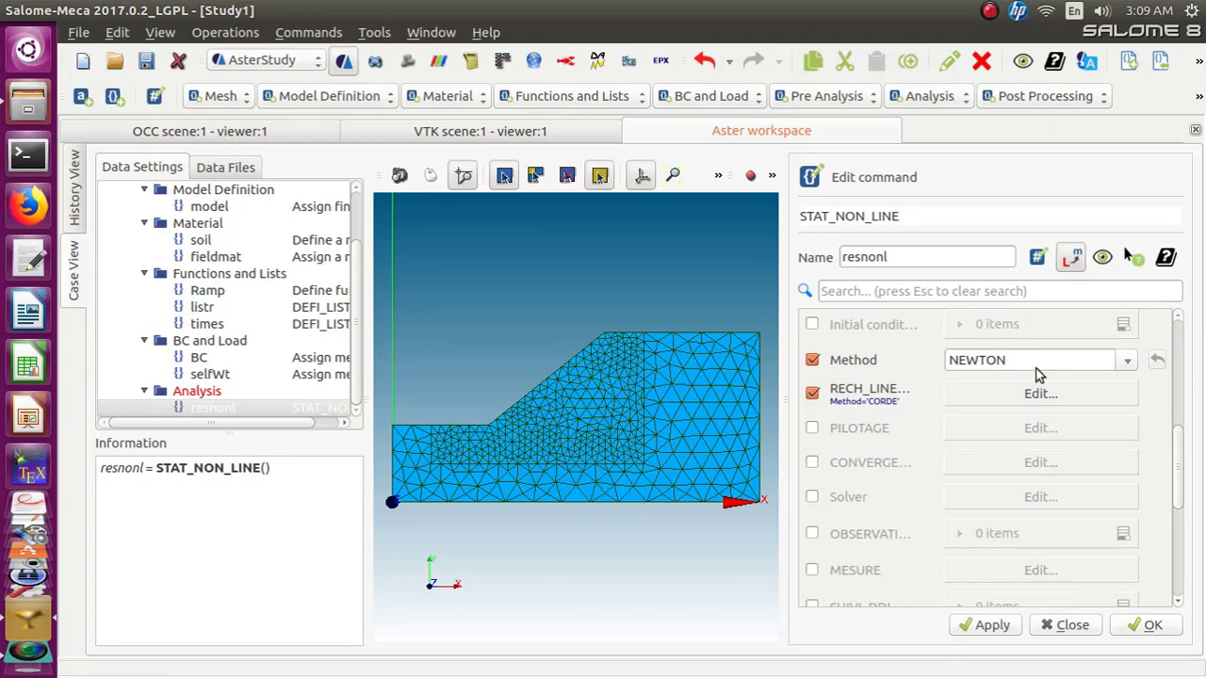
Reopen the line search settings to check its method
left_click(1038, 394)
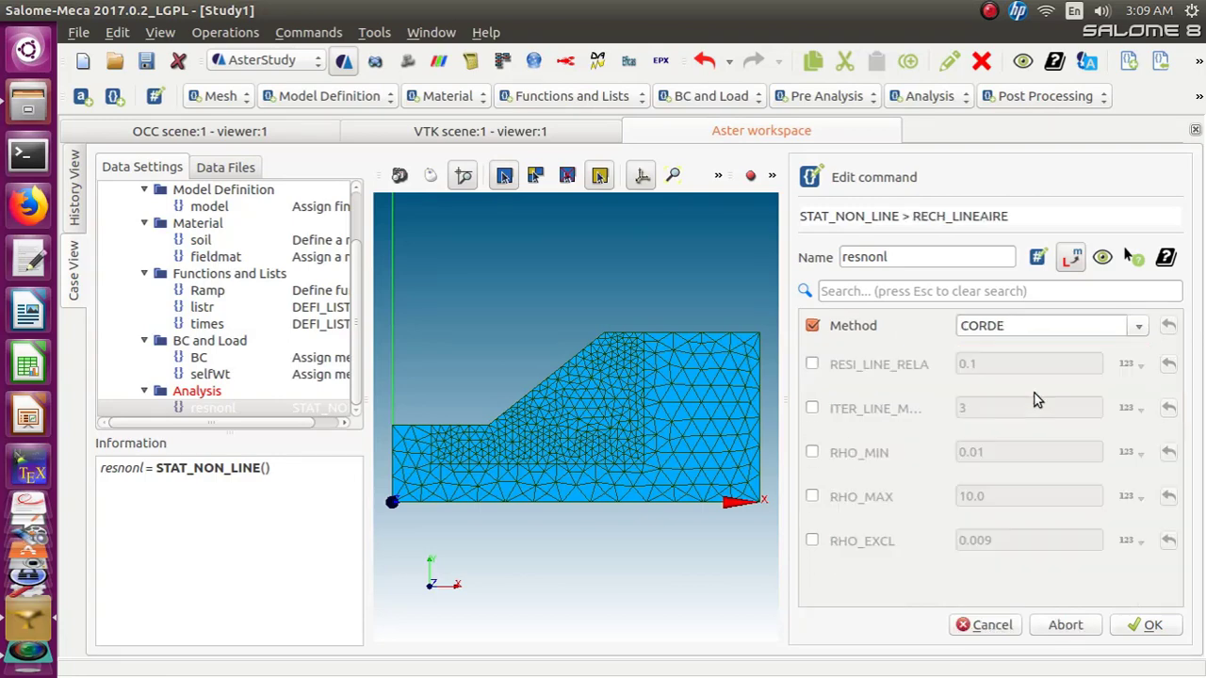
left_click(1141, 327)
left_click(1142, 326)
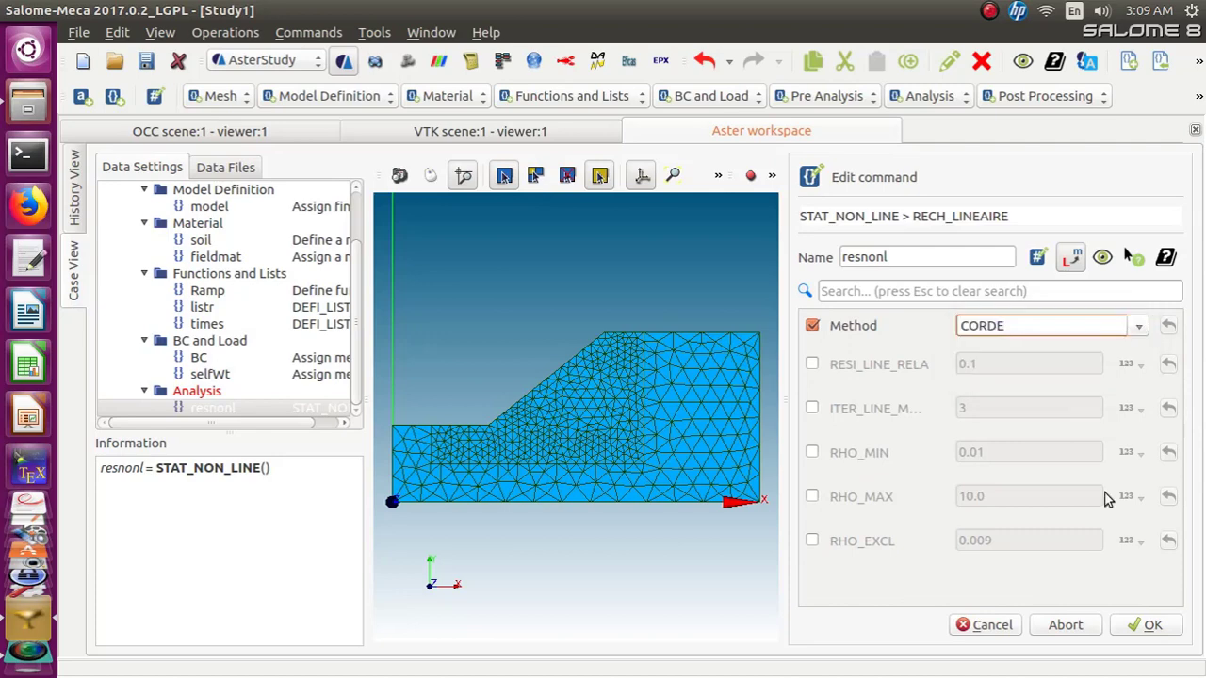
left_click(1131, 627)
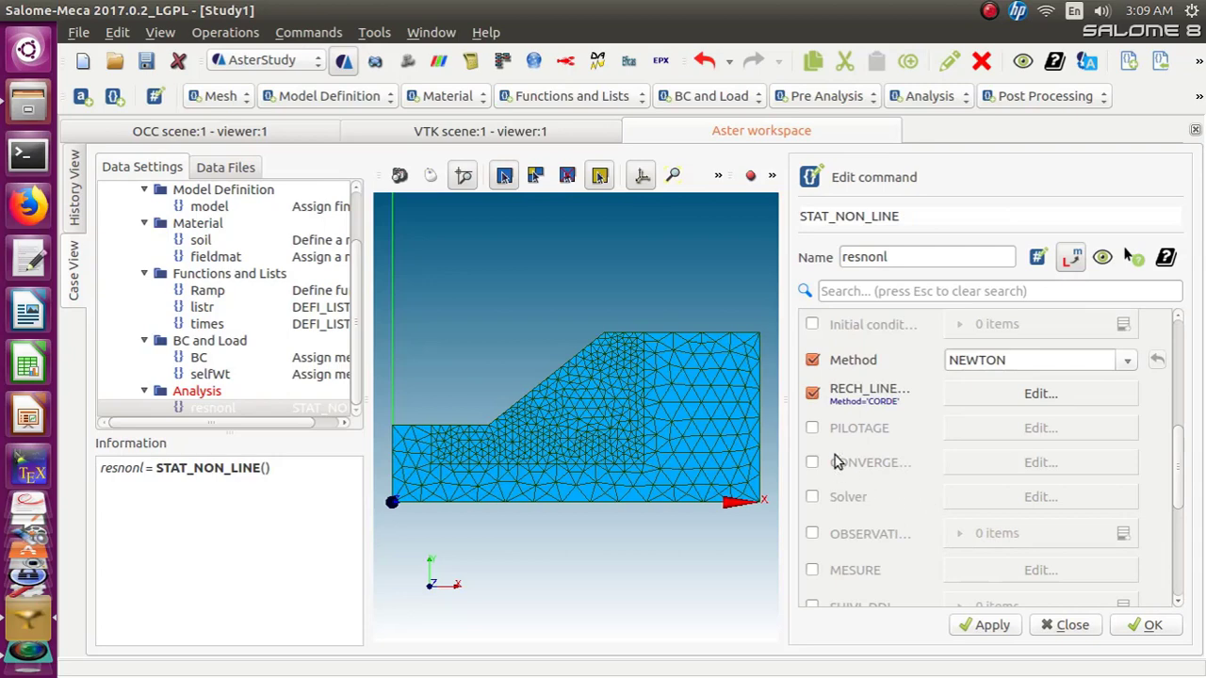
Enable the CONVERGENCE settings and set RESI_GLOB_MAXI to 1e-2
left_click(812, 462)
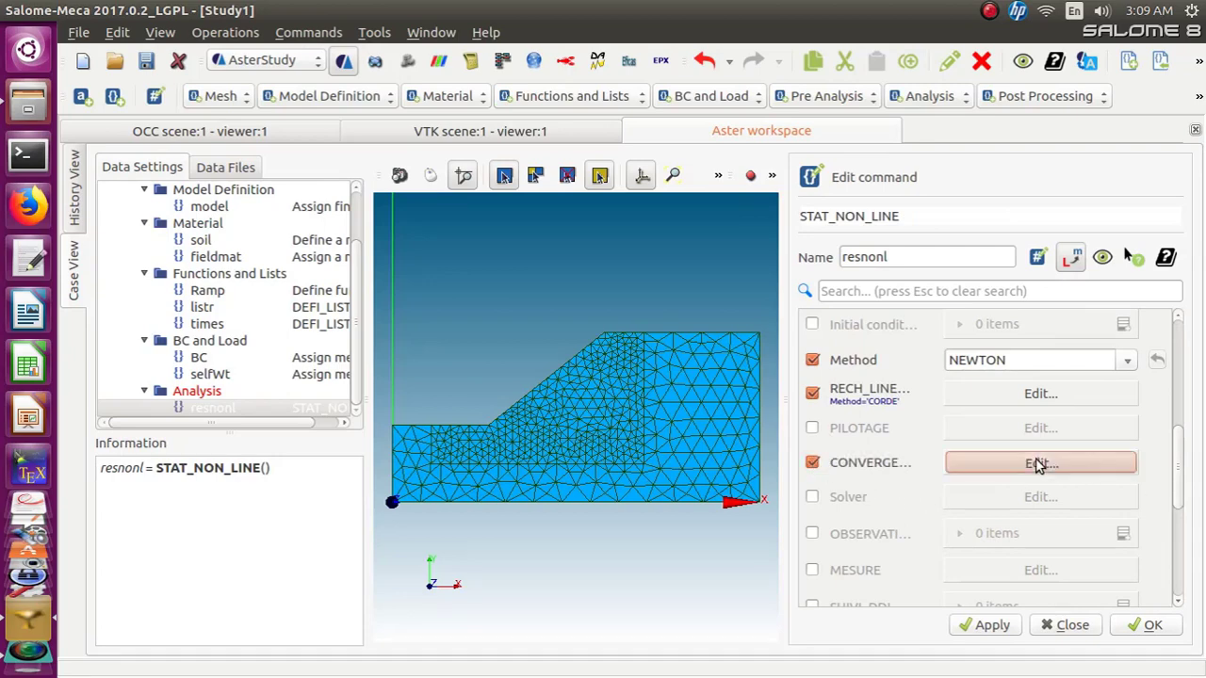
left_click(1036, 463)
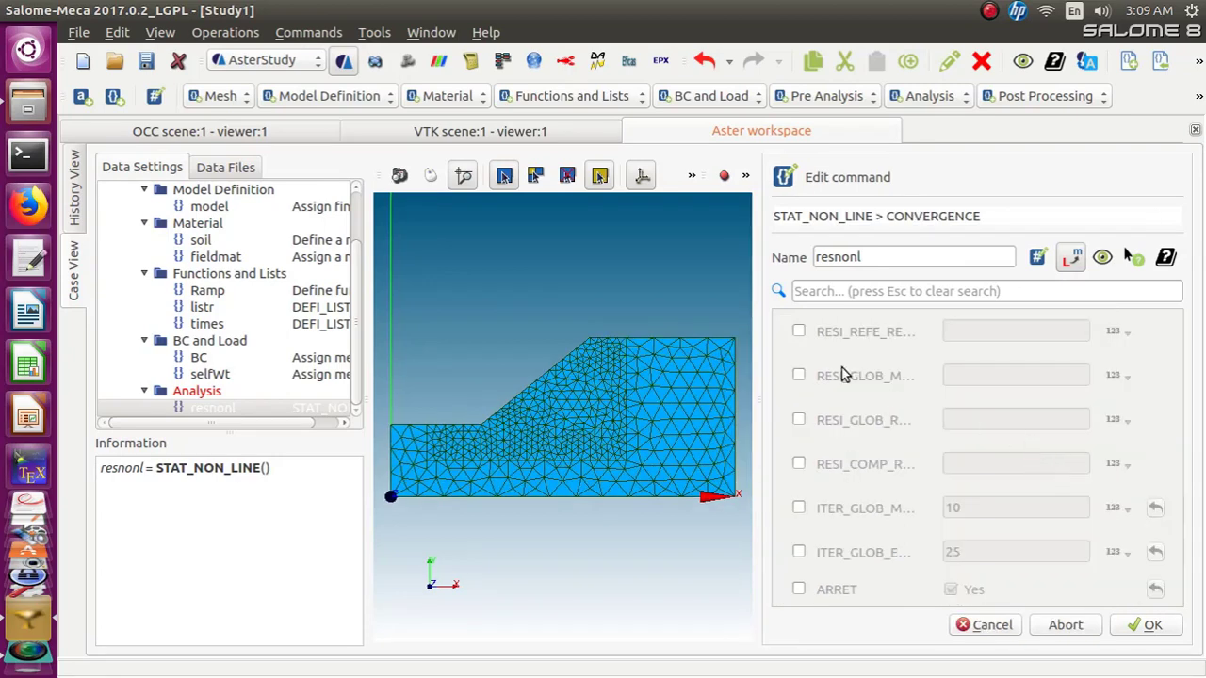
left_click(801, 379)
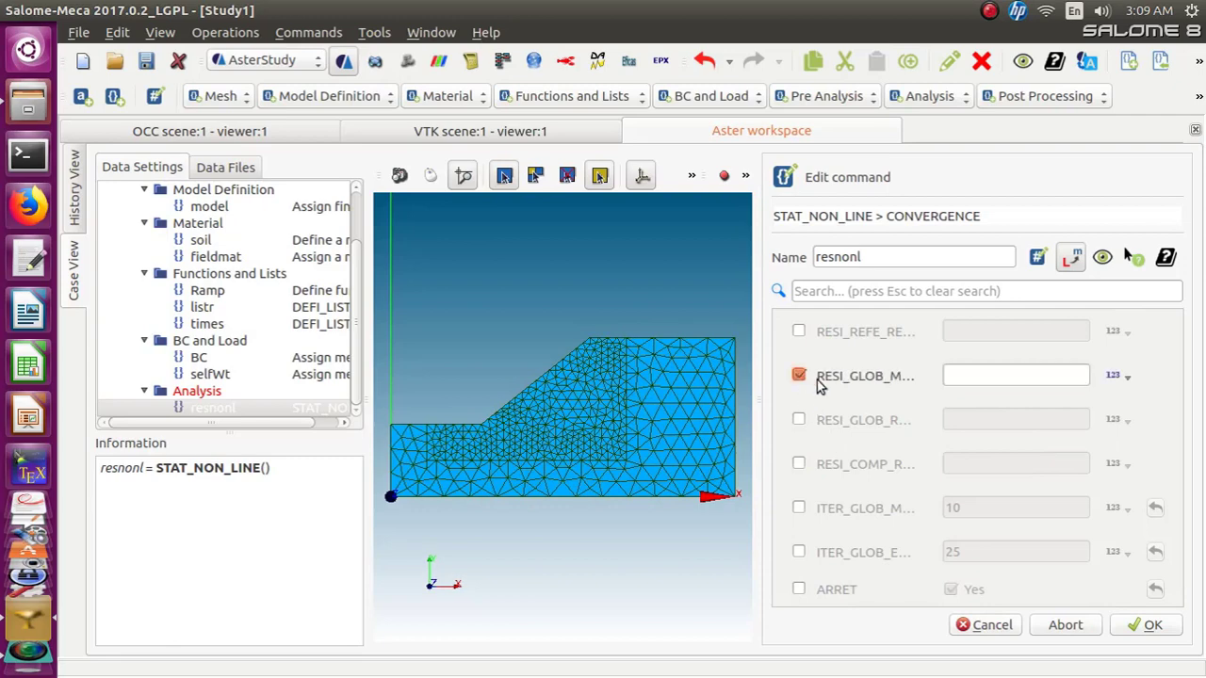
left_click(987, 377)
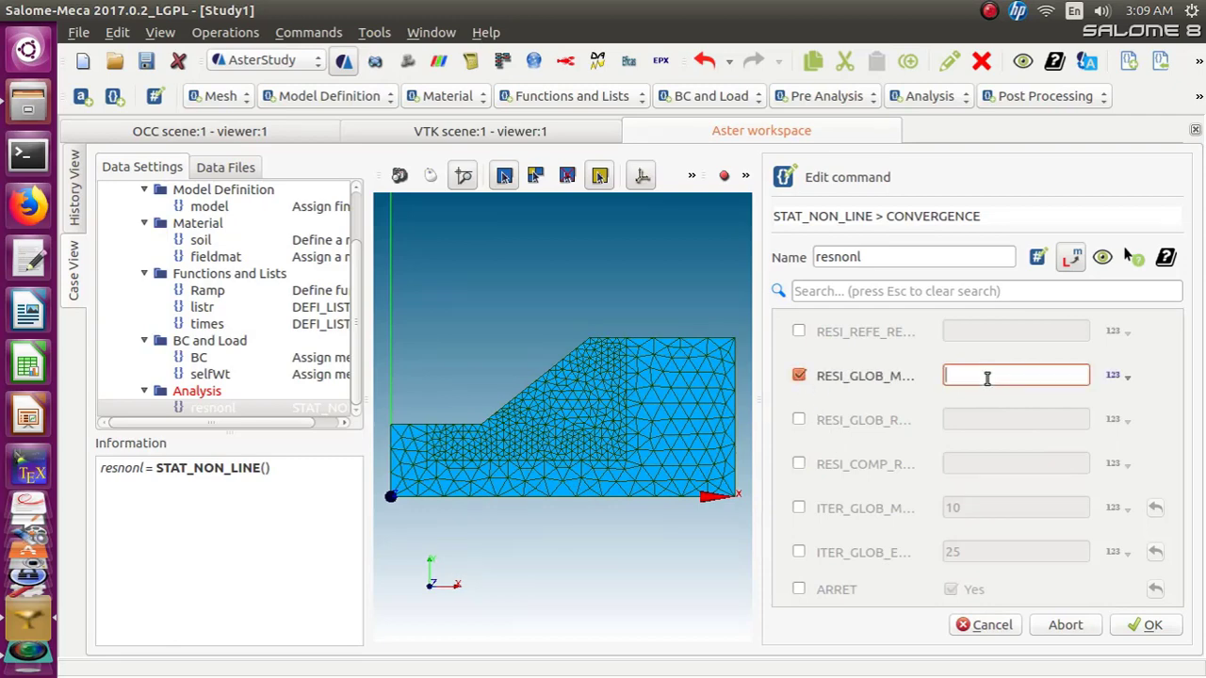
type("1e-2")
Enable RESI_GLOB_RELA in the convergence settings and set it to 1e-5
left_click(797, 421)
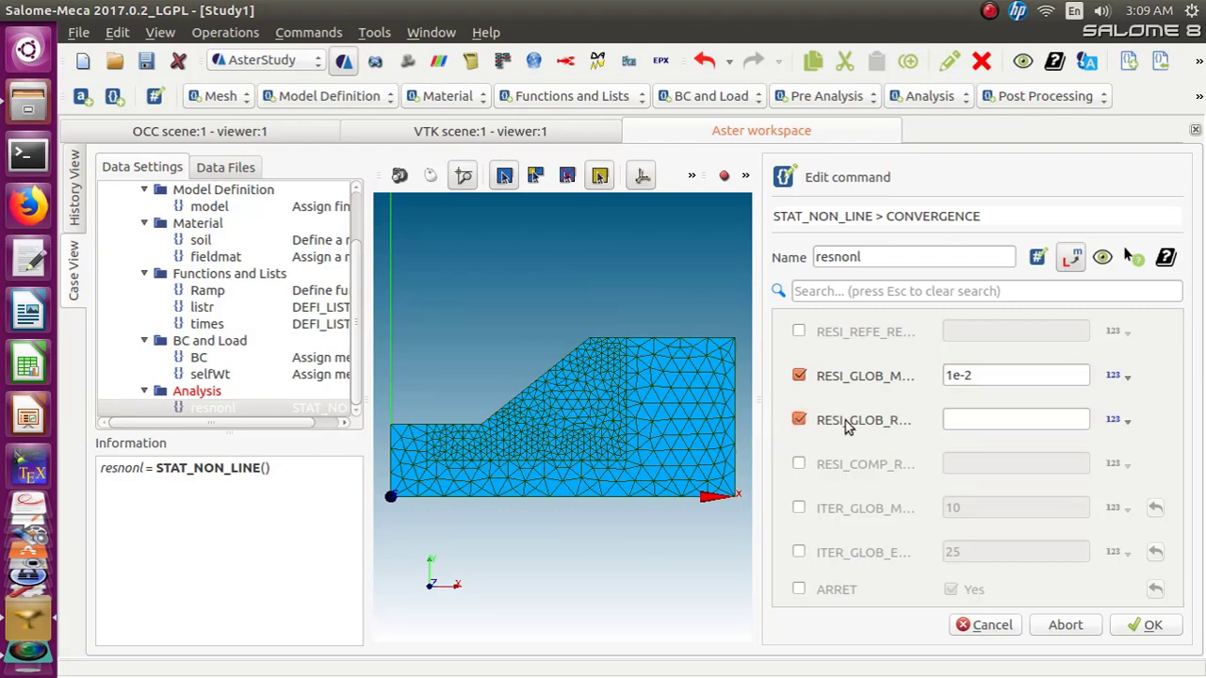
left_click(962, 421)
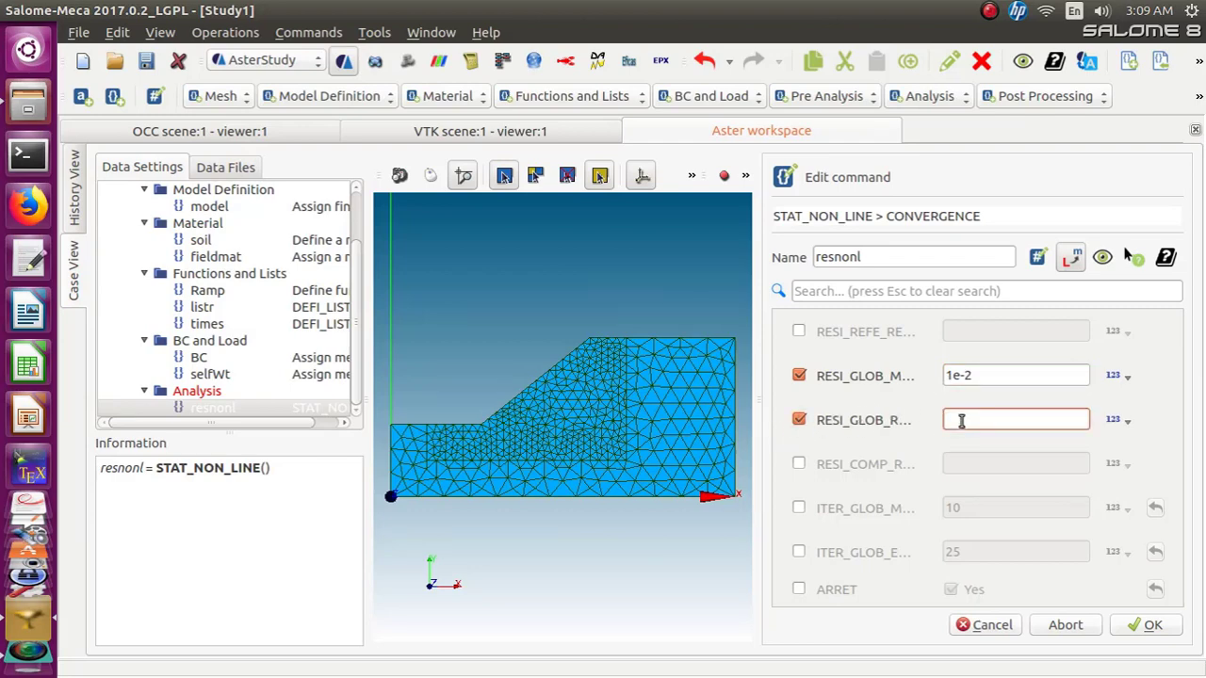
type("1e-5")
left_click(1184, 402)
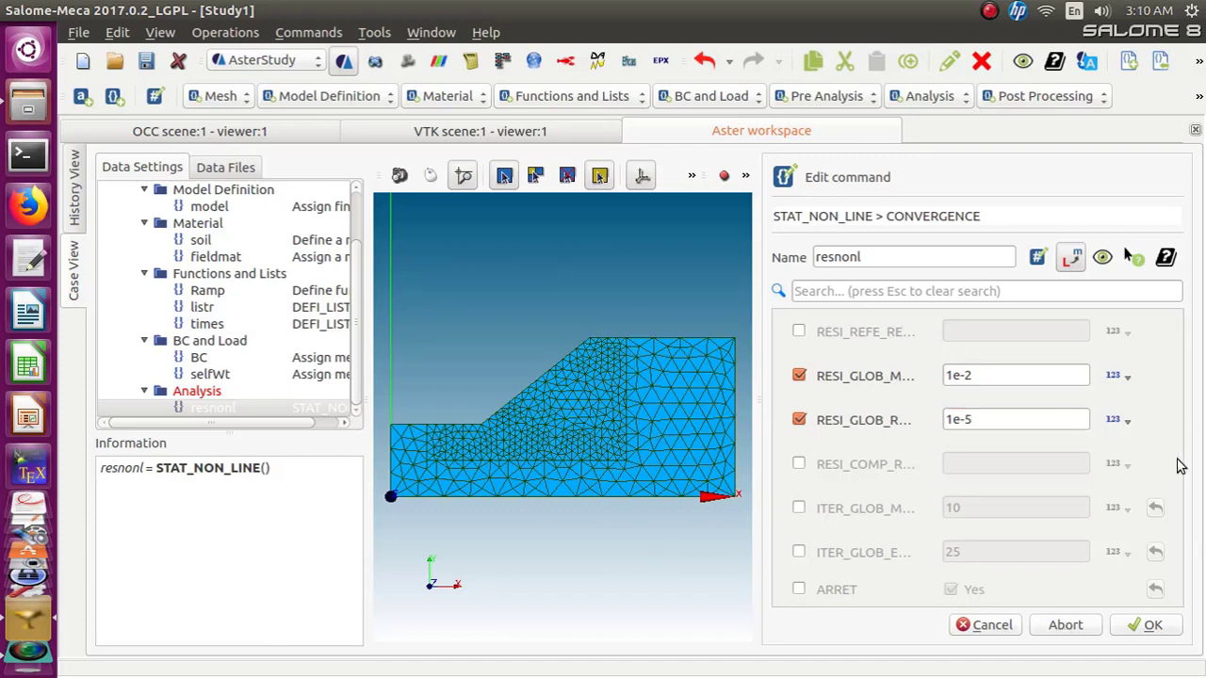
Set ITER_GLOB_MAXI to 10000 and enable ARRET, then confirm the convergence settings
left_click(794, 512)
left_click(1038, 518)
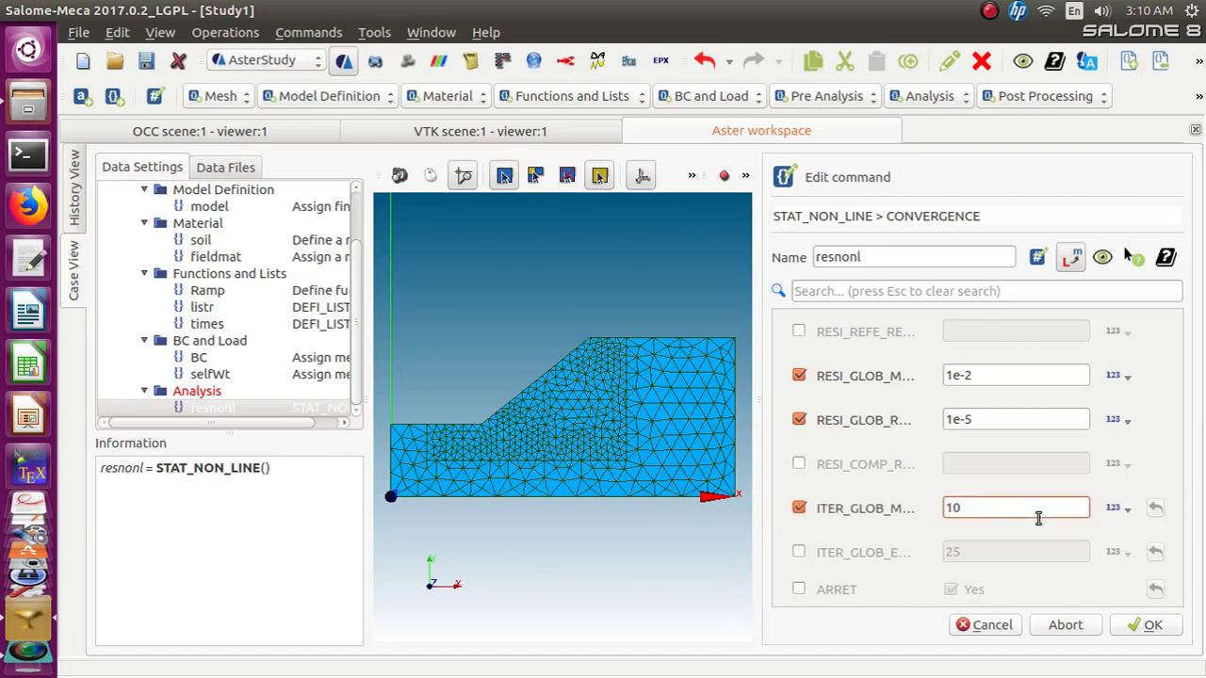
key("BackSpace")
key("BackSpace")
type("10000")
left_click(799, 588)
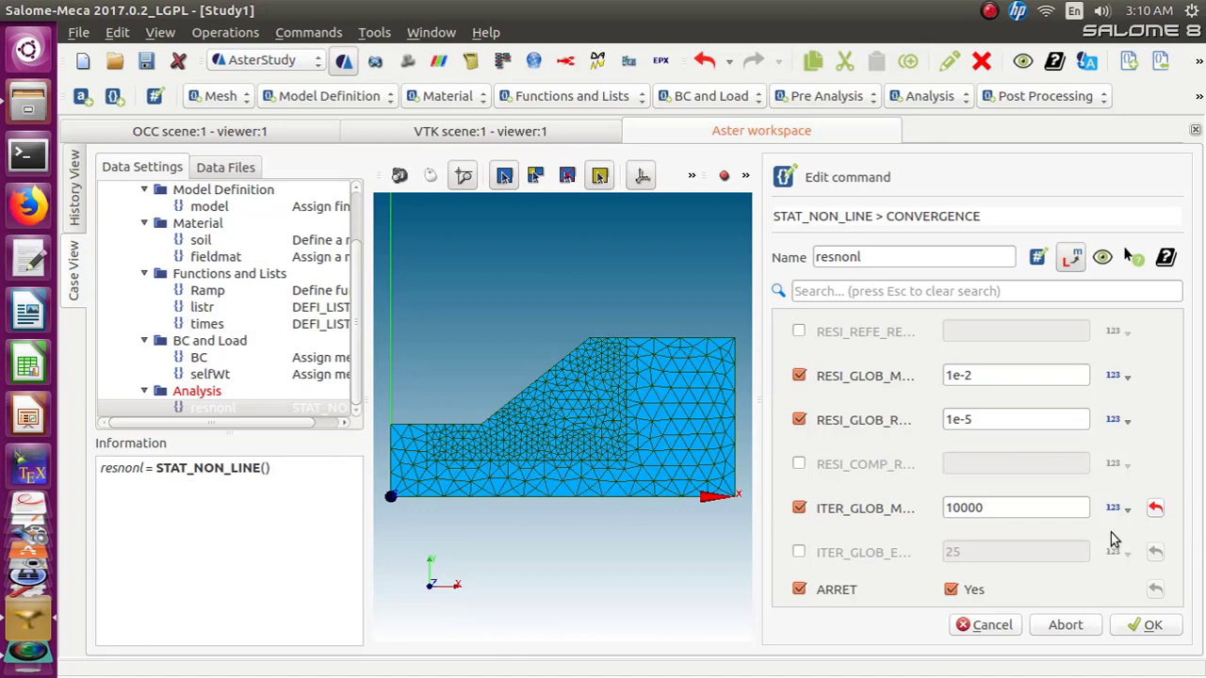
left_click(1143, 626)
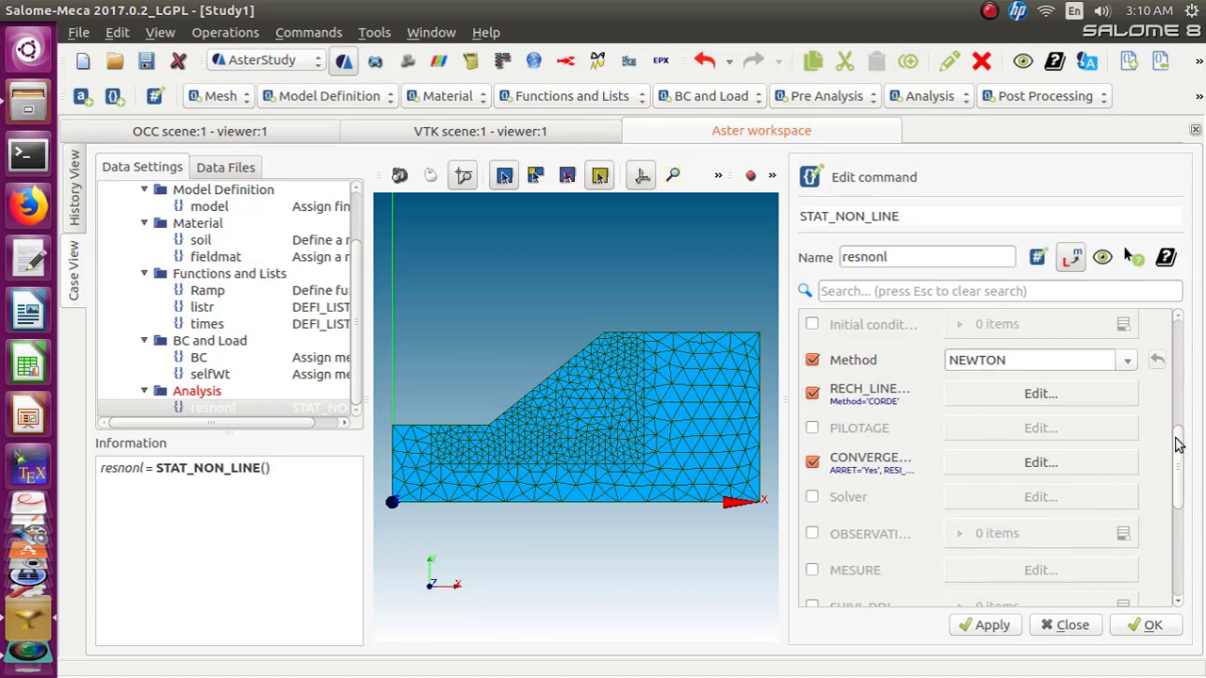
Enable the NEWTON keyword with MATRICE set to ELASTIQUE and store the STAT_NON_LINE command
scroll(1174, 487, "down", 5)
scroll(1174, 487, "down", 4)
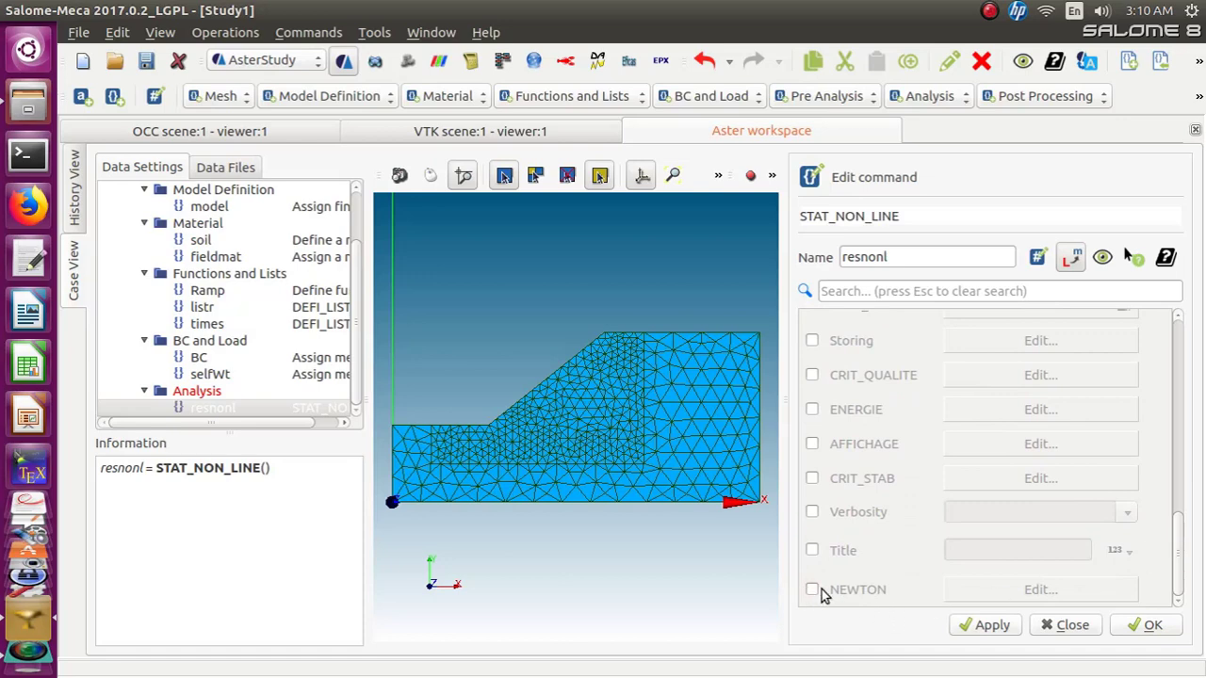
left_click(811, 589)
left_click(1039, 589)
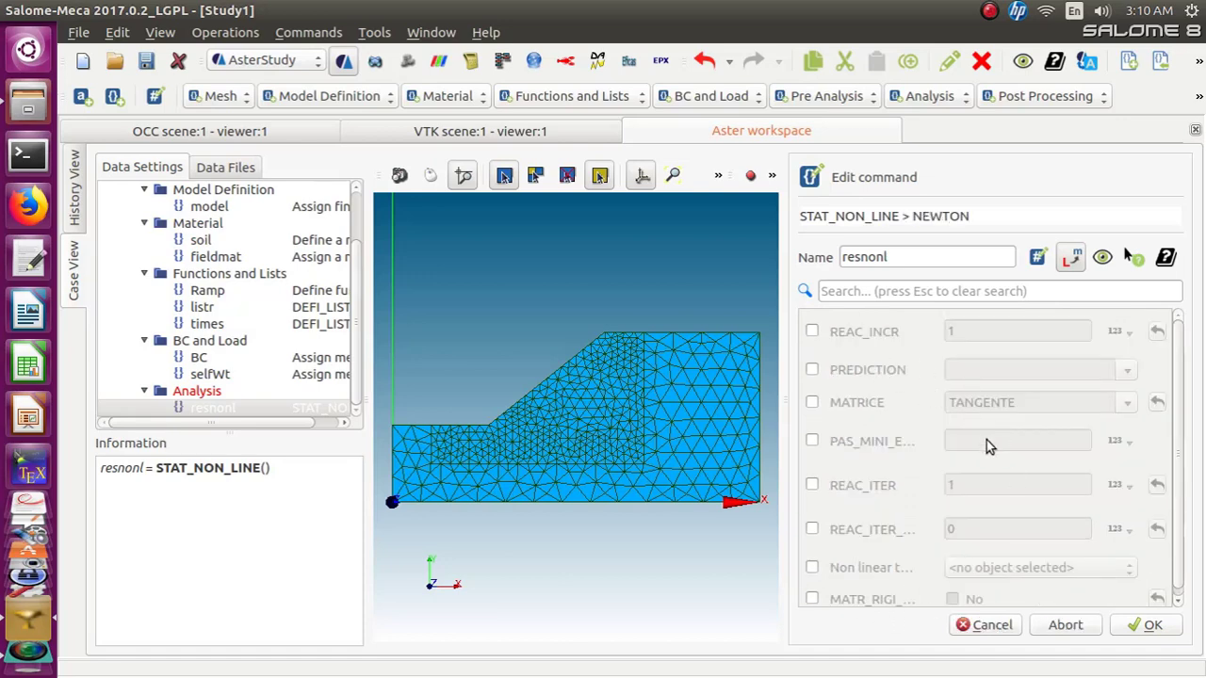
left_click(812, 403)
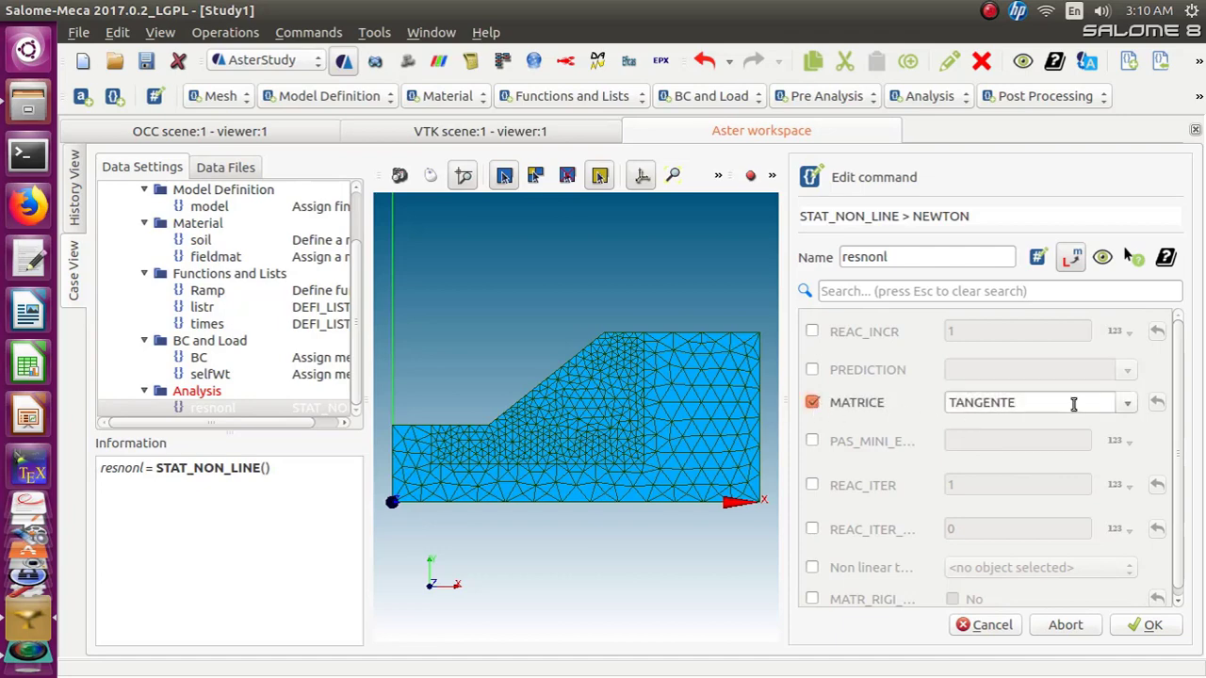
left_click(1124, 405)
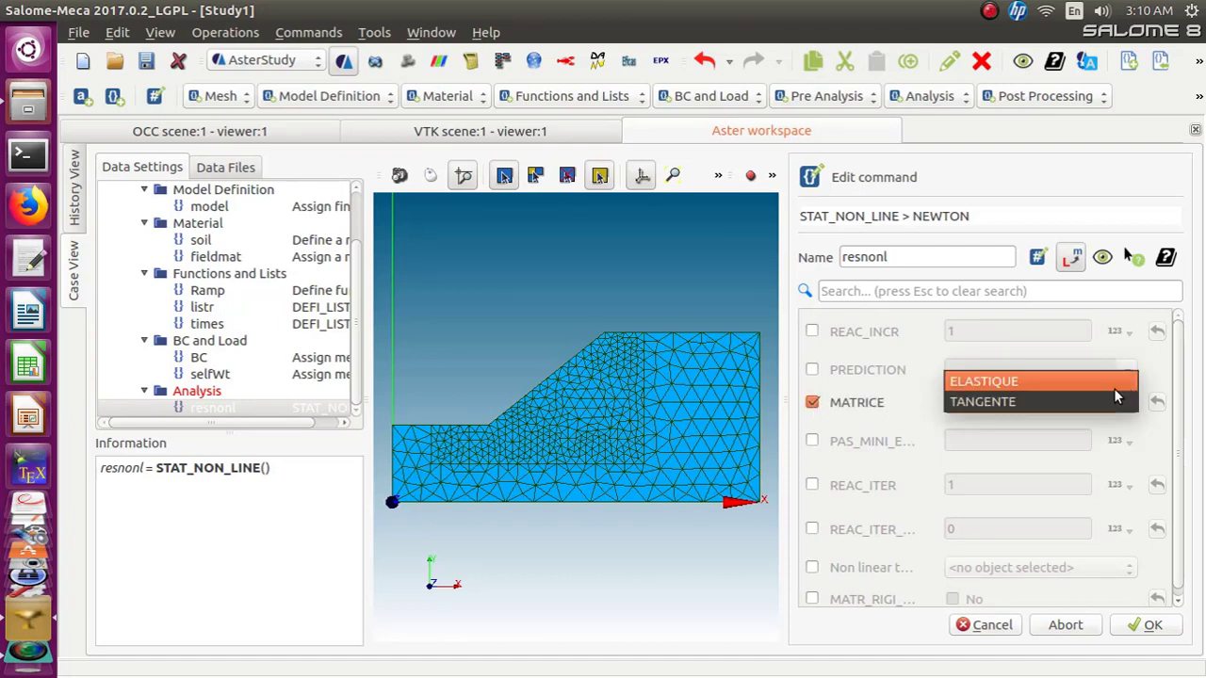
left_click(1112, 384)
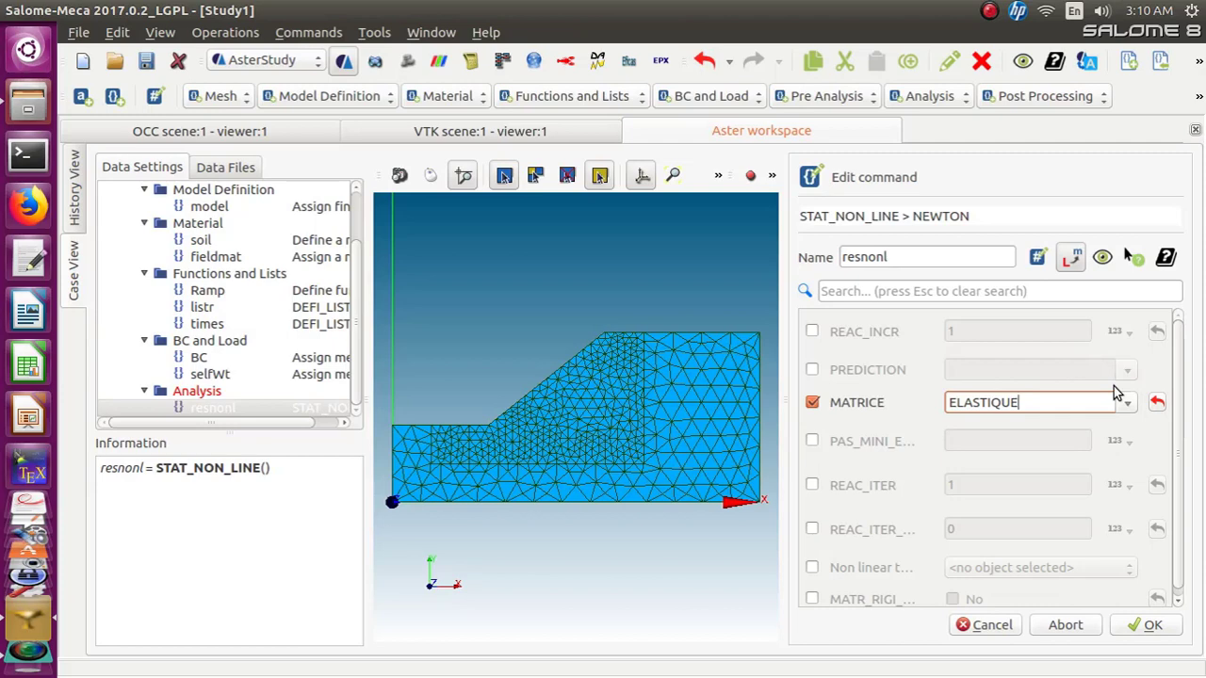
left_click(1143, 627)
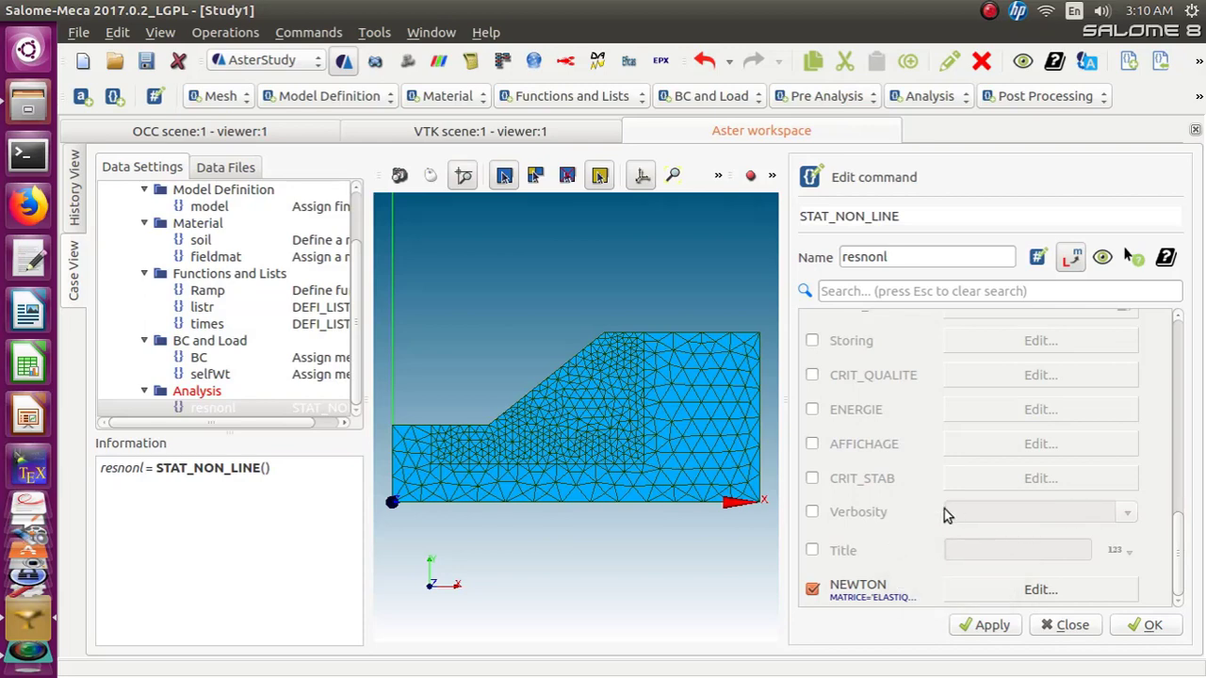
left_click(1142, 633)
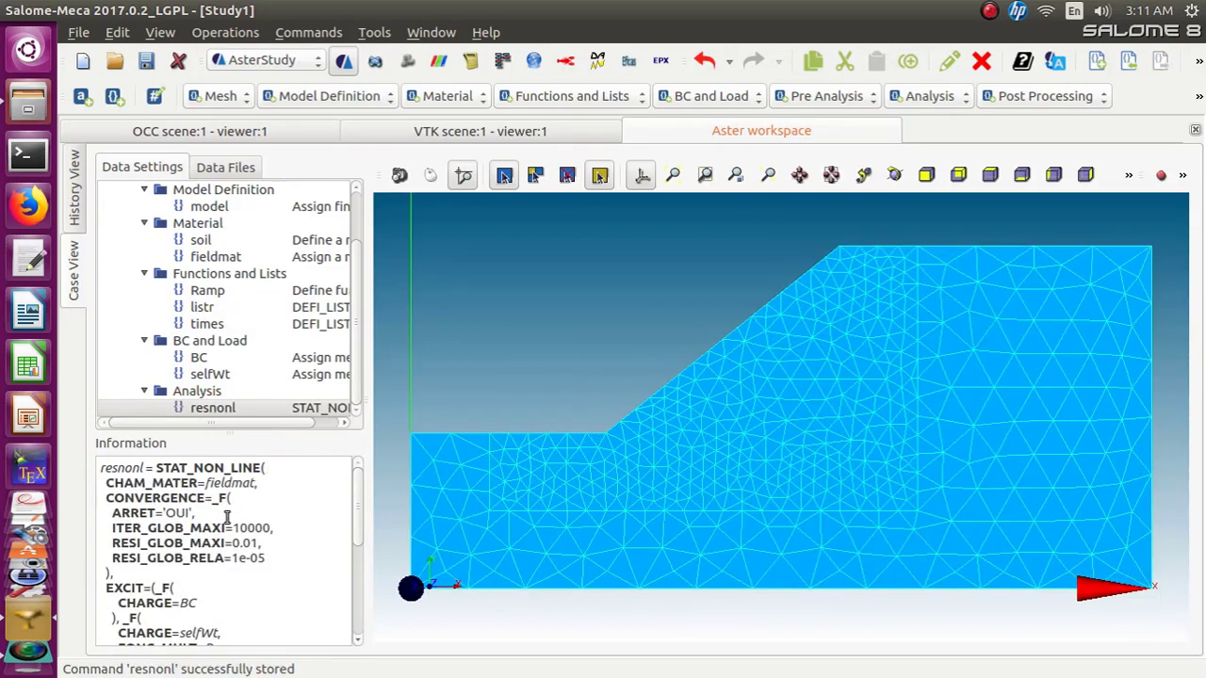
Reopen the STAT_NON_LINE command resnonl and rename it Res01
mouse_move(356, 503)
left_mouse_down()
mouse_move(357, 517)
mouse_move(356, 503)
left_mouse_up()
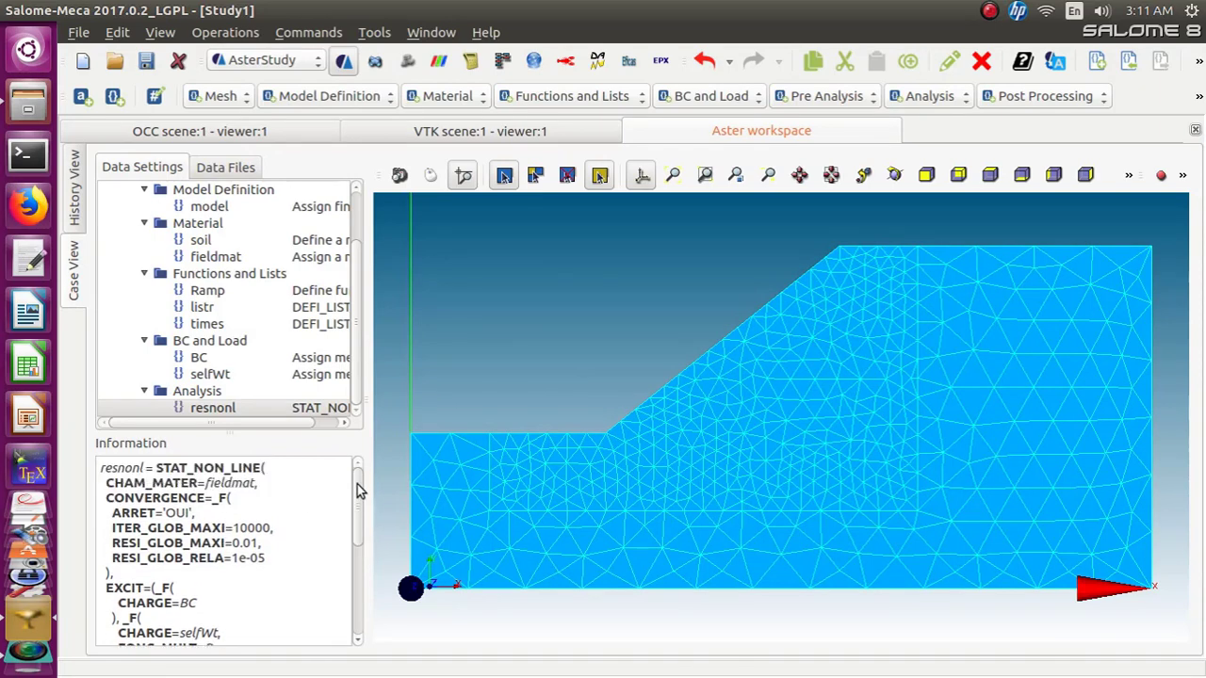
left_click(202, 308)
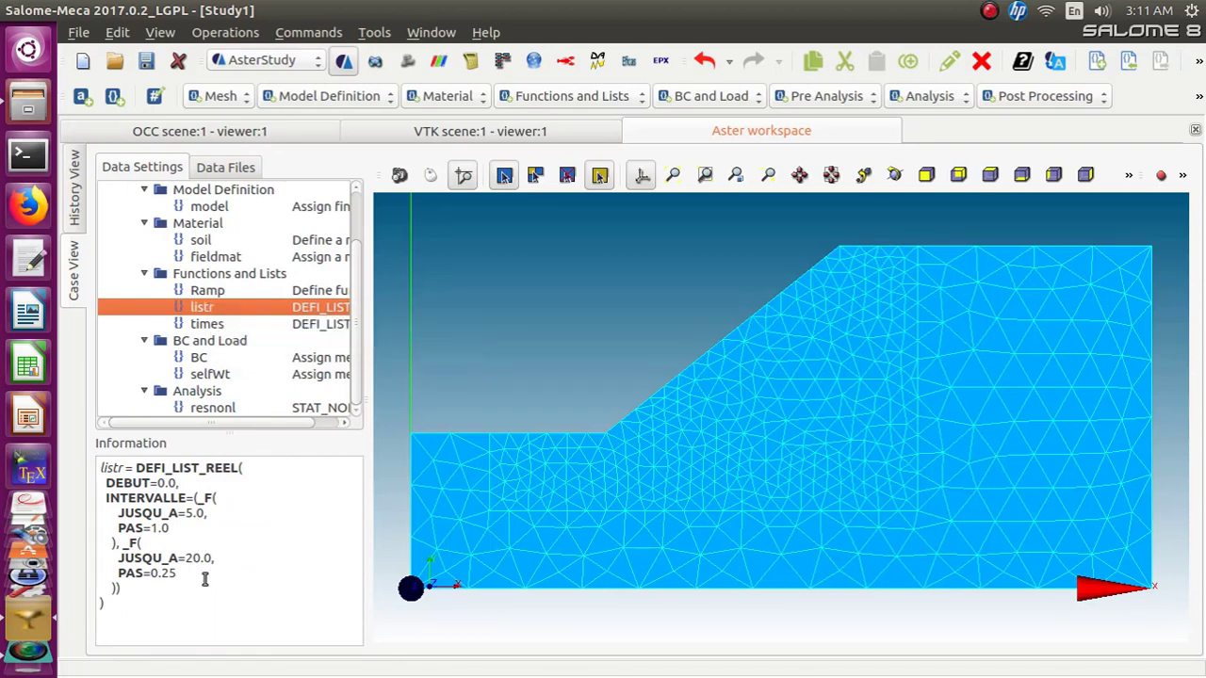
left_click(174, 527)
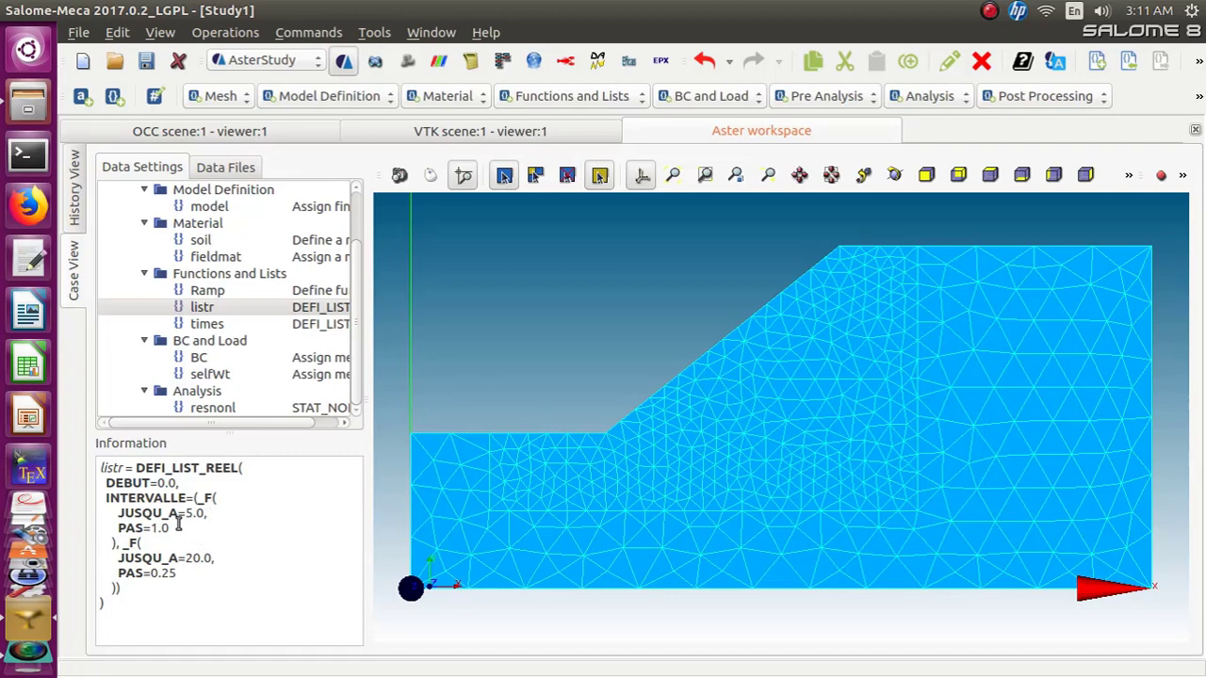
left_click(214, 415)
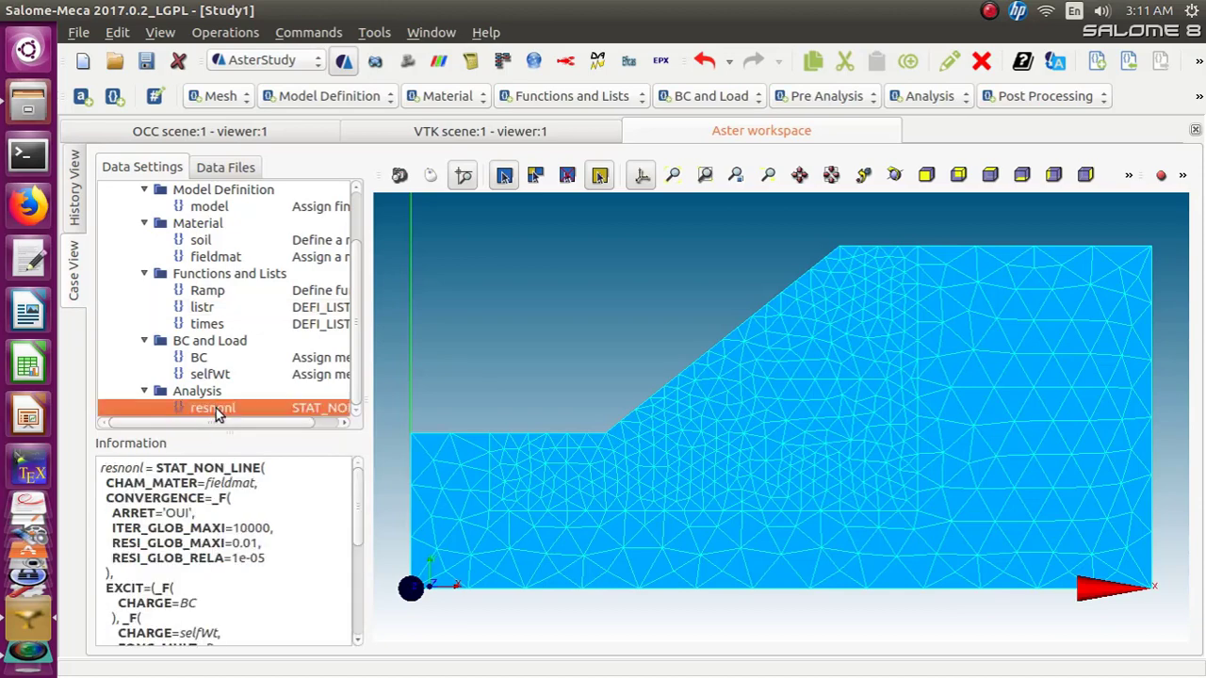
right_click(214, 412)
left_click(246, 418)
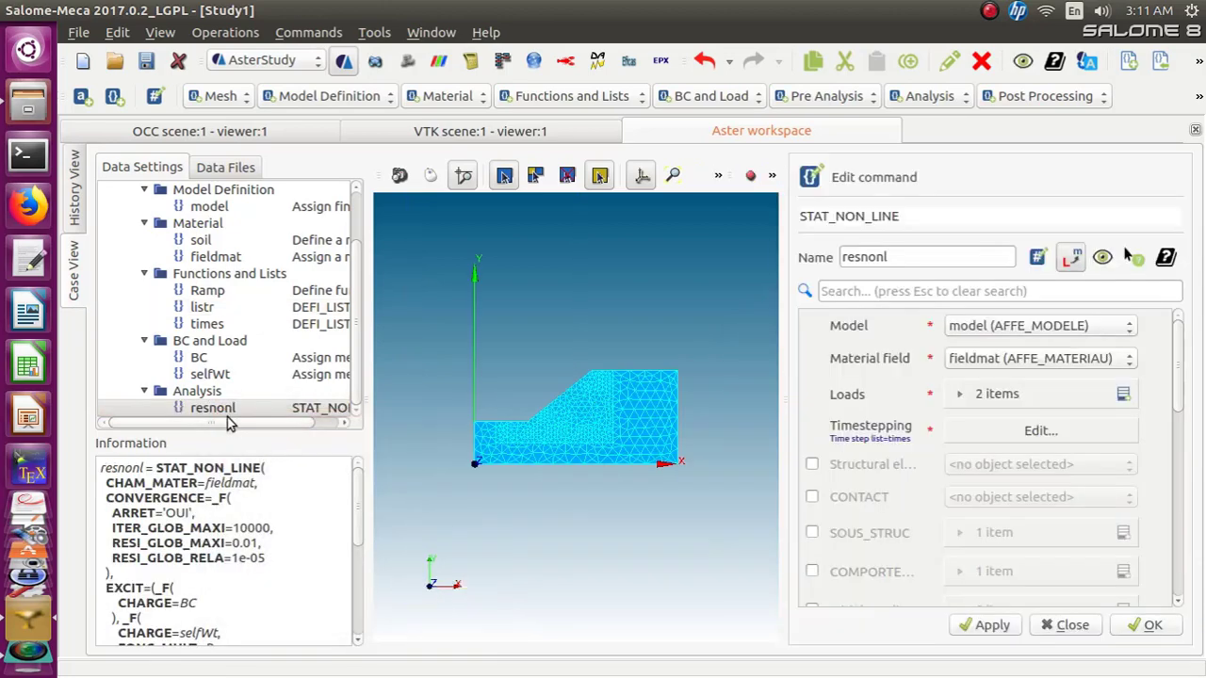
double_click(887, 260)
type("R")
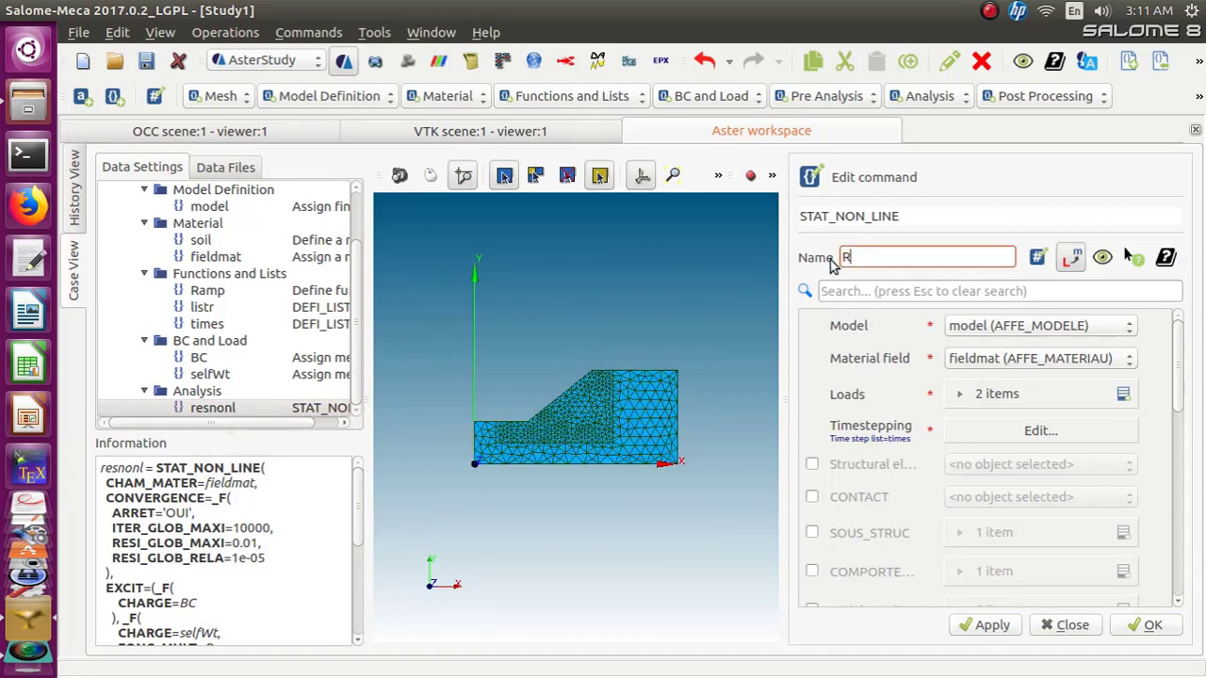
type("es01")
Enable the End time step in the timestepping settings with a value of 5.0
left_click(1023, 433)
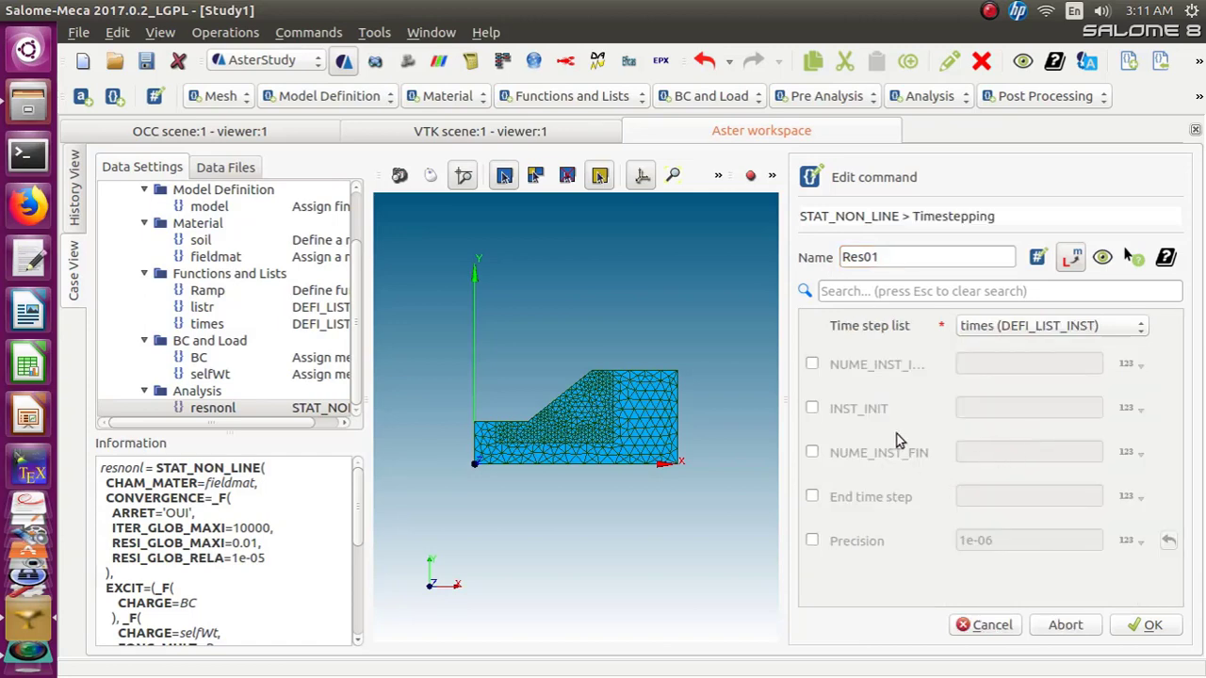
left_click(812, 496)
left_click(1034, 495)
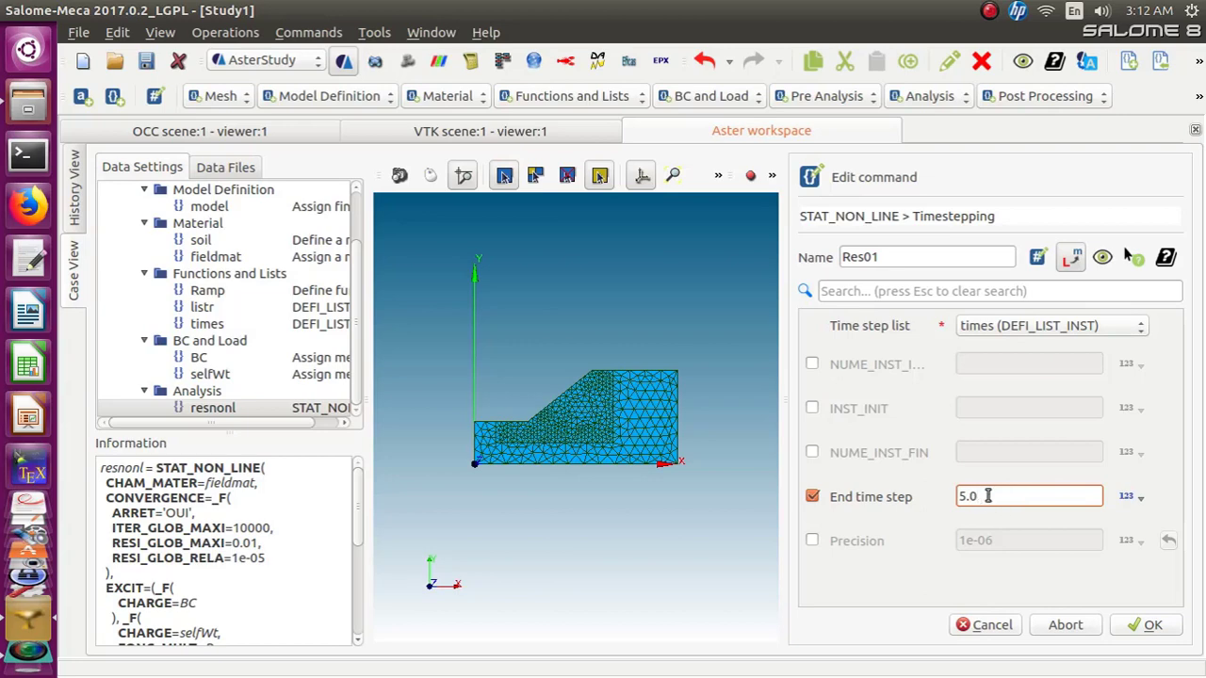
left_click(1144, 626)
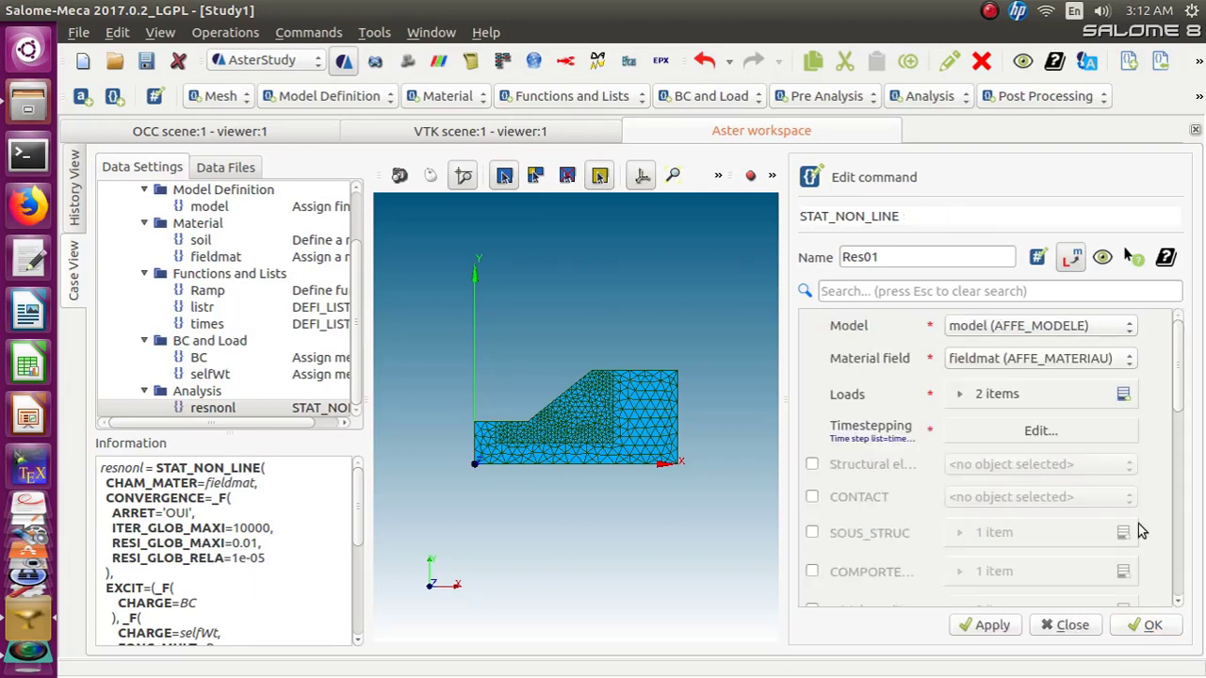
Review the NEWTON matrix option and the material field selection of the analysis
left_click_drag(1174, 406, 1177, 576)
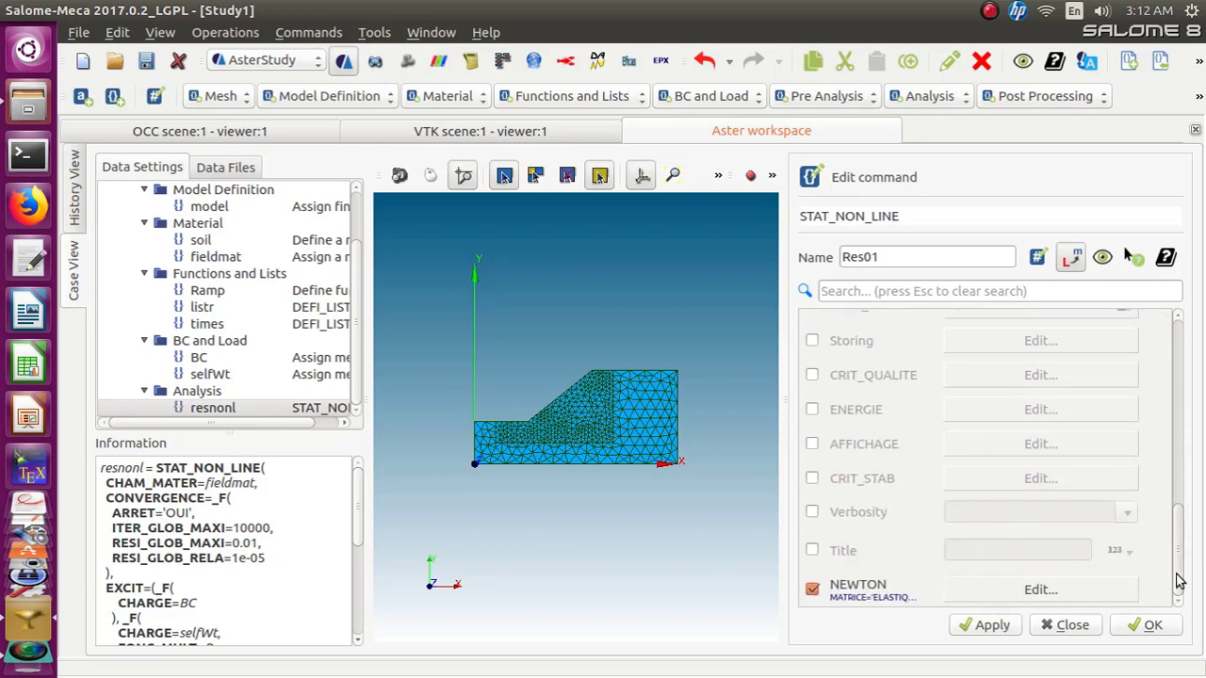
mouse_move(1180, 580)
left_mouse_down()
mouse_move(1168, 375)
mouse_move(1176, 587)
left_mouse_up()
left_click(1050, 593)
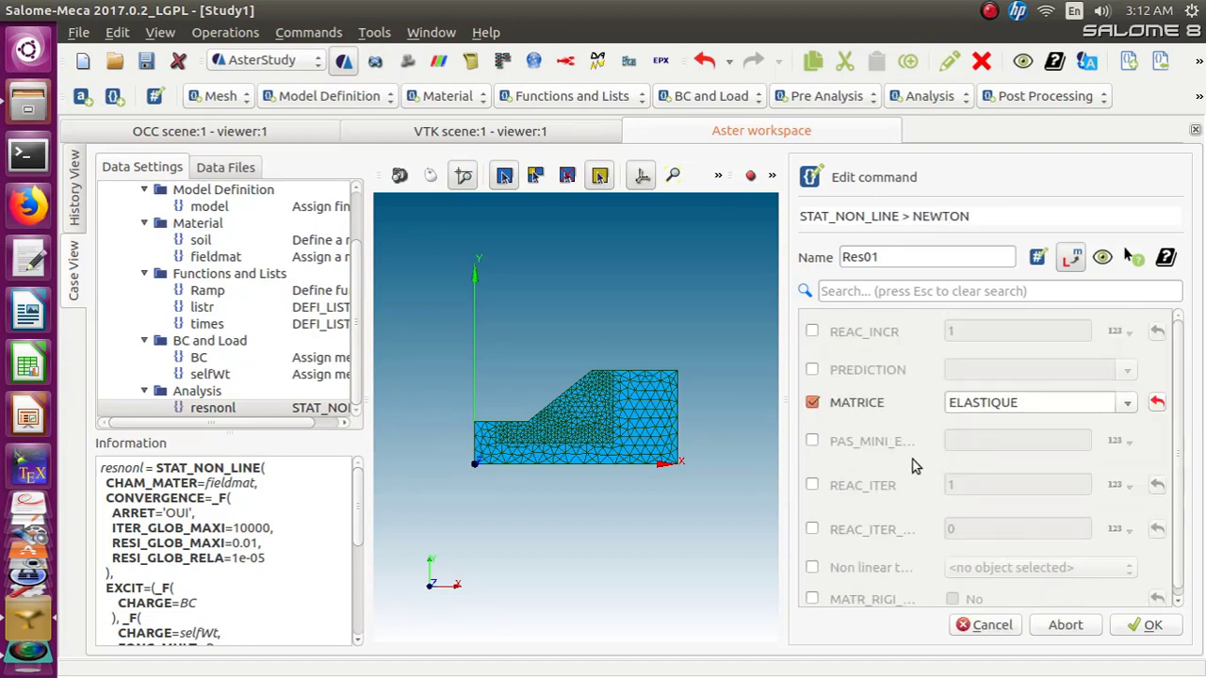
scroll(914, 467, "down", 1)
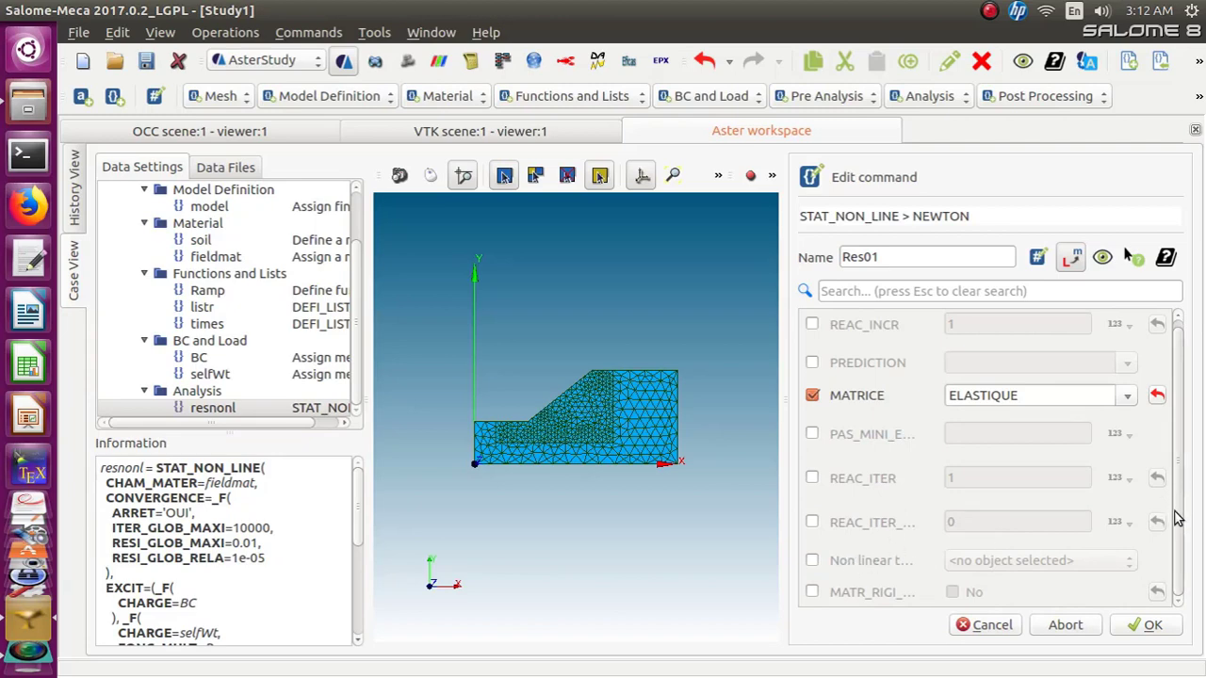
scroll(1168, 471, "up", 1)
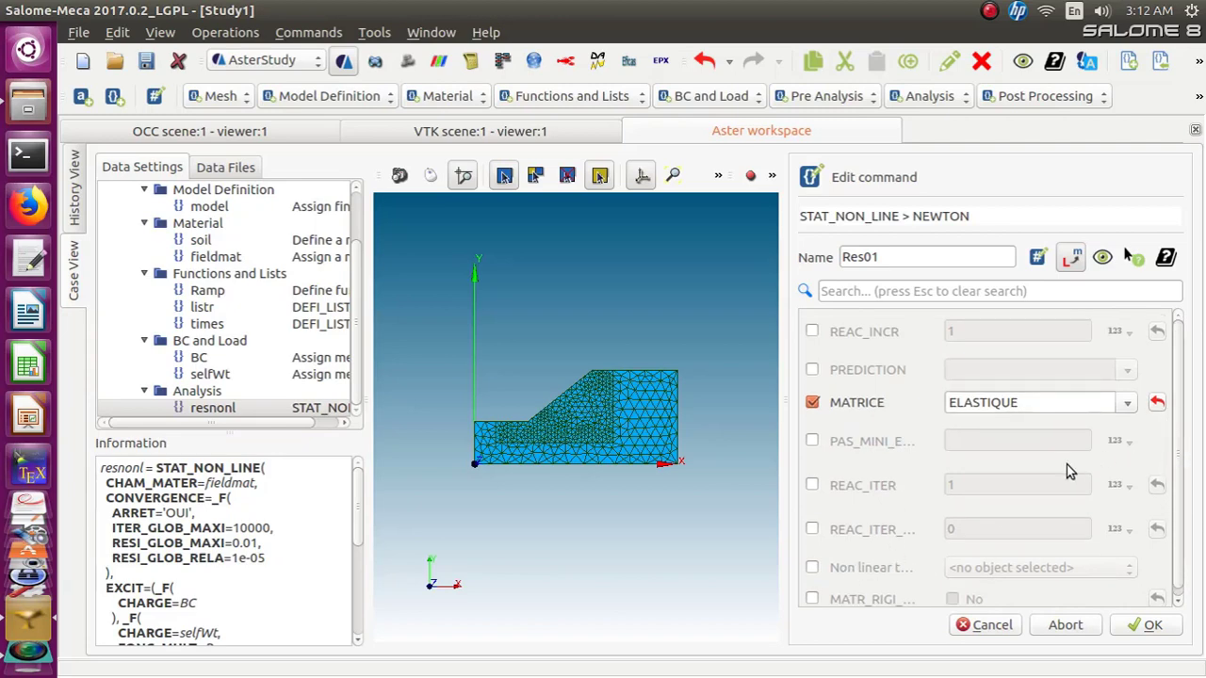
left_click(1143, 625)
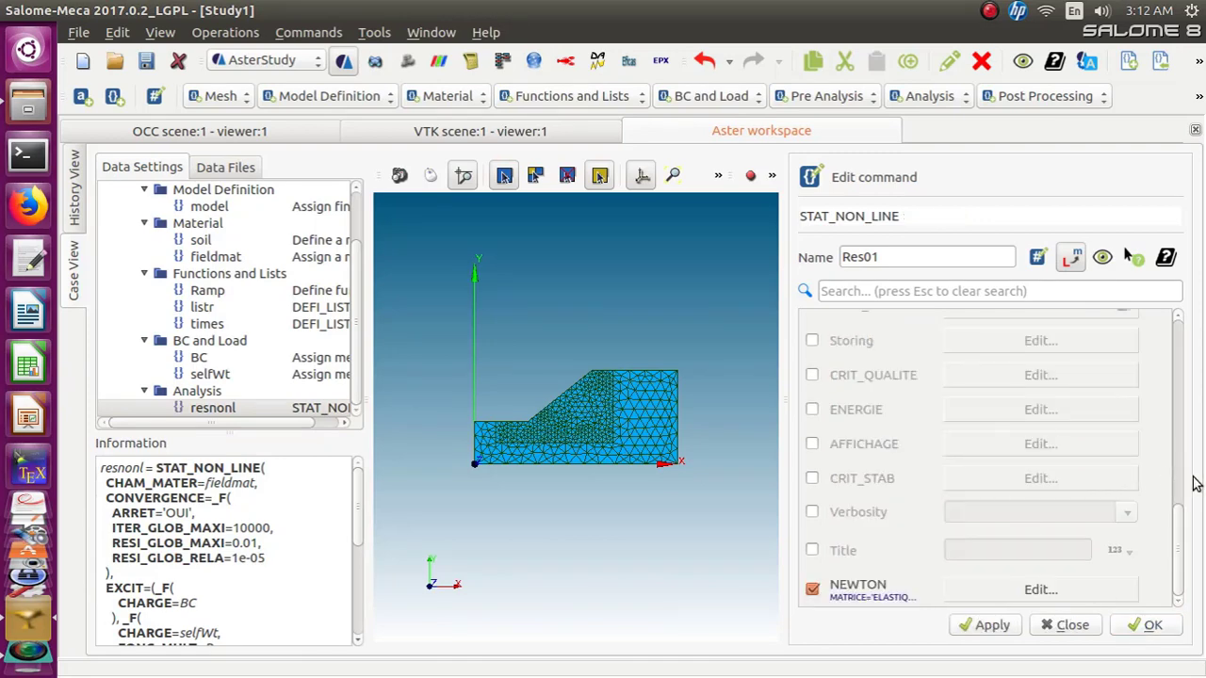
left_click_drag(1177, 528, 1168, 330)
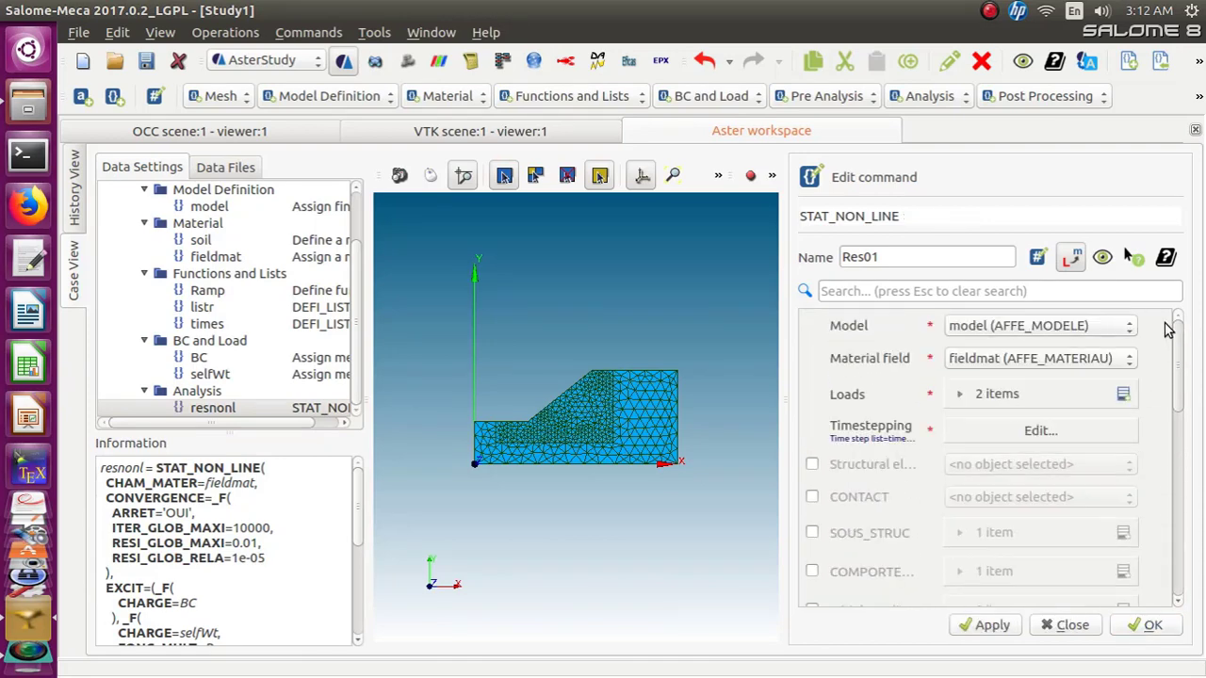
left_click(1045, 363)
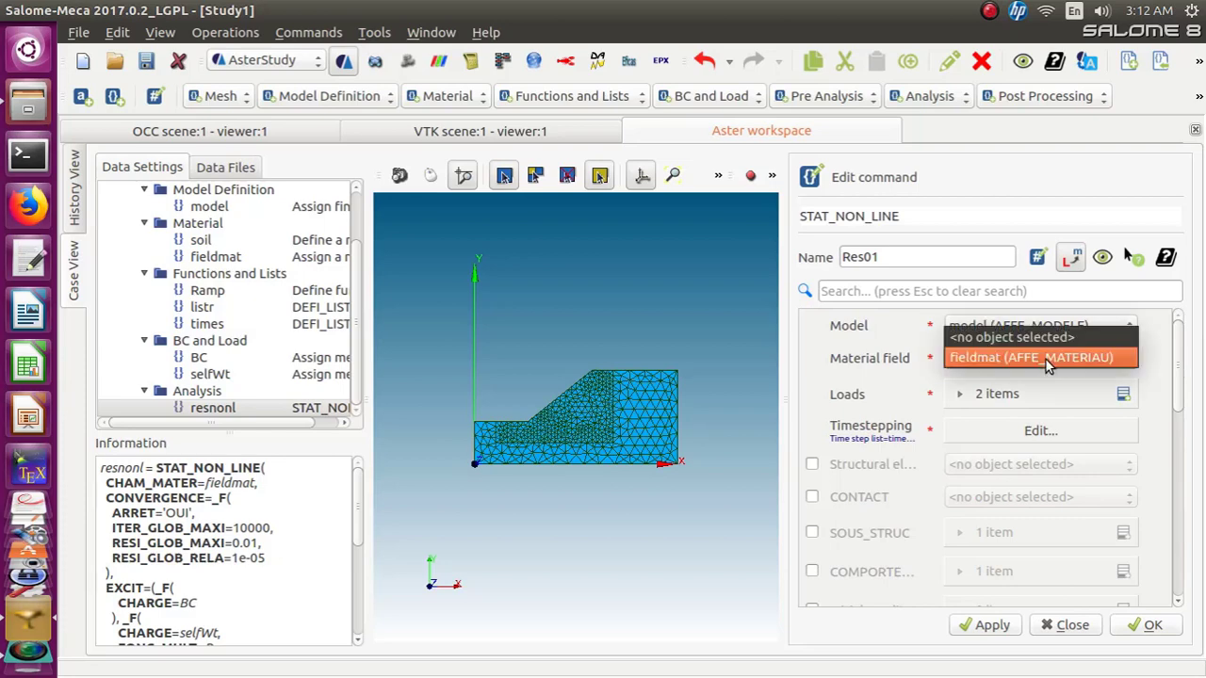
left_click(1049, 364)
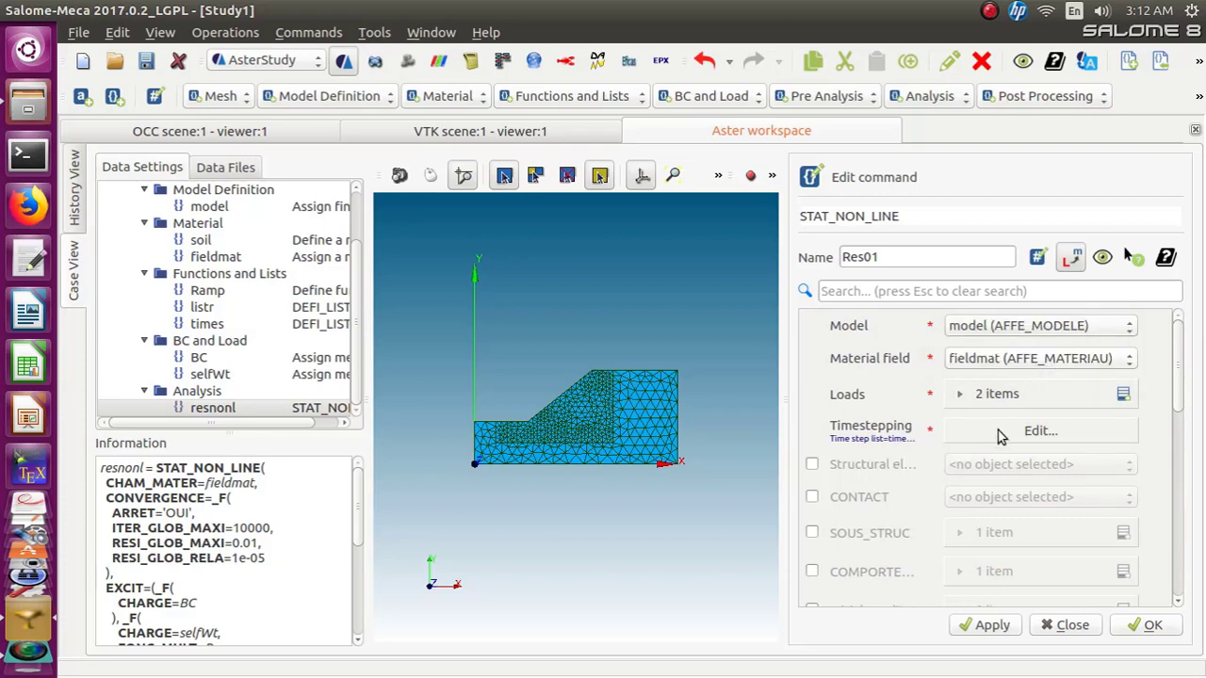
Enable the COMPORTEMENT behaviour entry of the analysis
scroll(878, 509, "down", 1)
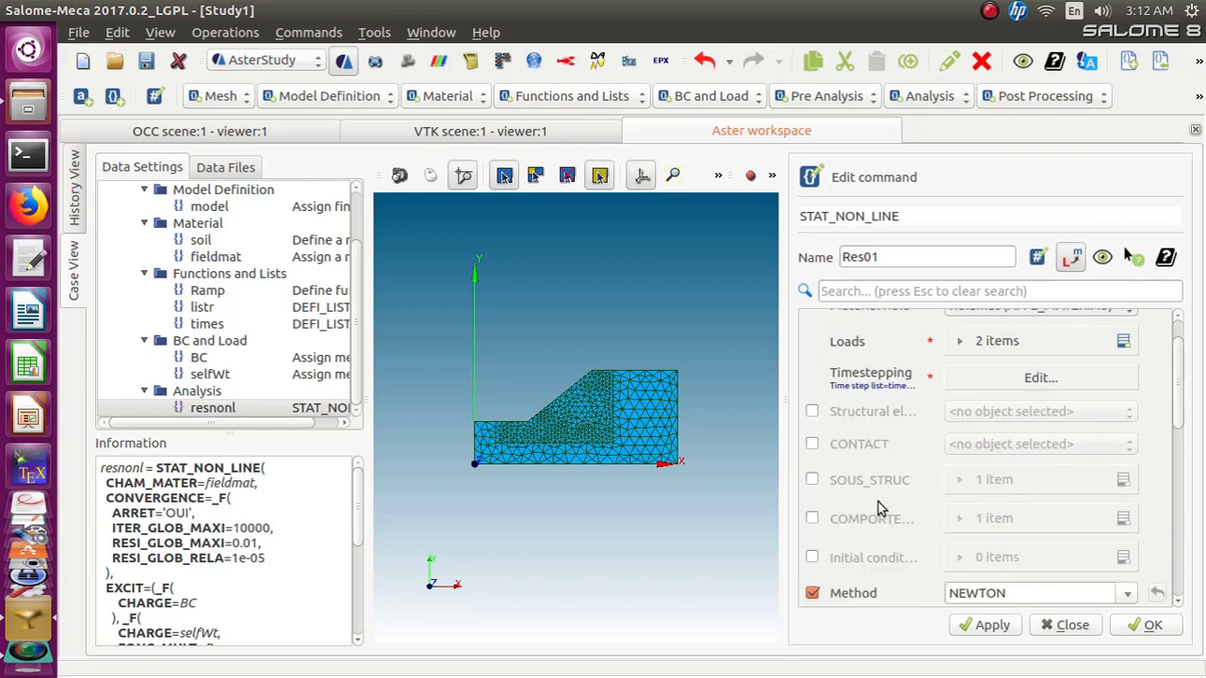
scroll(878, 509, "down", 1)
left_click(811, 465)
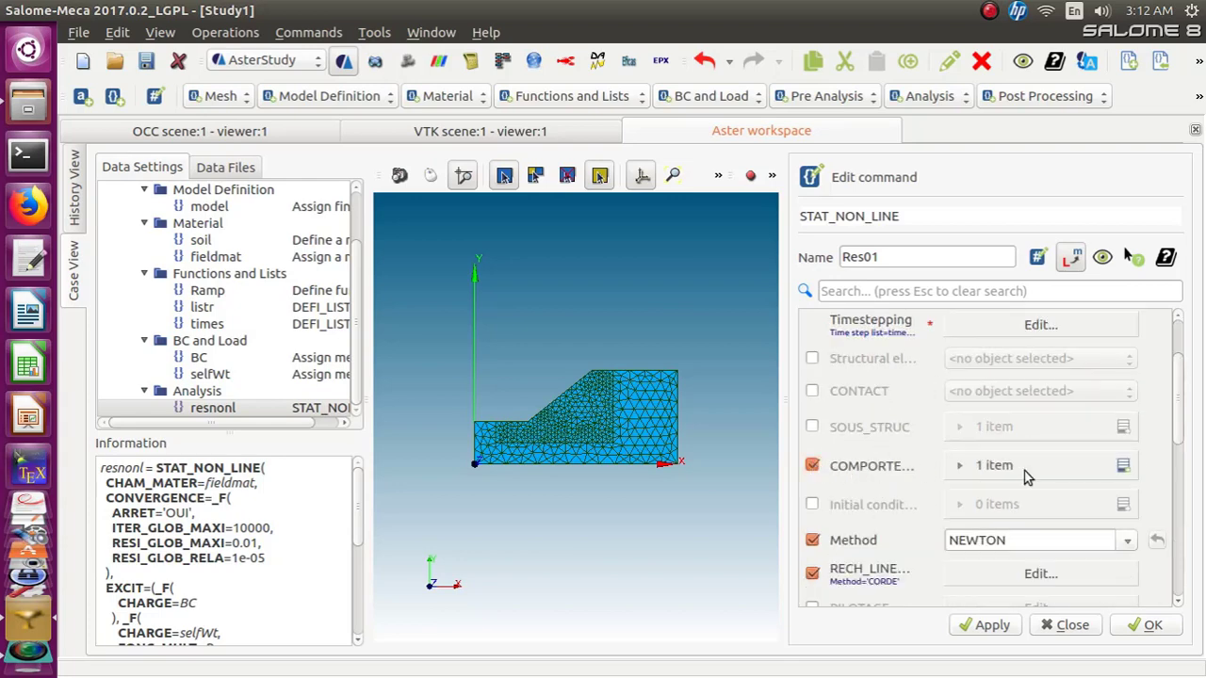
Keep a single Elastic behaviour entry in the Res01 analysis and store the command
left_click(1123, 465)
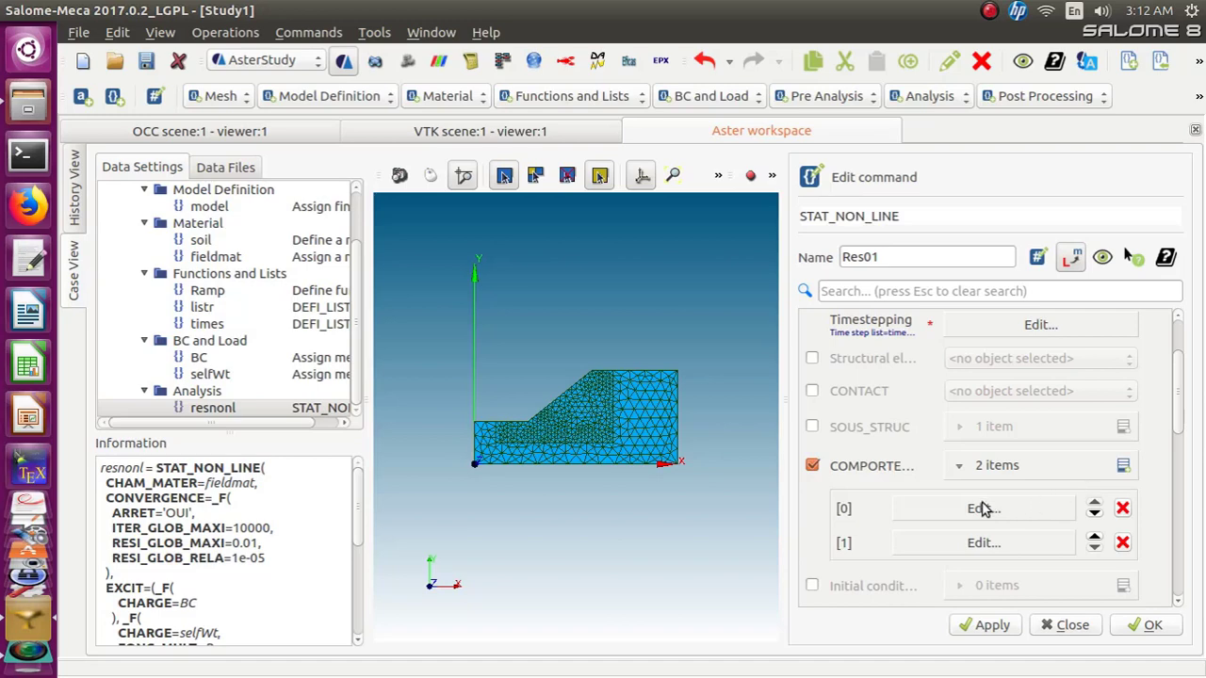
left_click(1122, 544)
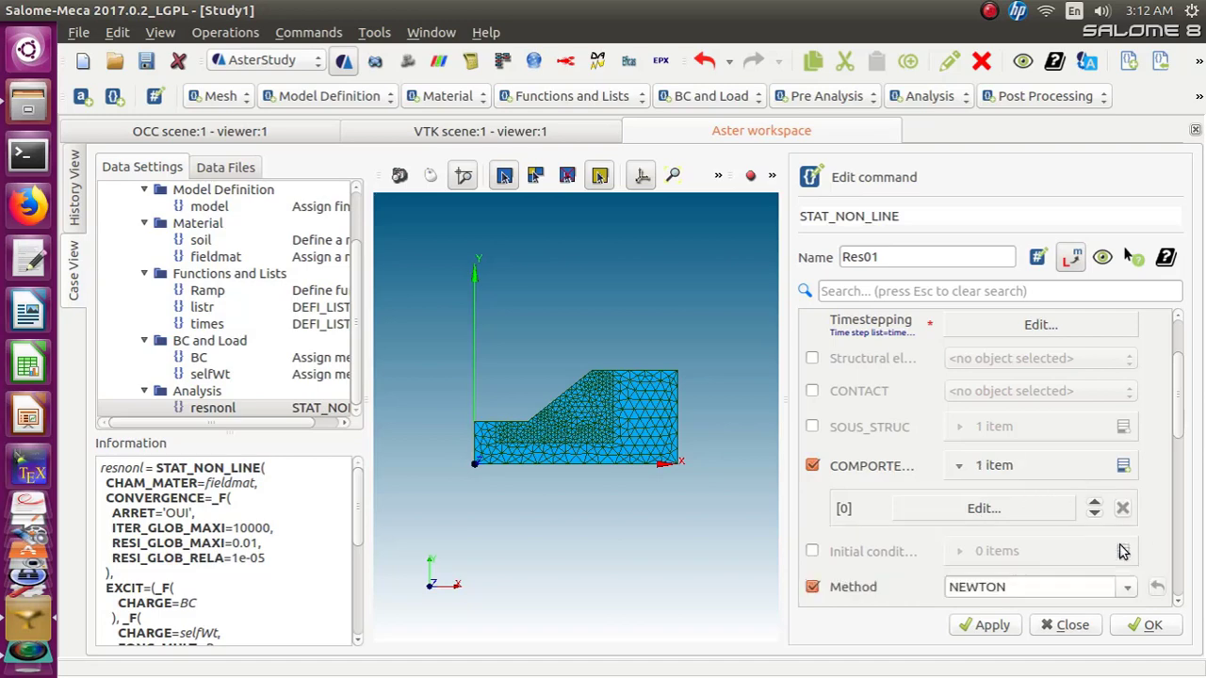
left_click(991, 508)
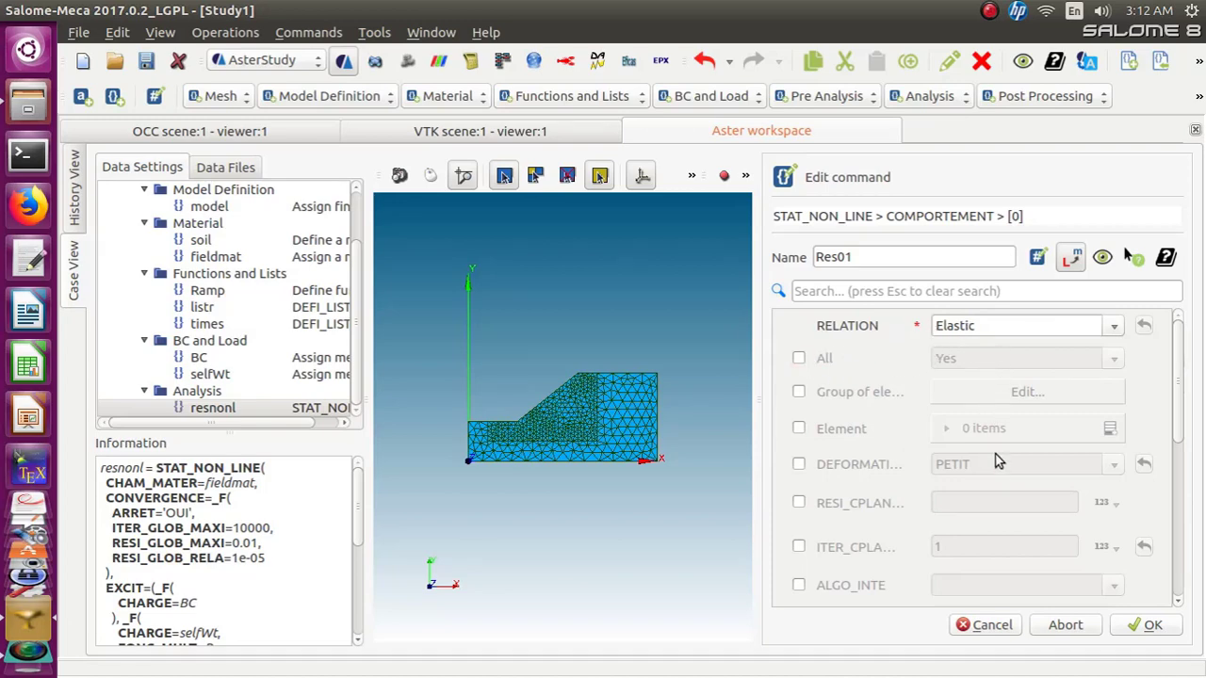
left_click(1150, 625)
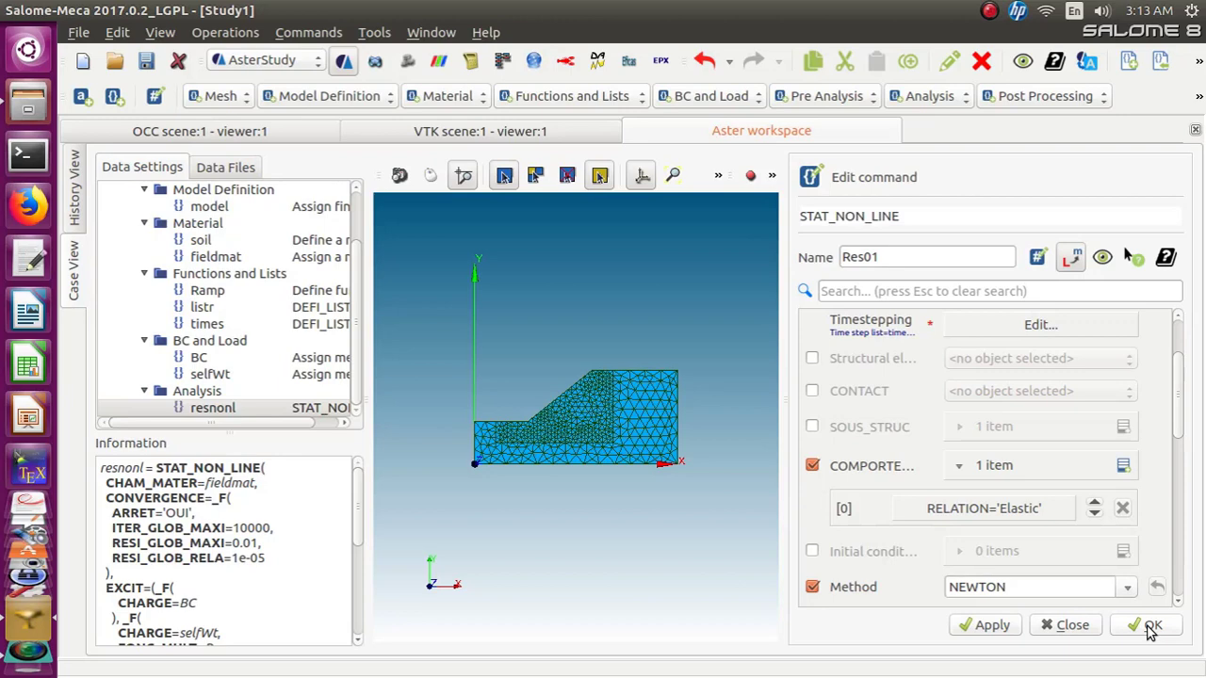
left_click(1149, 628)
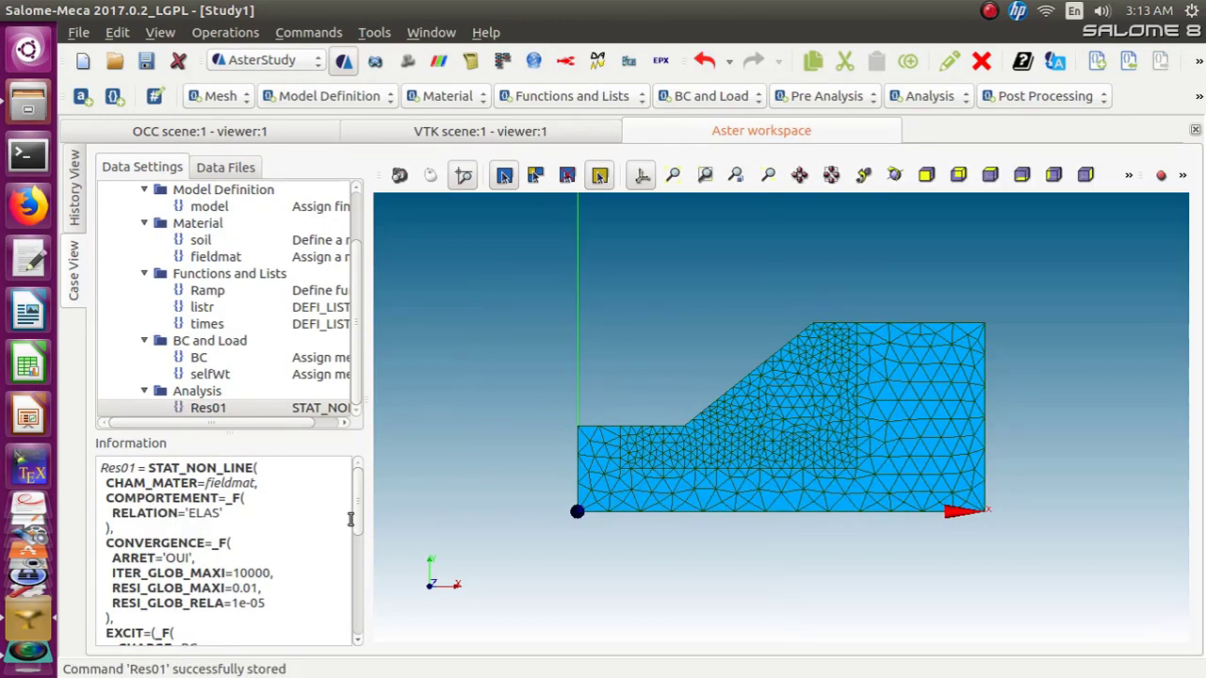
Review the stored Res01 command text in the information panel
left_click_drag(365, 513, 369, 622)
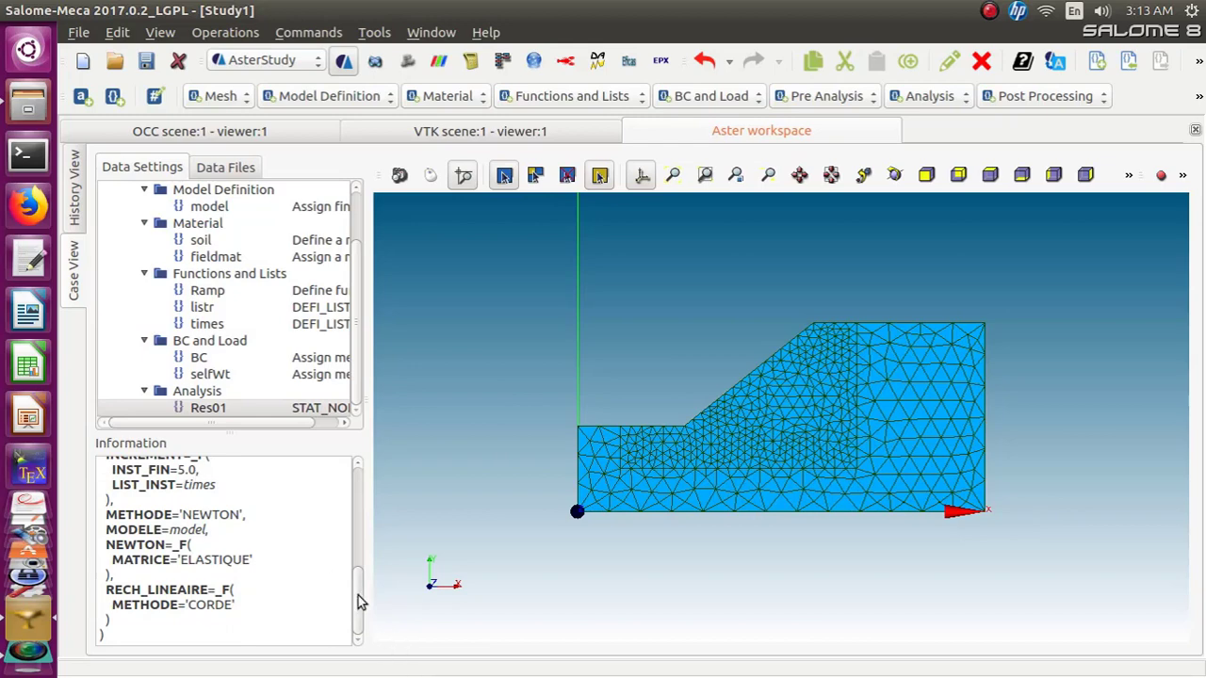
left_click_drag(358, 595, 358, 489)
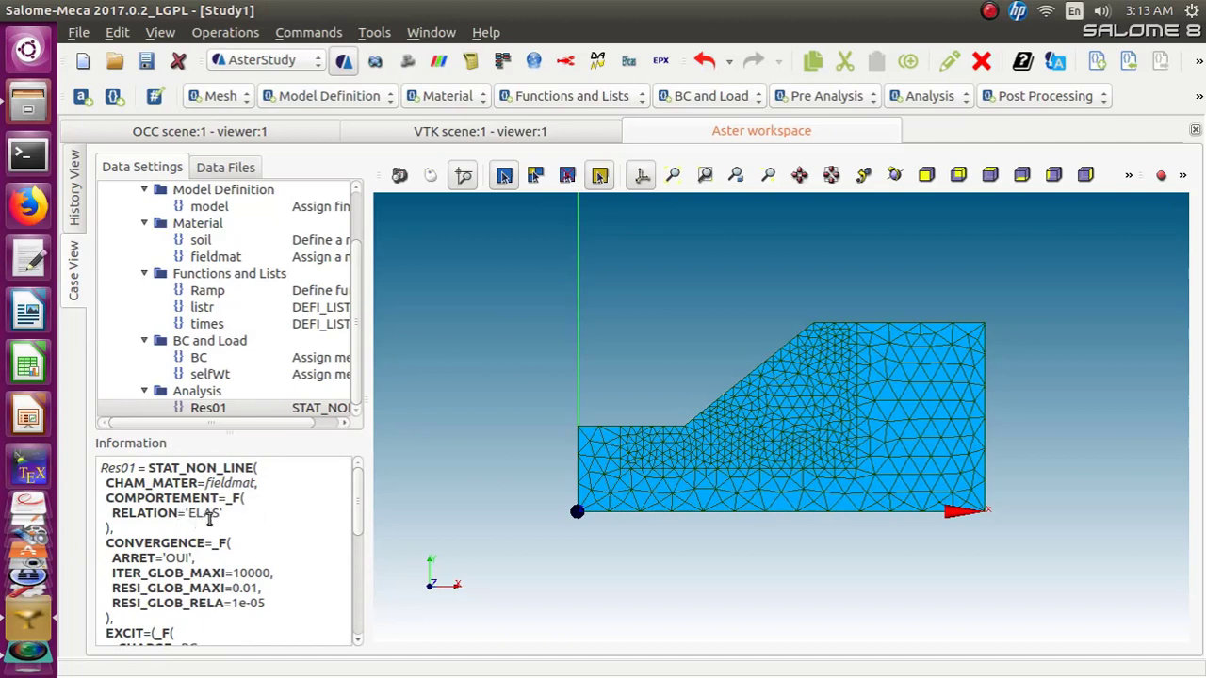
left_click_drag(358, 518, 358, 628)
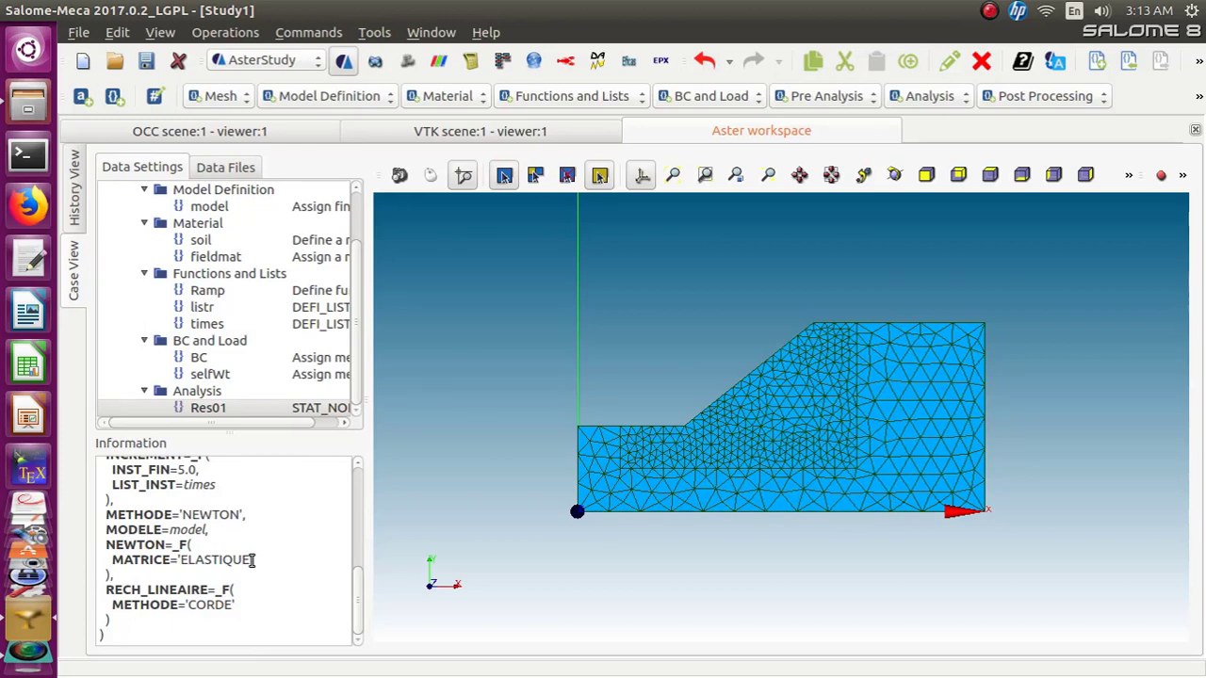
left_click(214, 412)
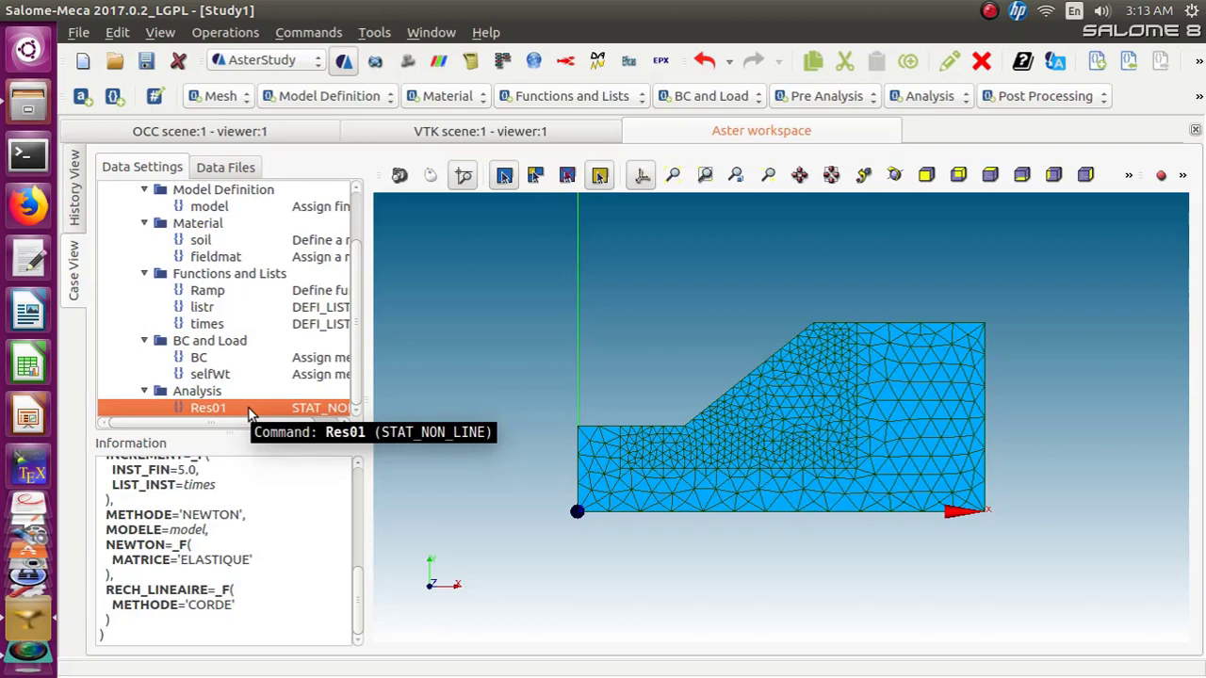
left_click(502, 381)
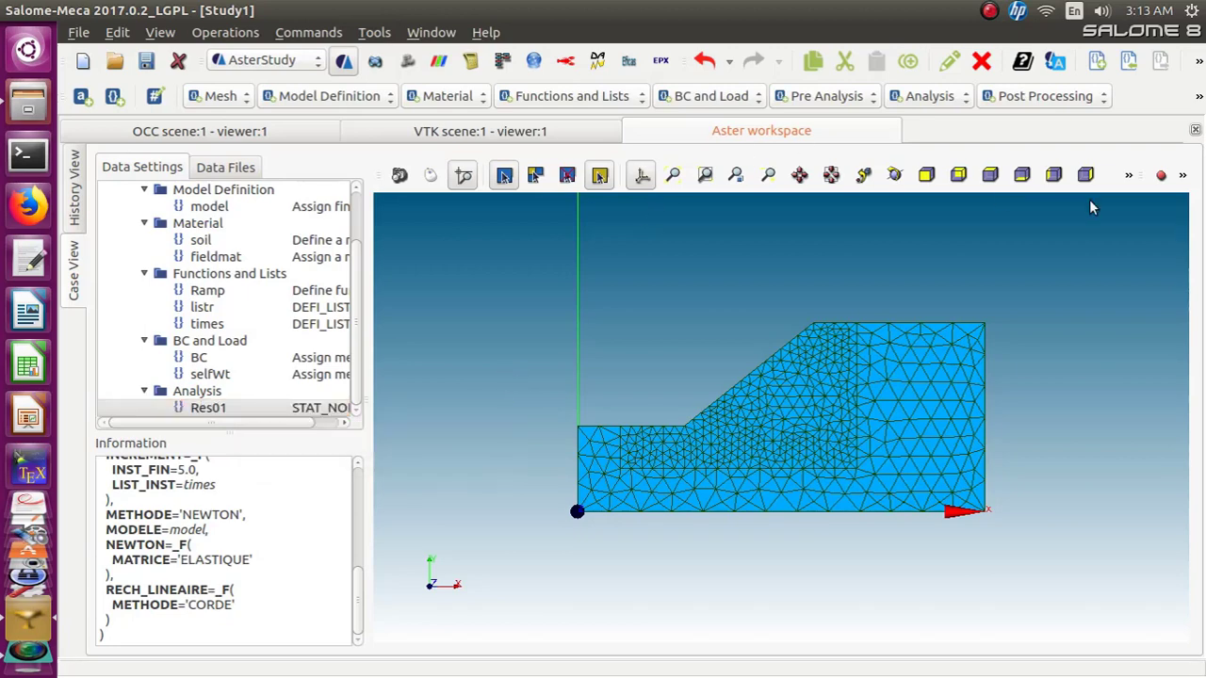
Add a new STAT_NON_LINE analysis command and name it Res02
left_click(938, 98)
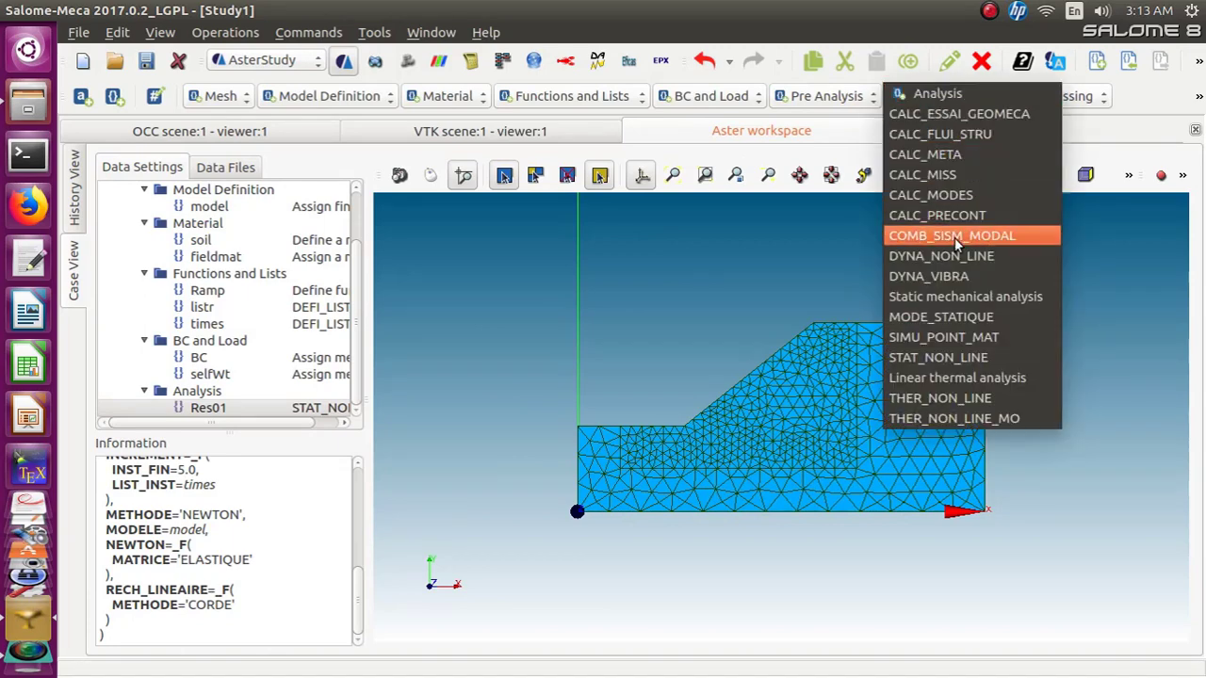
left_click(950, 358)
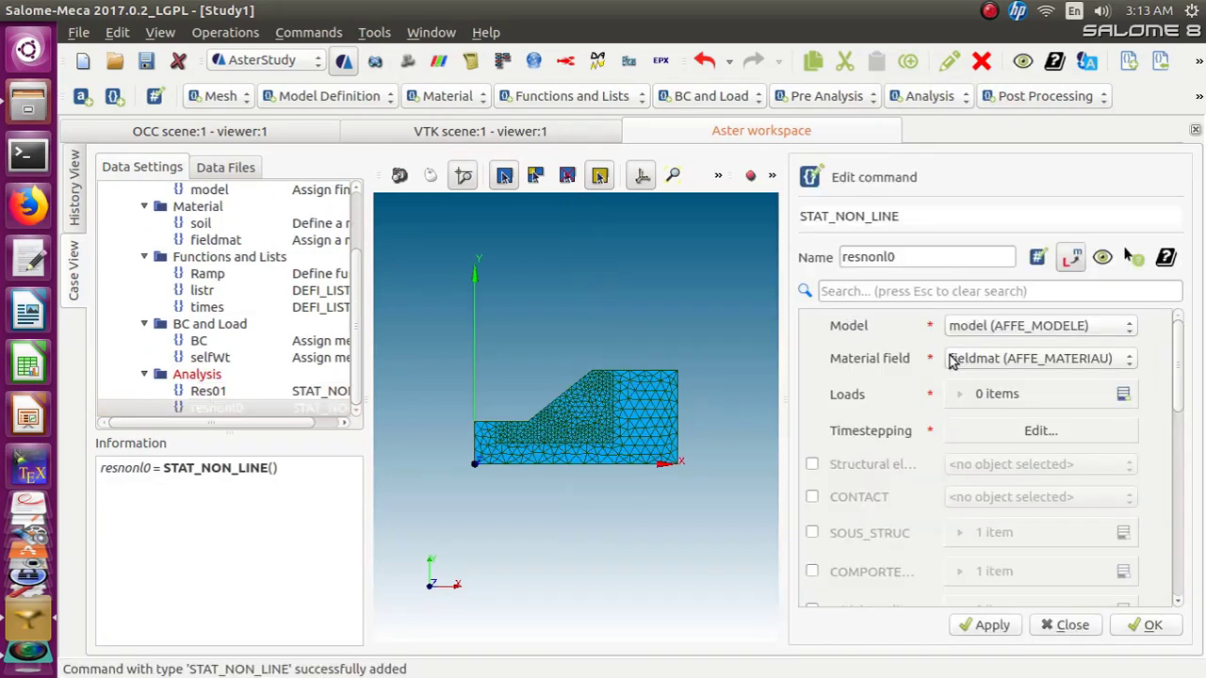
double_click(903, 260)
type("R")
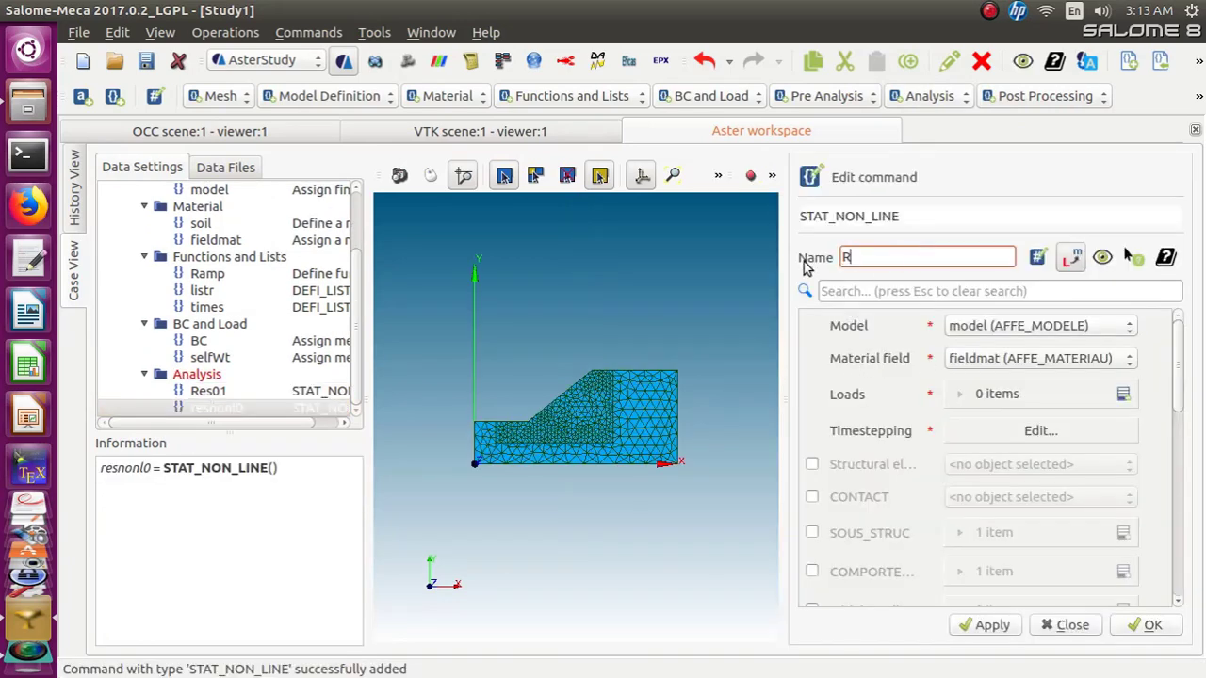
type("es02")
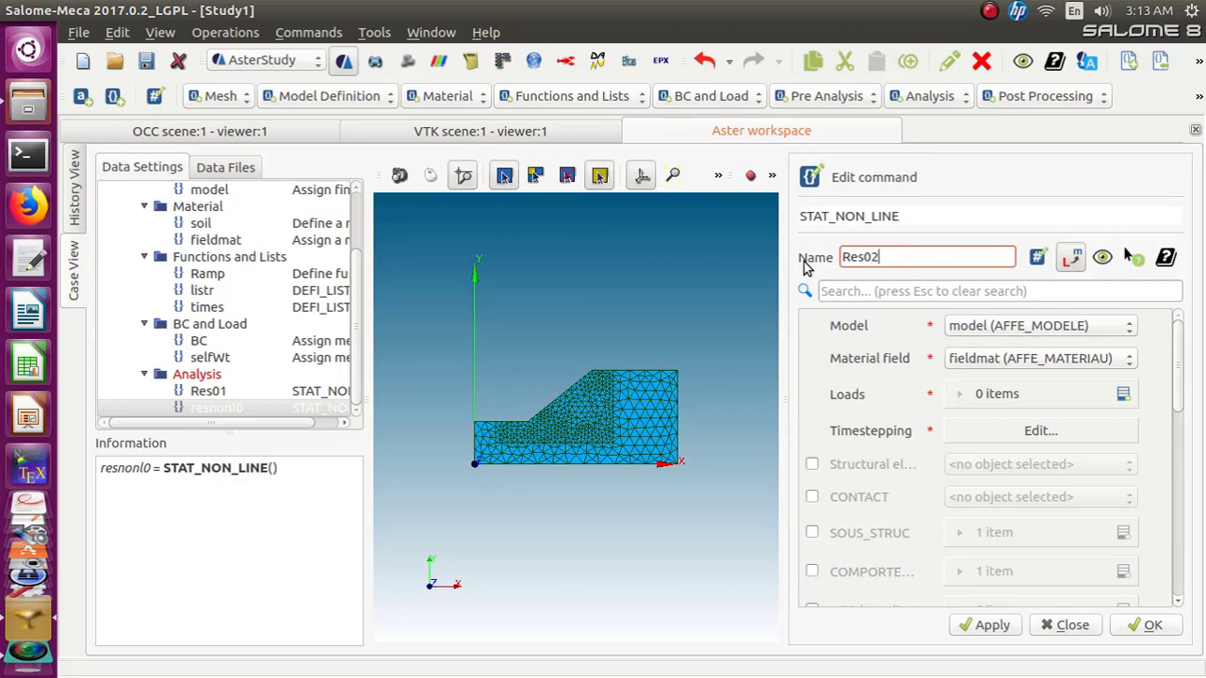
Add two load entries to Res02 and set the first load to BC
left_click(1121, 395)
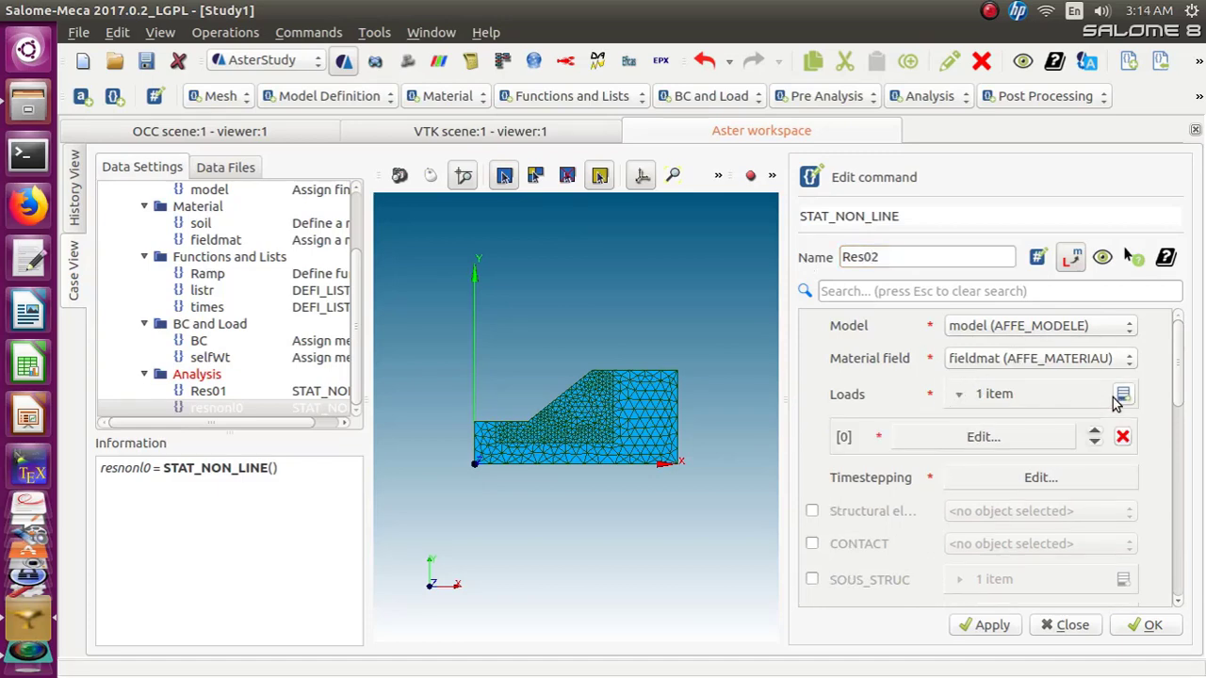
left_click(1120, 395)
left_click(958, 439)
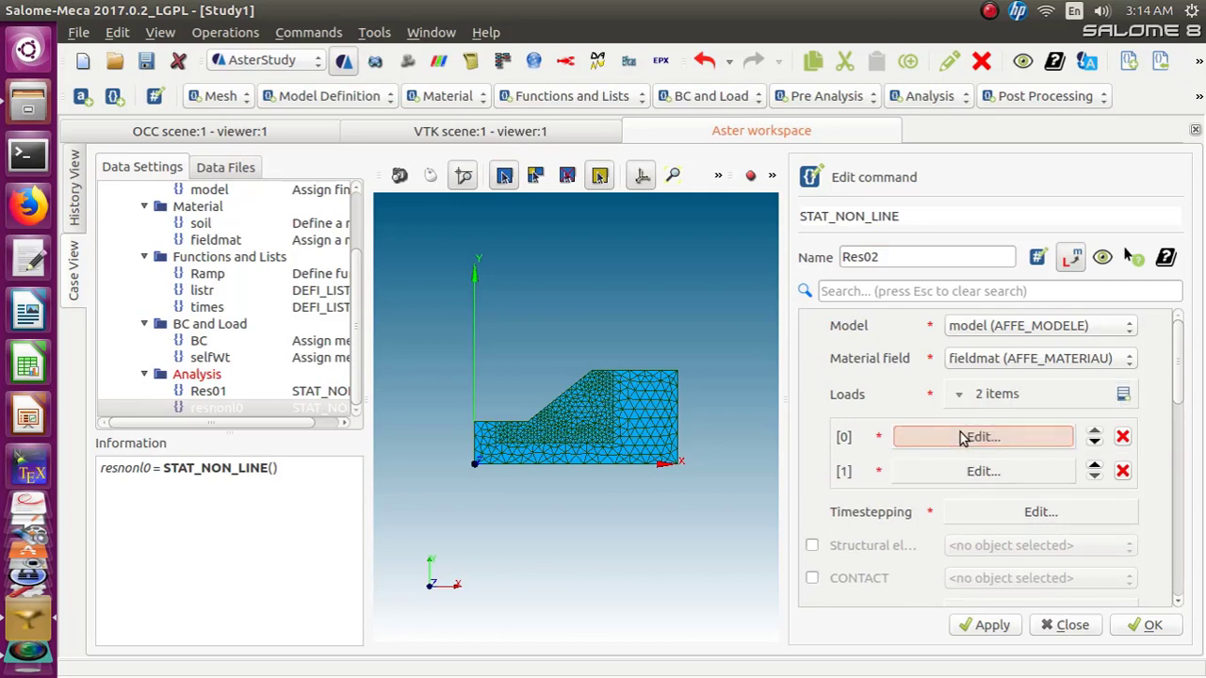
left_click(1140, 330)
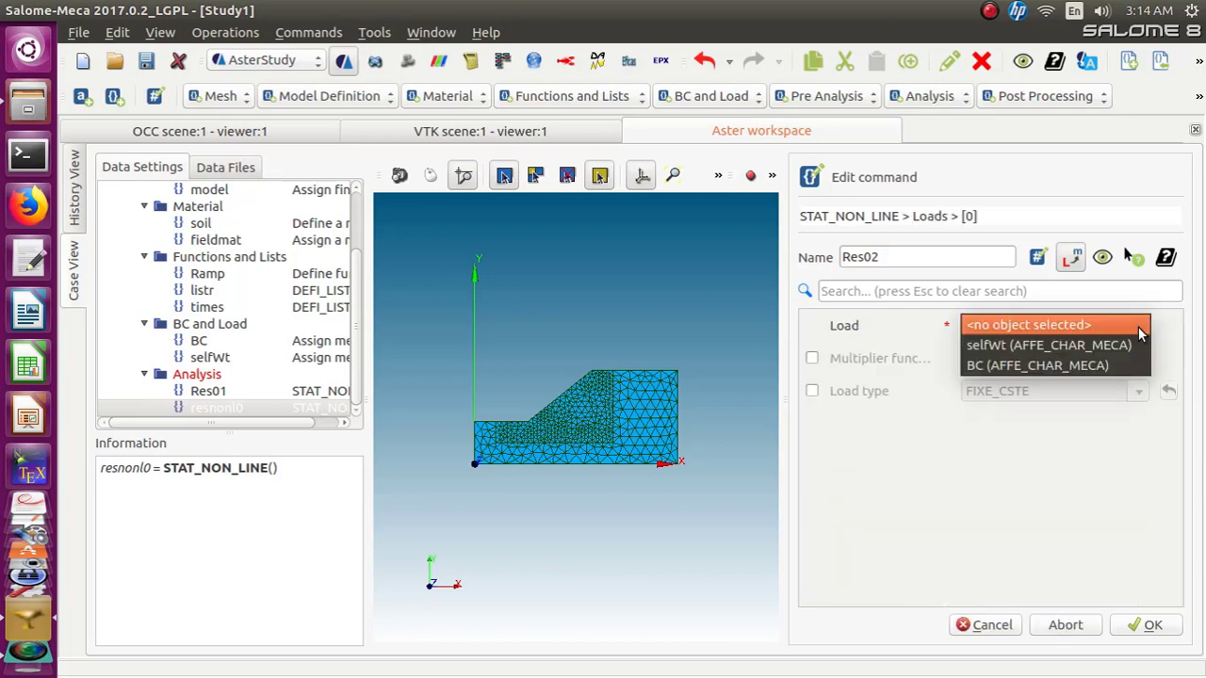
left_click(1121, 366)
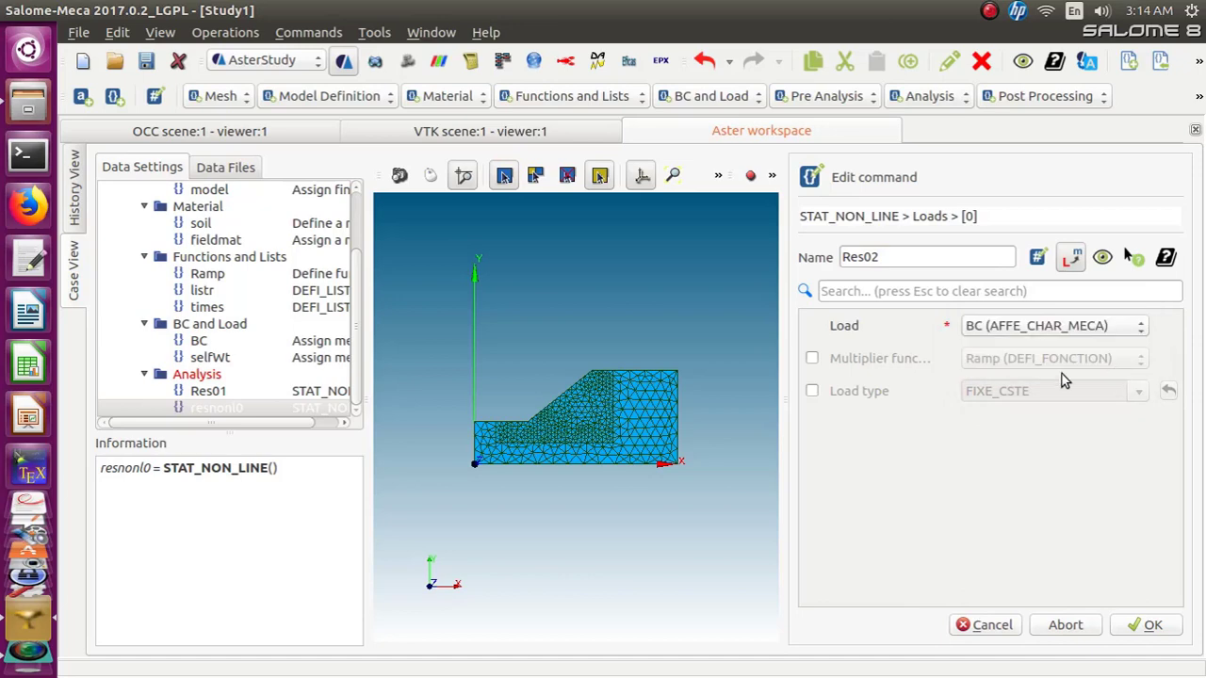
left_click(1153, 627)
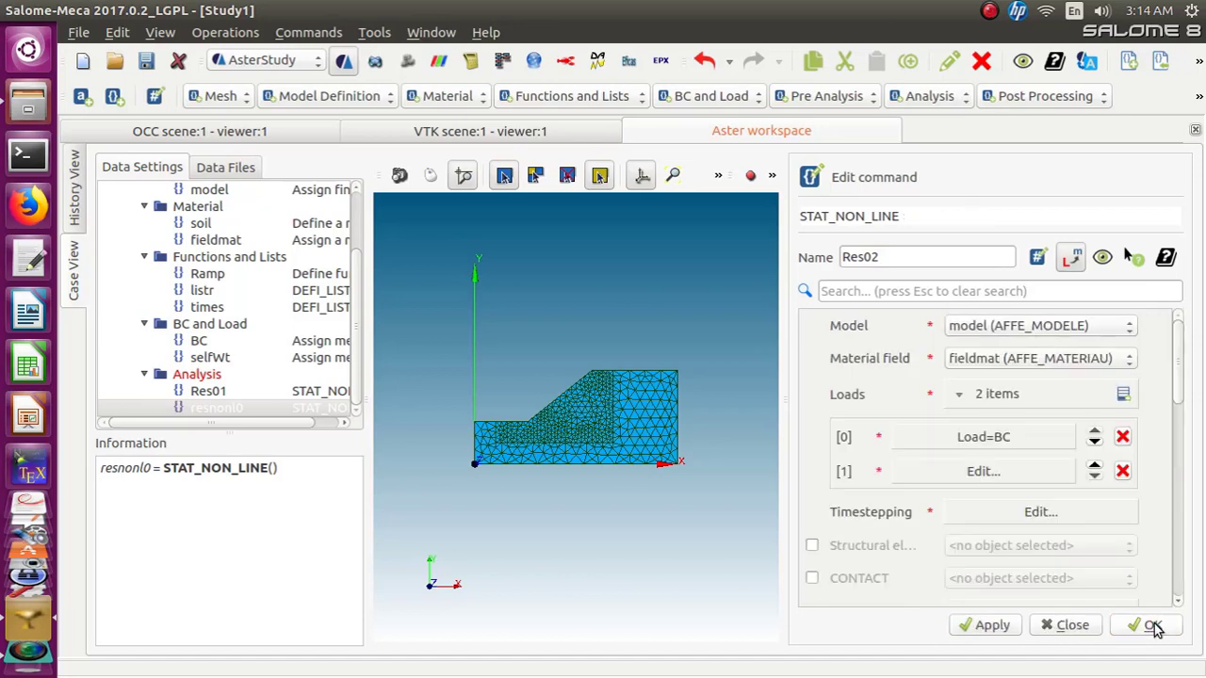
Set the second load to selfWt with the Ramp multiplier function enabled
left_click(1017, 473)
left_click(1138, 331)
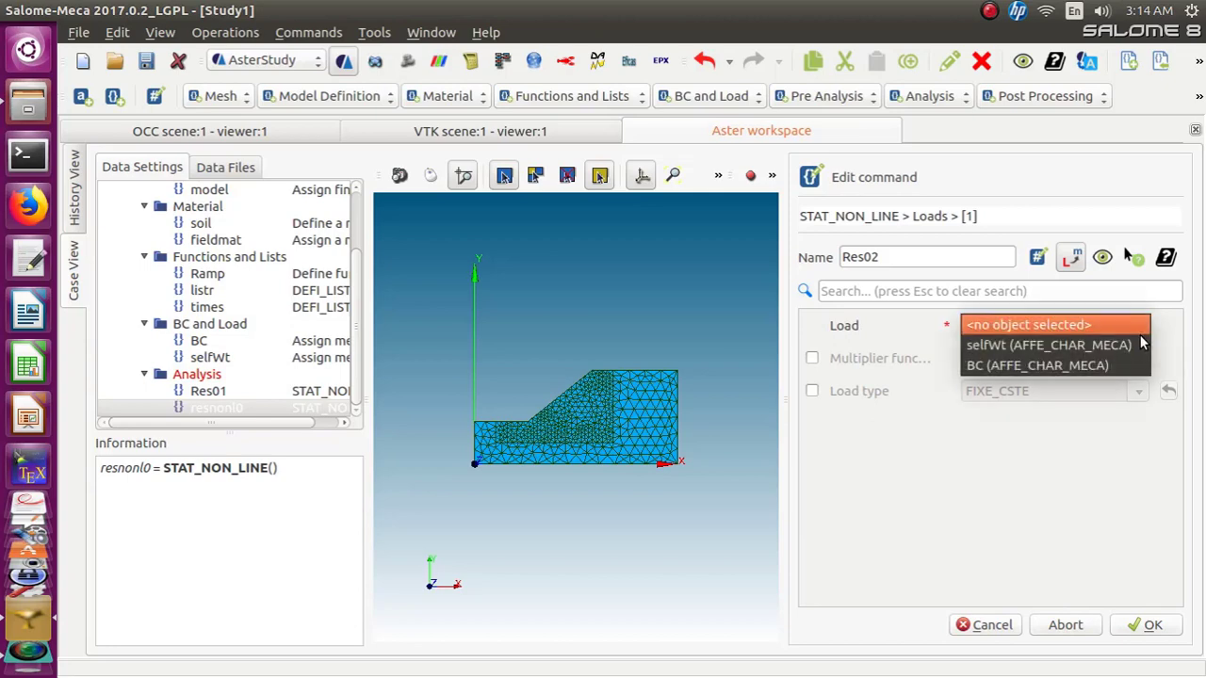
left_click(1140, 345)
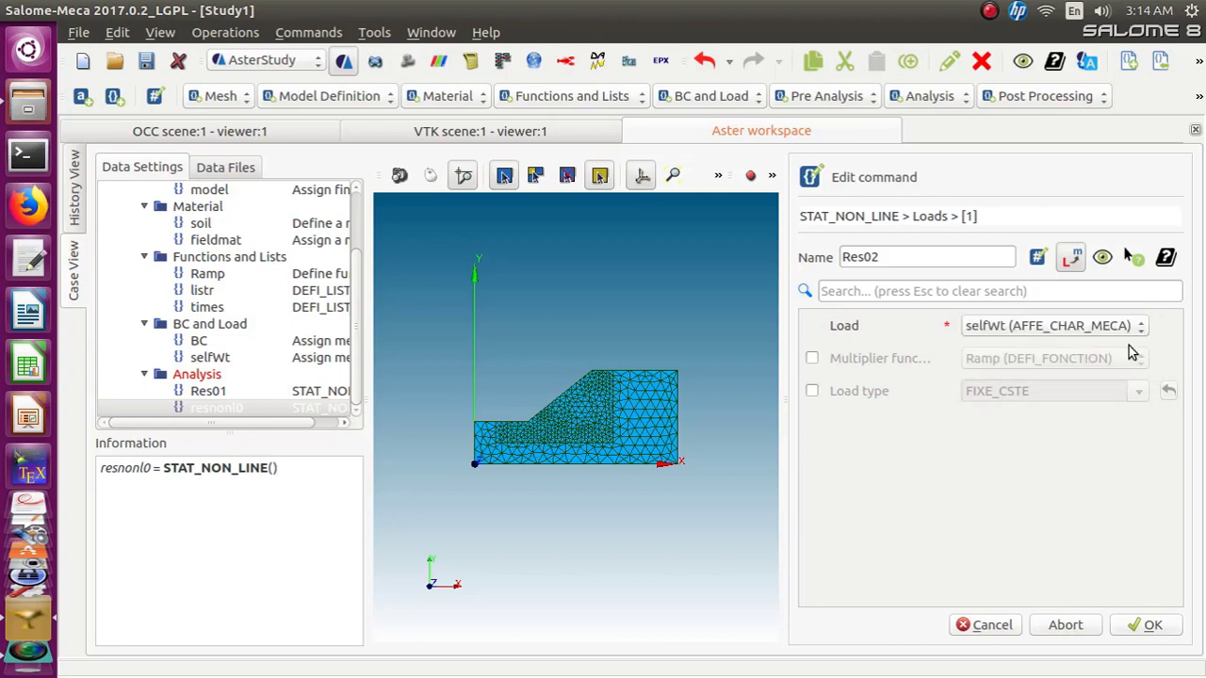
left_click(811, 359)
left_click(1151, 626)
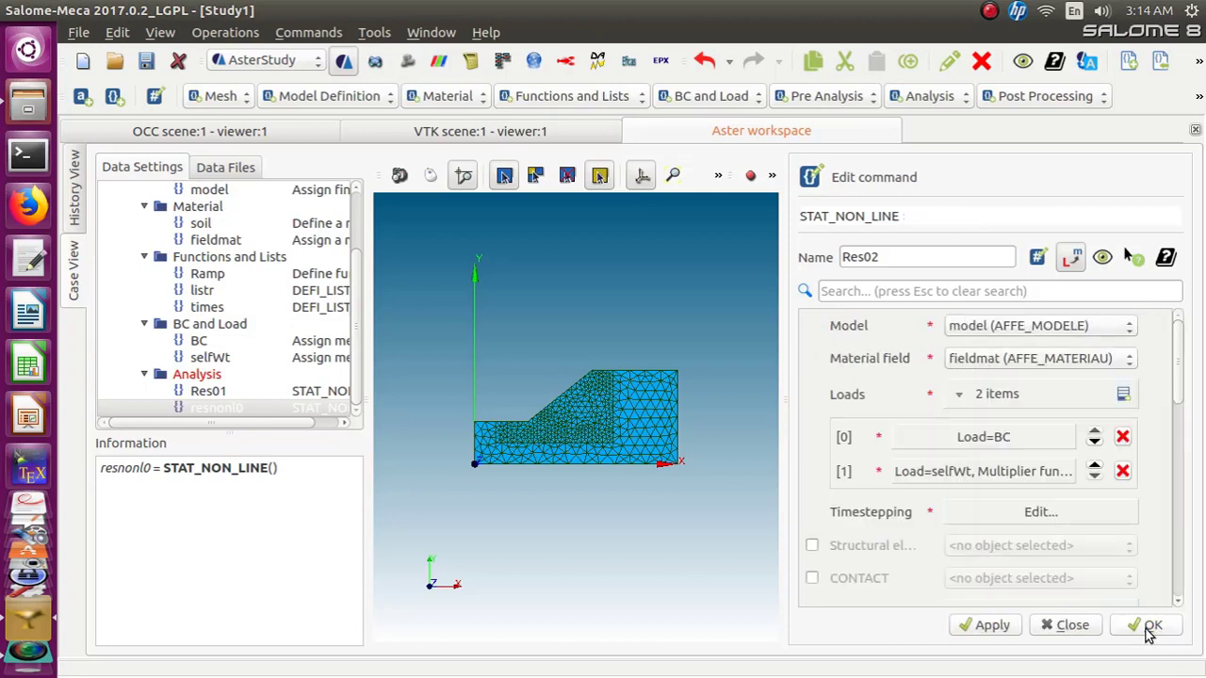
Set the timestepping time step list to times
left_click(1036, 515)
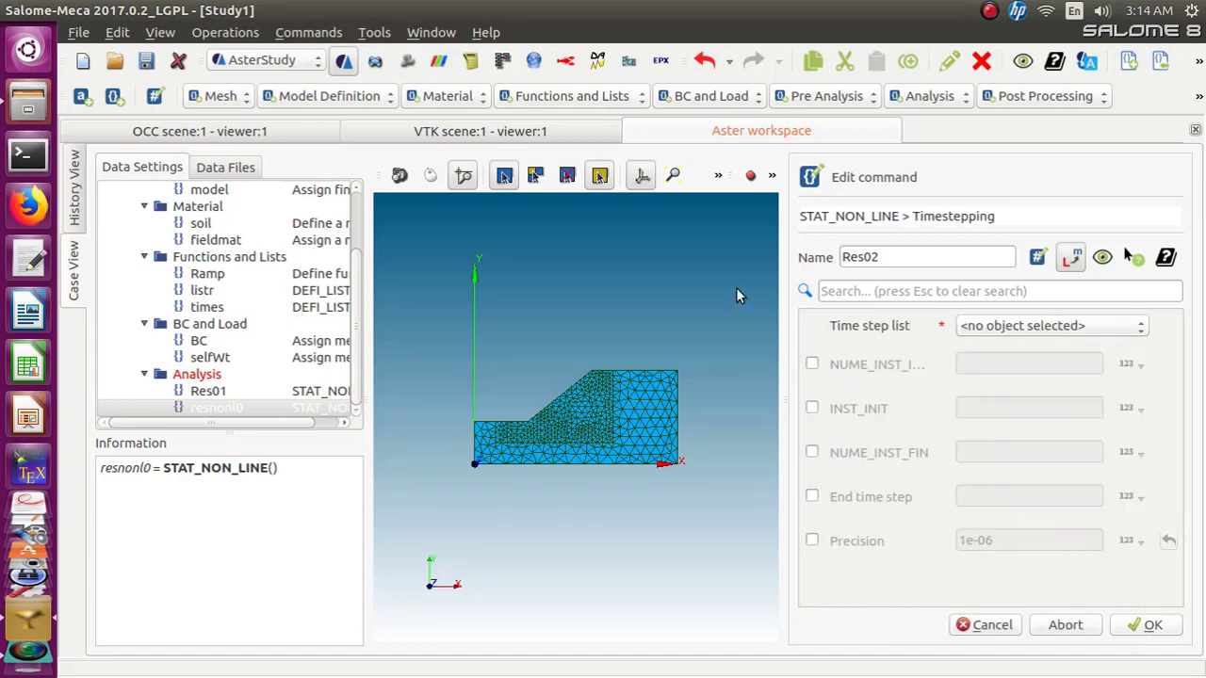
left_click(1120, 330)
left_click(1127, 347)
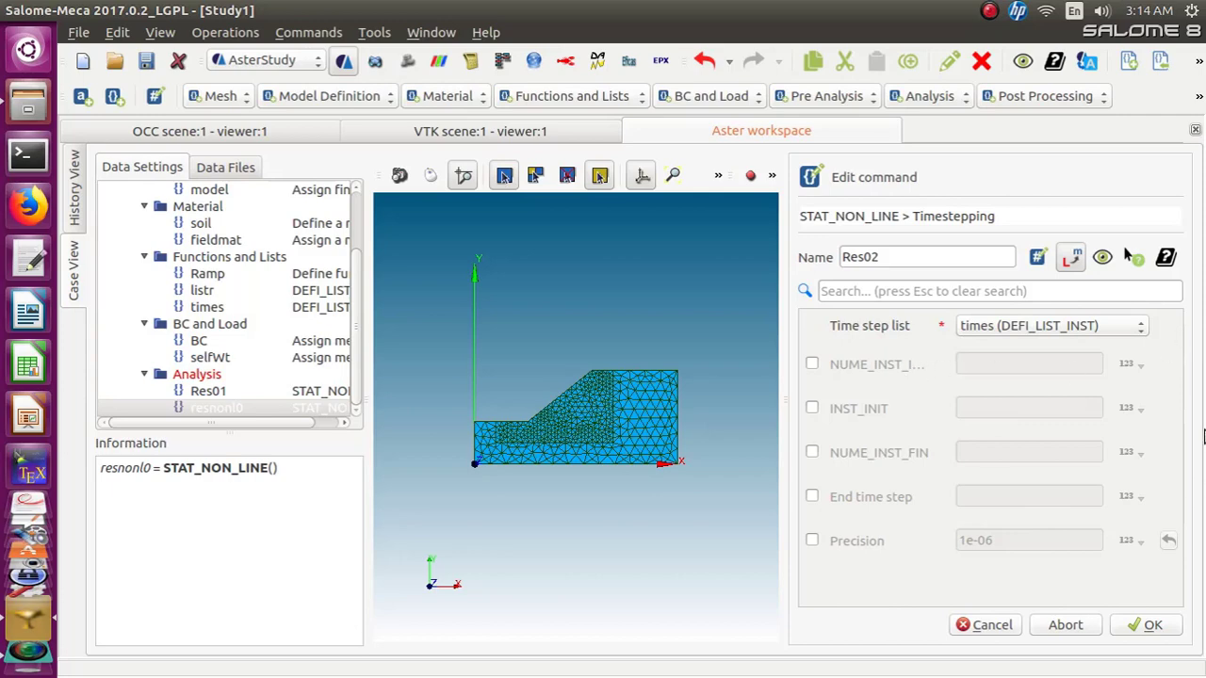
left_click(1145, 626)
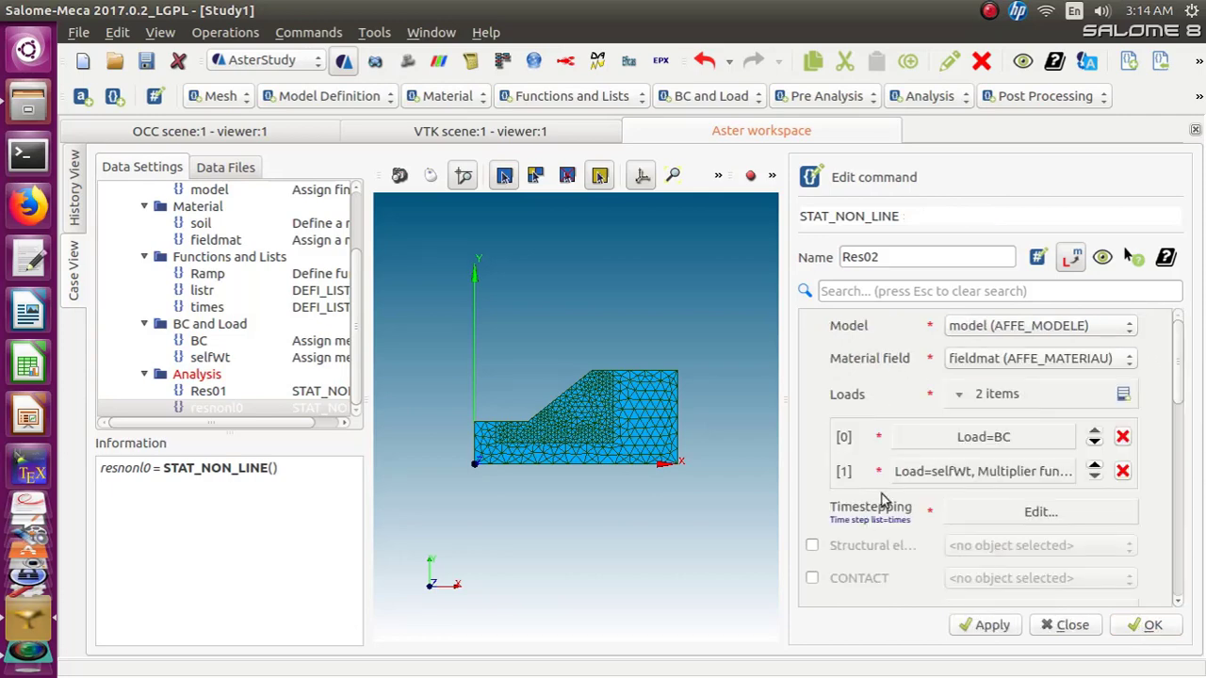
Enable the initial conditions and COMPORTEMENT behaviour entries of Res02
scroll(886, 499, "down", 3)
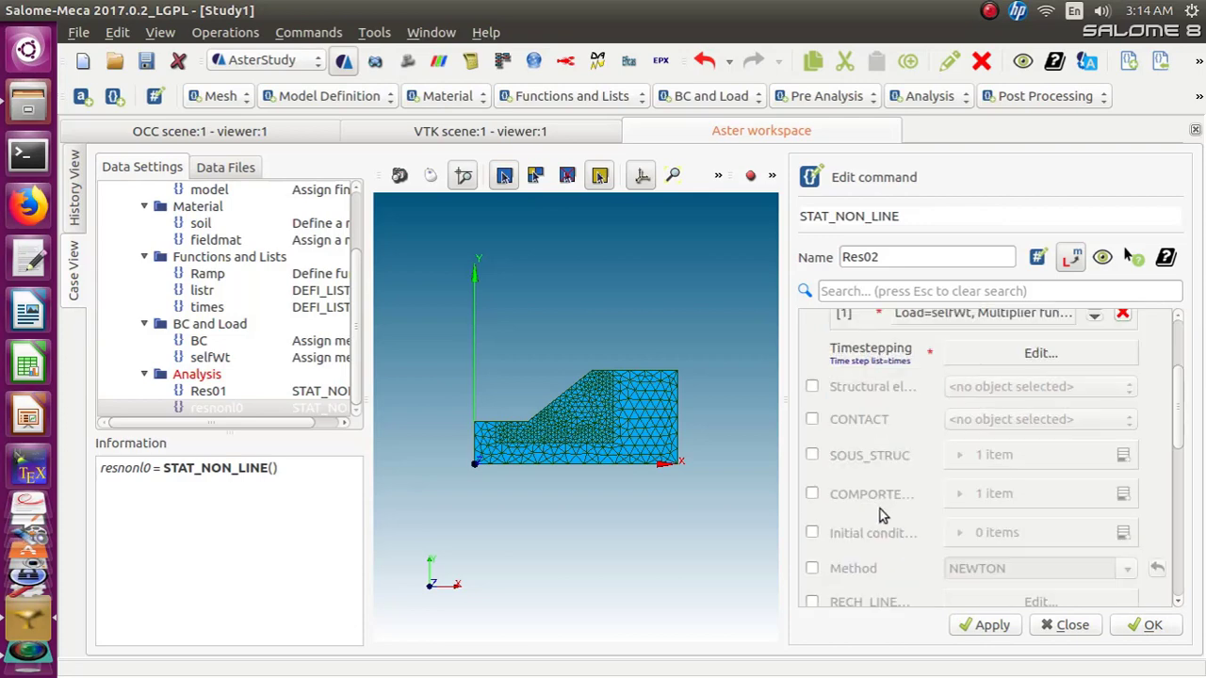
left_click(811, 534)
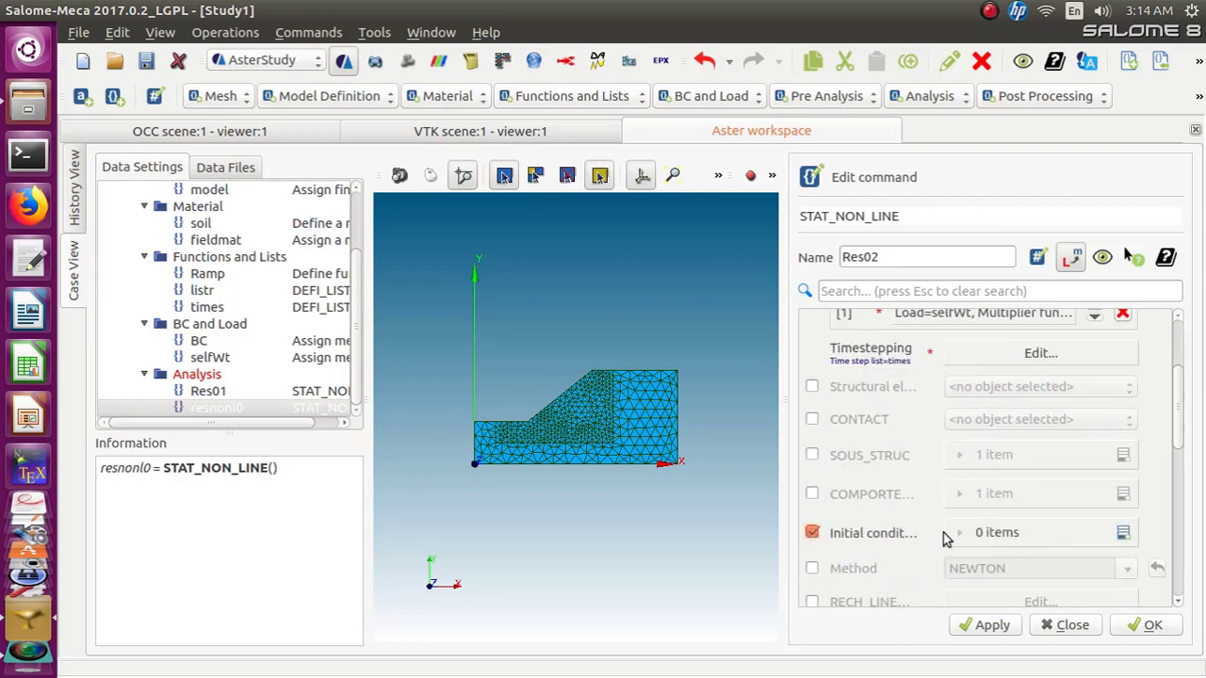
left_click(812, 494)
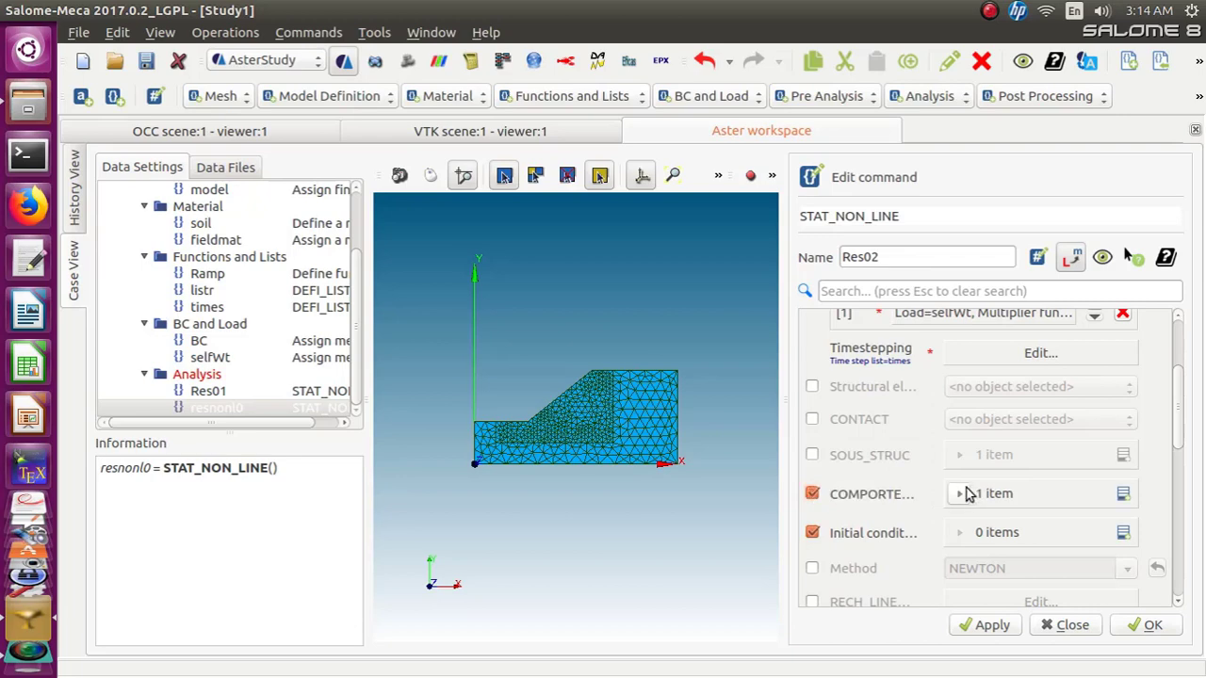
Set the behaviour relation to MOHR_COULOMB and enable the DEFORMATION option with PETIT
left_click(1071, 500)
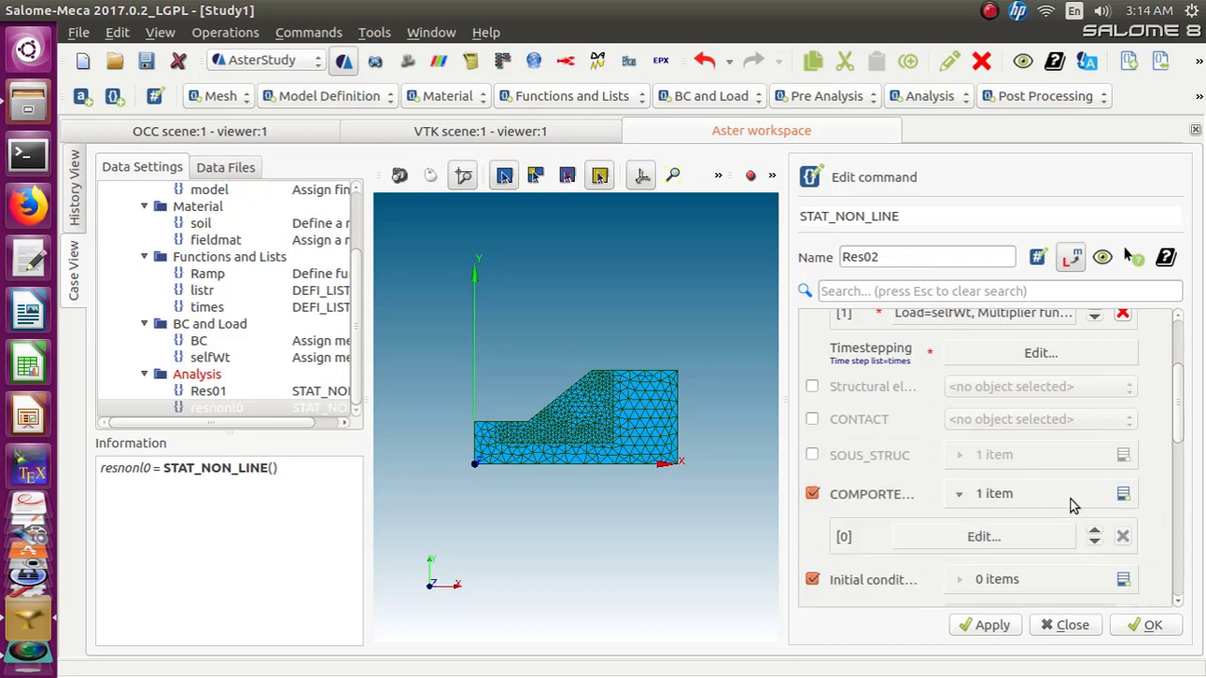
left_click(1001, 537)
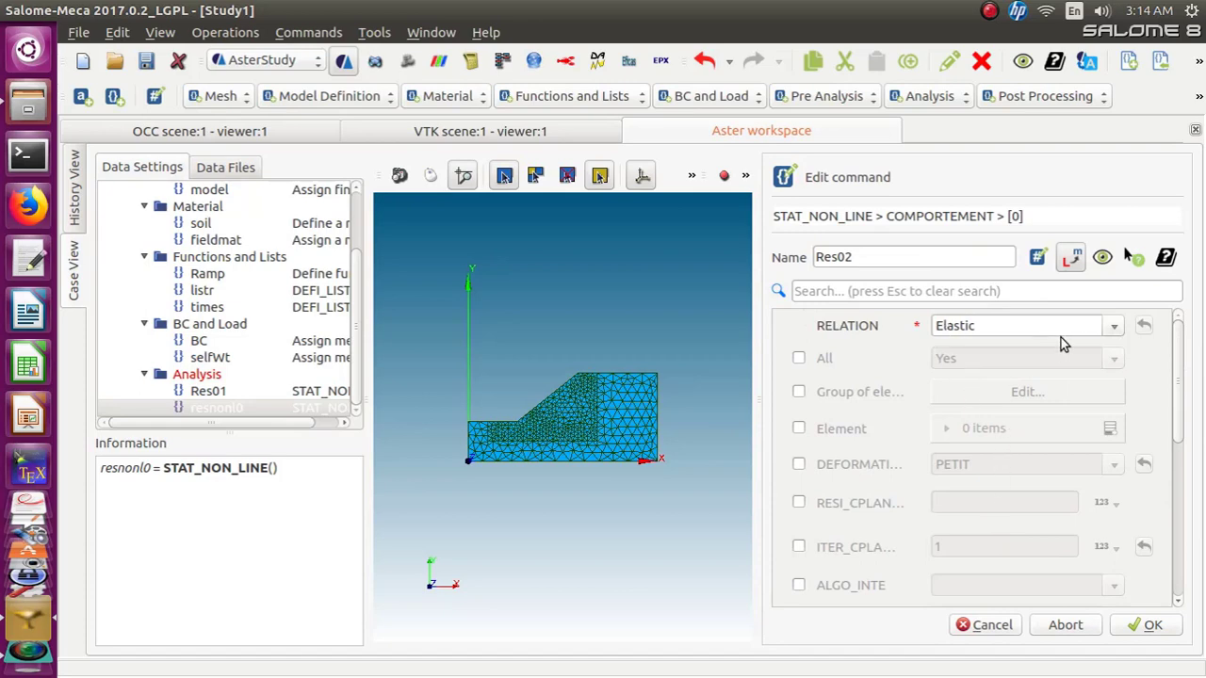
left_click(1112, 328)
scroll(962, 639, "down", 15)
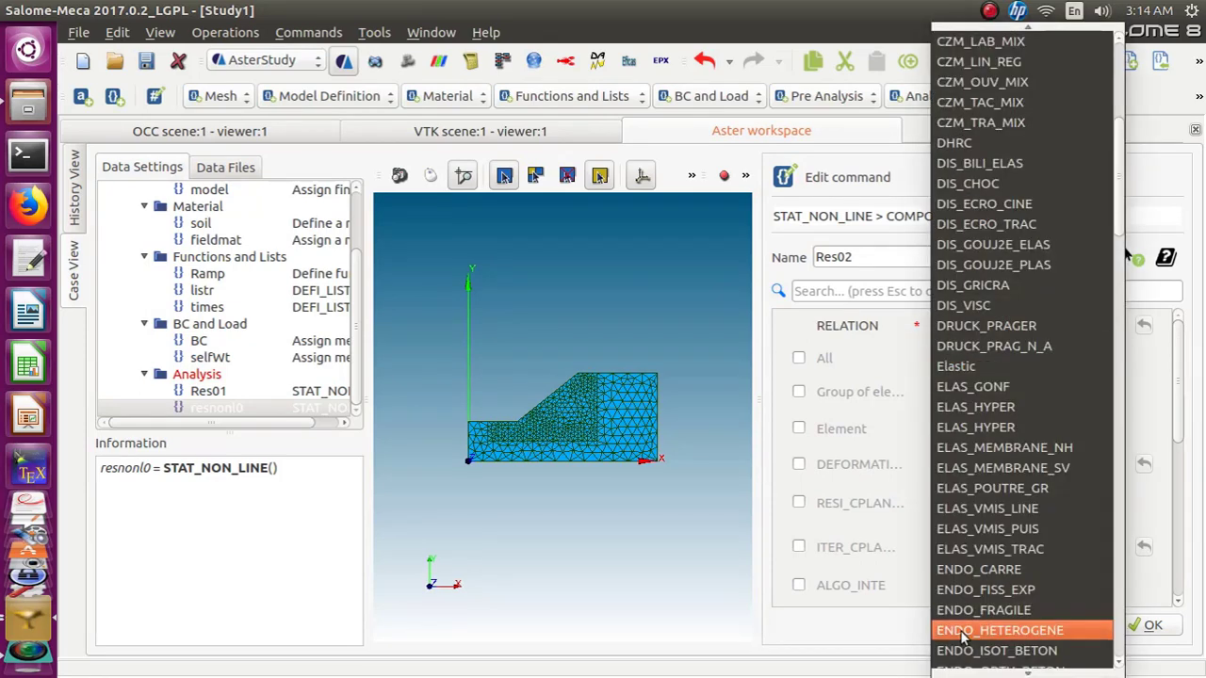
scroll(963, 639, "down", 12)
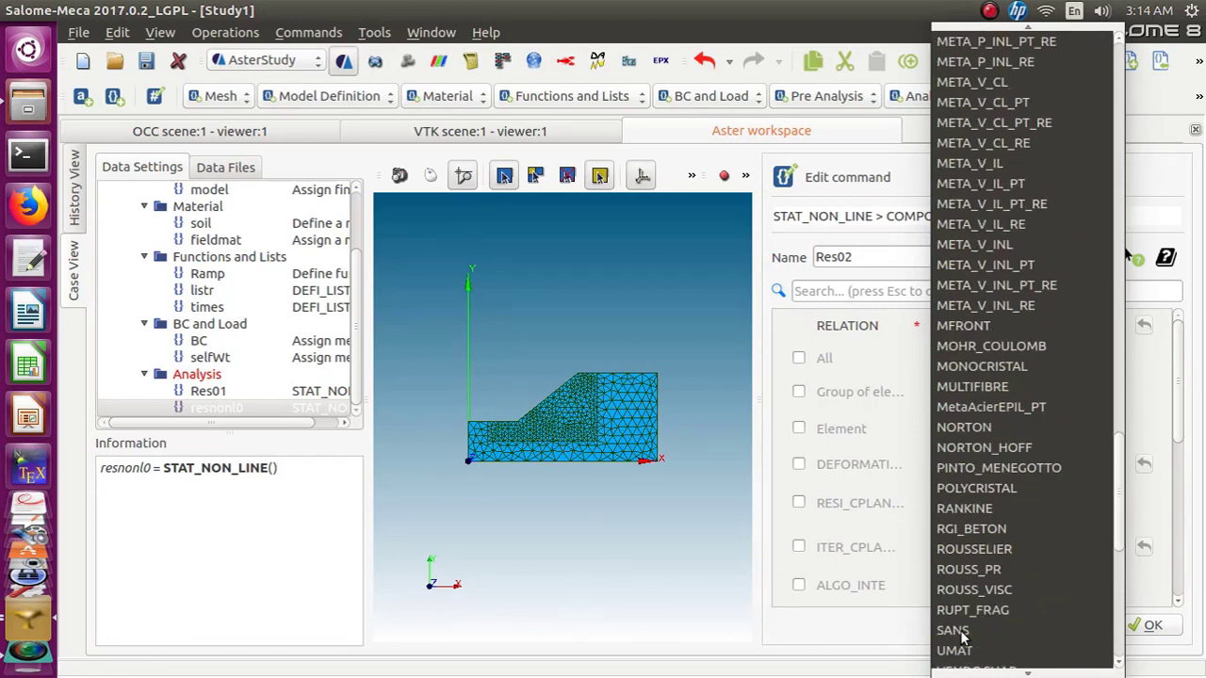
left_click(961, 347)
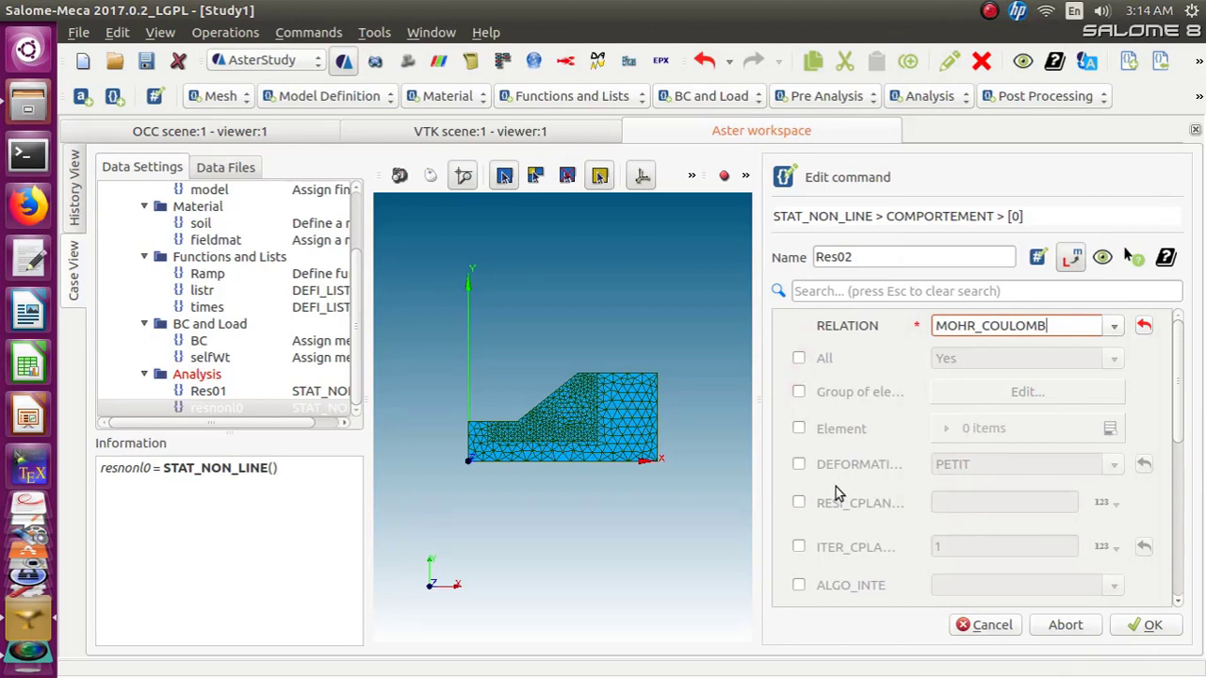
left_click(798, 464)
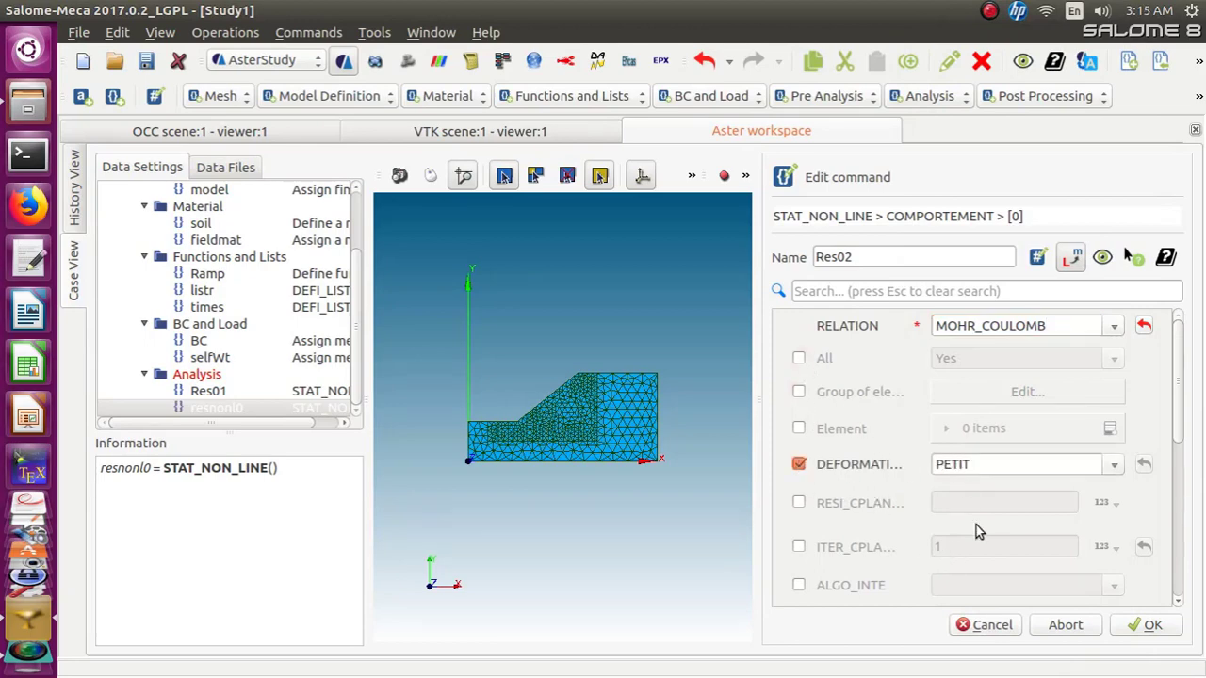
scroll(1170, 434, "down", 4)
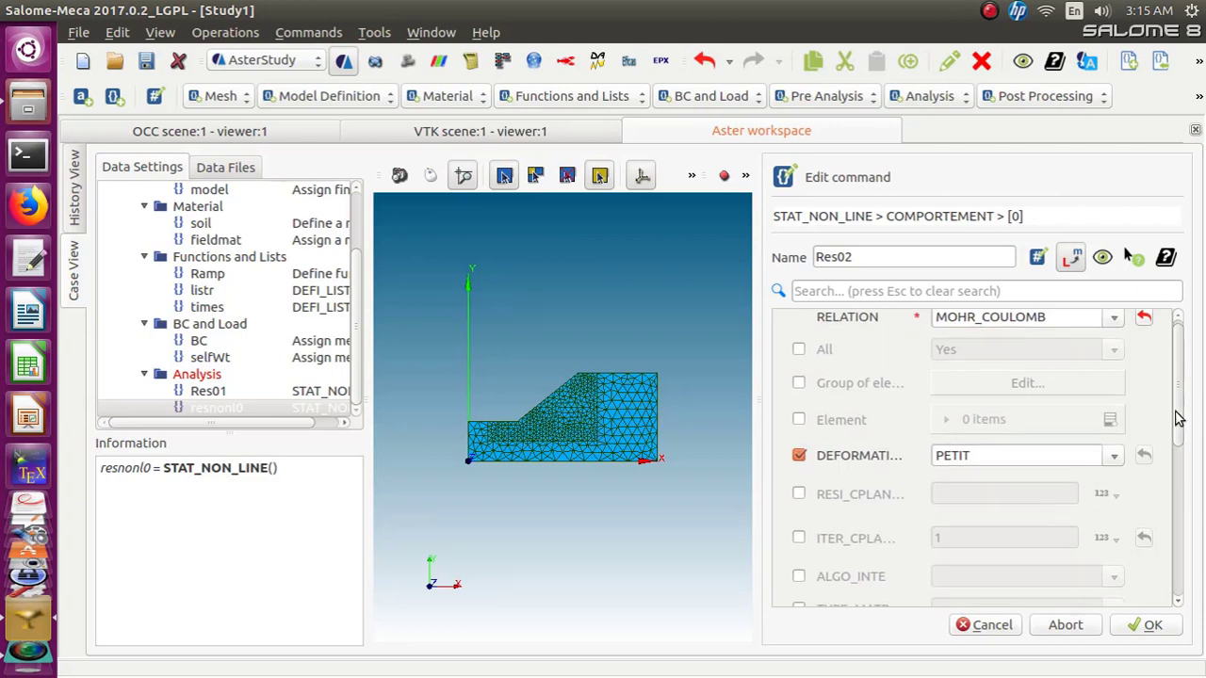
Review the remaining behaviour options and confirm the COMPORTEMENT entry
scroll(1168, 453, "down", 6)
scroll(1162, 480, "up", 10)
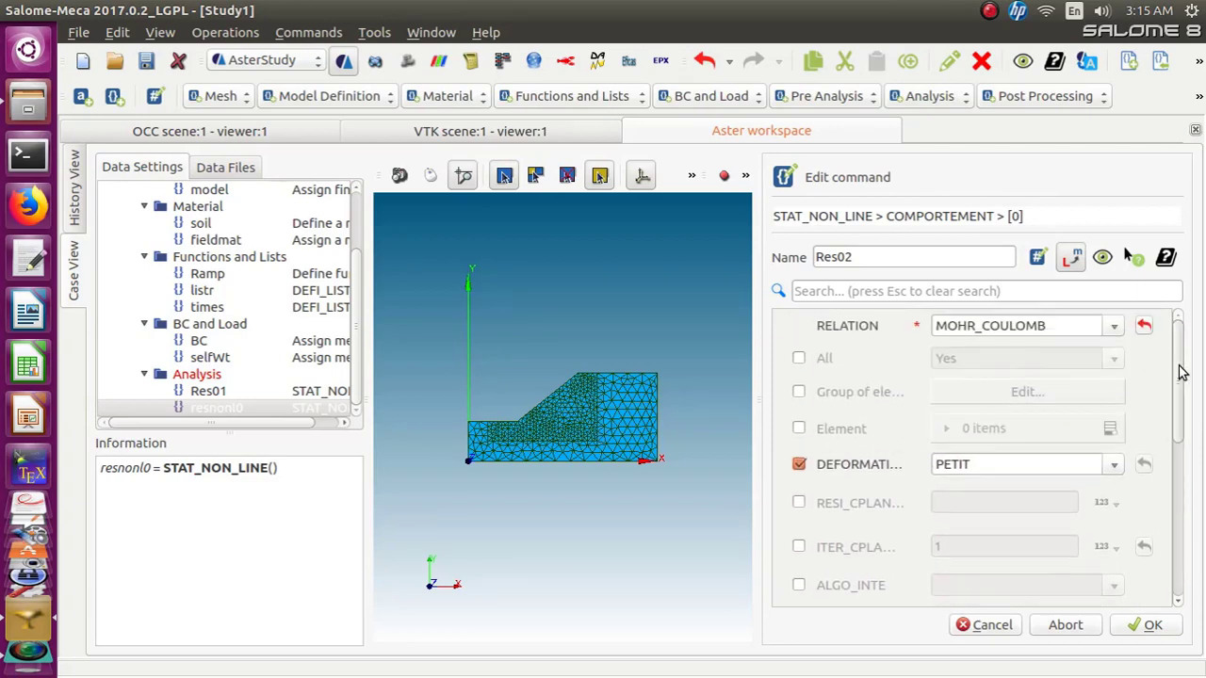
left_click_drag(1177, 367, 1176, 568)
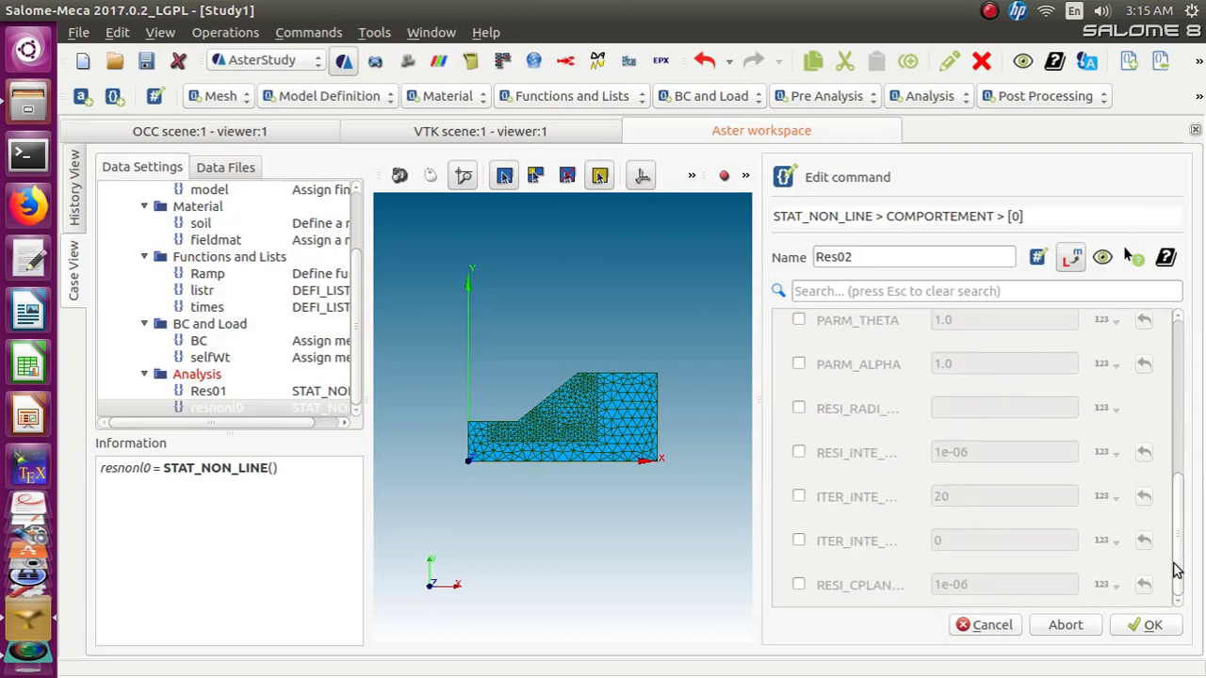
left_click(1140, 626)
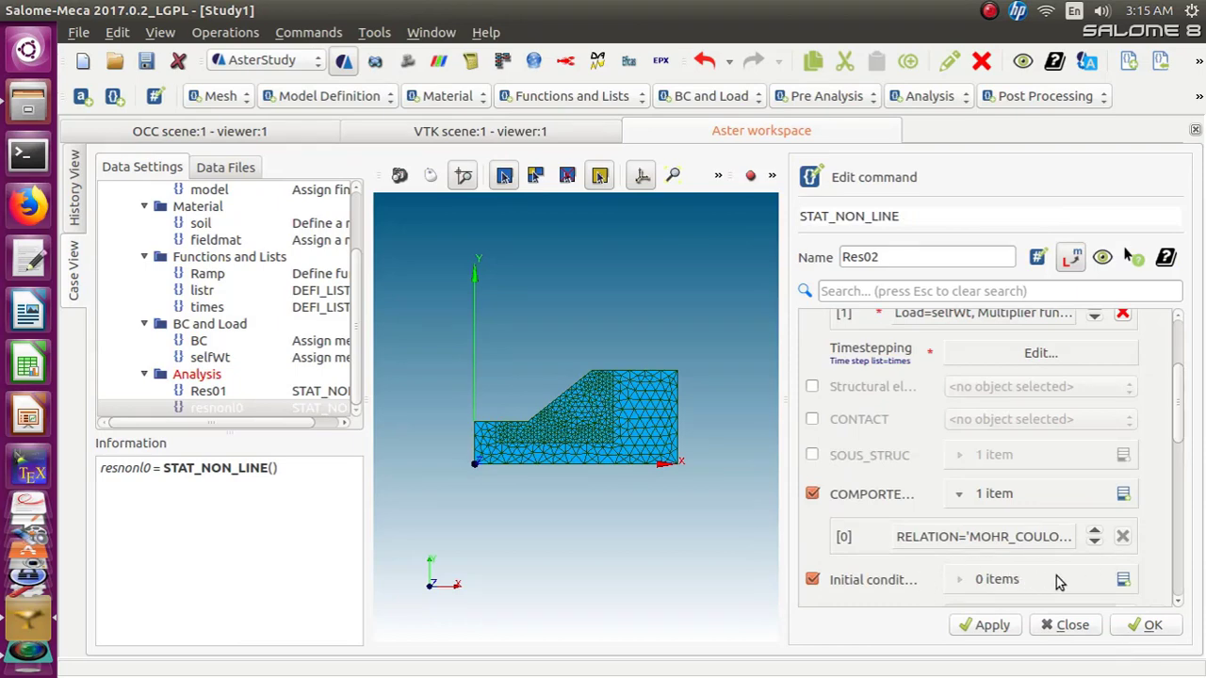
Add an initial condition entry using the Res01 STAT_NON_LINE as non-linear transient and enable DEPL
left_click(1122, 579)
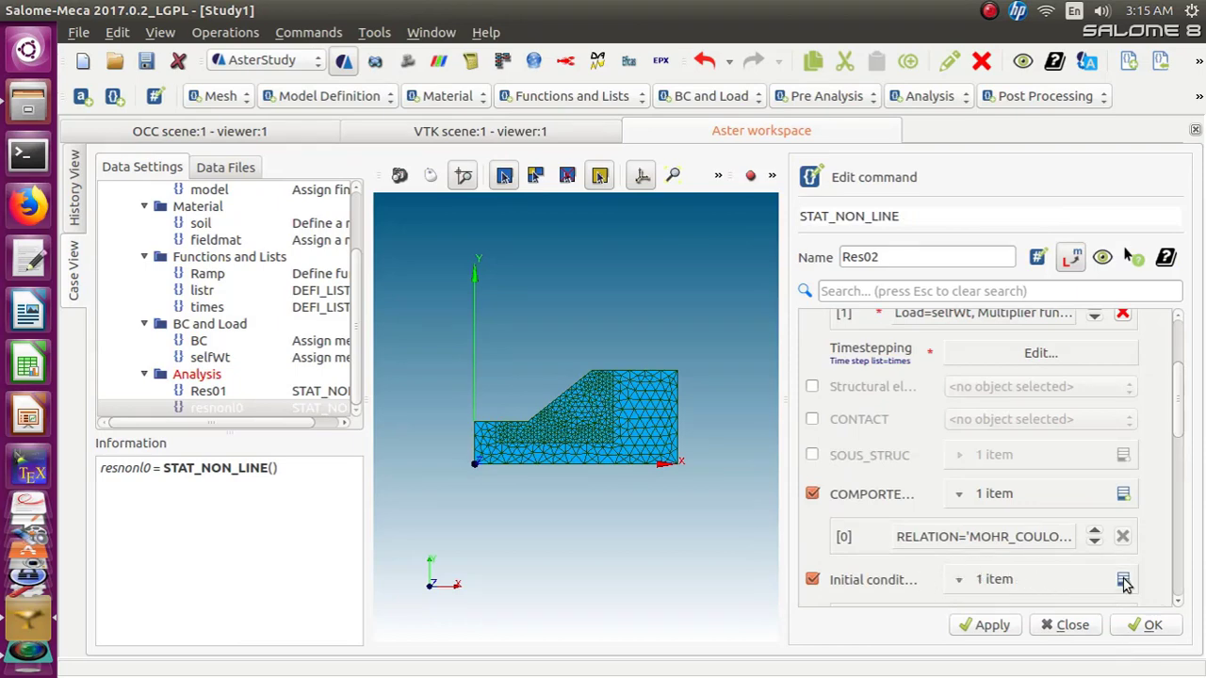
left_click(1024, 586)
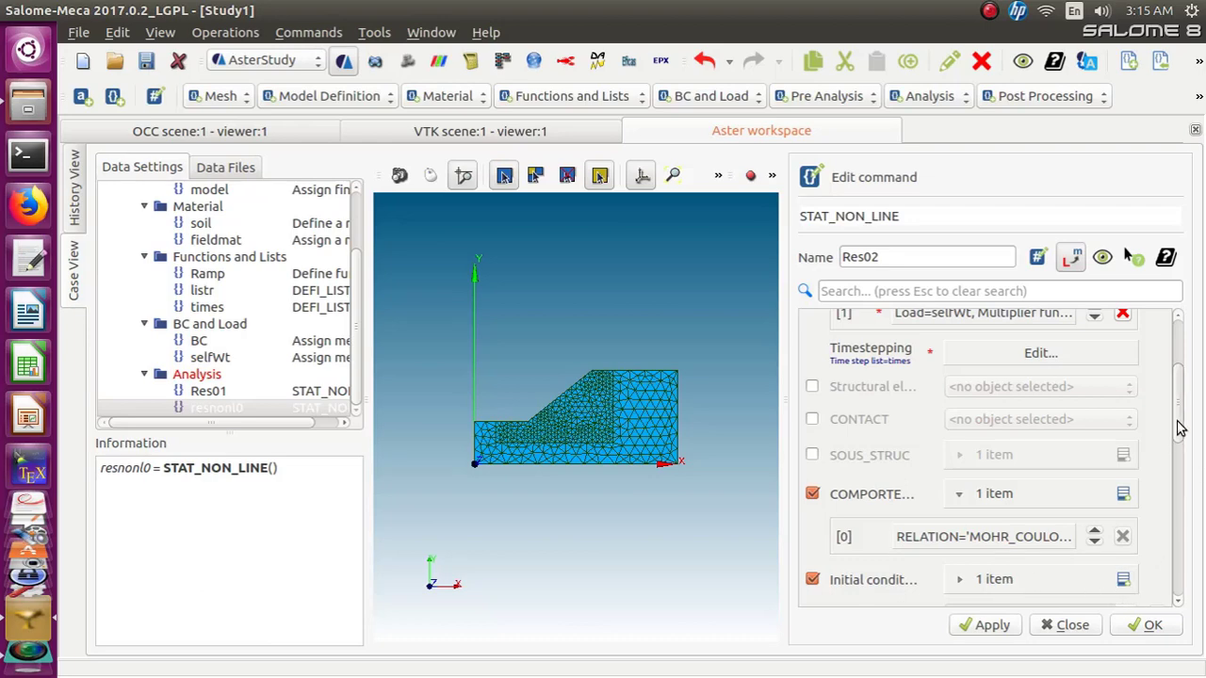
left_click_drag(1178, 420, 1177, 471)
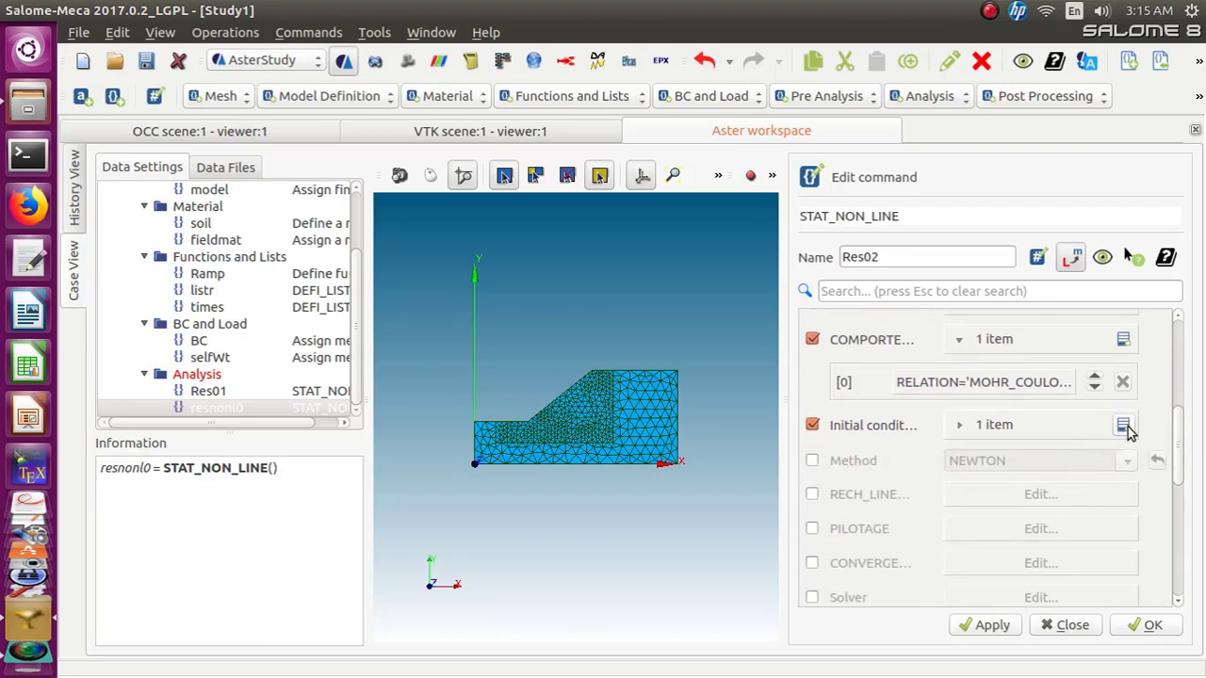
left_click(995, 432)
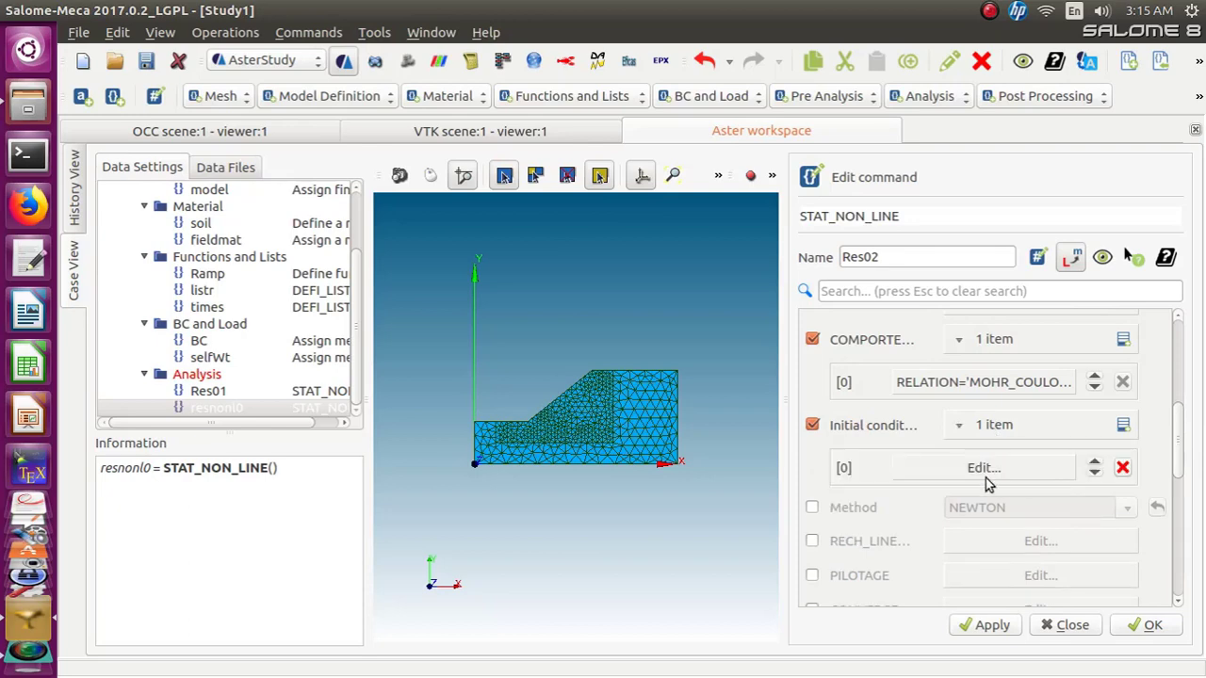
left_click(982, 471)
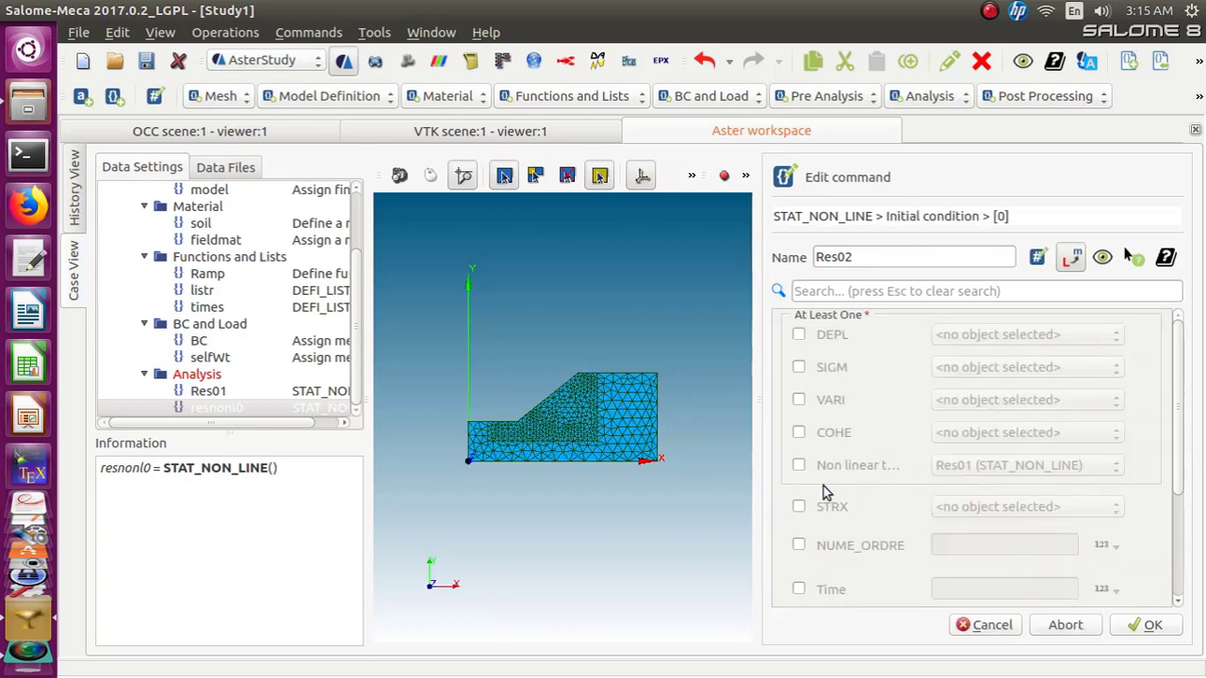
left_click(799, 465)
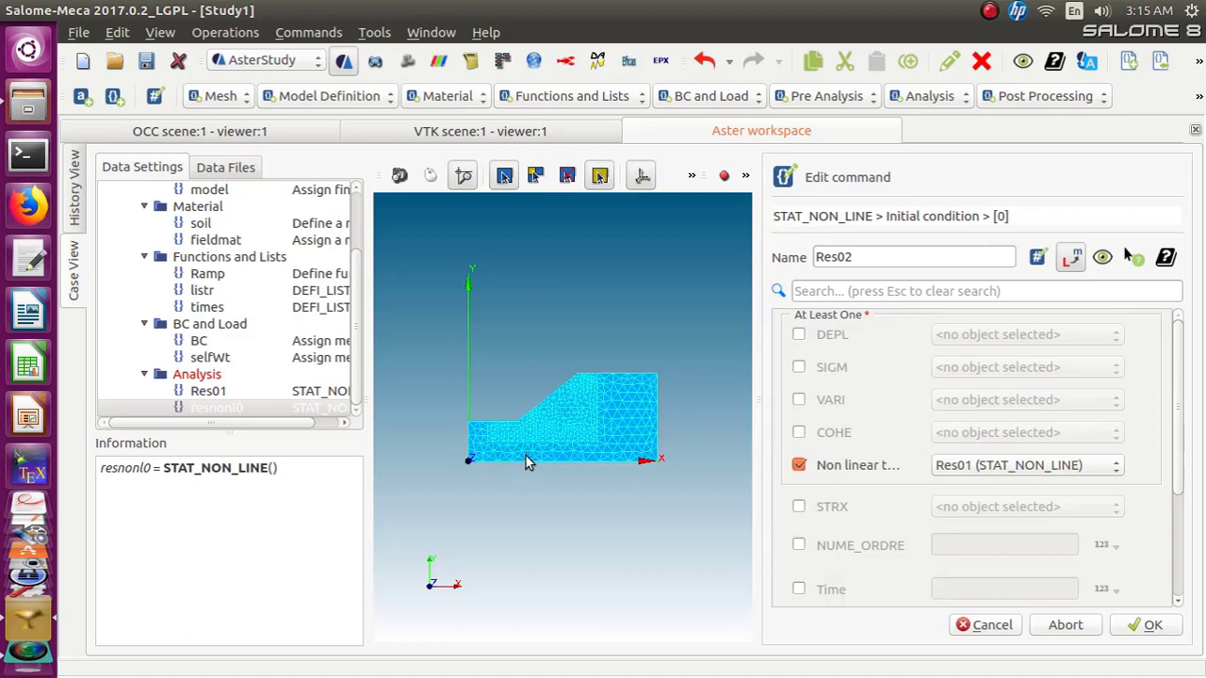
left_click(349, 411)
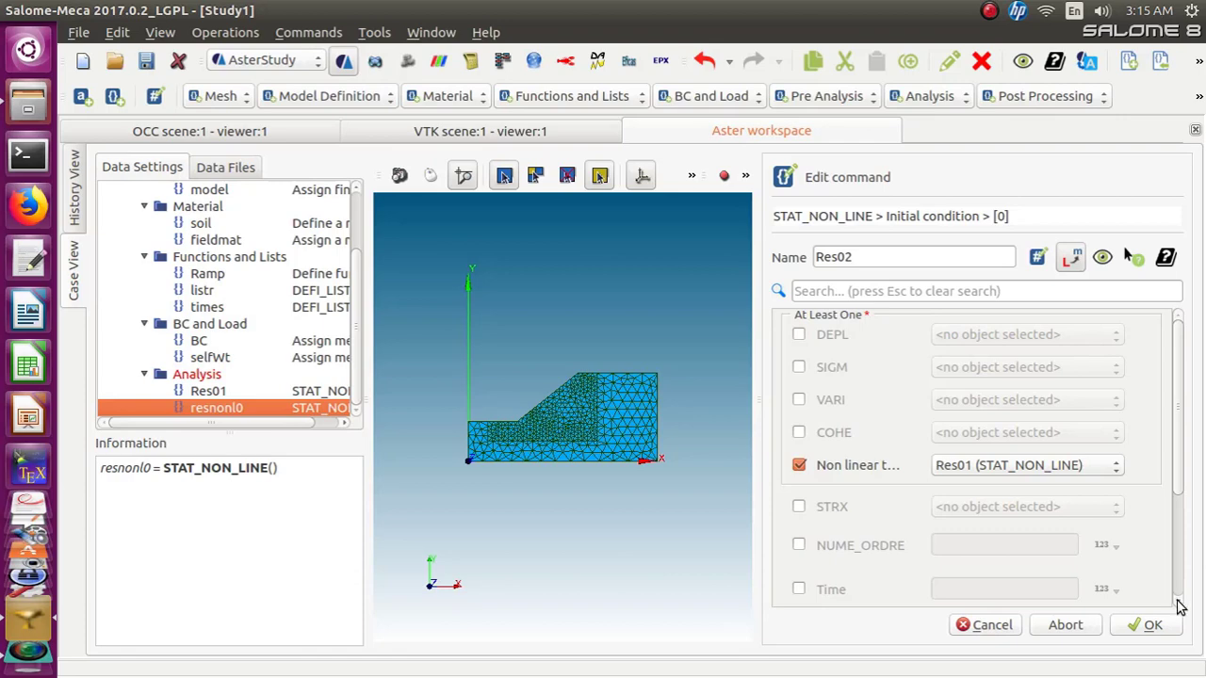
scroll(1181, 607, "down", 5)
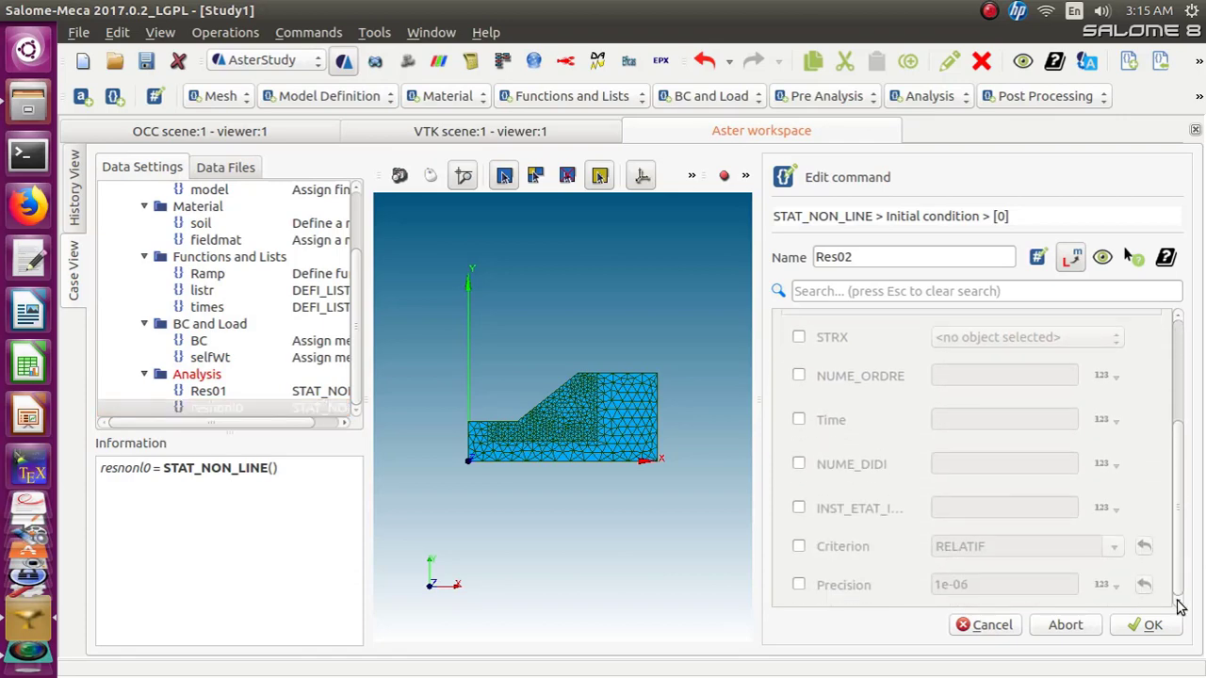
left_click_drag(1177, 574, 1171, 399)
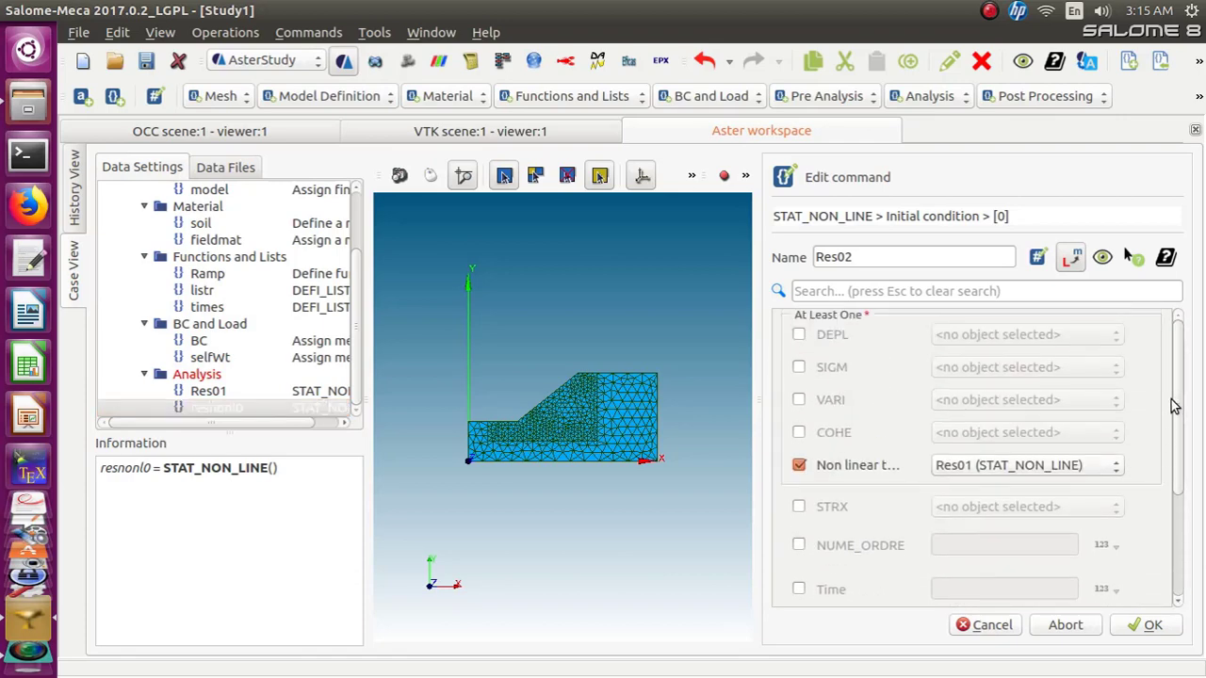
left_click(799, 334)
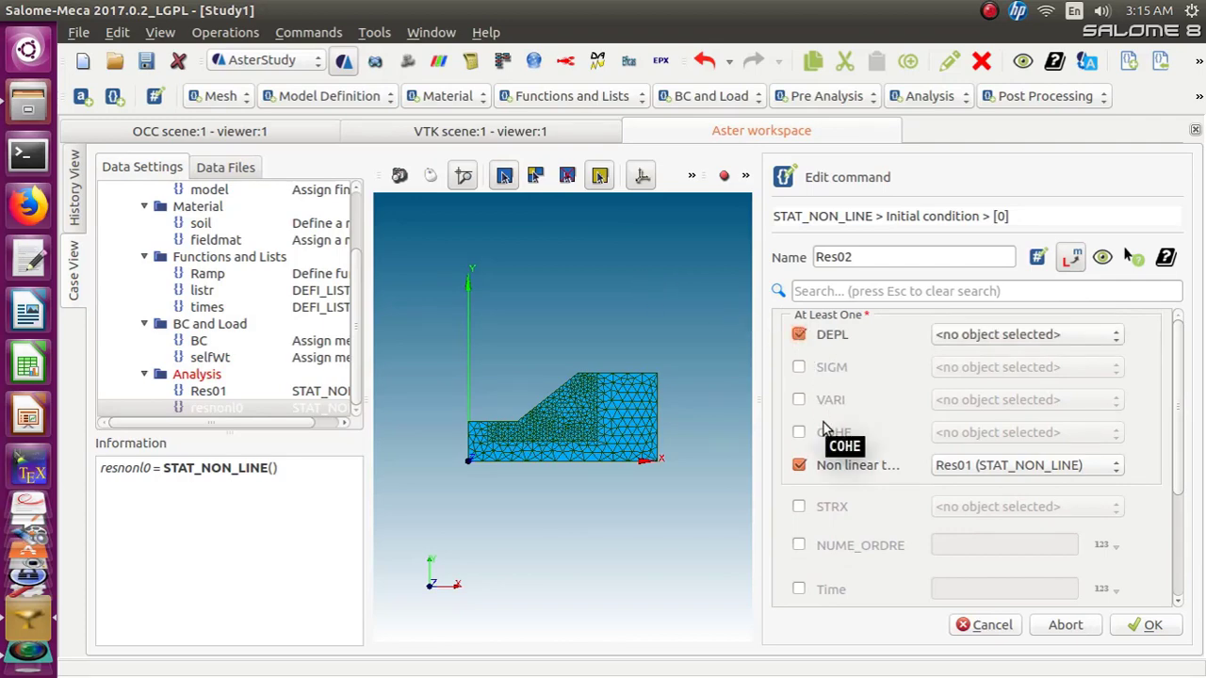
left_click(799, 369)
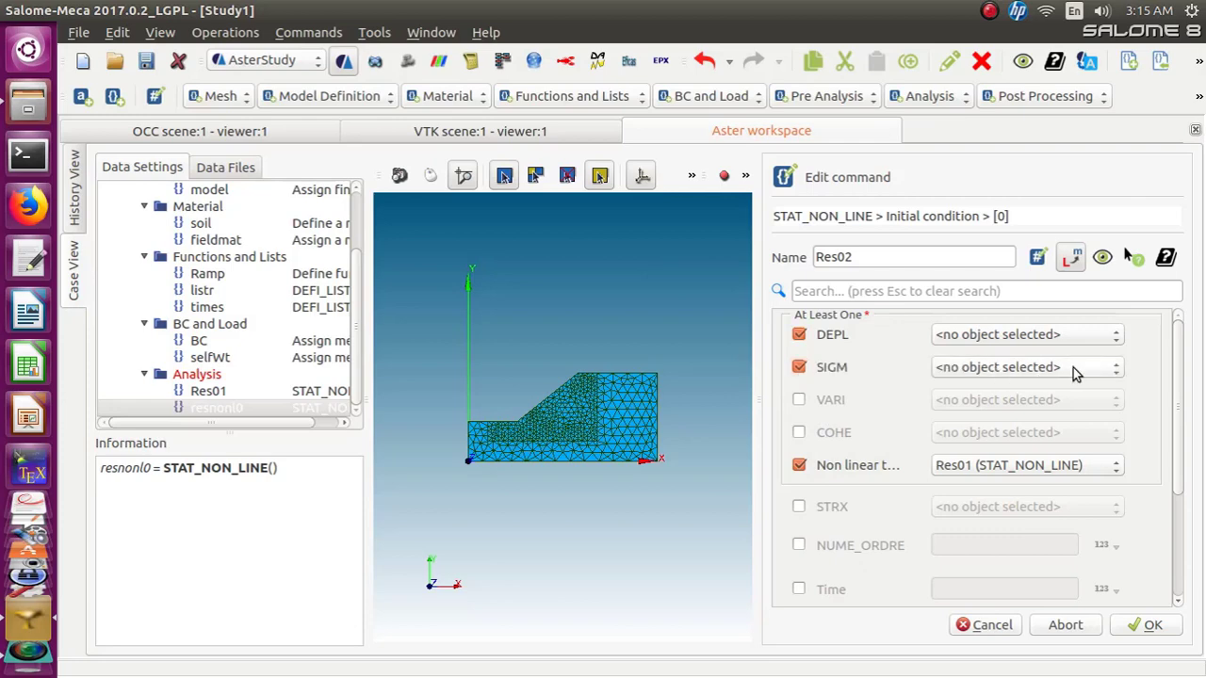
left_click(1101, 370)
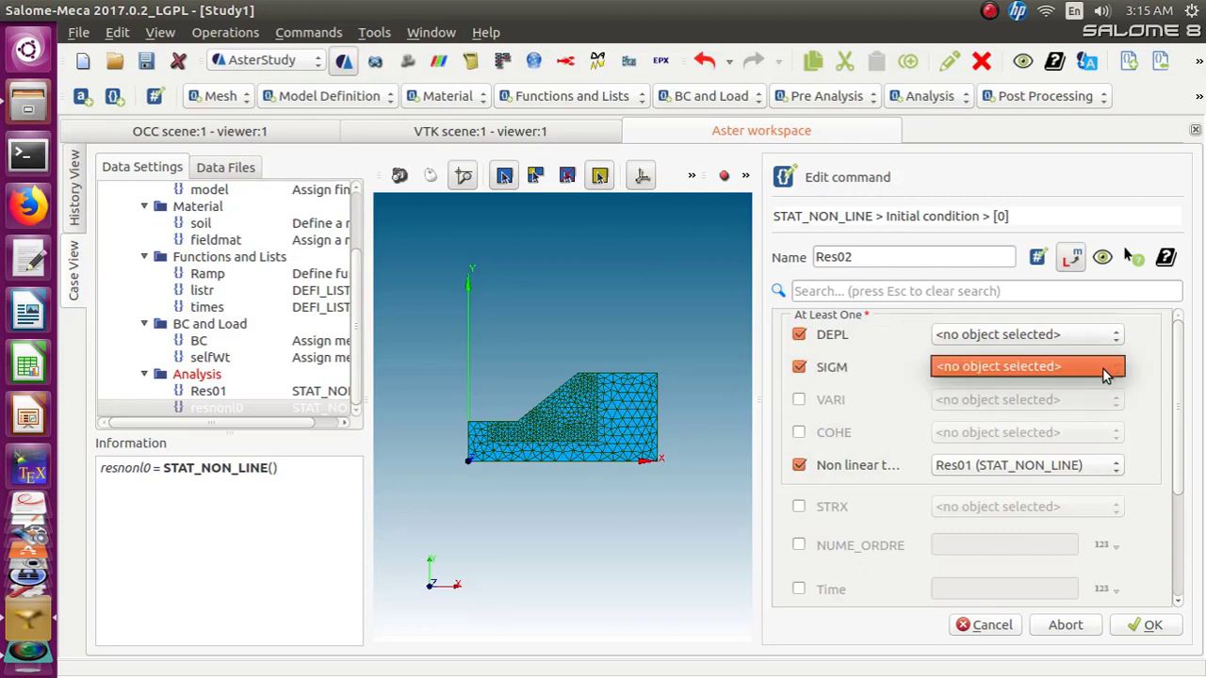
left_click(1106, 373)
left_click(798, 368)
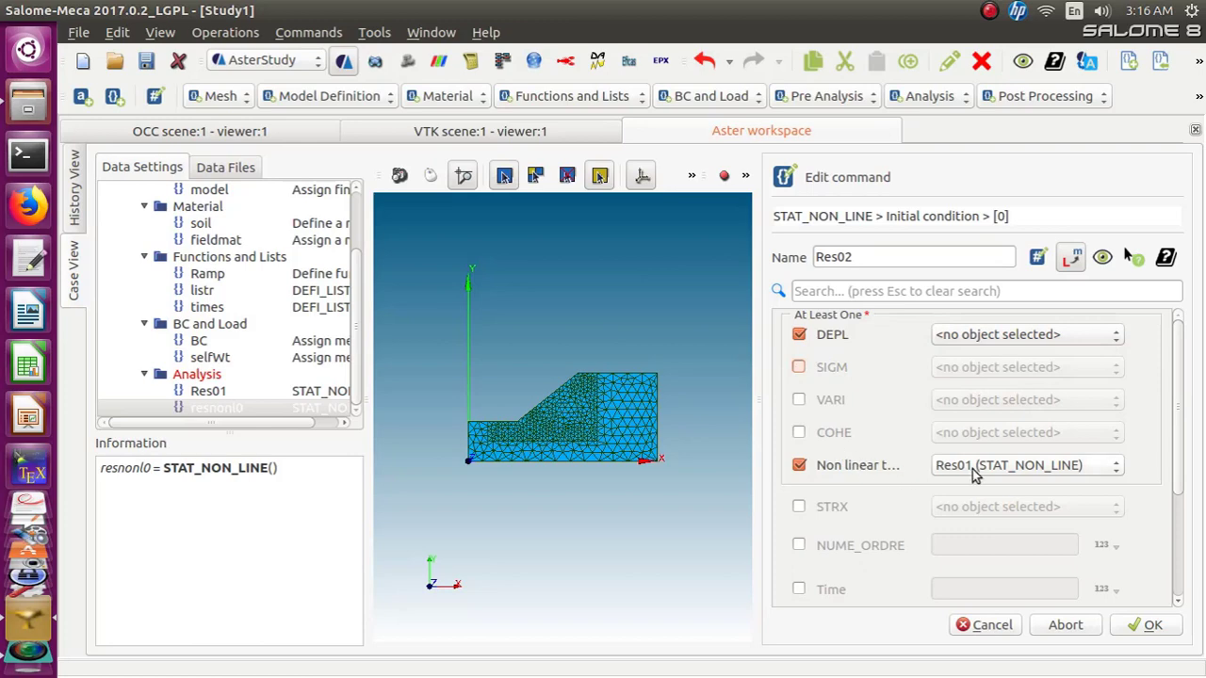
scroll(929, 546, "down", 3)
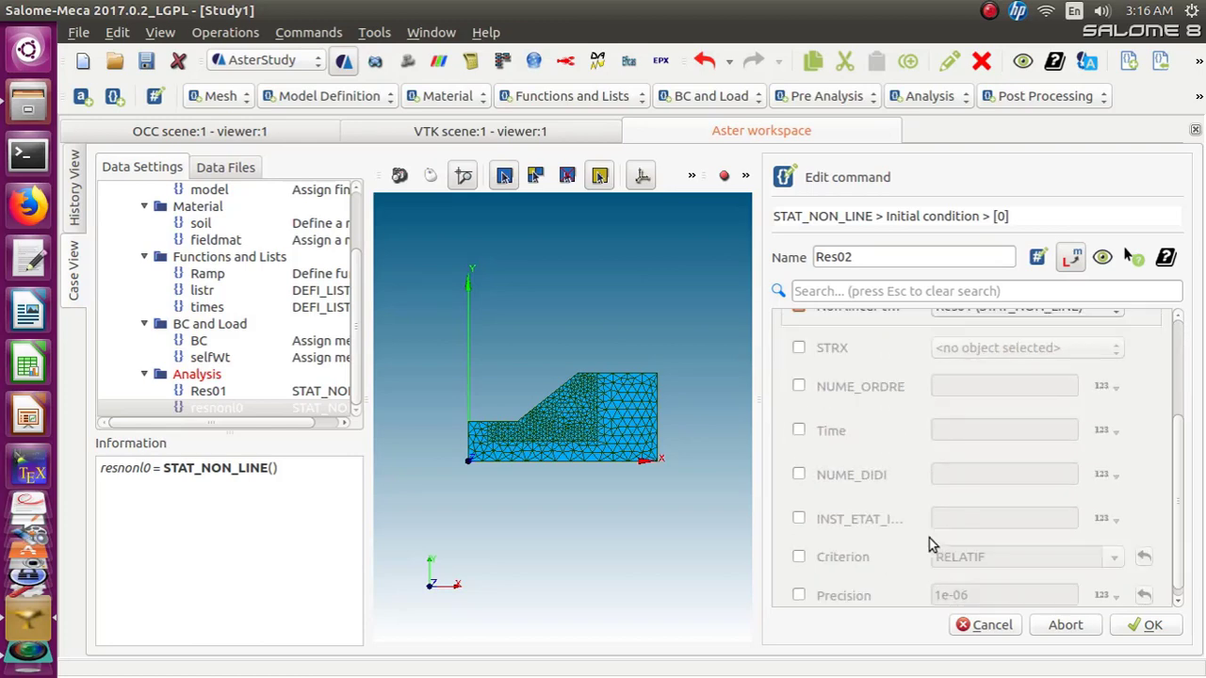
left_click(799, 387)
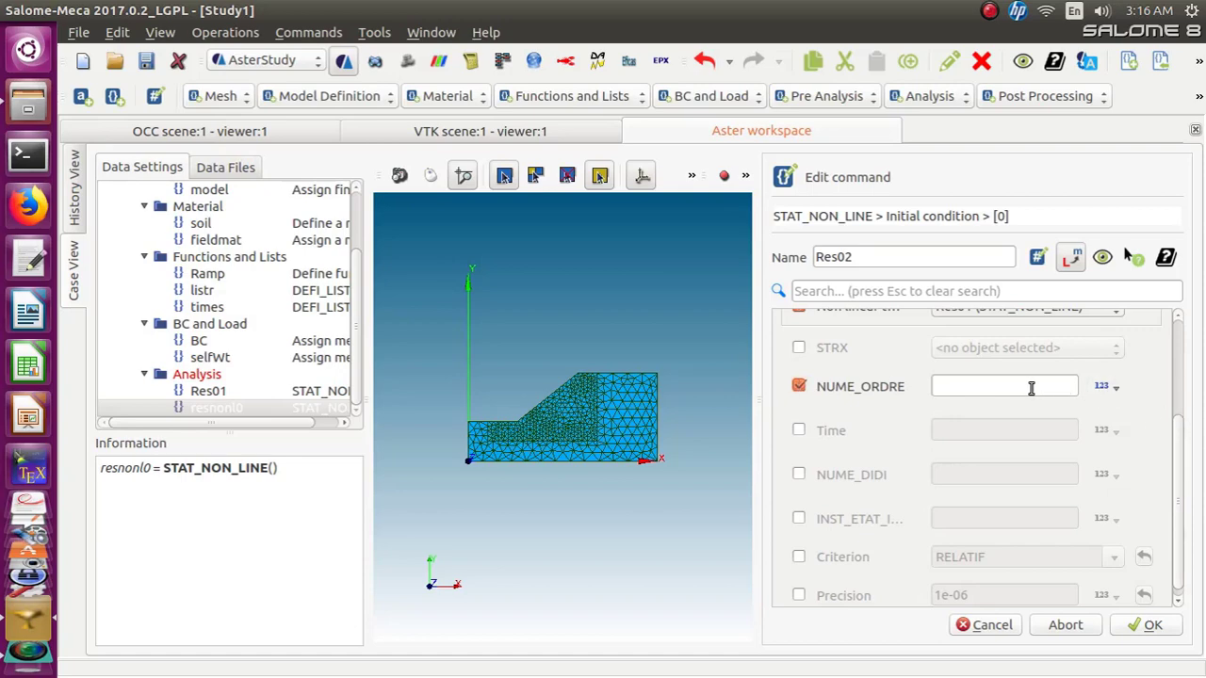
left_click(798, 386)
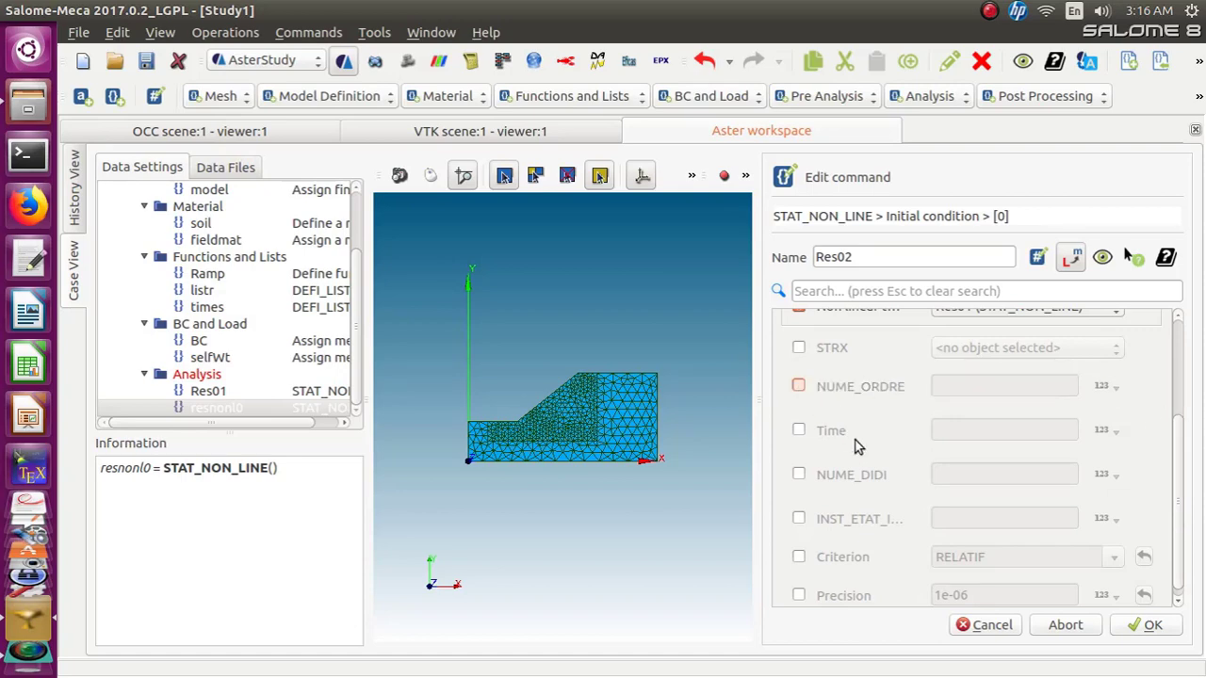
Confirm the initial condition settings
scroll(889, 470, "down", 1)
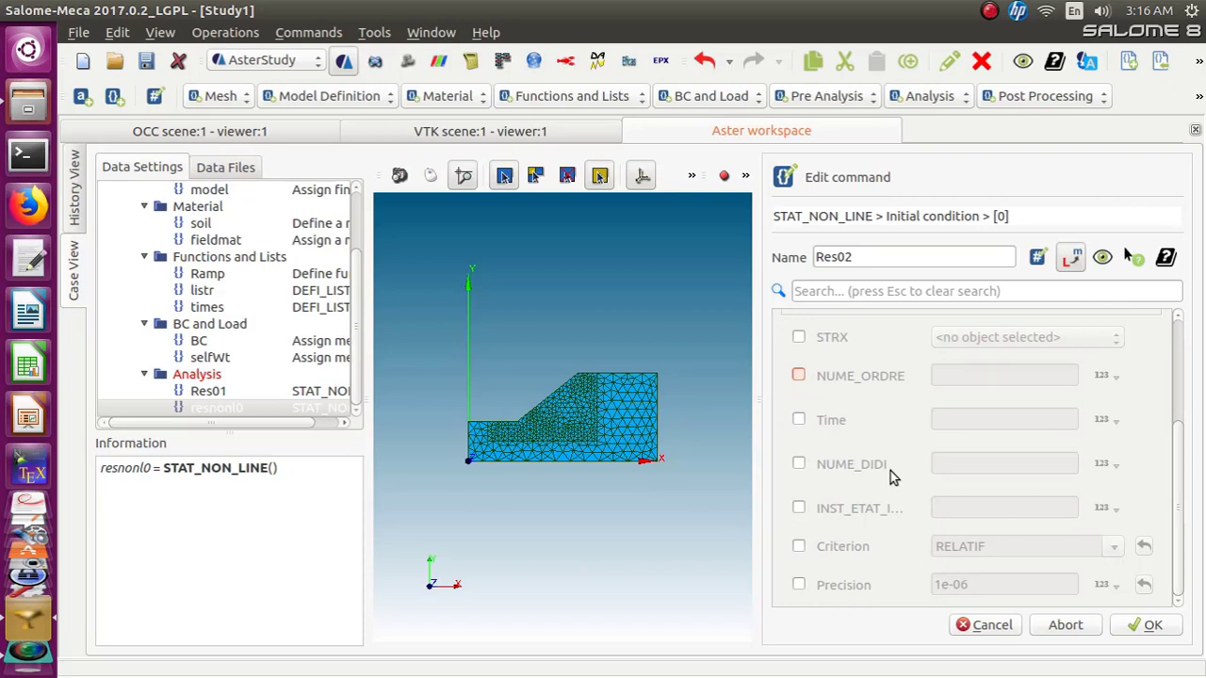
scroll(890, 471, "up", 3)
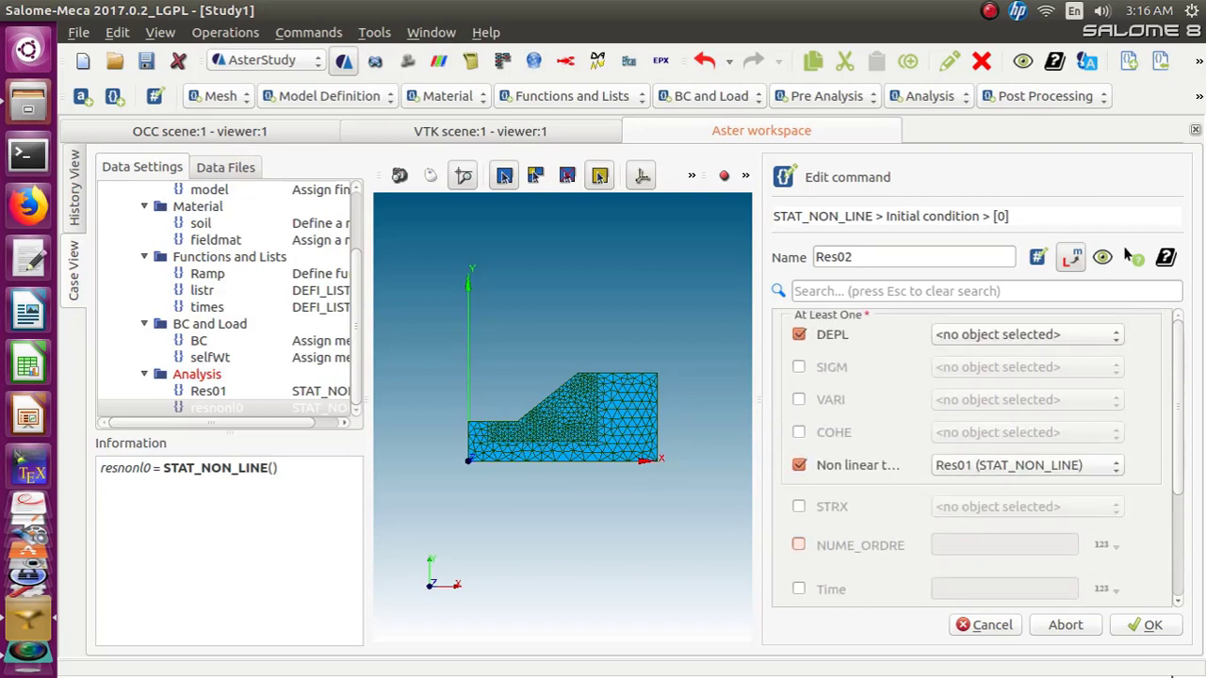
left_click(1137, 637)
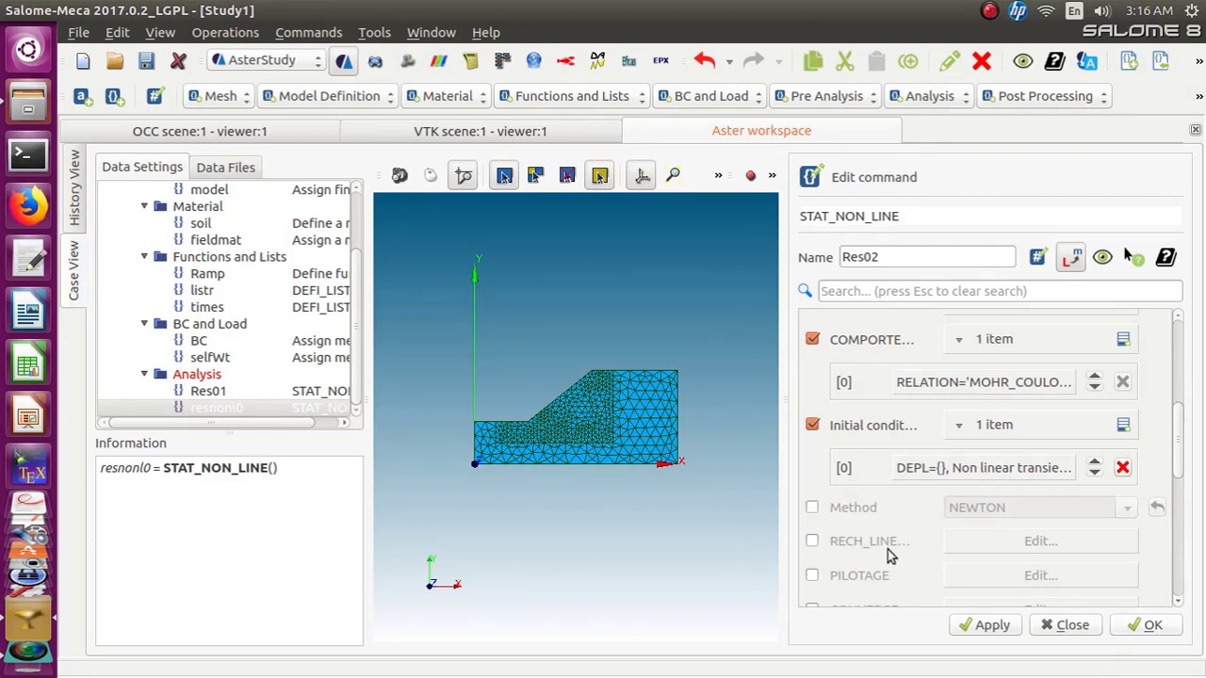
Enable the NEWTON method and a RECH_LINEAIRE line search with the CORDE method
left_click(811, 507)
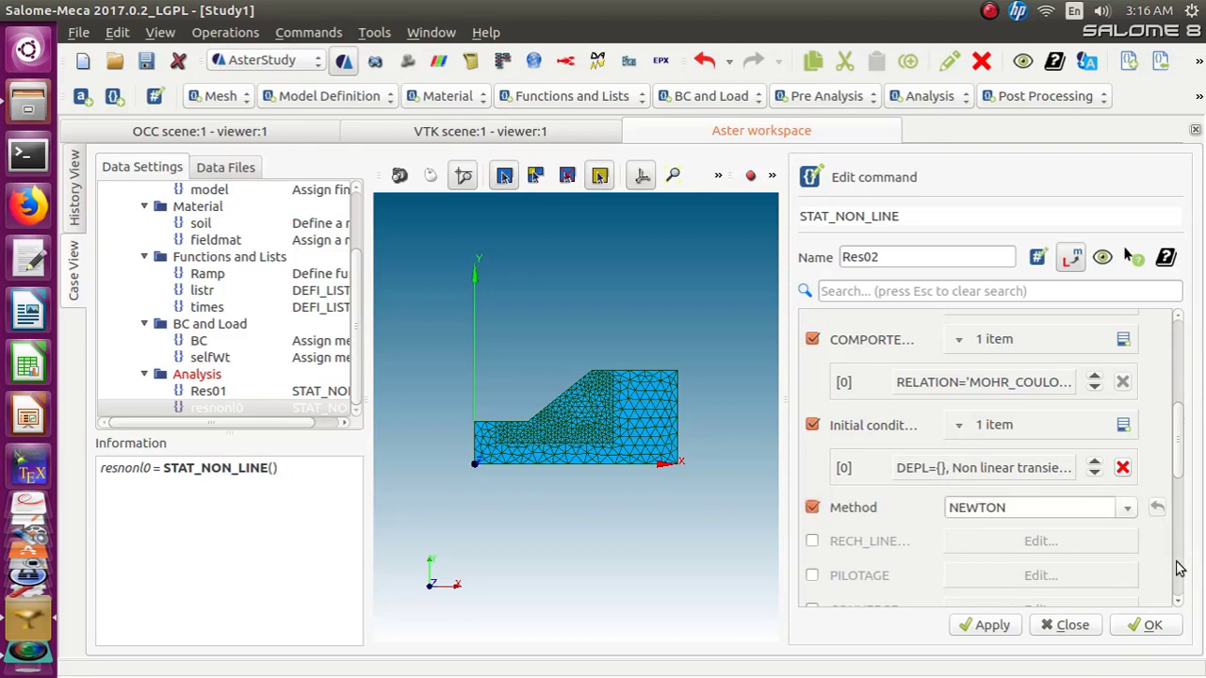
left_click_drag(1178, 468, 1178, 519)
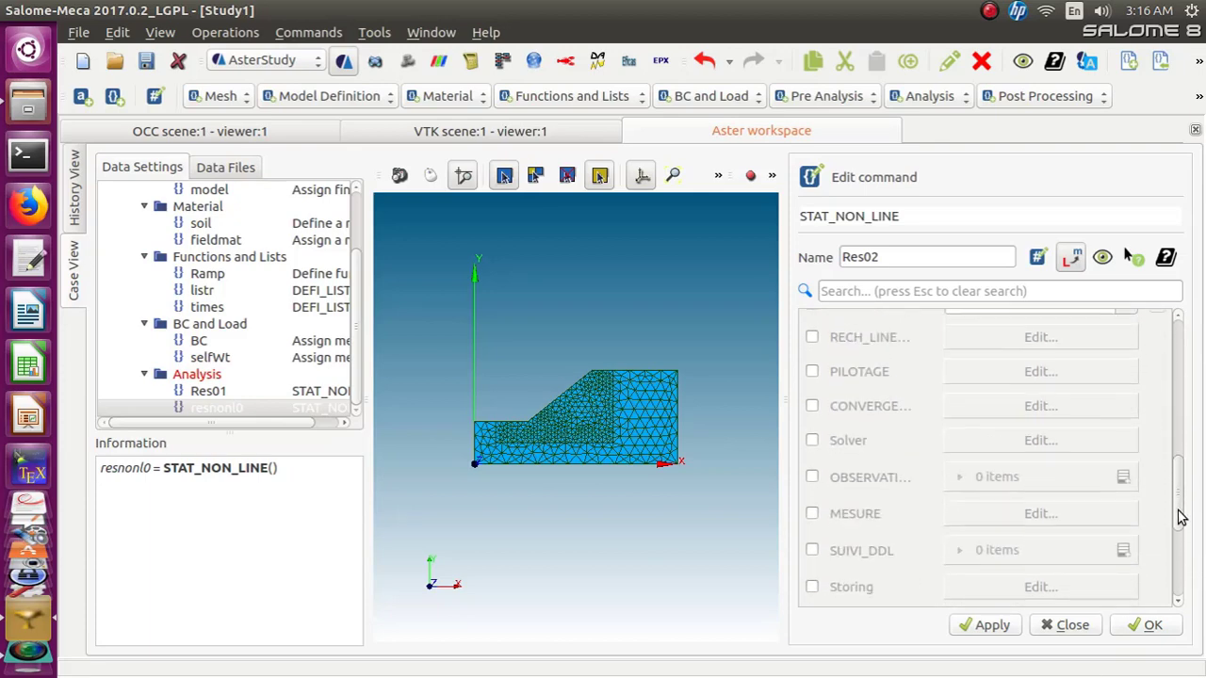
left_click(814, 339)
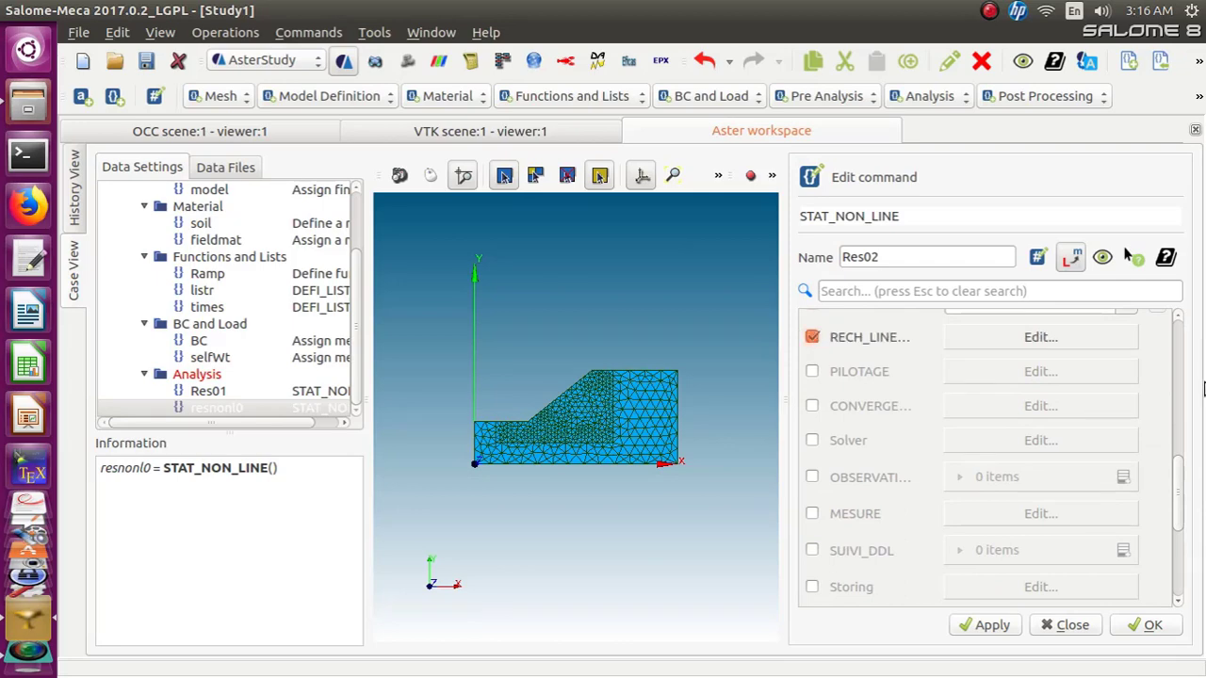
left_click(1052, 342)
left_click(812, 326)
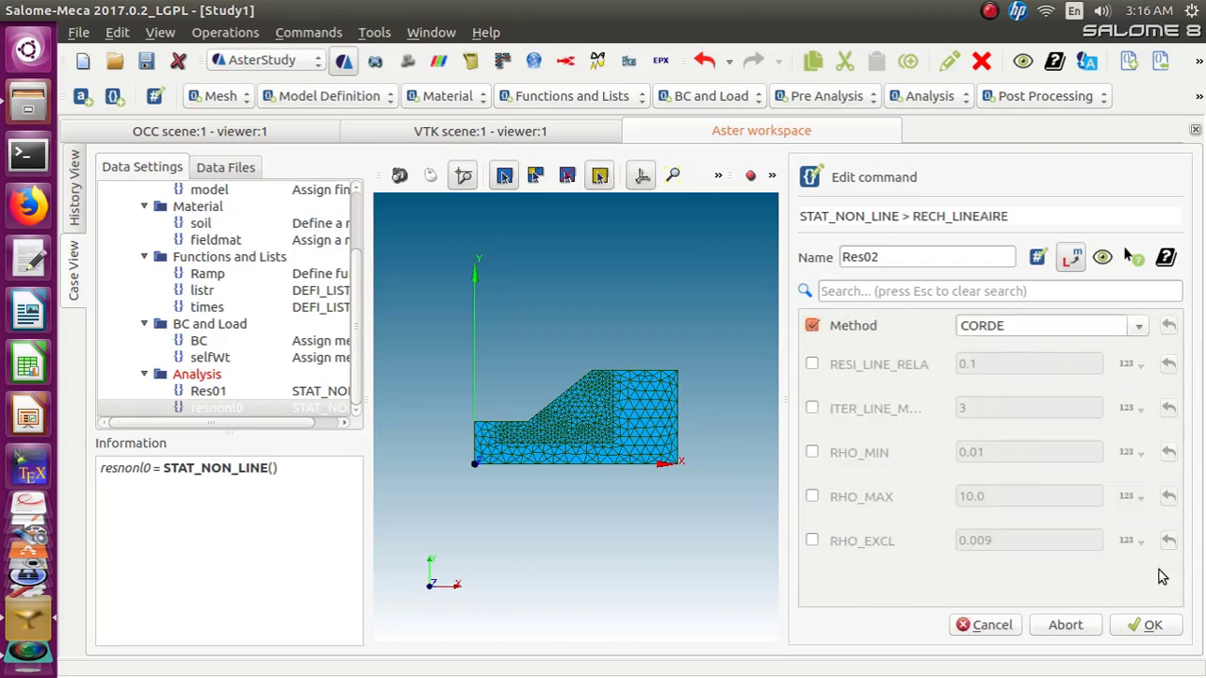
left_click(1155, 629)
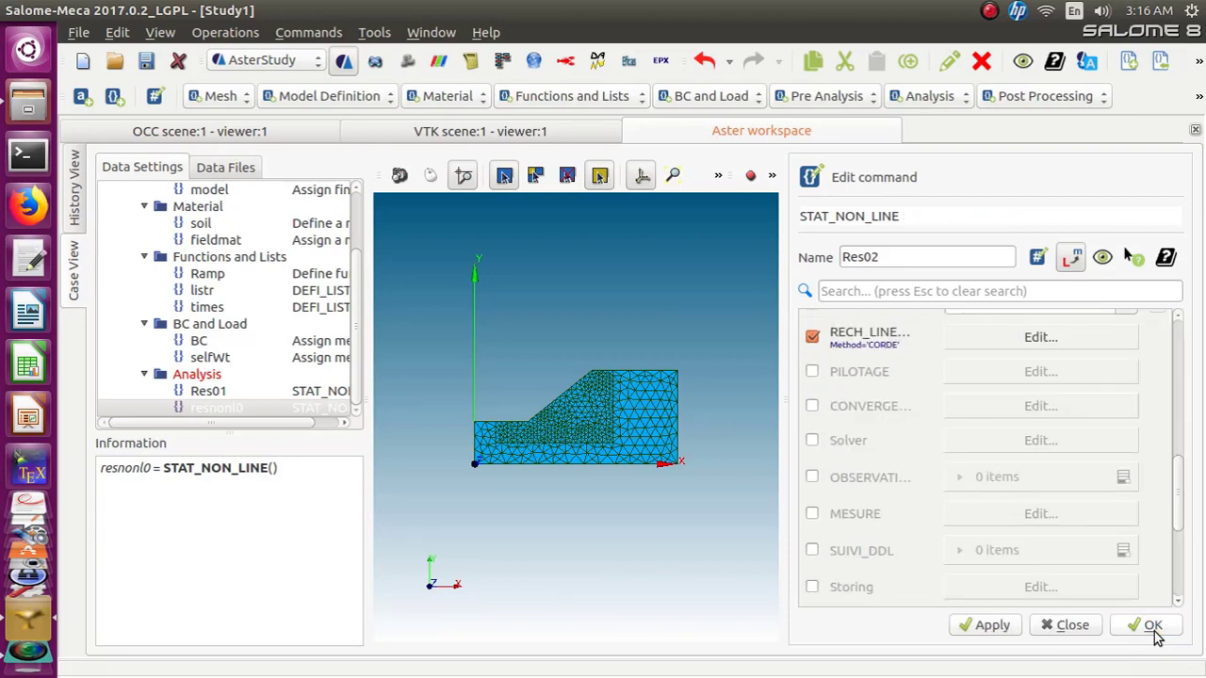
left_click(1025, 338)
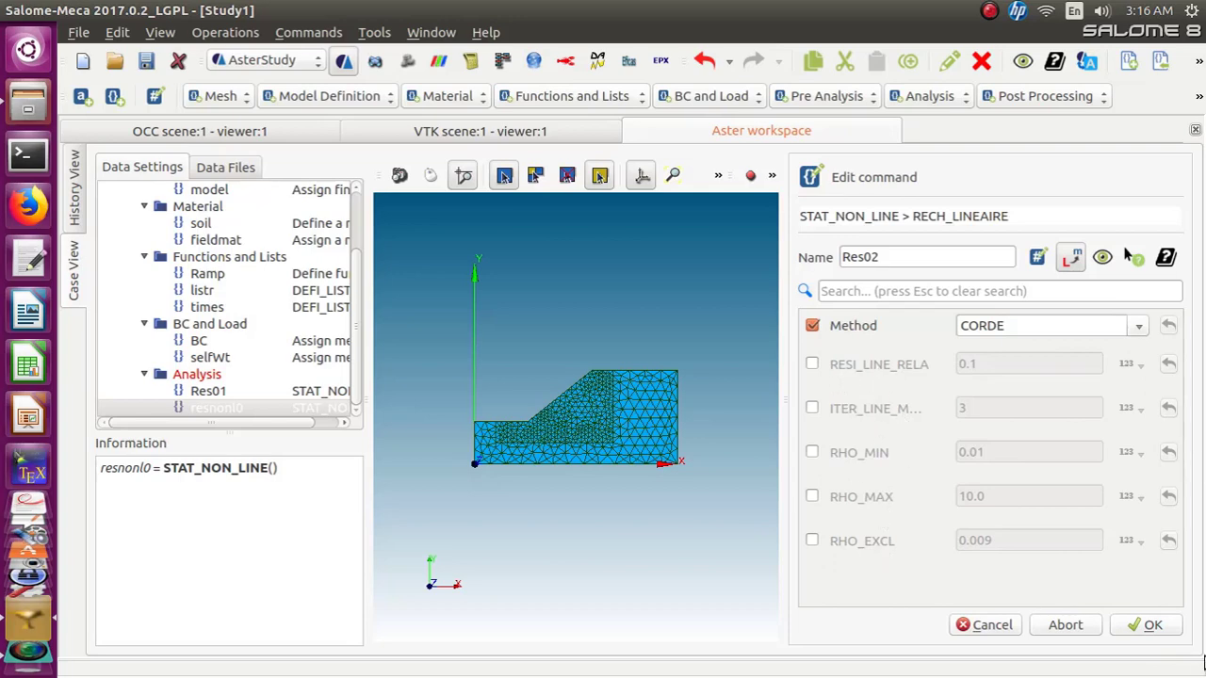
left_click(1141, 626)
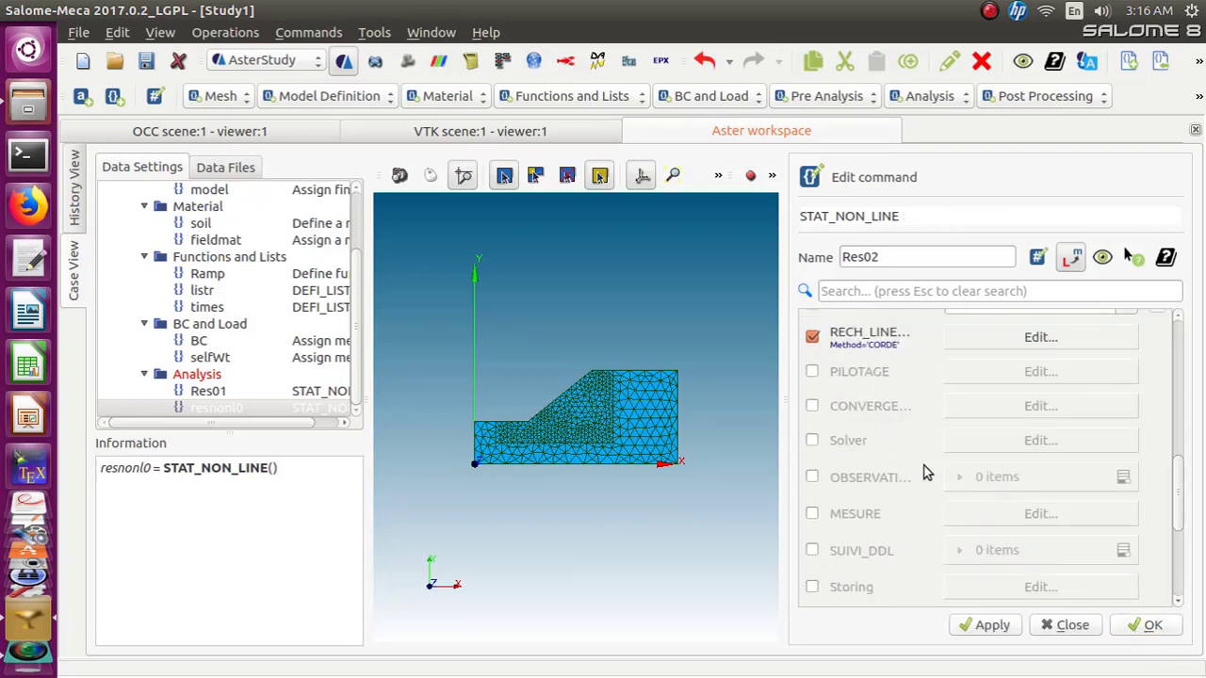
Enable CONVERGENCE for Res02 and set RESI_GLOB_MAXI to 1e-02 and RESI_GLOB_RELA to 1e-05
scroll(925, 473, "down", 3)
scroll(925, 473, "down", 3)
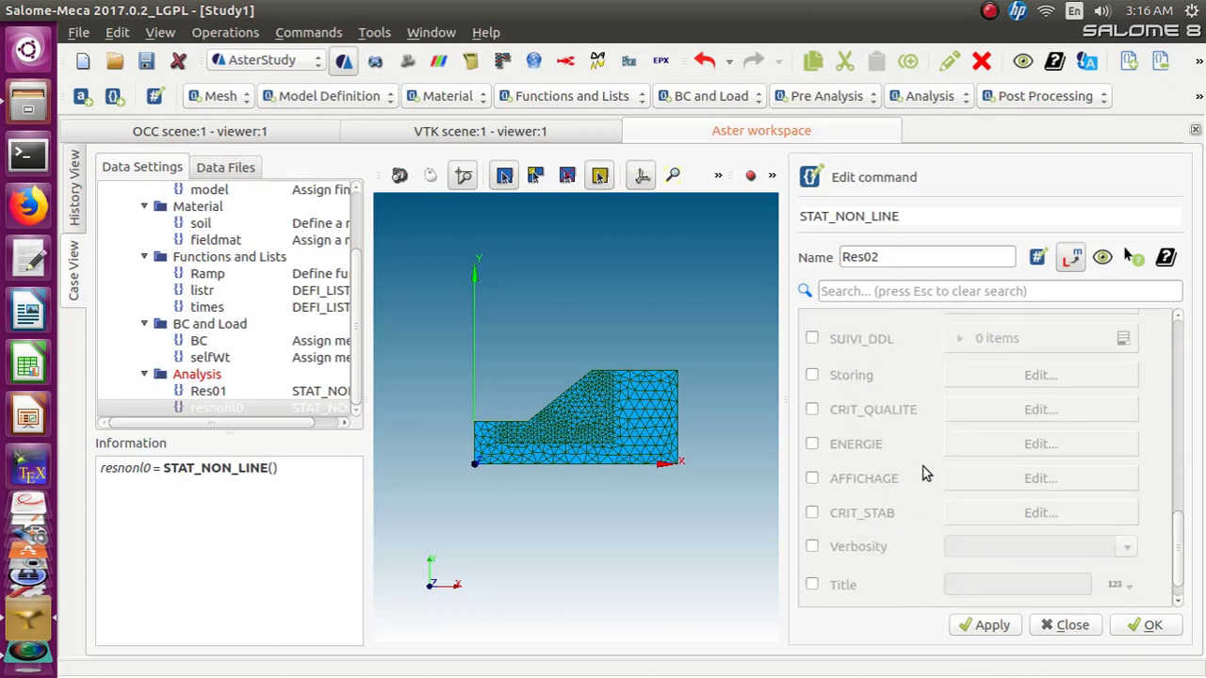
scroll(924, 472, "down", 1)
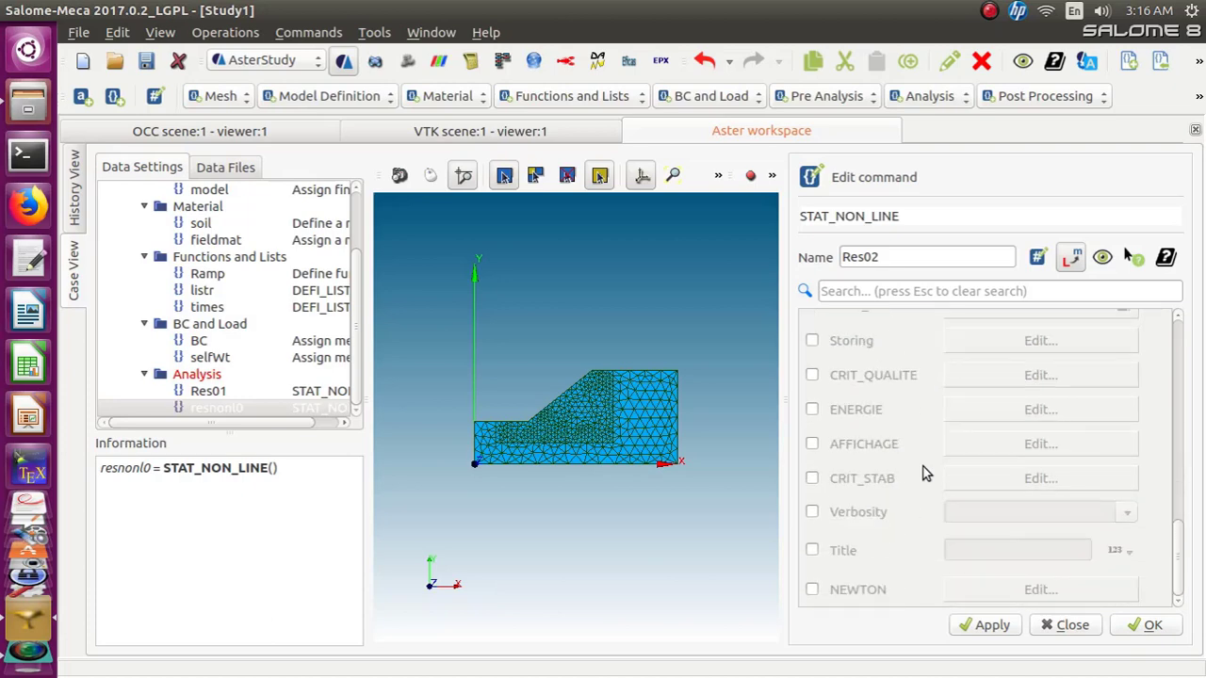
scroll(925, 473, "up", 10)
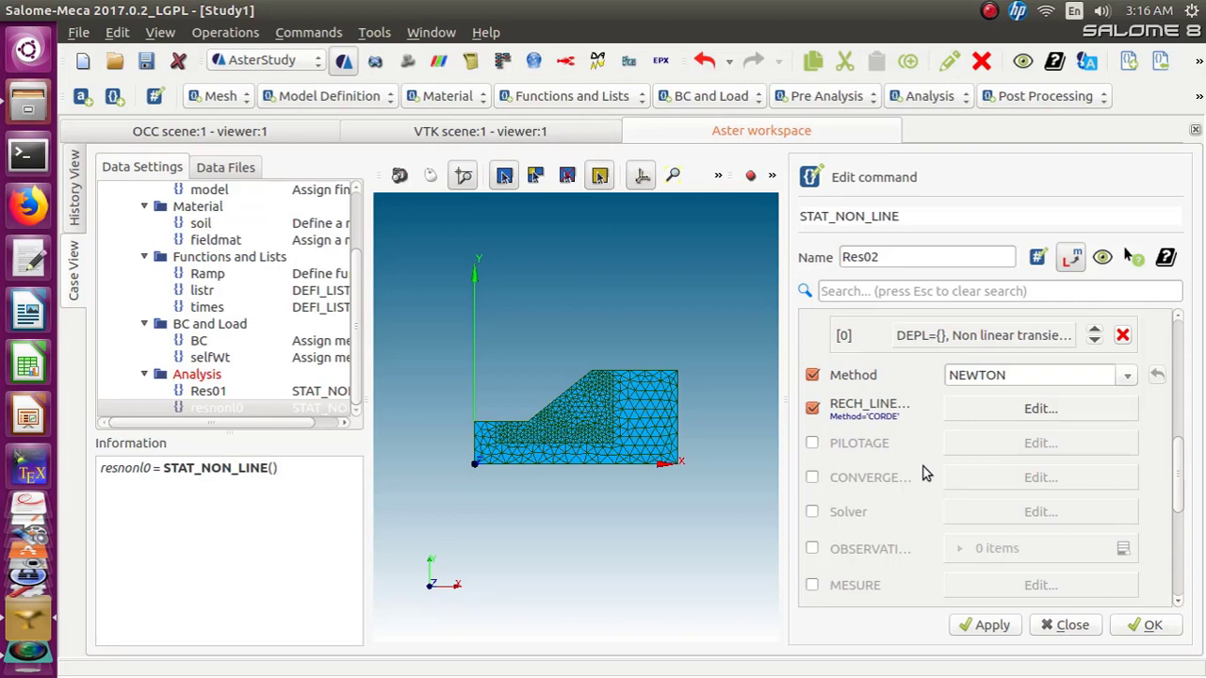
left_click(811, 478)
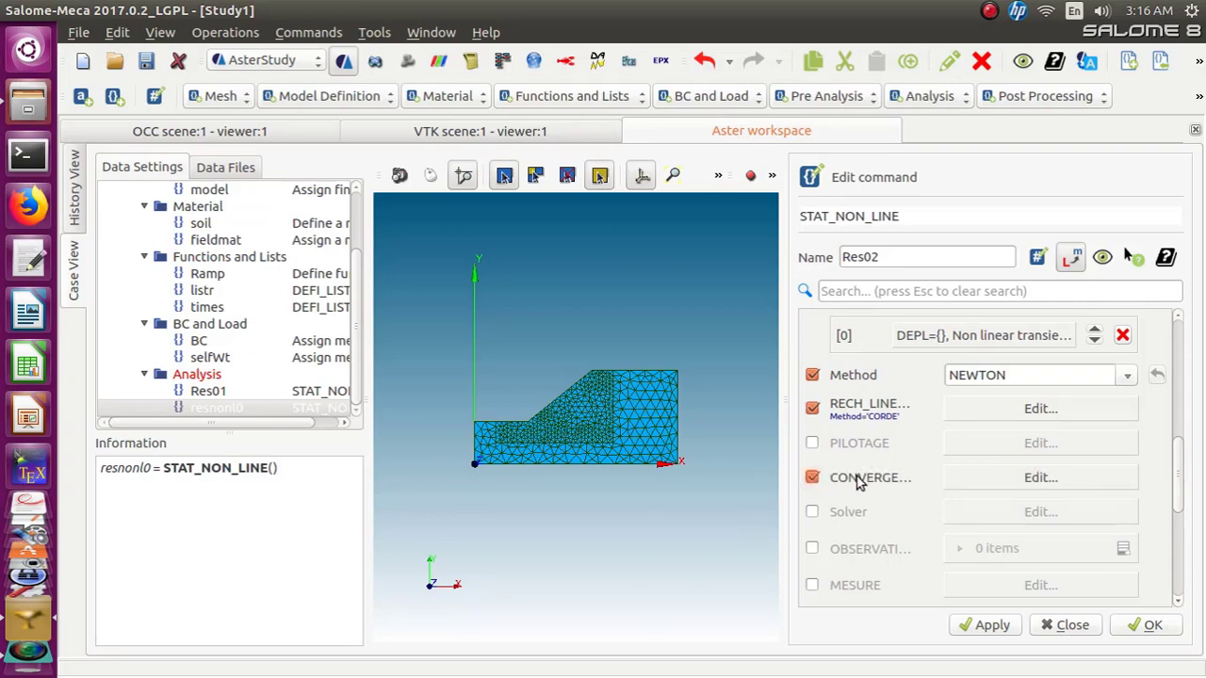
left_click(1040, 484)
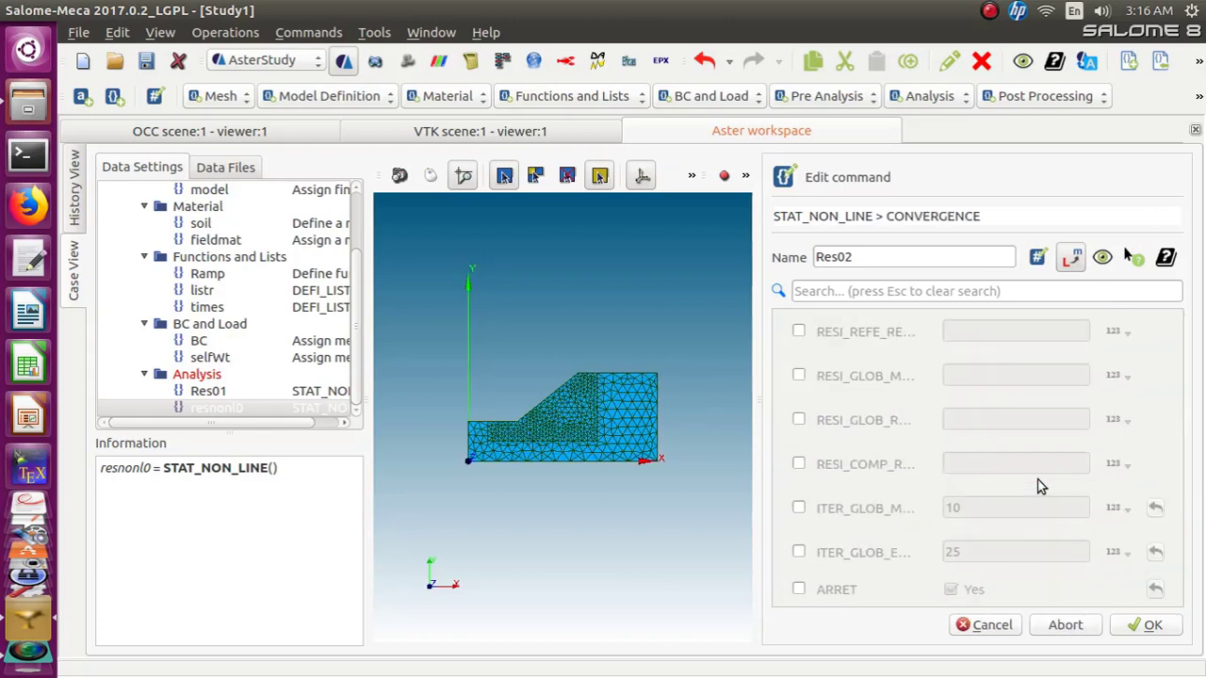
left_click(799, 376)
left_click(970, 373)
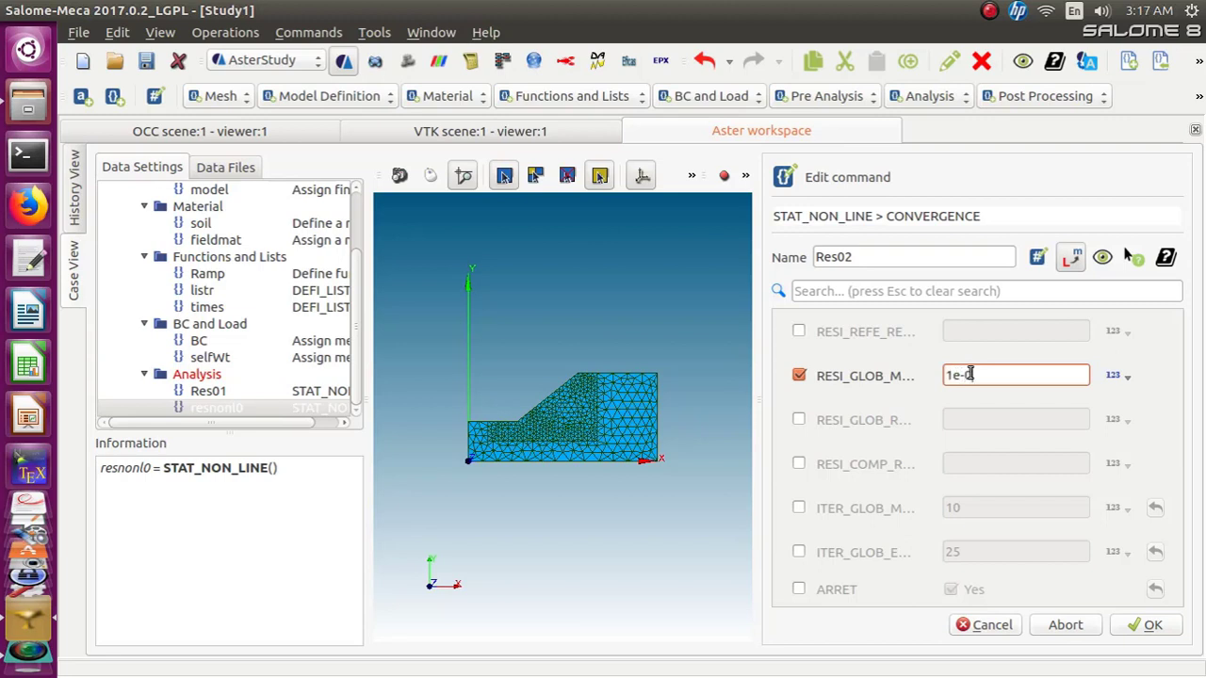
type("1e-02")
left_click(798, 419)
left_click(948, 420)
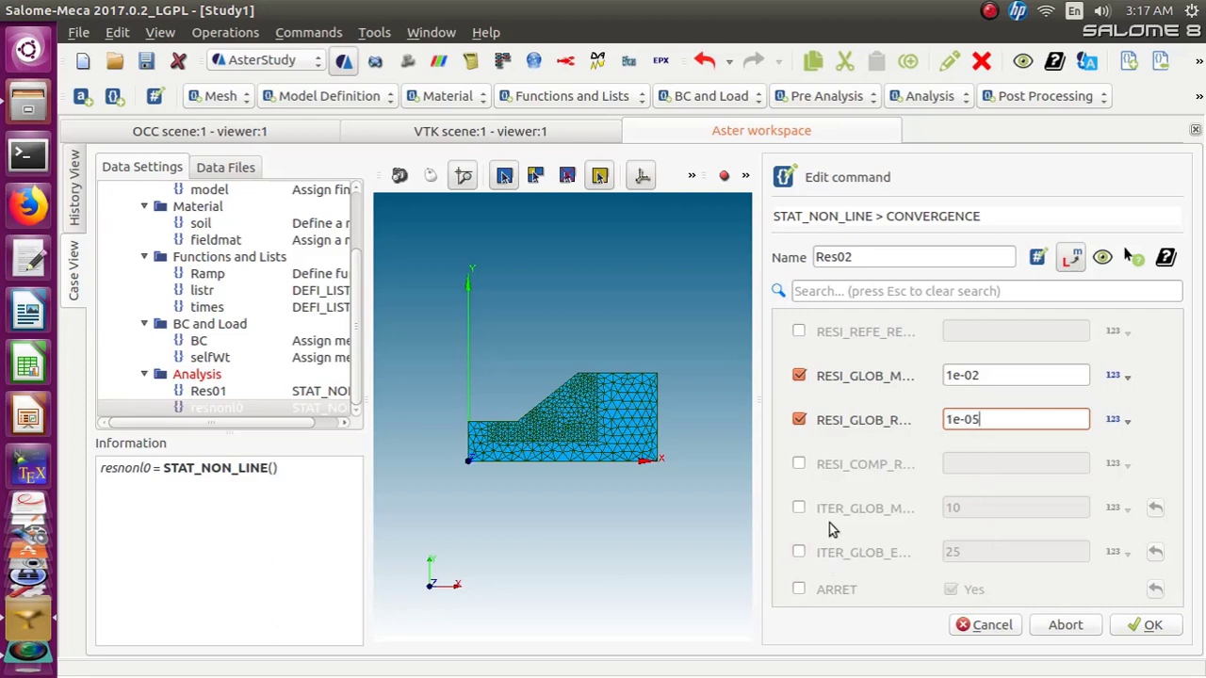
Set ITER_GLOB_MAXI to 10000, enable ARRET and confirm the convergence settings
left_click(800, 508)
left_click_drag(1020, 502, 946, 508)
type("10")
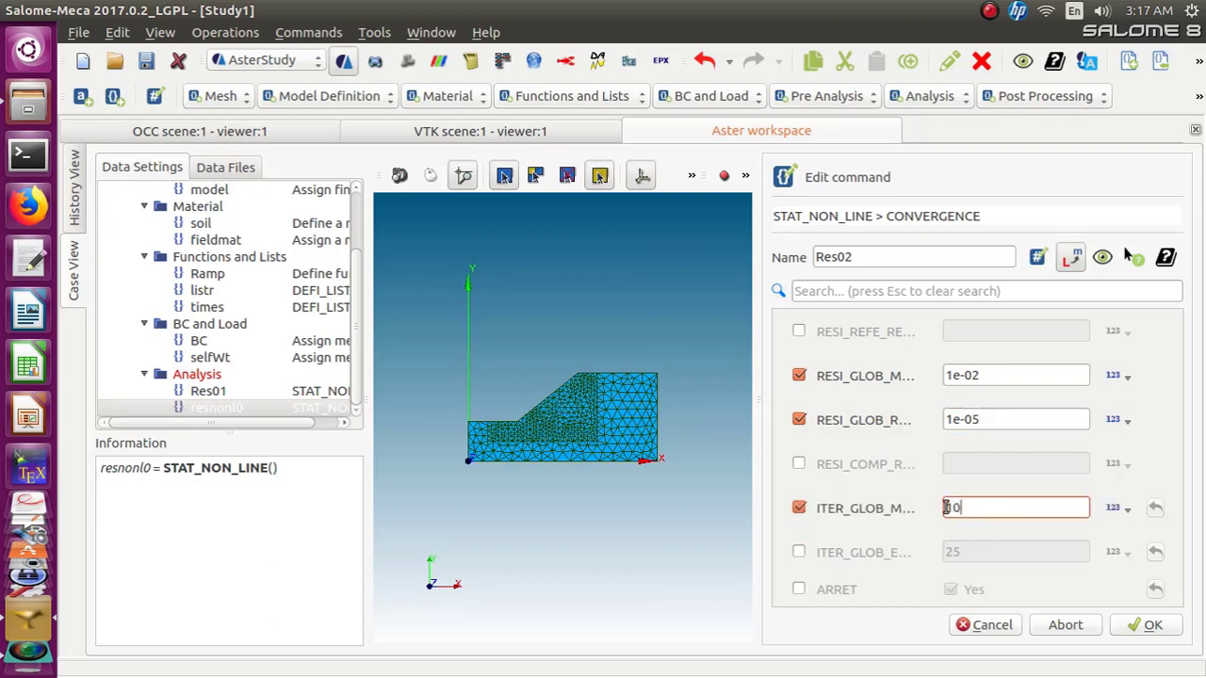
type("000")
left_click(798, 589)
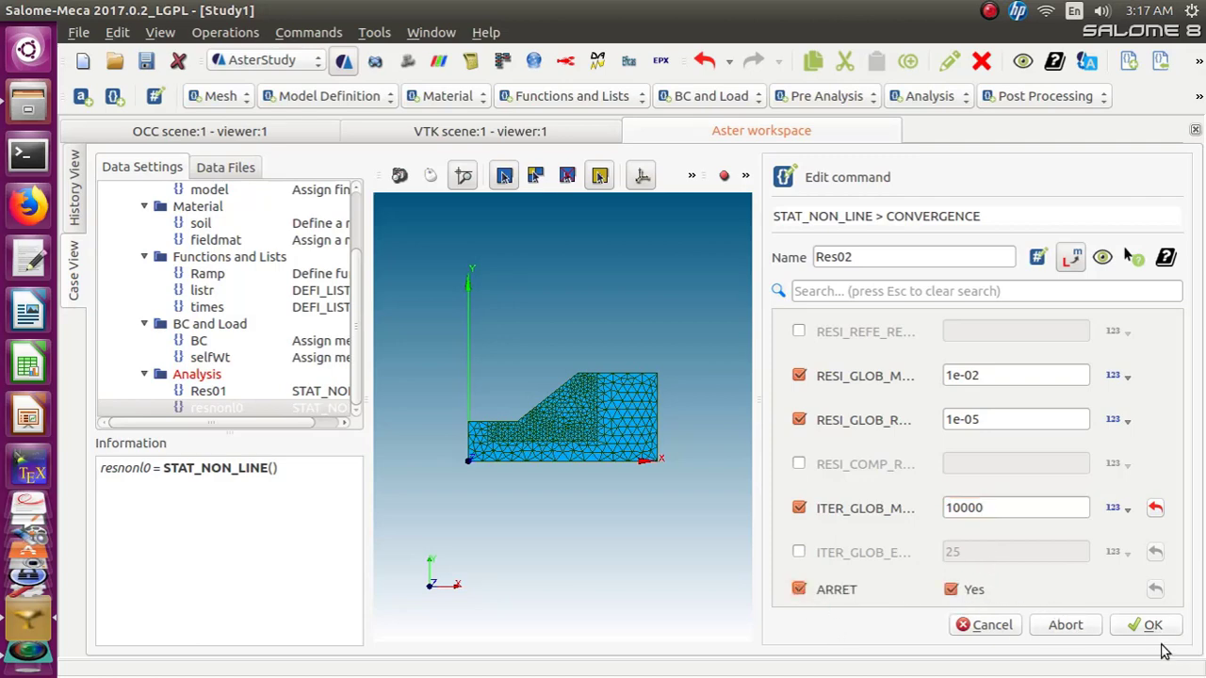
left_click(1135, 631)
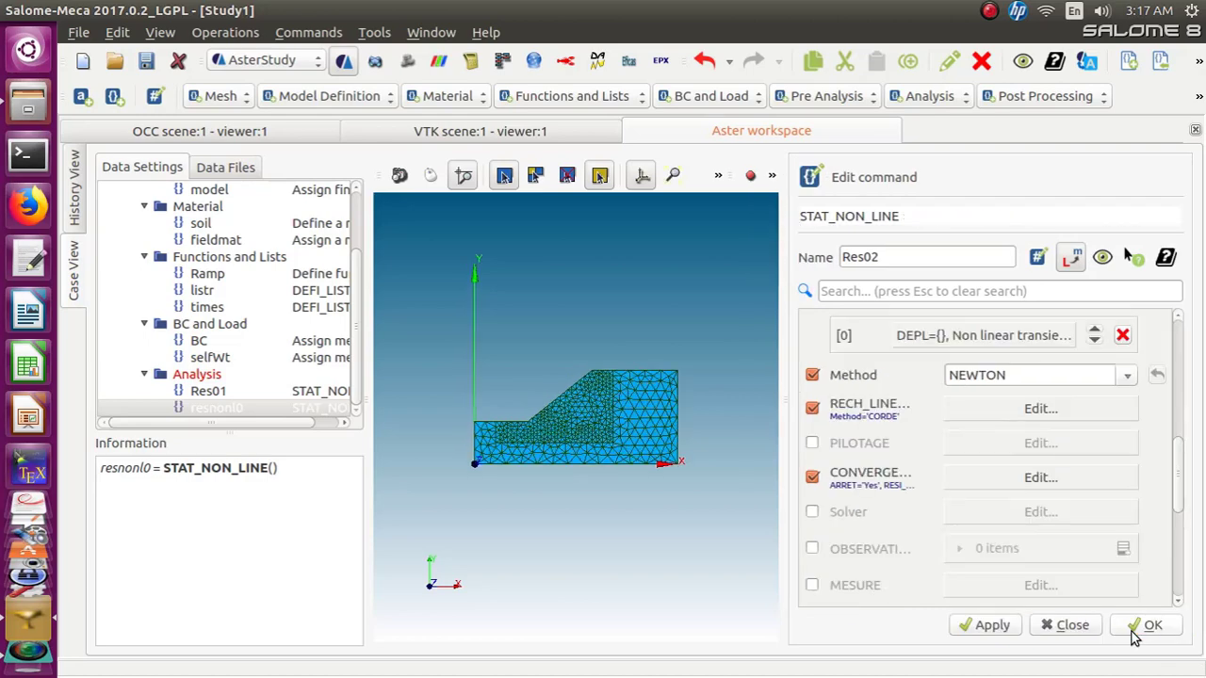
Enable the NEWTON keyword with MATRICE set to ELASTIQUE and confirm the Res02 command
left_click_drag(1175, 495, 1178, 578)
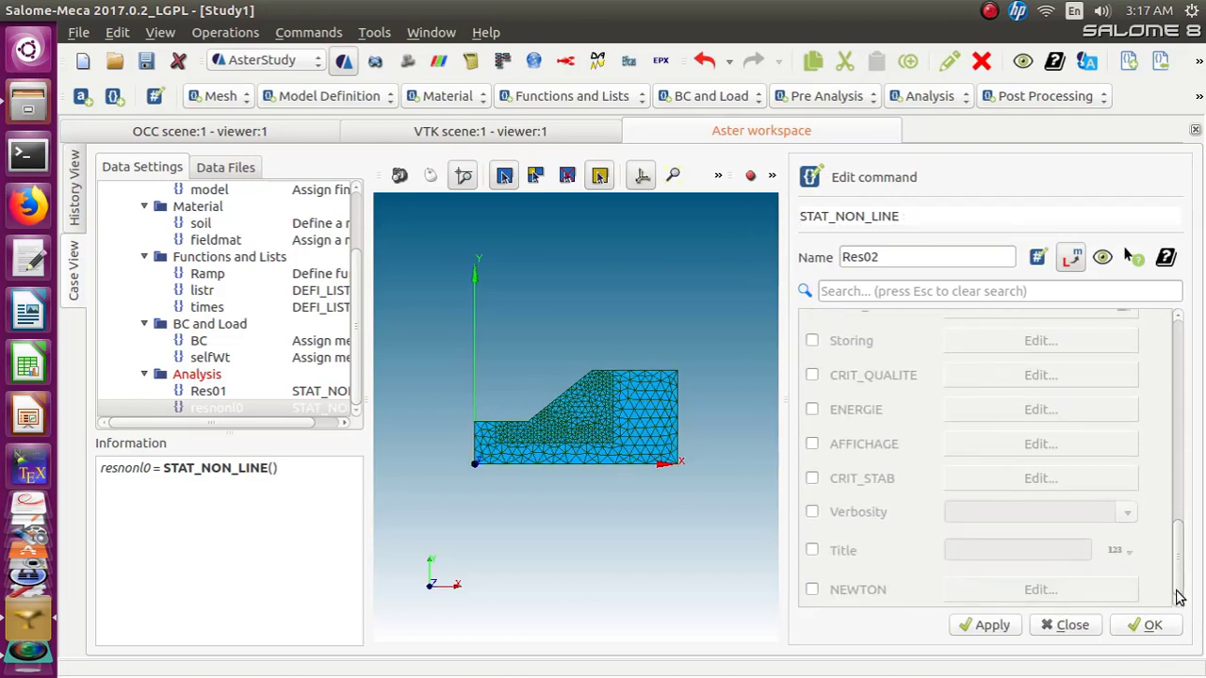
left_click(811, 588)
left_click(1067, 591)
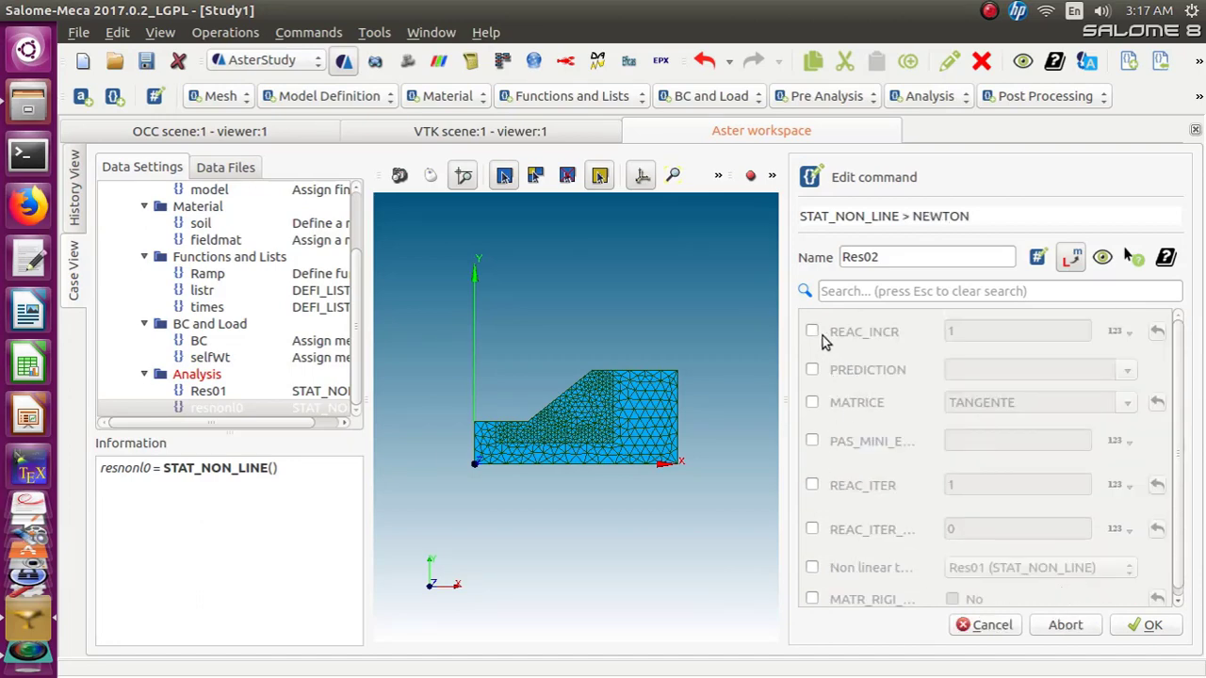
left_click(812, 403)
left_click(1137, 411)
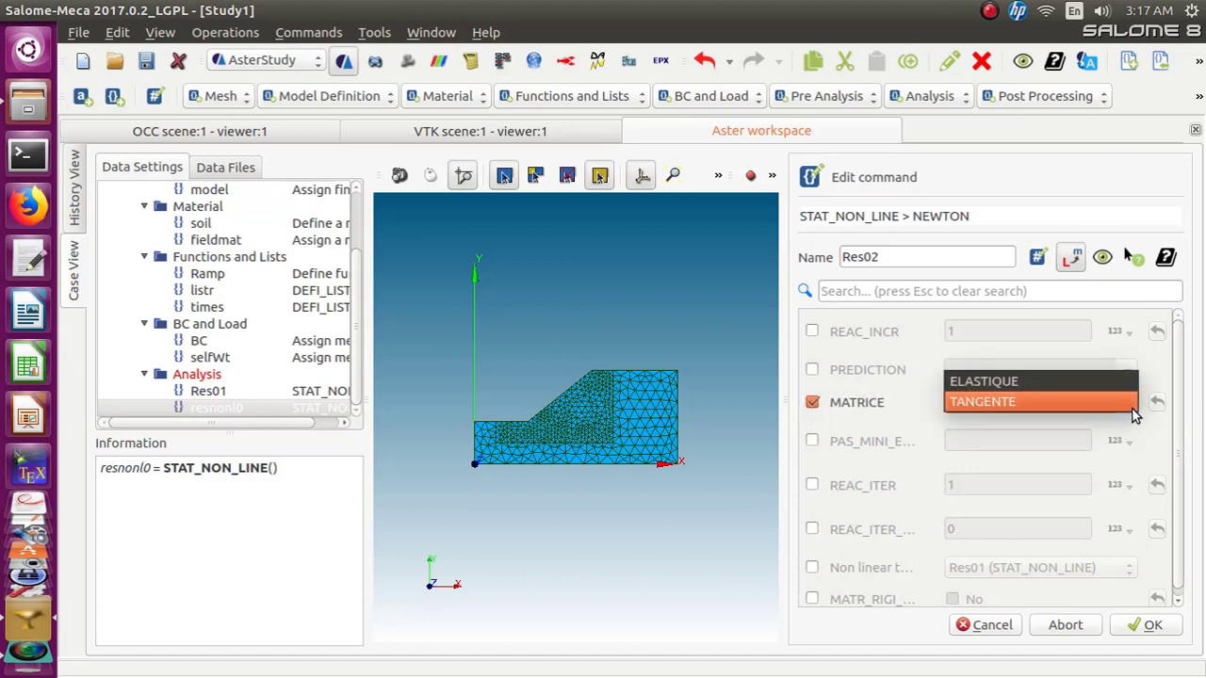
left_click(1073, 384)
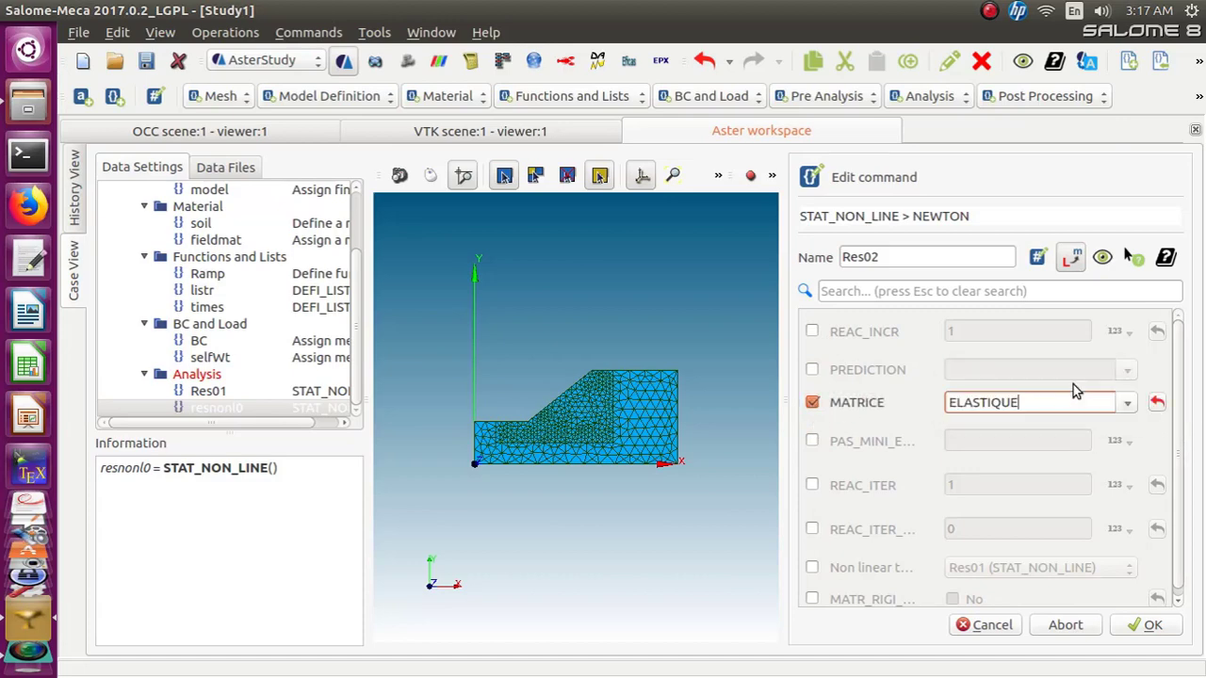
left_click(1127, 626)
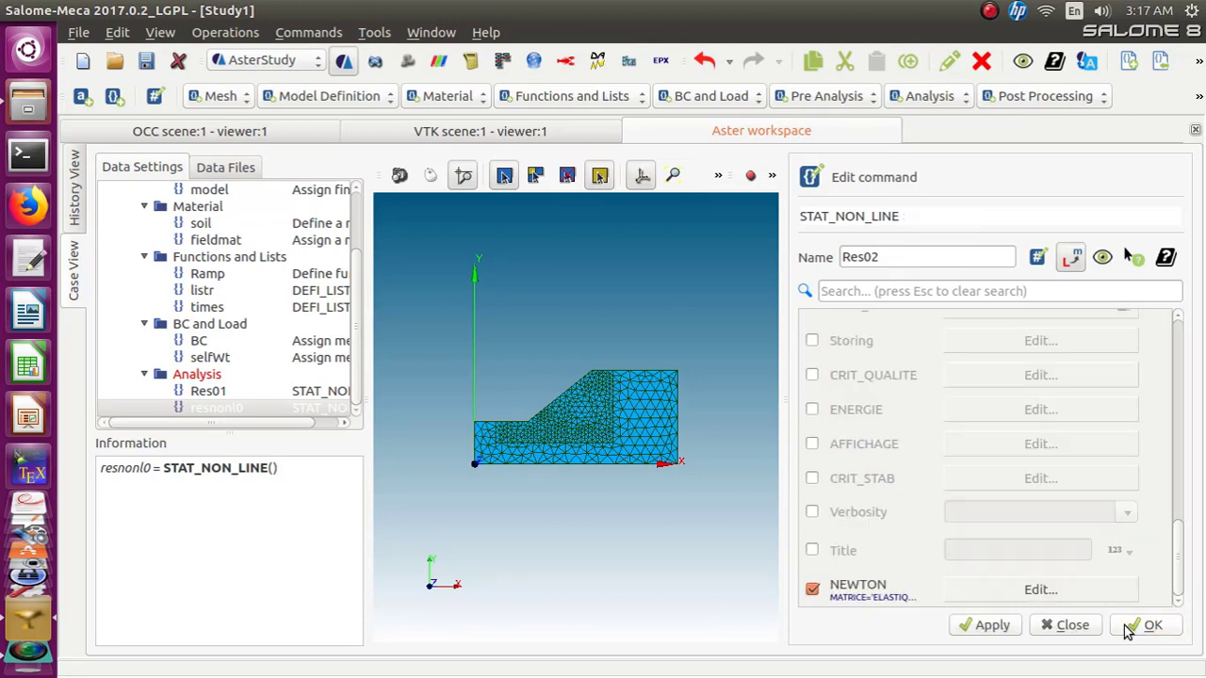
left_click(1123, 626)
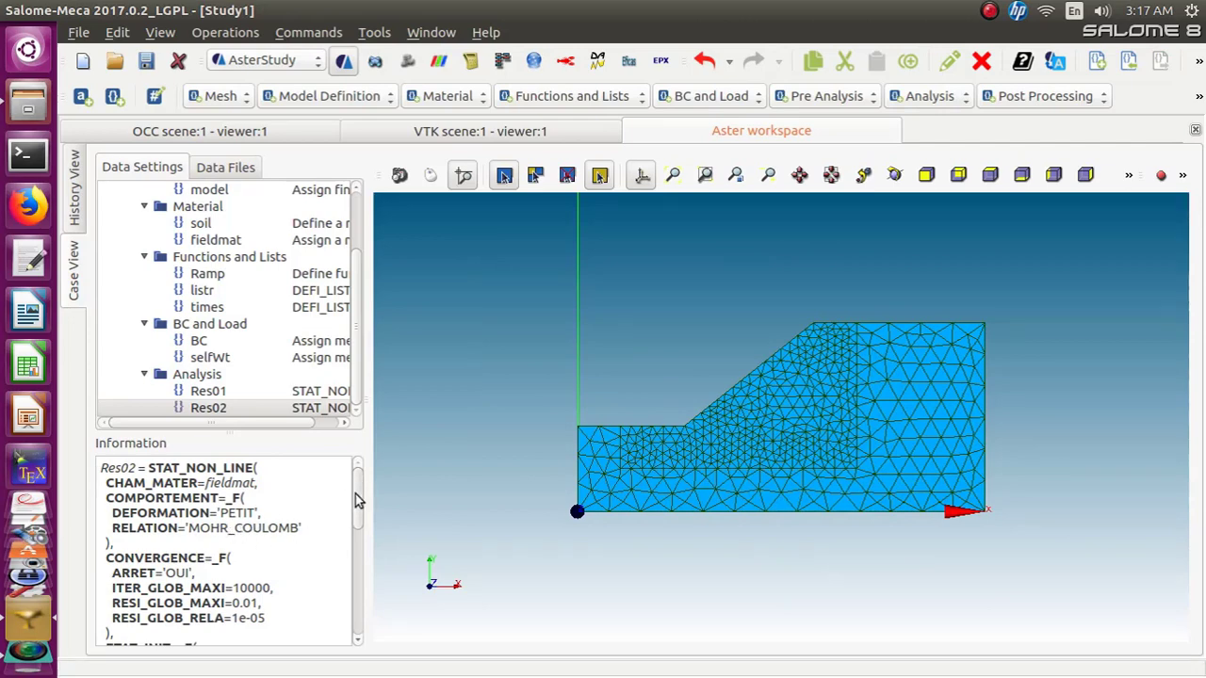
Review the generated Res02 command text in the information panel
left_click_drag(356, 499, 357, 540)
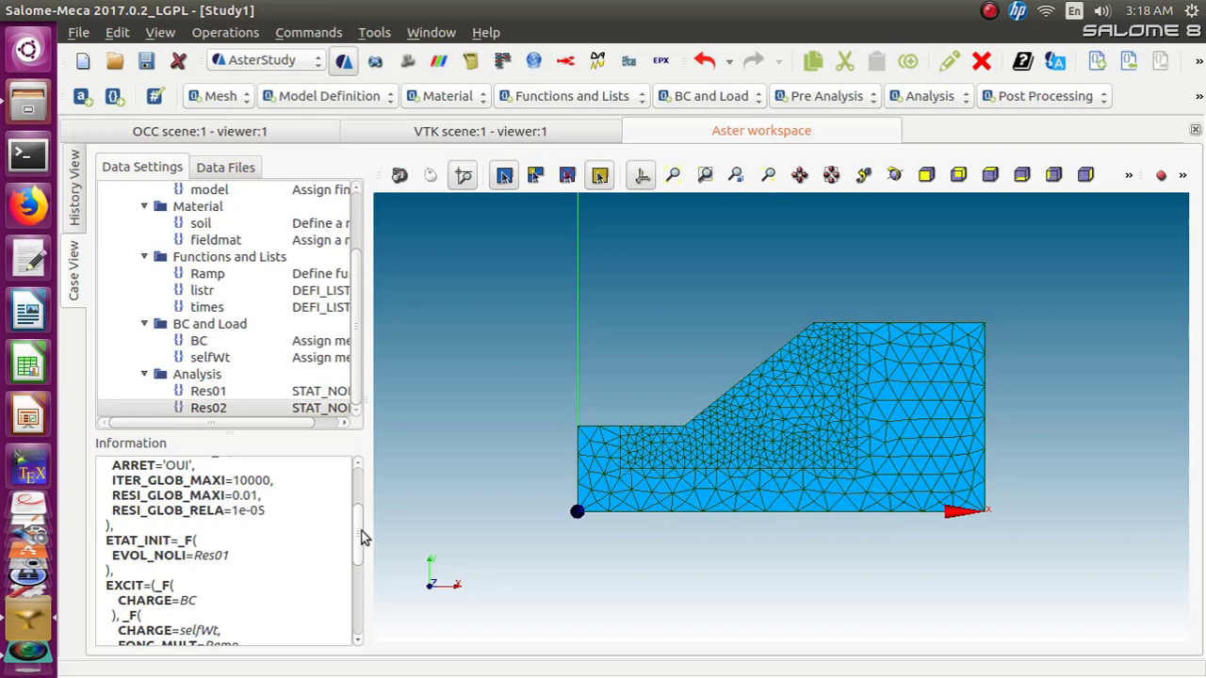
left_click_drag(356, 535, 354, 568)
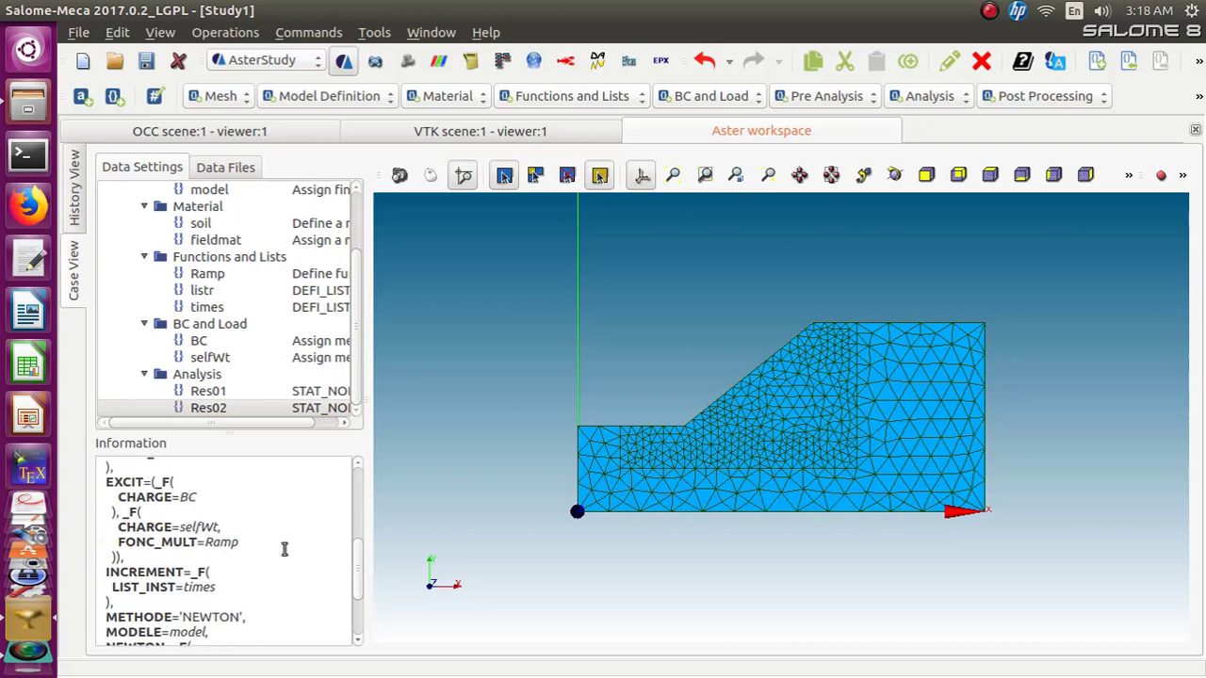
left_click_drag(358, 557, 358, 486)
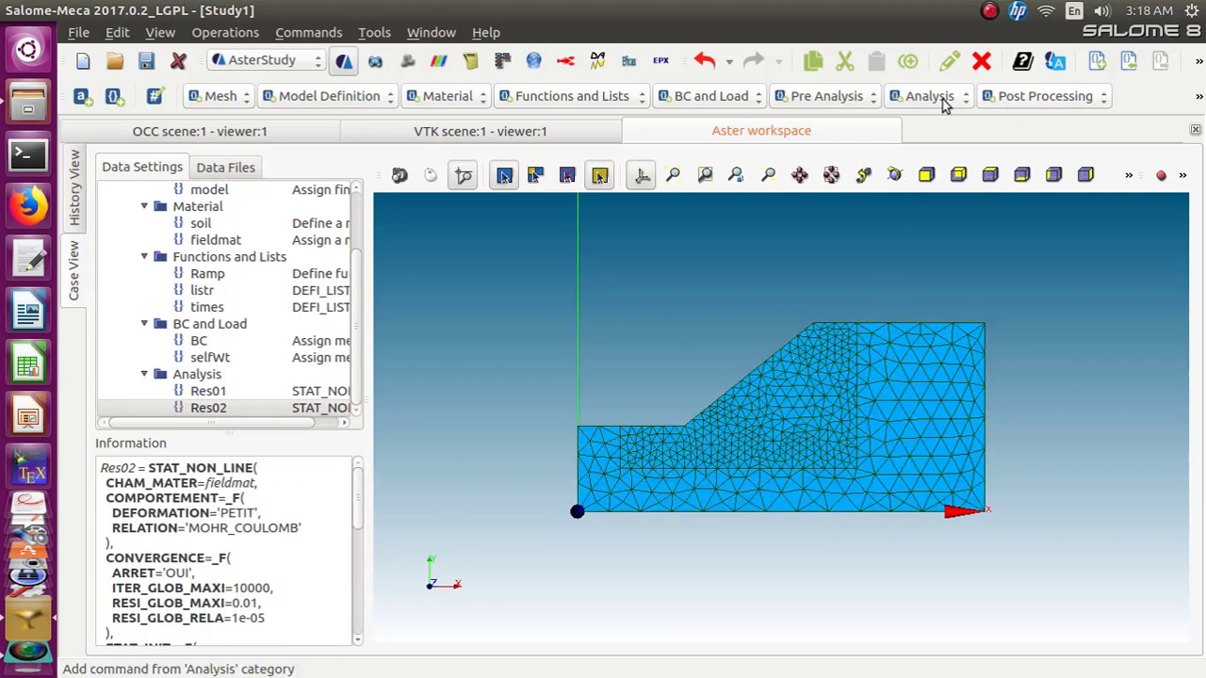
Add a CALC_CHAMP command named Res02 on result Res02, enabling model, material field and TOUT_ORDRE
left_click(1040, 98)
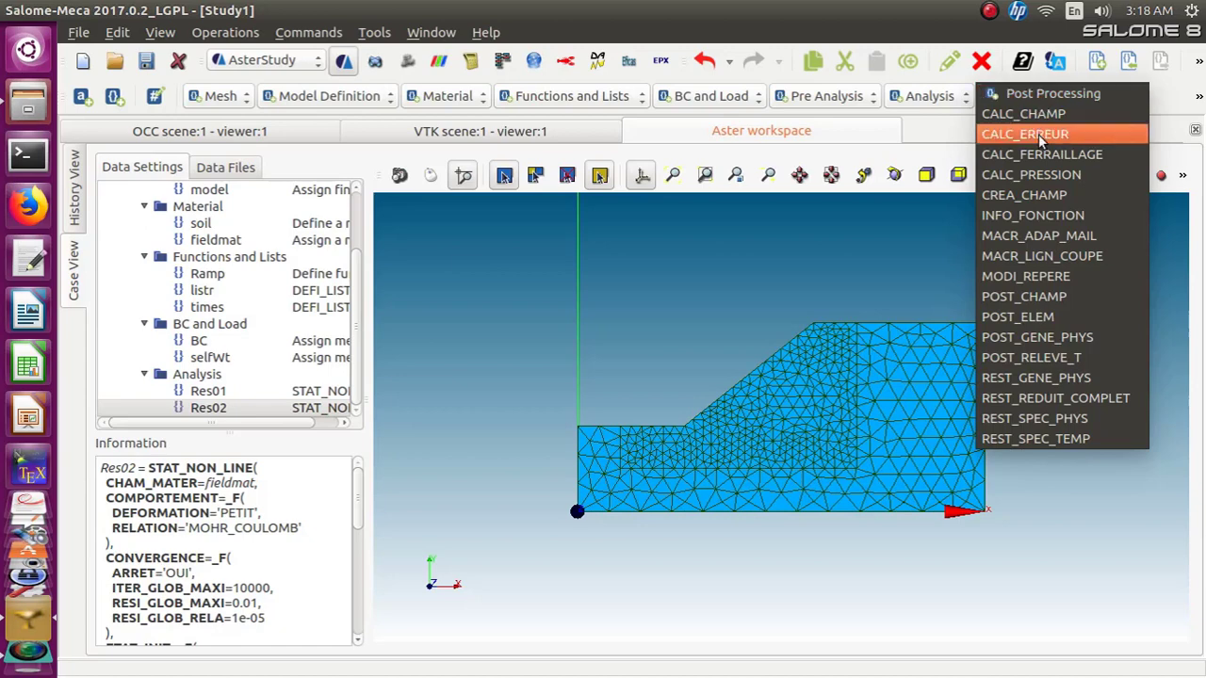
left_click(1037, 114)
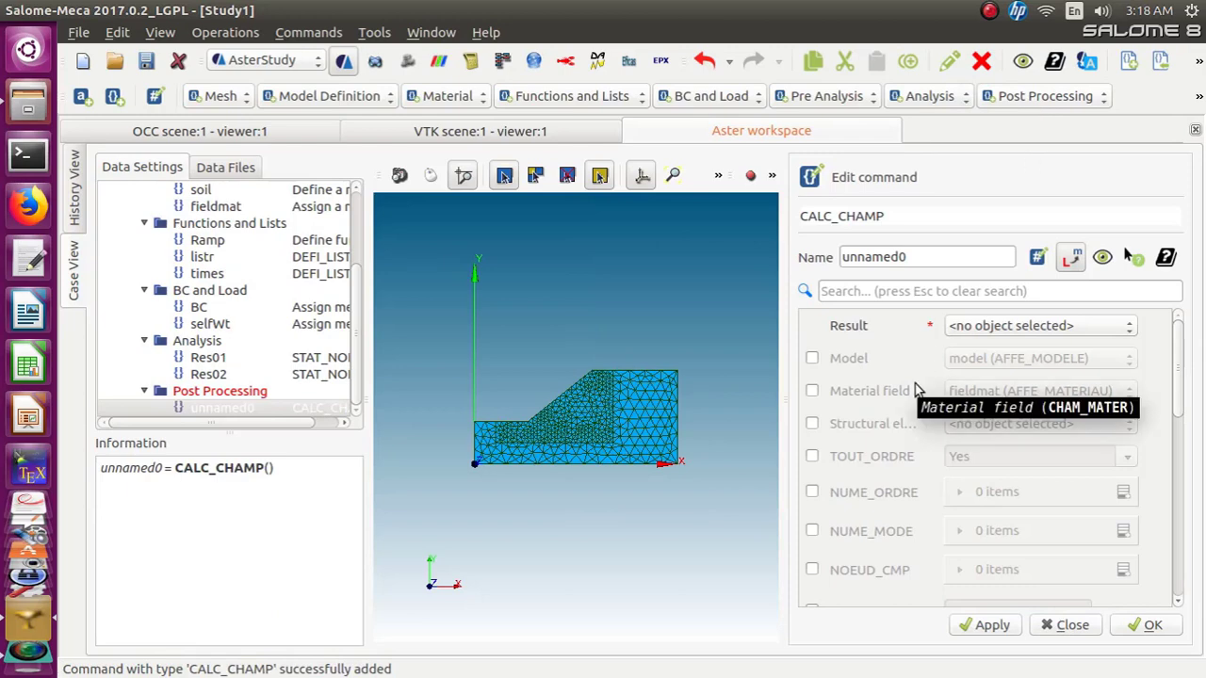
left_click(1130, 330)
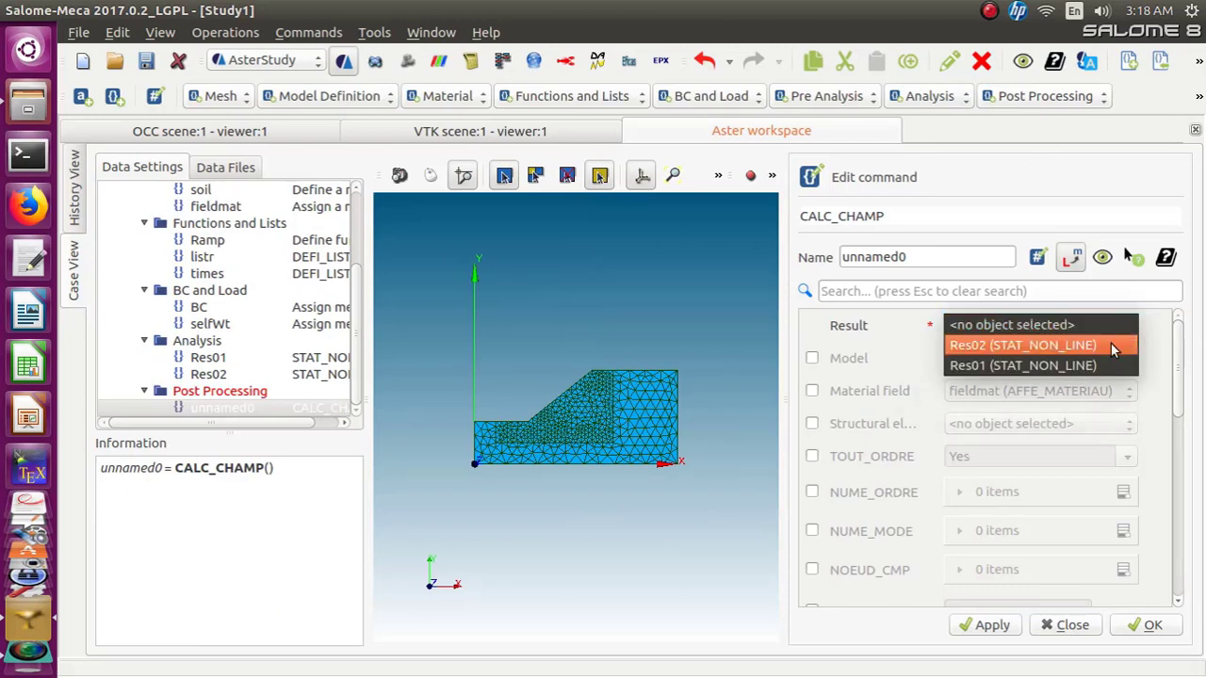
left_click(1111, 343)
left_click_drag(915, 260, 844, 265)
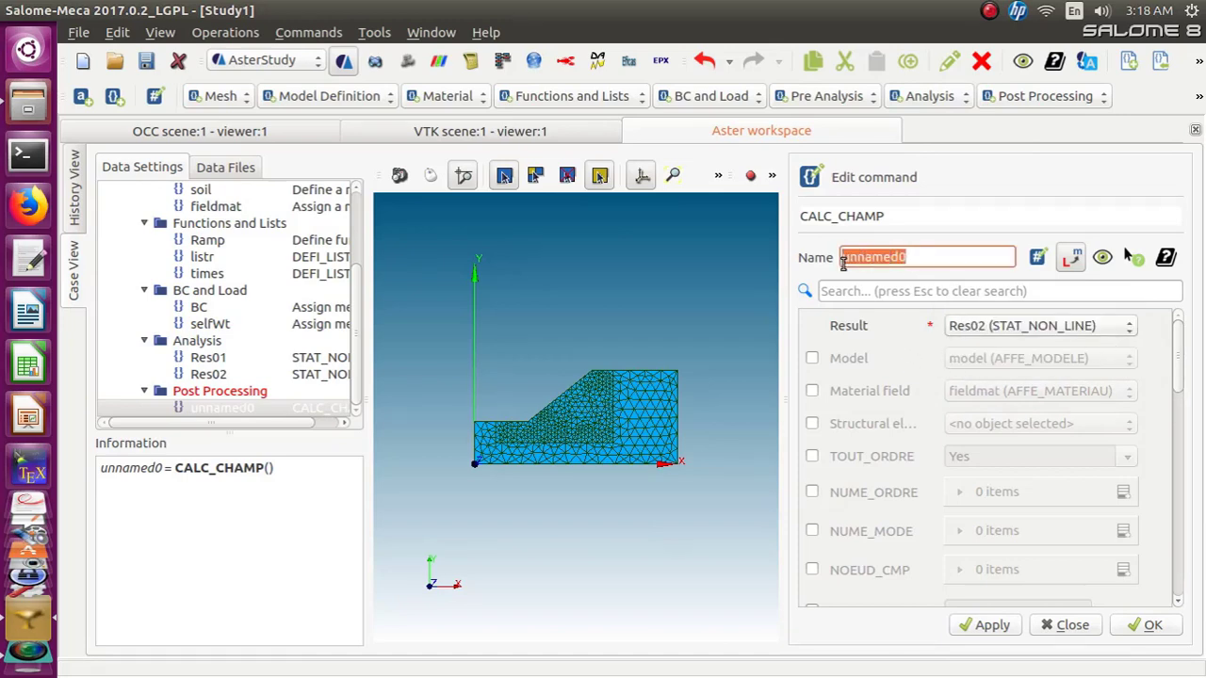
type("Res02")
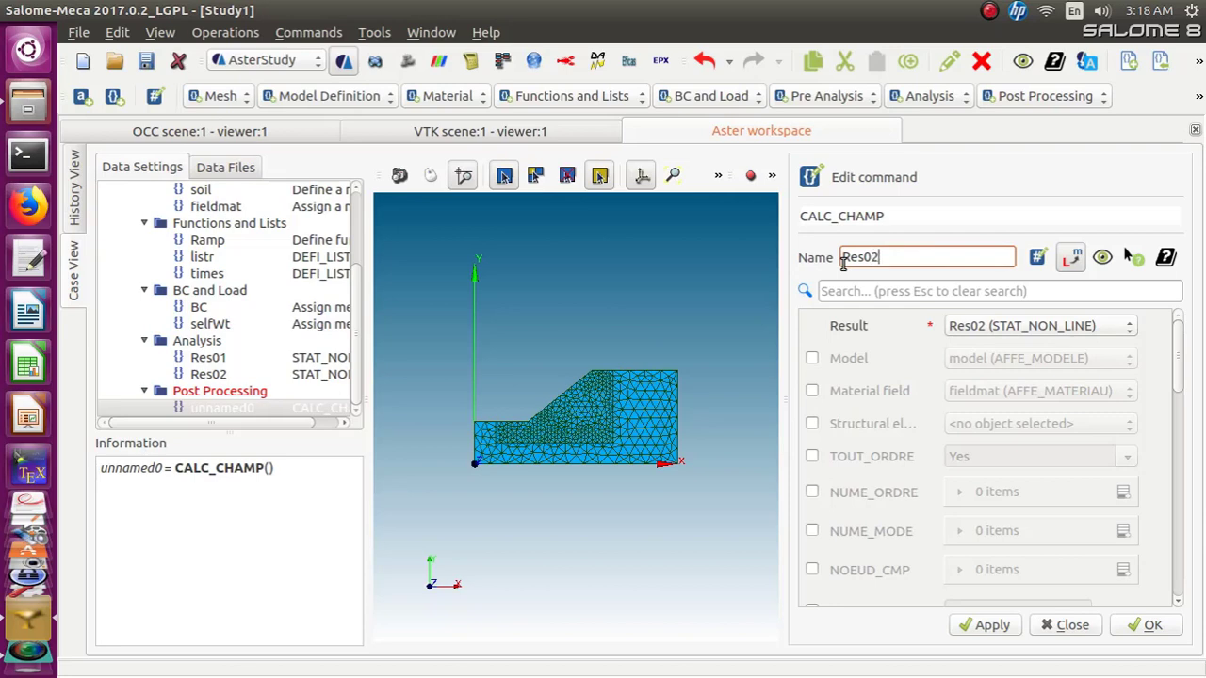
left_click(811, 358)
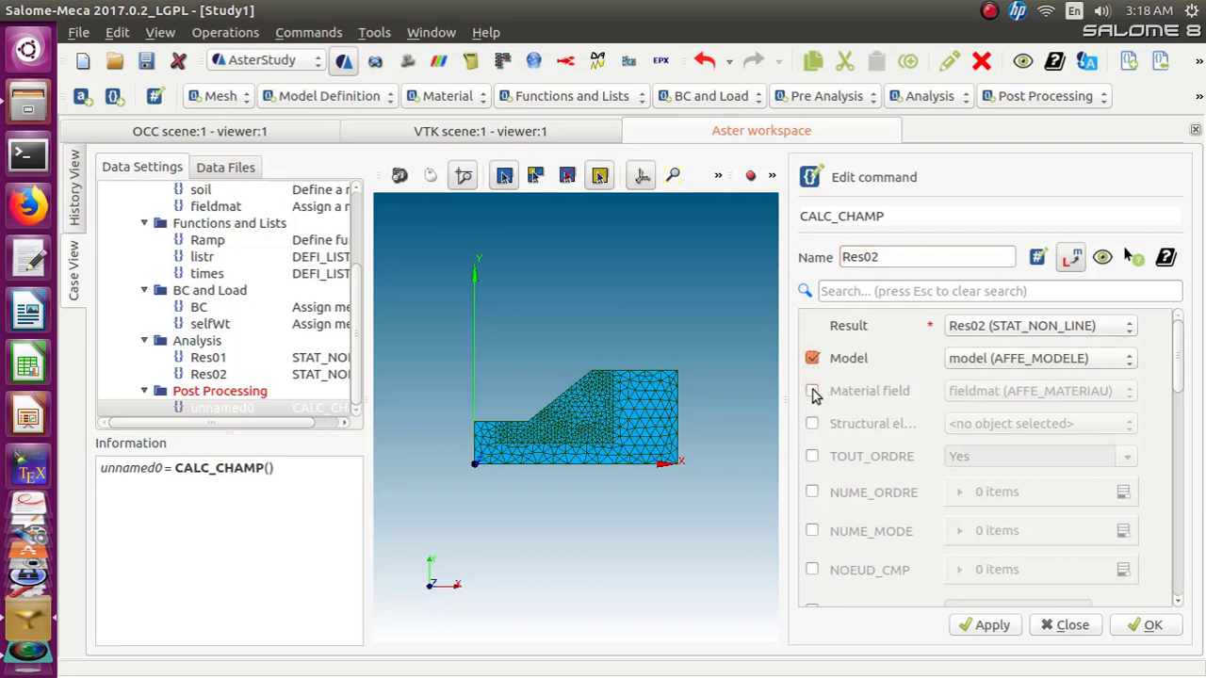
left_click(812, 391)
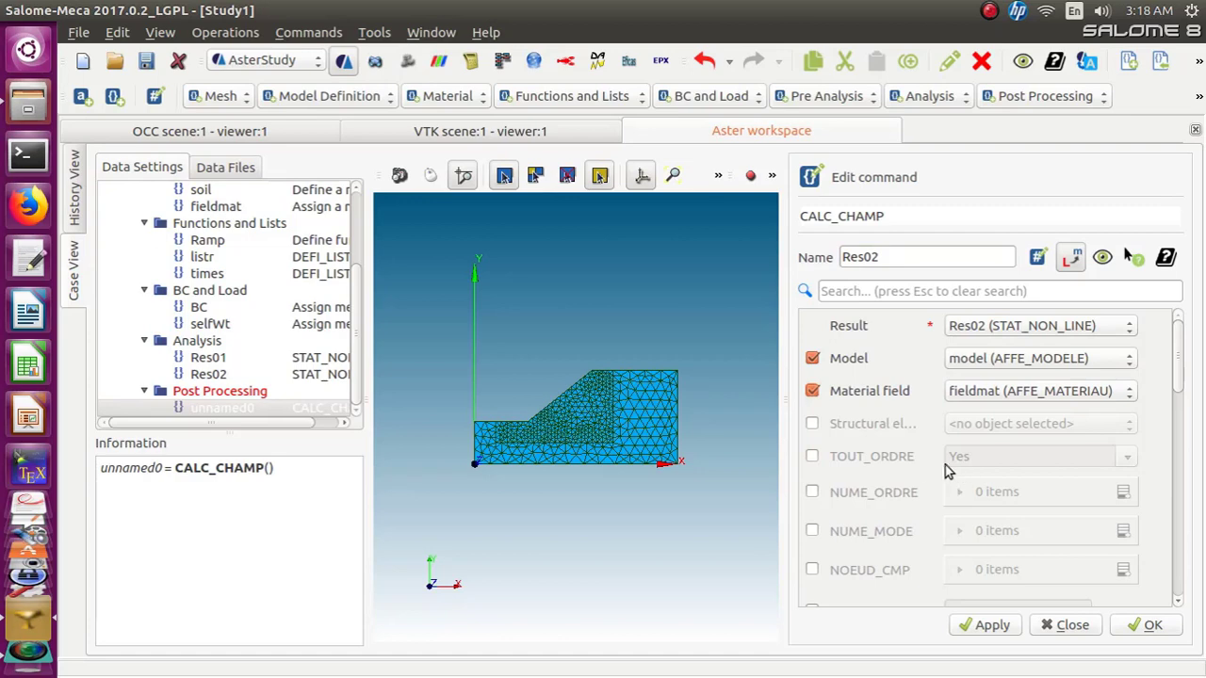
left_click(812, 456)
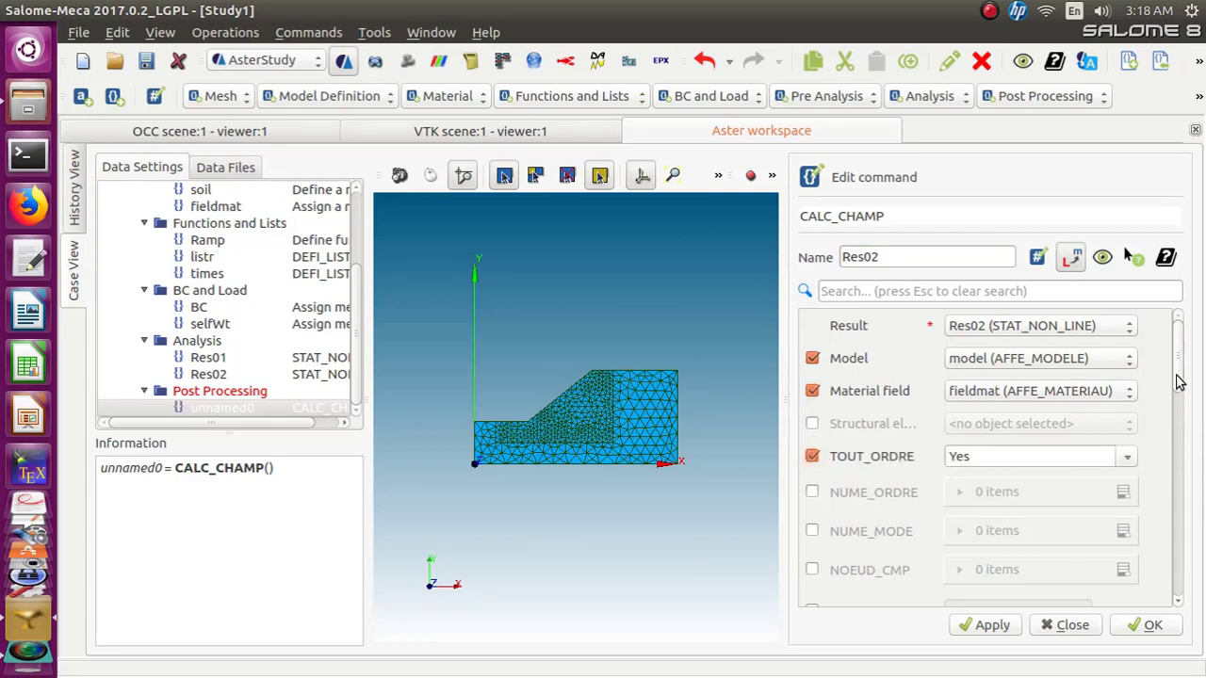
Enable CONTRAINTE in the CALC_CHAMP command and add the stress fields SIGM_ELGA and SIGM_NOEU
left_click_drag(1179, 376, 1174, 560)
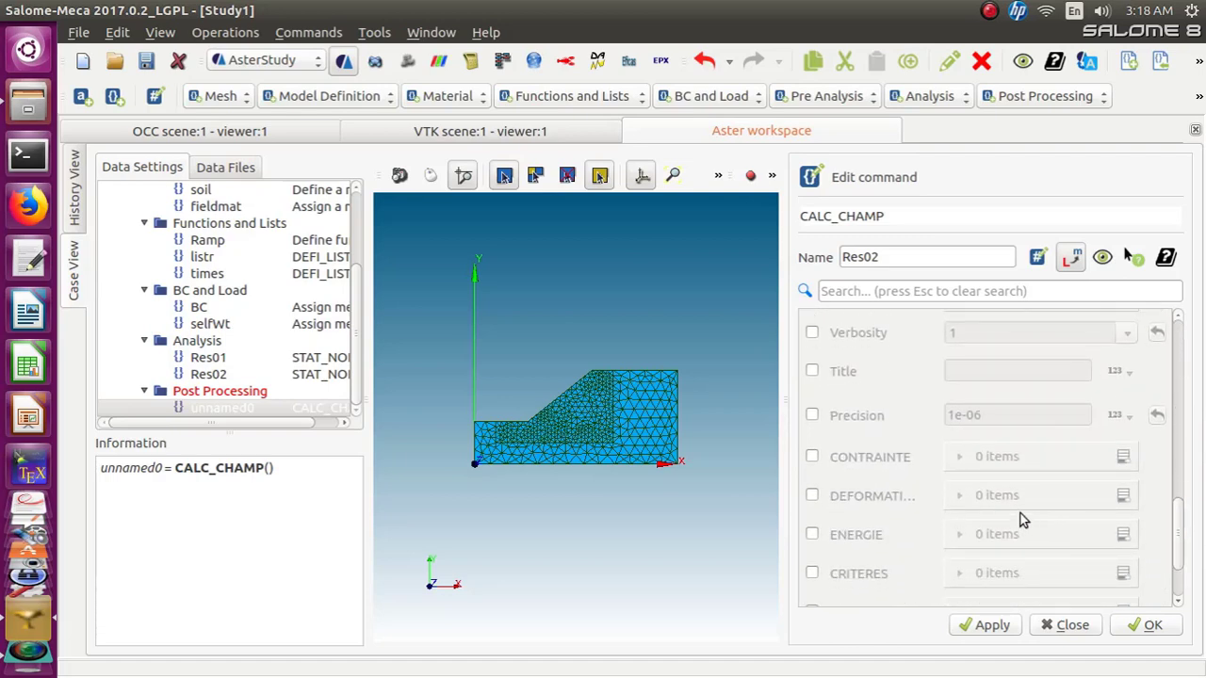
left_click(812, 457)
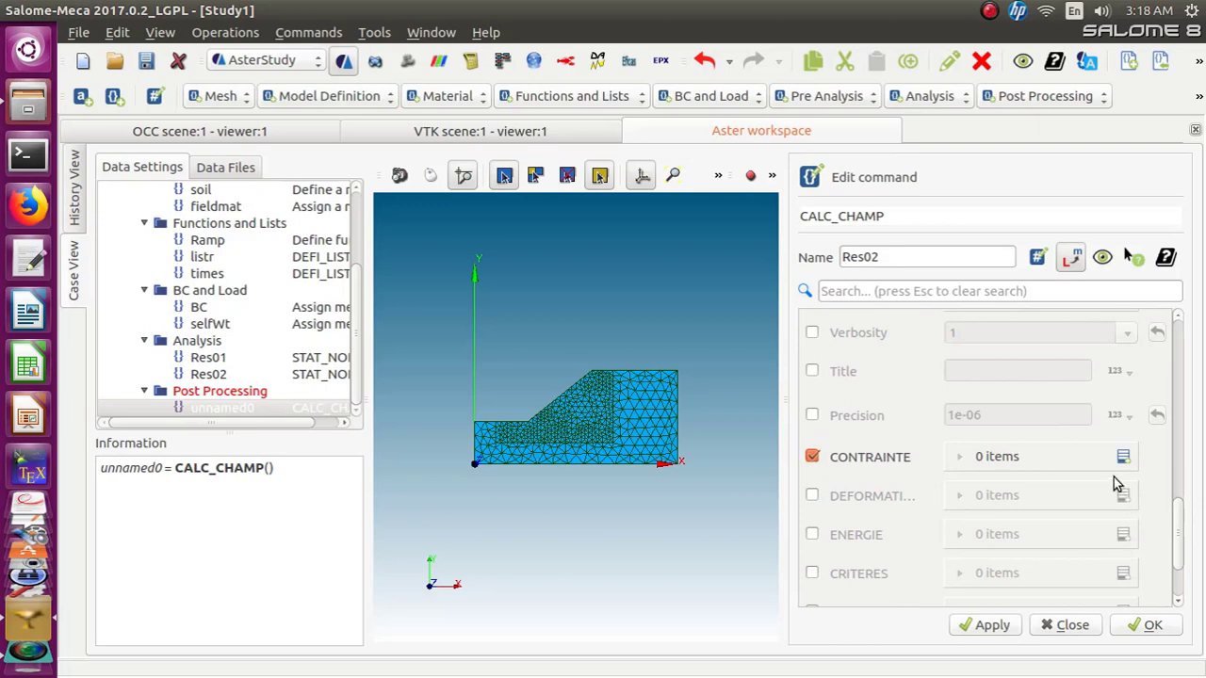
left_click(1122, 456)
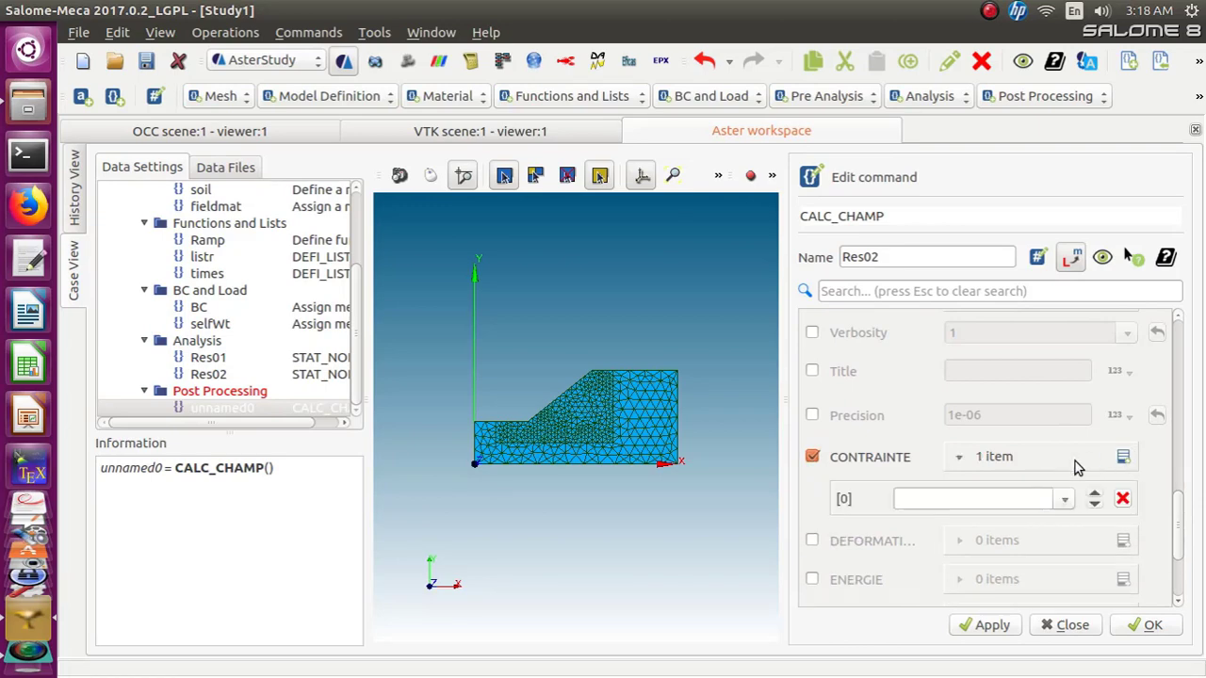
left_click(1122, 457)
left_click(1123, 457)
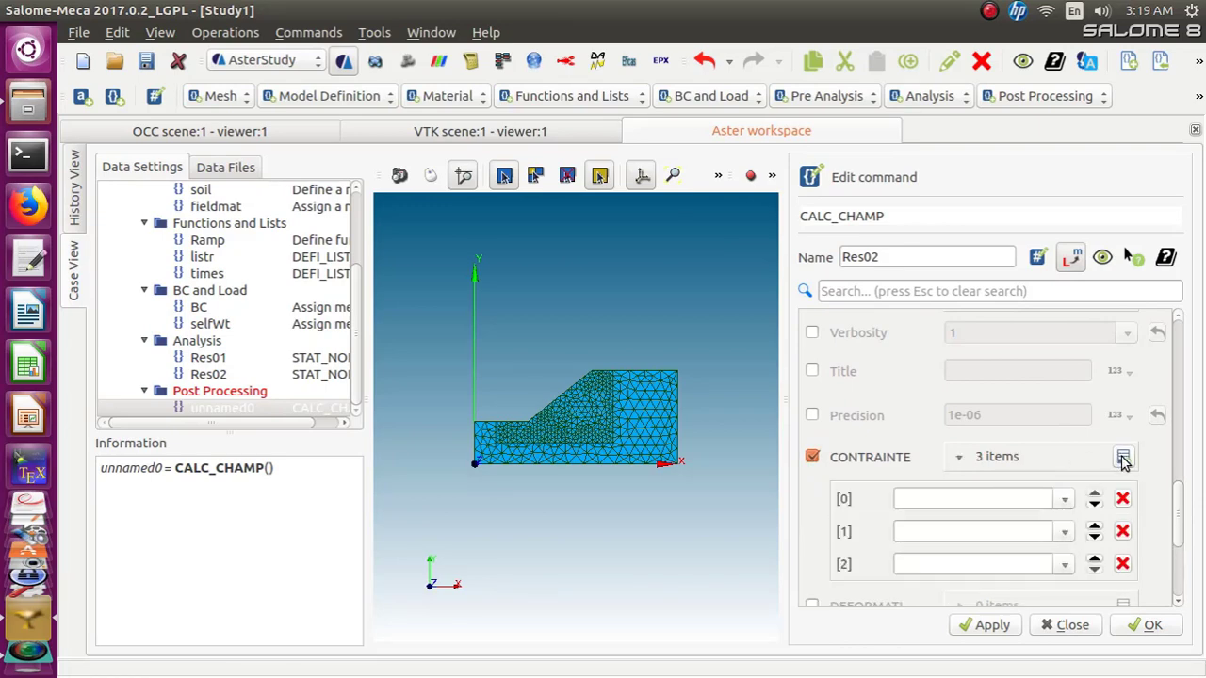
left_click(1122, 457)
left_click(1063, 504)
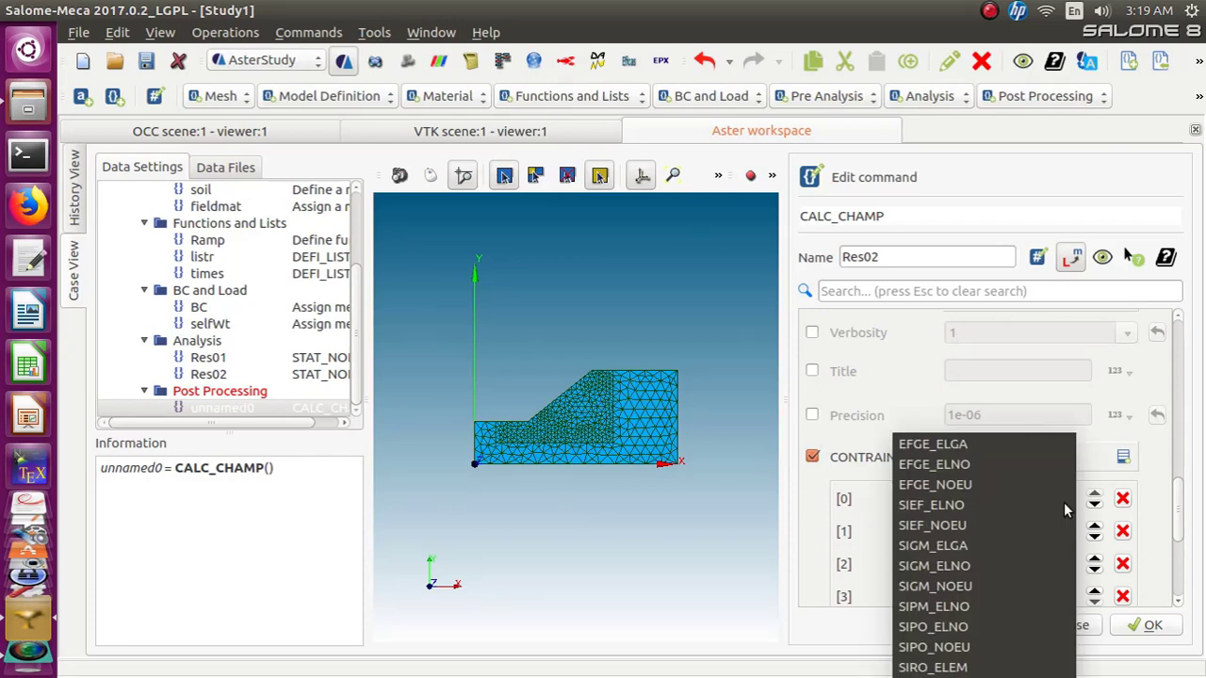
left_click(1033, 547)
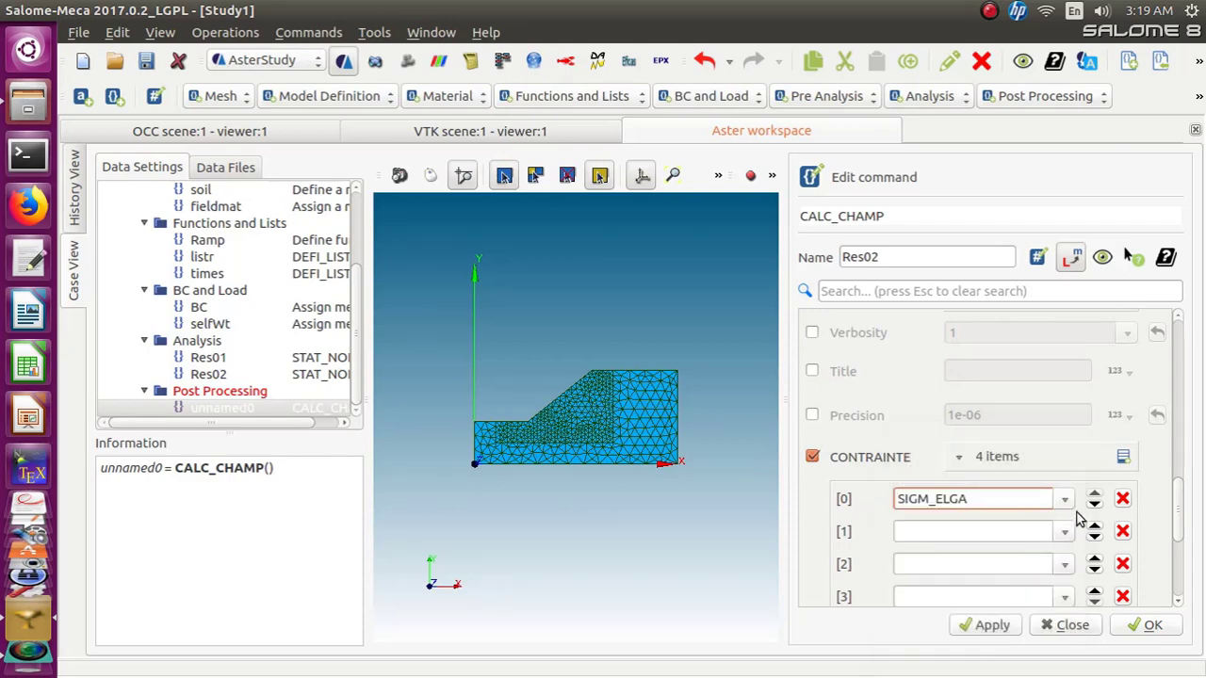
left_click(1062, 533)
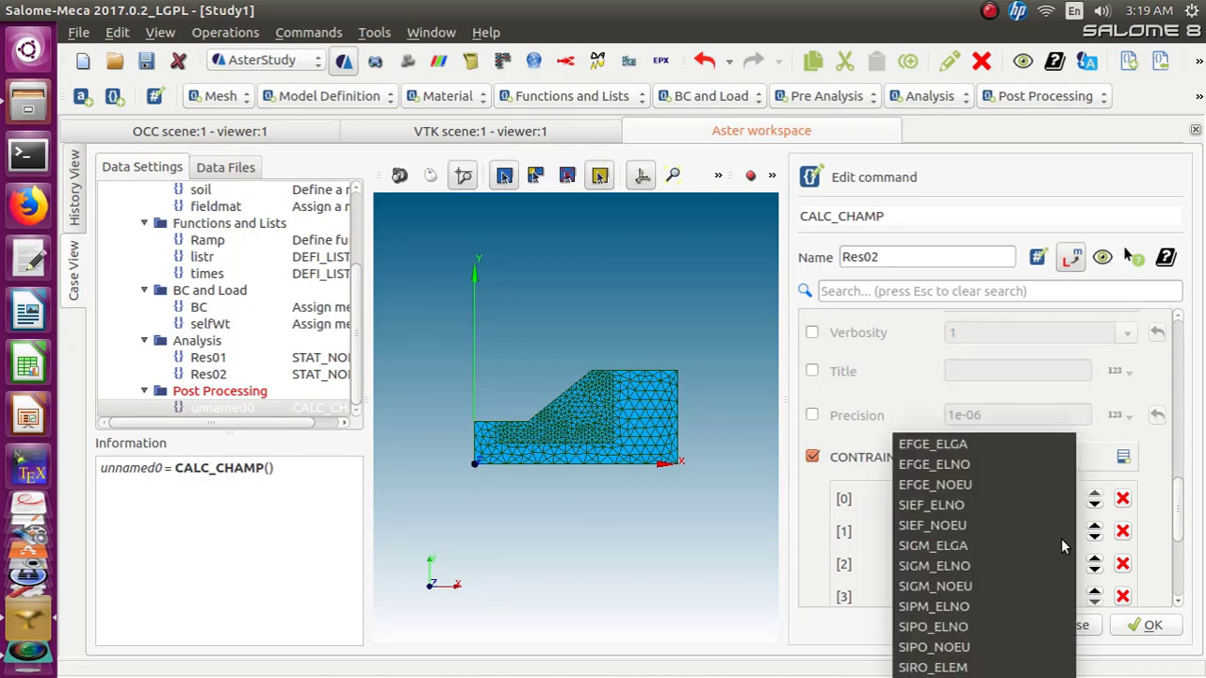
left_click(1024, 583)
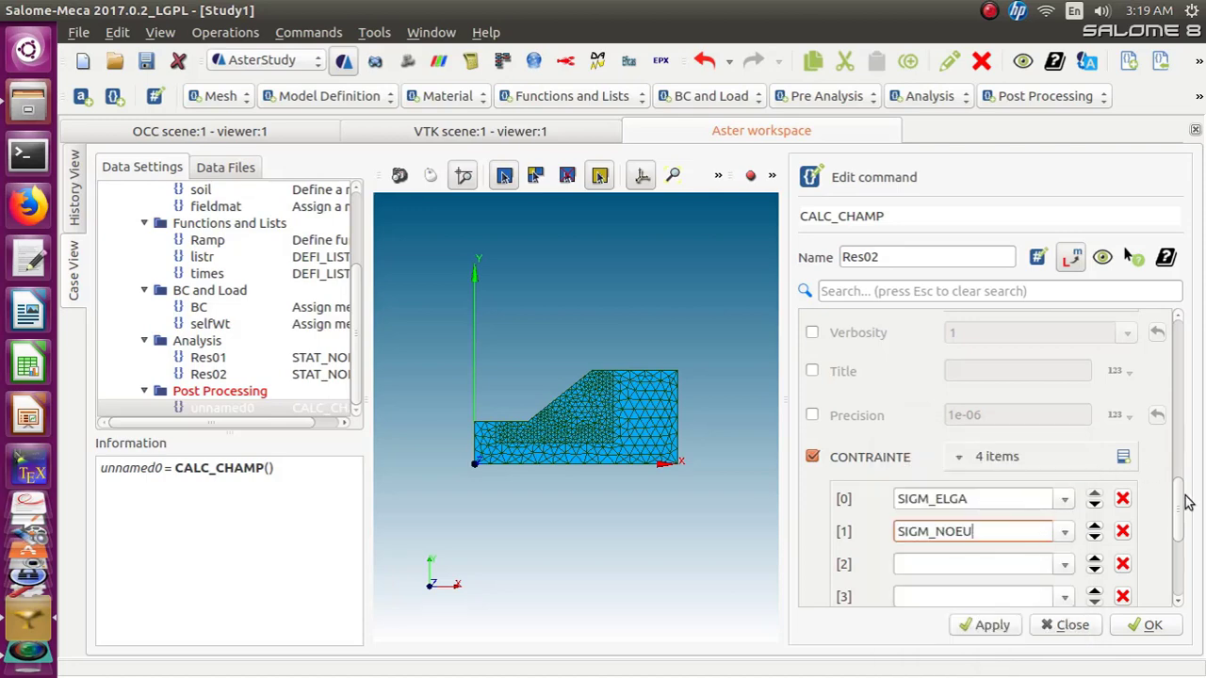
Remove the two empty entries from the CONTRAINTE list
left_click_drag(1178, 499, 1176, 541)
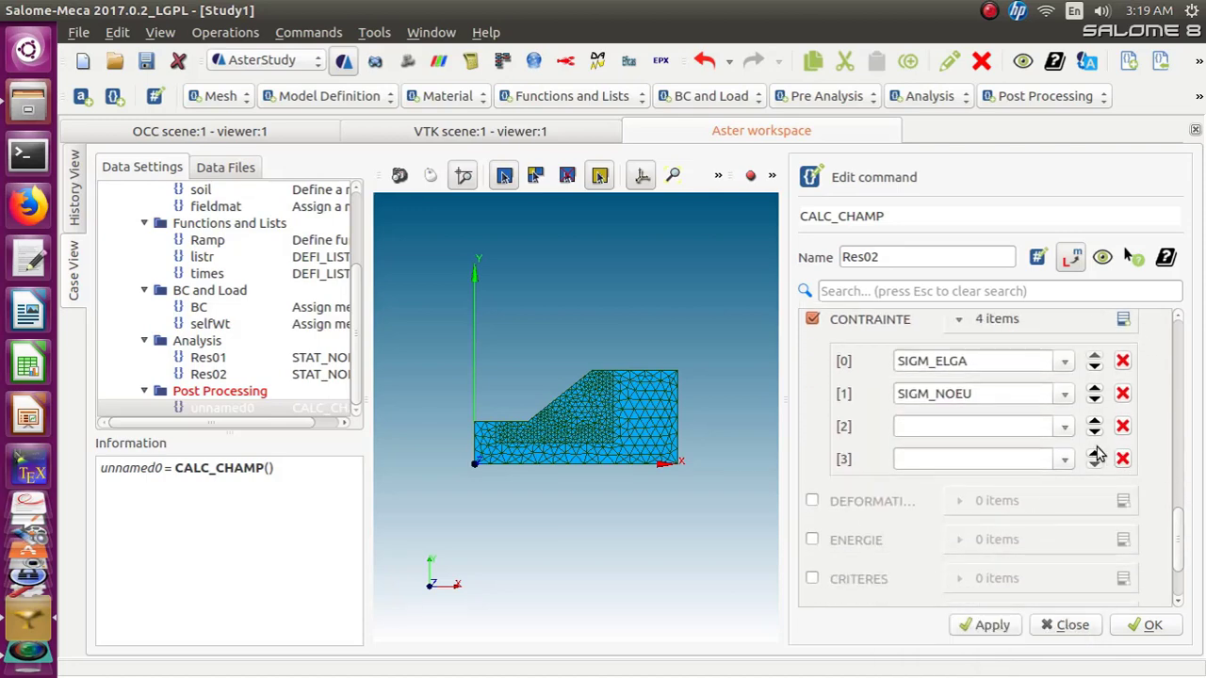
left_click(1065, 426)
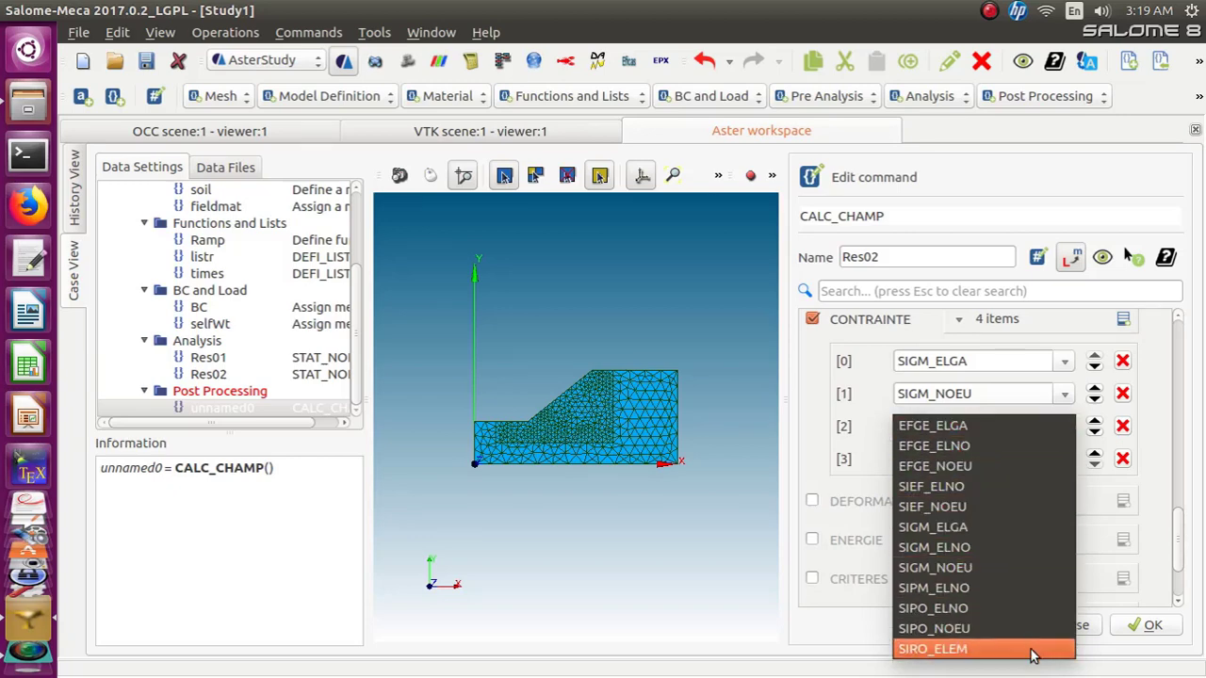
left_click(1159, 397)
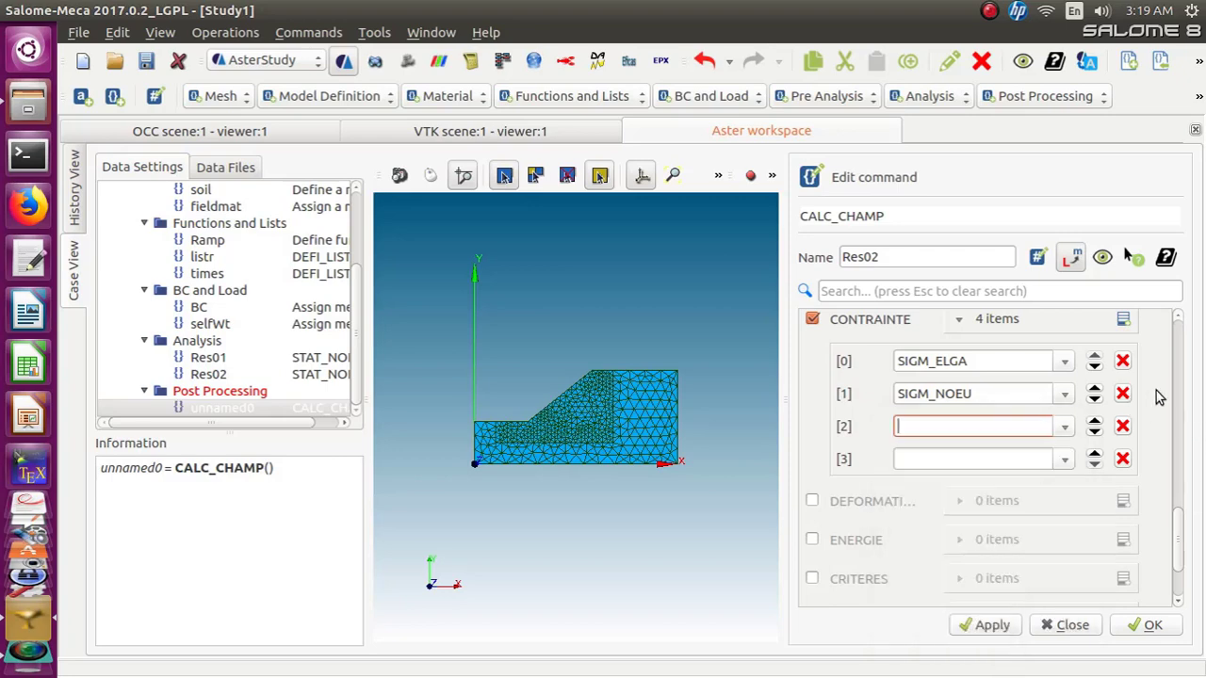
left_click(1122, 427)
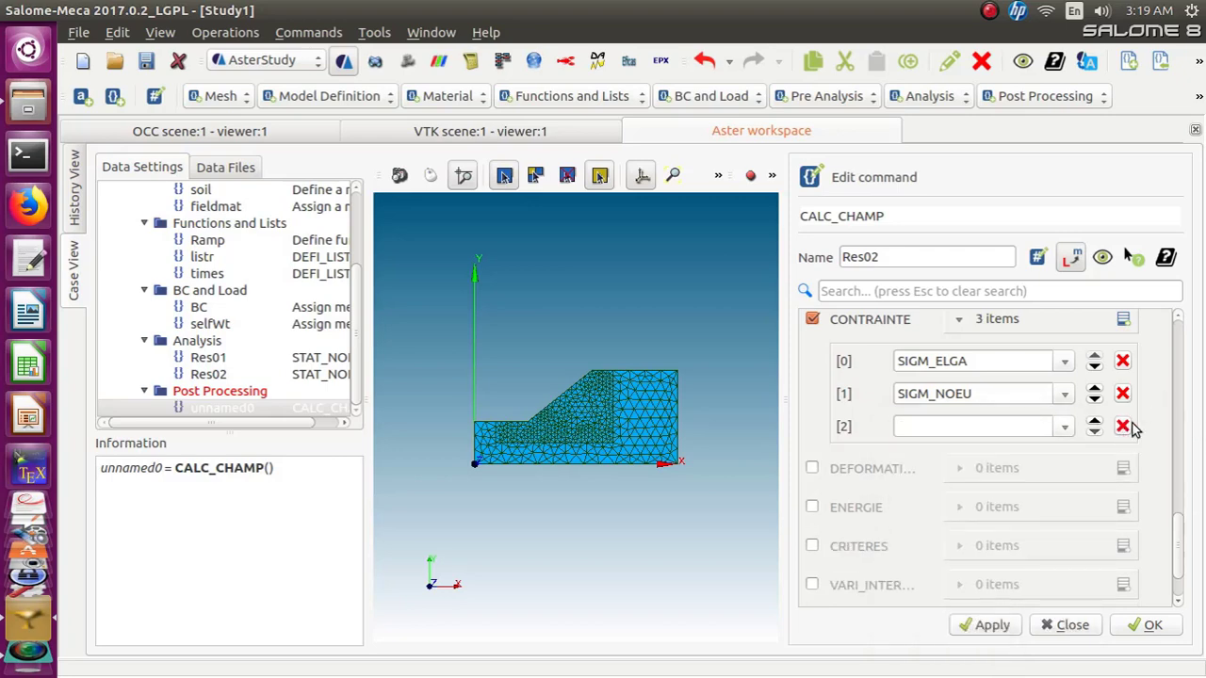
left_click(1122, 426)
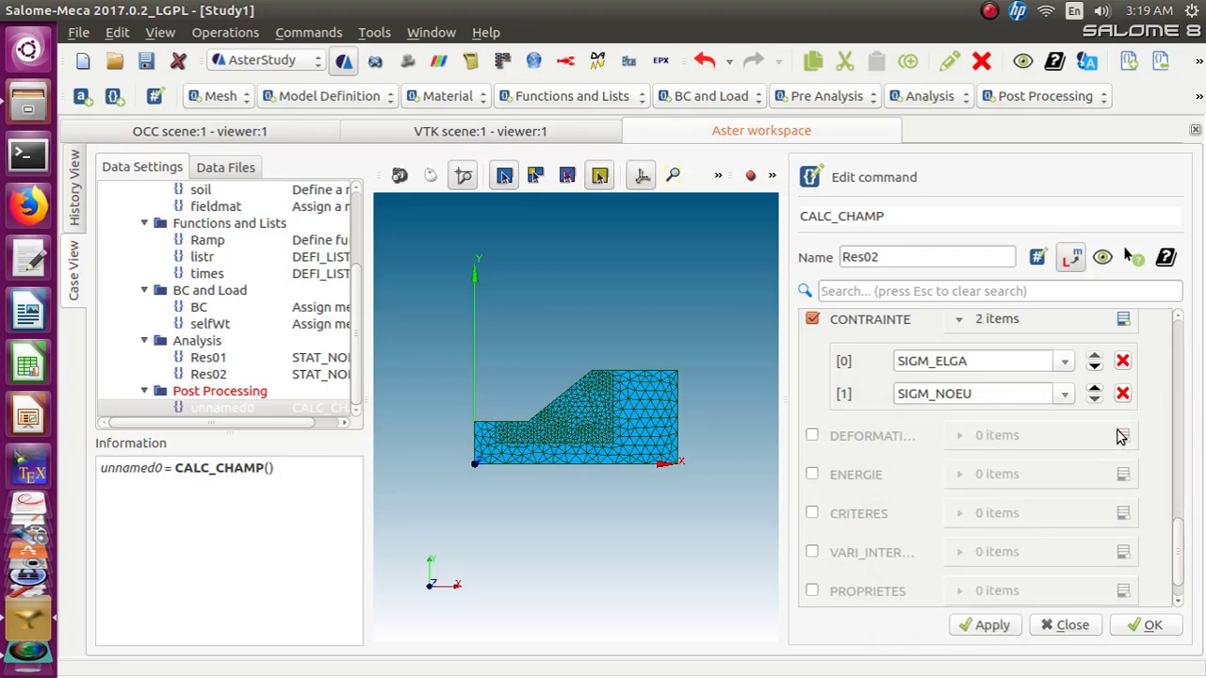
Enable DEFORMATION with the strain fields EPSI_ELGA and EPSI_NOEU and confirm the CALC_CHAMP command
left_click(810, 438)
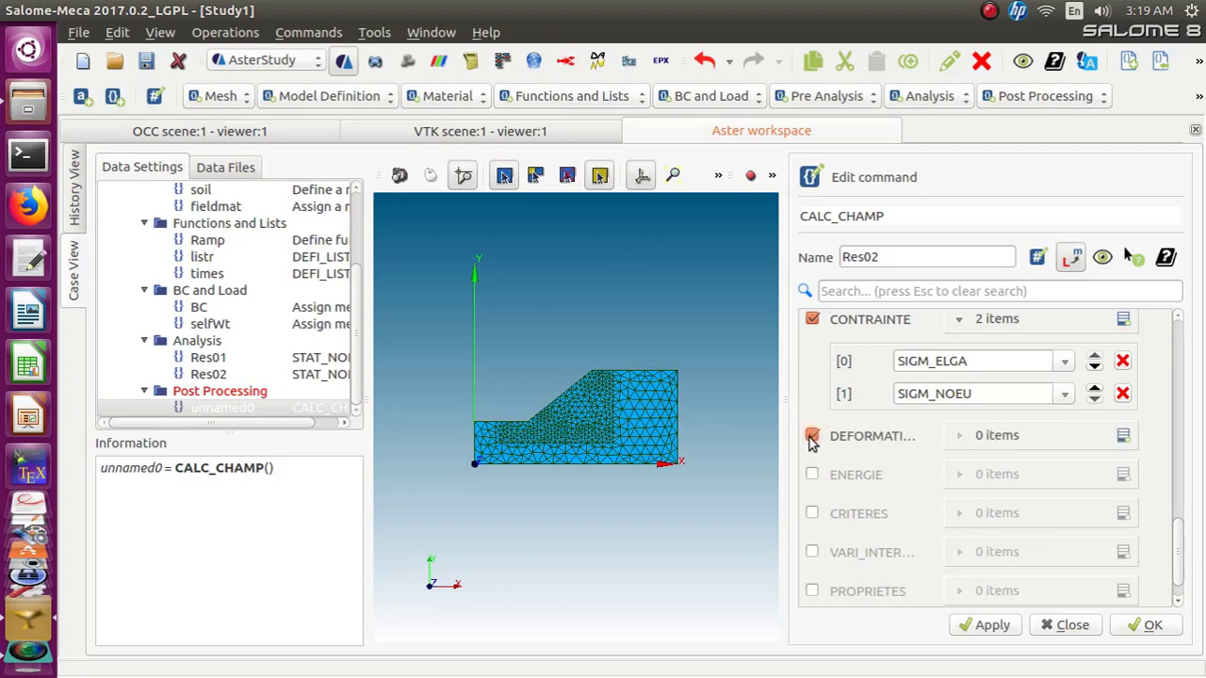
left_click(1123, 436)
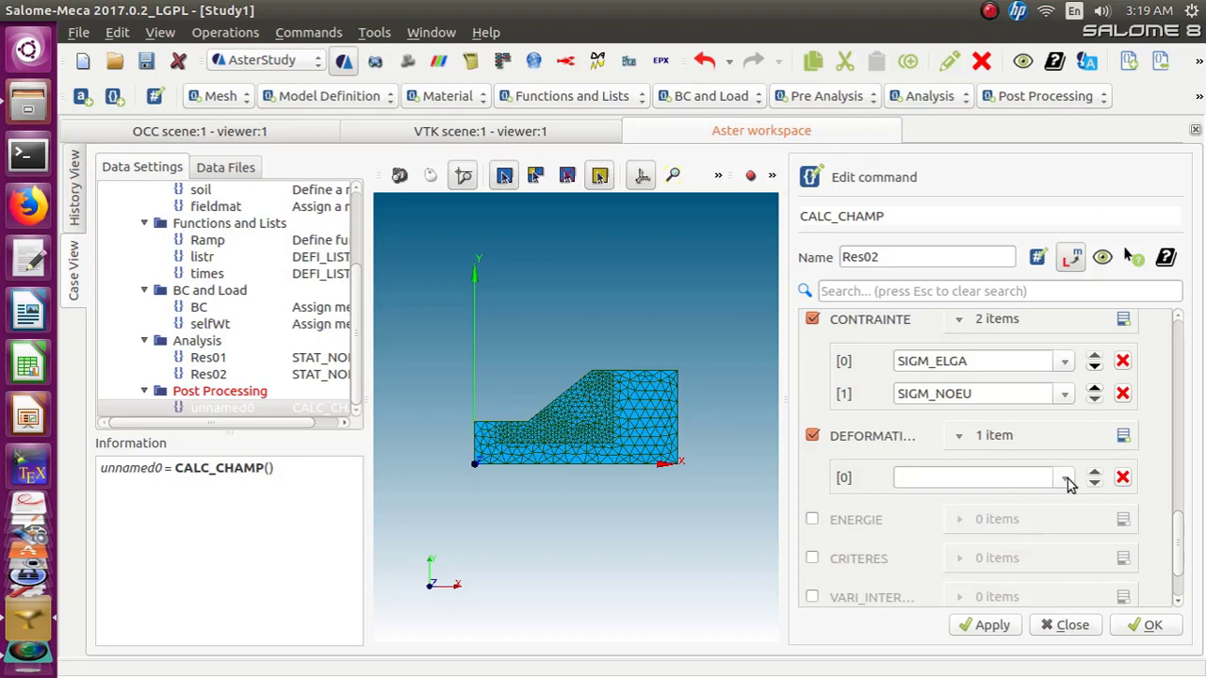
left_click(1064, 479)
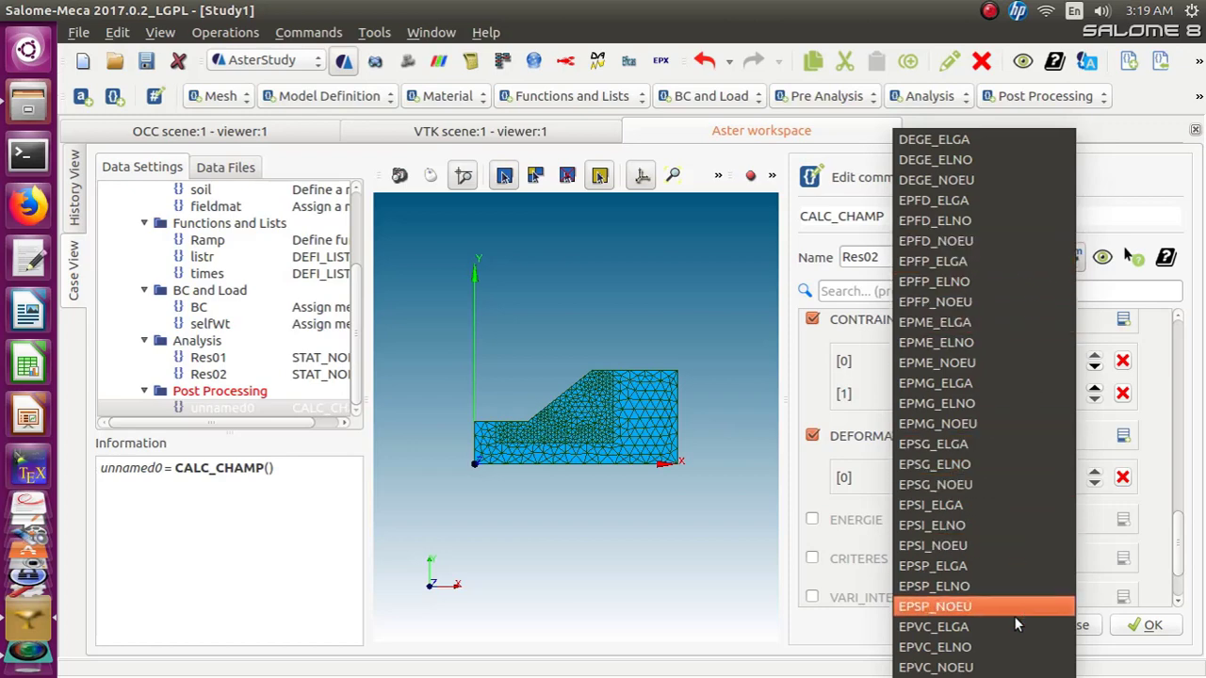
left_click(991, 504)
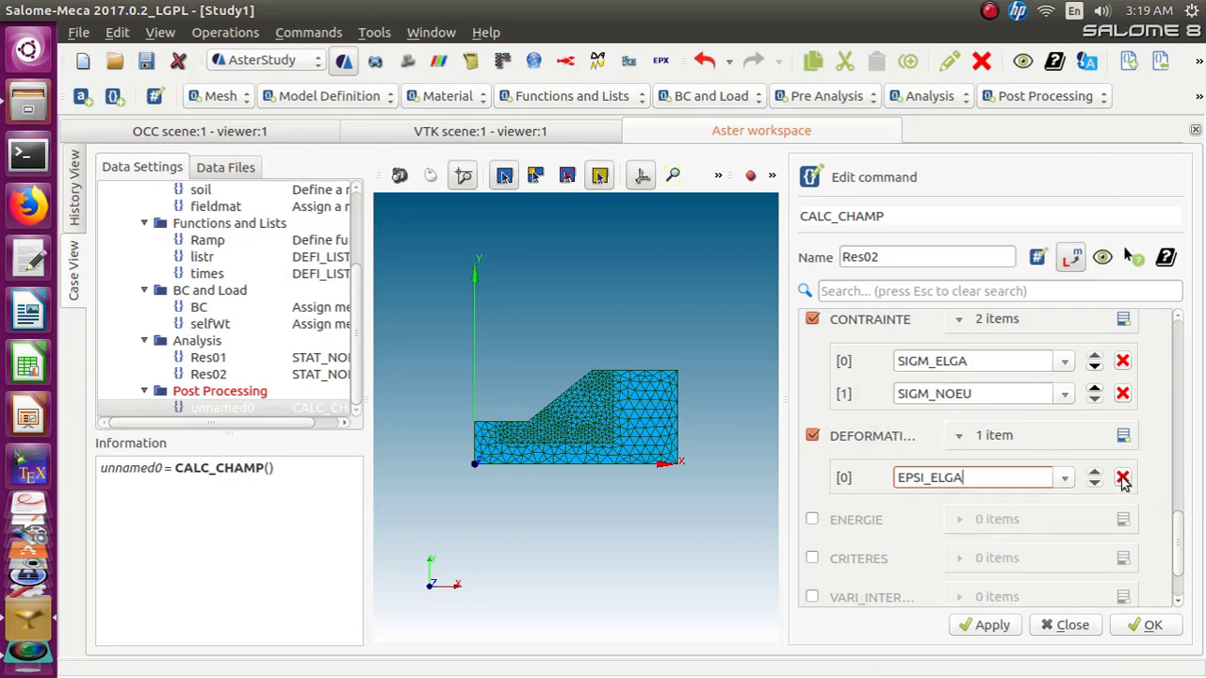
left_click(1123, 435)
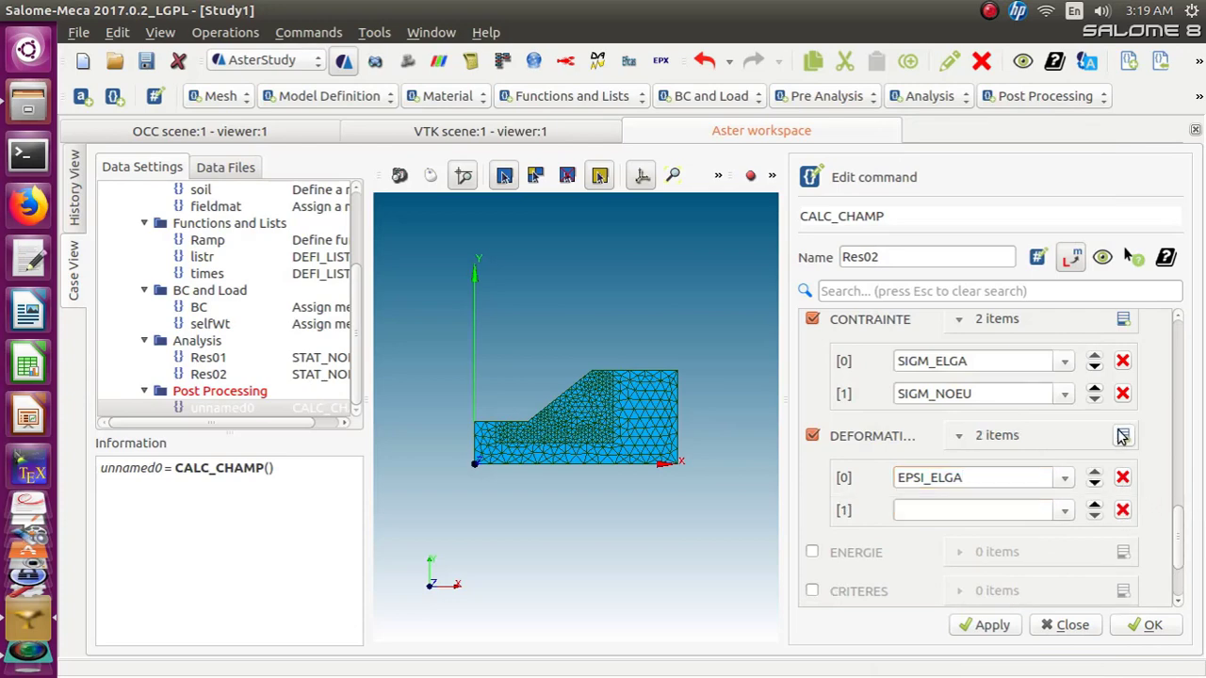
left_click(1064, 510)
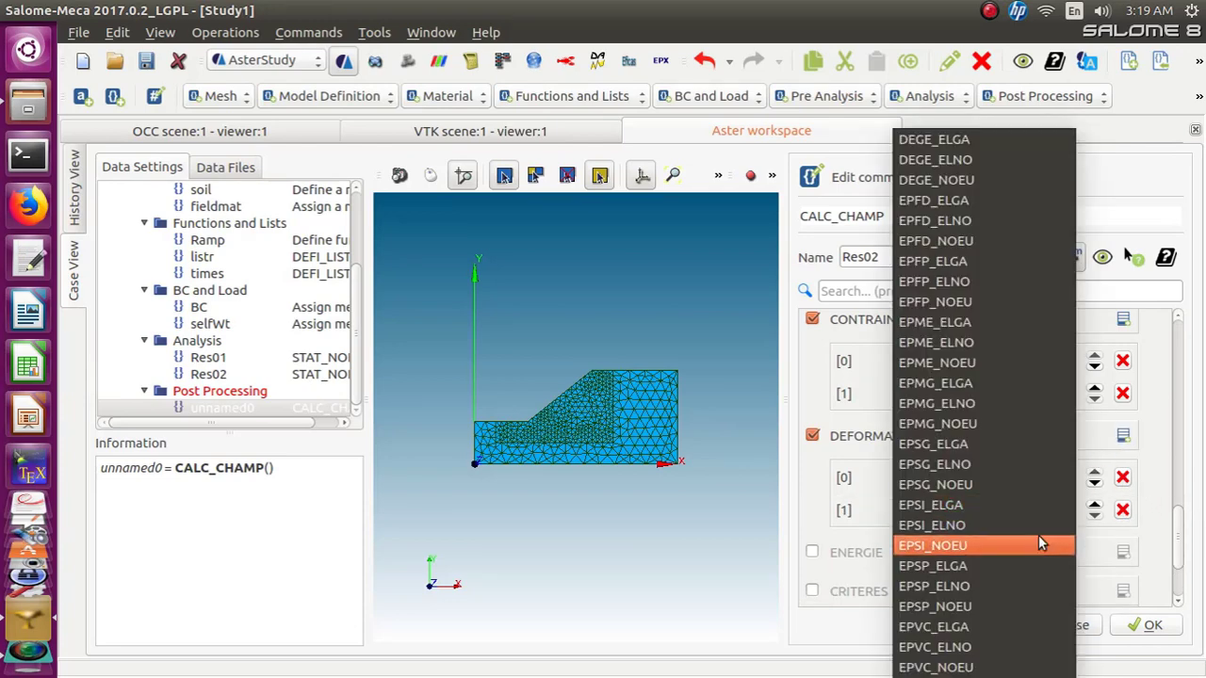
left_click(1035, 544)
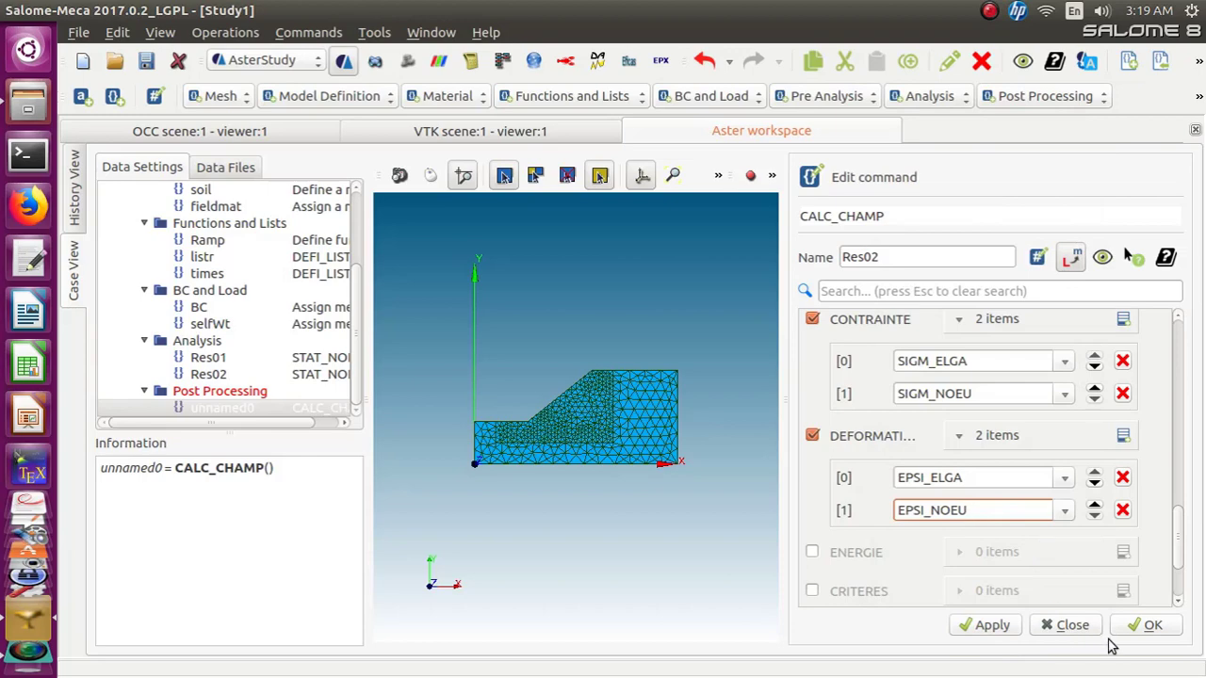
left_click(1138, 628)
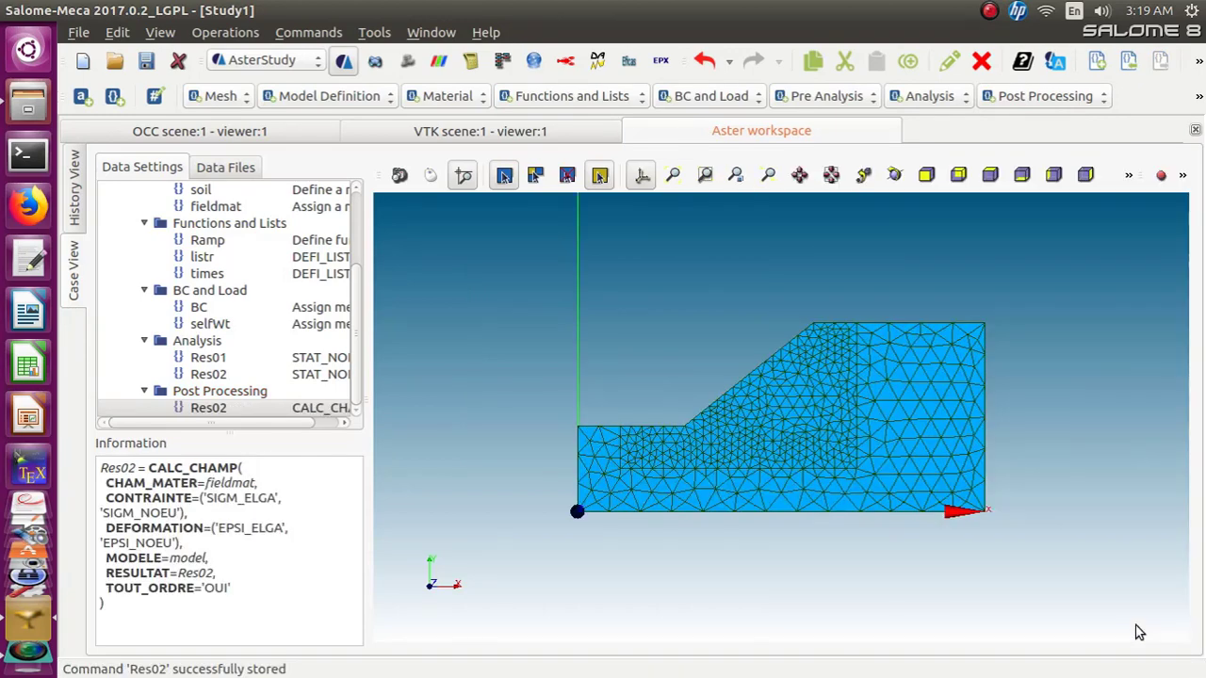
Reopen the Res02 CALC_CHAMP command, enable CRITERES with SIEQ_ELGA and SIEQ_NOEU, and confirm it
right_click(202, 500)
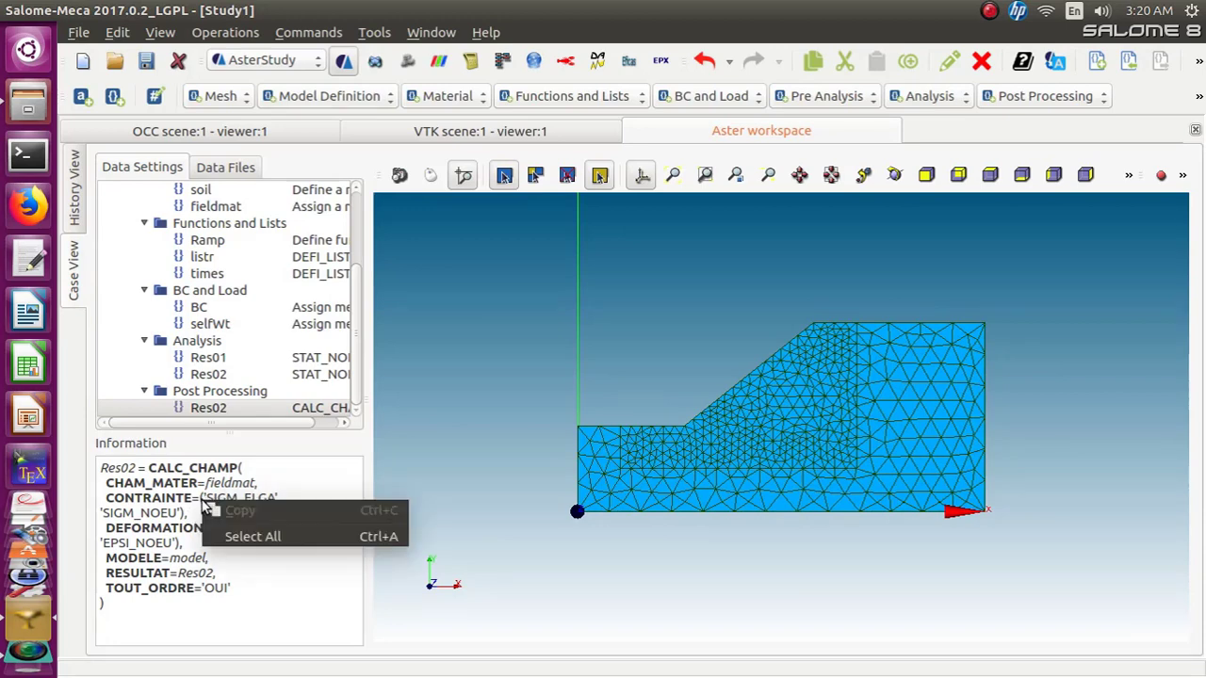
left_click(433, 445)
left_click(234, 408)
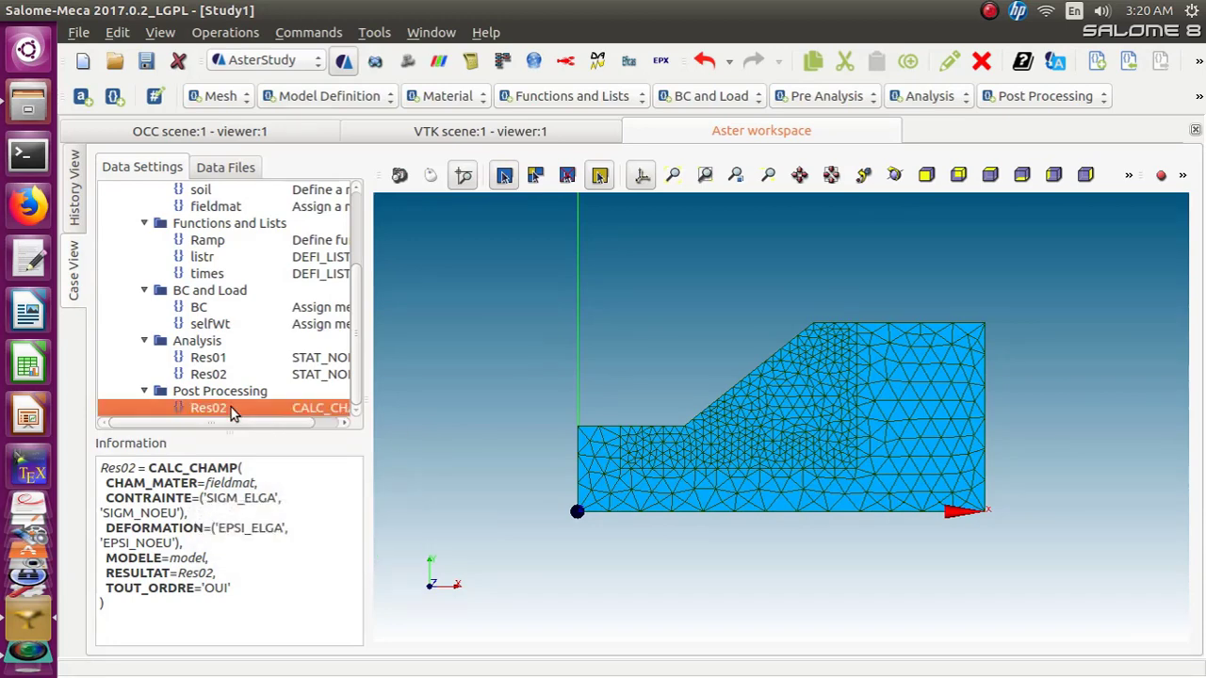
right_click(323, 414)
left_click(358, 421)
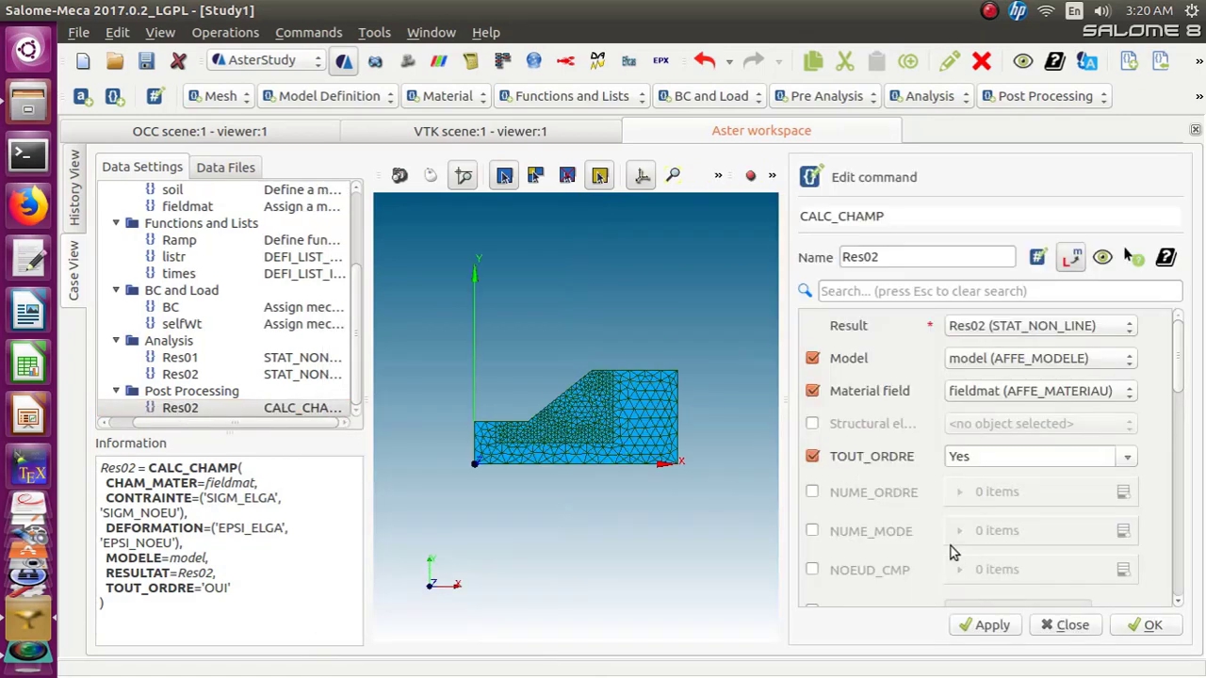
scroll(916, 544, "down", 4)
scroll(915, 541, "down", 6)
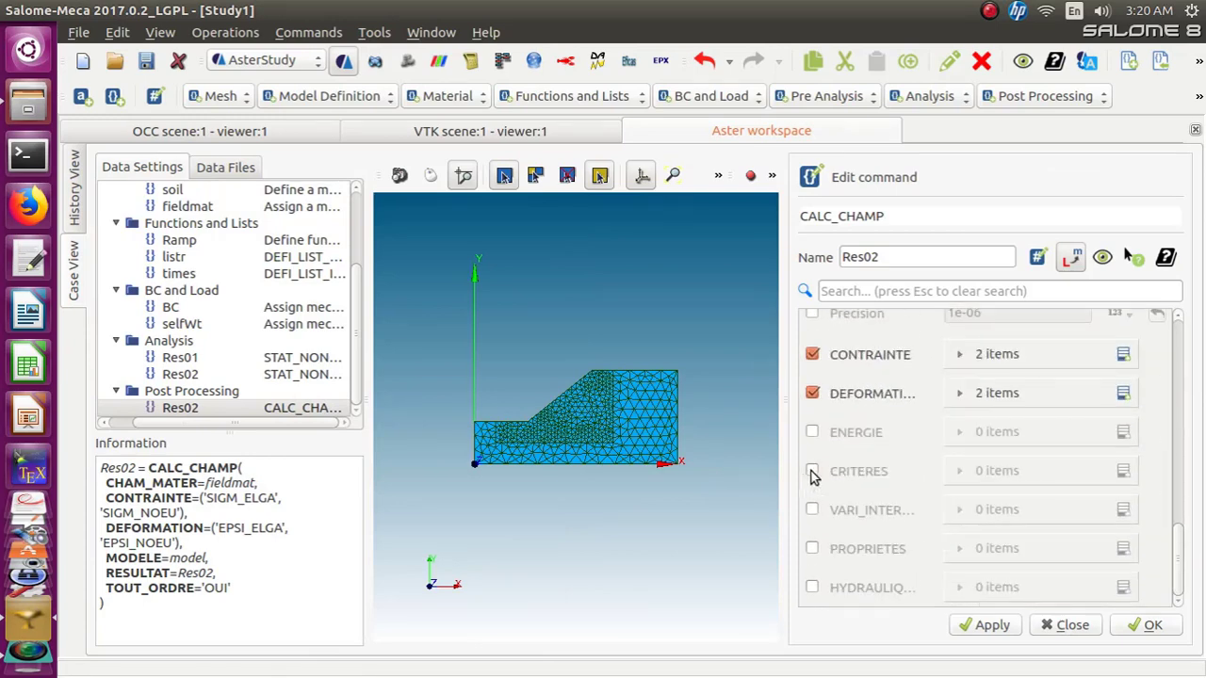
left_click(811, 470)
left_click(1123, 471)
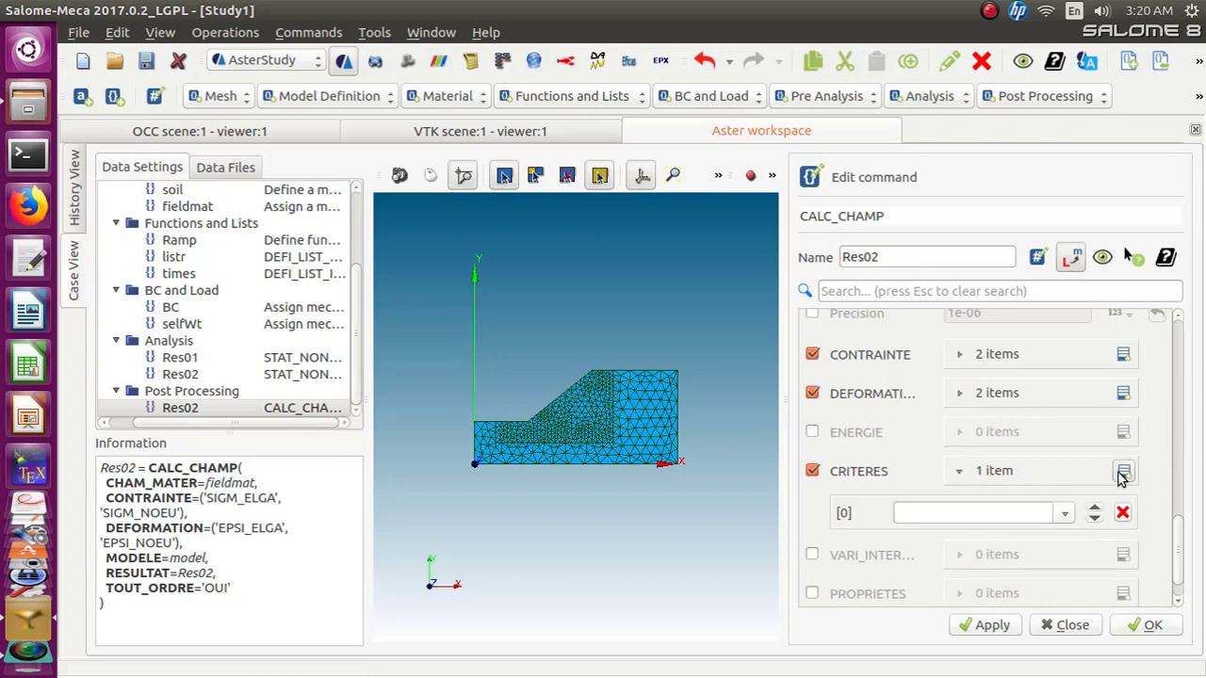
left_click(1123, 471)
left_click(1065, 512)
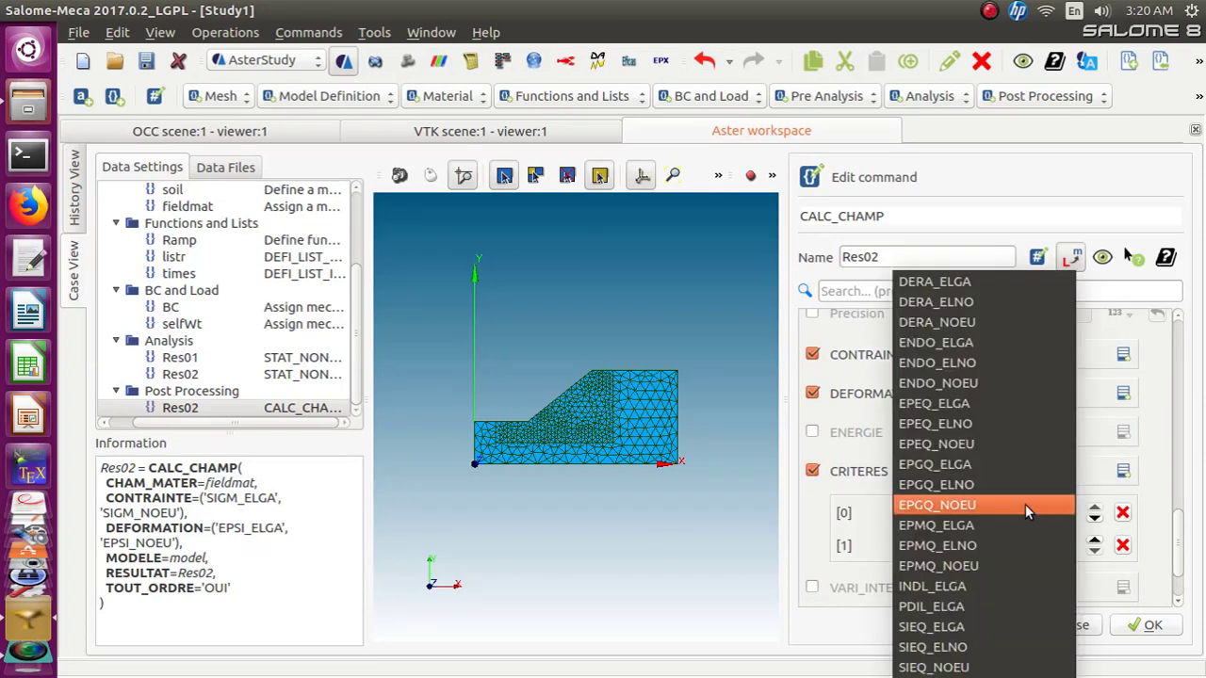
left_click(1009, 625)
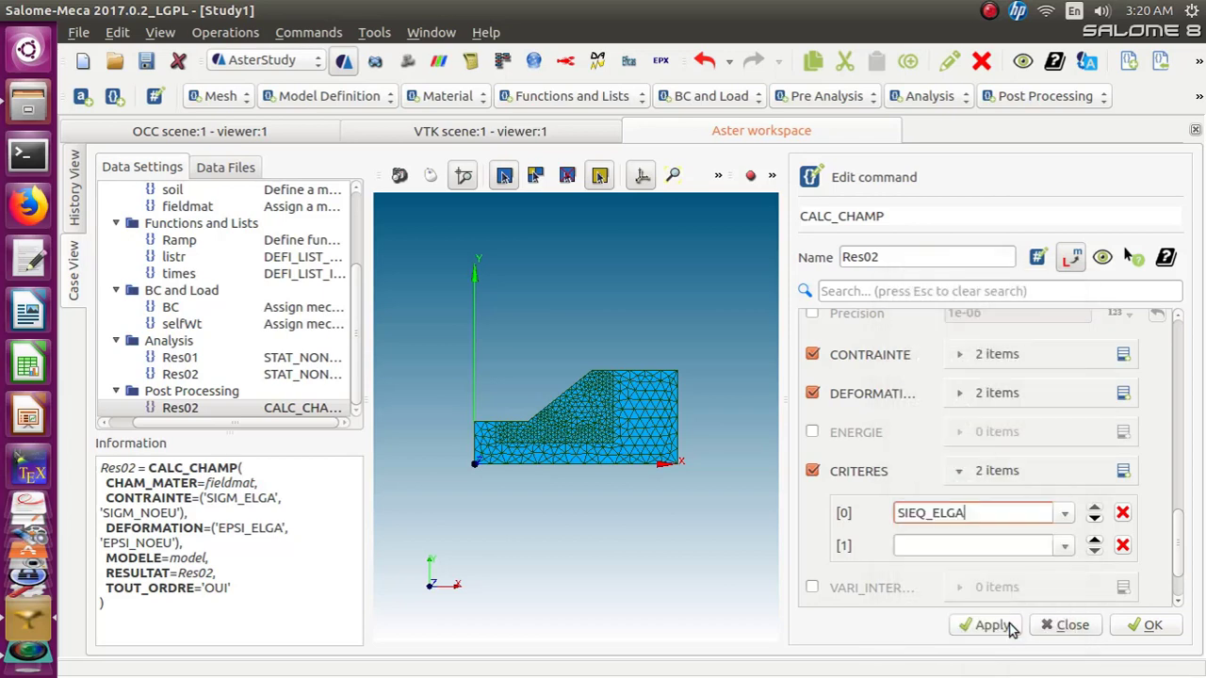
left_click(1062, 545)
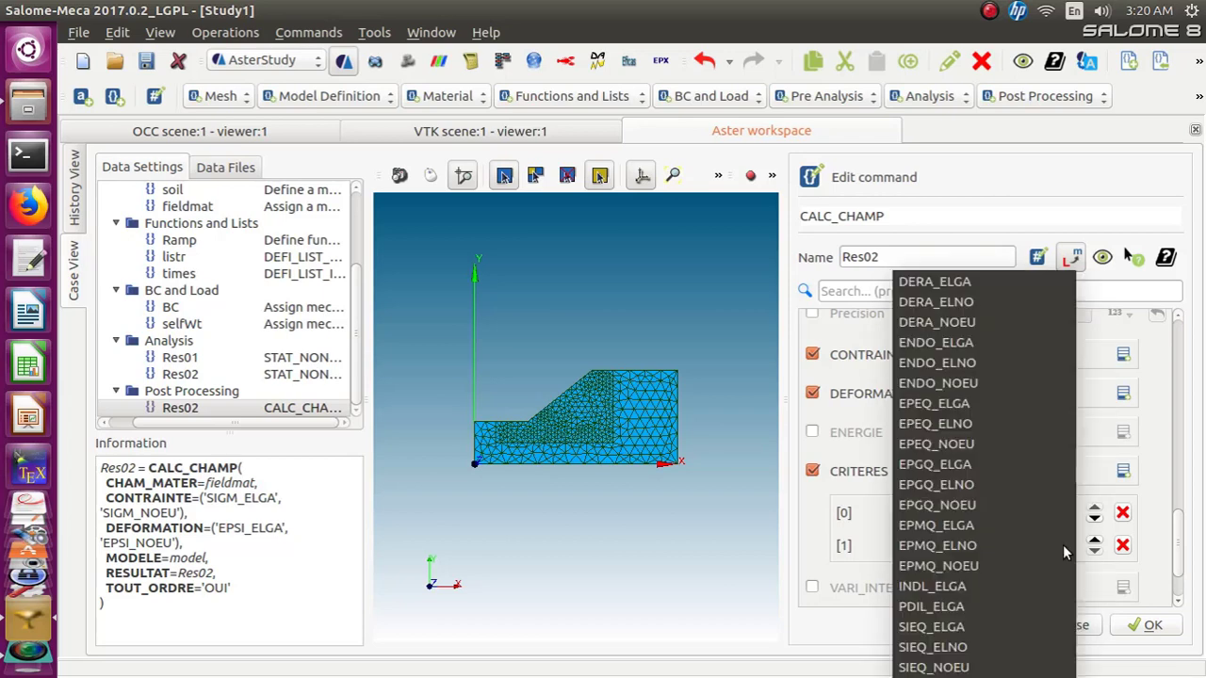
left_click(999, 668)
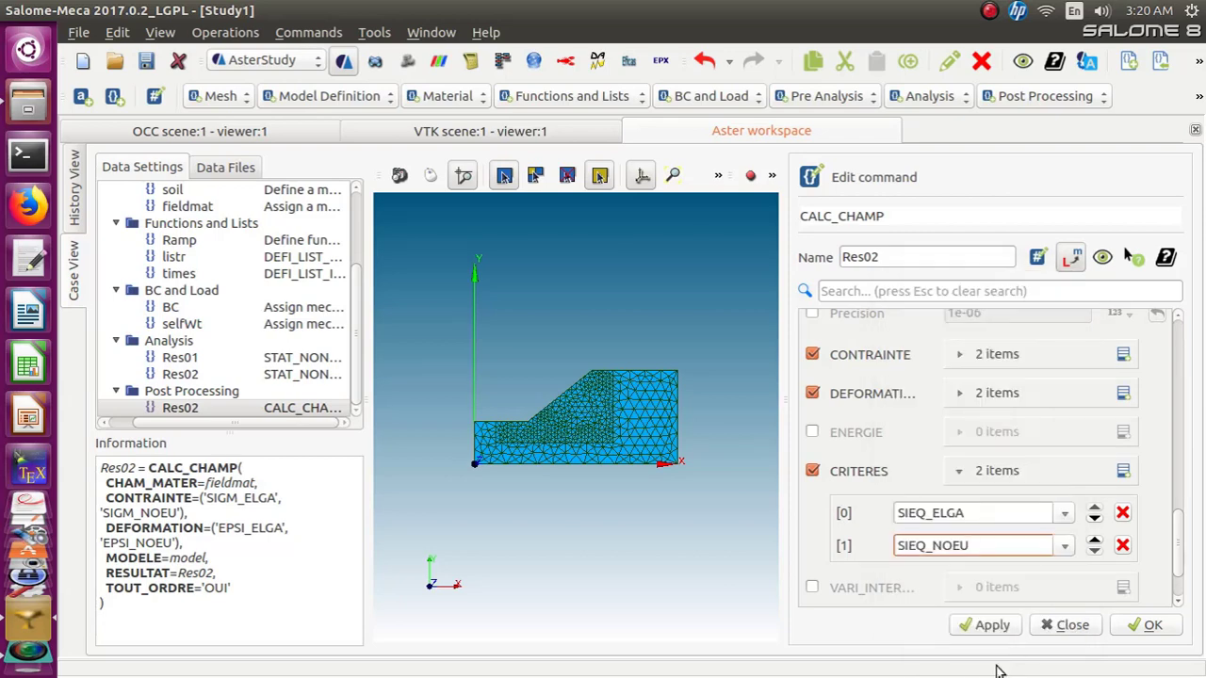
left_click(1144, 626)
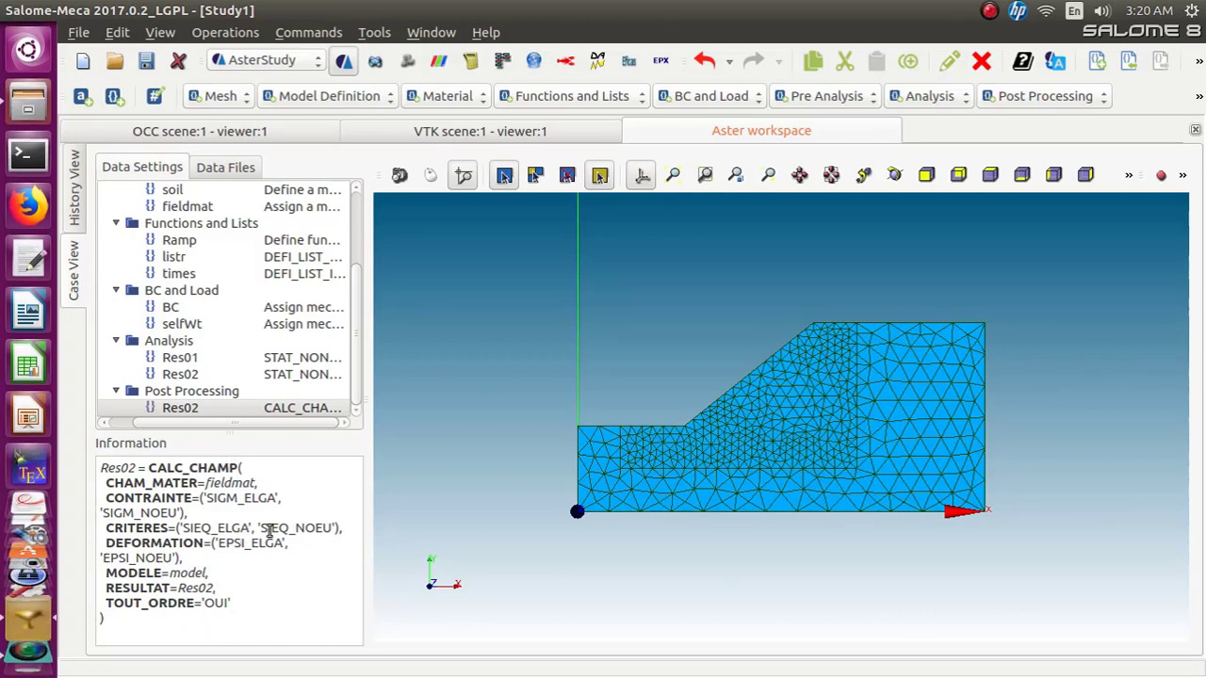
Add a Set output results command in the Output category of the case
left_click(356, 412)
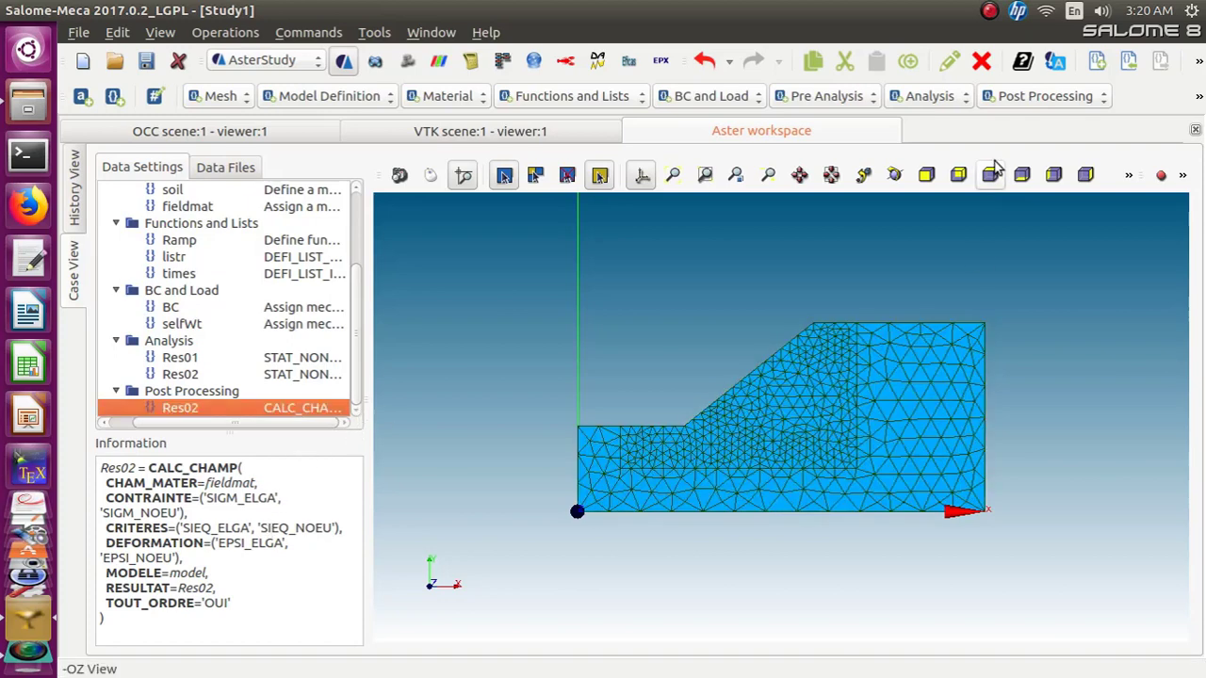
left_click(1007, 260)
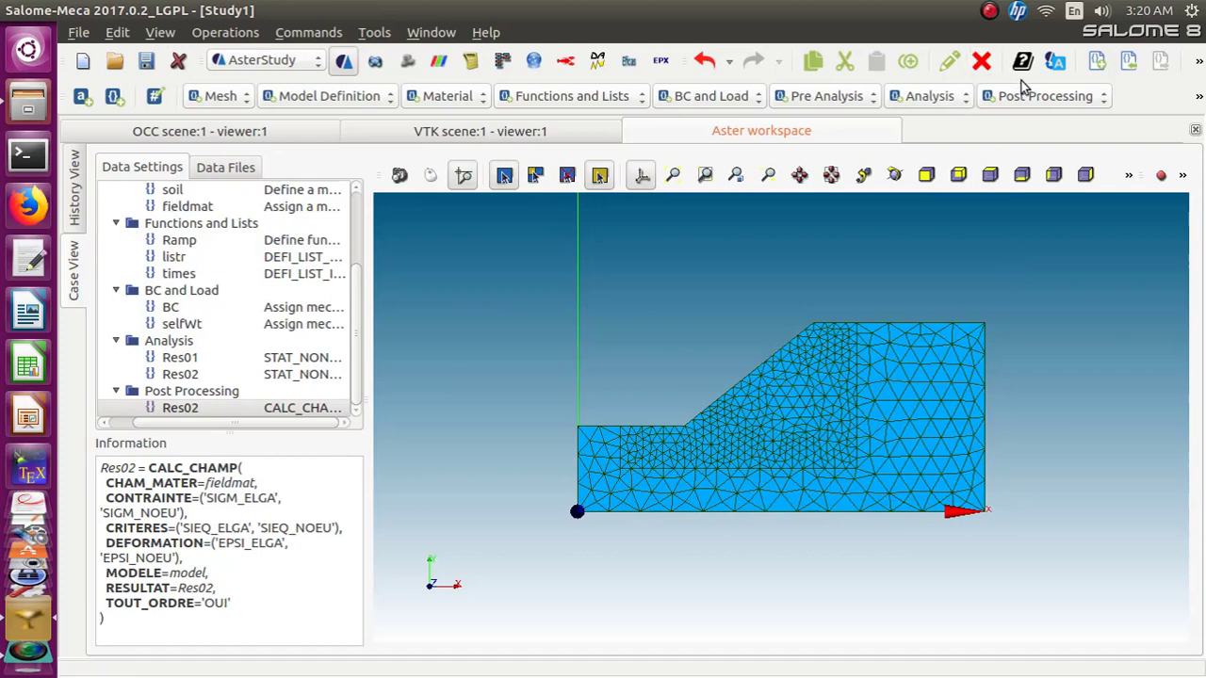
left_click(1198, 98)
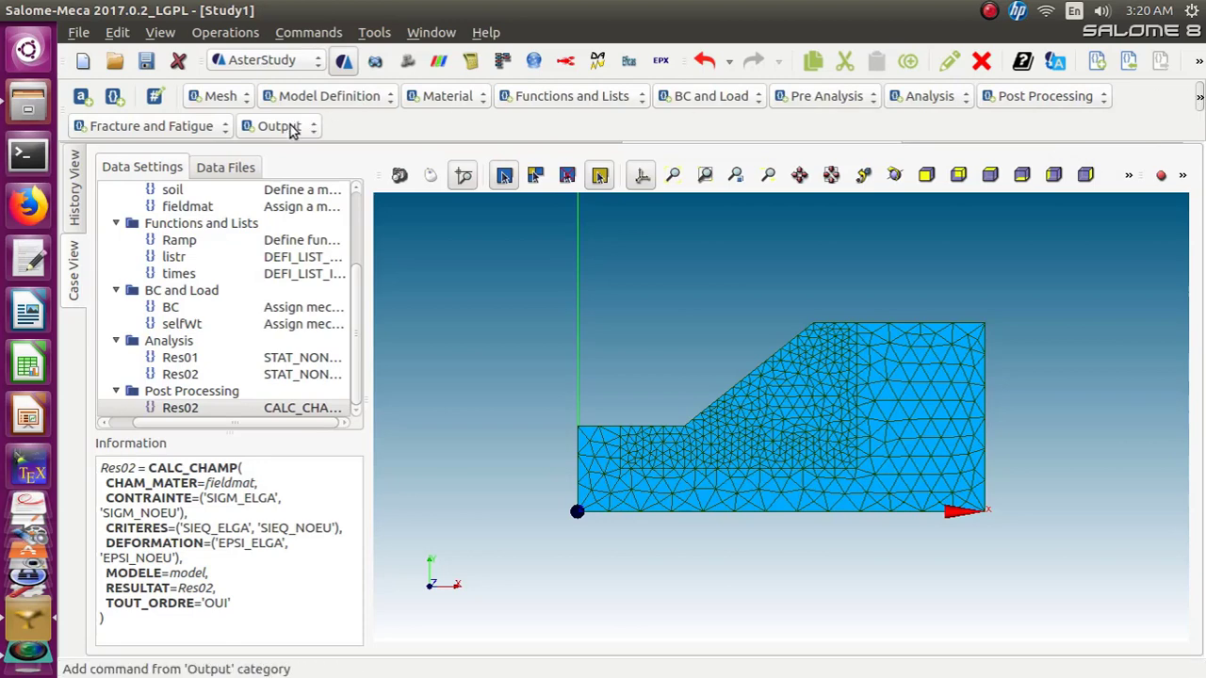
left_click(290, 127)
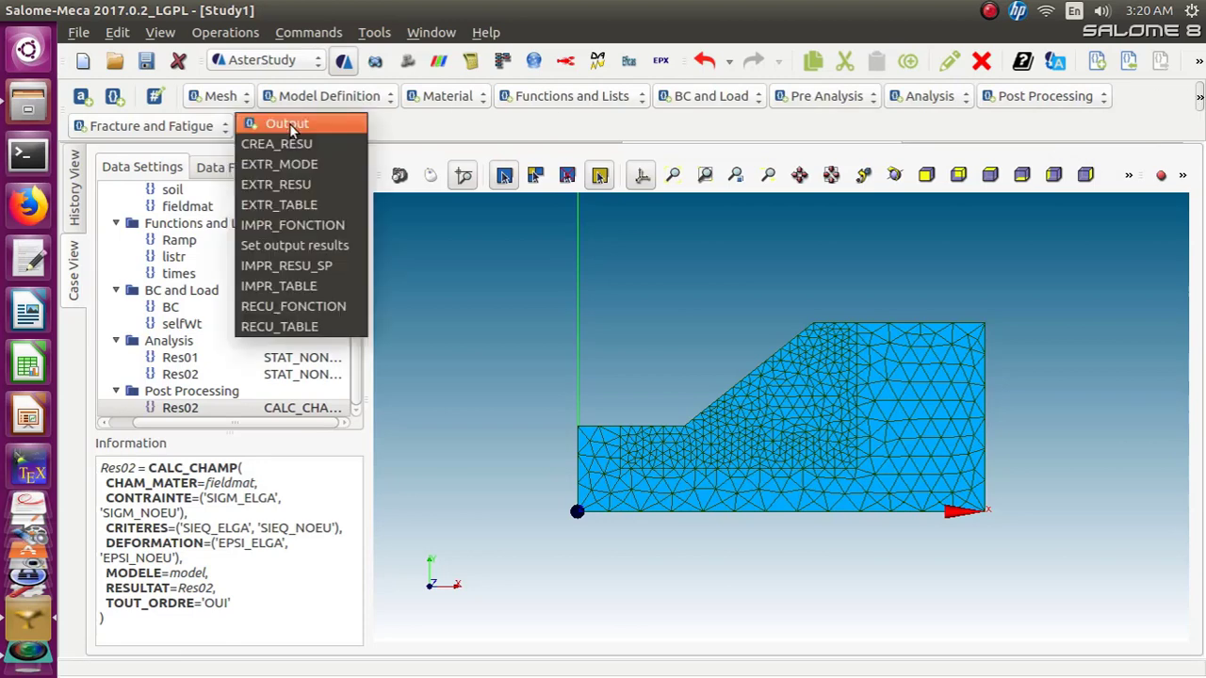
left_click(284, 247)
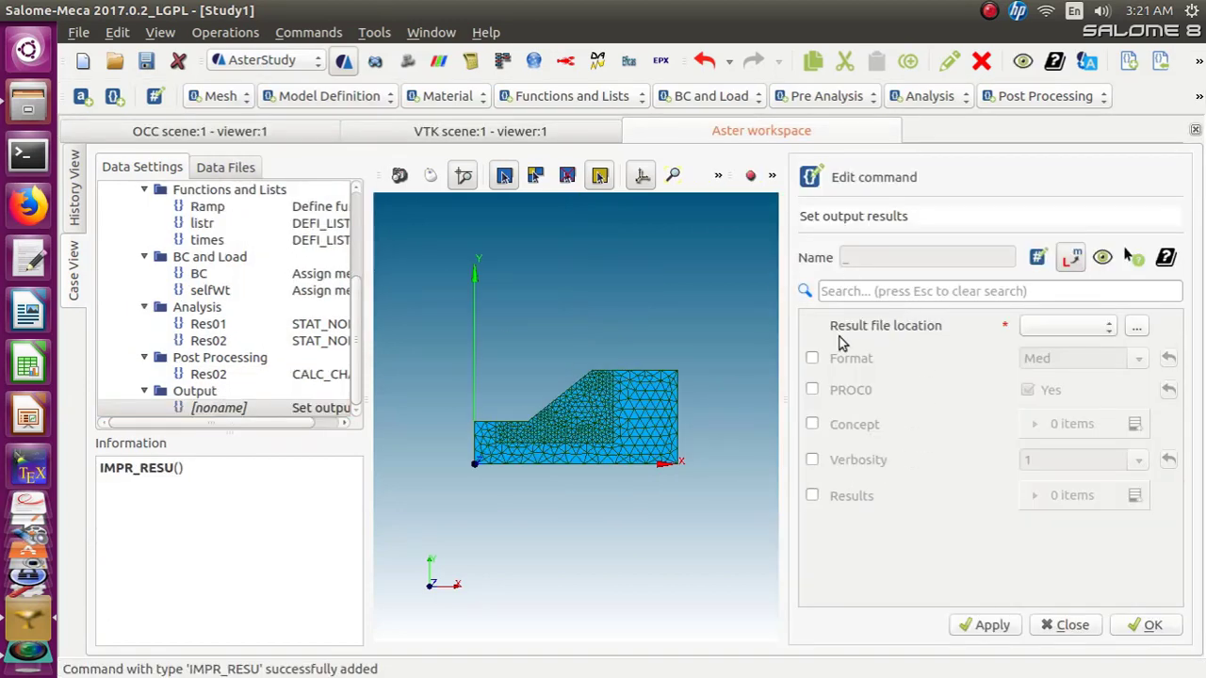
Set the result file location to a new file Res02.rmed and enable the Med format
left_click(1136, 328)
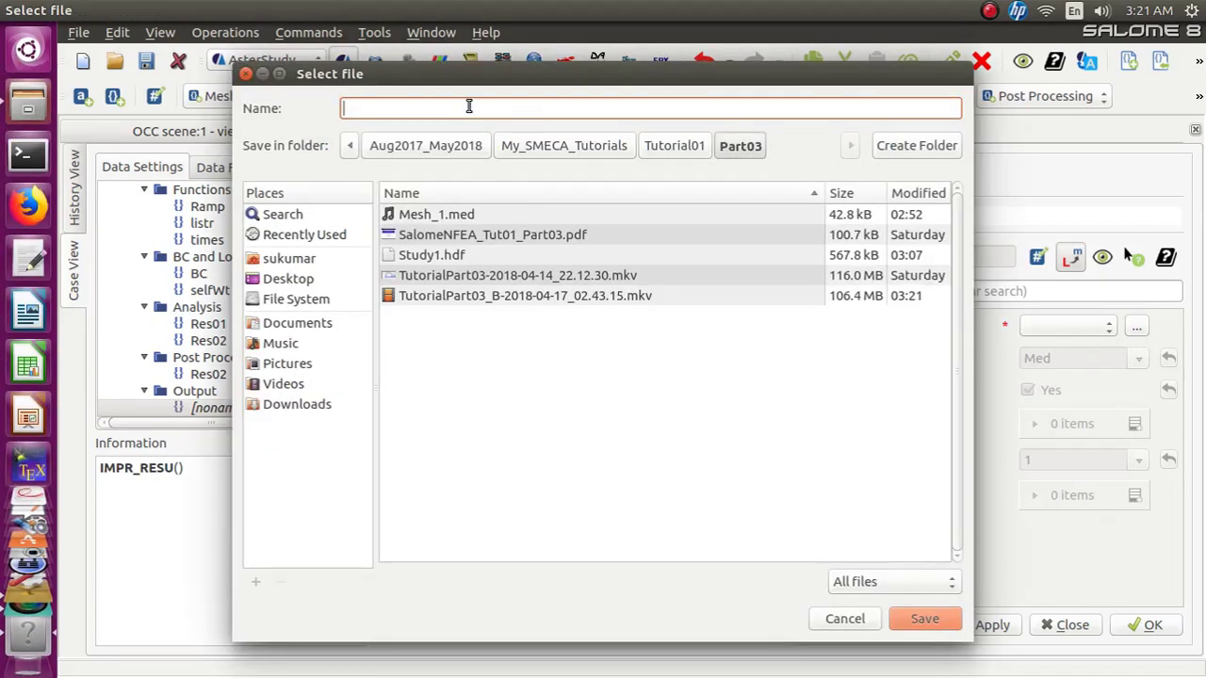
type("R")
type("es02.rmed")
left_click(902, 620)
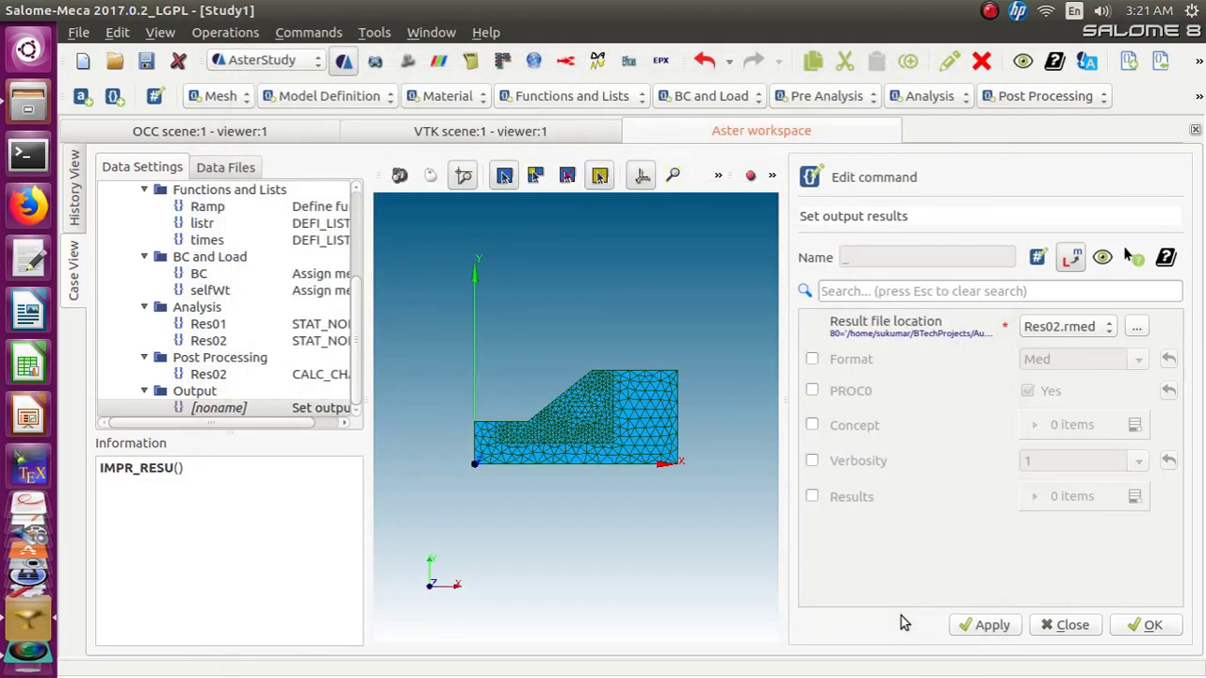
left_click(812, 359)
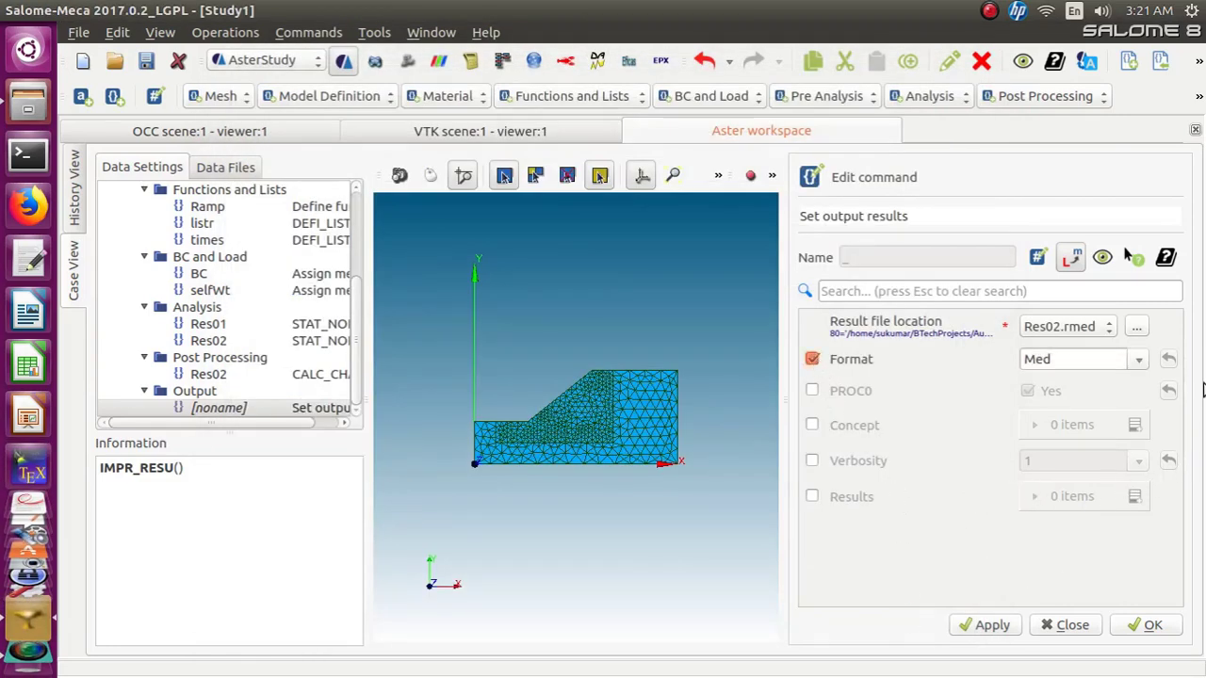
Add a Results entry with the mesh and the Res02 CALC_CHAMP result, then confirm the output command
left_click(811, 498)
left_click(1135, 497)
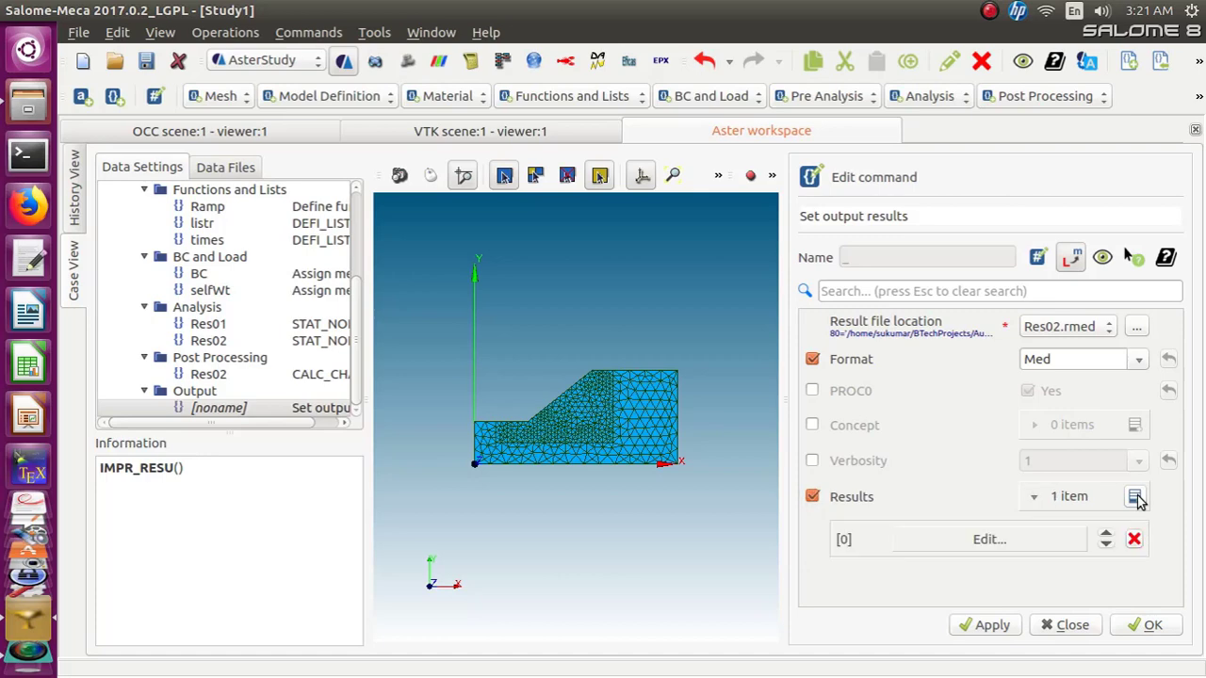
left_click(1006, 539)
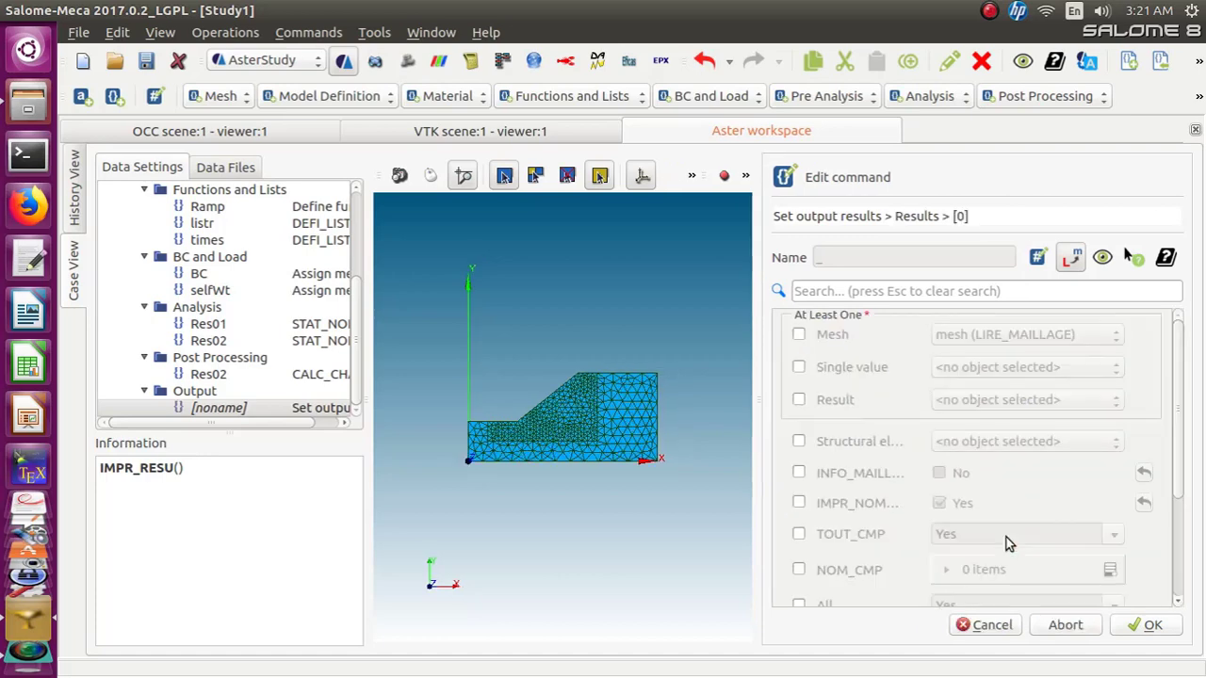
left_click(799, 336)
left_click(799, 399)
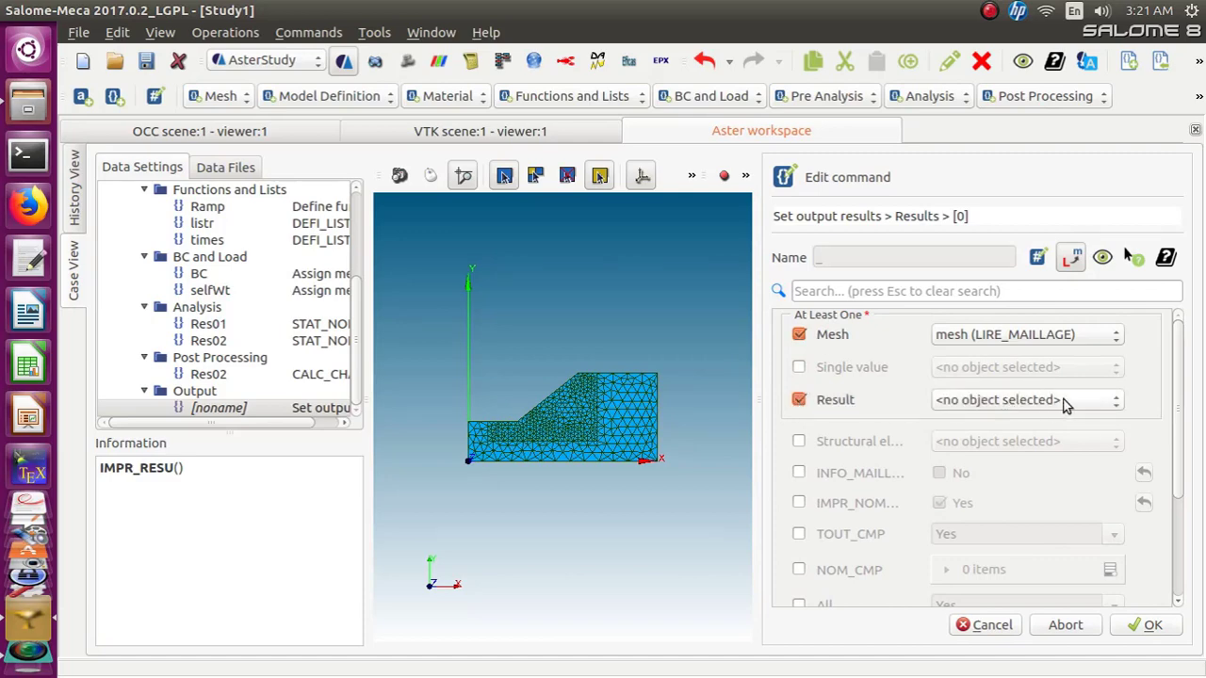
left_click(1110, 405)
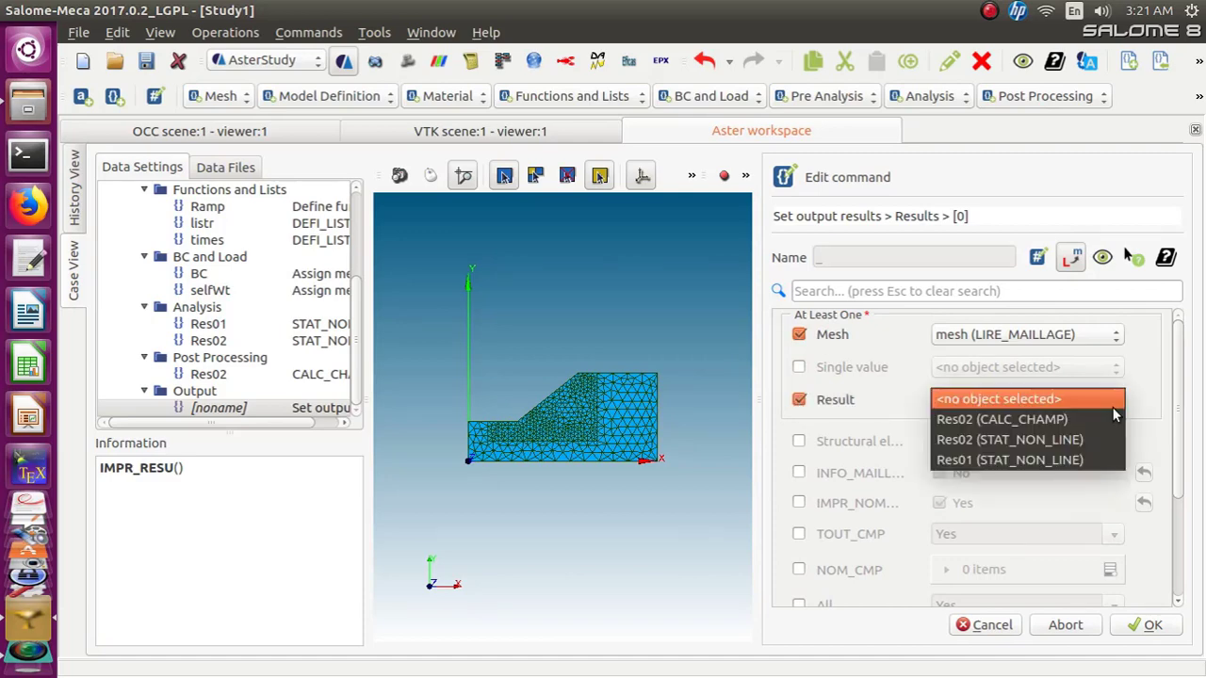
left_click(1110, 419)
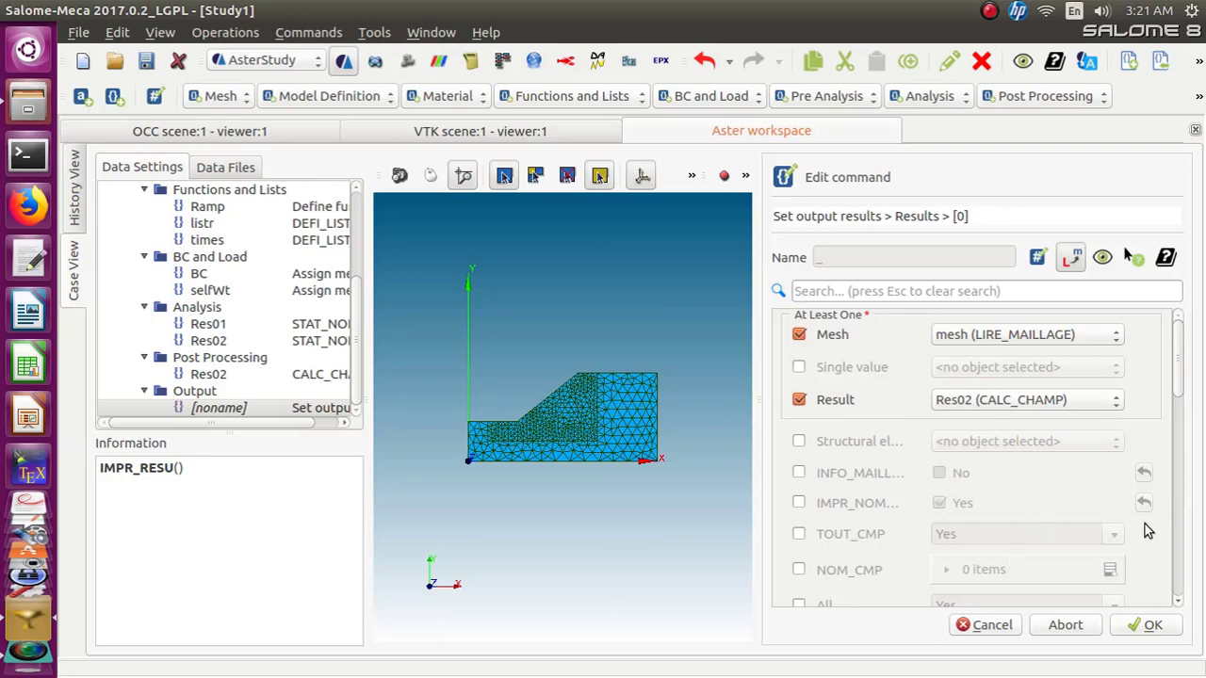
left_click_drag(1176, 389, 1171, 593)
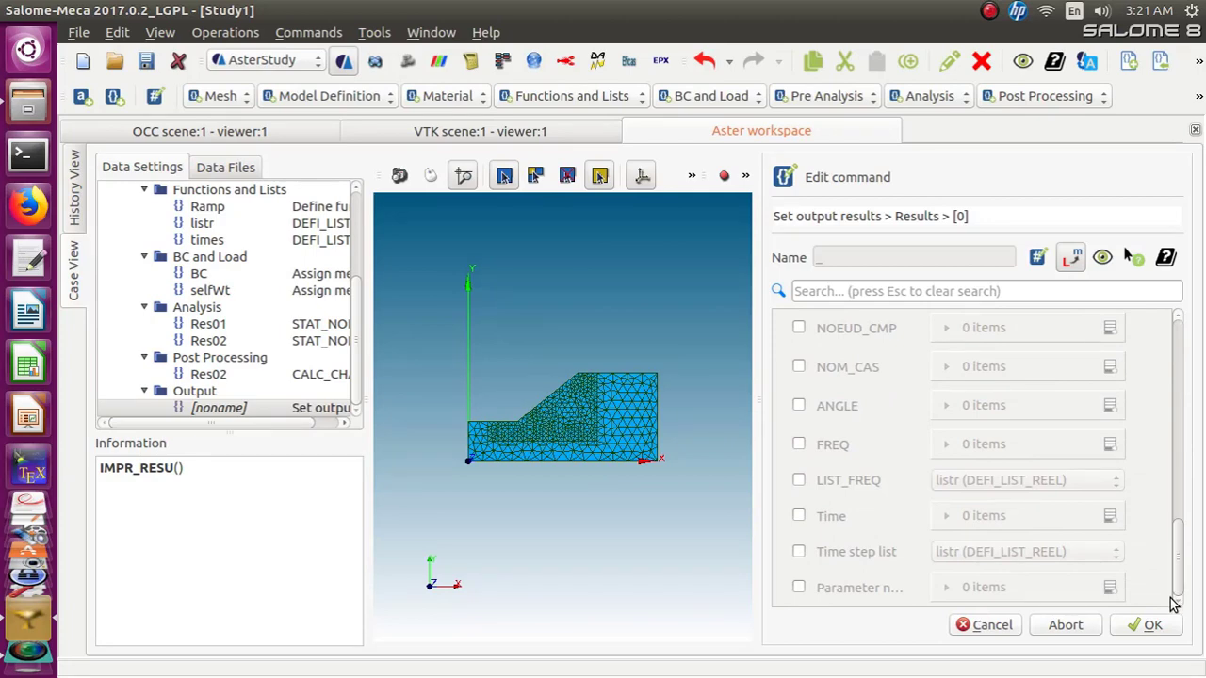
left_click(1141, 633)
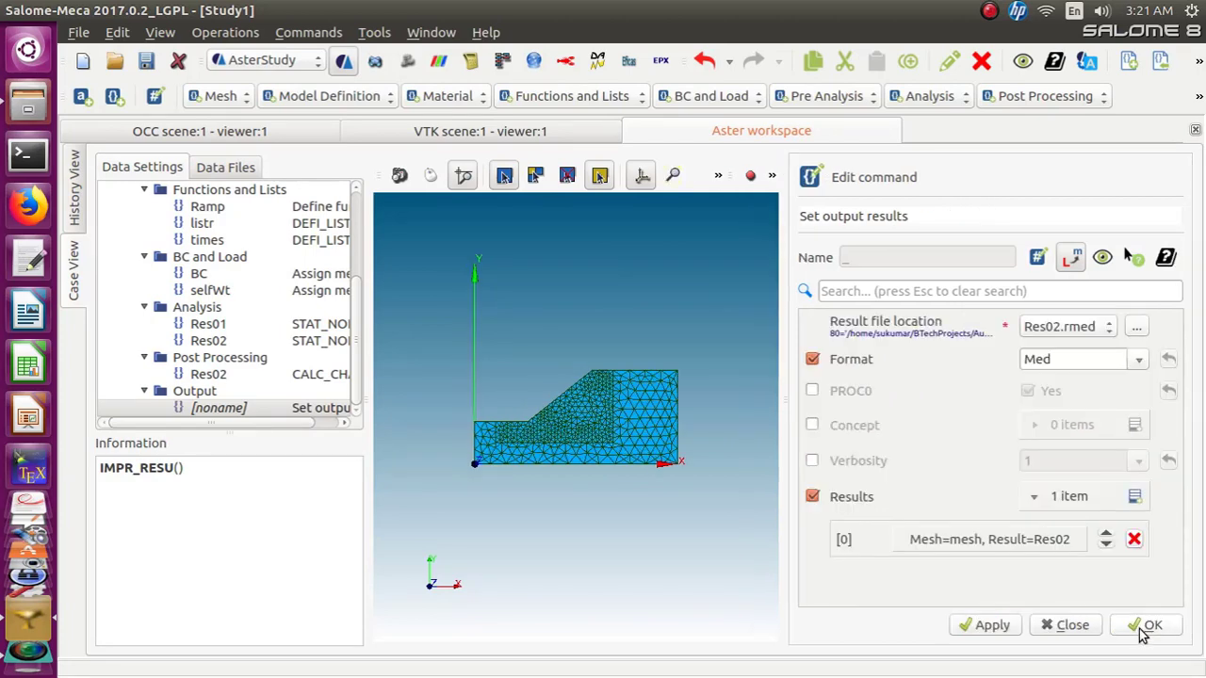
left_click(1139, 635)
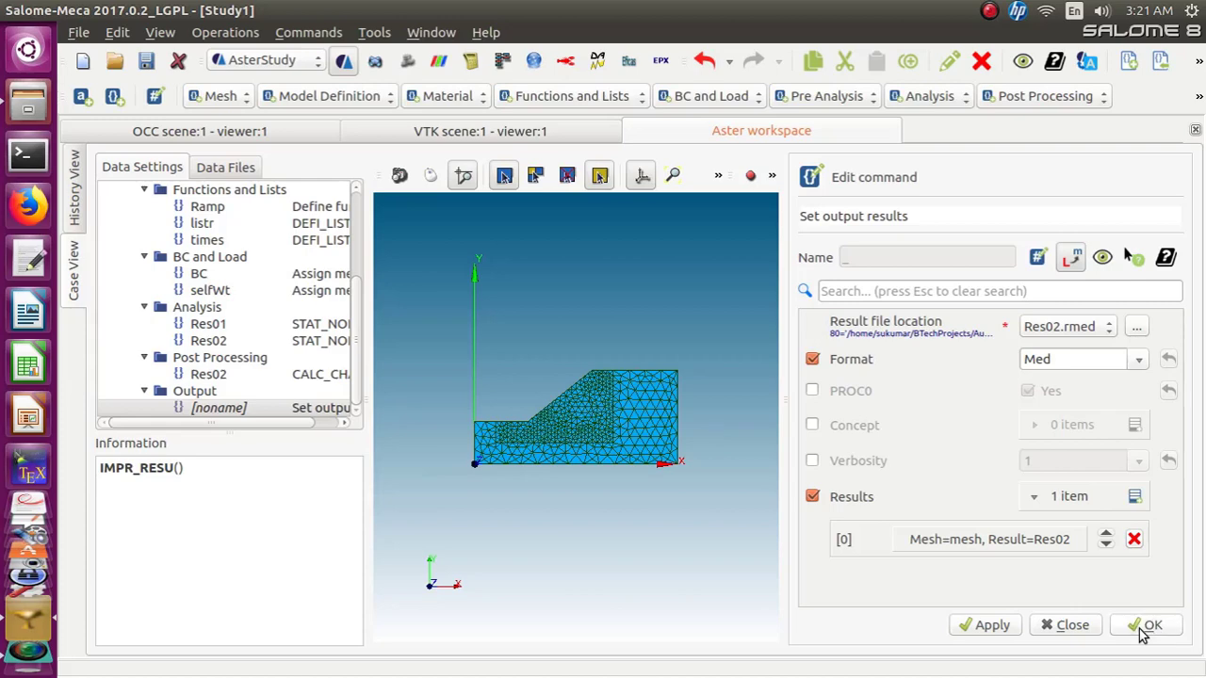
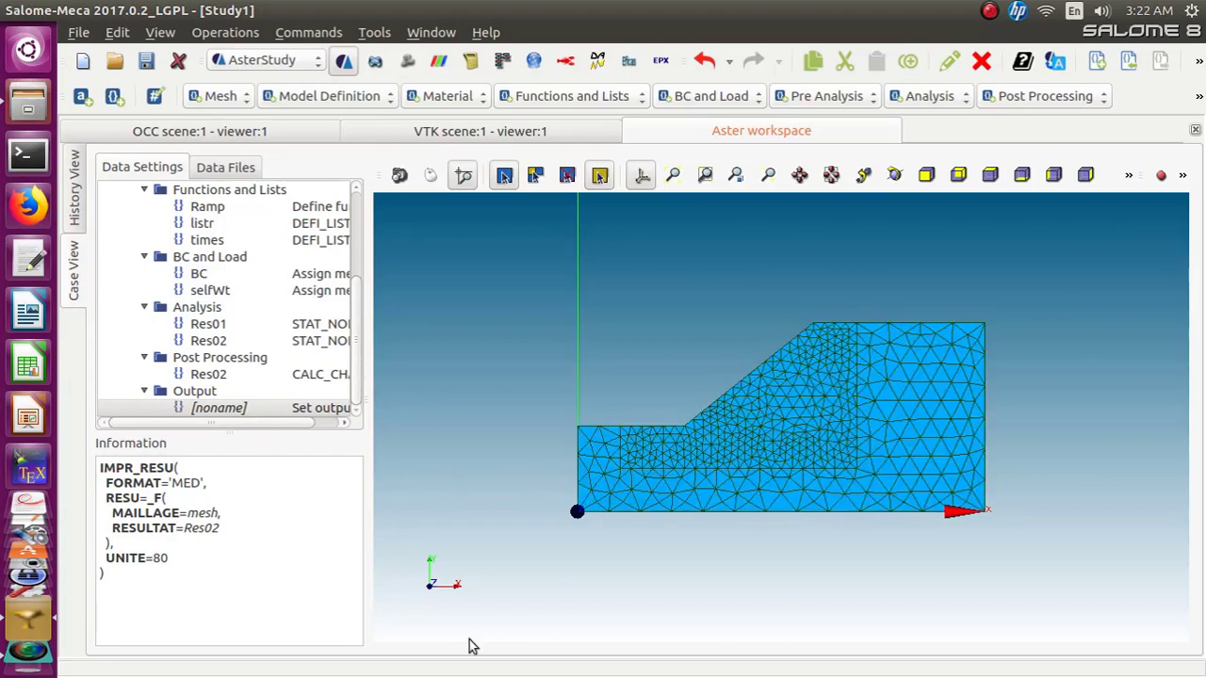
Add another Set output results command in the Output category of the case
left_click(353, 409)
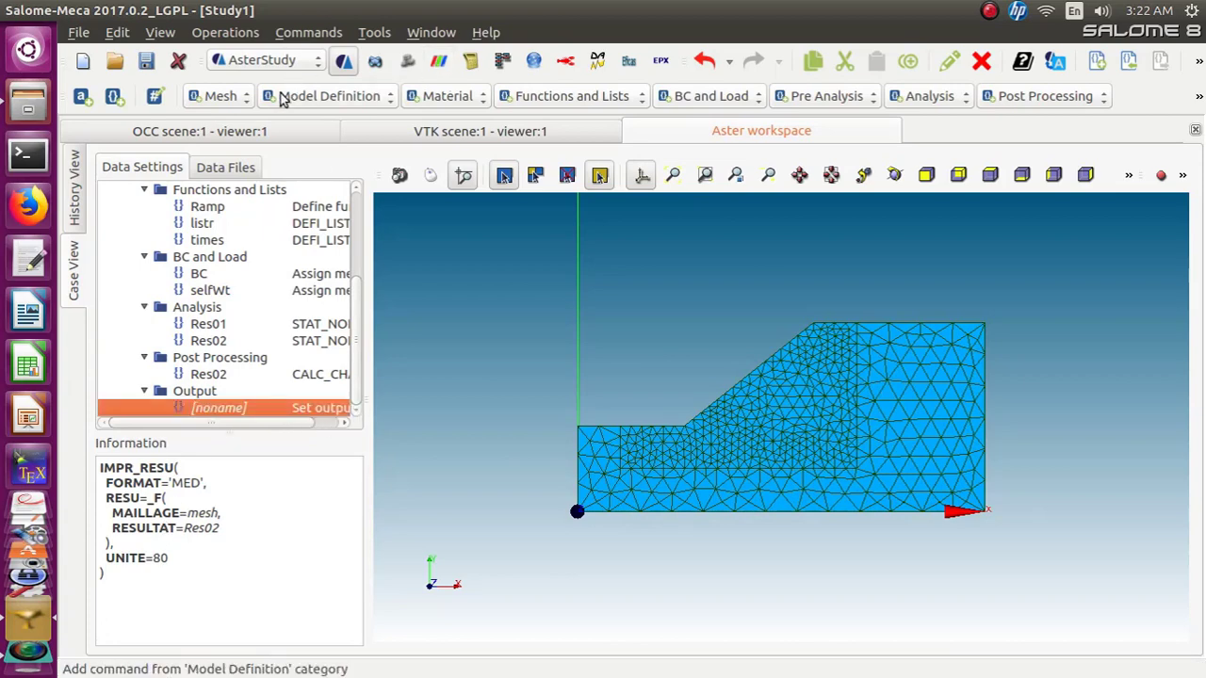
left_click(308, 32)
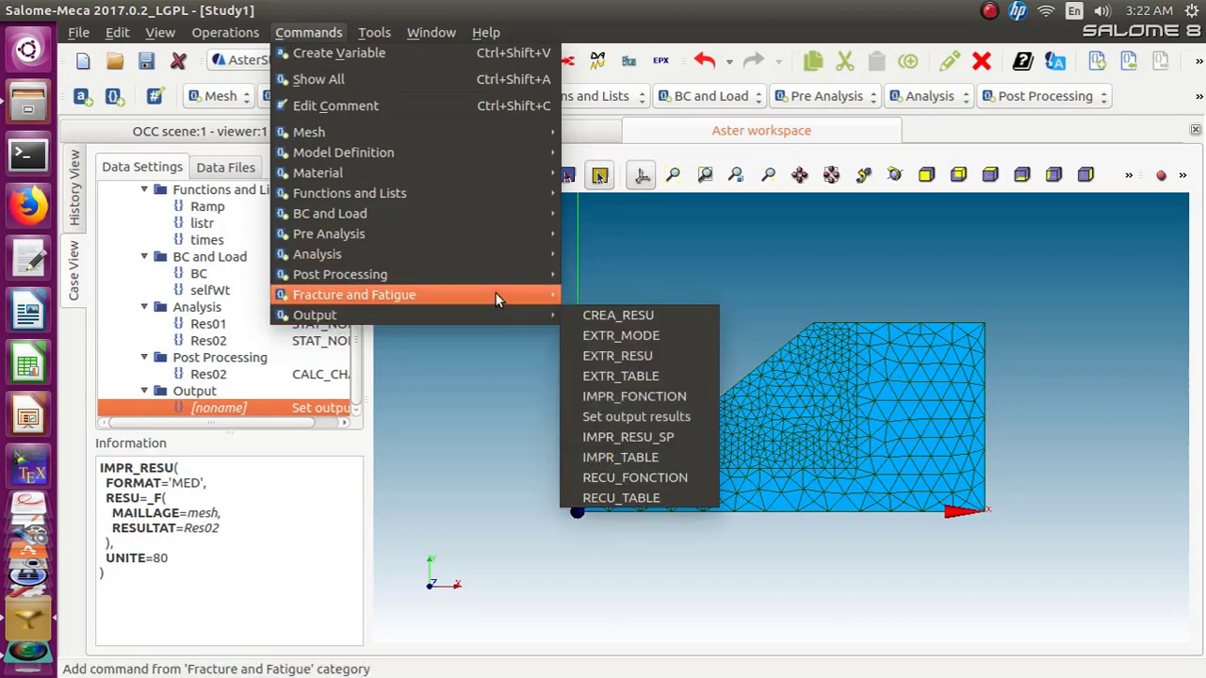
mouse_move(530, 316)
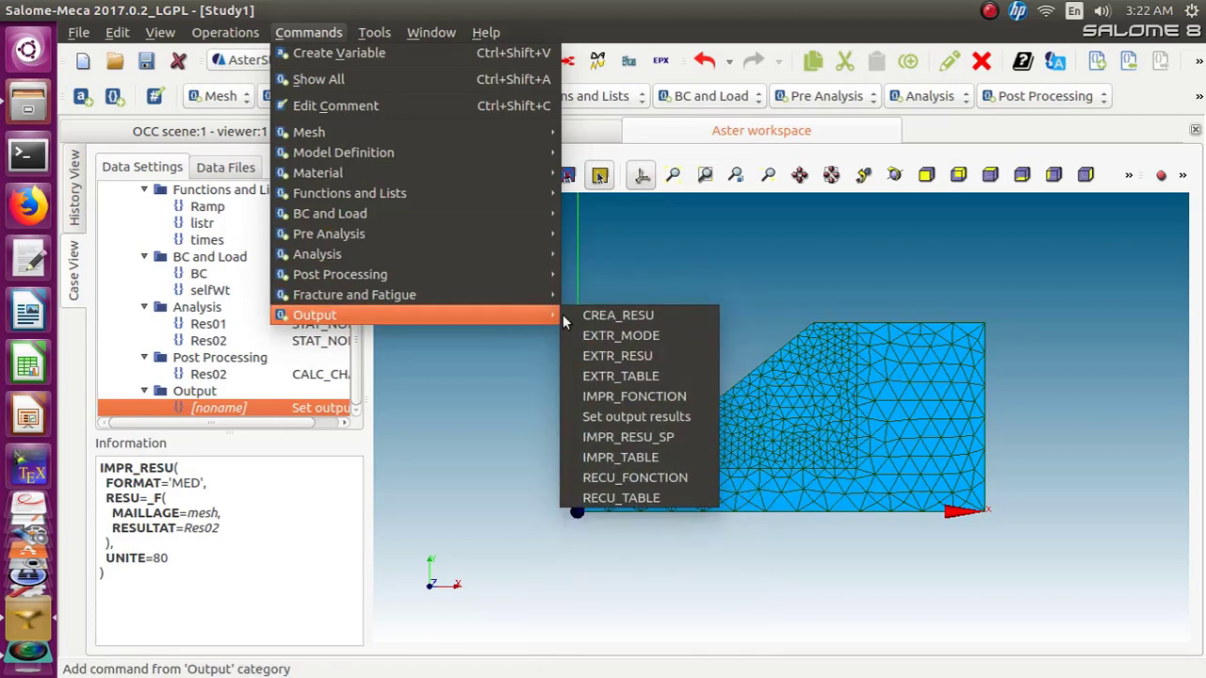
left_click(614, 415)
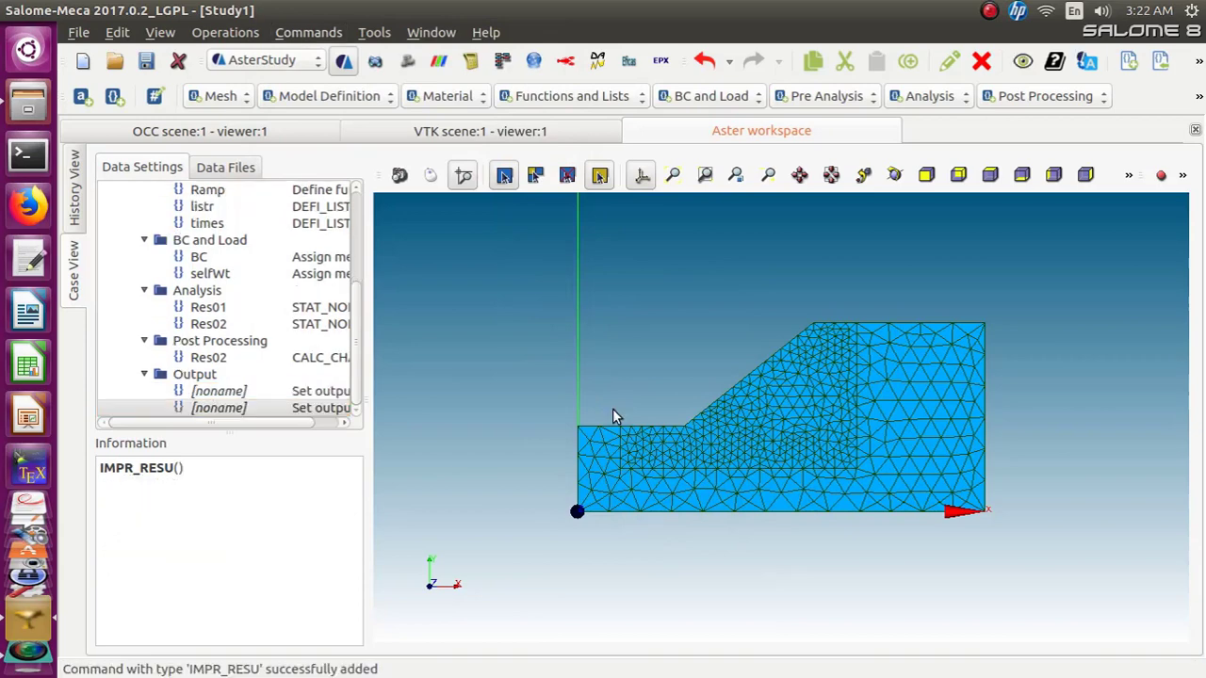
Set the output format to Result and the result file location to a new file Res02.out
left_click(811, 358)
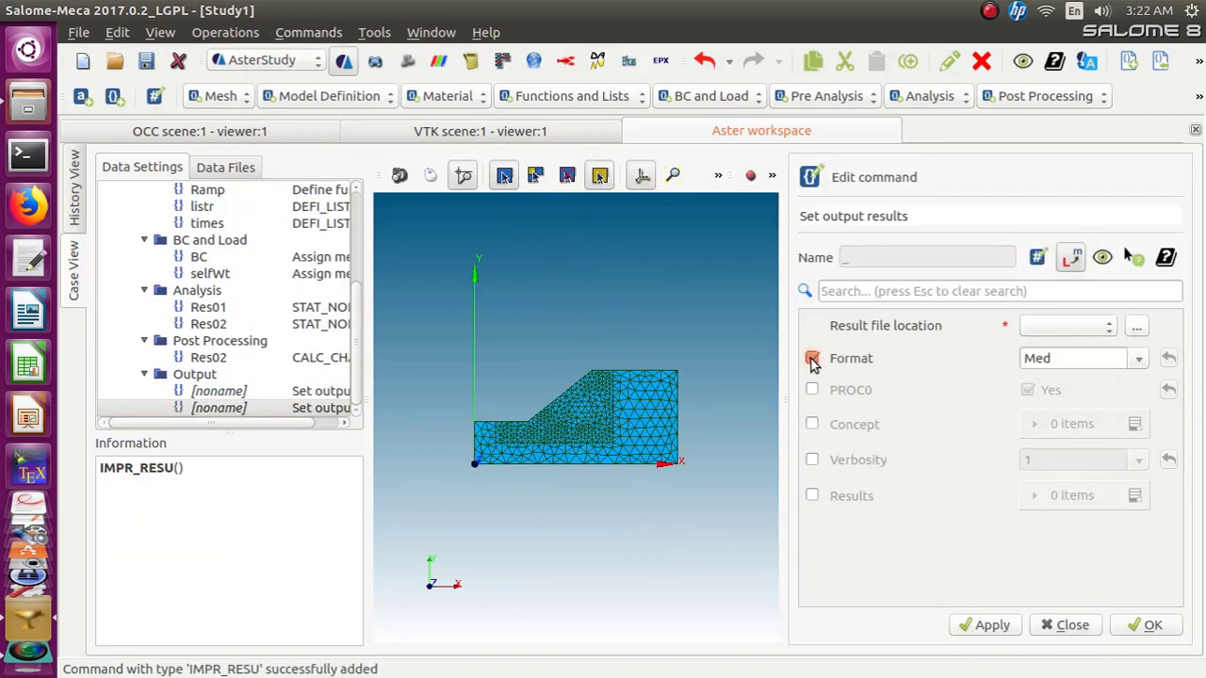
left_click(1140, 362)
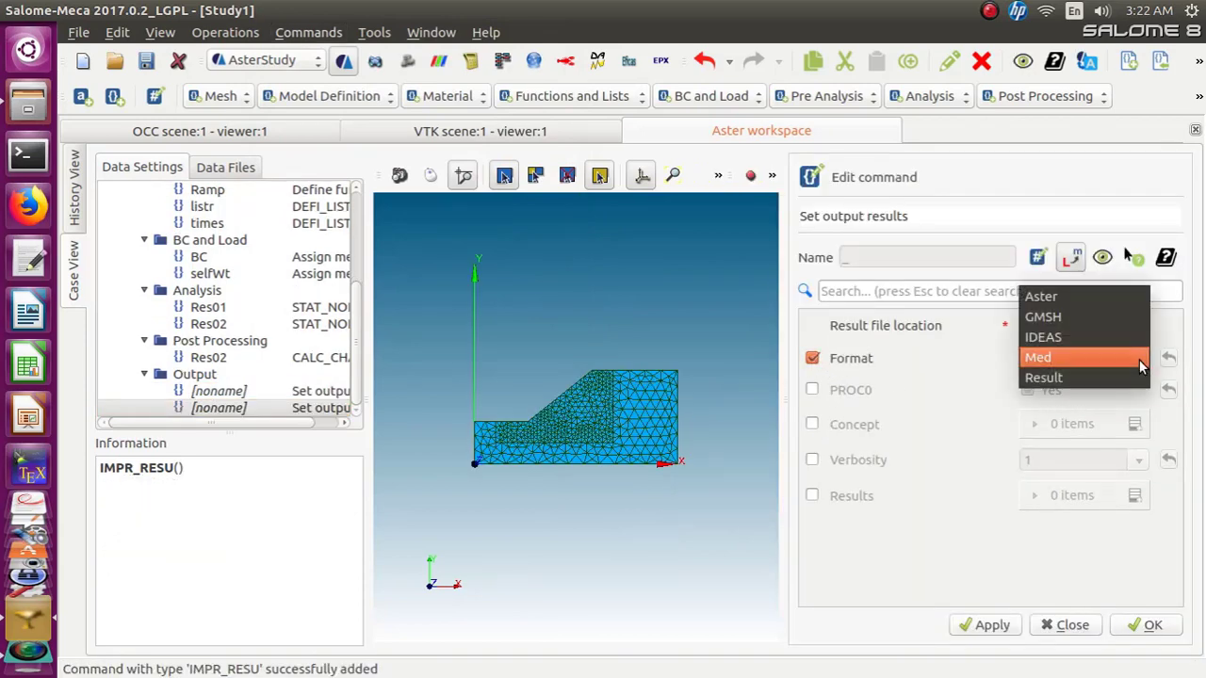
left_click(1128, 377)
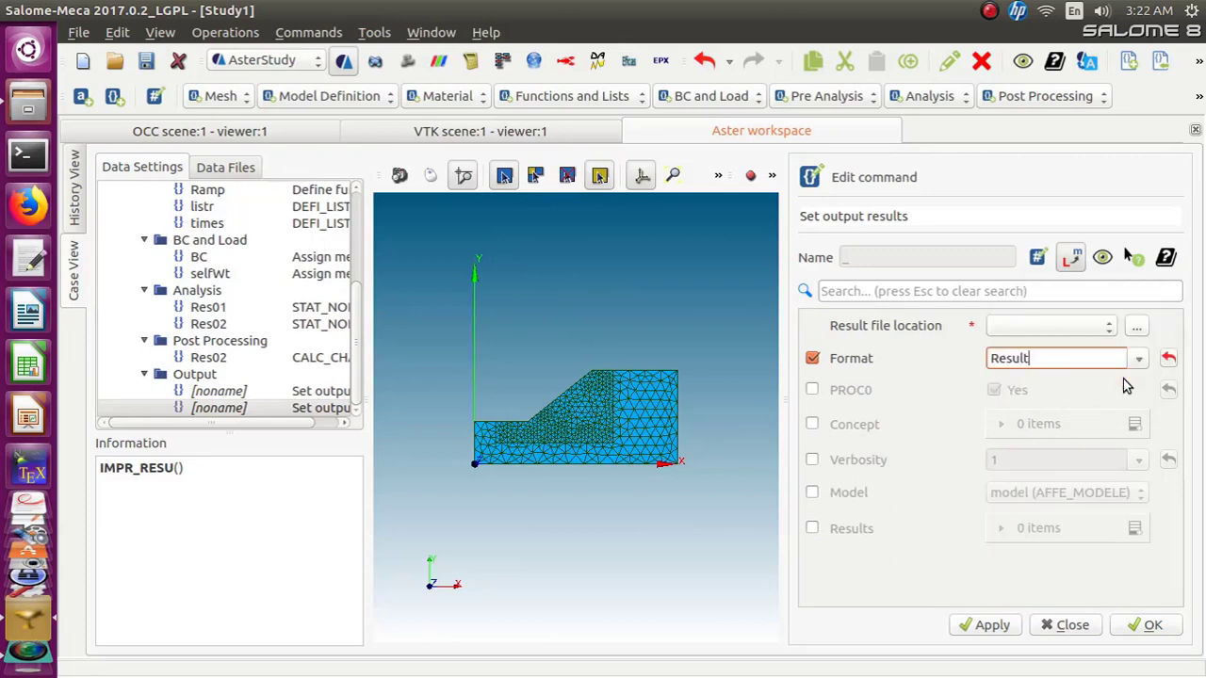
left_click(1135, 326)
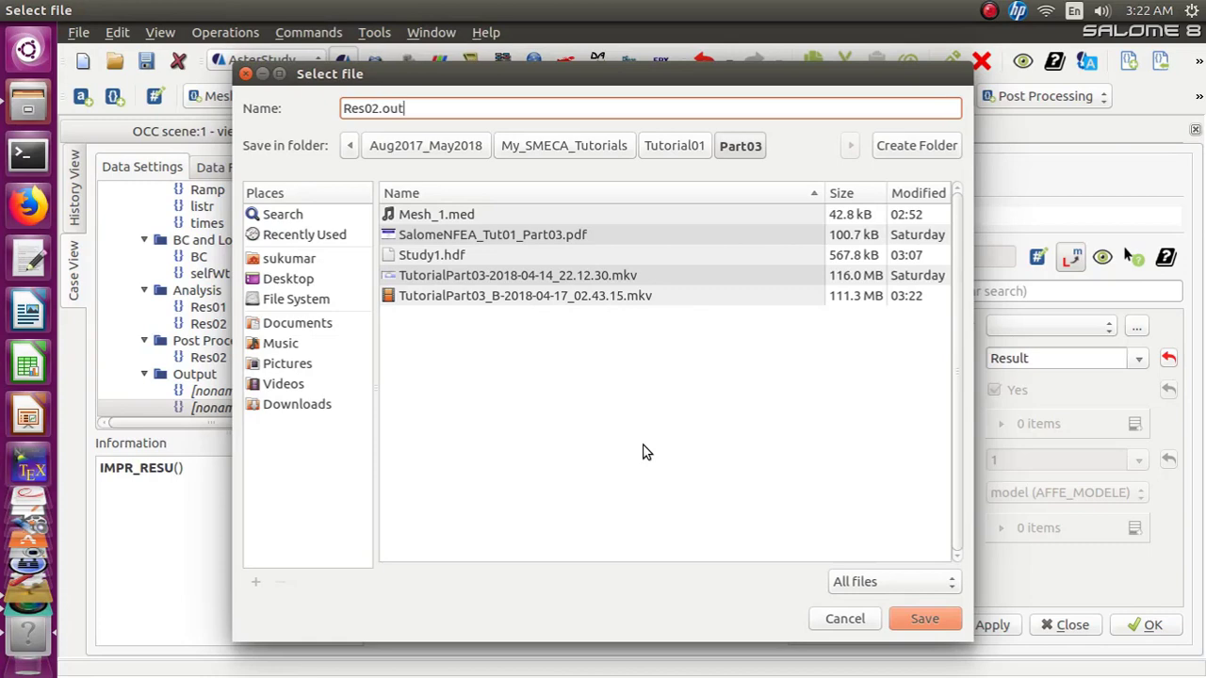
left_click(923, 625)
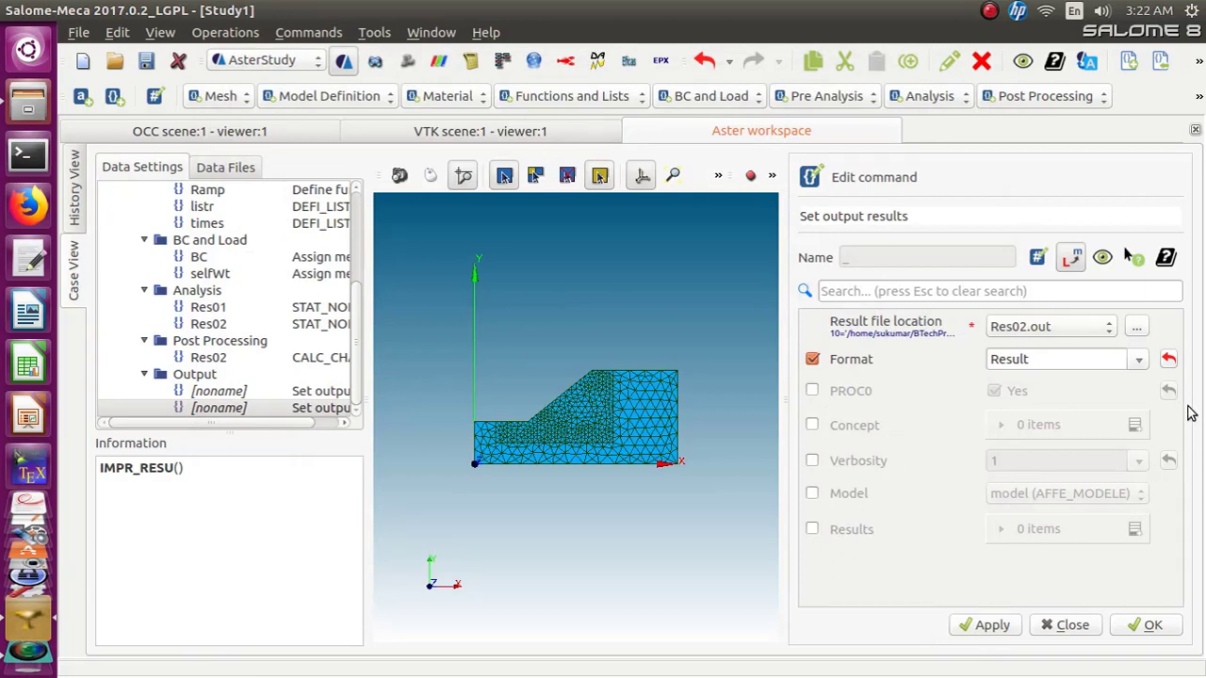
Add a Results entry using the mesh and the Res02 STAT_NON_LINE result
left_click(811, 530)
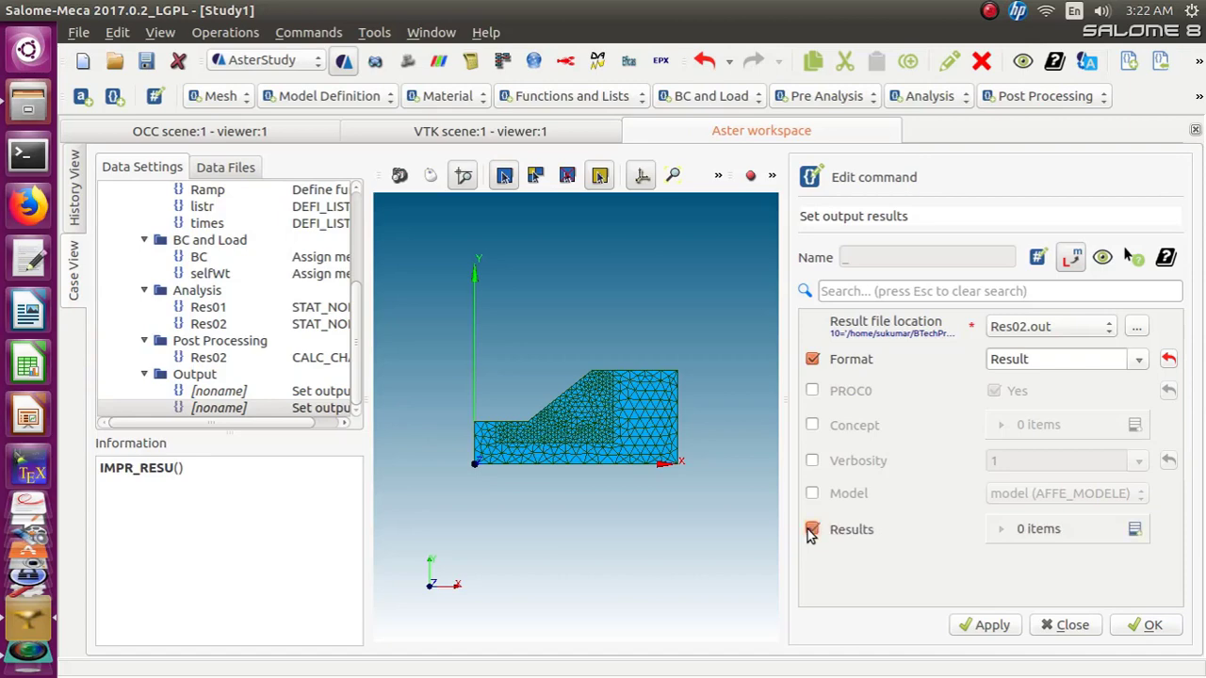
left_click(1135, 531)
left_click(1054, 578)
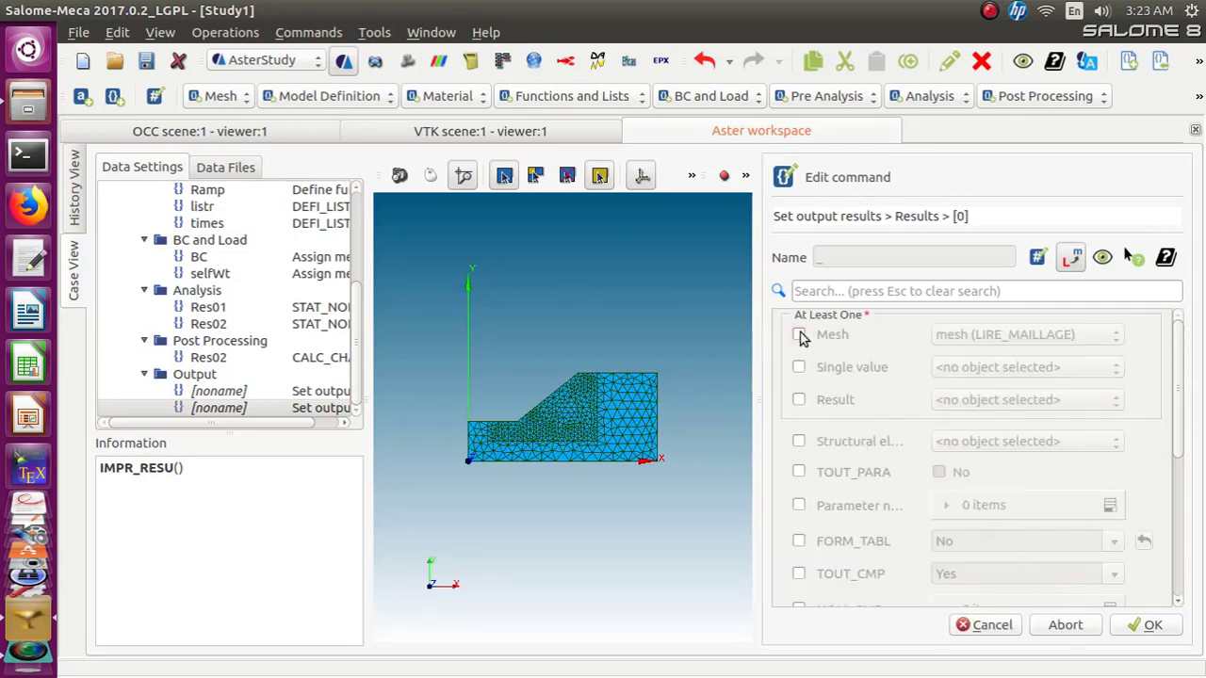
left_click(799, 335)
left_click(799, 401)
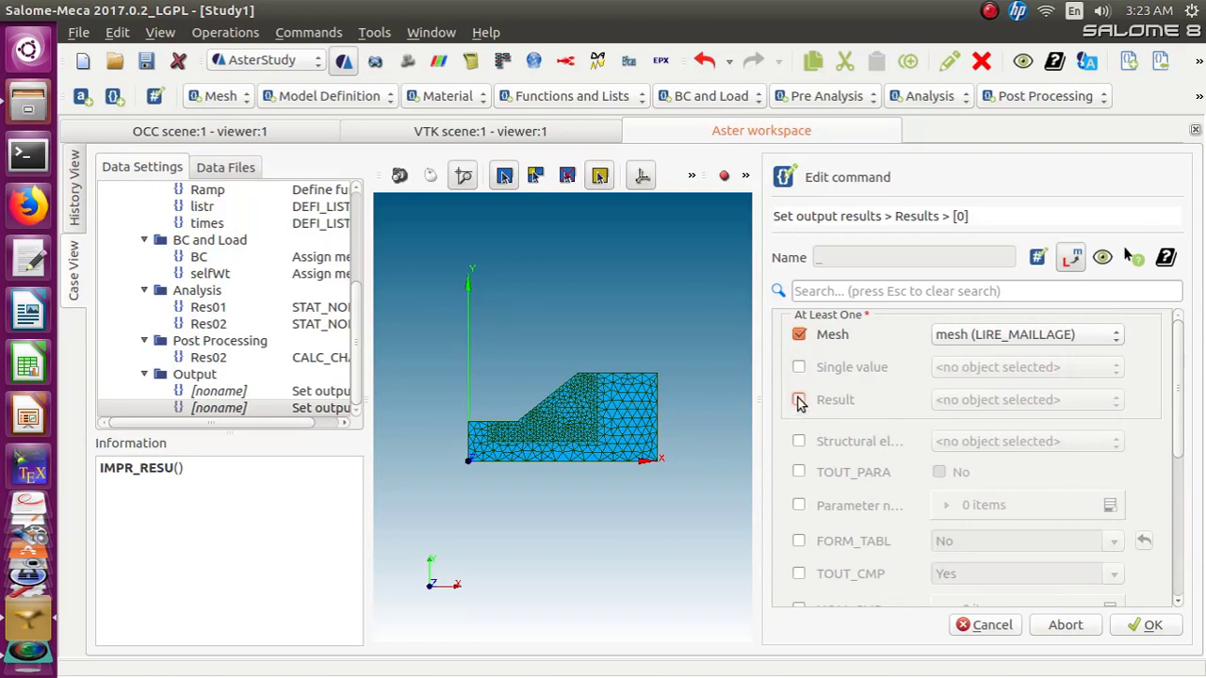
left_click(1115, 404)
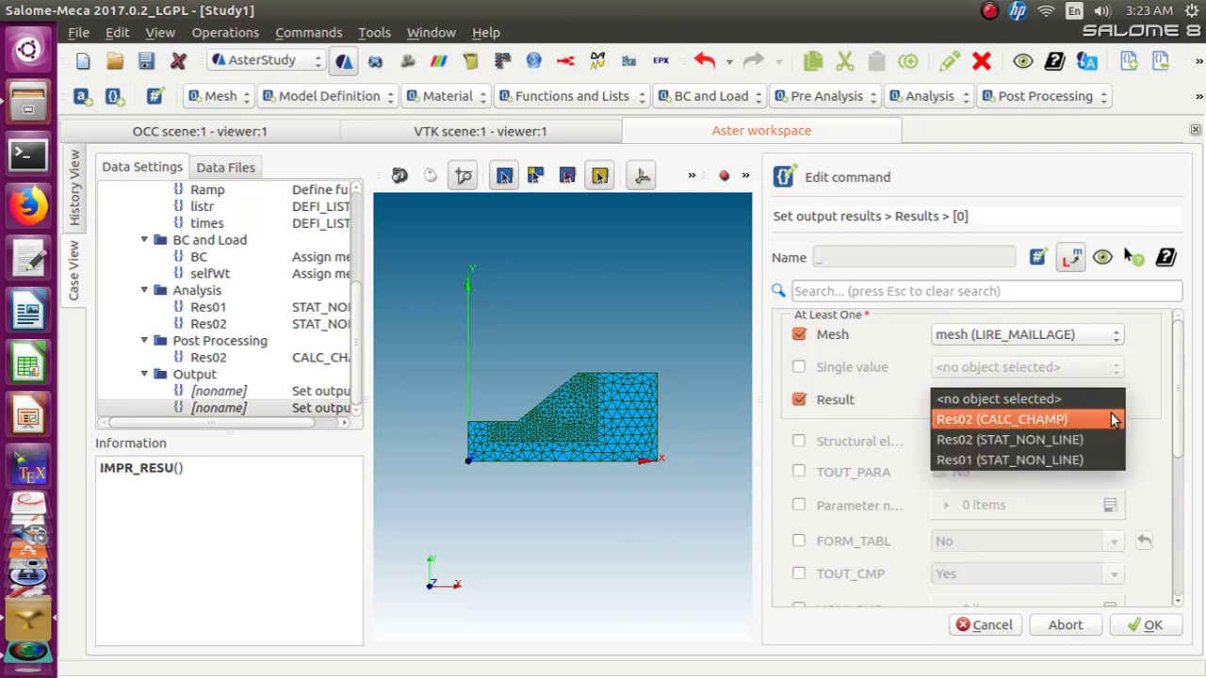
left_click(1107, 441)
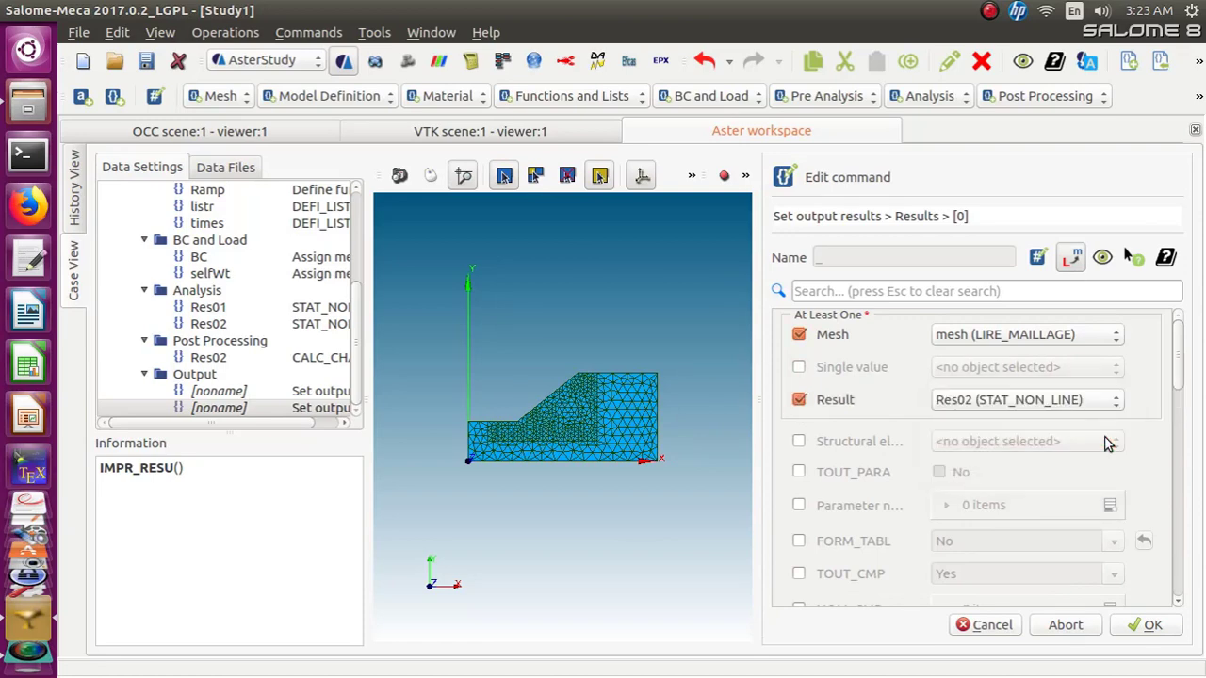
Enable Group of node in the Results entry and enter TOE_POINT as the manual selection
scroll(1175, 394, "down", 2)
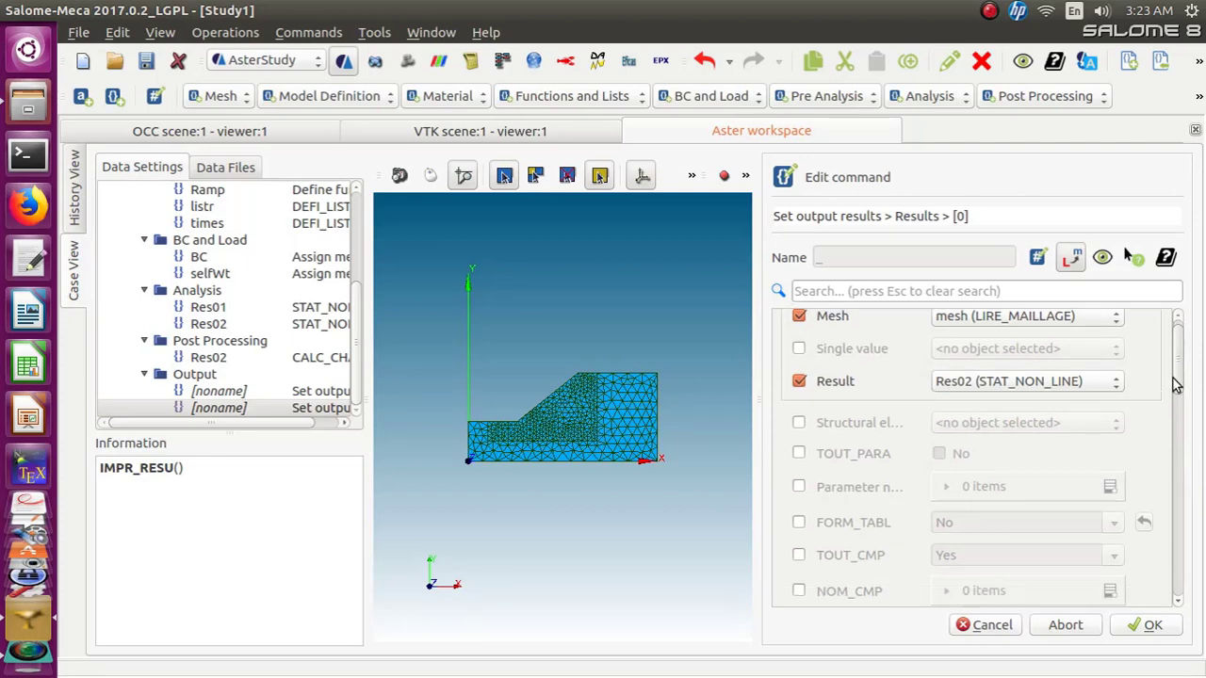
scroll(1175, 395, "down", 1)
left_click_drag(1172, 391, 1176, 358)
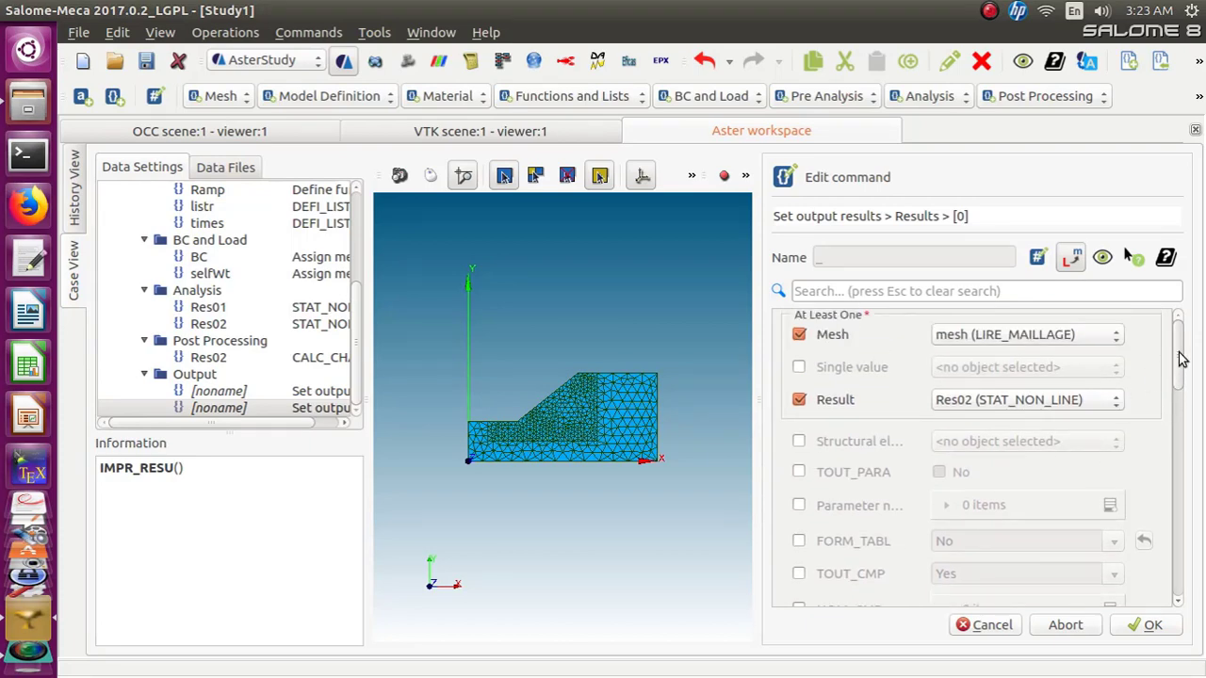
left_click_drag(1180, 353, 1179, 345)
scroll(911, 531, "down", 6)
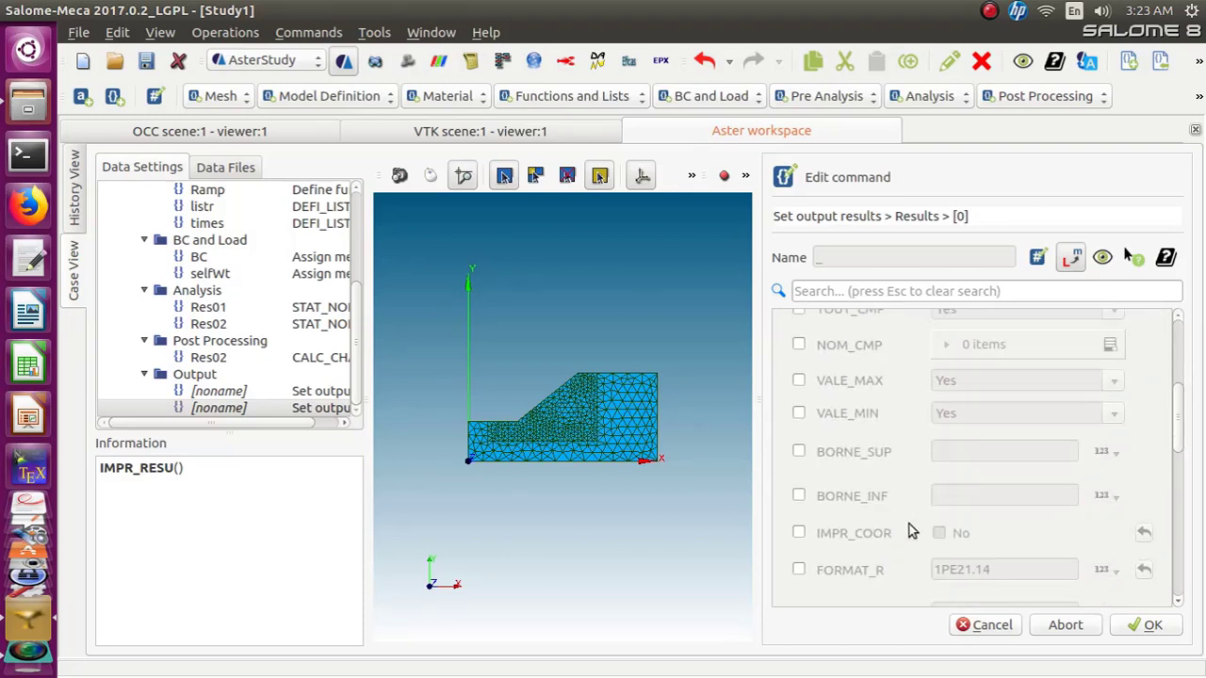
scroll(911, 531, "down", 2)
scroll(911, 531, "down", 1)
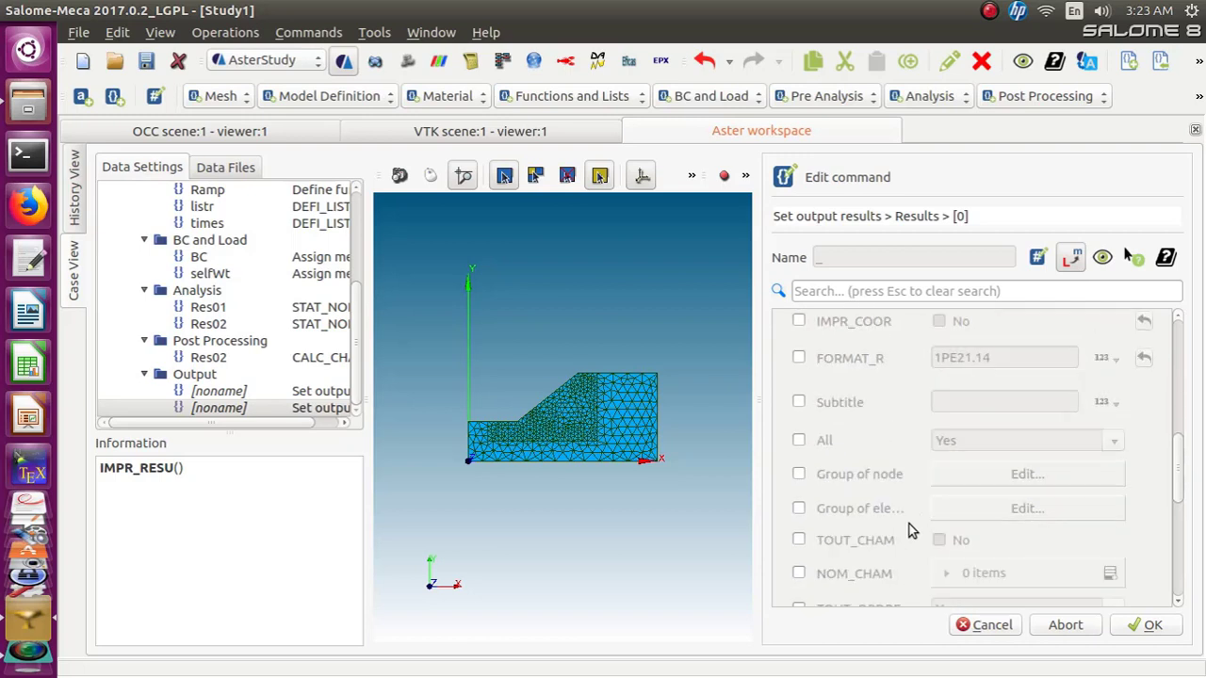
left_click(799, 474)
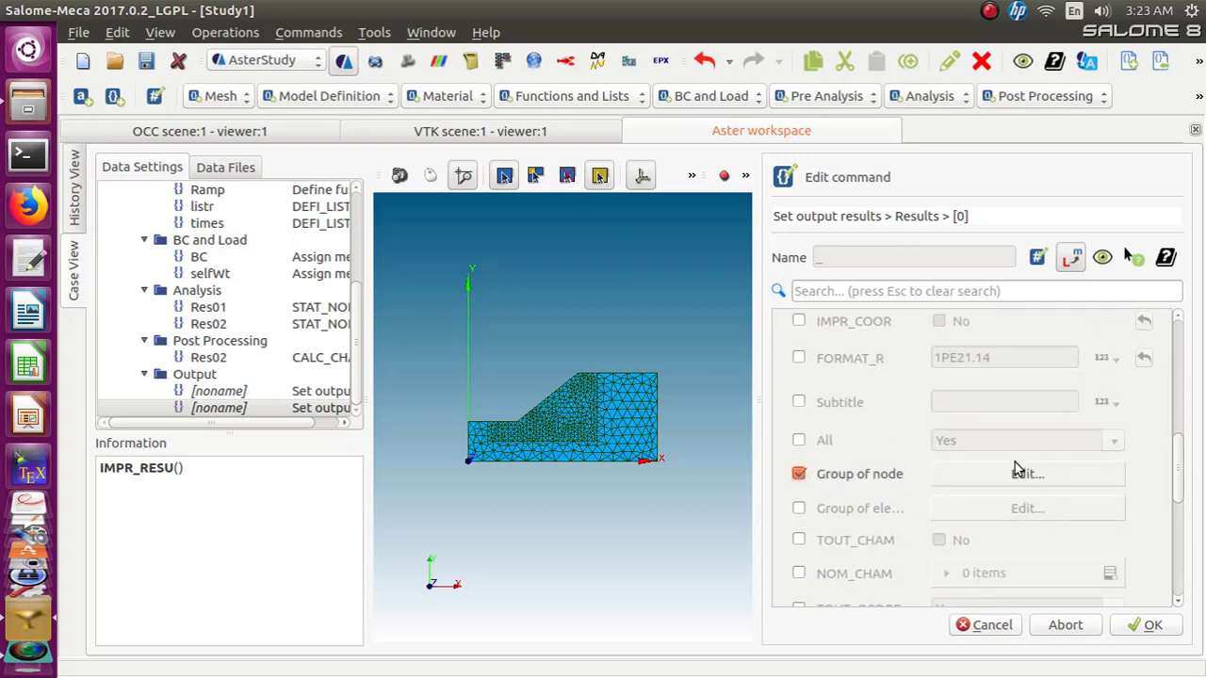
left_click(1042, 473)
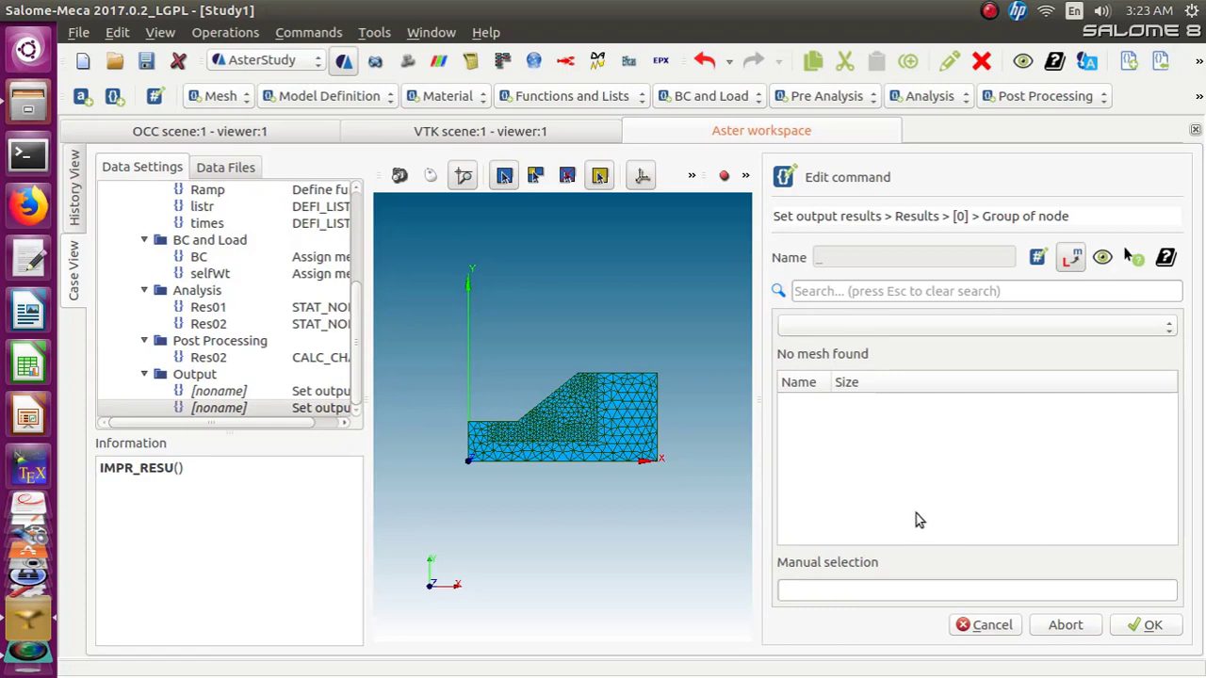
left_click(824, 588)
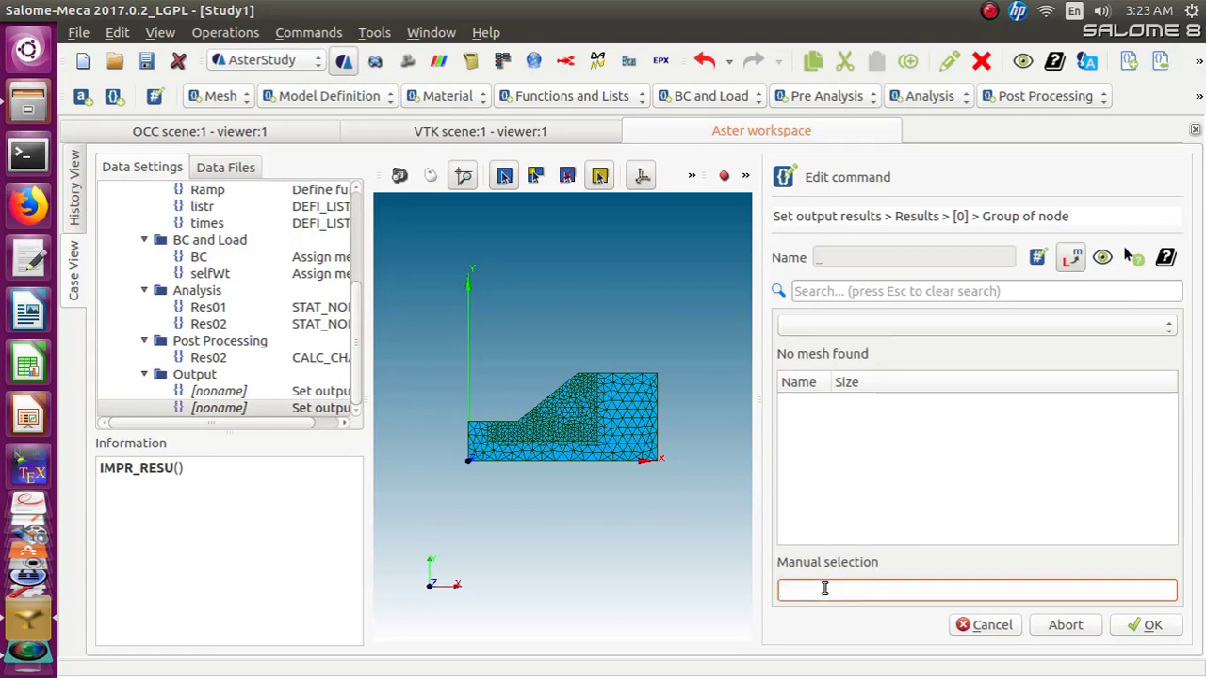
type("TOE_POINT")
left_click(1126, 628)
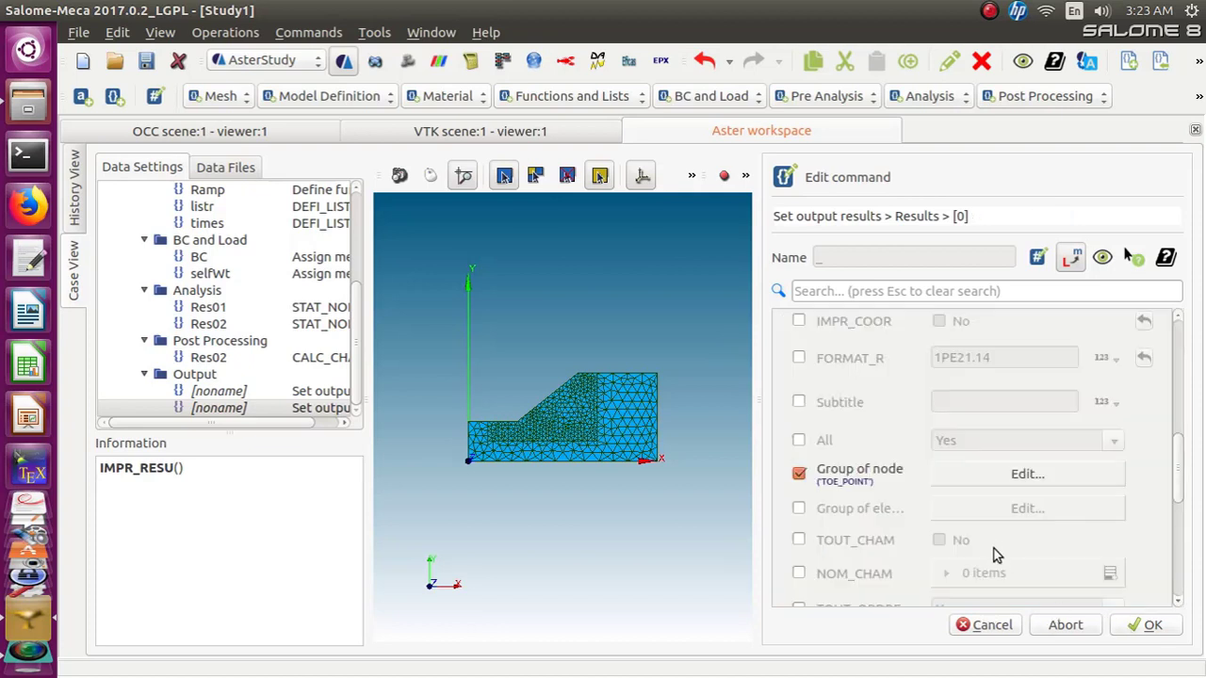
Extend the node group selection to TOE_POINT, TOP_POINT
left_click(1017, 479)
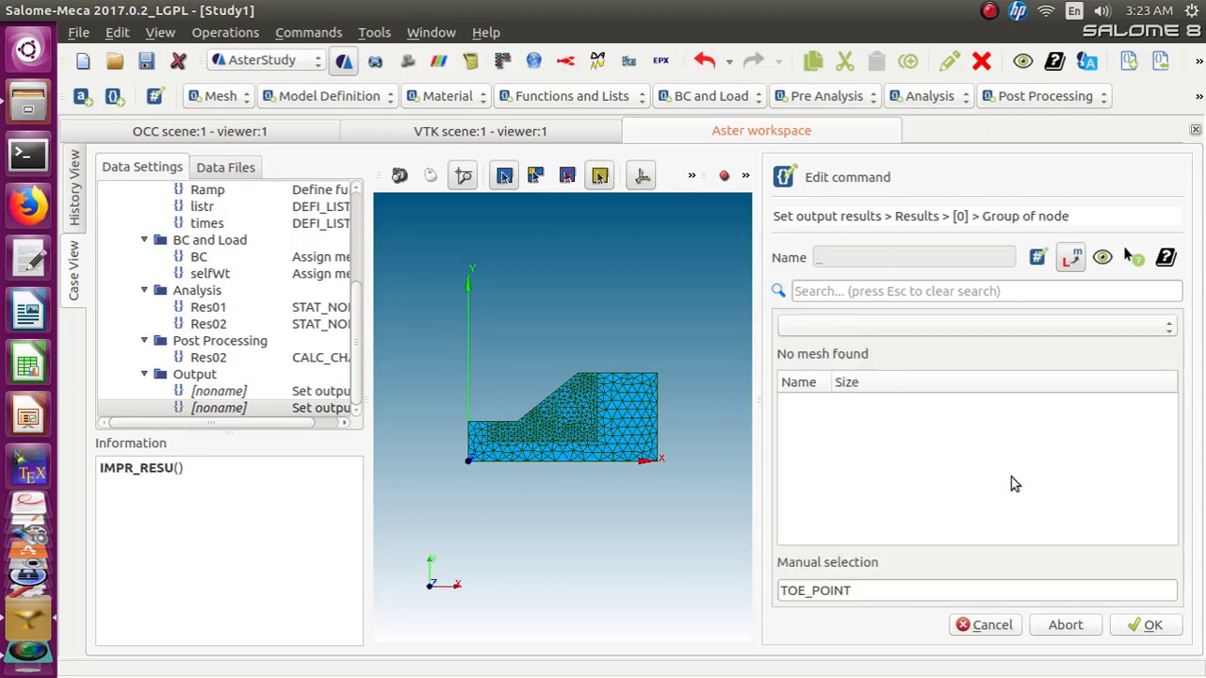
left_click(887, 589)
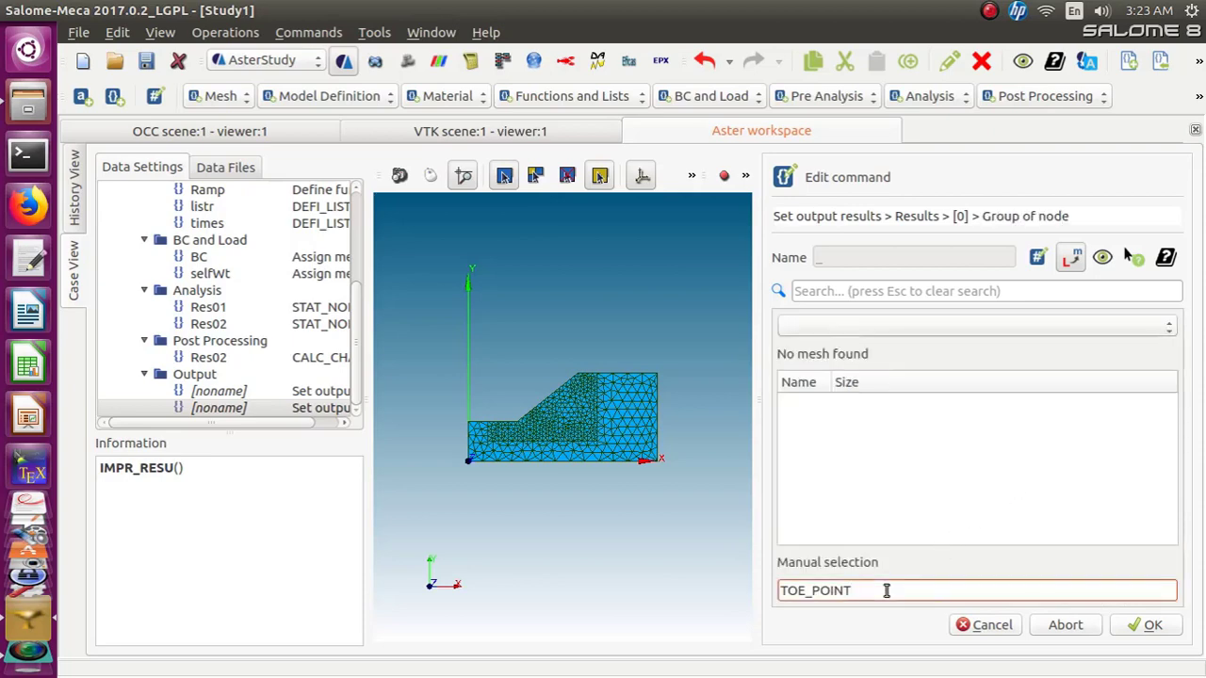
type(", TOP_POINT")
left_click(1130, 629)
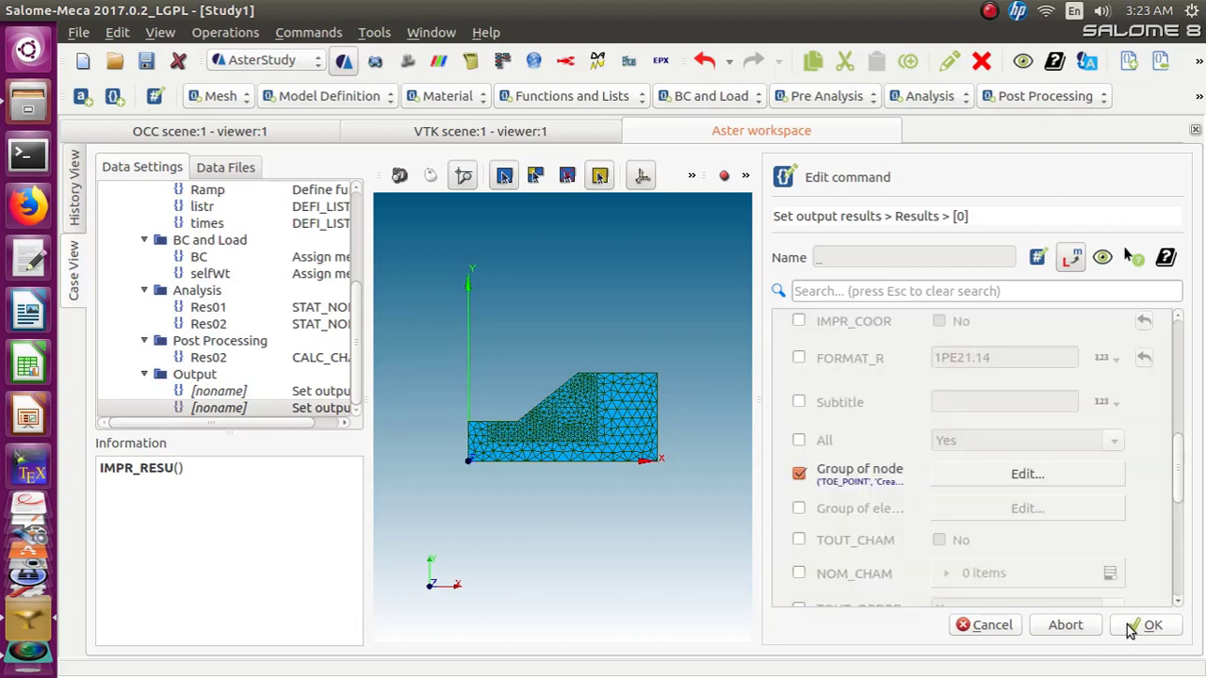
Enable FORMAT_R with 1PE21.14 and reopen the node group selection to review it
left_click(800, 360)
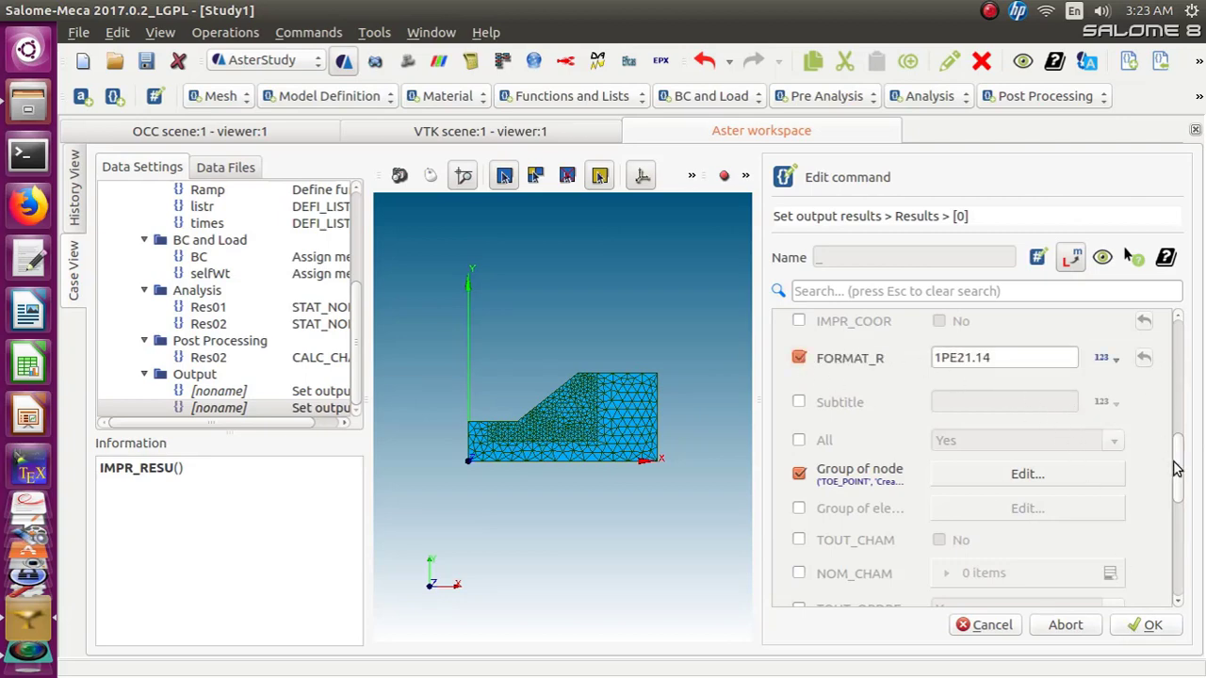
left_click_drag(1182, 467, 1184, 500)
left_click(1025, 334)
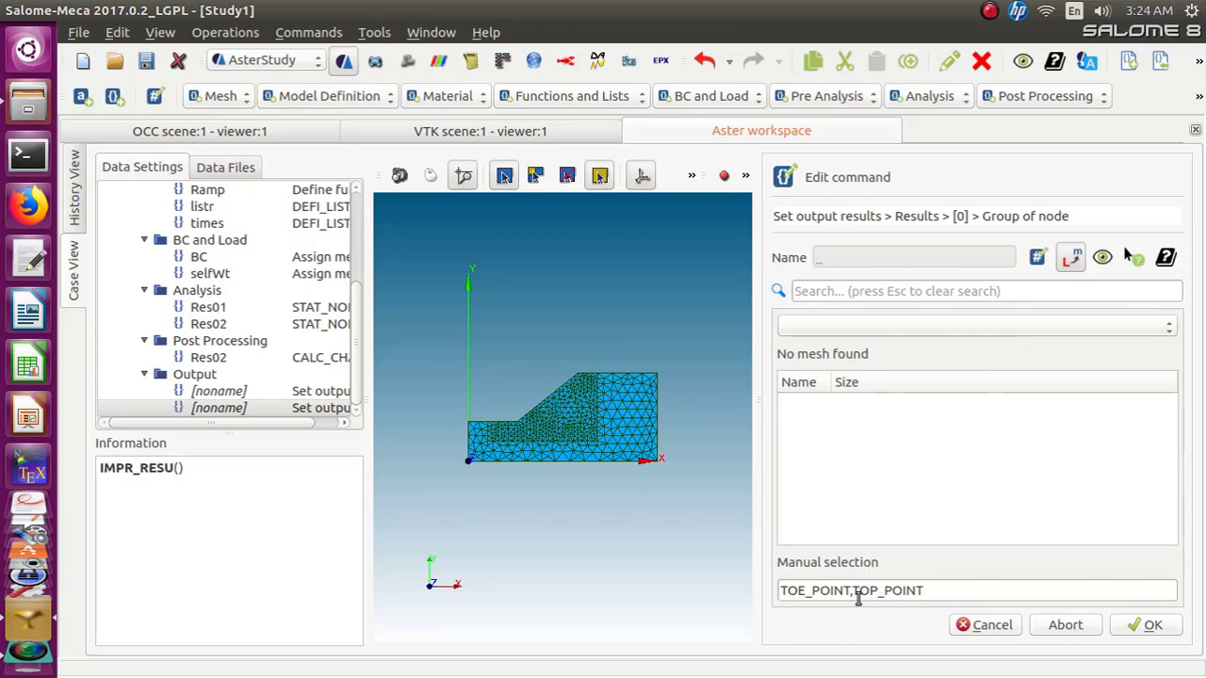
left_click(855, 589)
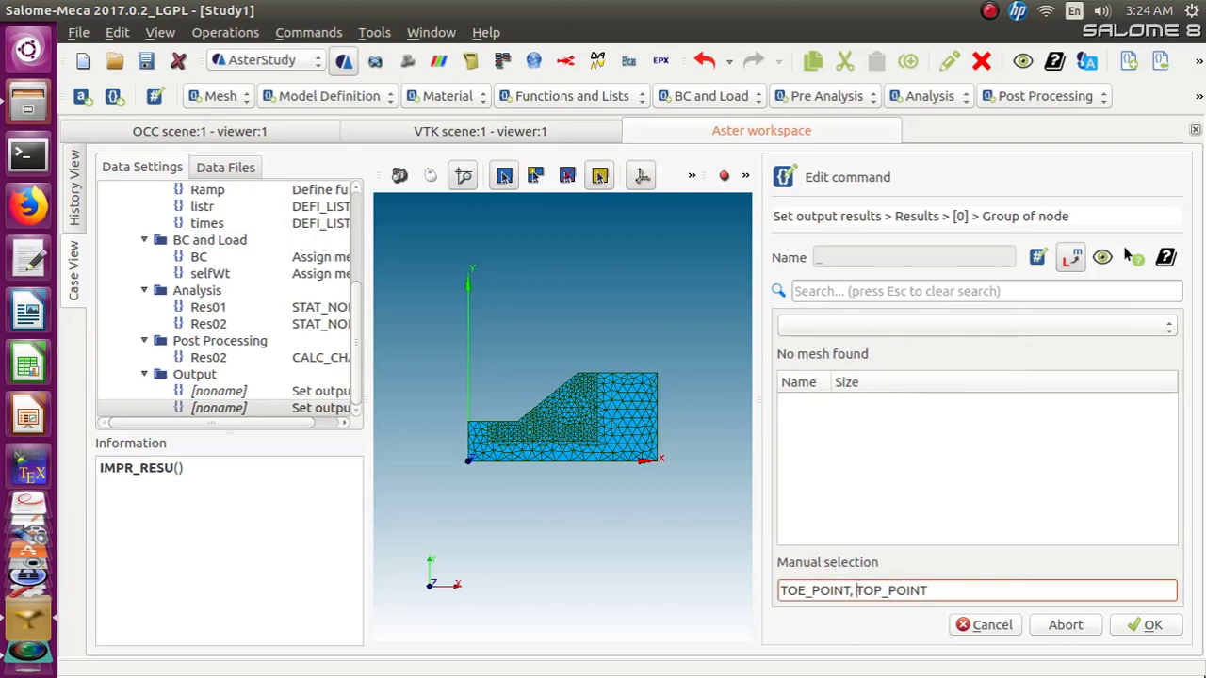
left_click(1137, 630)
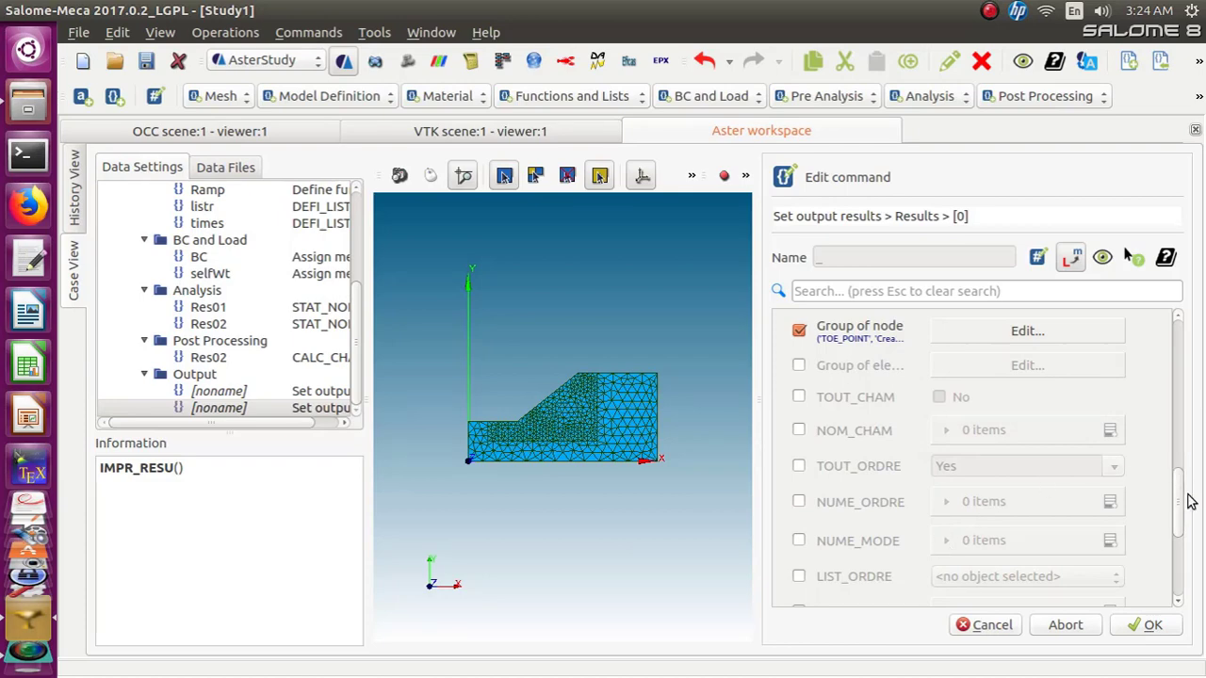
Enable the Time step list using listr and confirm the Results entry
left_click_drag(1179, 498, 1182, 582)
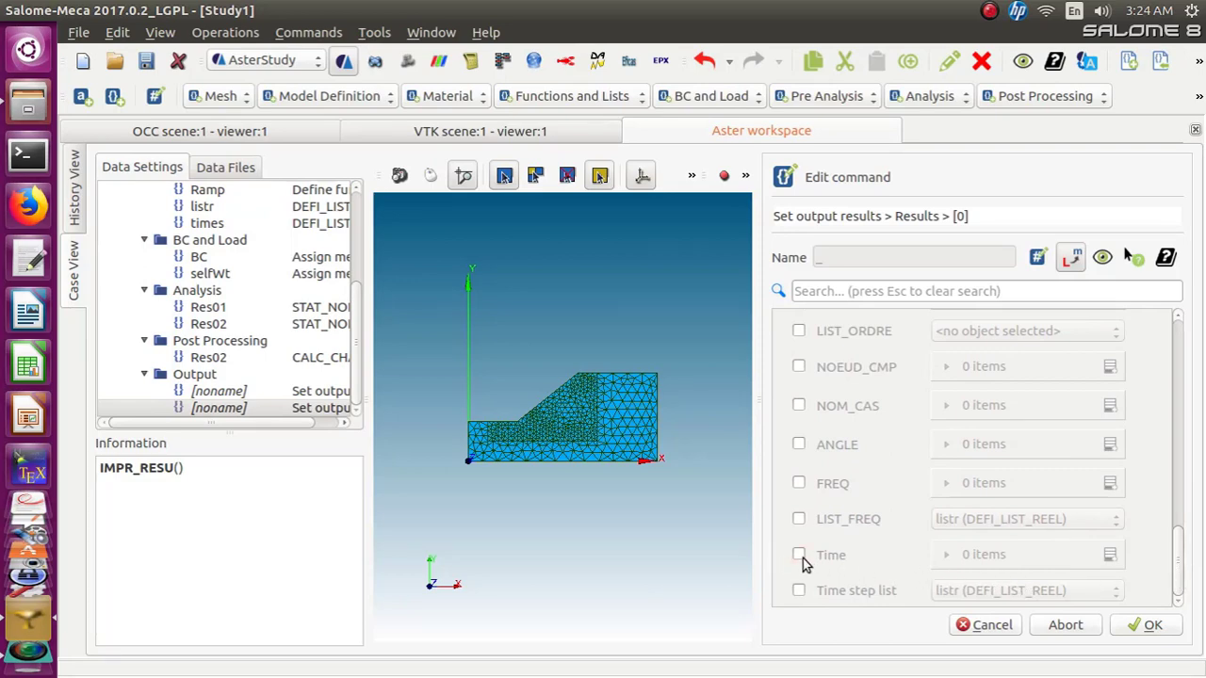
left_click(799, 591)
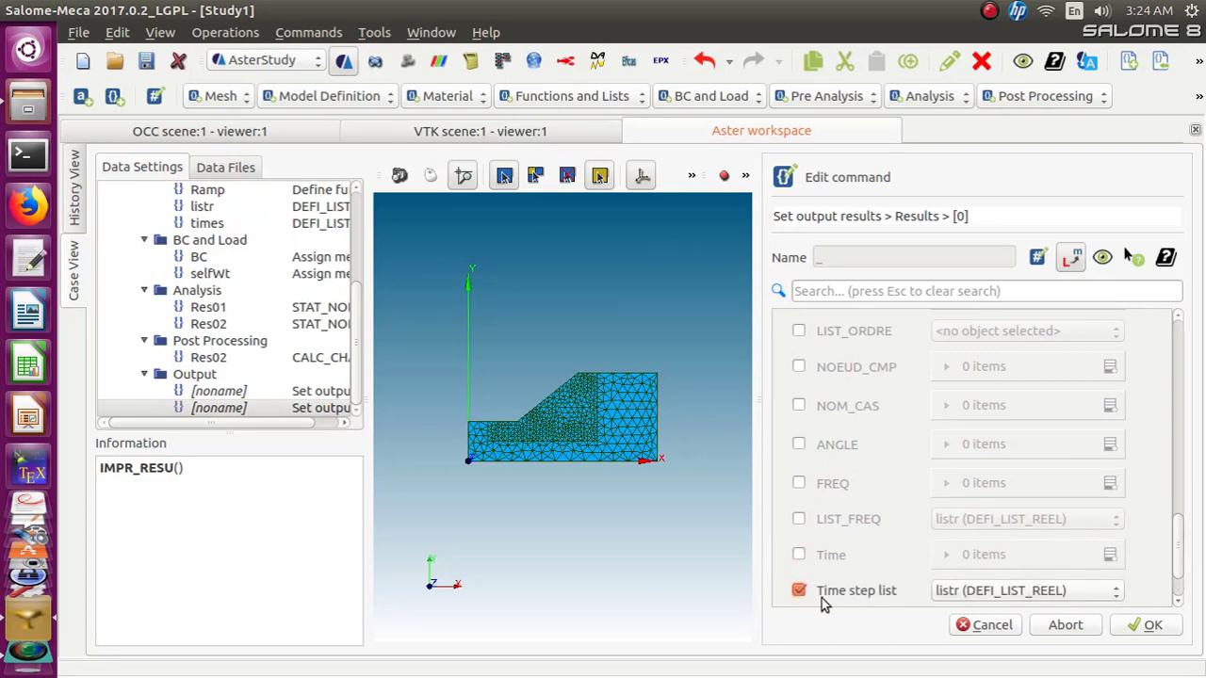
left_click(1097, 590)
left_click(1081, 589)
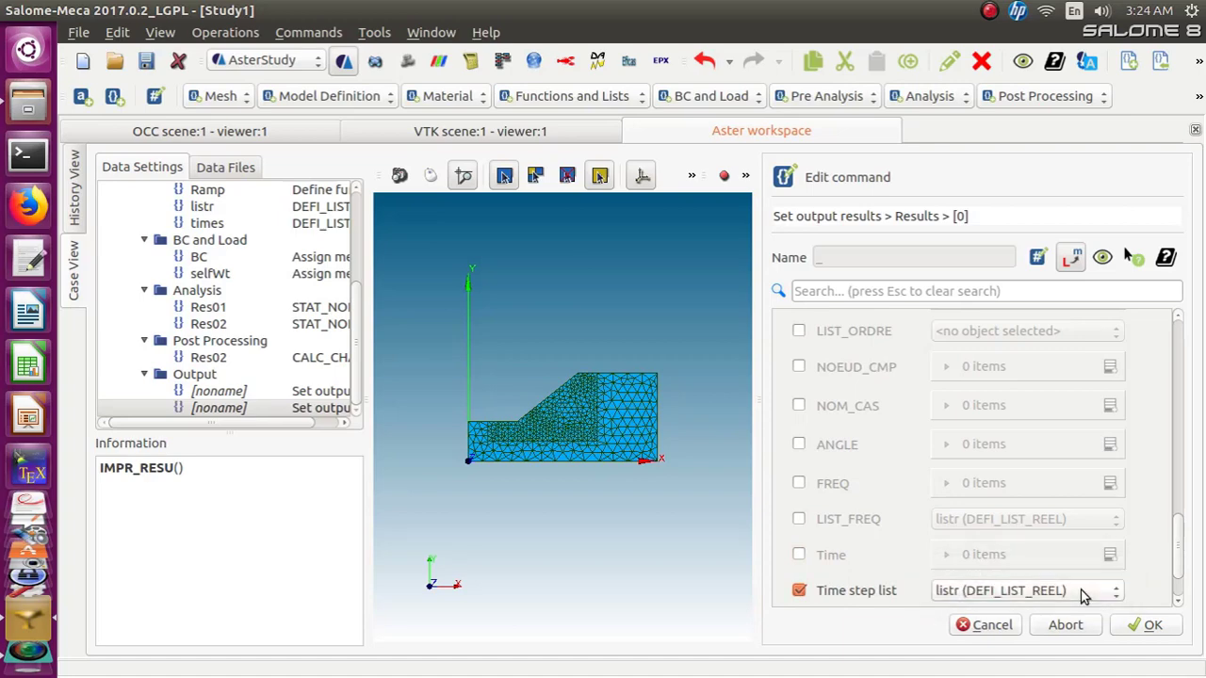
left_click(1135, 626)
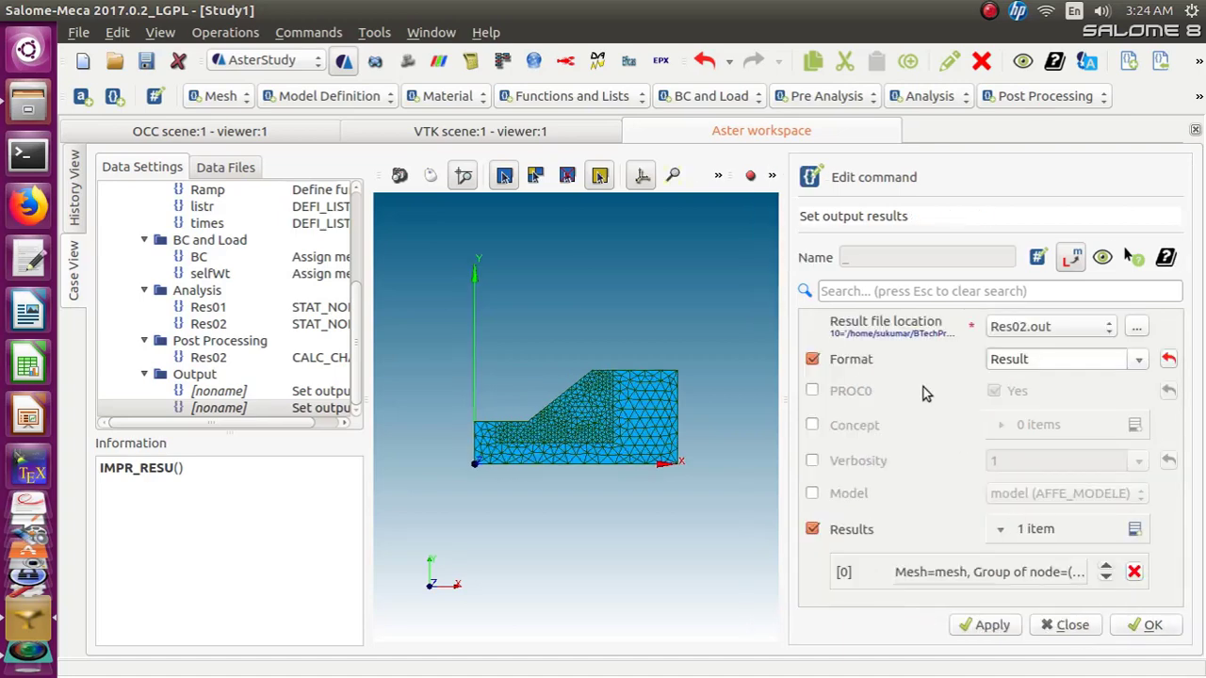
Enable the Model option with the model and confirm the output command
left_click(812, 494)
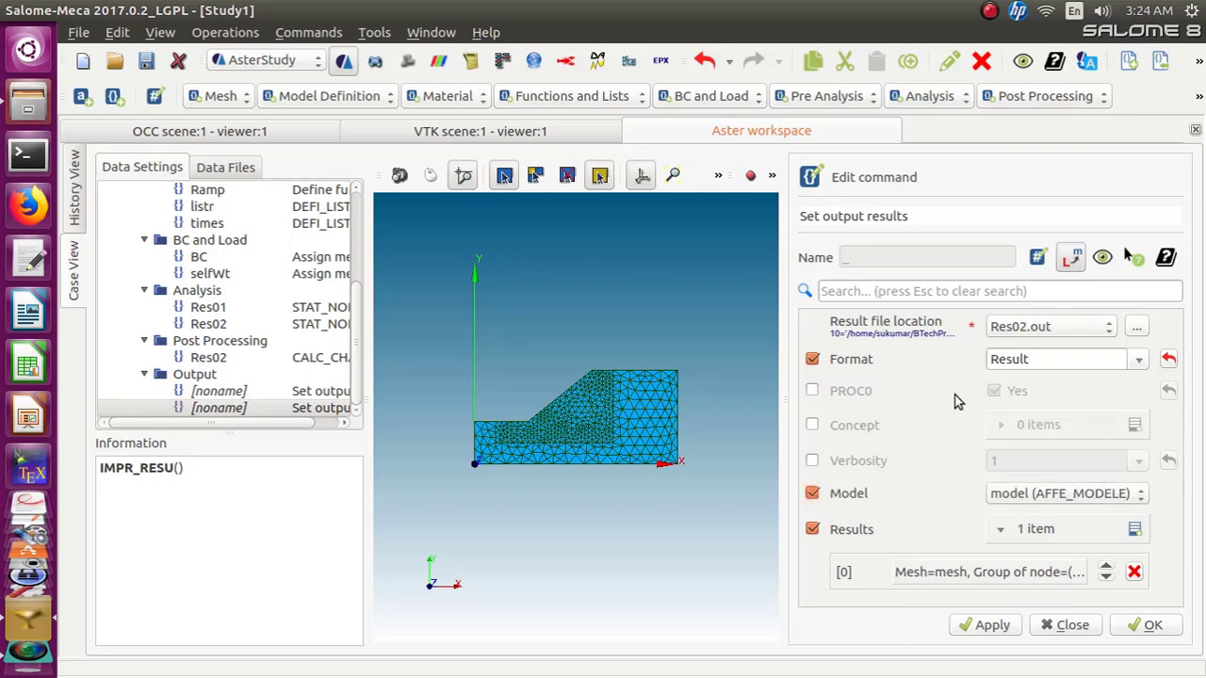
left_click(1129, 628)
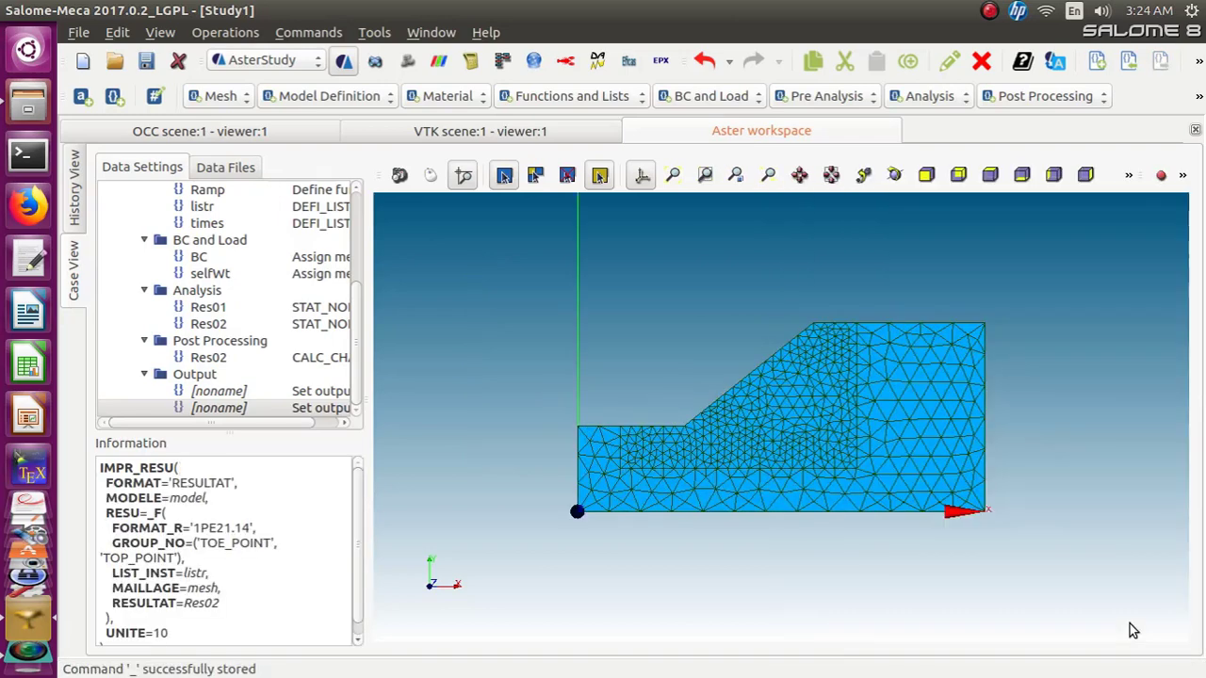
Review the IMPR_RESU output commands and the data files list with their units
scroll(358, 529, "down", 1)
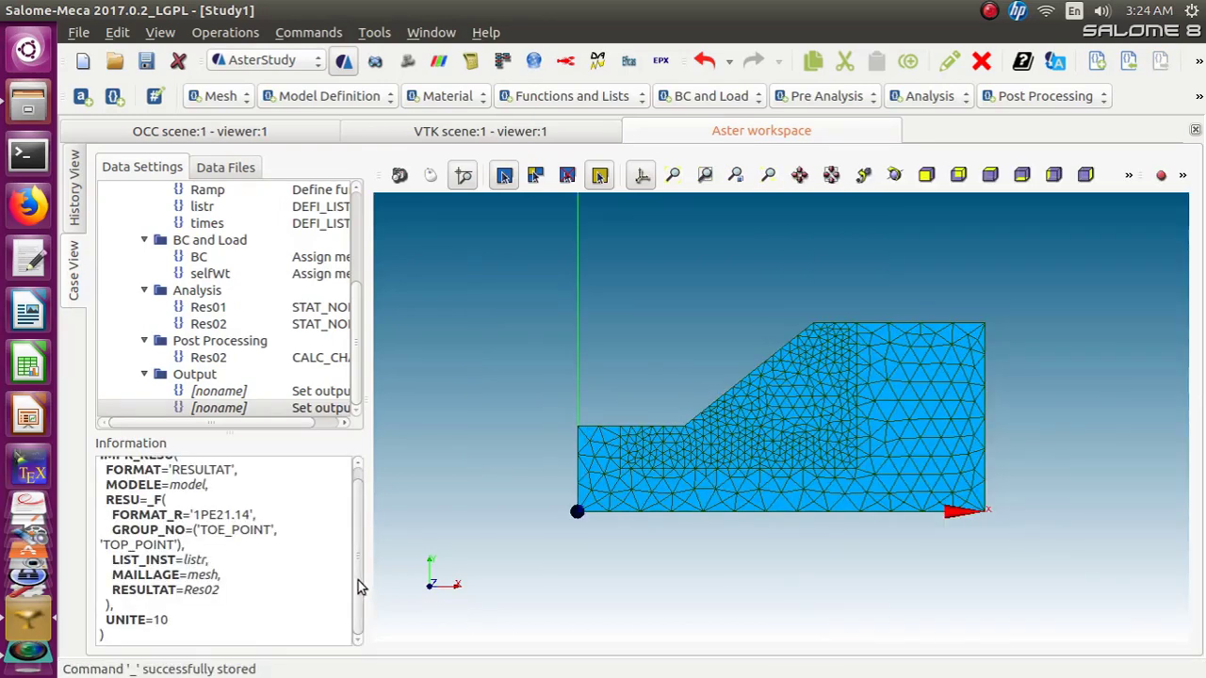
scroll(358, 581, "up", 1)
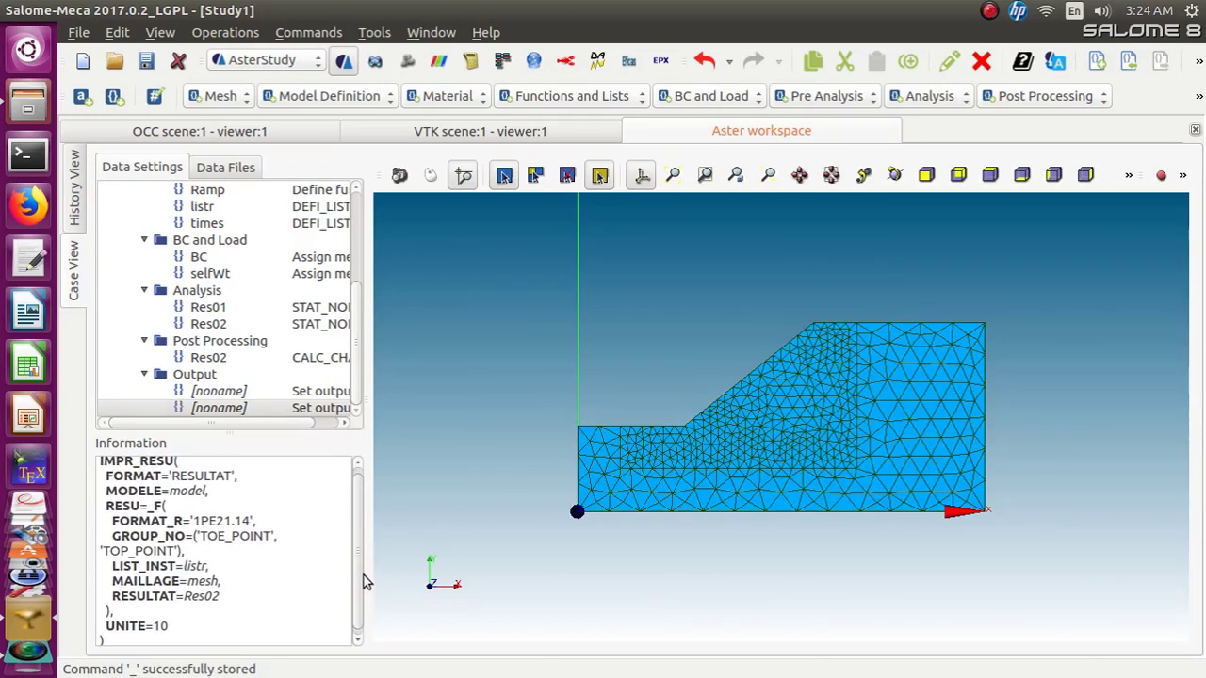
left_click(236, 166)
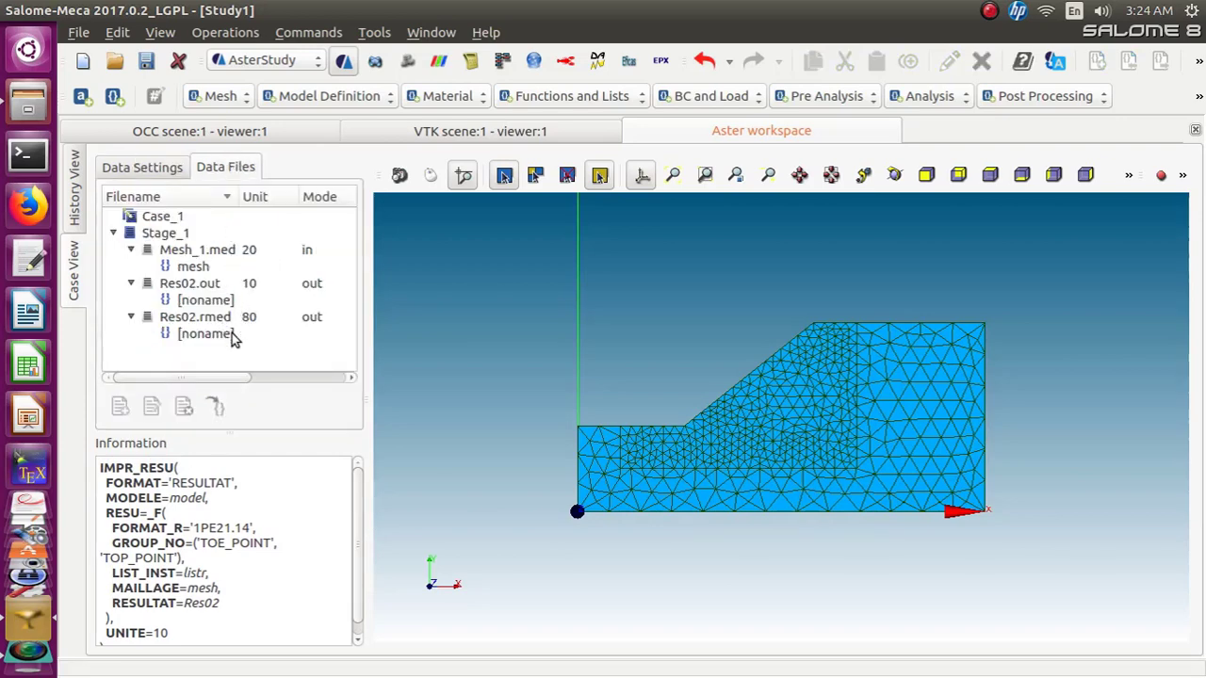
left_click(151, 169)
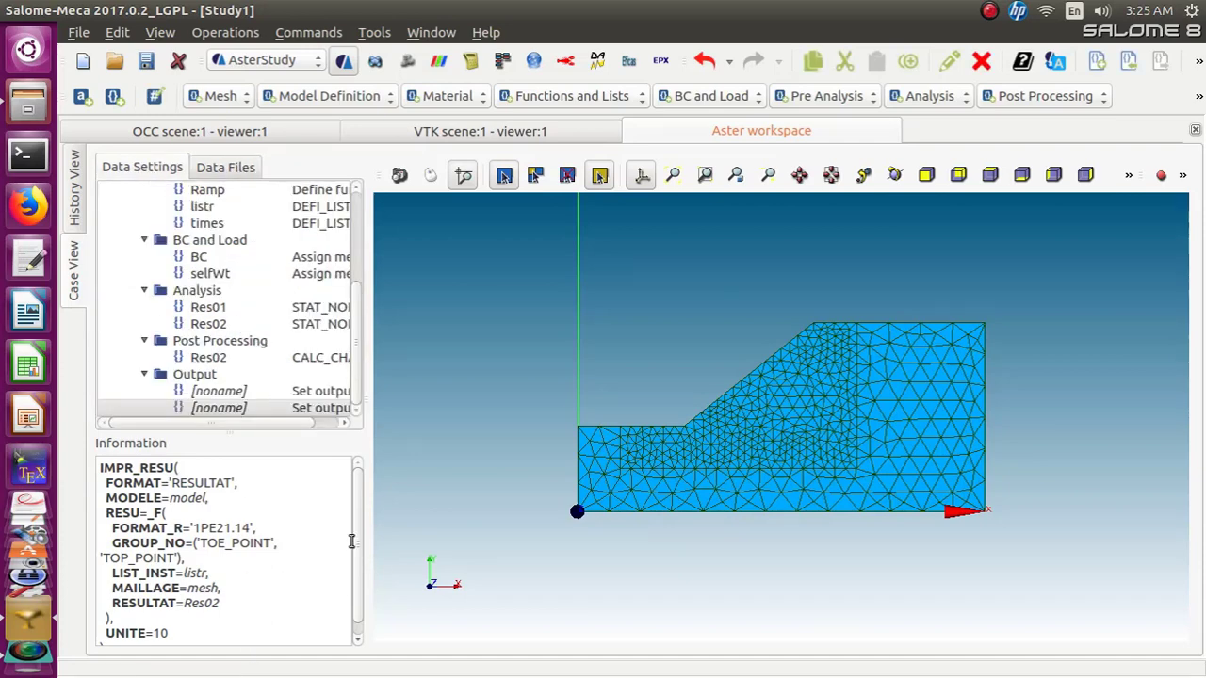
scroll(355, 541, "down", 1)
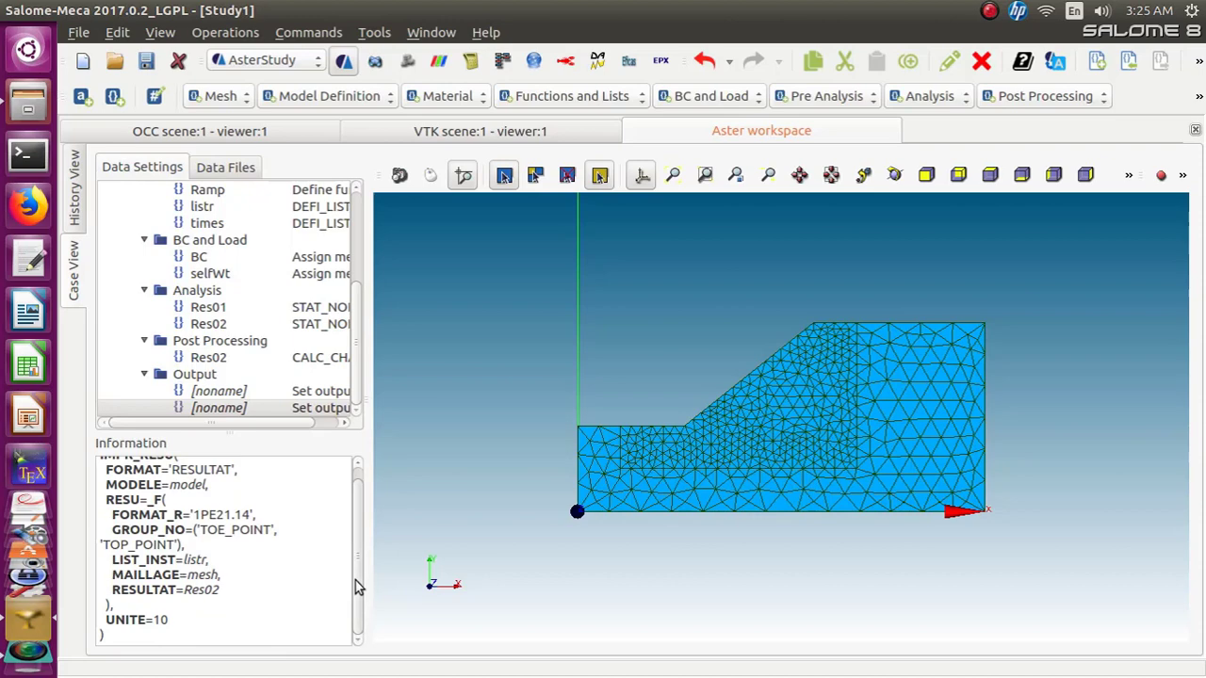
scroll(355, 580, "up", 1)
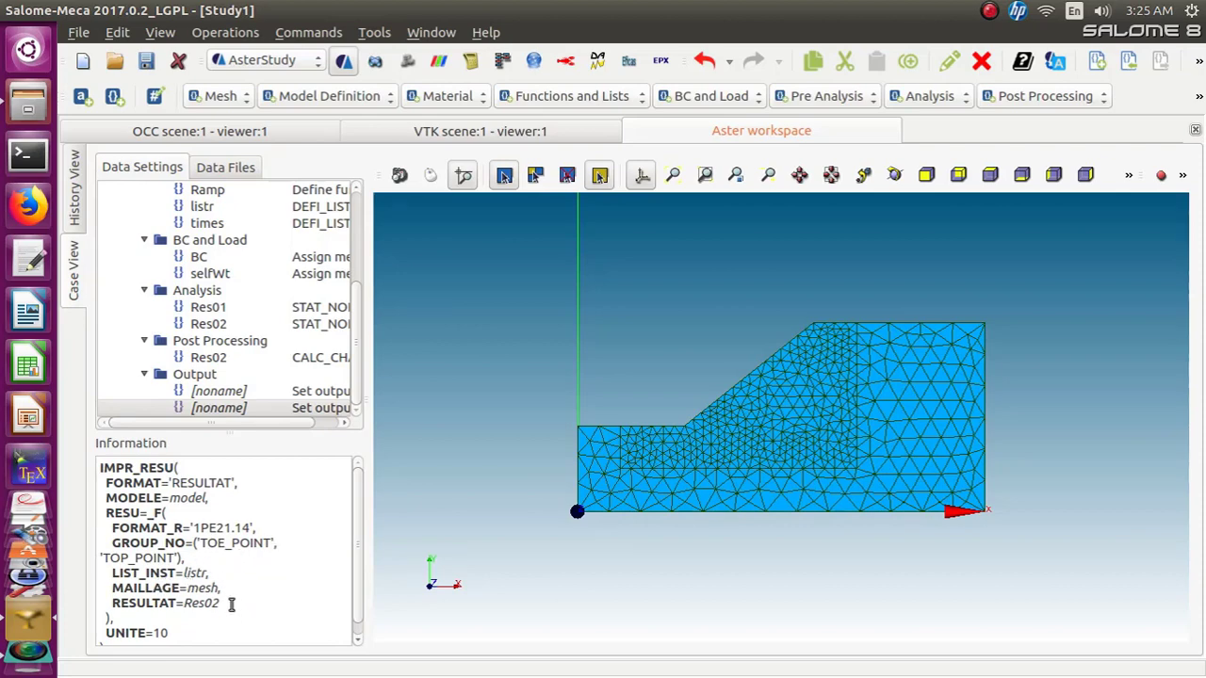
left_click(358, 640)
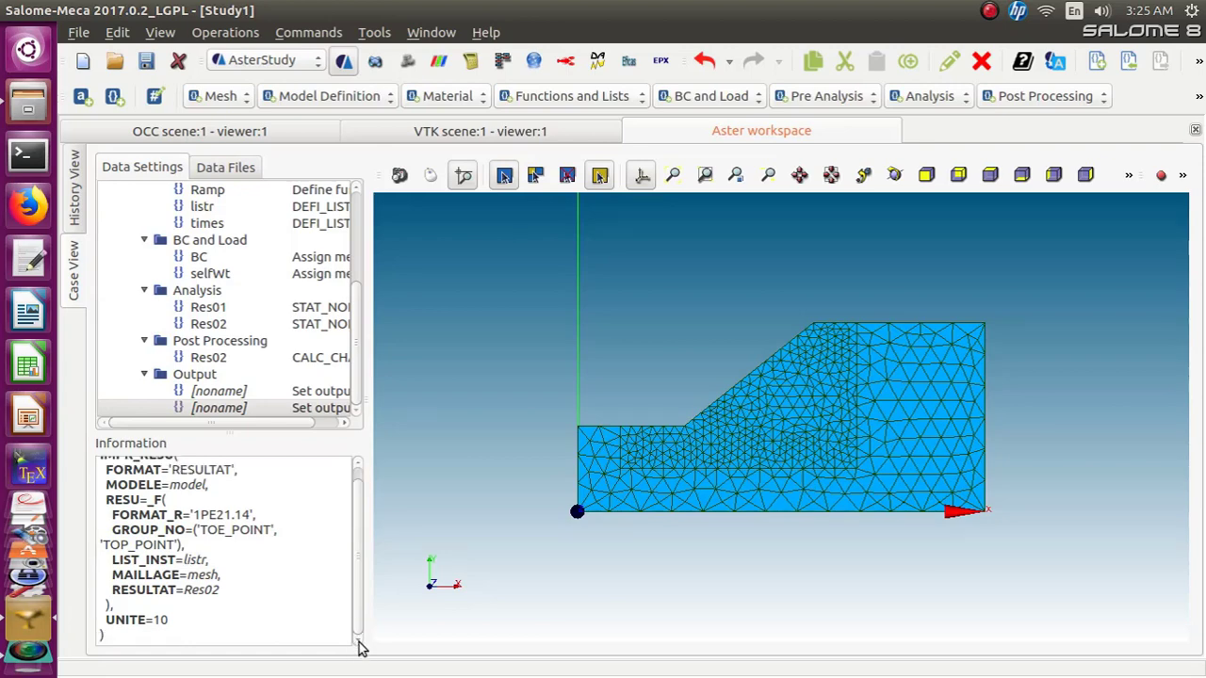
left_click_drag(356, 618, 353, 538)
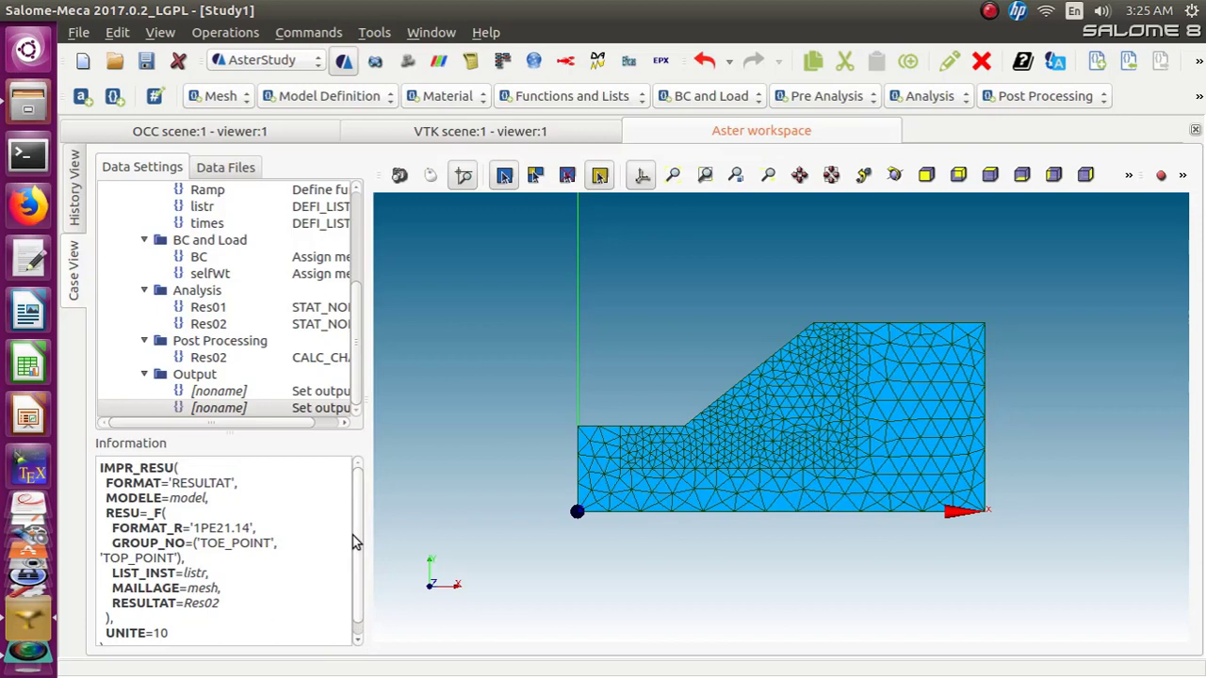
left_click(210, 394)
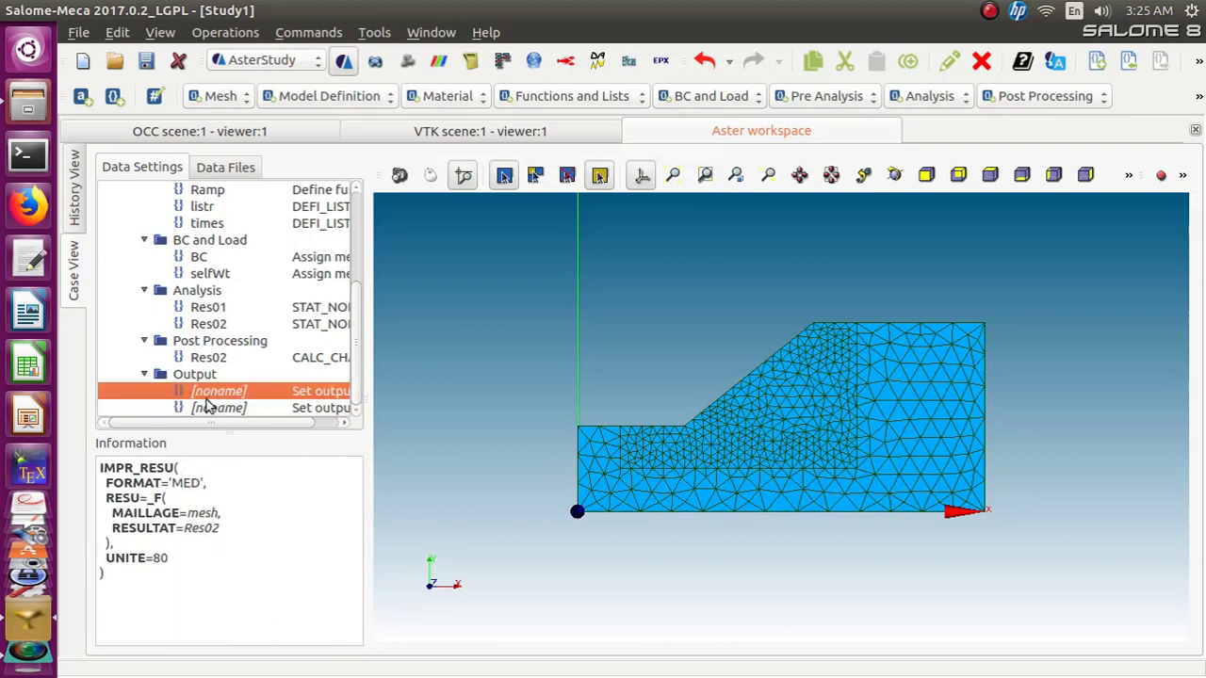
left_click(215, 408)
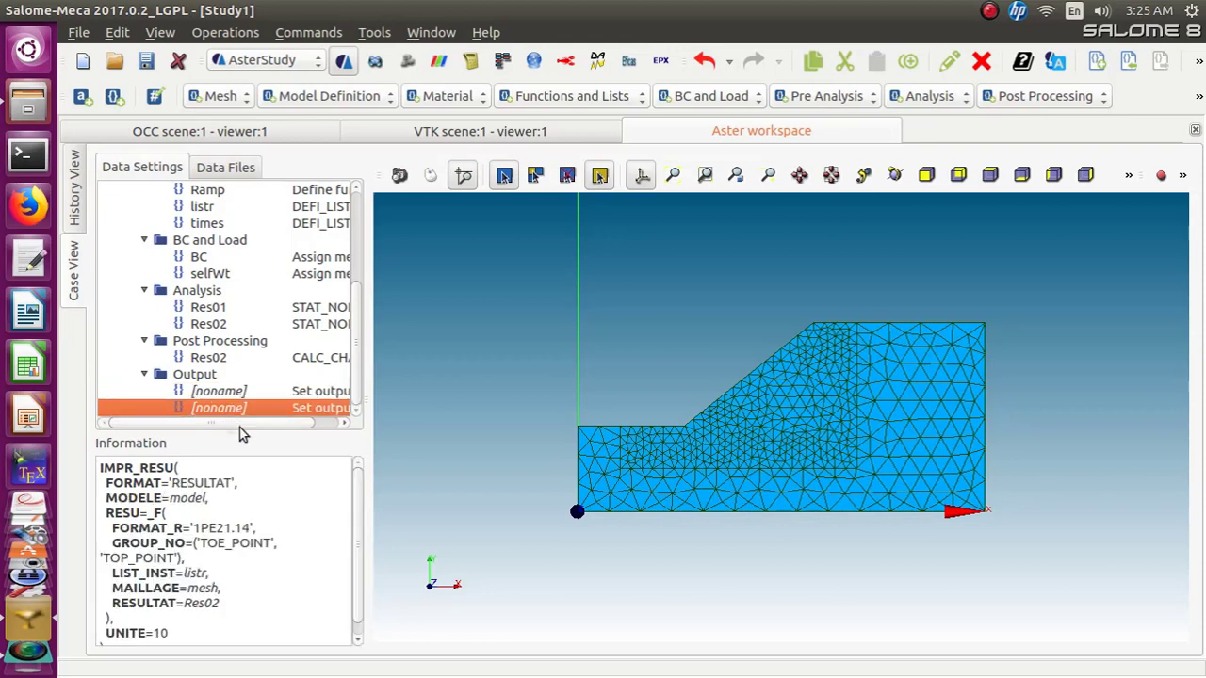
Save the study, make Stage_1 reusable for the run, and open the run dialog
left_click(147, 62)
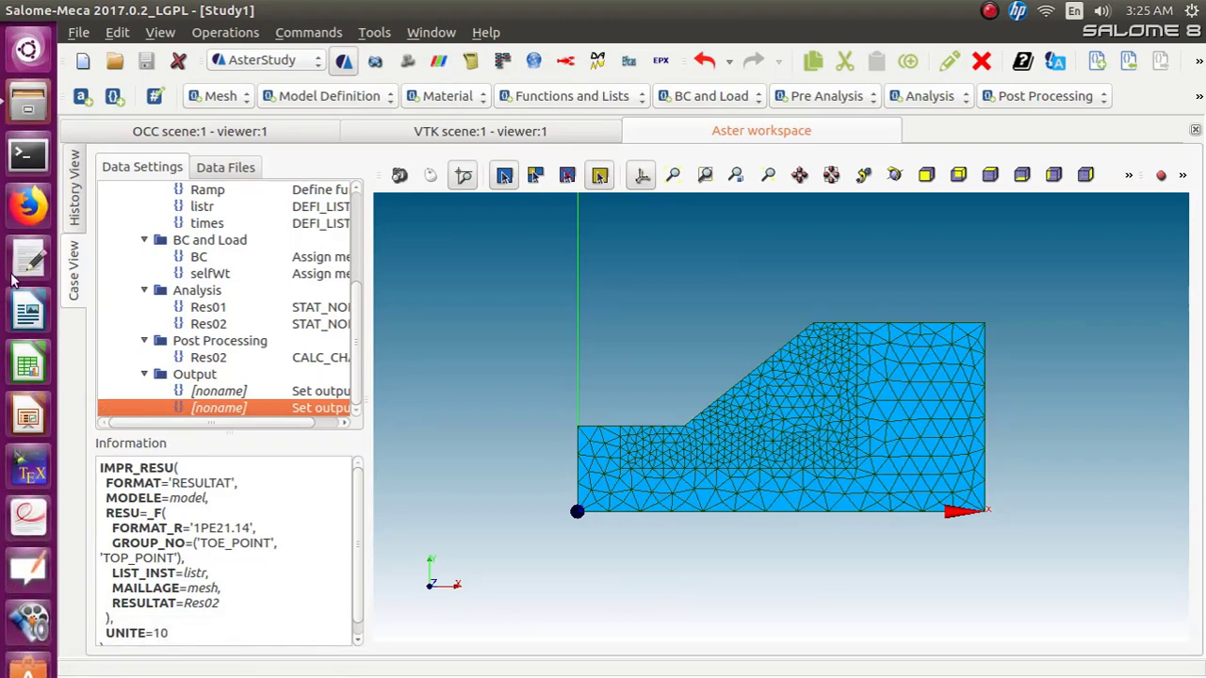
left_click(76, 214)
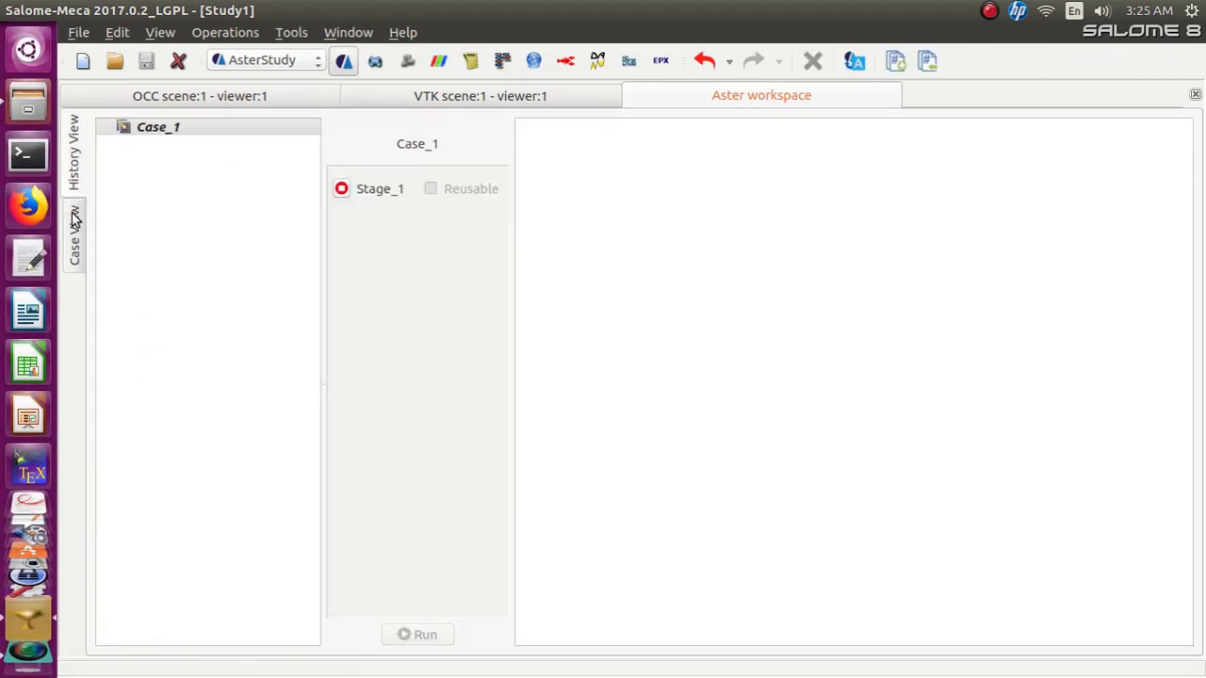
left_click(342, 190)
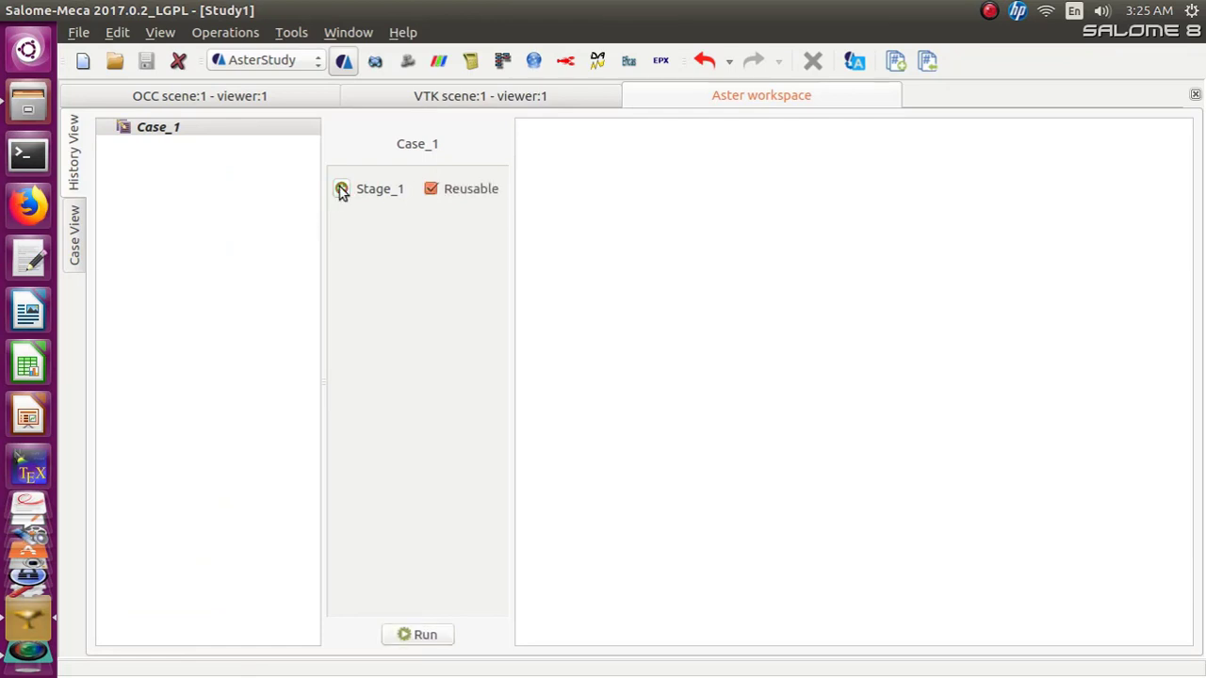
left_click(407, 633)
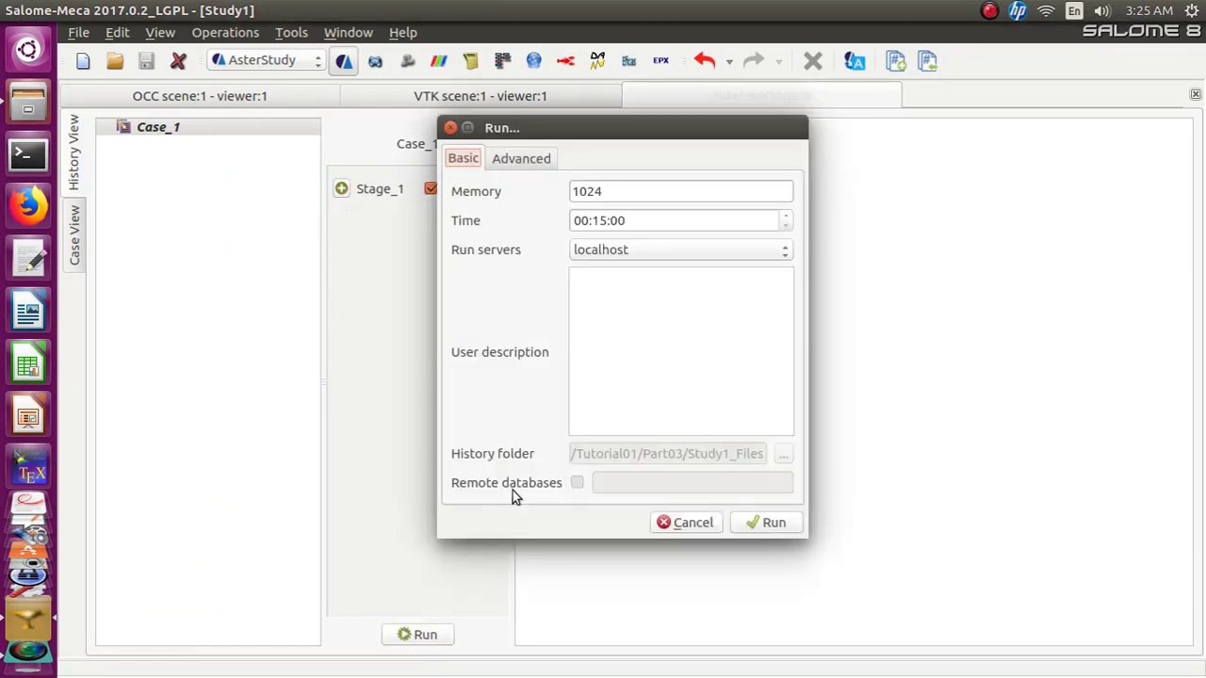
Run the case with memory set to 4000 and a shortened time limit
left_click(625, 185)
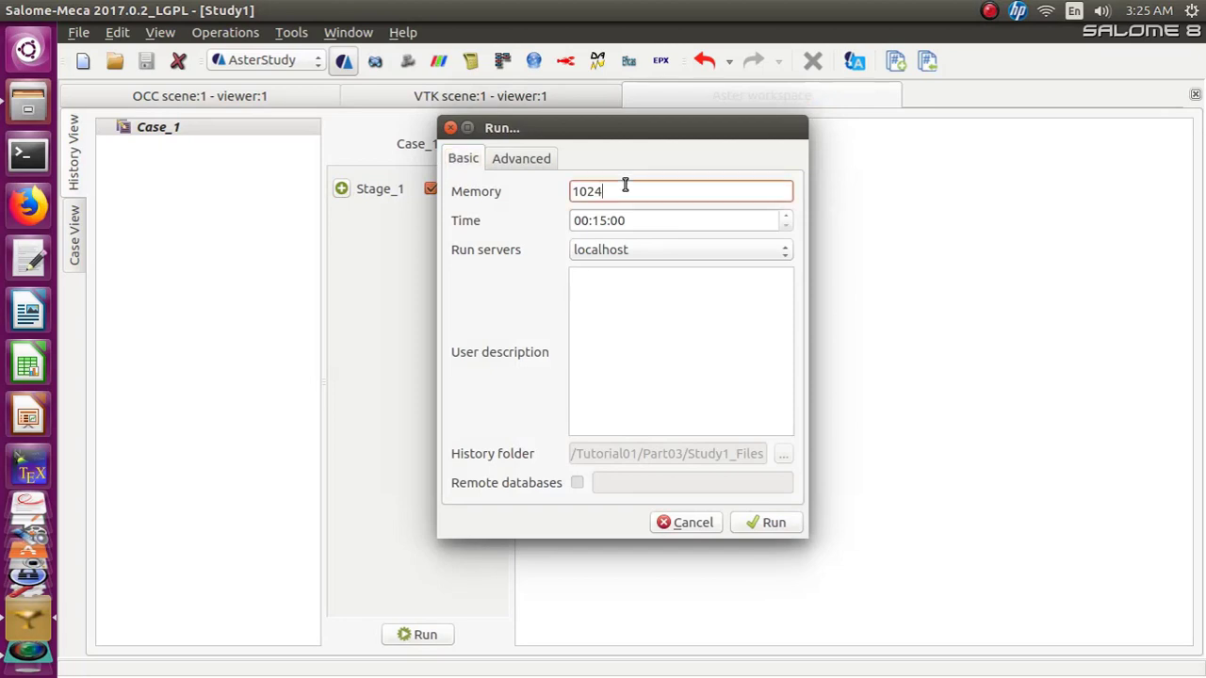
key("BackSpace")
key("BackSpace")
key("BackSpace")
key("BackSpace")
type("4000")
left_click(691, 221)
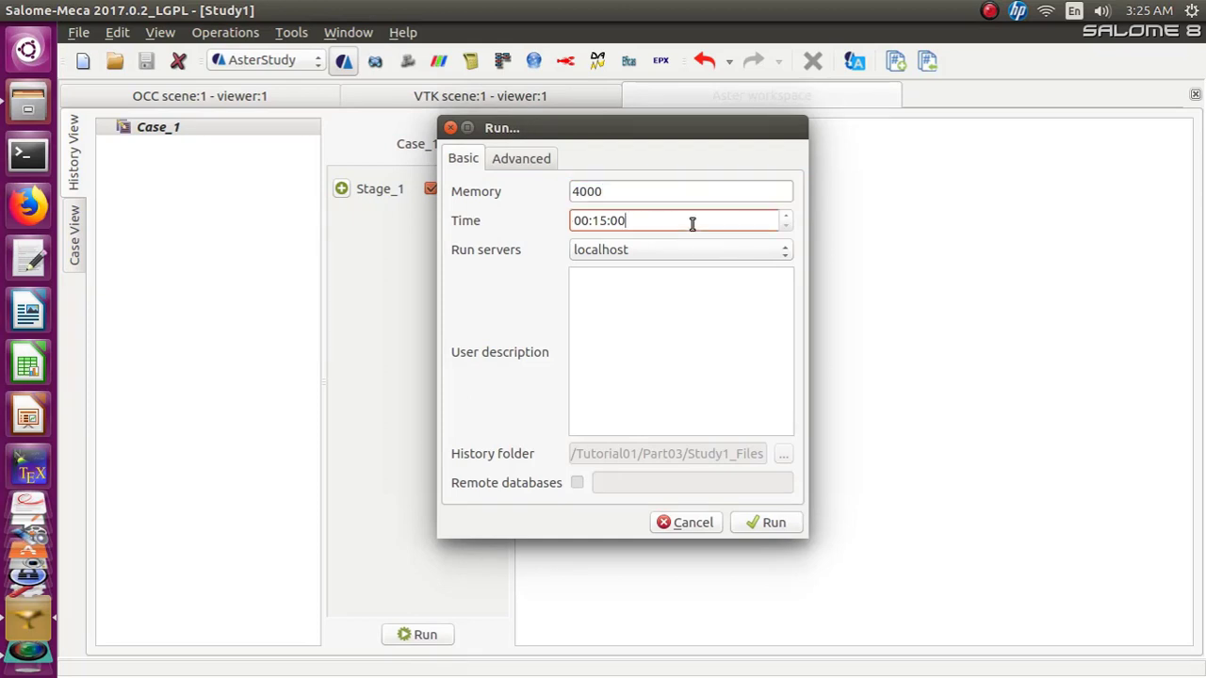
left_click_drag(577, 221, 585, 221)
key("BackSpace")
key("BackSpace")
type("06")
left_click(762, 524)
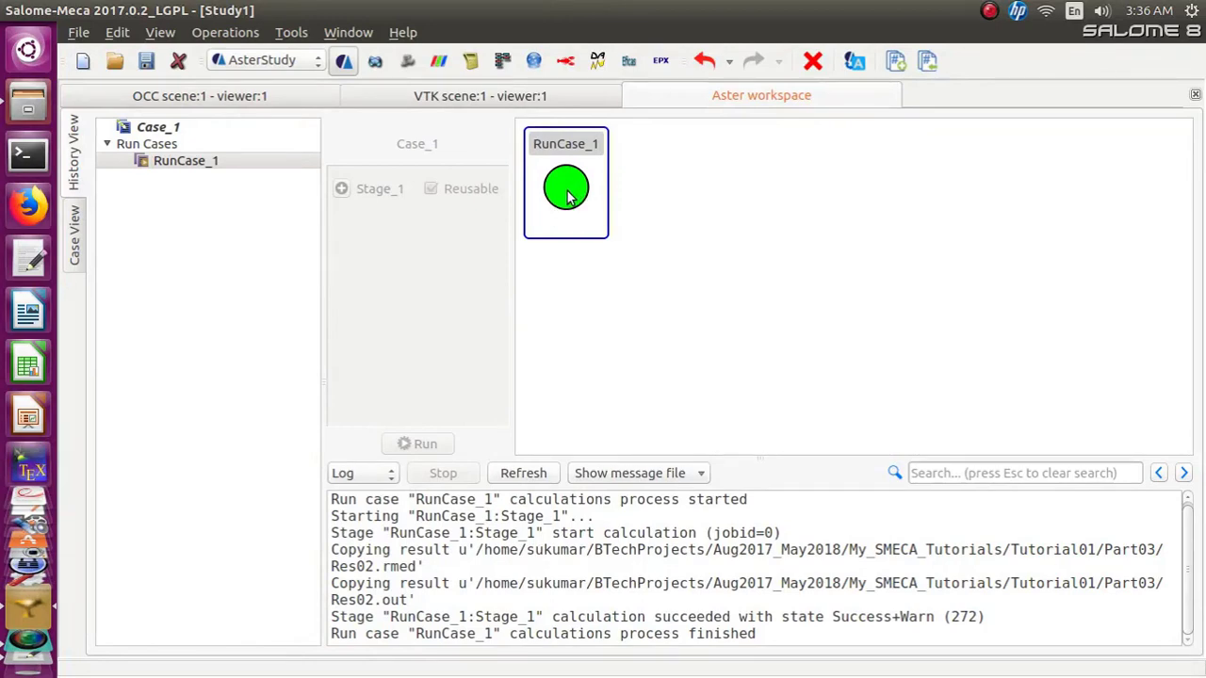
Save the study and open the Res02.rmed result file in ParaVis, closing the output messages
mouse_move(567, 192)
left_click(148, 63)
left_click(73, 237)
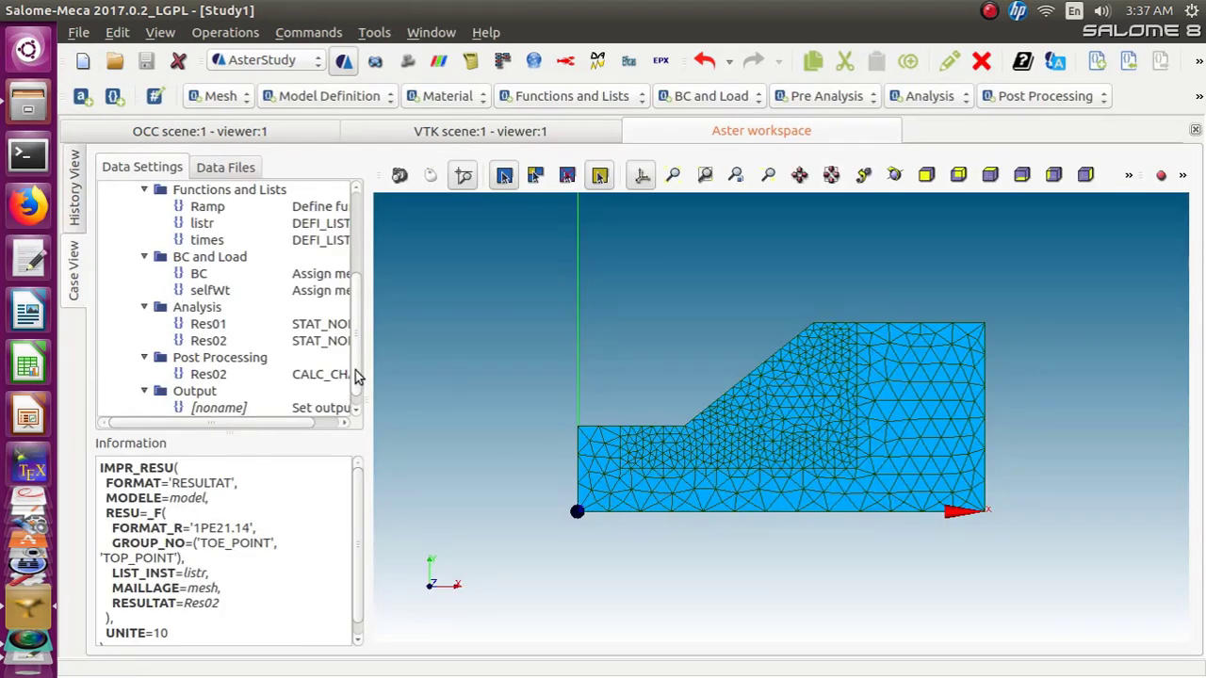
left_click_drag(356, 369, 357, 389)
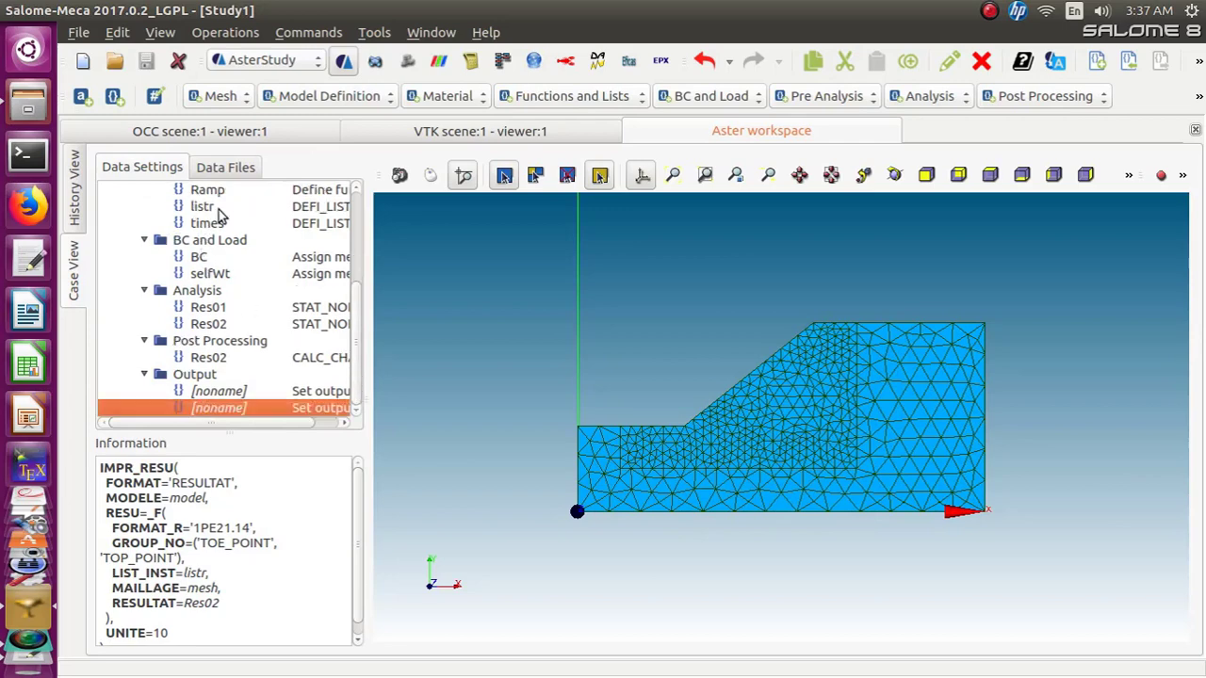
left_click(234, 167)
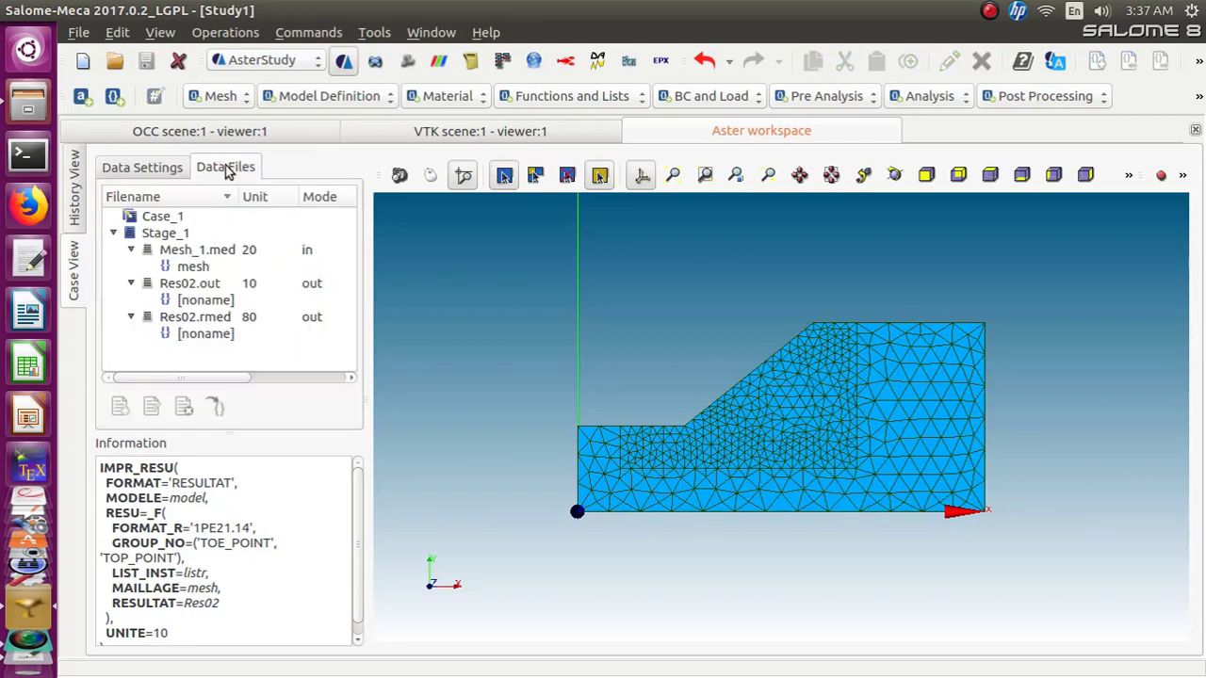
left_click(222, 318)
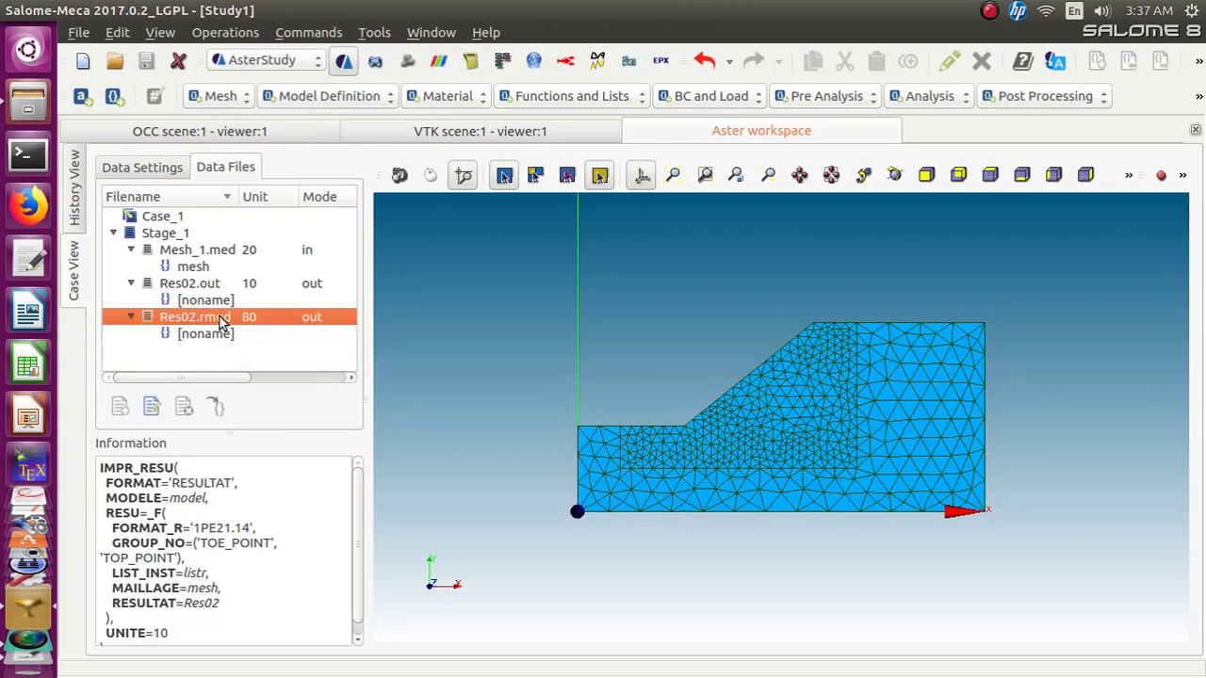
right_click(219, 317)
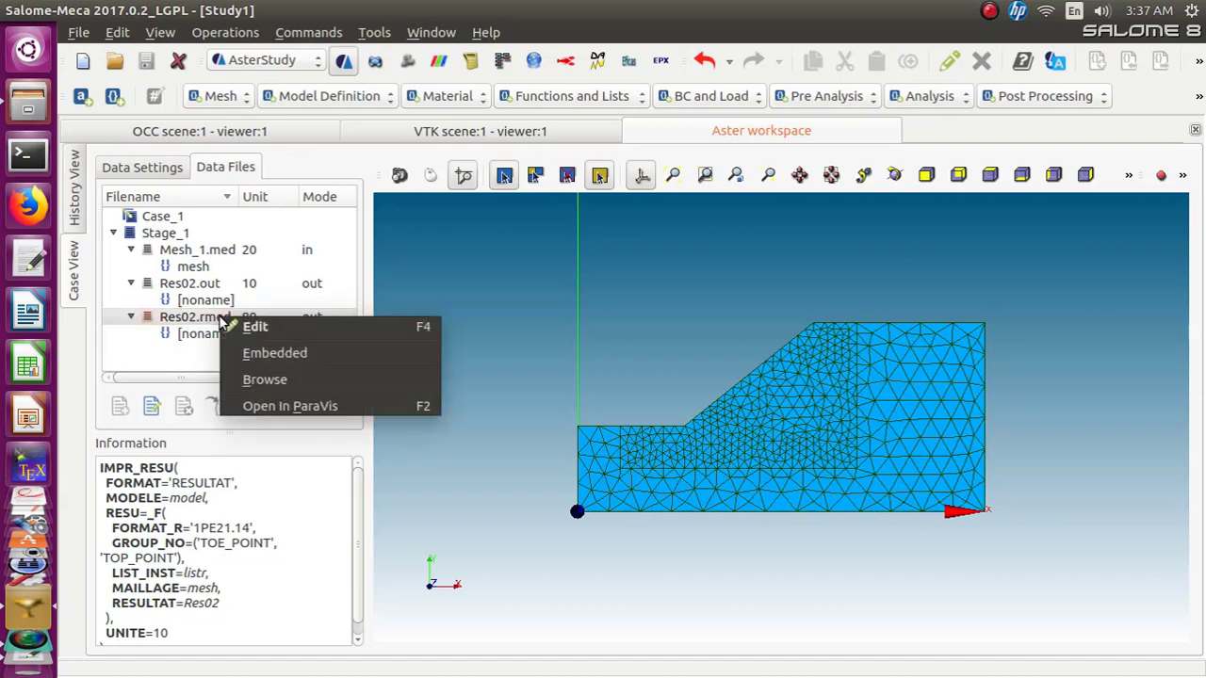
left_click(259, 407)
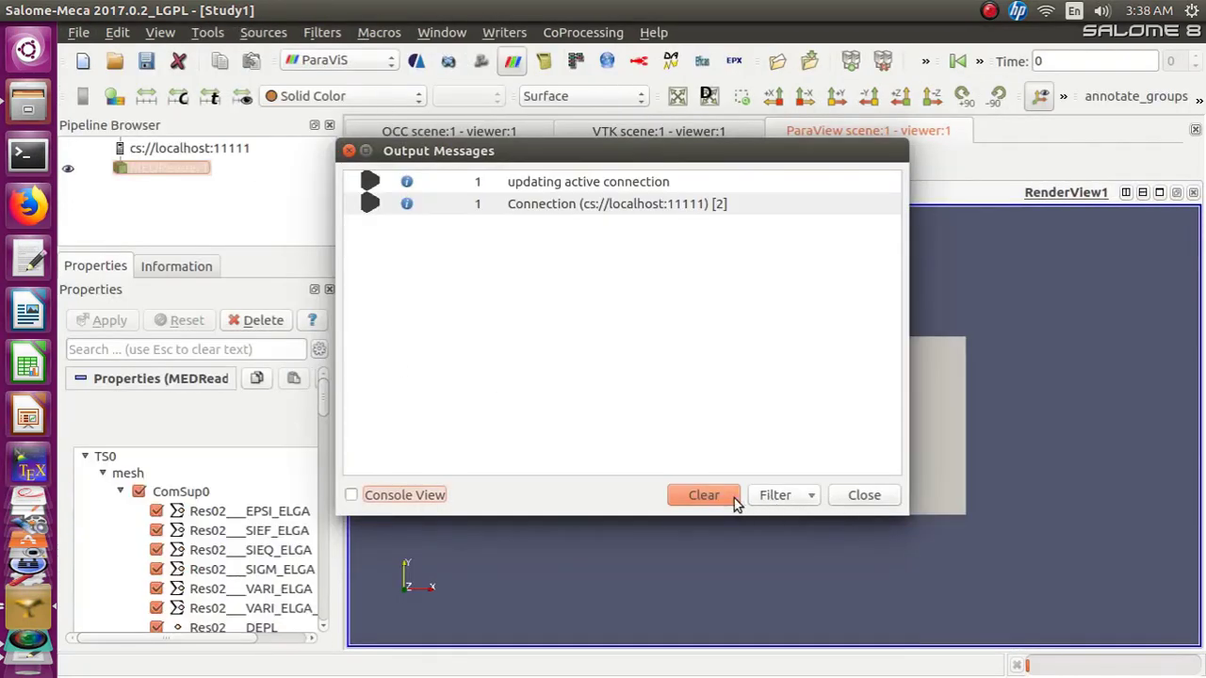
left_click(857, 501)
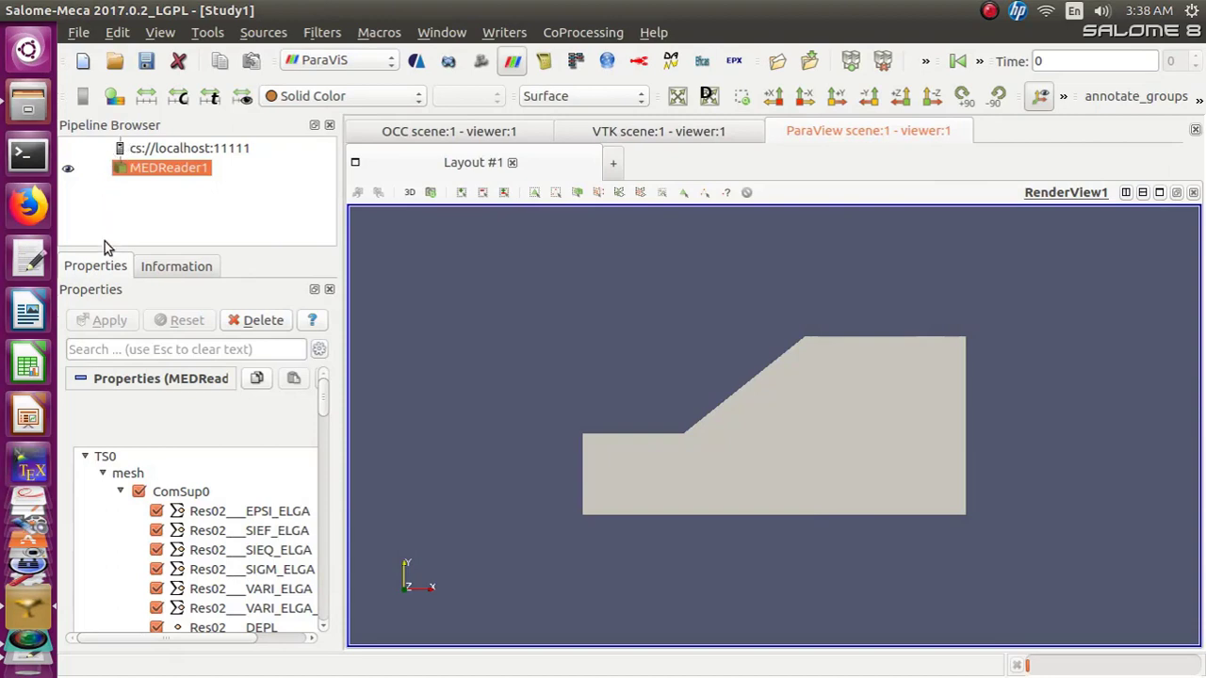
Inspect the MEDReader1 dataset's information and properties
left_click(172, 266)
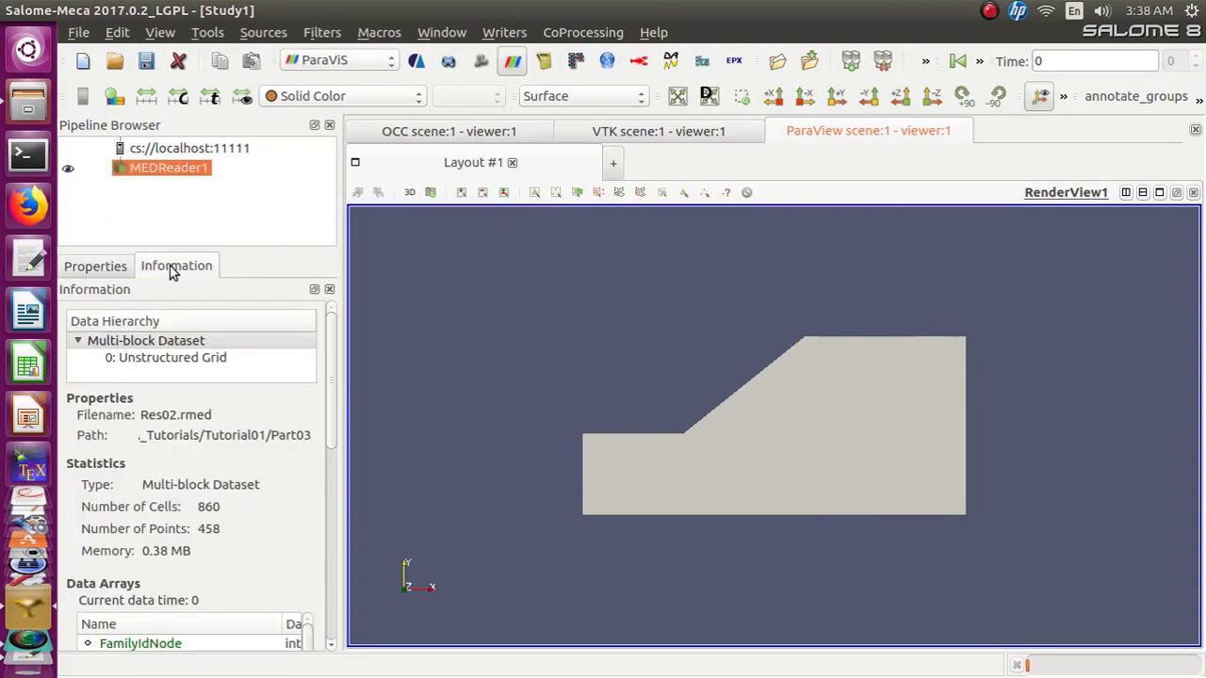
left_click(102, 264)
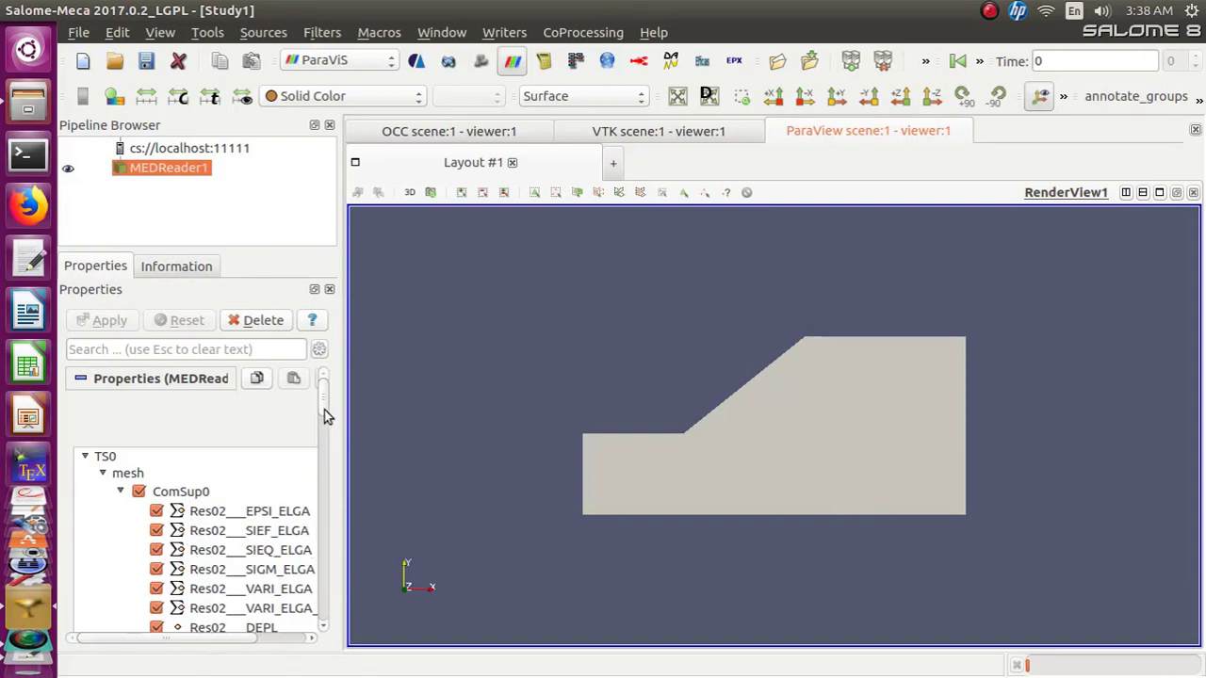
mouse_move(323, 411)
left_mouse_down()
mouse_move(321, 500)
mouse_move(326, 400)
left_mouse_up()
left_click_drag(323, 391, 335, 347)
left_click(188, 267)
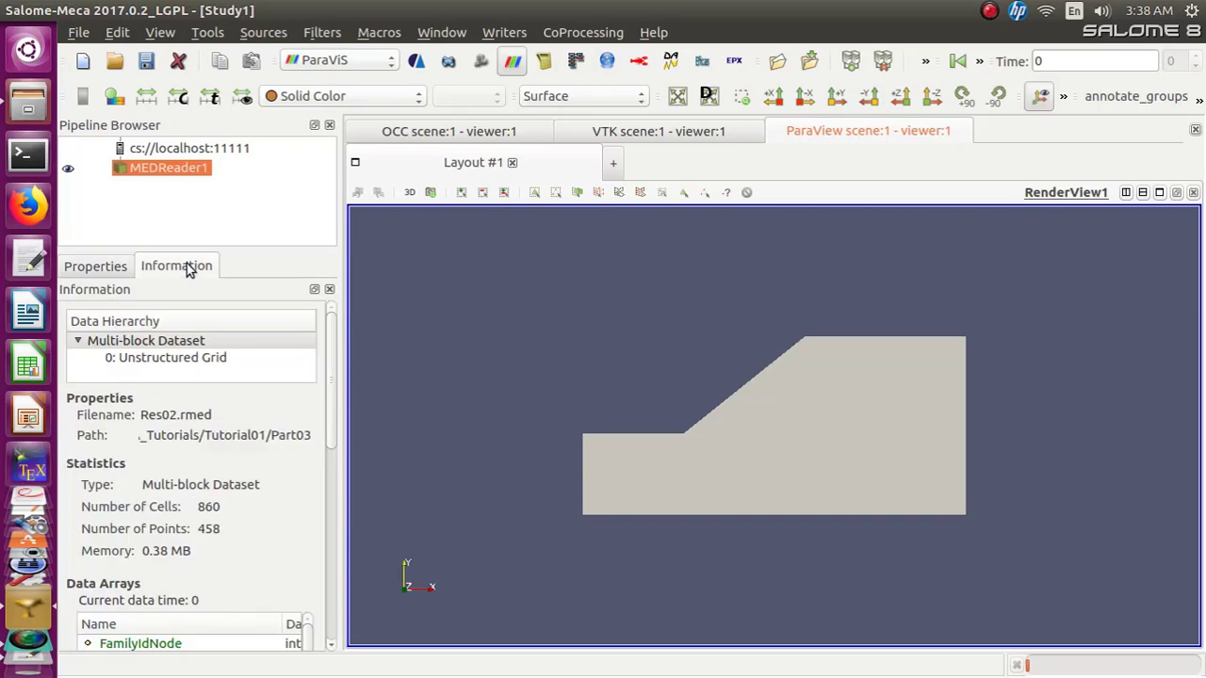
left_click(99, 269)
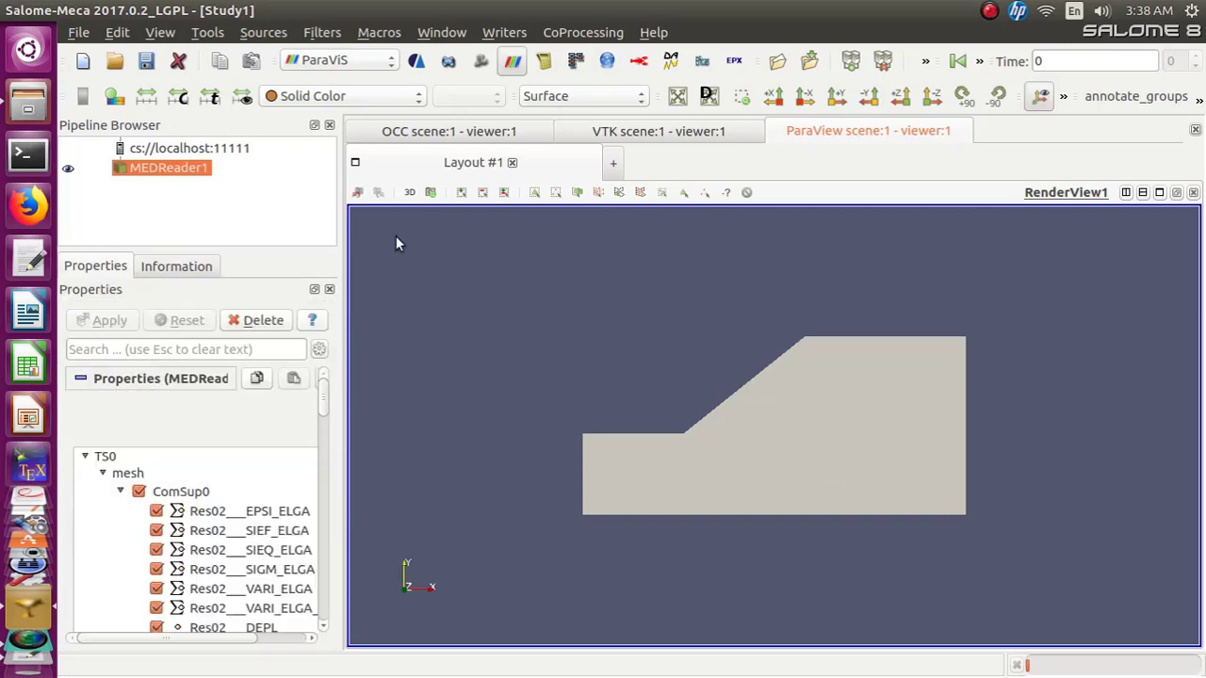
Display the result with the Surface With Edges representation and jump to the first frame
left_click(418, 98)
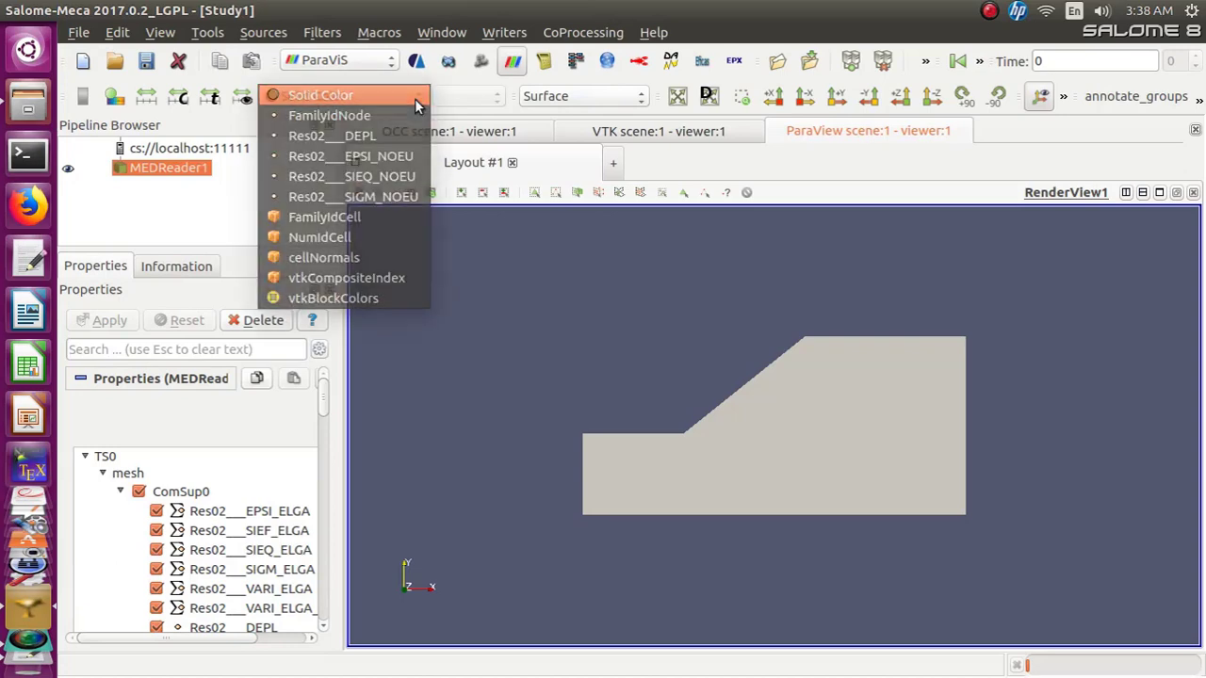
left_click(418, 103)
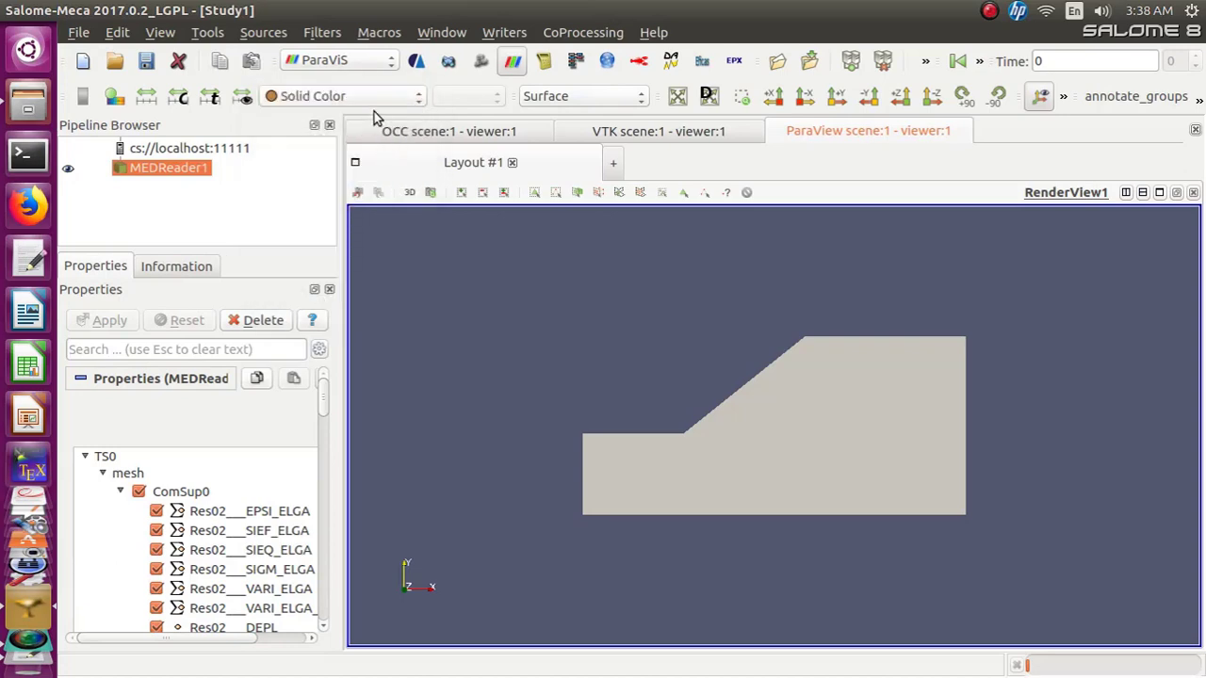
left_click(640, 99)
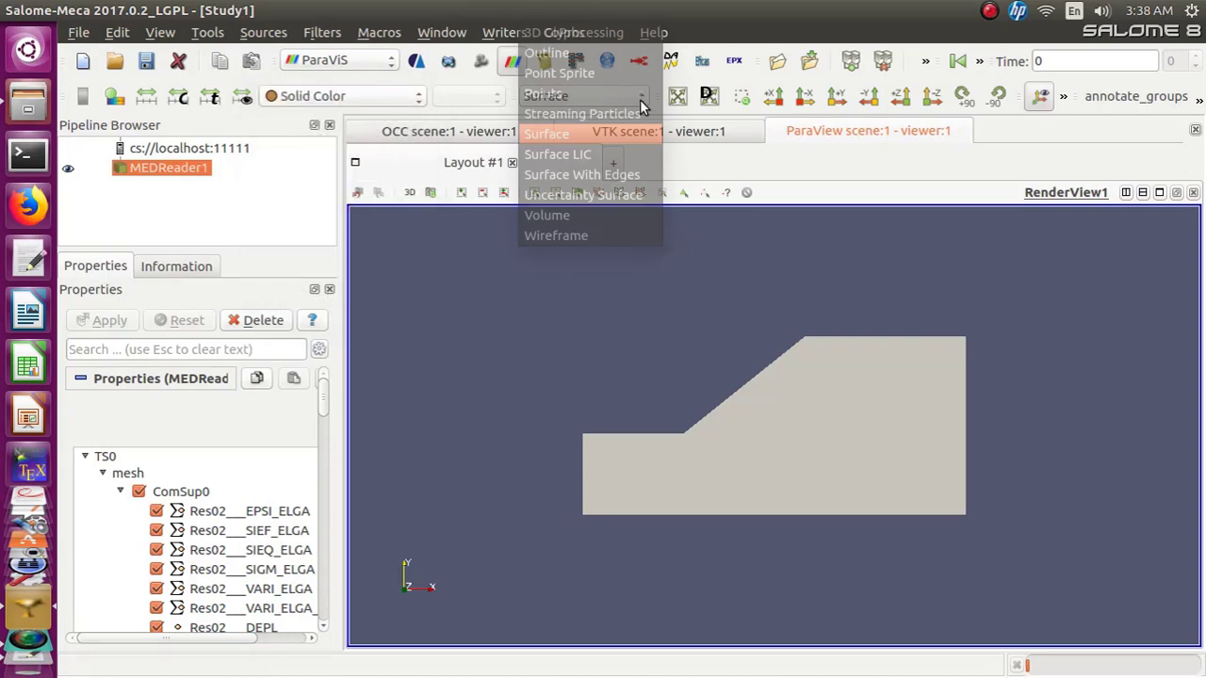
left_click(616, 178)
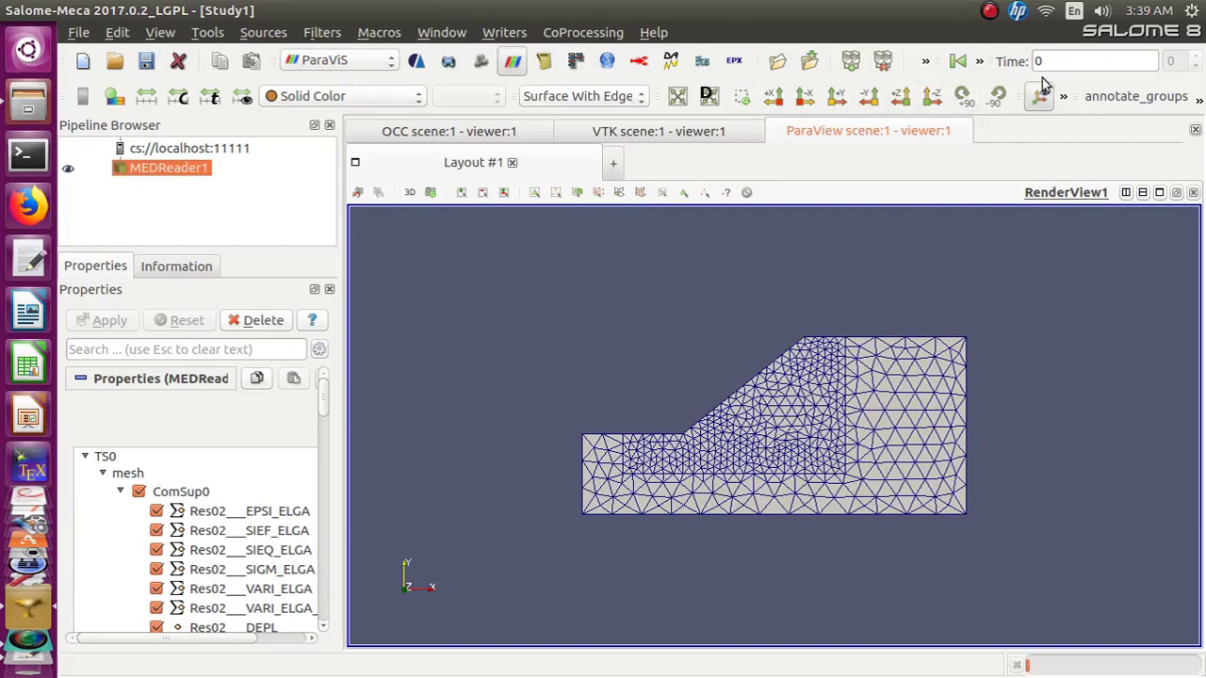
left_click(957, 62)
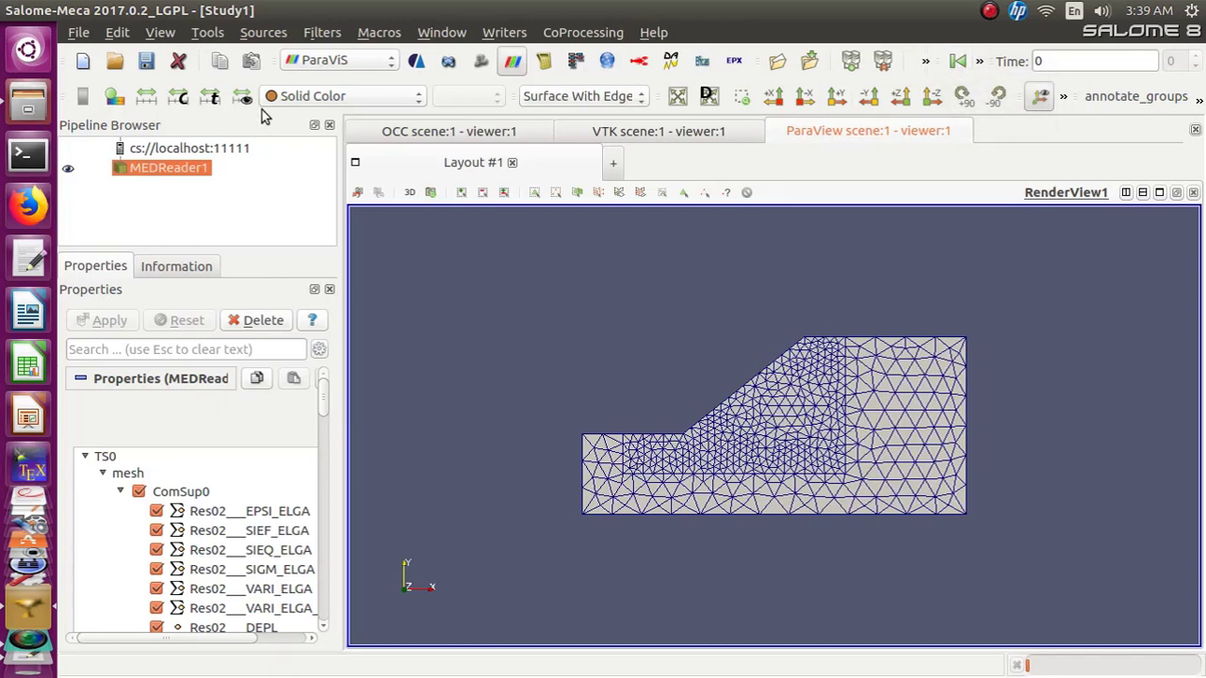
Color the mesh by the Res02___DEPL field using its DY component
left_click(417, 103)
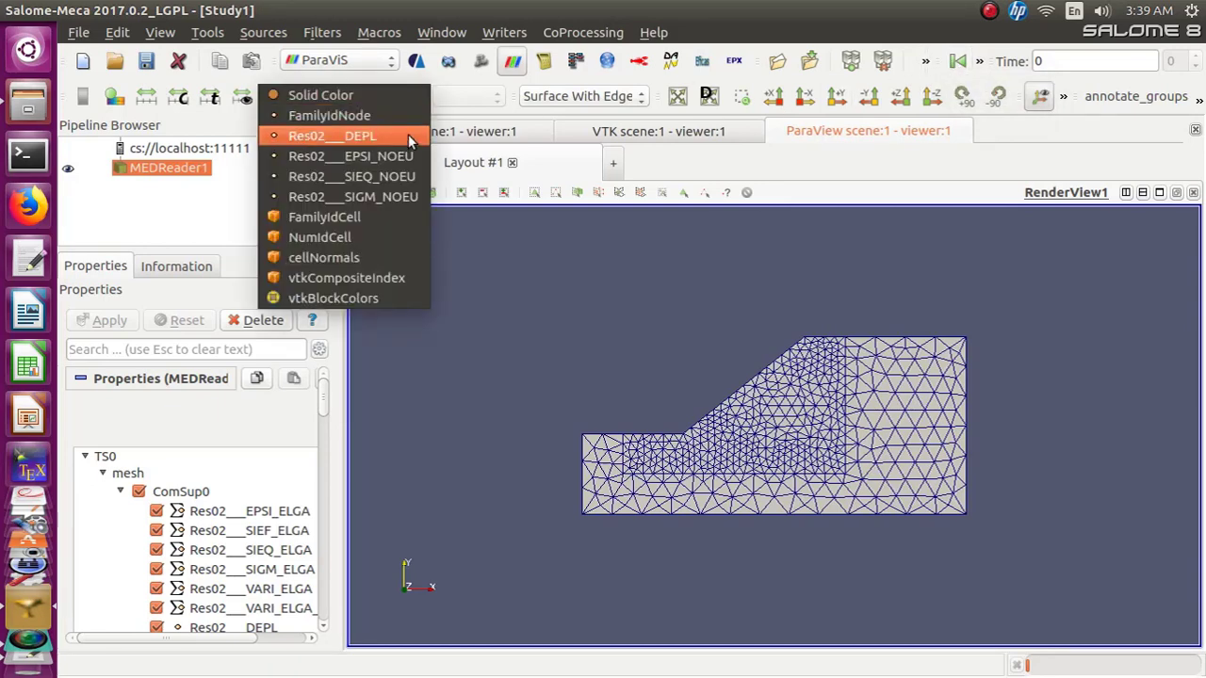
left_click(405, 142)
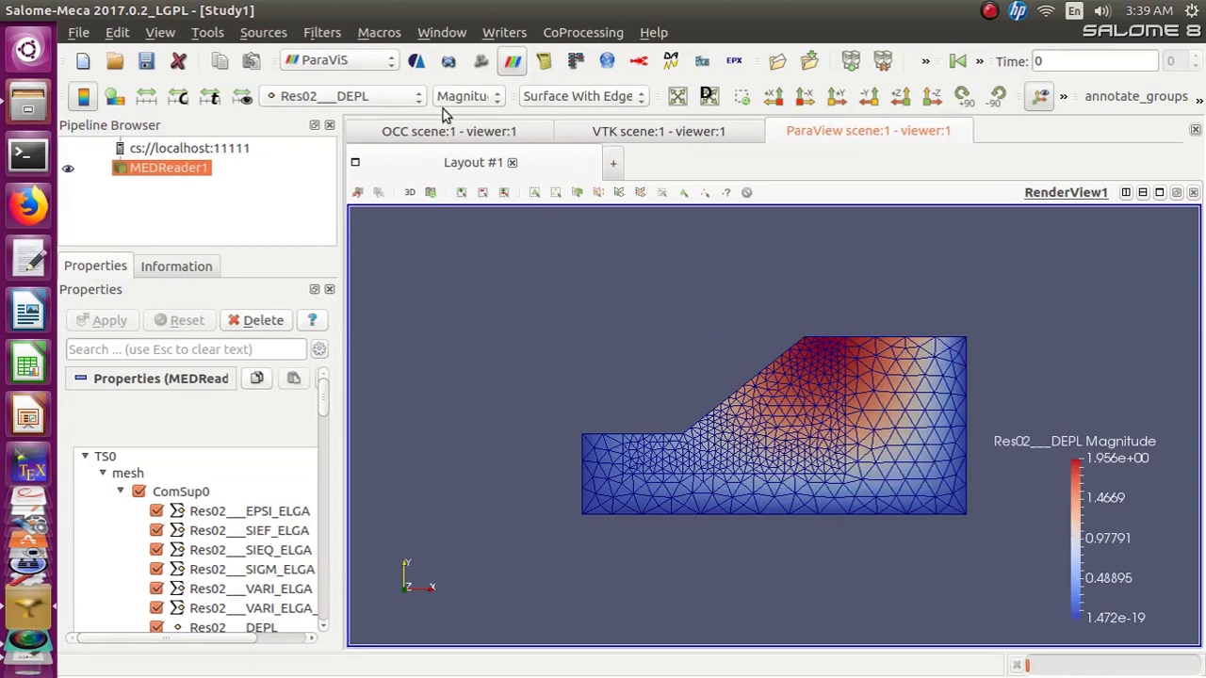
left_click(497, 98)
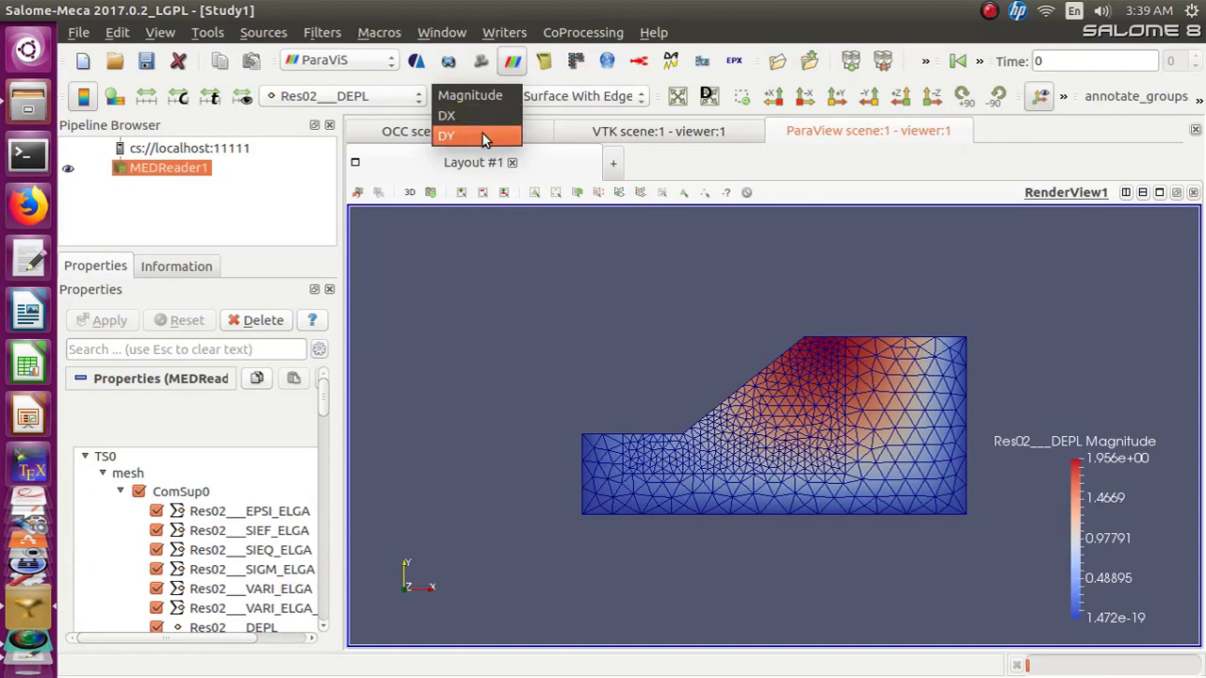
left_click(482, 136)
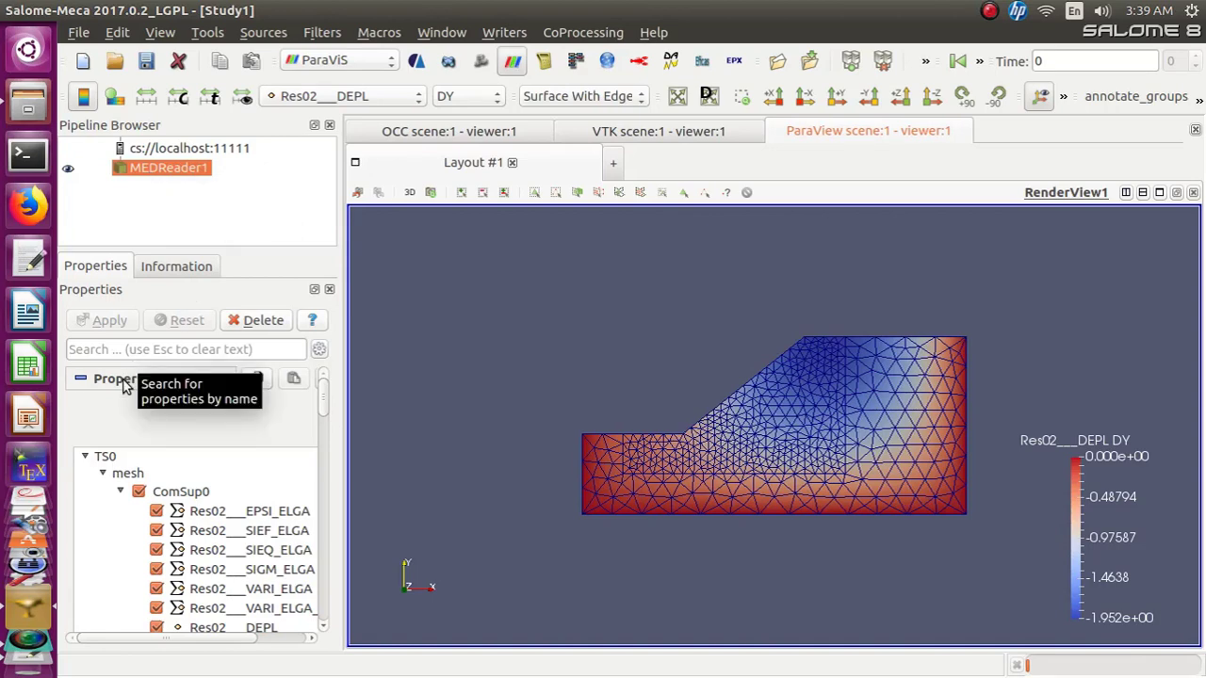
Apply the blot color preset to the displacement color map
left_click(82, 379)
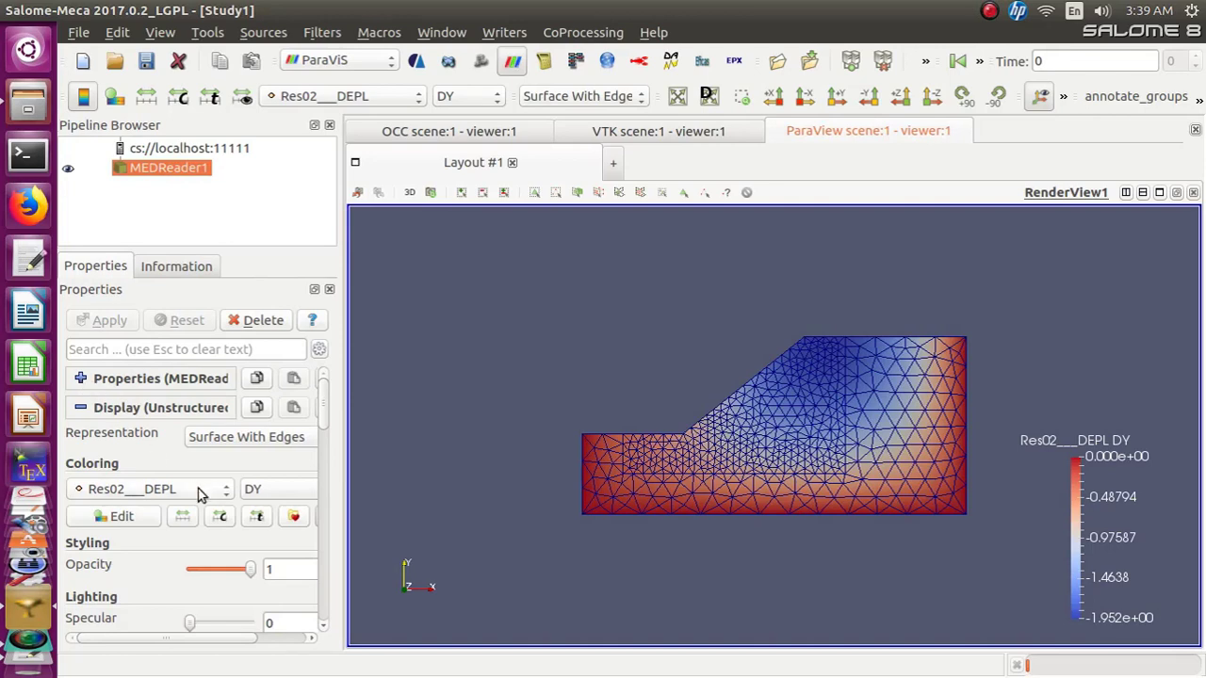
left_click(297, 518)
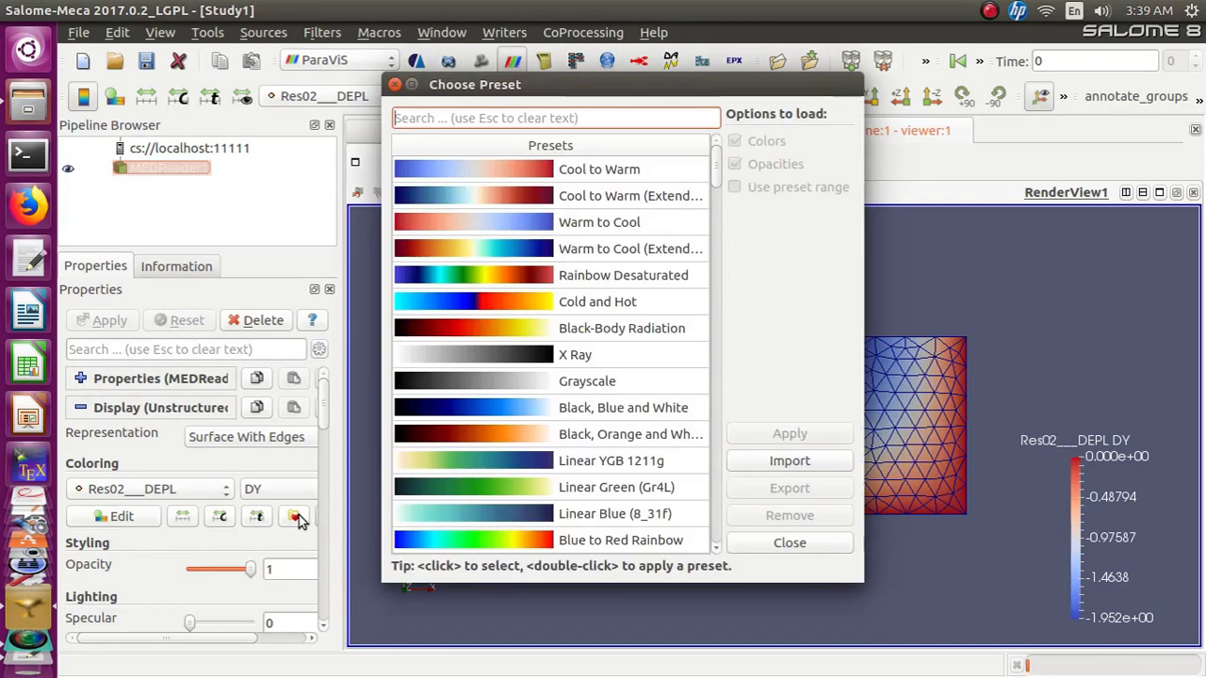
scroll(573, 463, "down", 2)
scroll(573, 462, "down", 1)
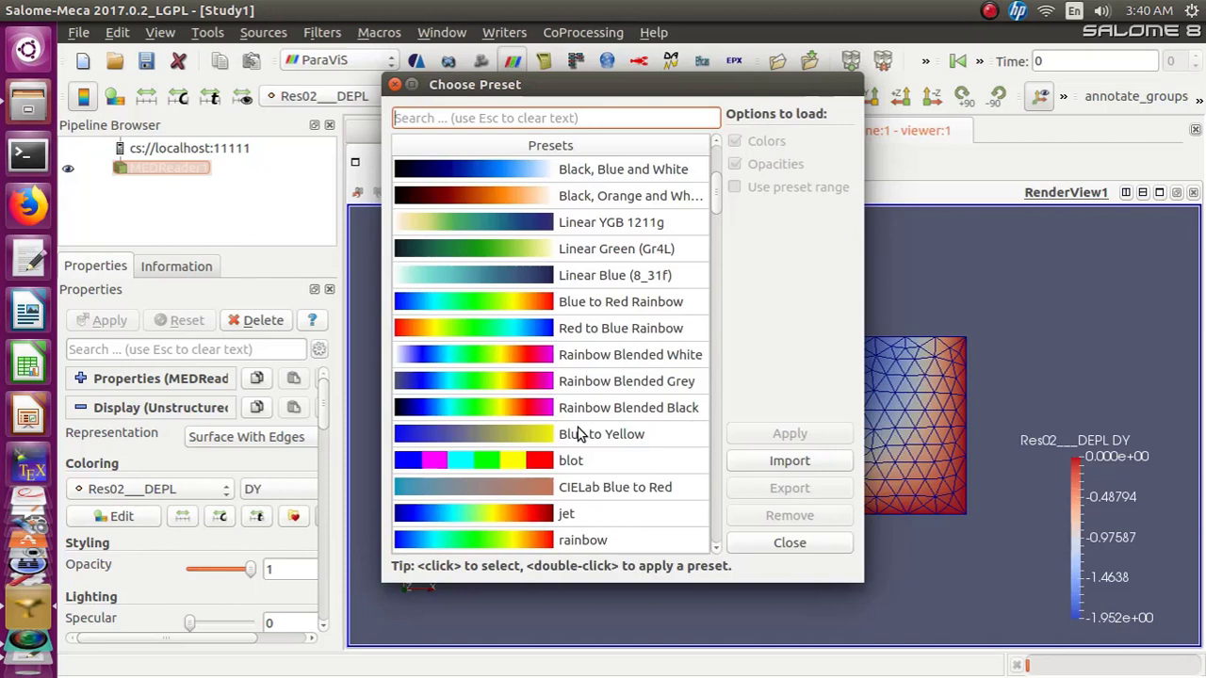
left_click(530, 458)
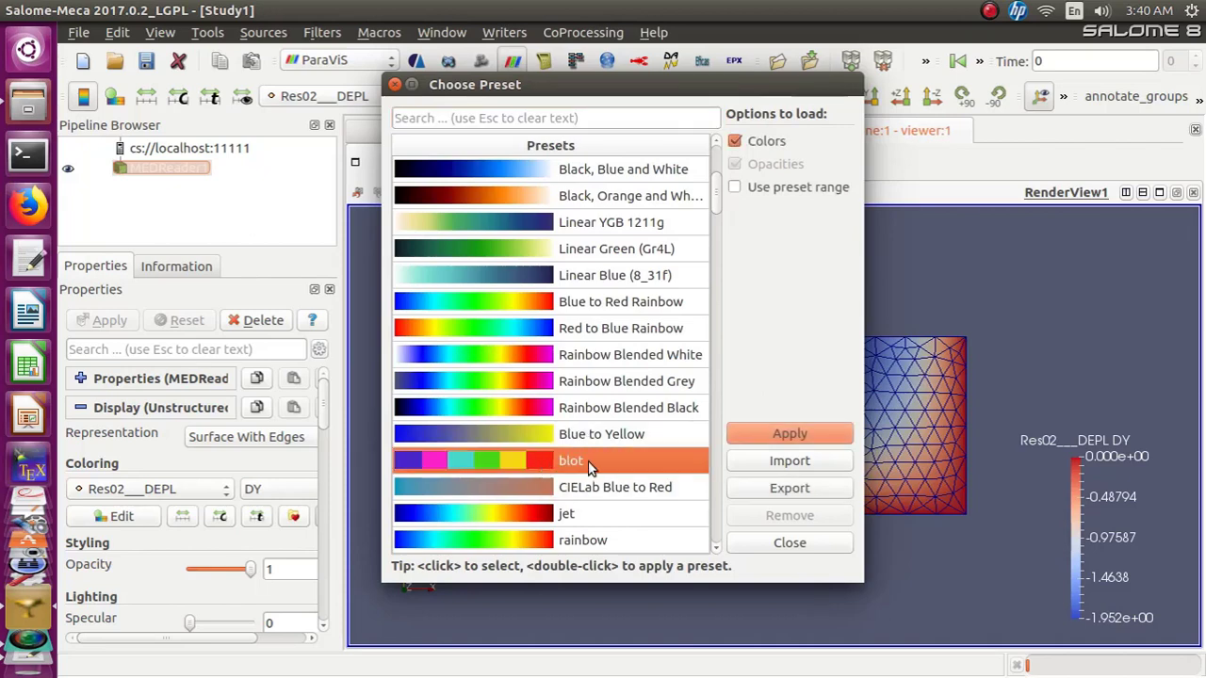
left_click(761, 433)
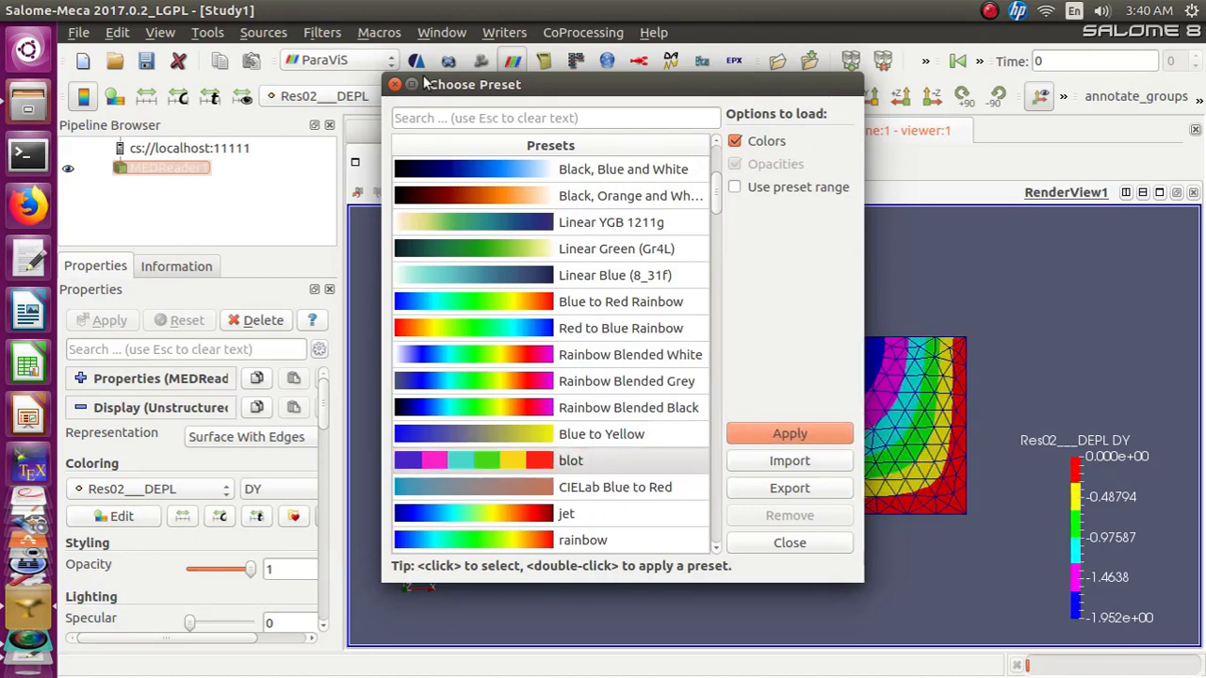
left_click(395, 84)
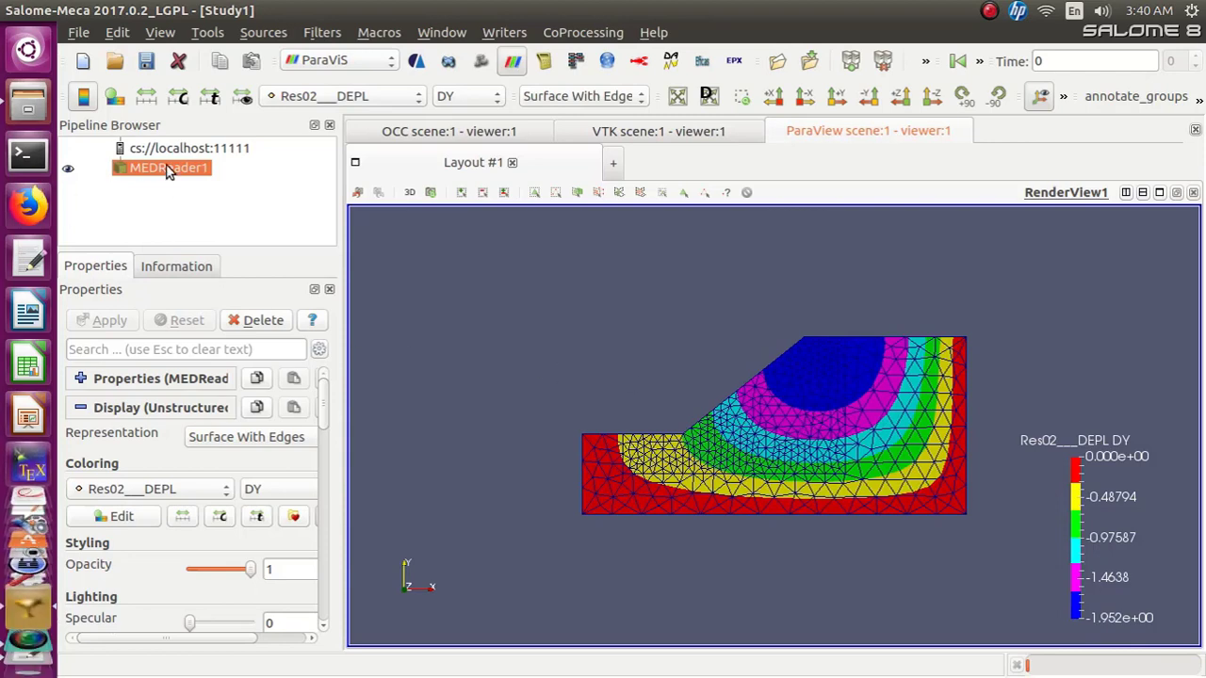
Try to apply the Warp By Vector filter from the Common filters
left_click(323, 38)
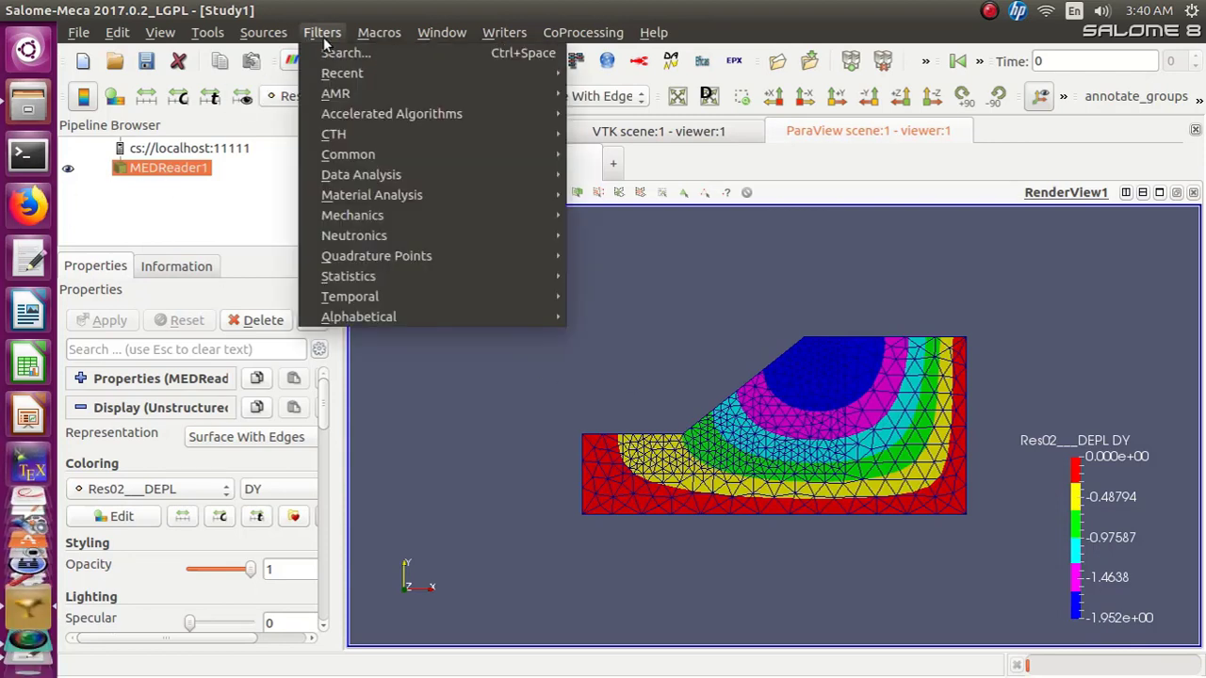
mouse_move(336, 153)
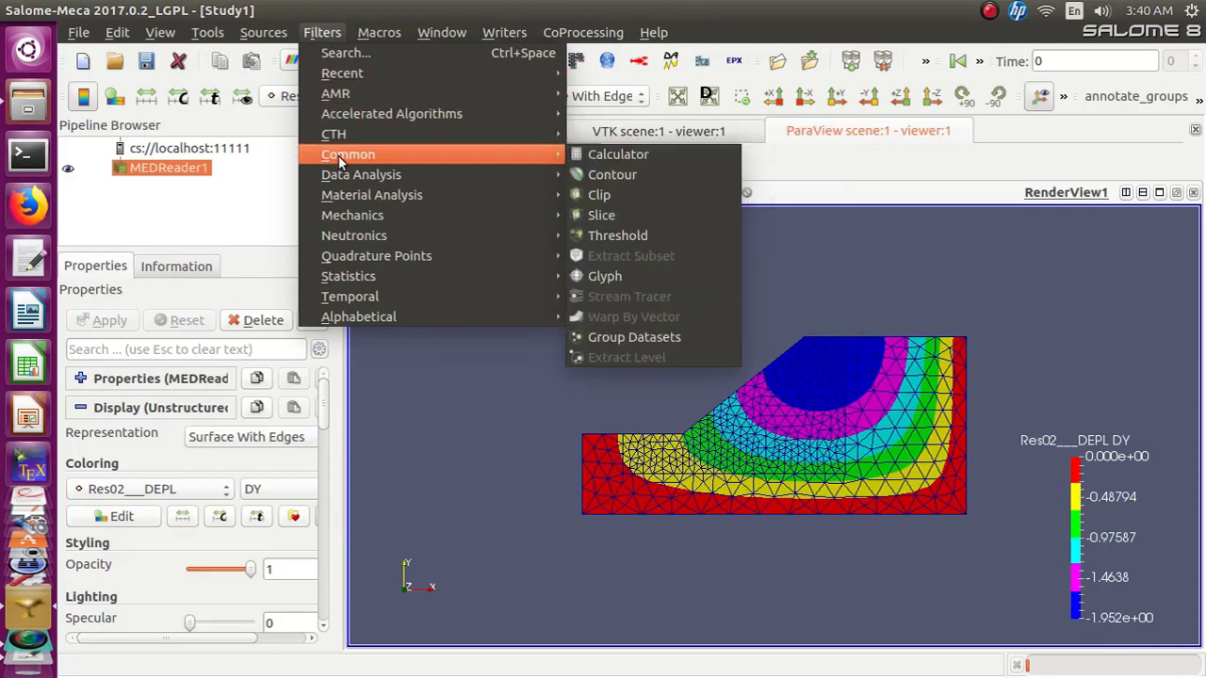
left_click(469, 363)
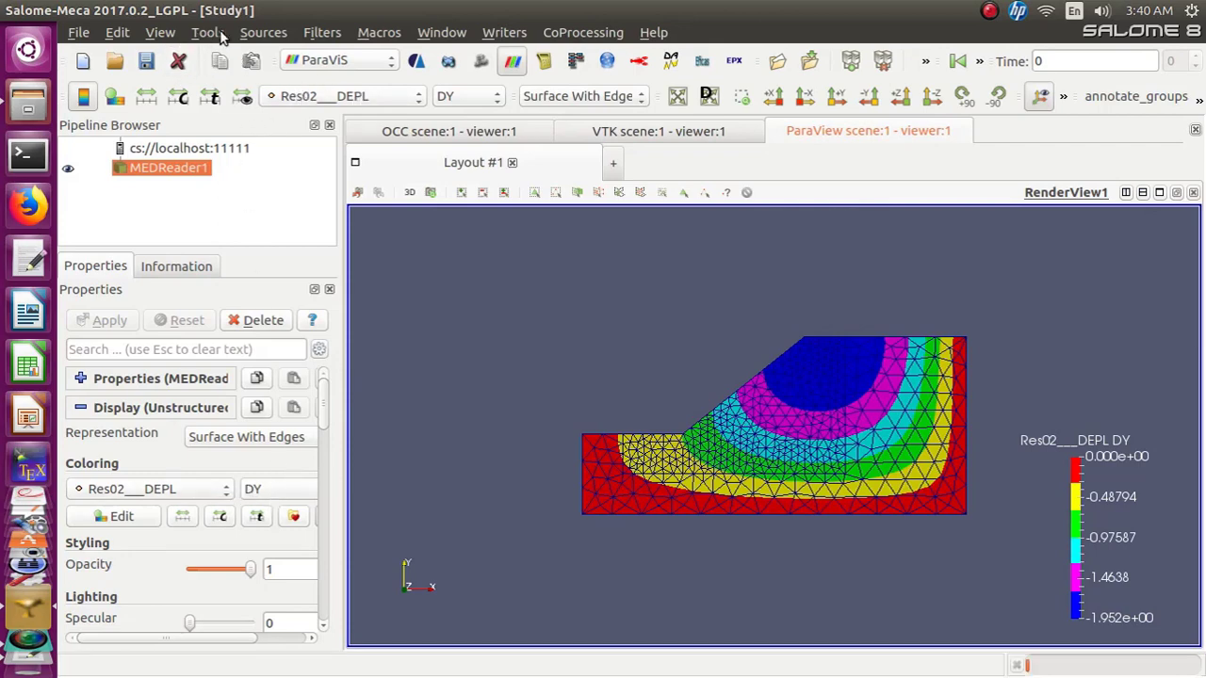
left_click(322, 32)
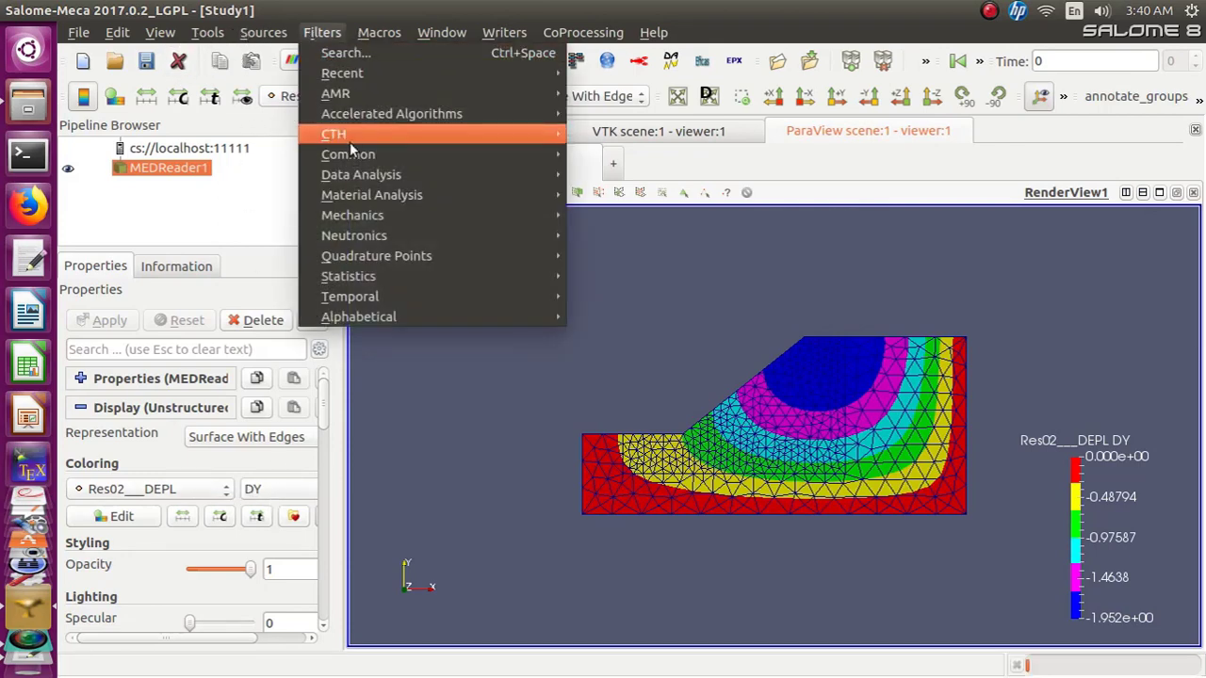
mouse_move(351, 158)
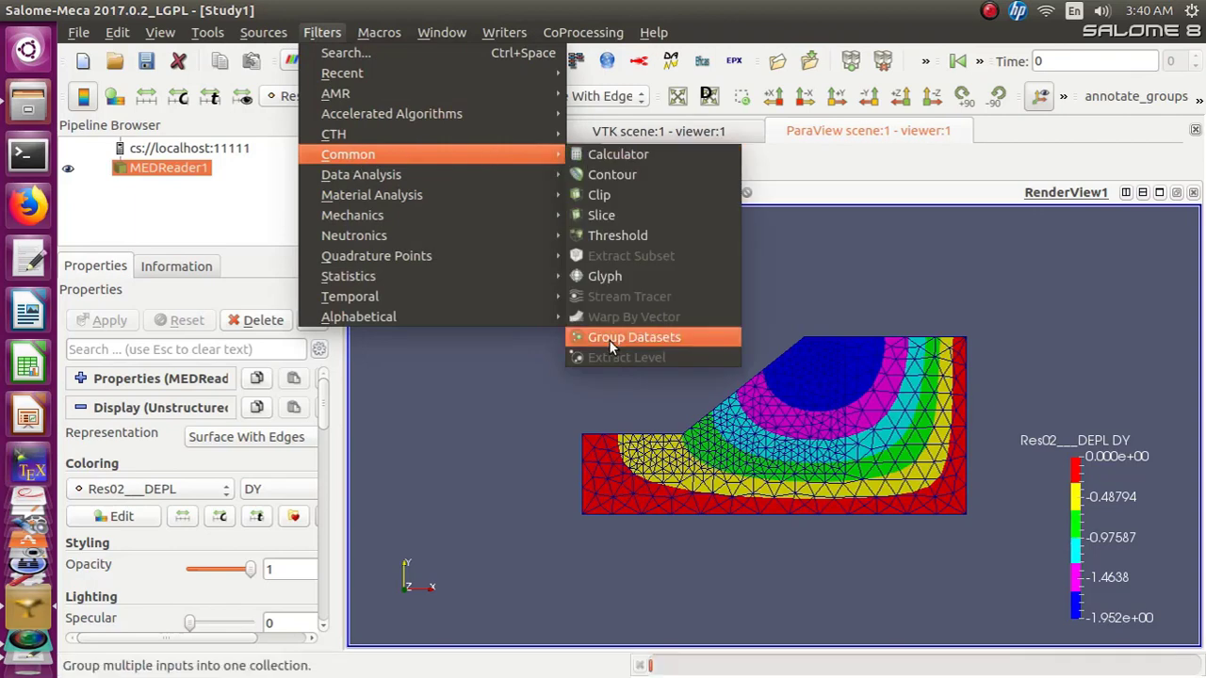
left_click(478, 367)
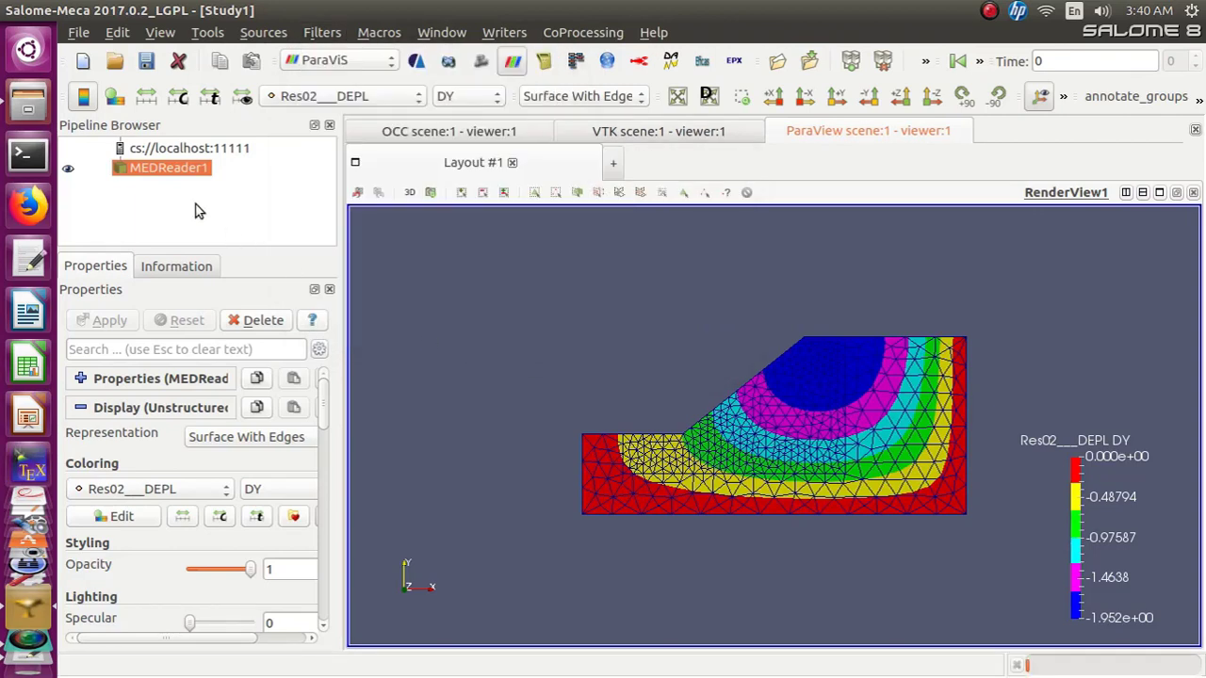
Switch the displacement coloring to the Magnitude component
left_click(496, 98)
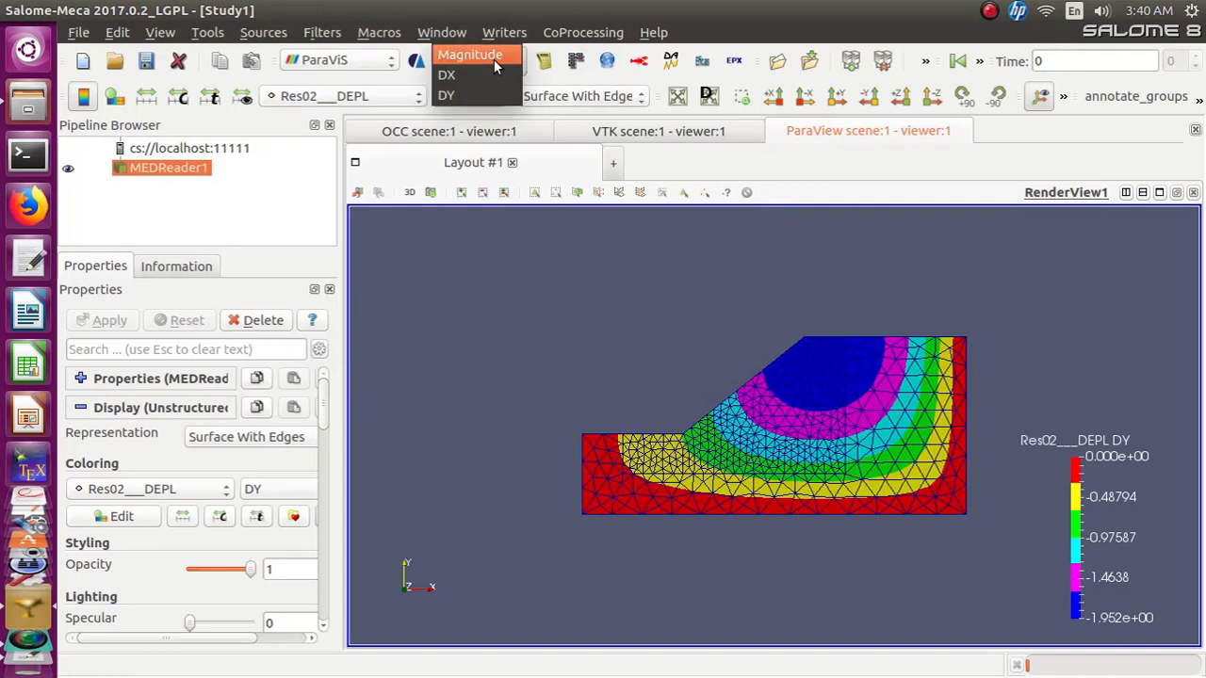
left_click(491, 57)
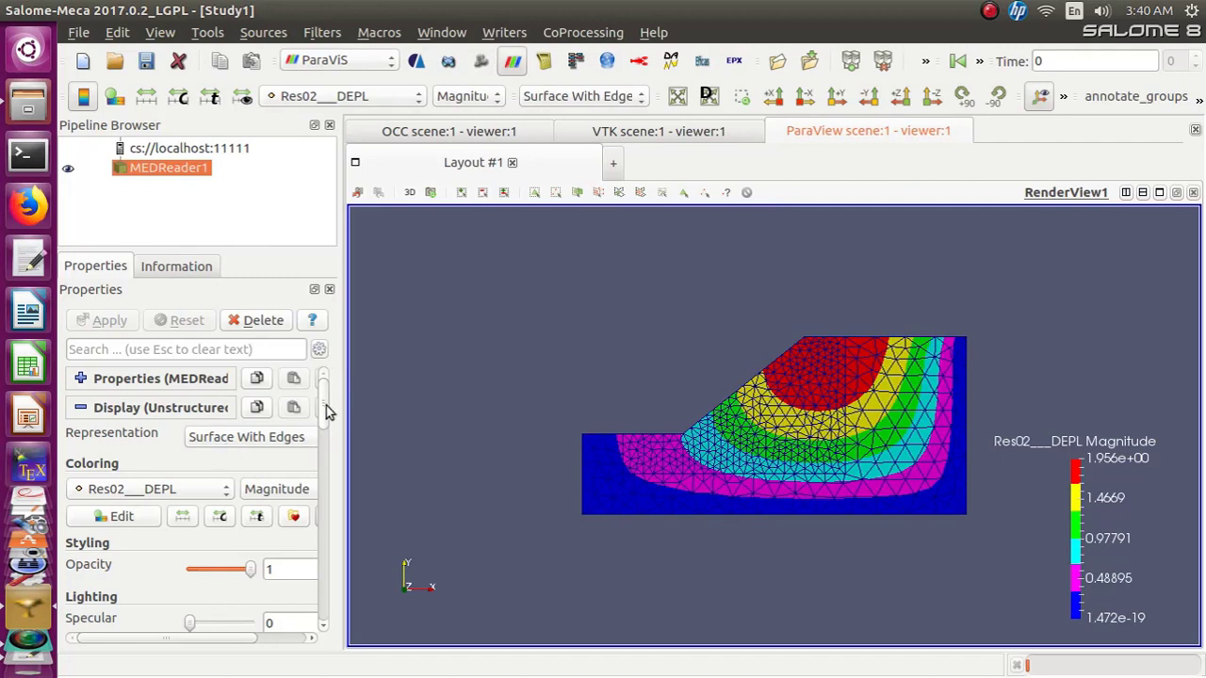
left_click_drag(324, 409, 320, 612)
scroll(332, 377, "up", 8)
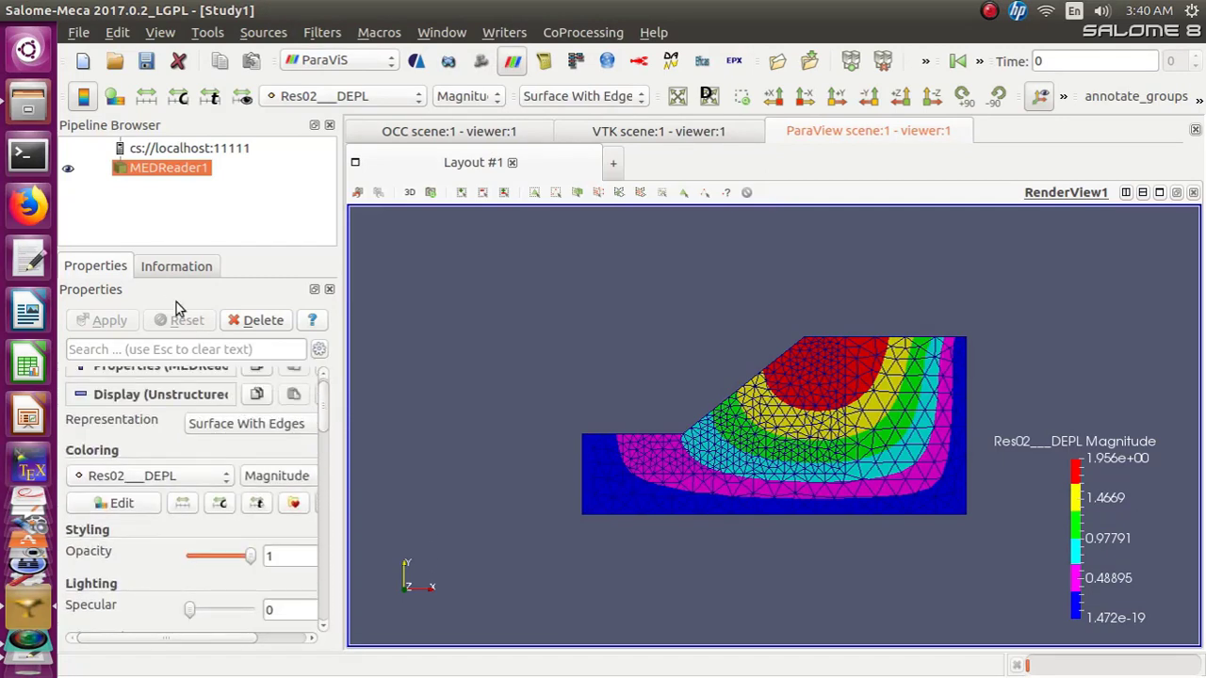
Review the dataset's information and return to its properties
left_click(170, 268)
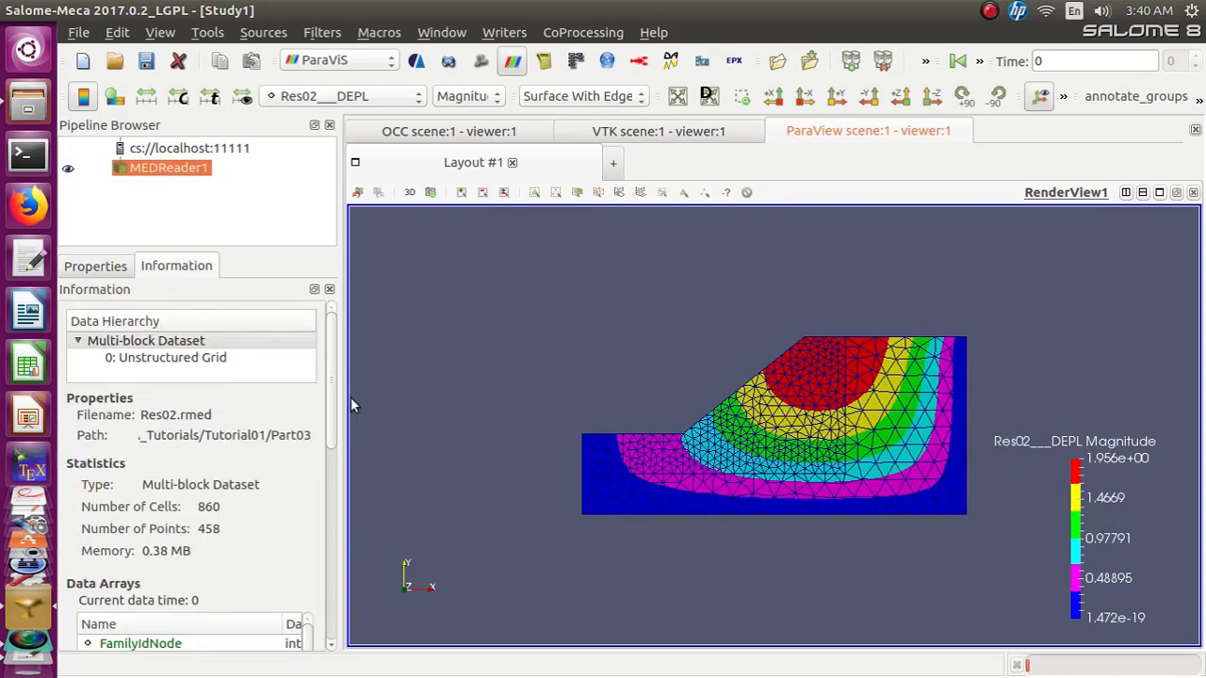
left_click_drag(332, 395, 346, 285)
left_click(77, 266)
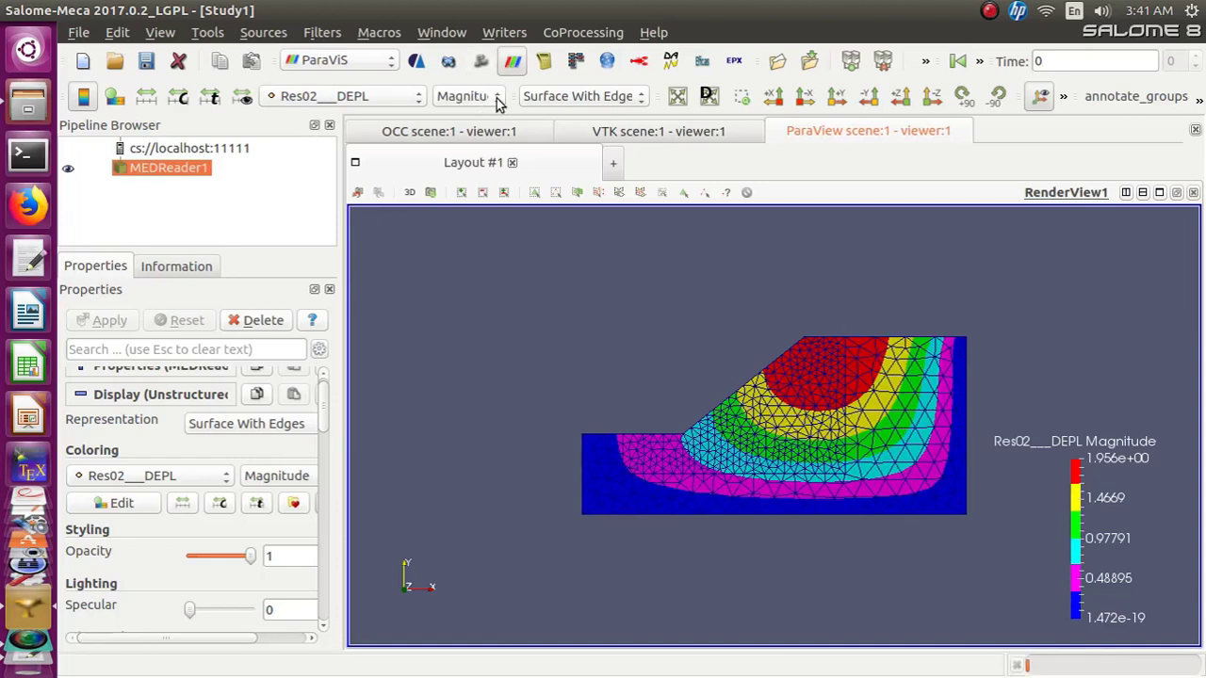
Reselect Res02___DEPL coloring and try again to apply the Warp By Vector filter
left_click(334, 96)
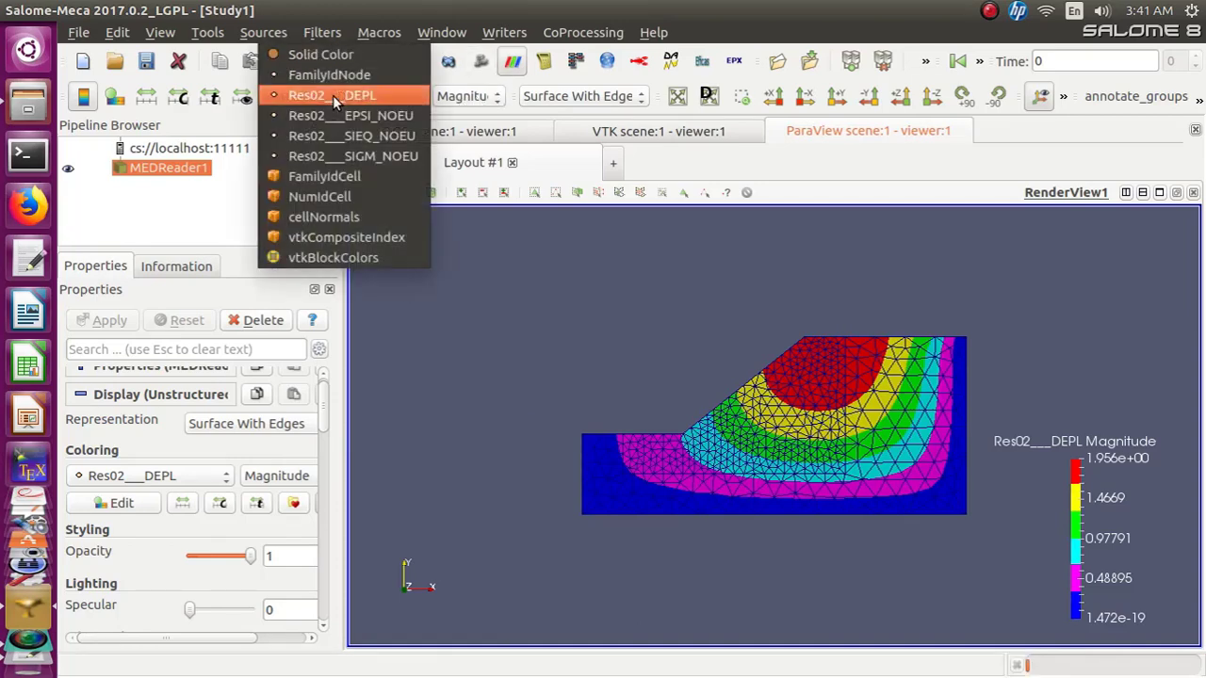
left_click(333, 95)
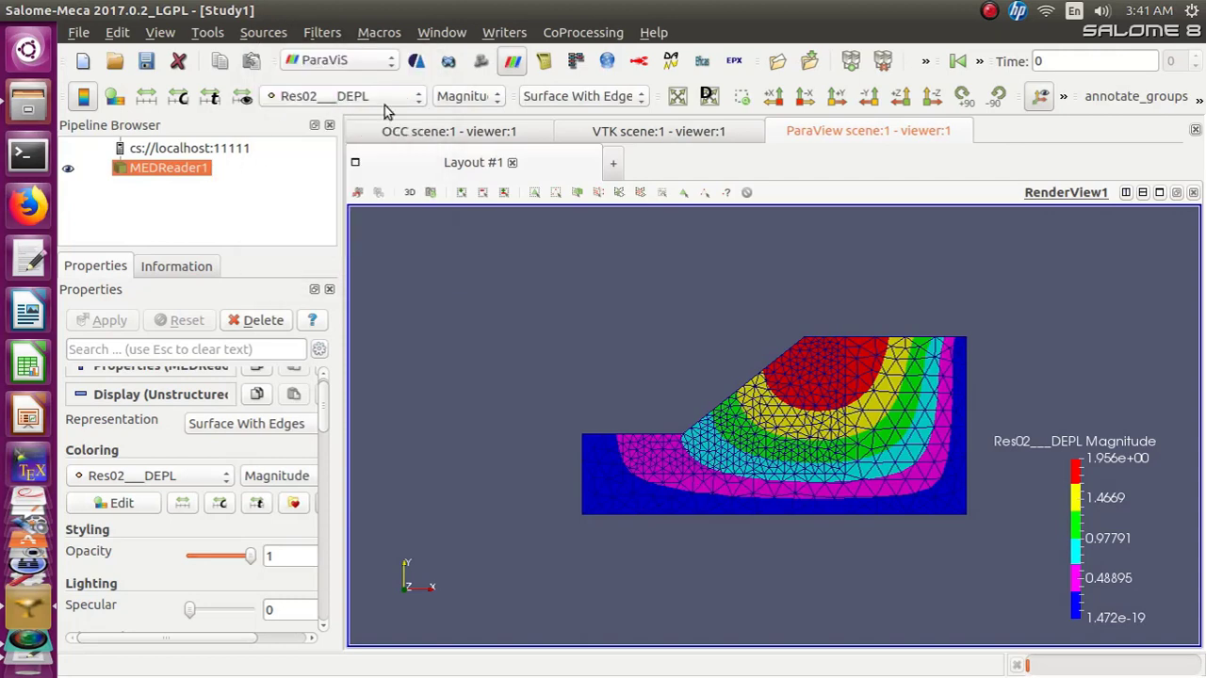
left_click(376, 98)
left_click(375, 97)
left_click(333, 36)
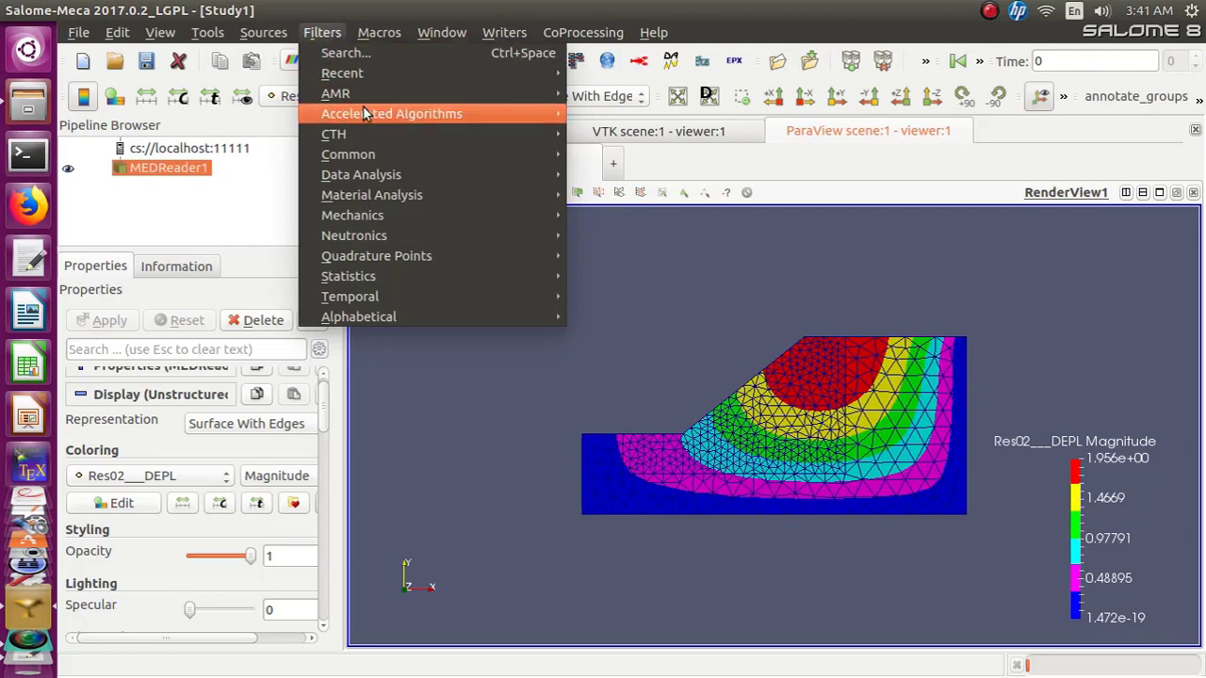
mouse_move(377, 195)
mouse_move(374, 153)
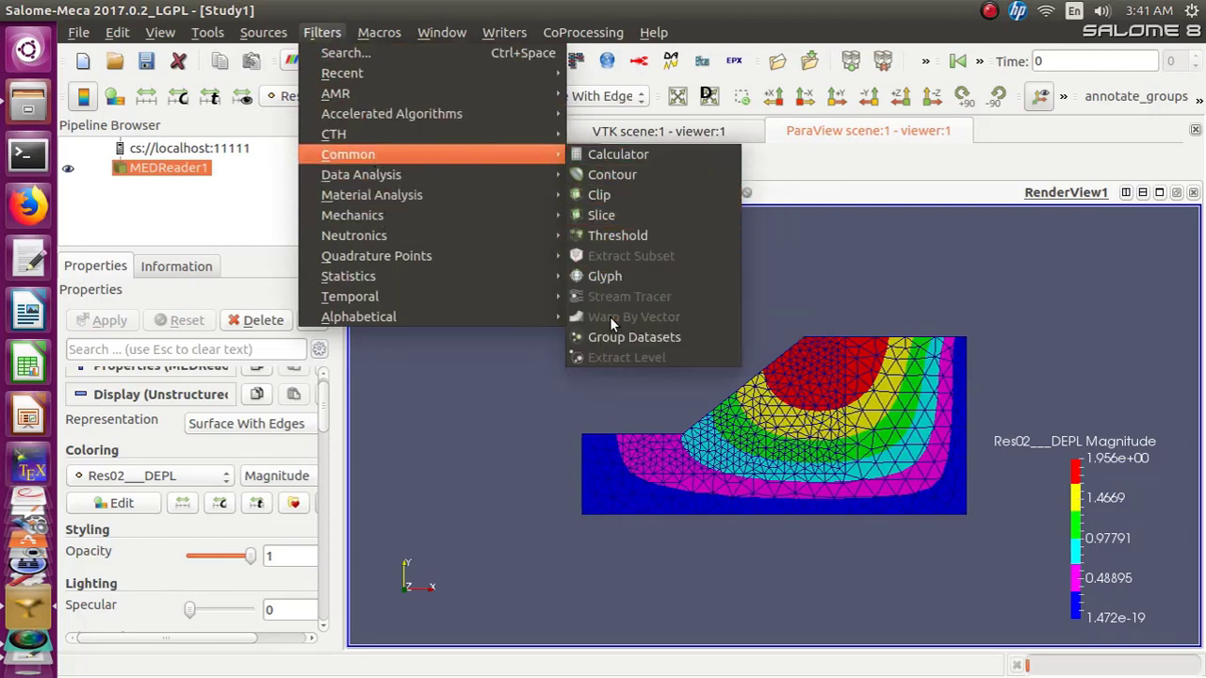
left_click(527, 375)
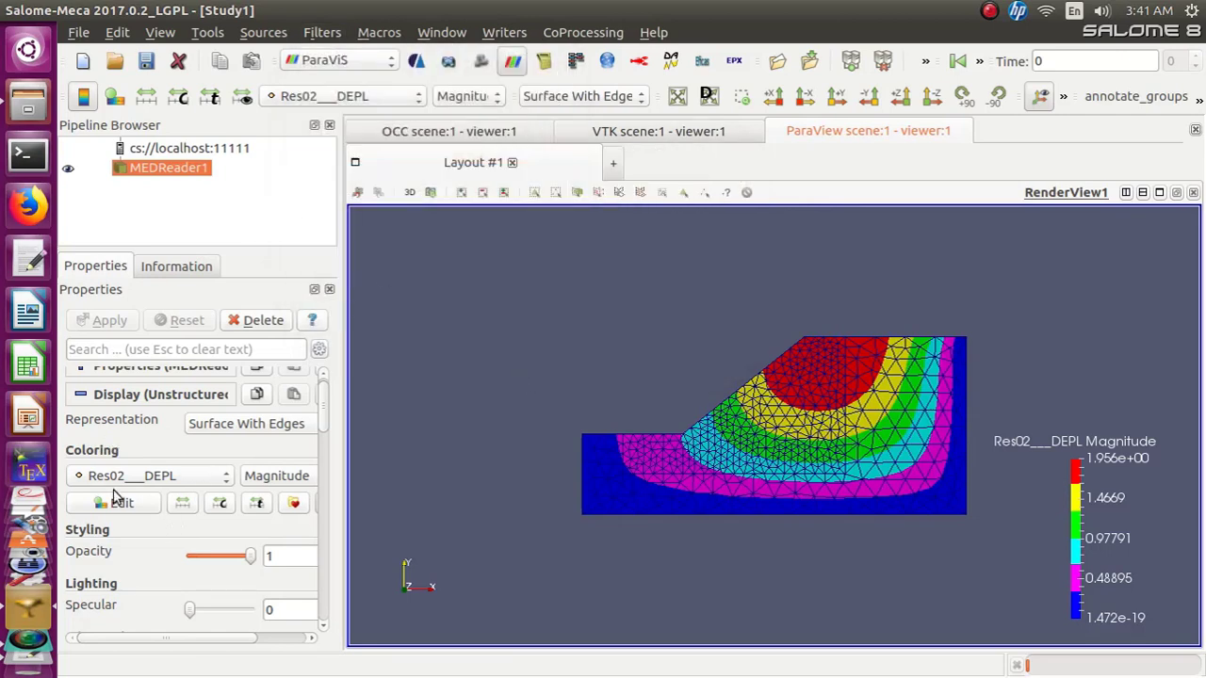
Enable the GenerateVectors option in the MEDReader1 properties
left_click(160, 266)
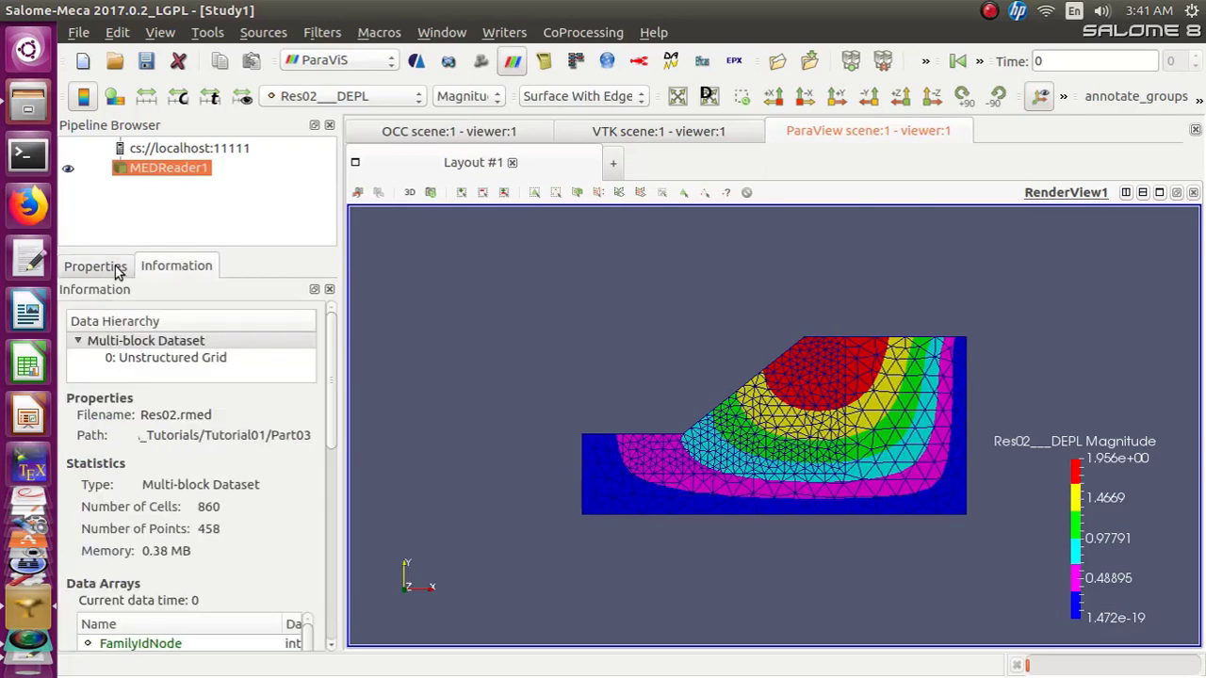
left_click(115, 269)
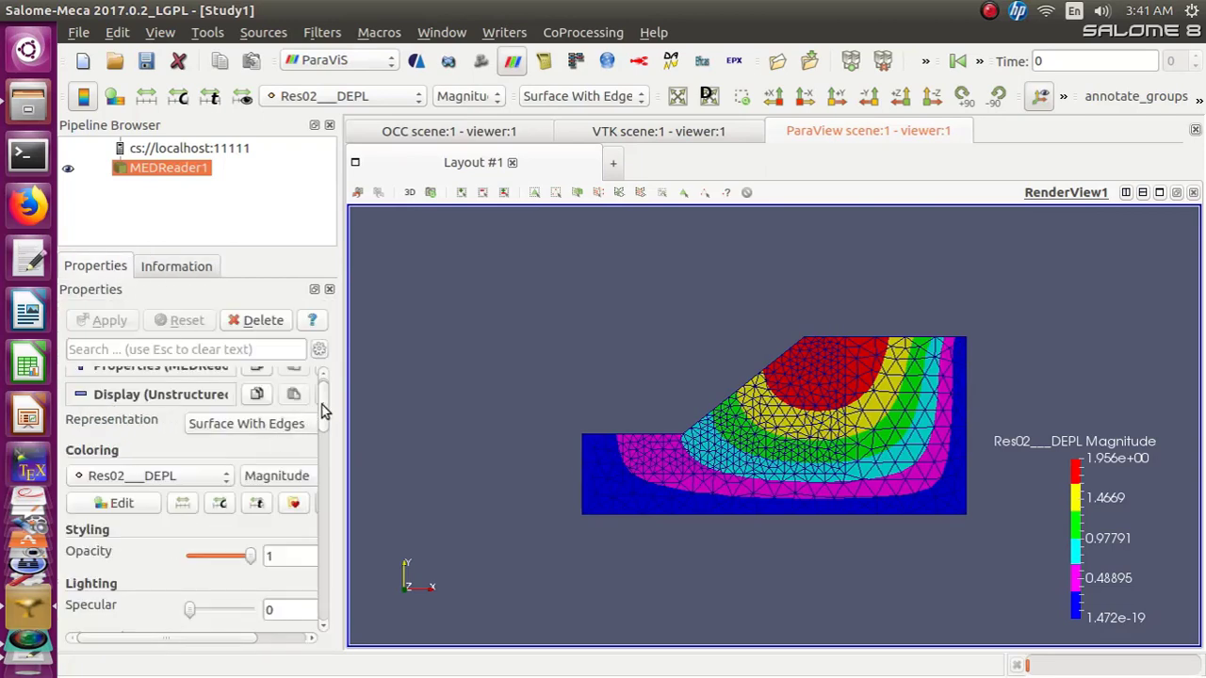
mouse_move(323, 408)
left_mouse_down()
mouse_move(323, 614)
mouse_move(326, 402)
left_mouse_up()
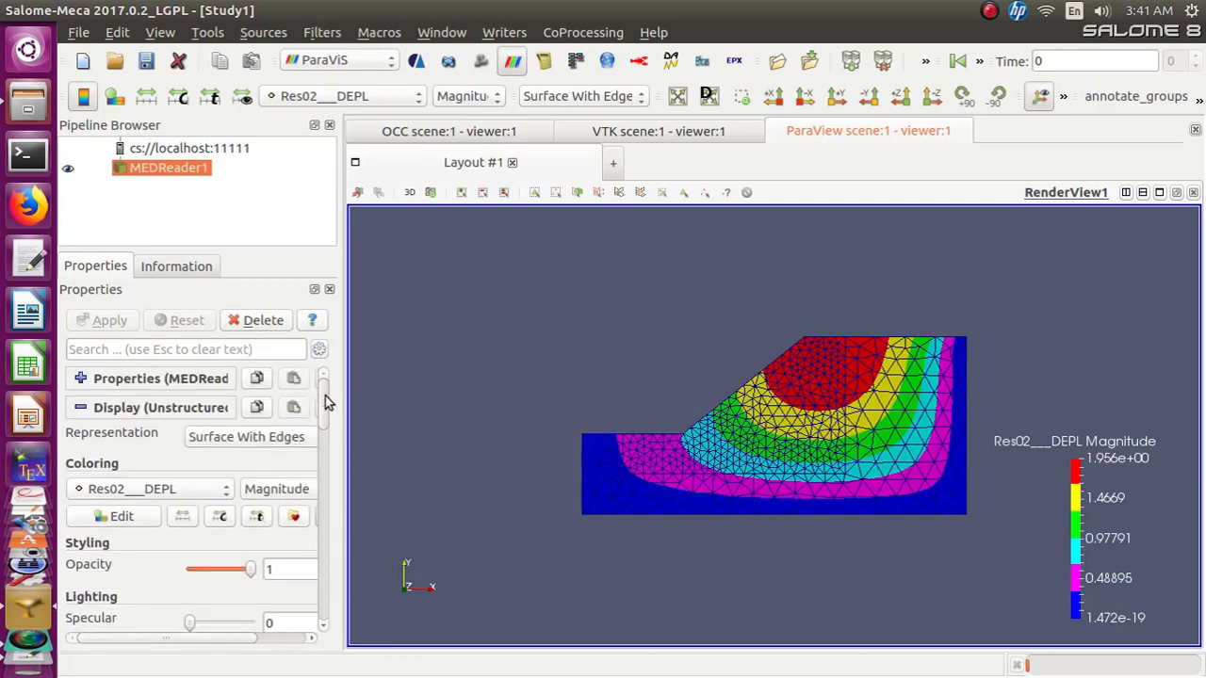
left_click(83, 412)
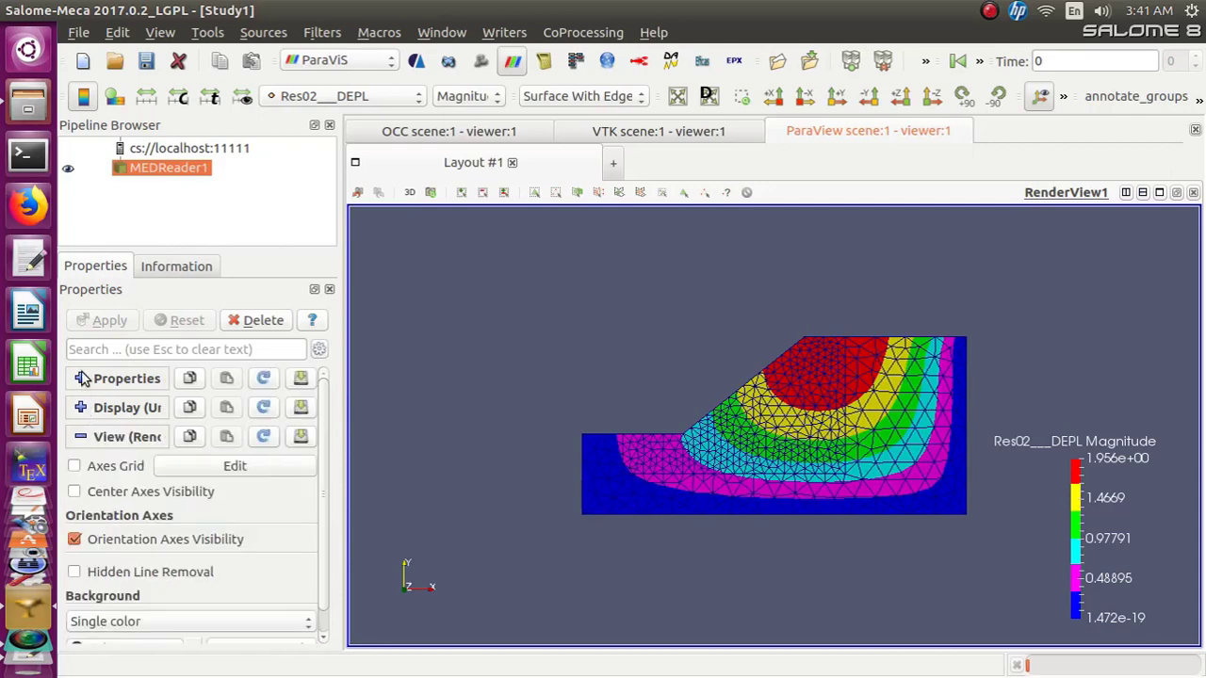
left_click(83, 377)
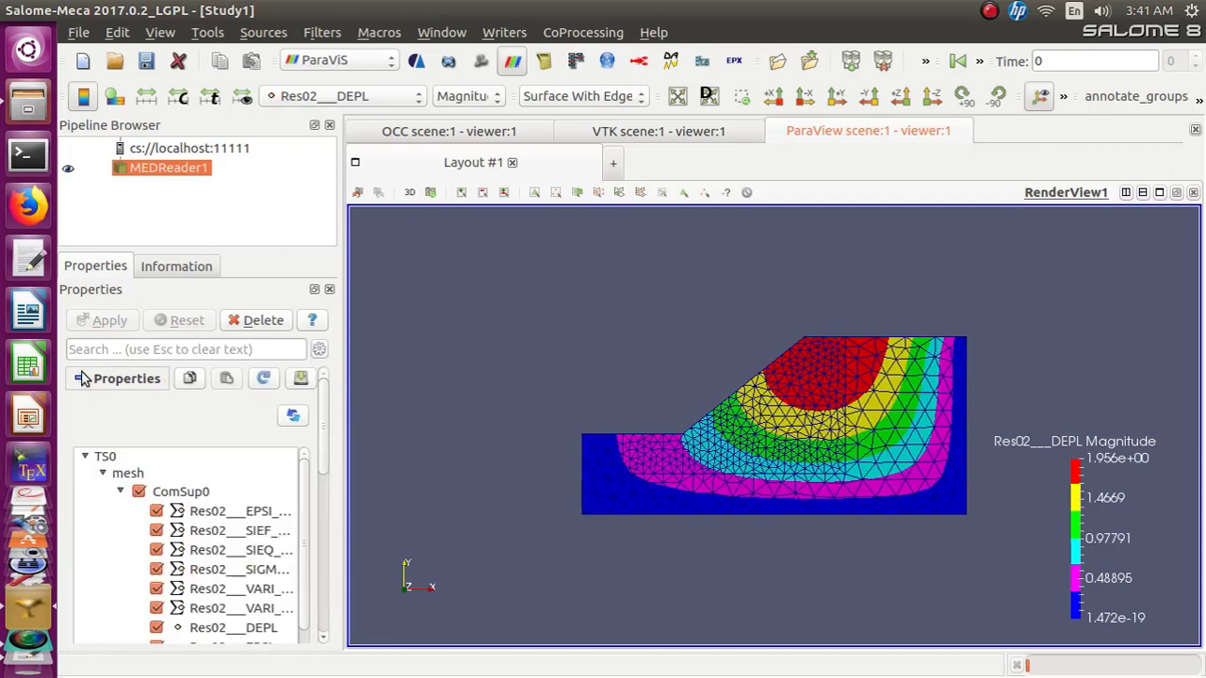
left_click(214, 513)
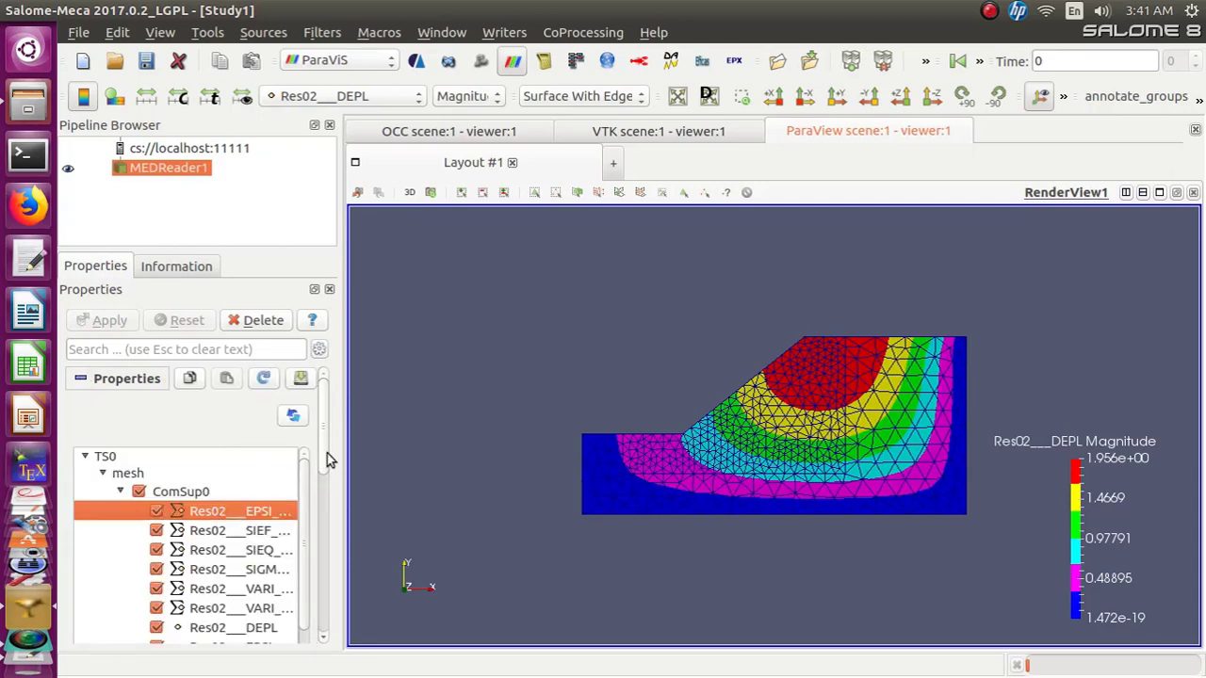
left_click_drag(326, 458, 323, 511)
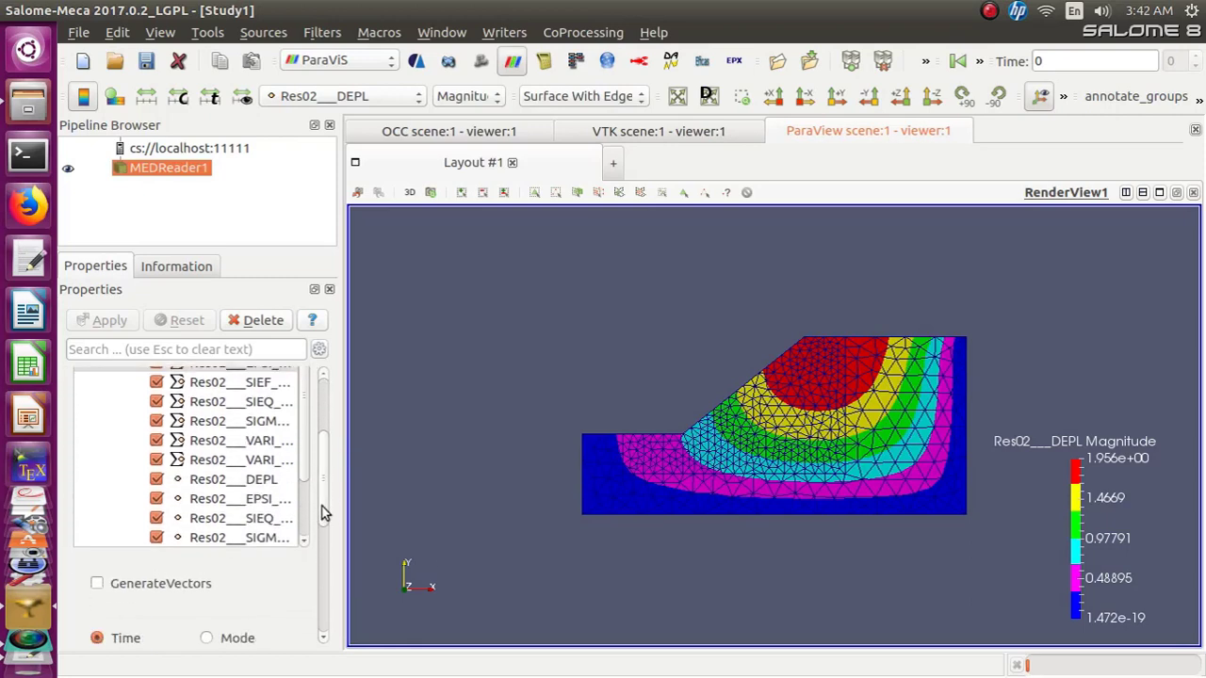
left_click(242, 482)
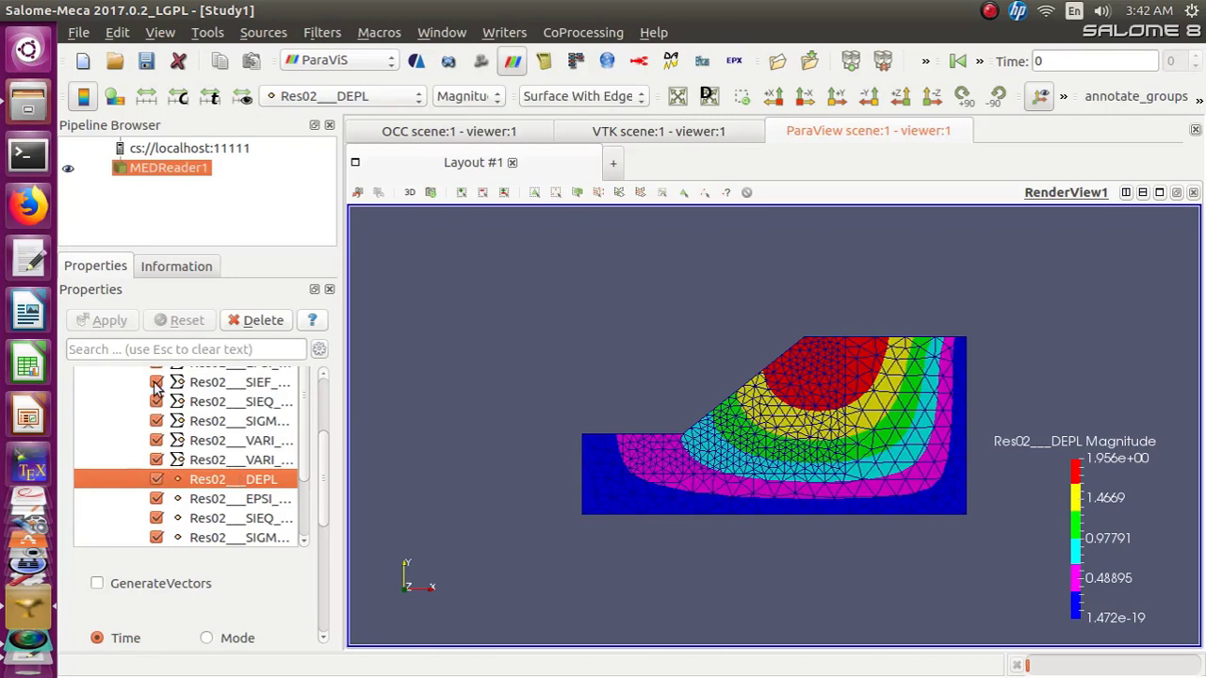
mouse_move(329, 464)
left_mouse_down()
mouse_move(325, 450)
mouse_move(326, 482)
left_mouse_up()
left_click(97, 509)
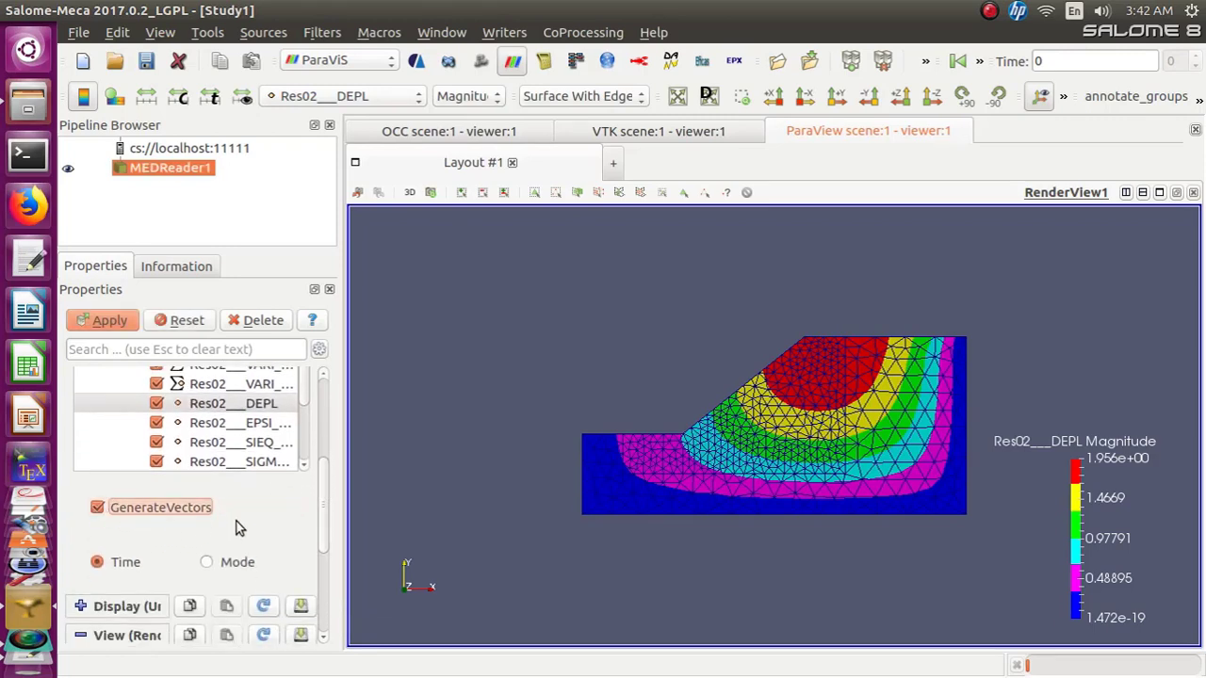
Apply the GenerateVectors change and add a Warp By Vector filter to MEDReader1, making it visible
left_click(109, 321)
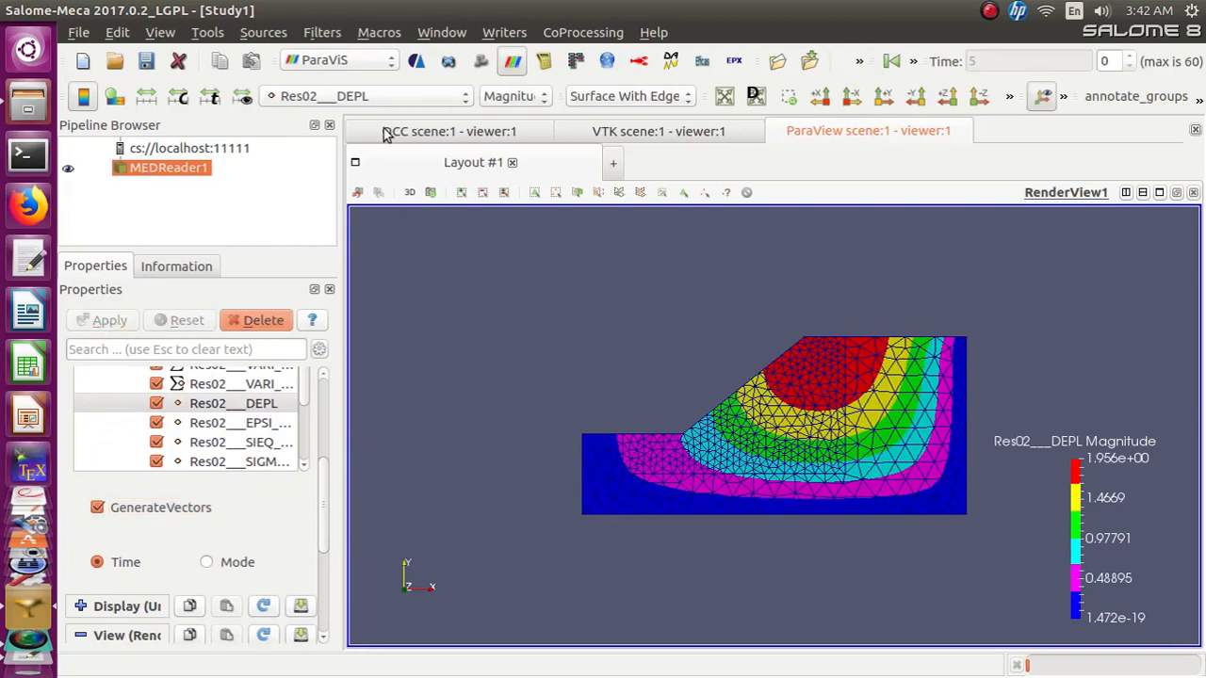
left_click(326, 34)
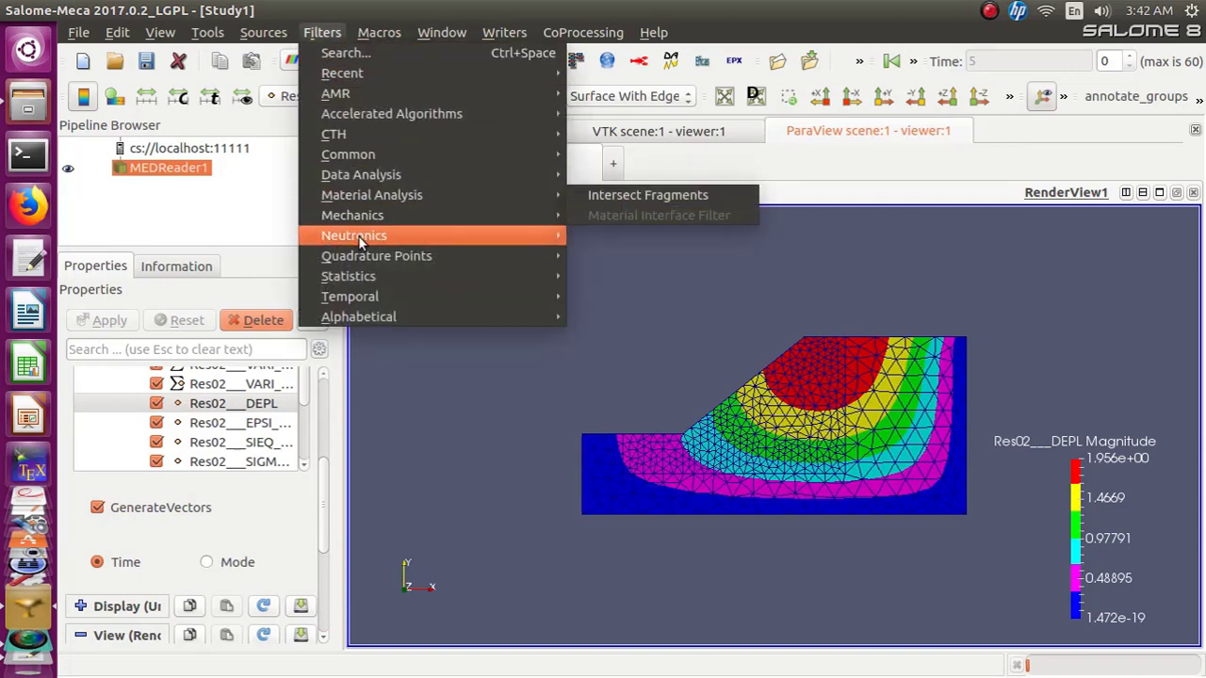
mouse_move(358, 215)
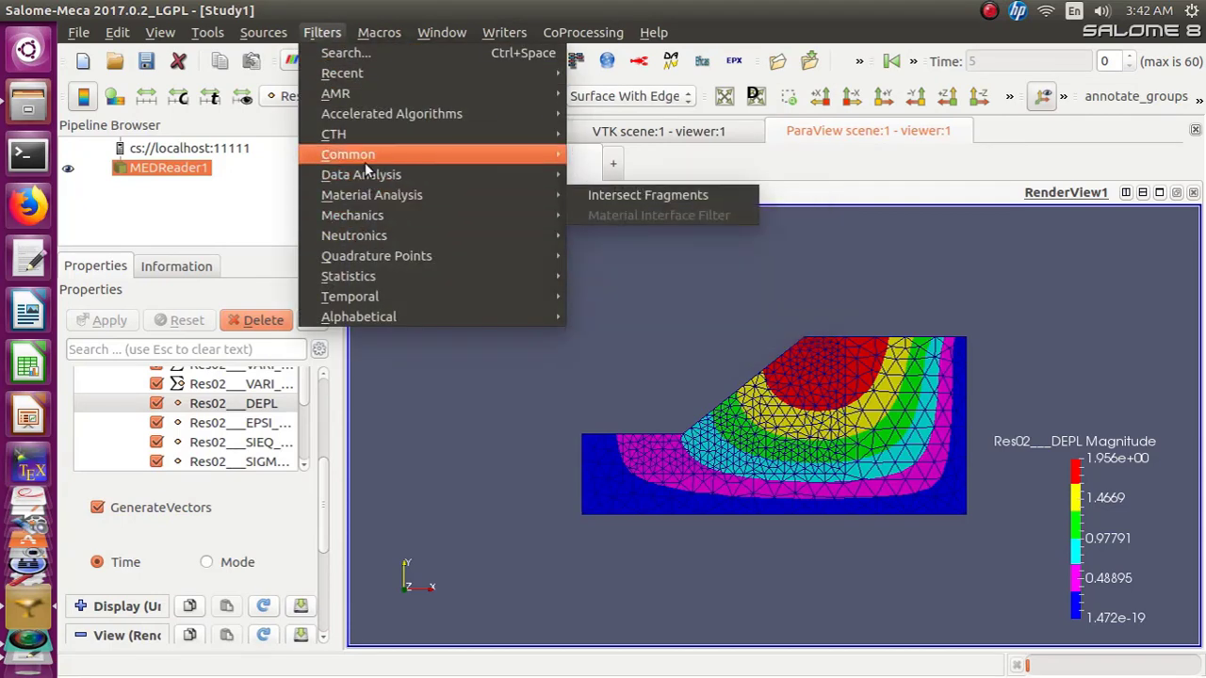
mouse_move(452, 158)
left_click(586, 313)
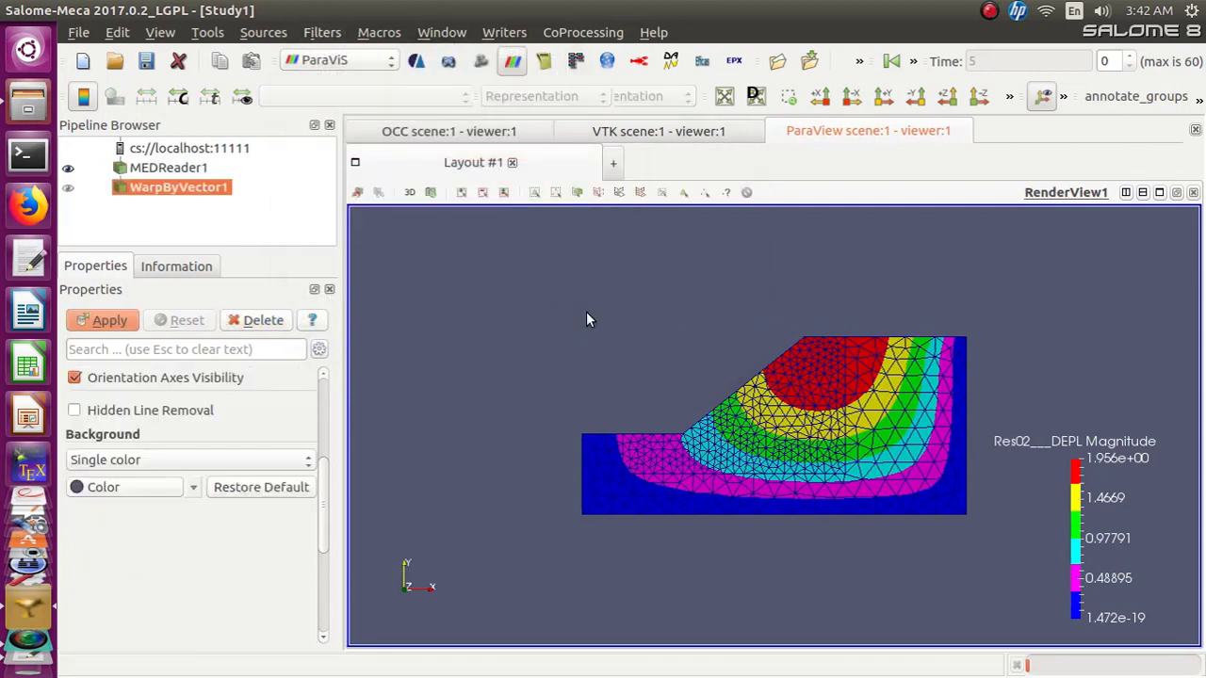
left_click(68, 188)
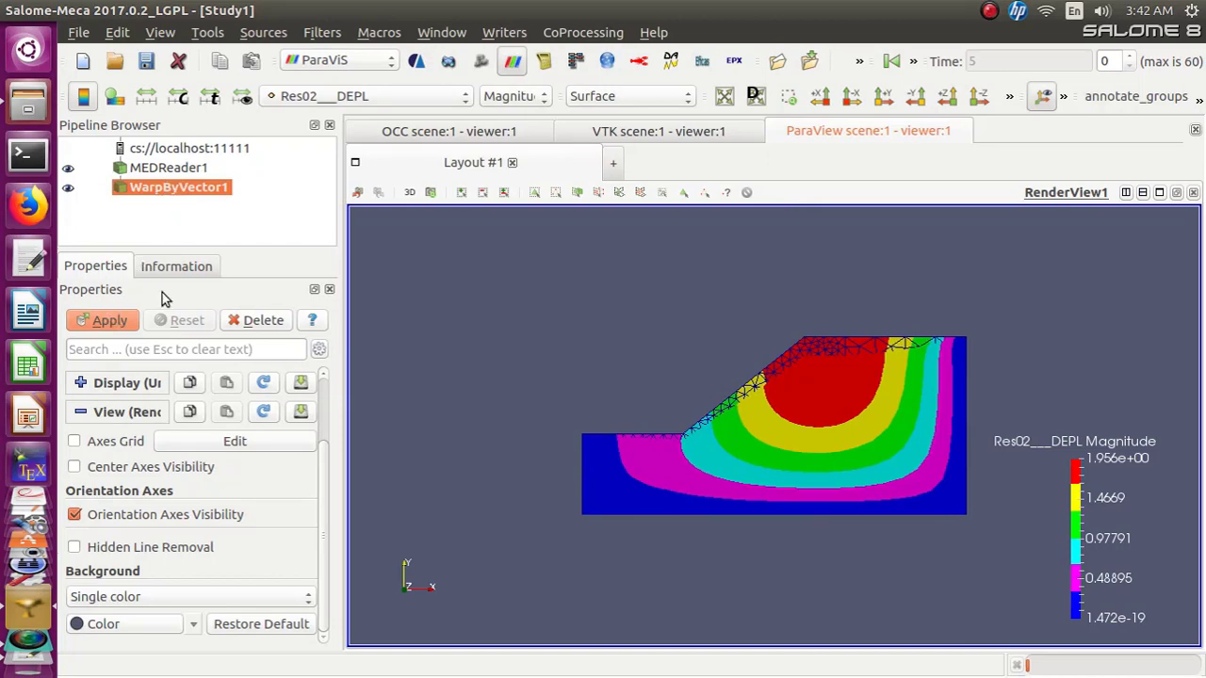
Set WarpByVector1's representation to Surface With Edges
left_click(687, 102)
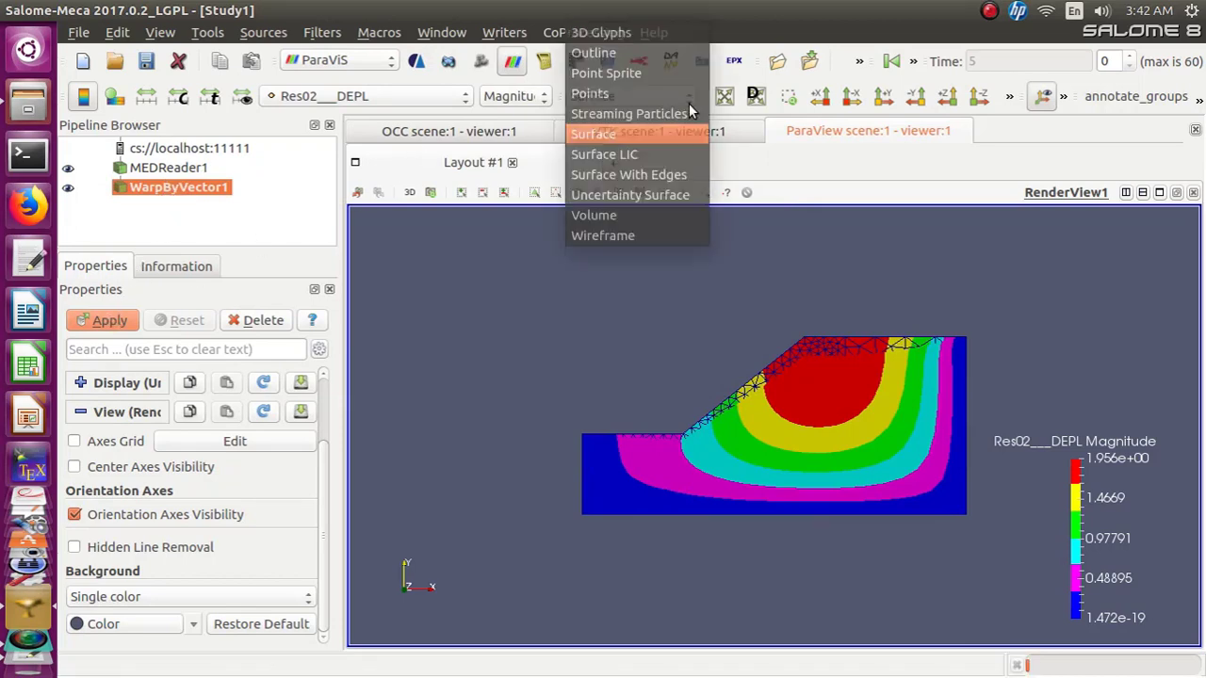
left_click(680, 175)
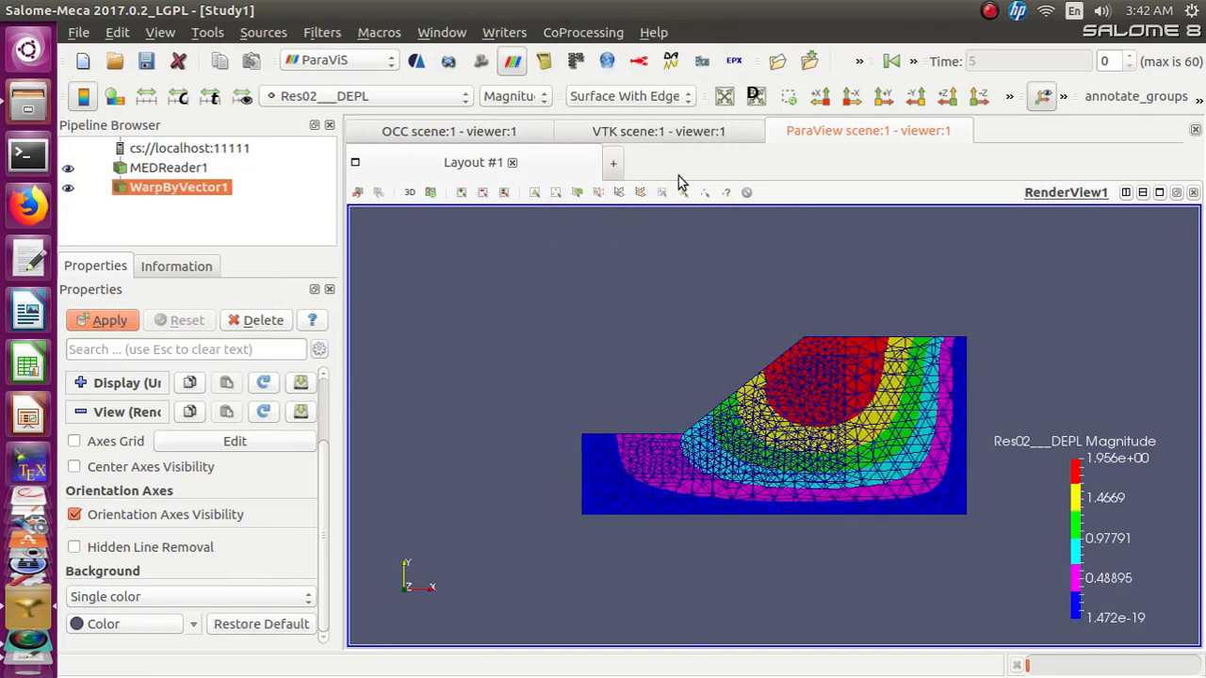
Set MEDReader1's representation to Surface and apply its pending properties
left_click(146, 169)
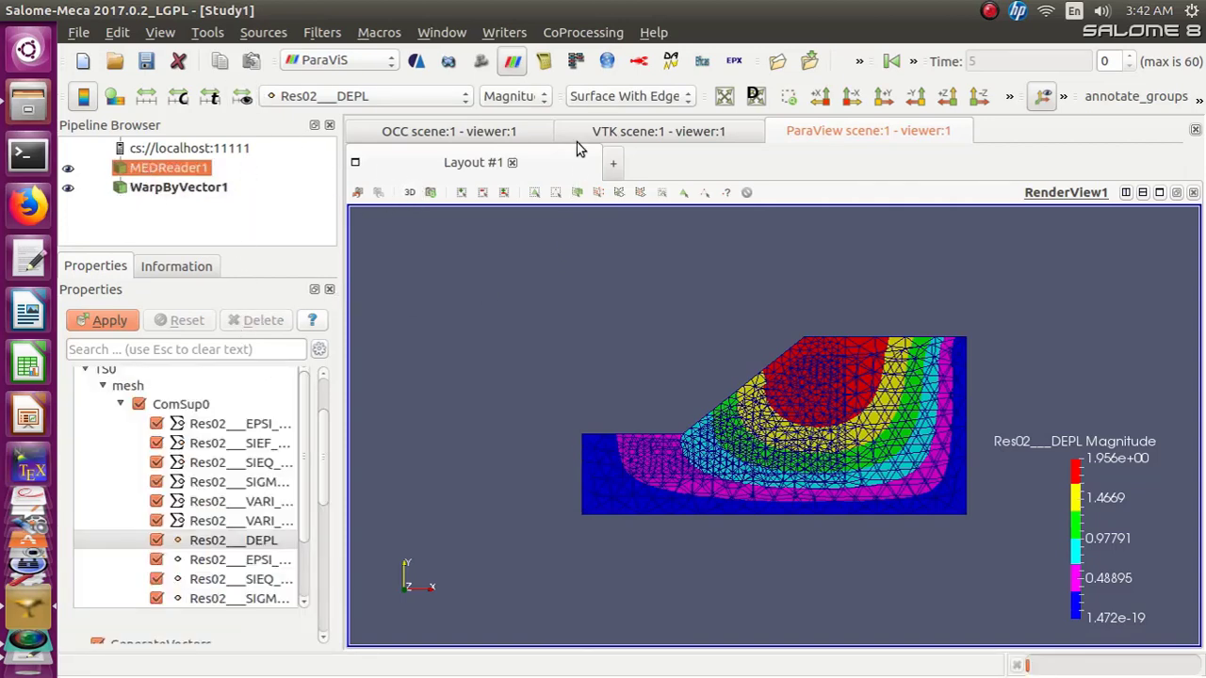
left_click(687, 98)
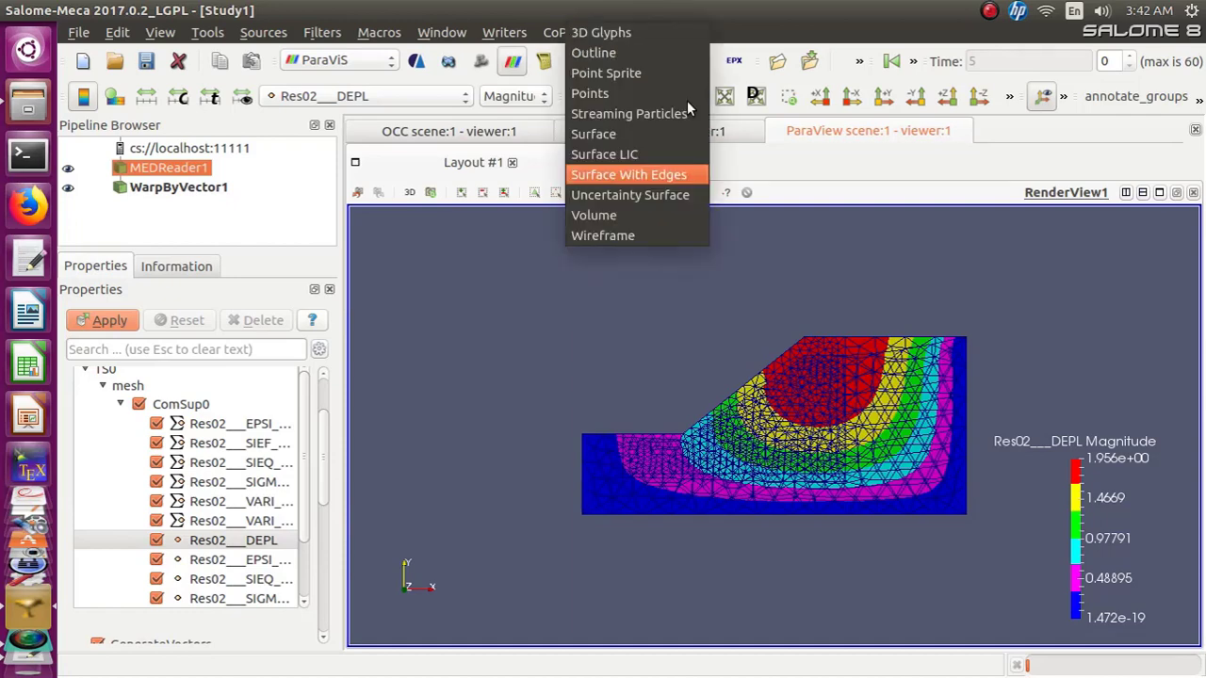
left_click(674, 134)
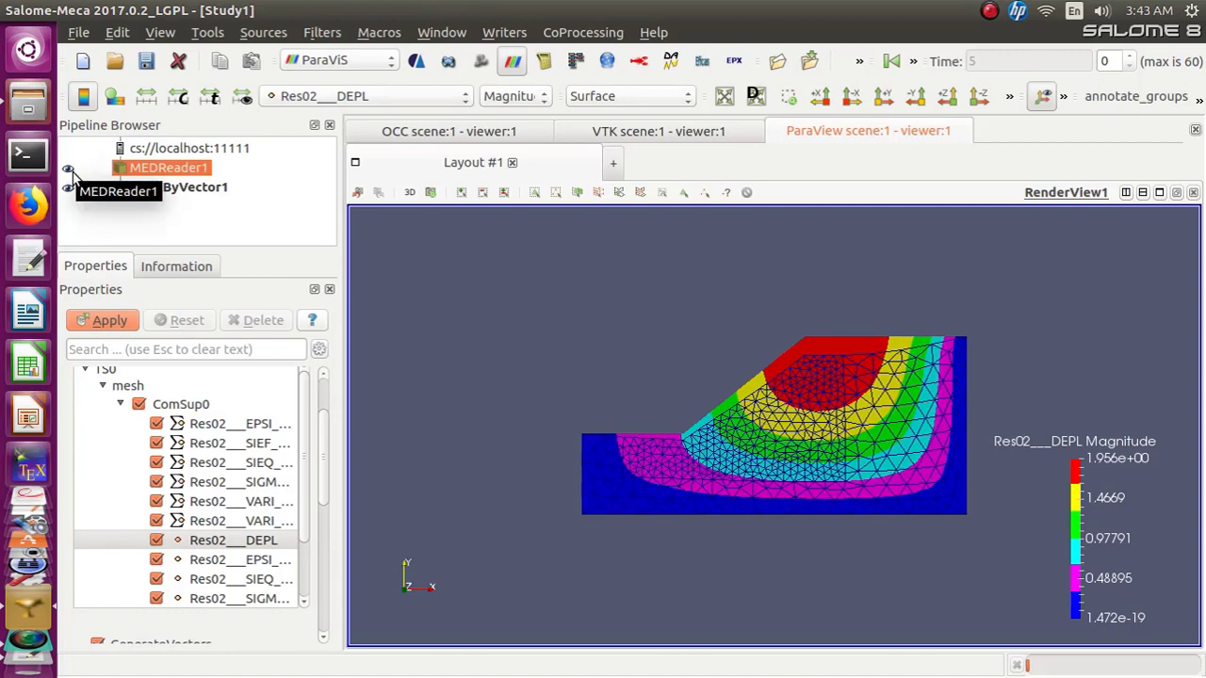
left_click(110, 321)
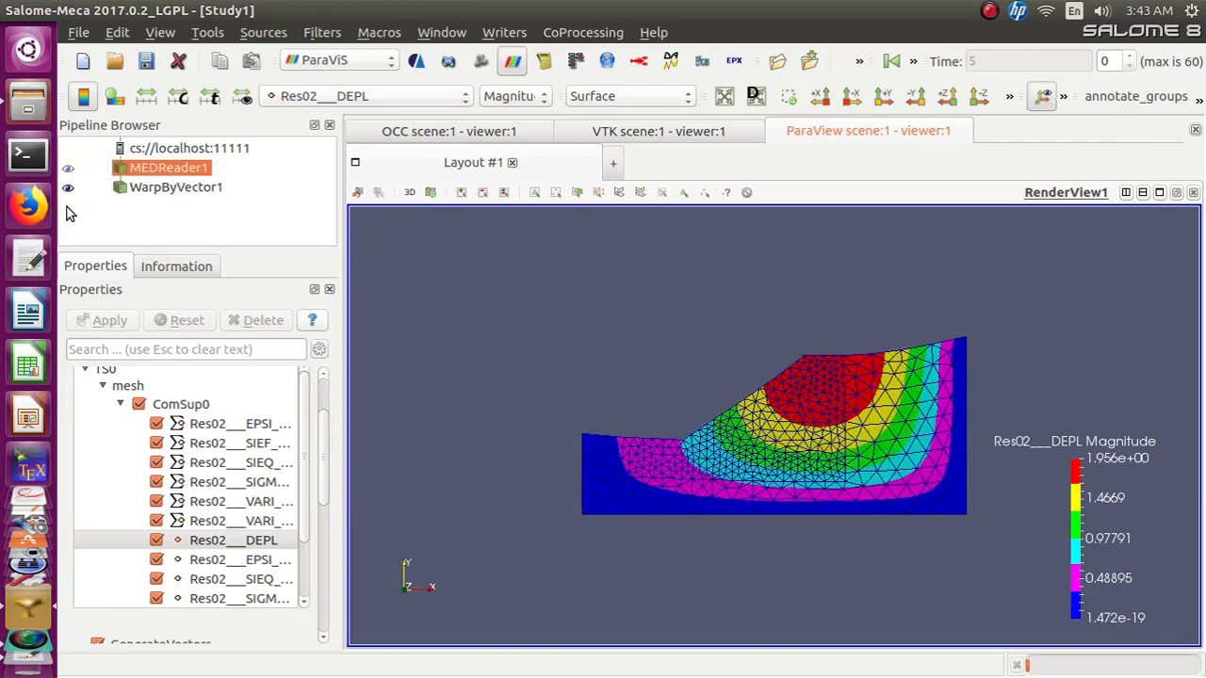
left_click(68, 176)
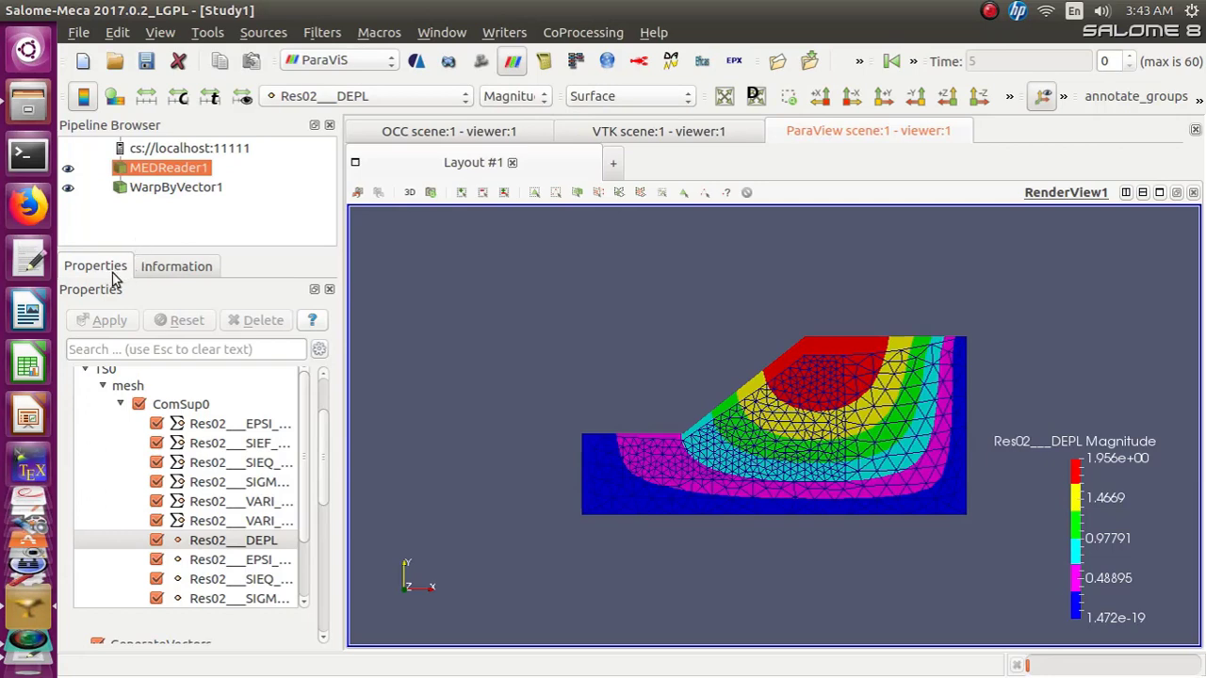
Expand MEDReader1's Display section and open the color map editor for Res02___DEPL
left_click_drag(325, 434, 312, 593)
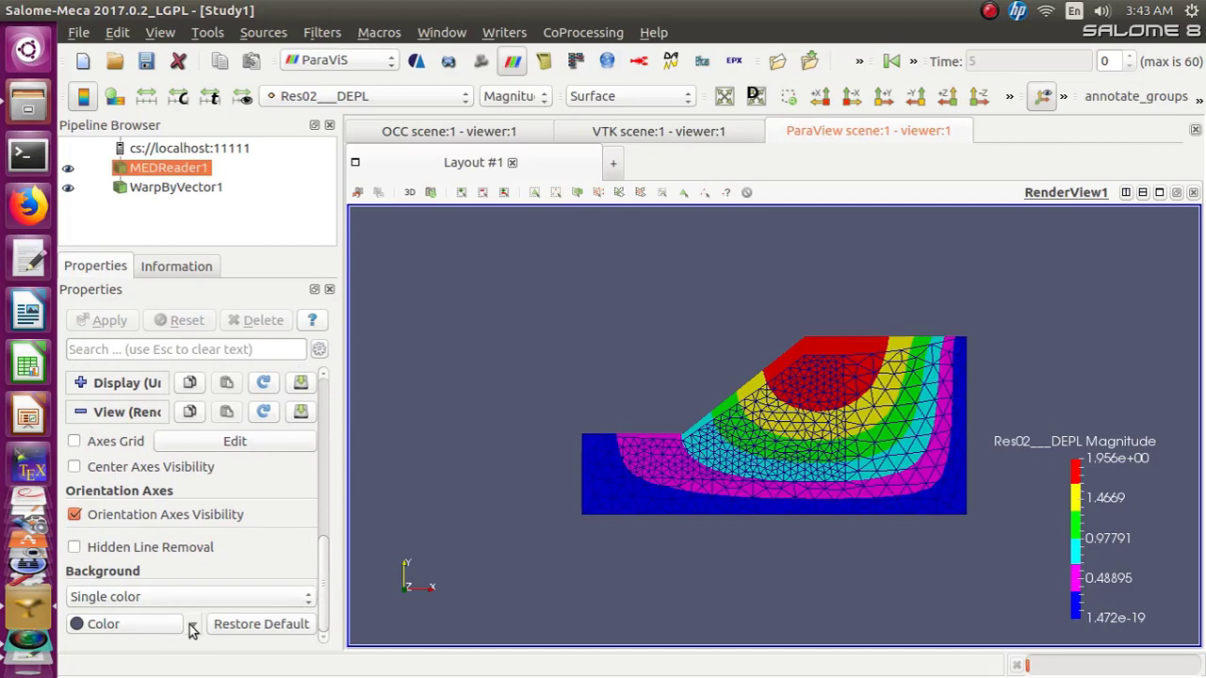
left_click_drag(324, 552, 345, 377)
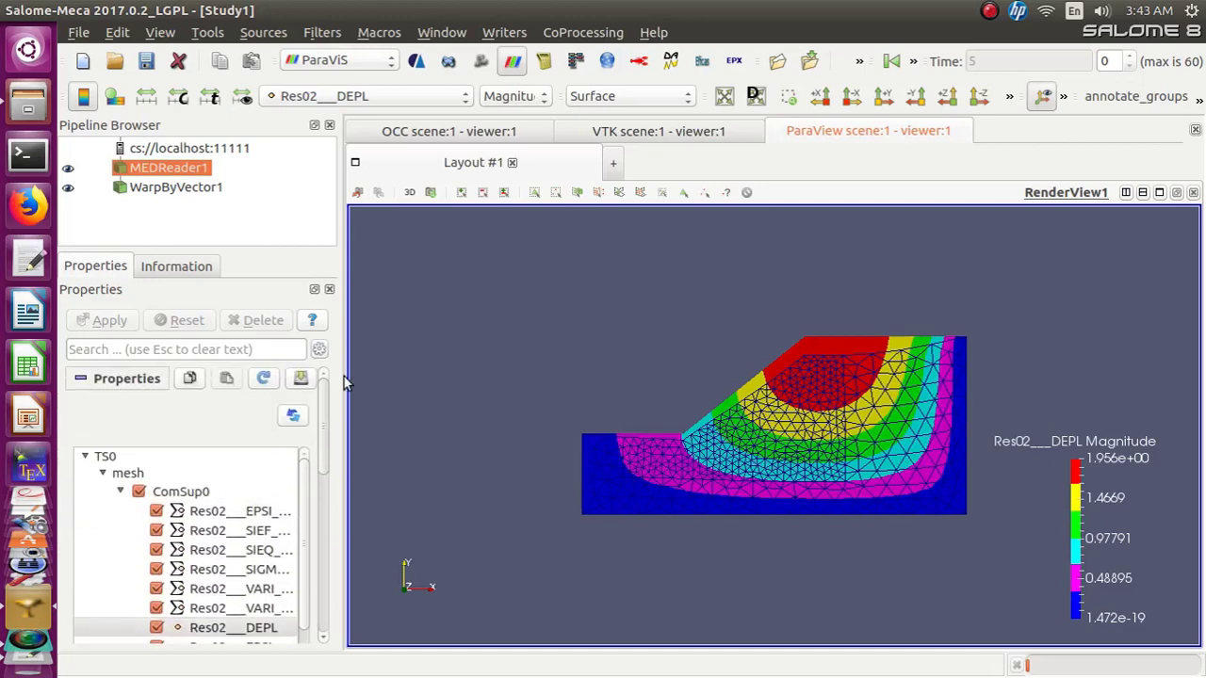
left_click(80, 380)
left_click(80, 407)
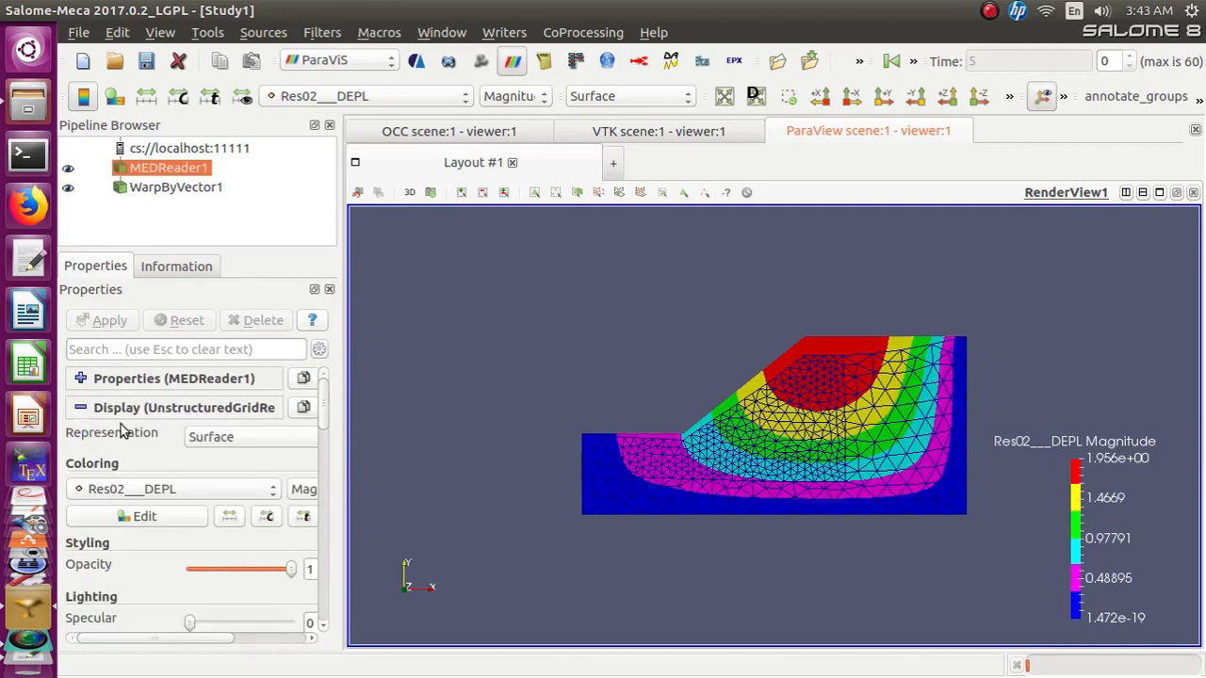
left_click(144, 517)
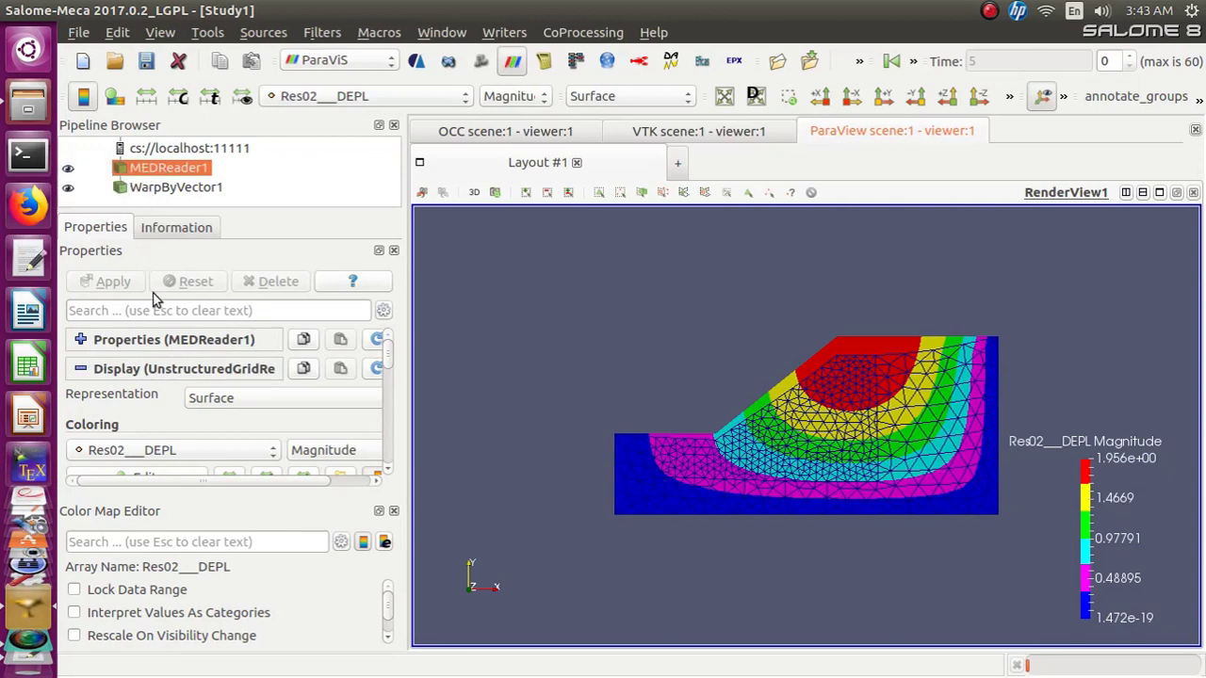
Apply the X Ray color preset to the displacement color map
scroll(387, 474, "down", 2)
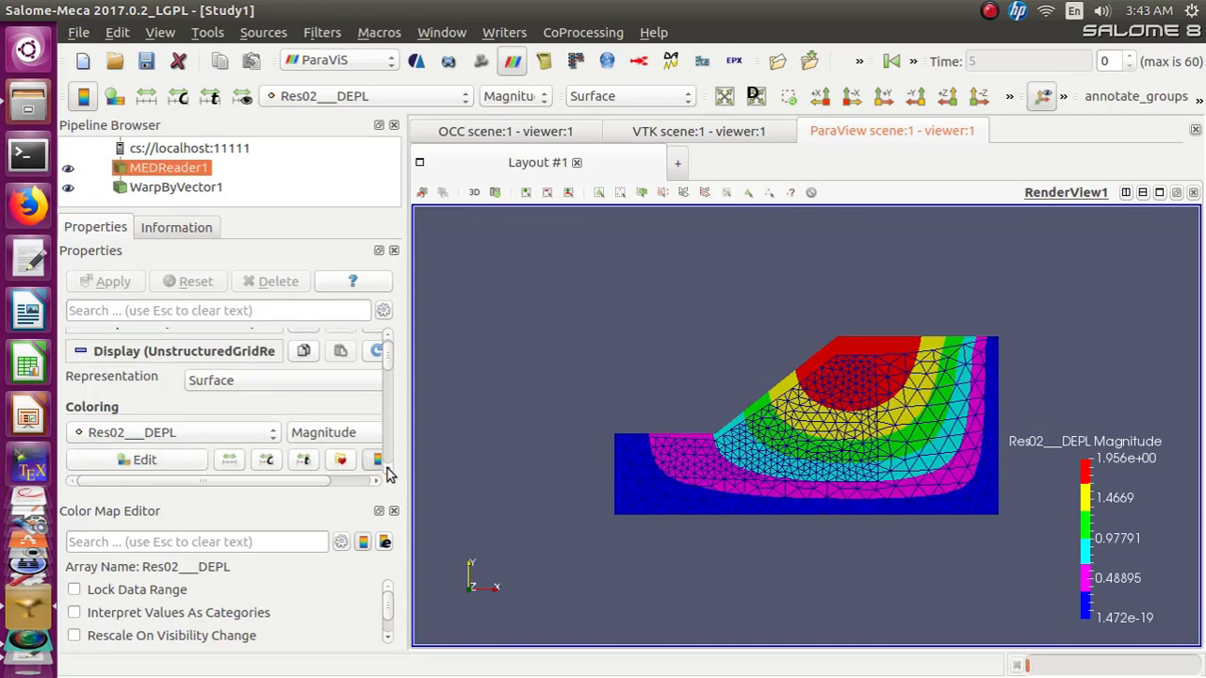
left_click(340, 443)
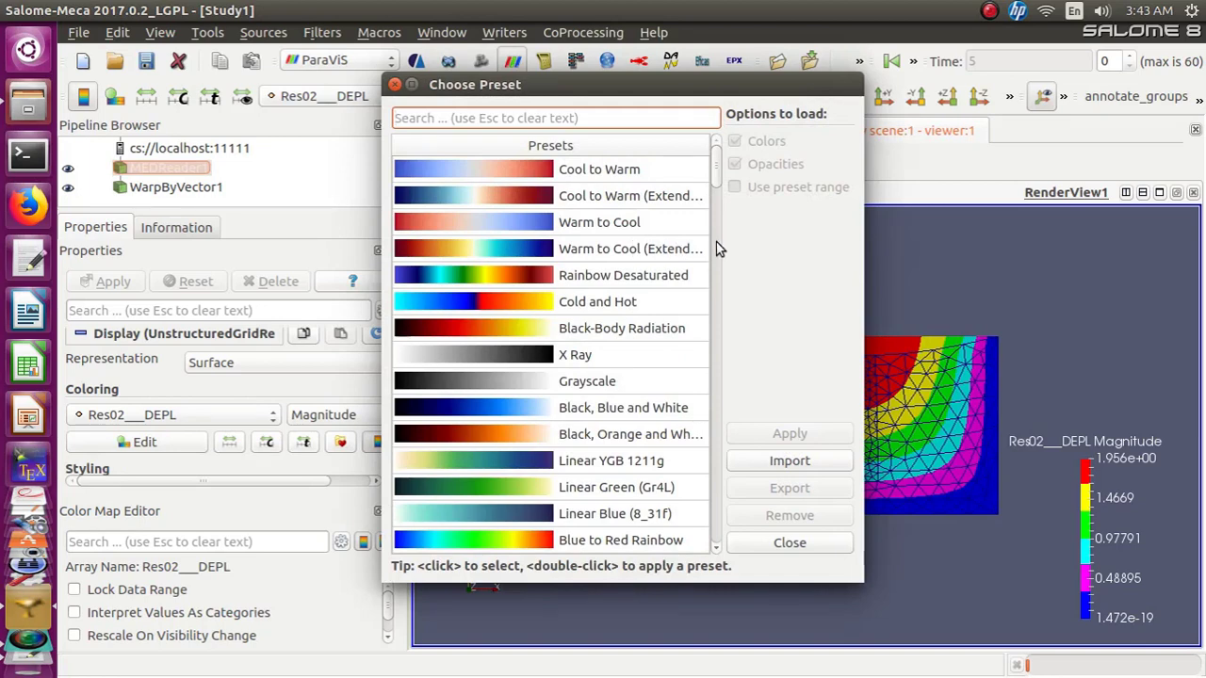
left_click(481, 360)
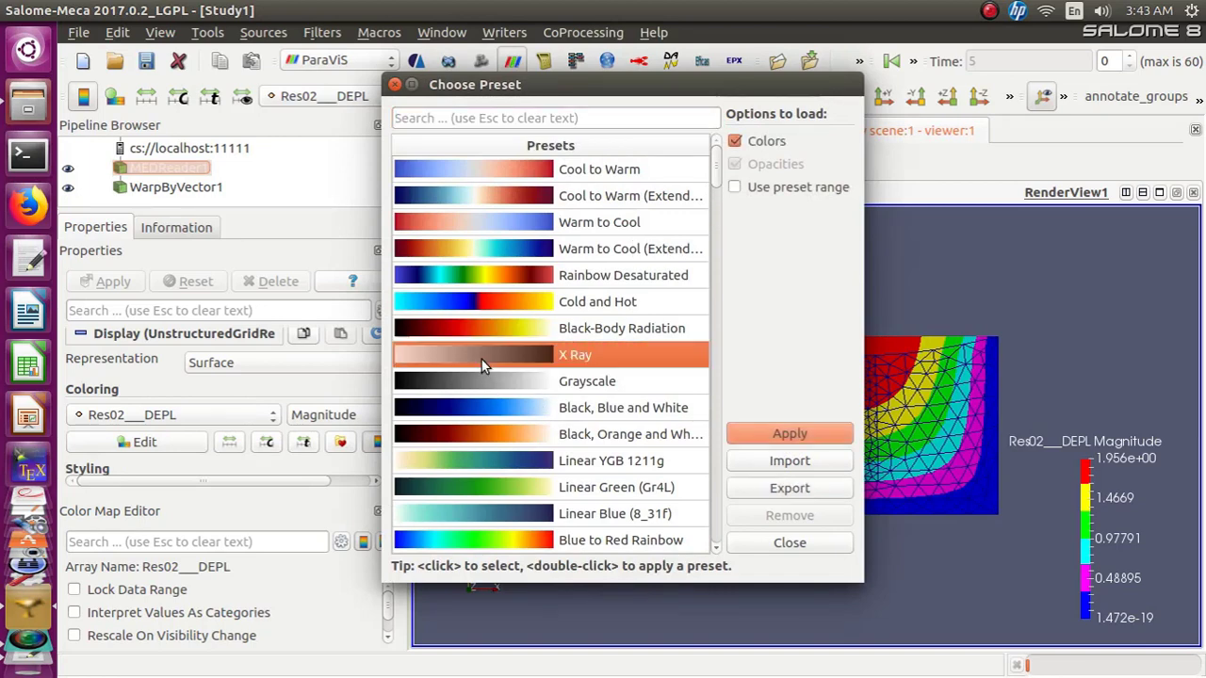
left_click(805, 436)
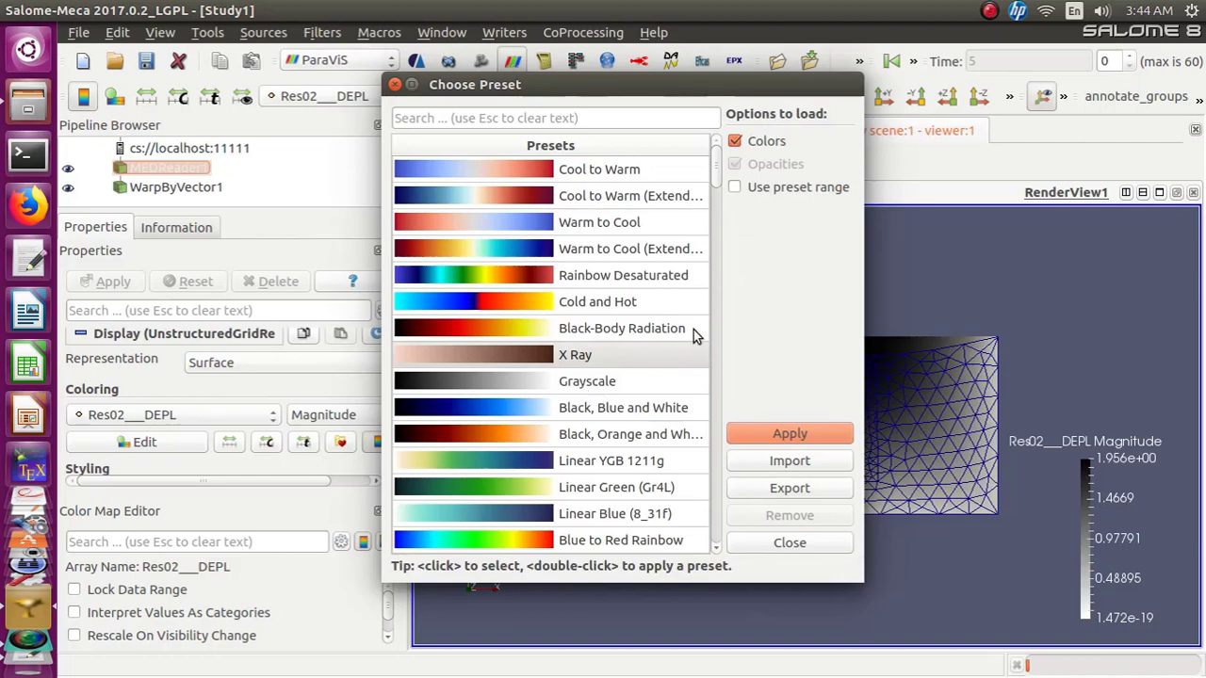
Apply the Blue to Red Rainbow preset to the color map and close the preset chooser
left_click_drag(769, 90, 773, 61)
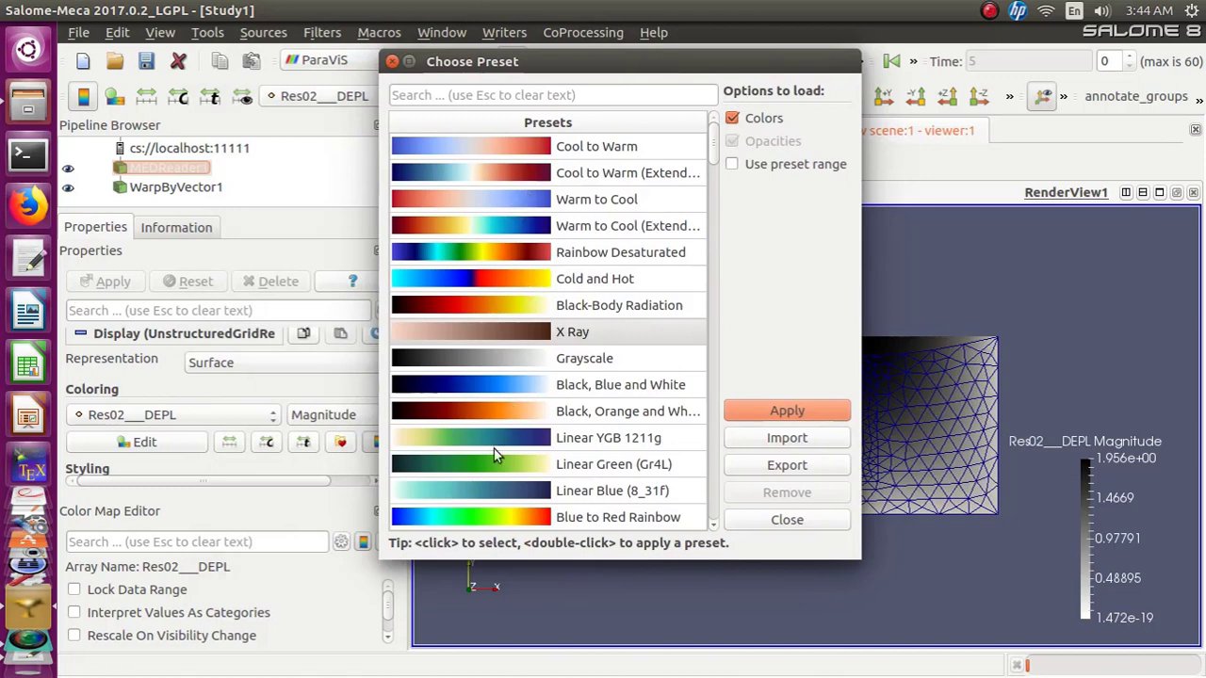
left_click(498, 518)
left_click(800, 421)
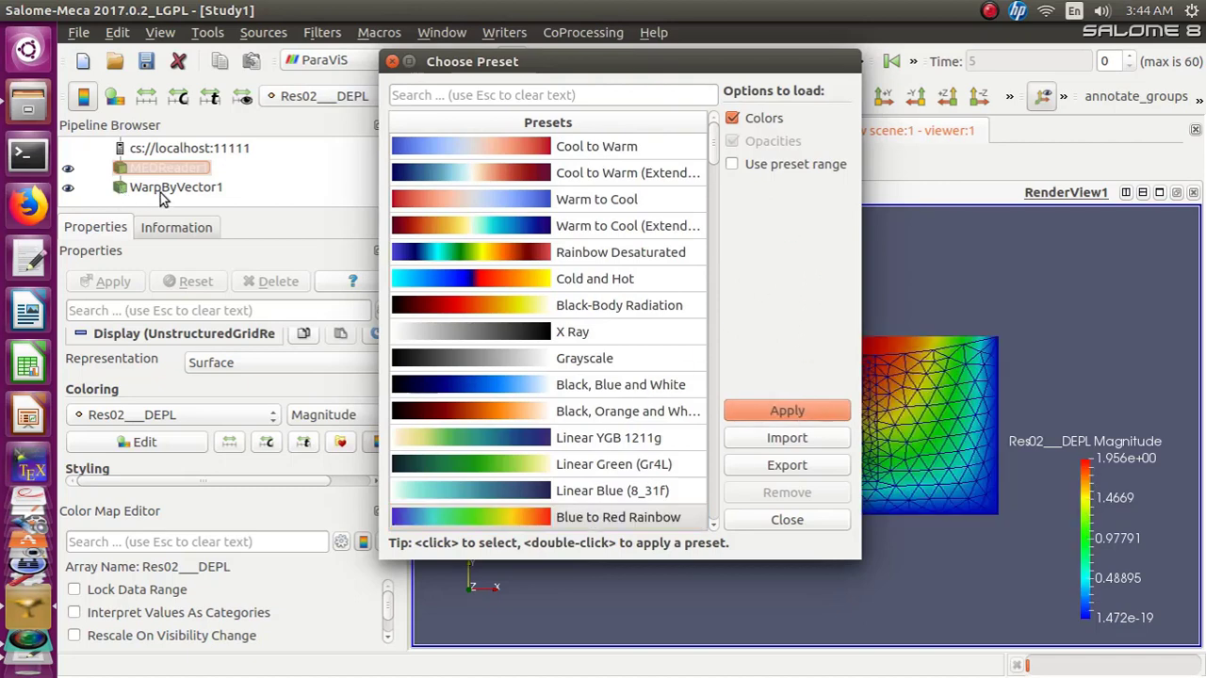
left_click(393, 62)
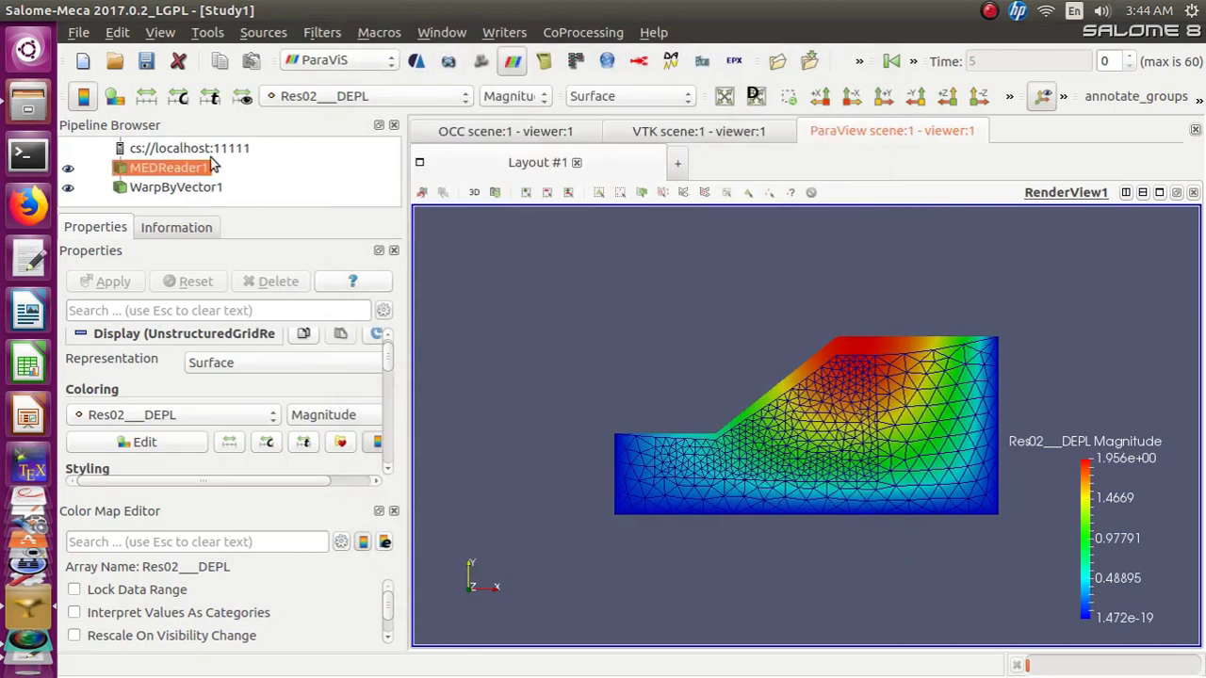
Color WarpByVector1 by the DY component of Res02___DEPL
left_click(687, 103)
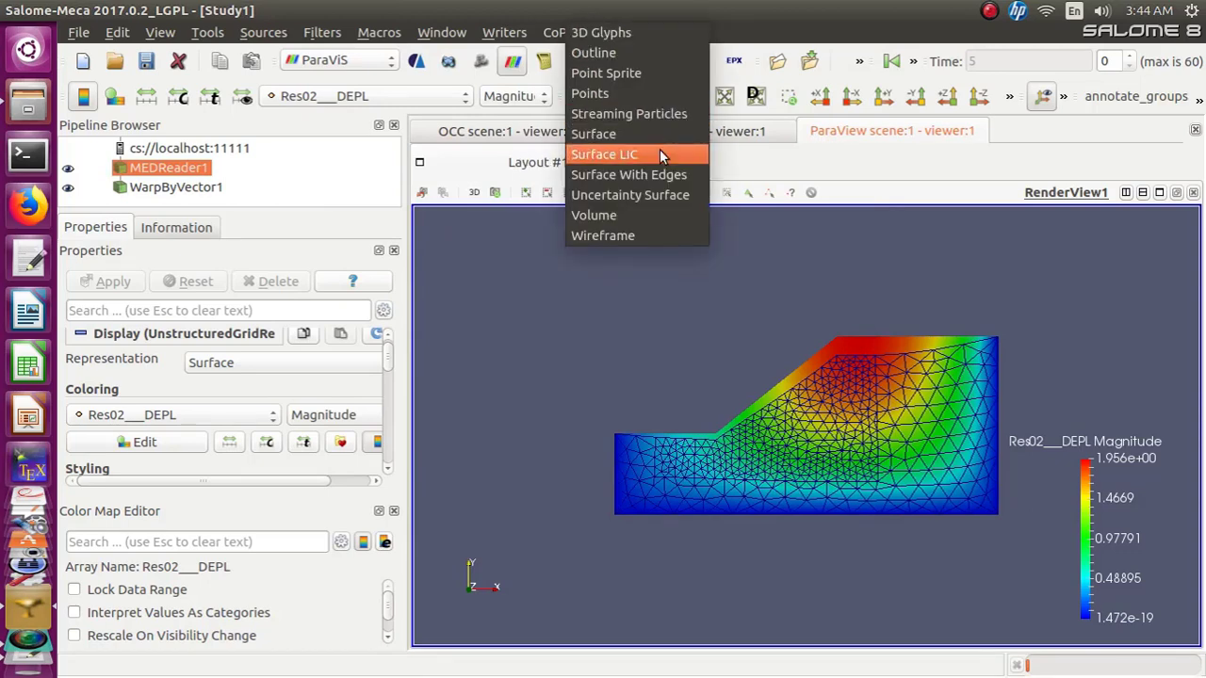
left_click(657, 137)
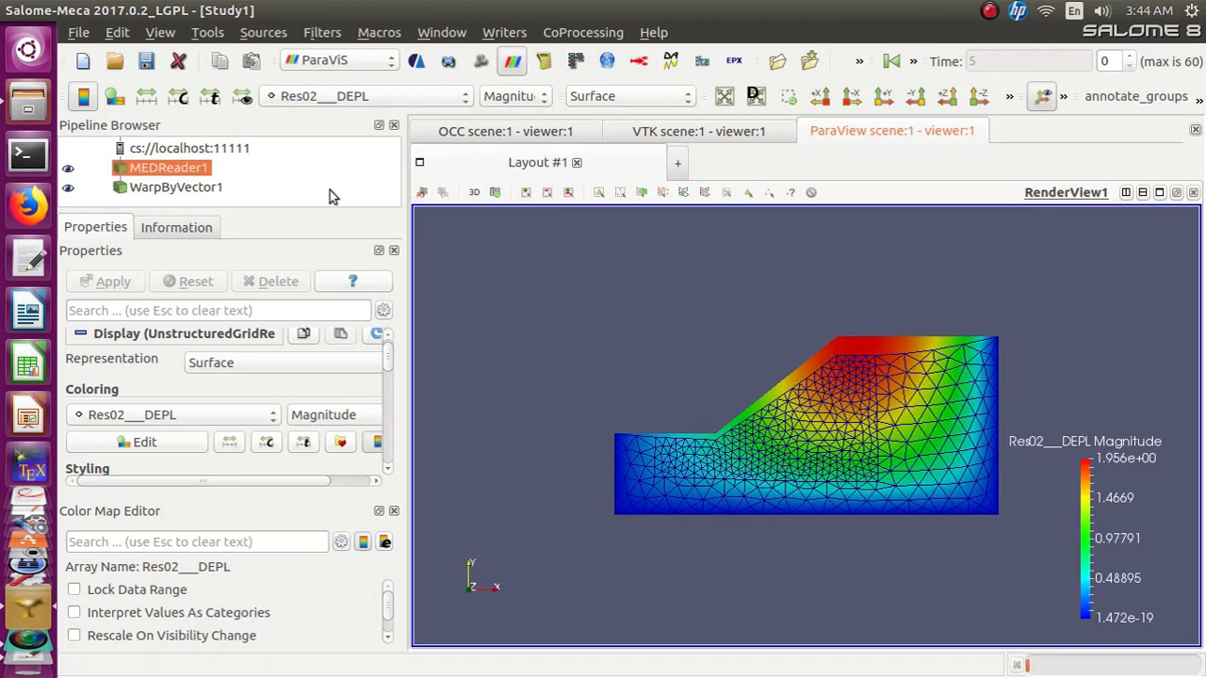
left_click(150, 188)
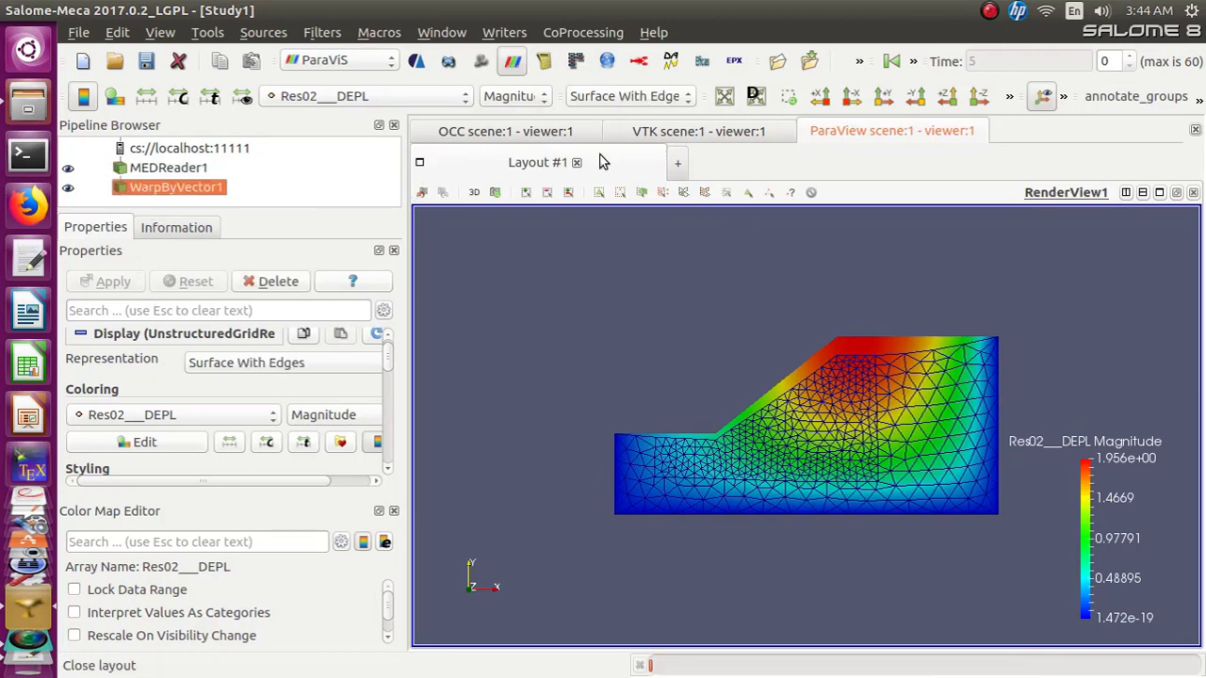
left_click(542, 102)
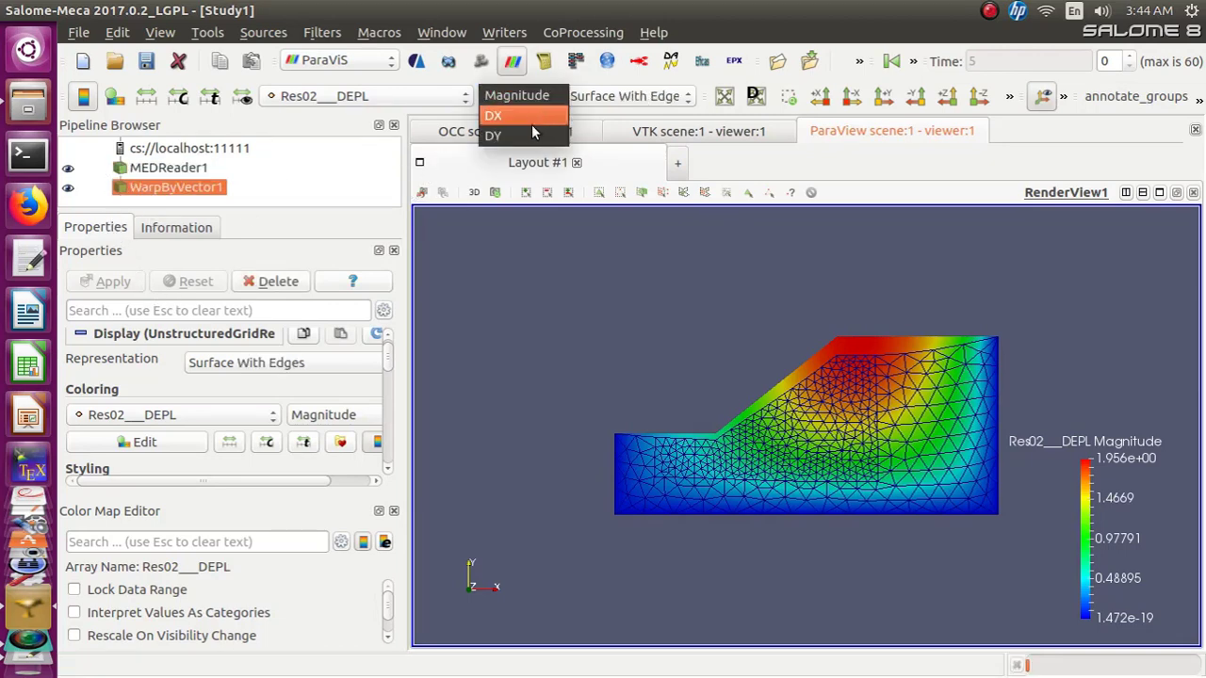
left_click(529, 134)
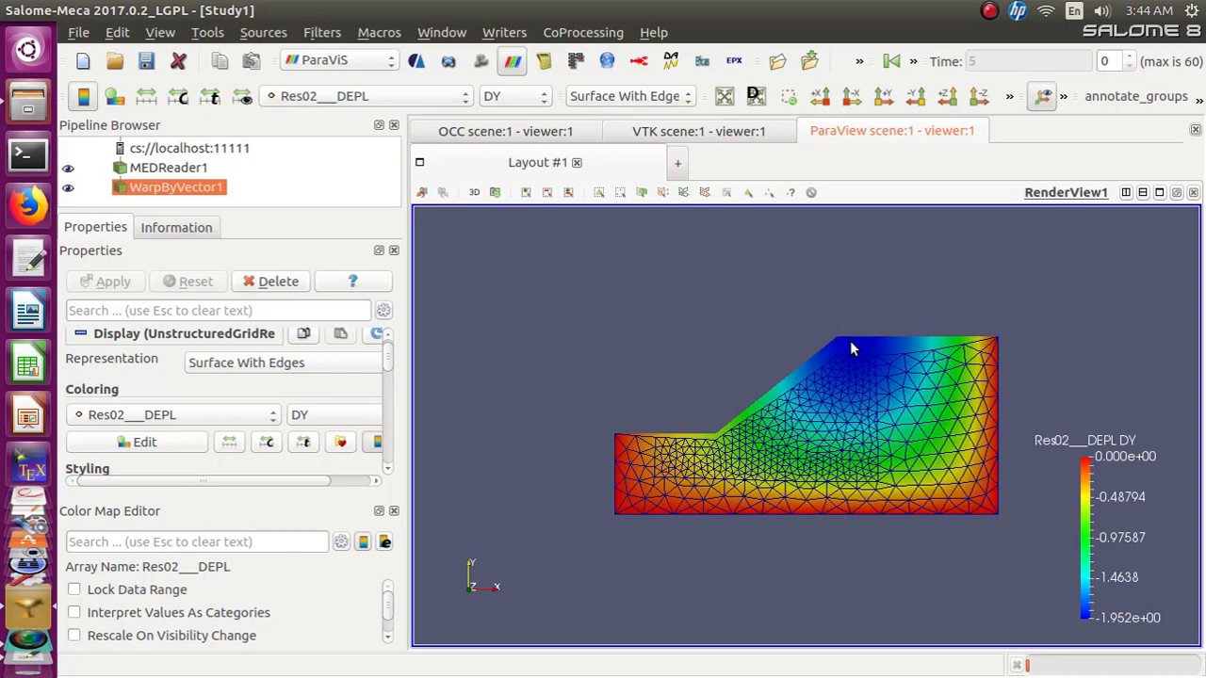
Scroll through MEDReader1's display properties
key("Up")
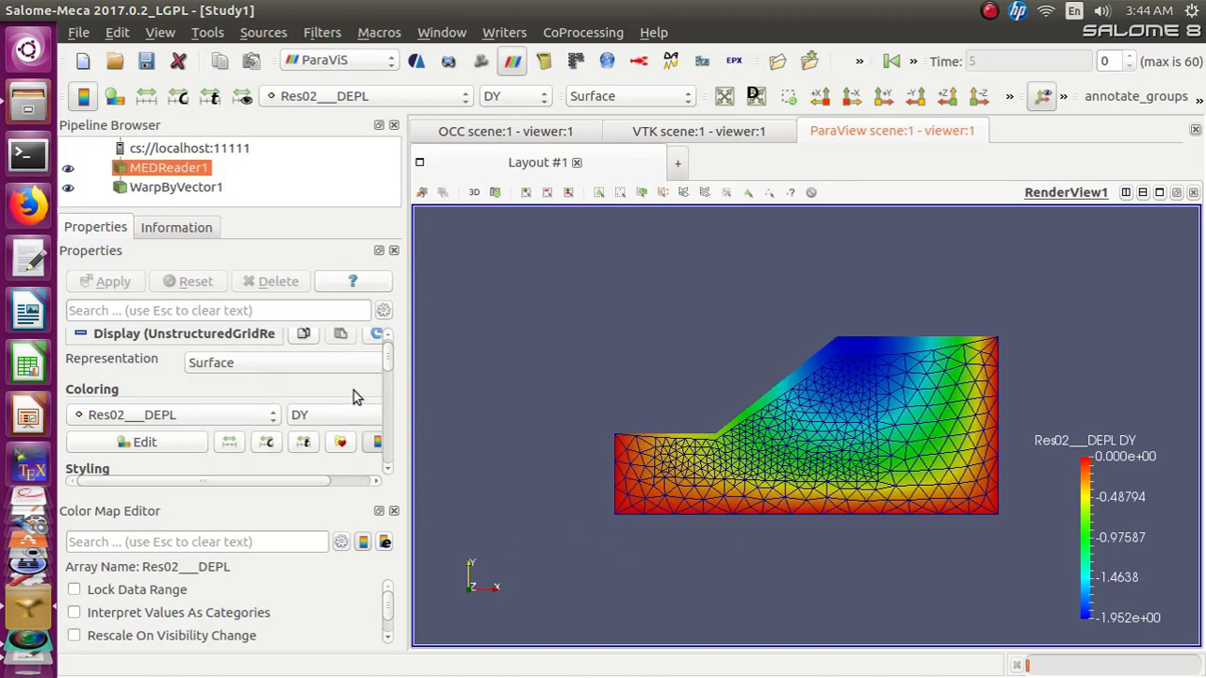
scroll(388, 474, "down", 5)
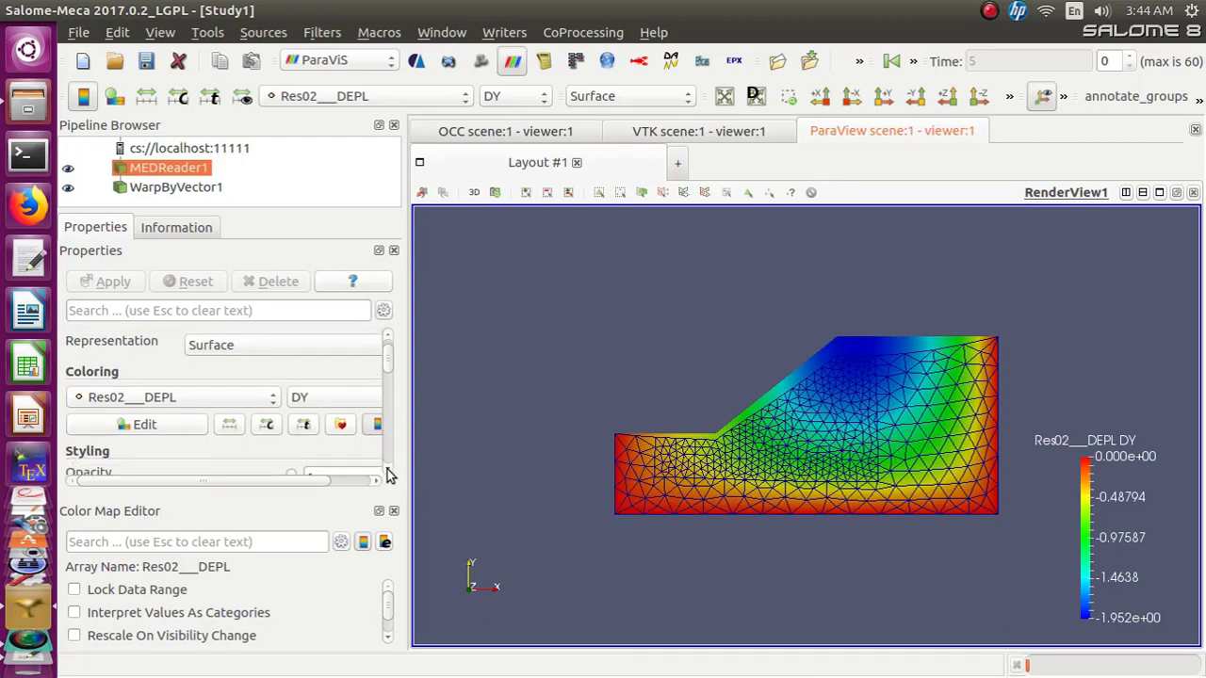
scroll(390, 476, "down", 2)
scroll(390, 475, "down", 10)
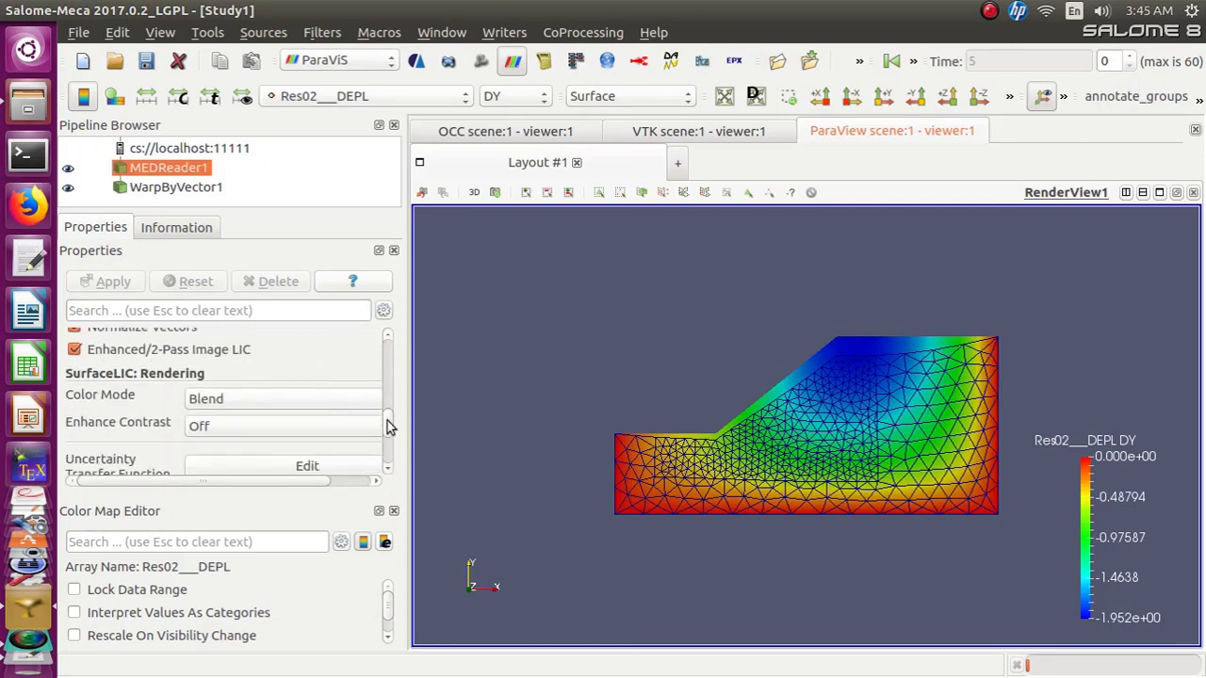
left_click_drag(390, 423, 398, 339)
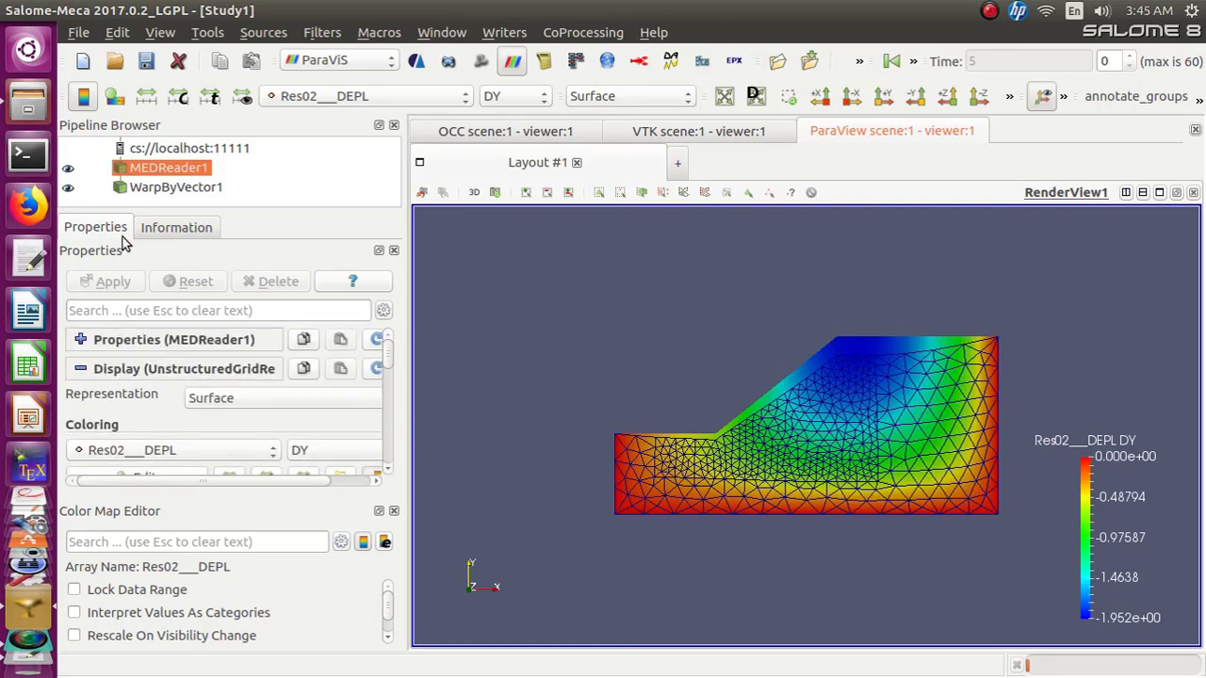
Inspect MEDReader1's data arrays in the Information panel and hide WarpByVector1
left_click(166, 231)
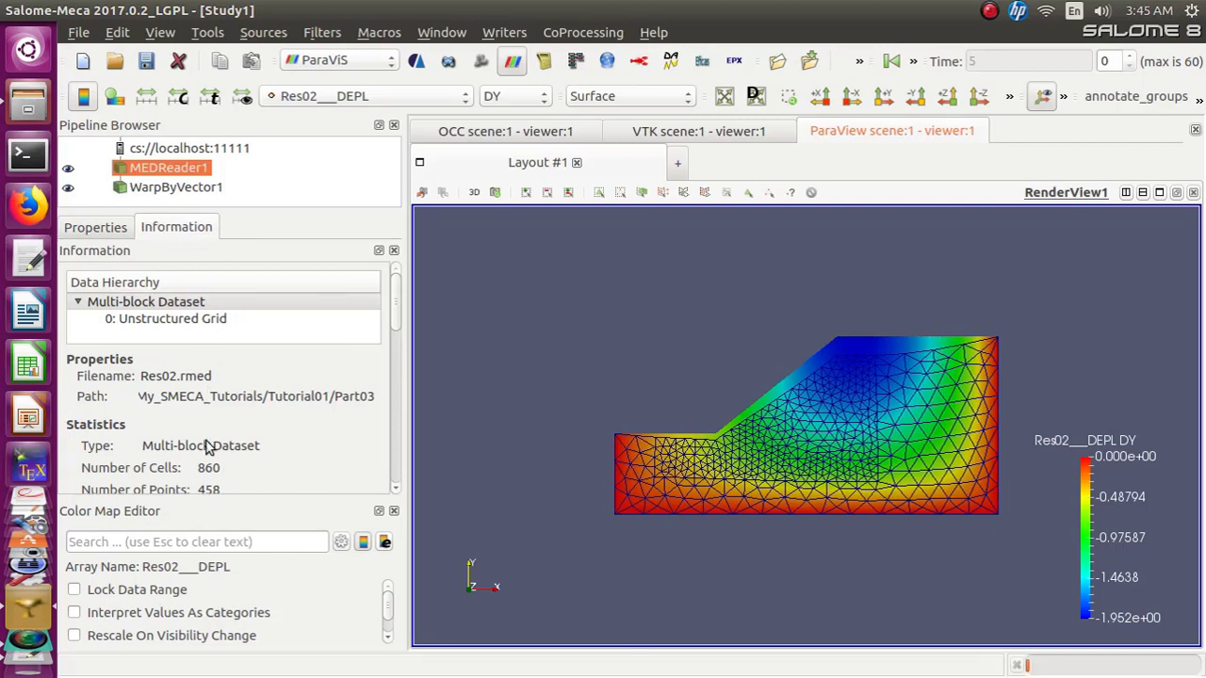
left_click_drag(402, 311, 403, 405)
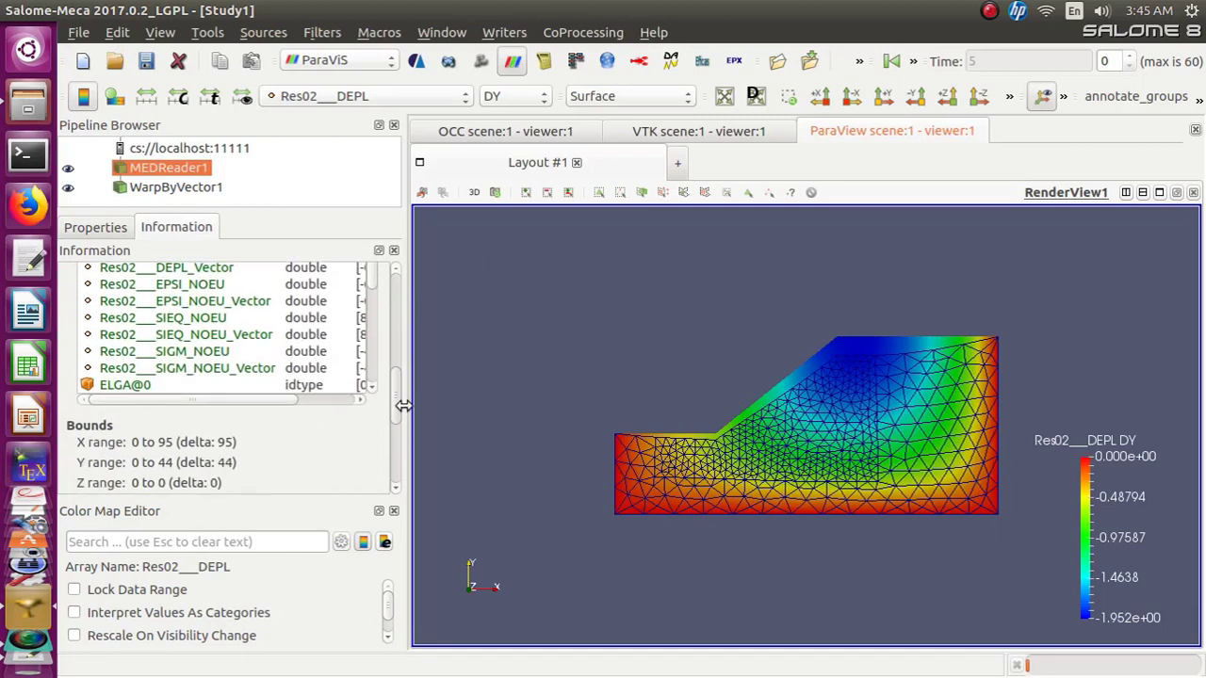
left_click(68, 190)
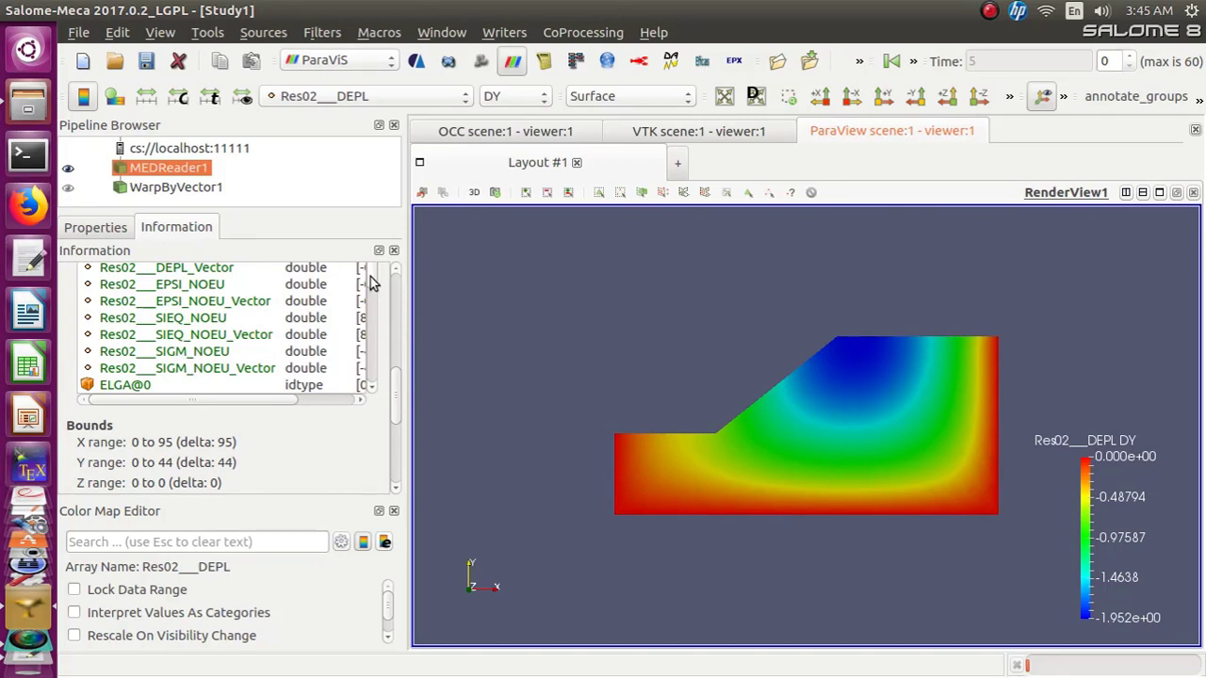
Color MEDReader1 by the Res02___DEPL_Vector array
scroll(374, 294, "down", 1)
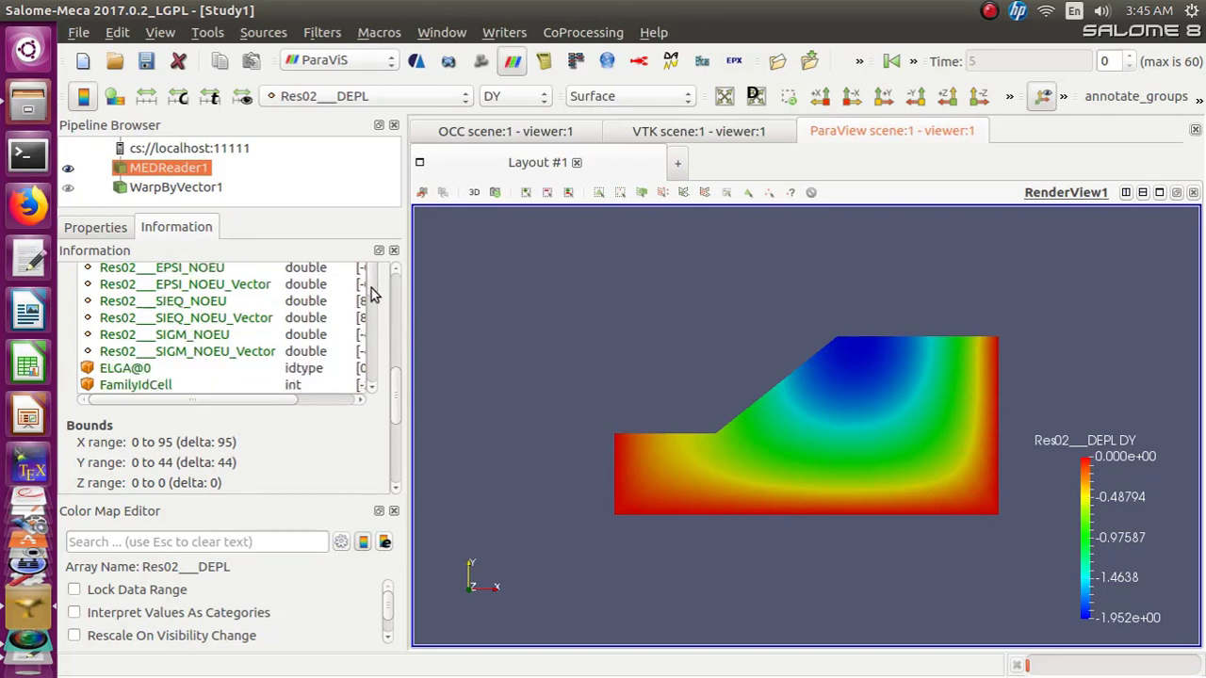
scroll(374, 294, "up", 1)
left_click(464, 97)
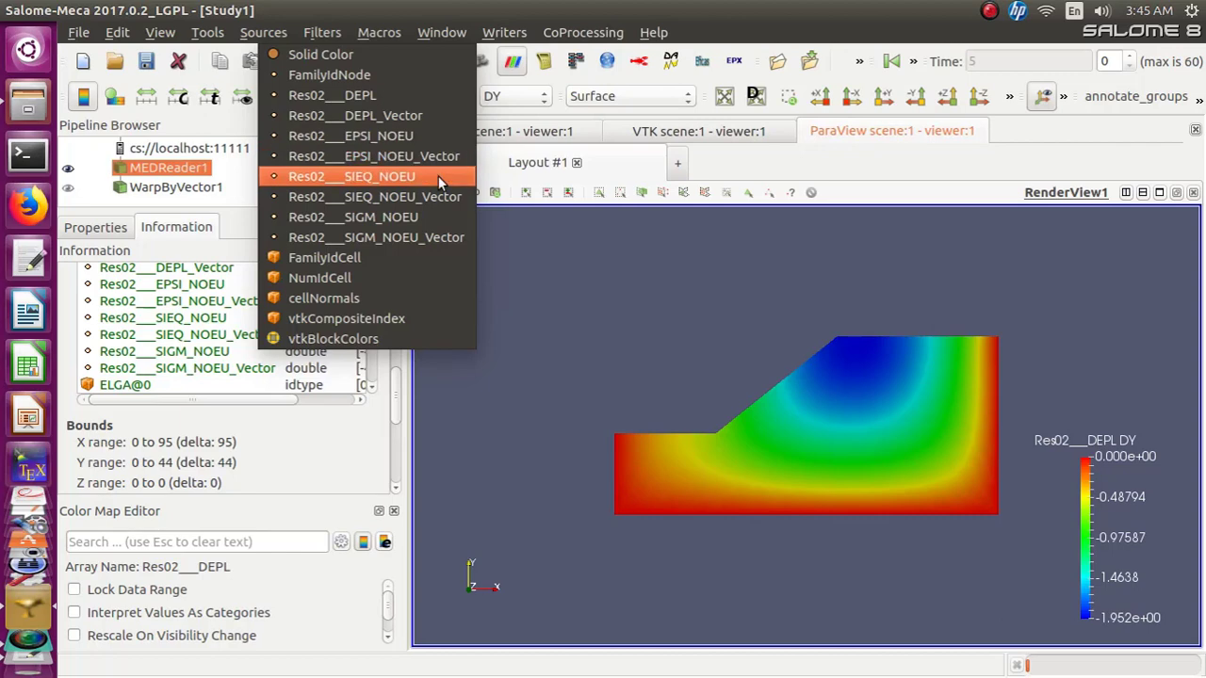
left_click(420, 116)
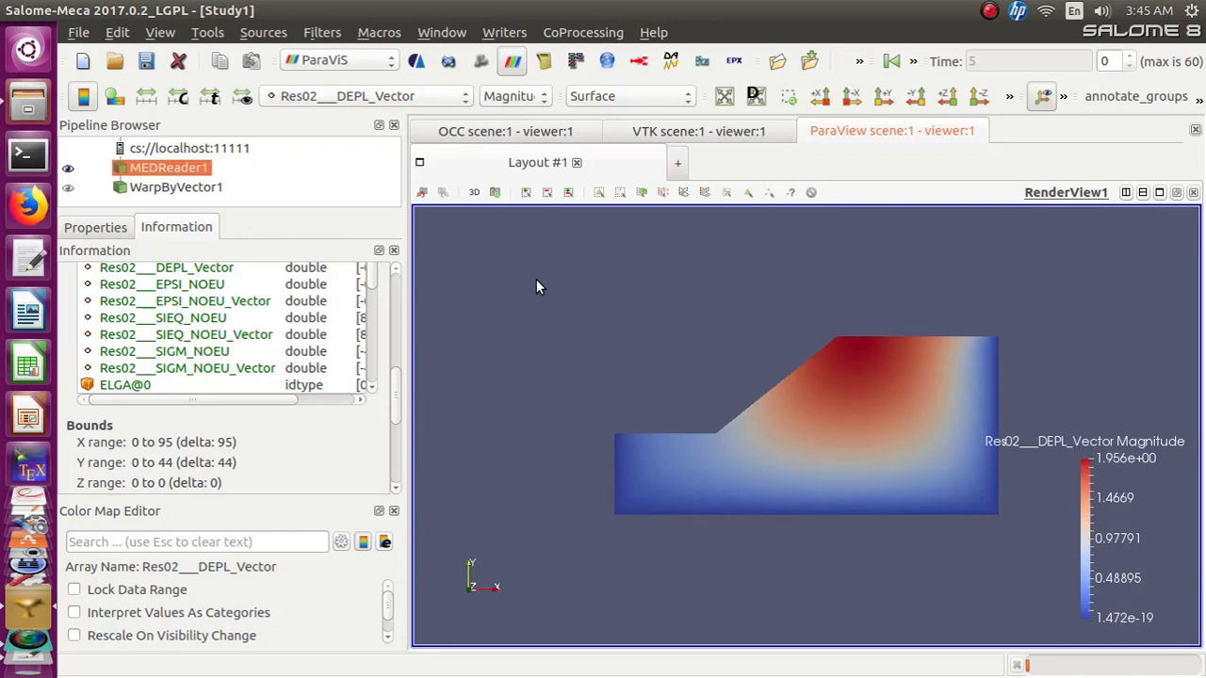
Apply the Mechanics filter ELGA field To Surface to MEDReader1
left_click(465, 102)
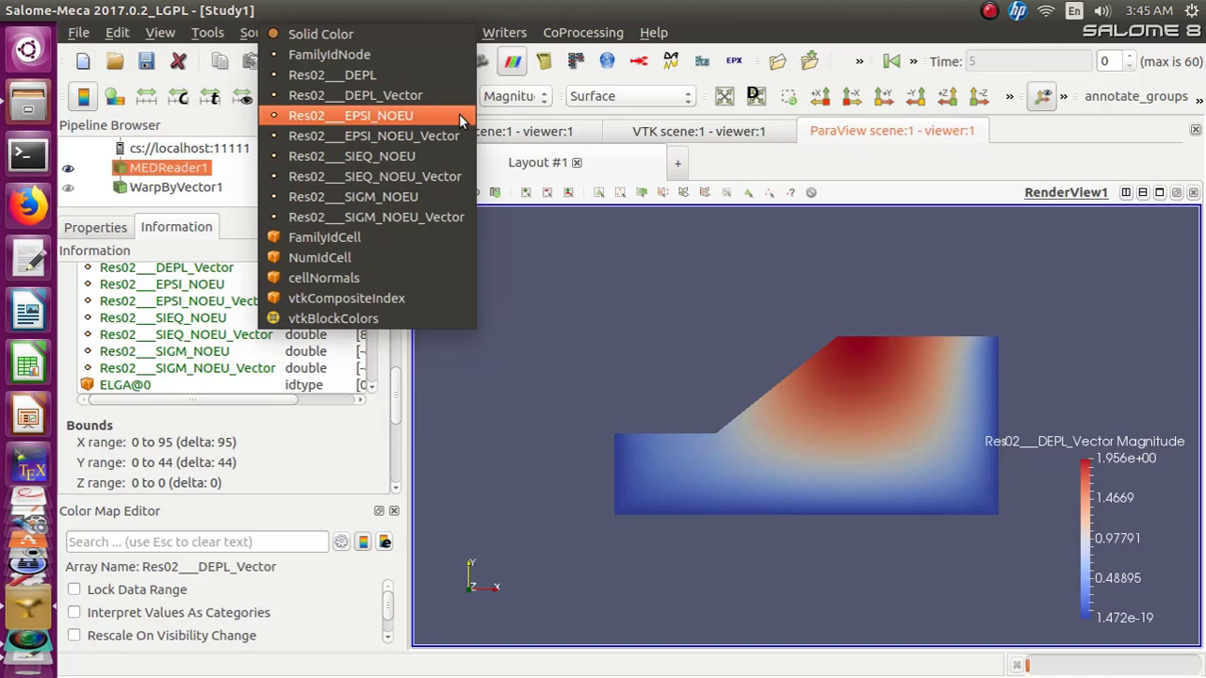
left_click(536, 288)
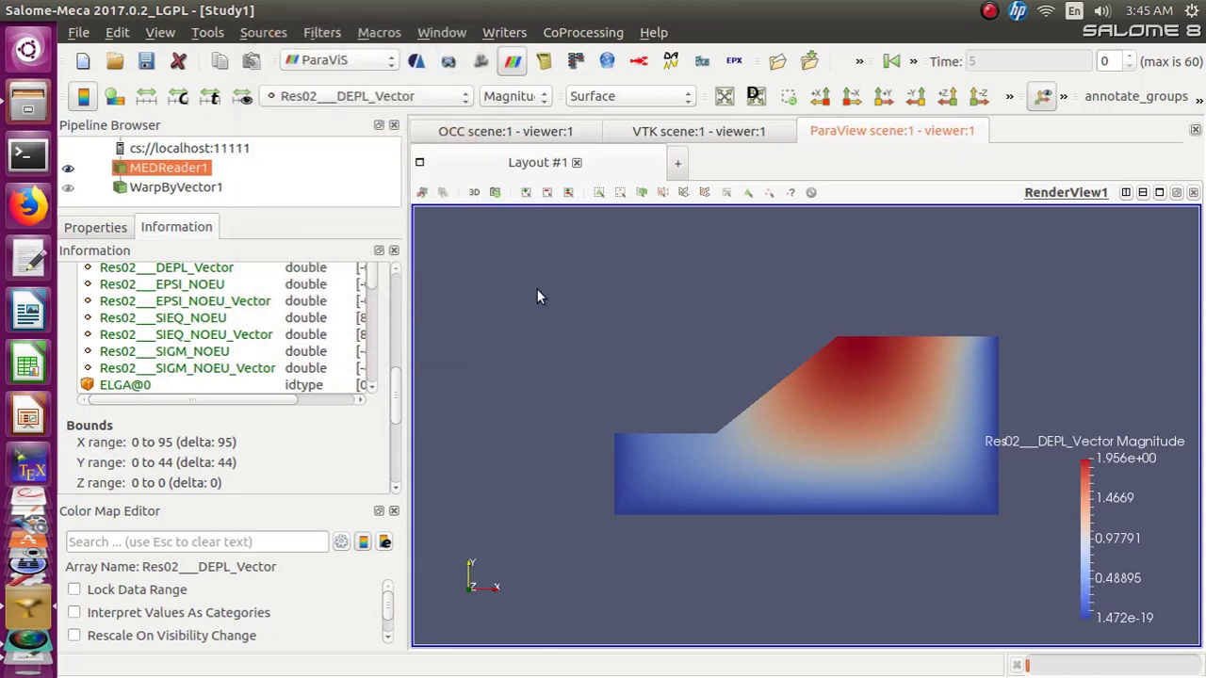
left_click(318, 33)
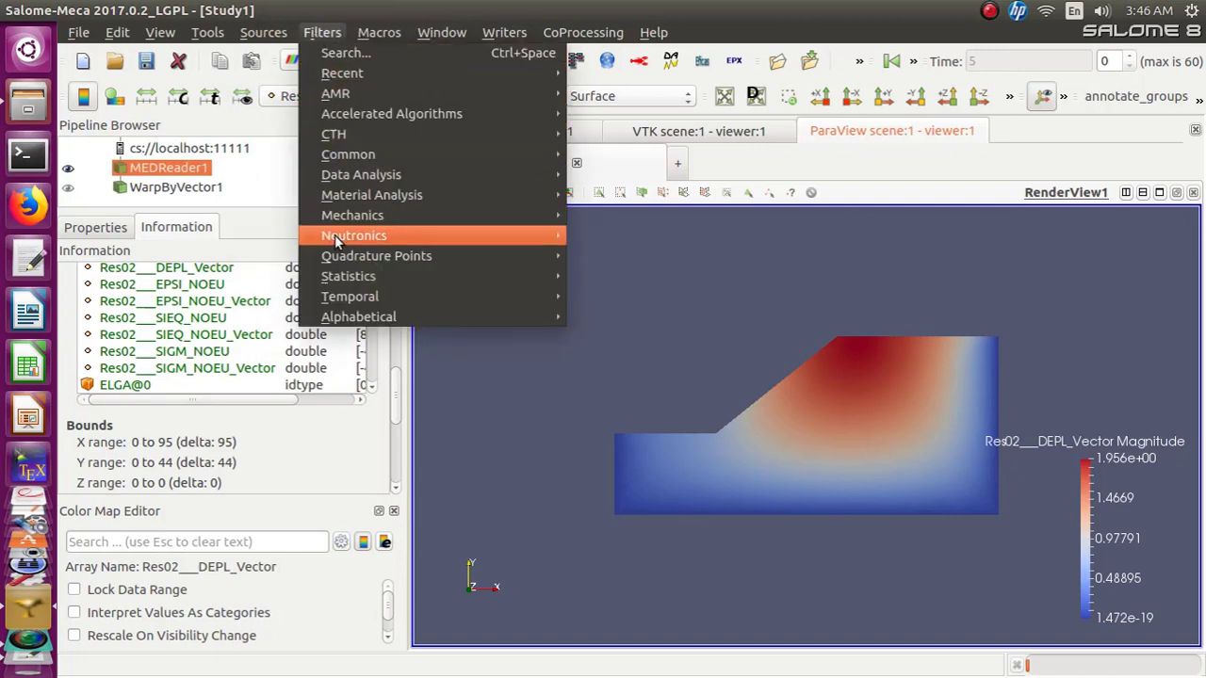
mouse_move(346, 219)
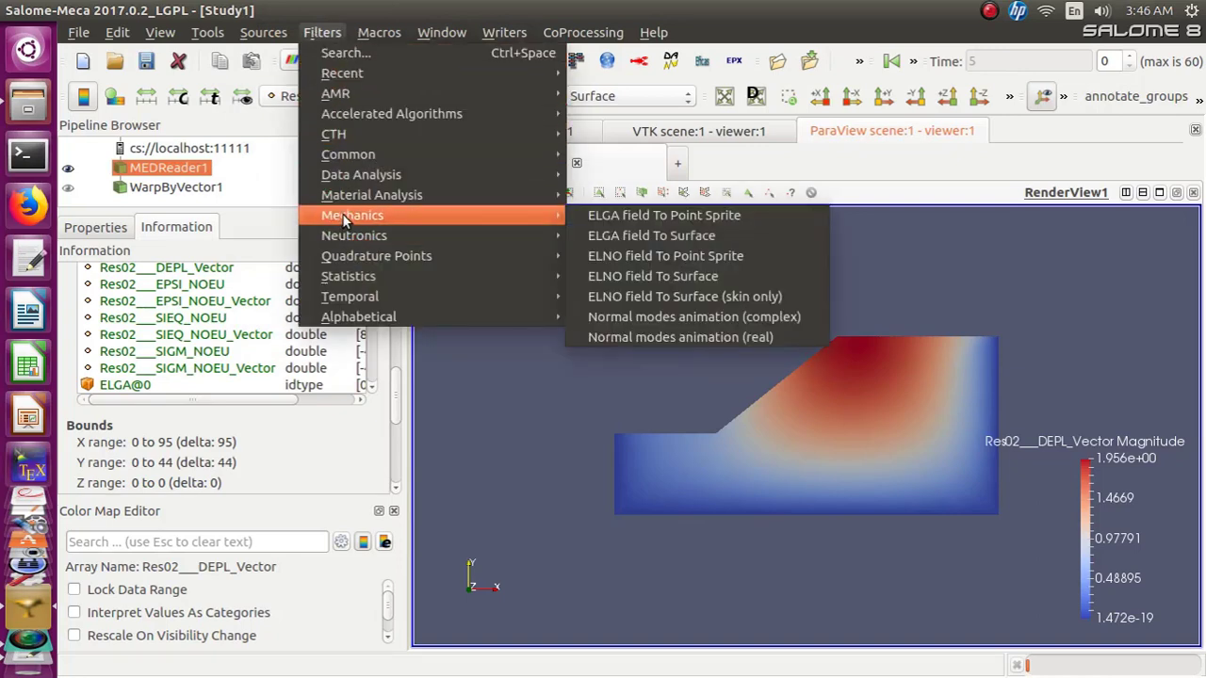
left_click(637, 236)
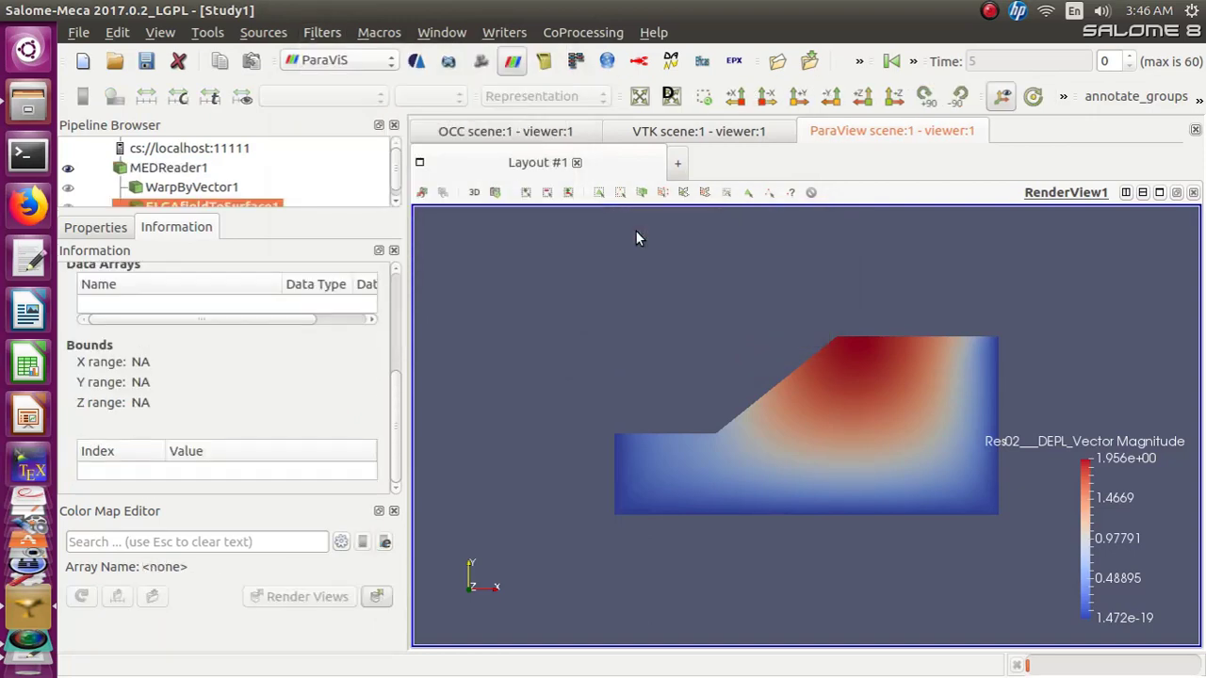
Hide MEDReader1 and show ELGAfieldToSurface1 in the view
left_click(396, 201)
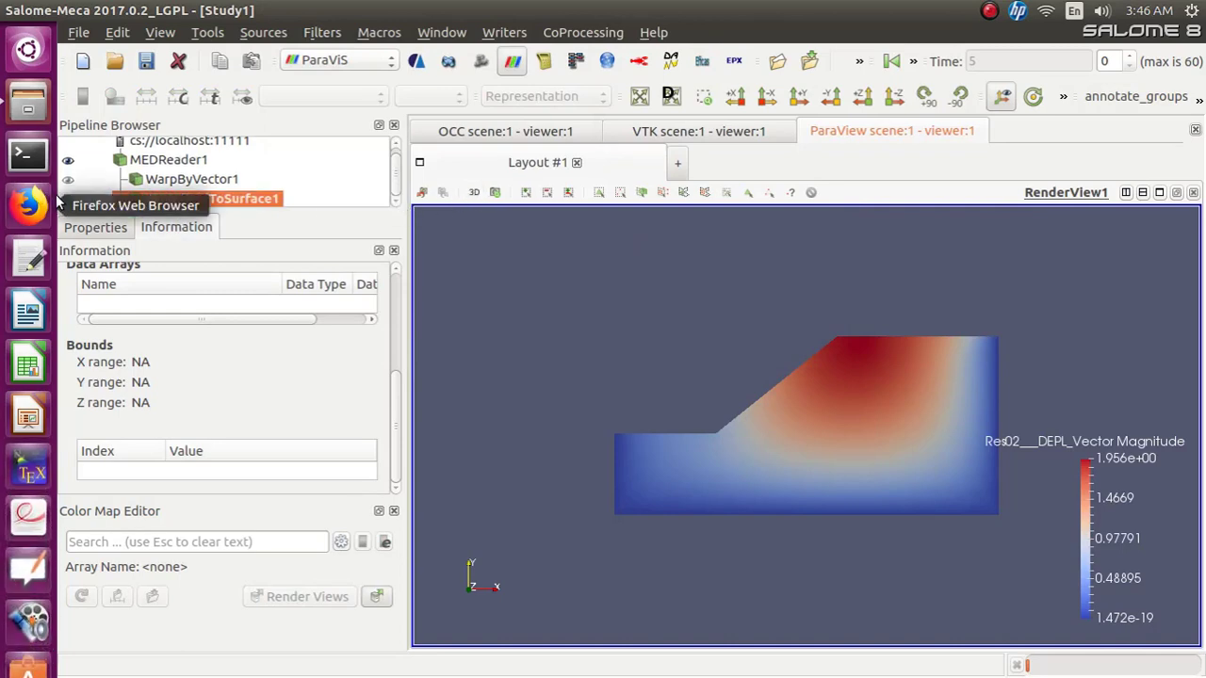
left_click(66, 161)
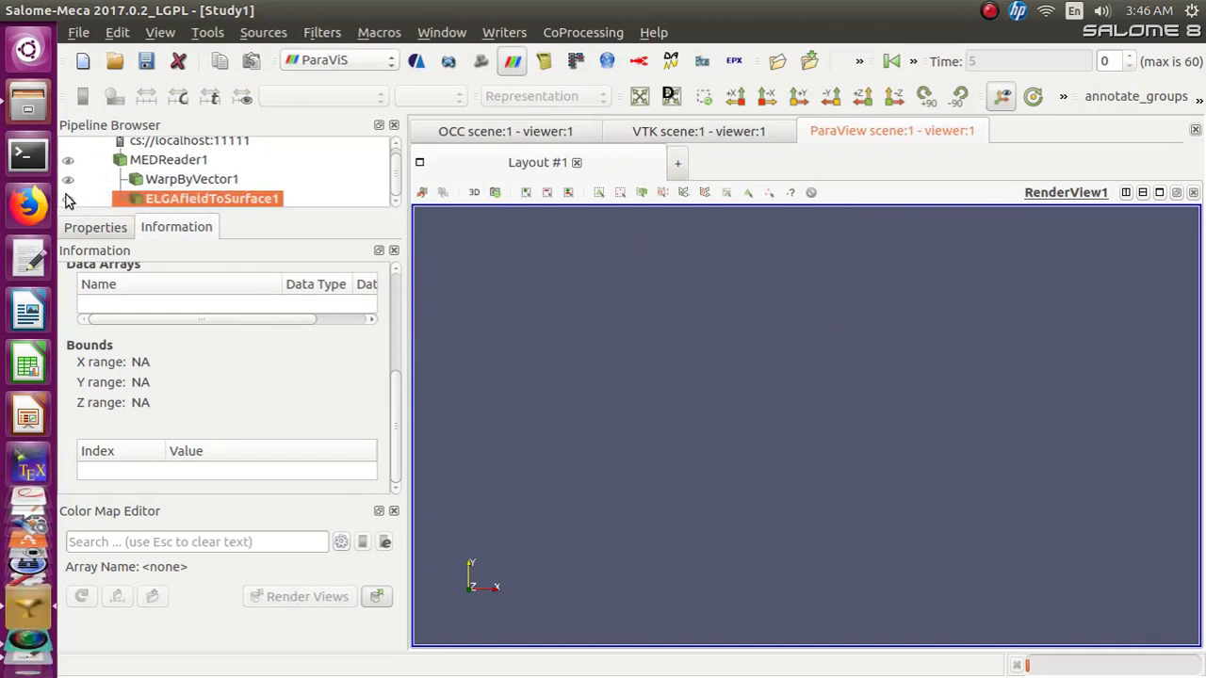
left_click(68, 199)
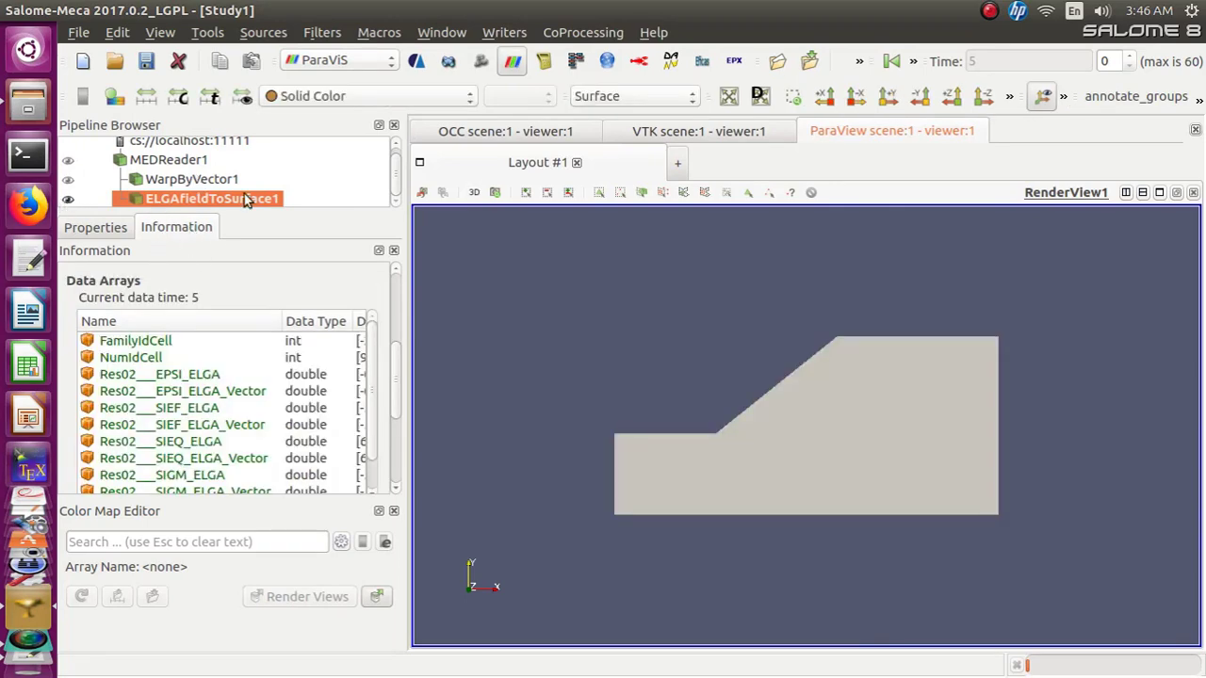
Color ELGAfieldToSurface1 by the EPXY component of Res02___EPSI_ELGA
left_click(468, 99)
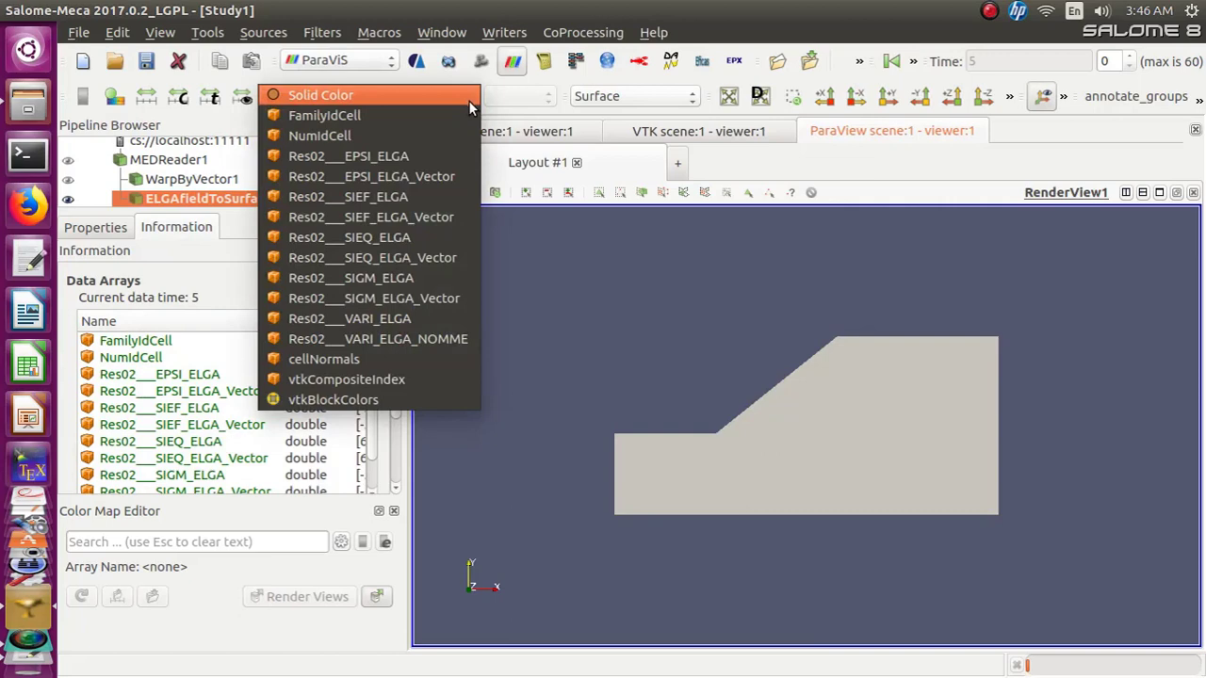
left_click(447, 162)
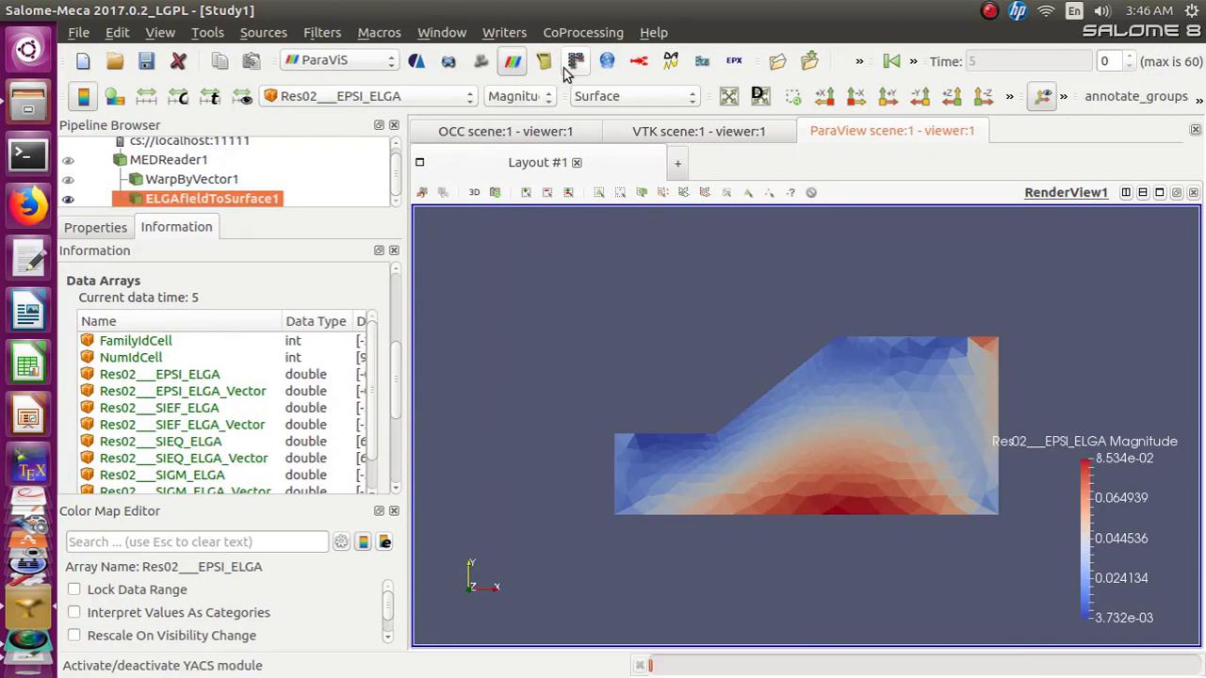
left_click(547, 98)
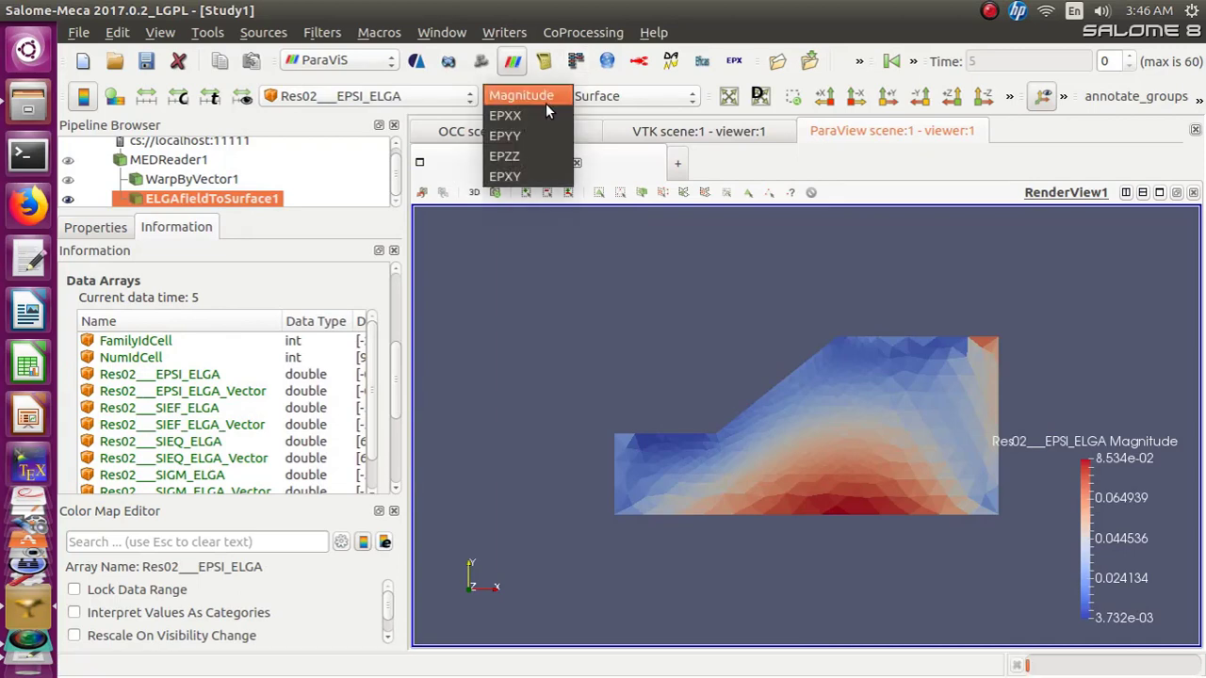
left_click(527, 173)
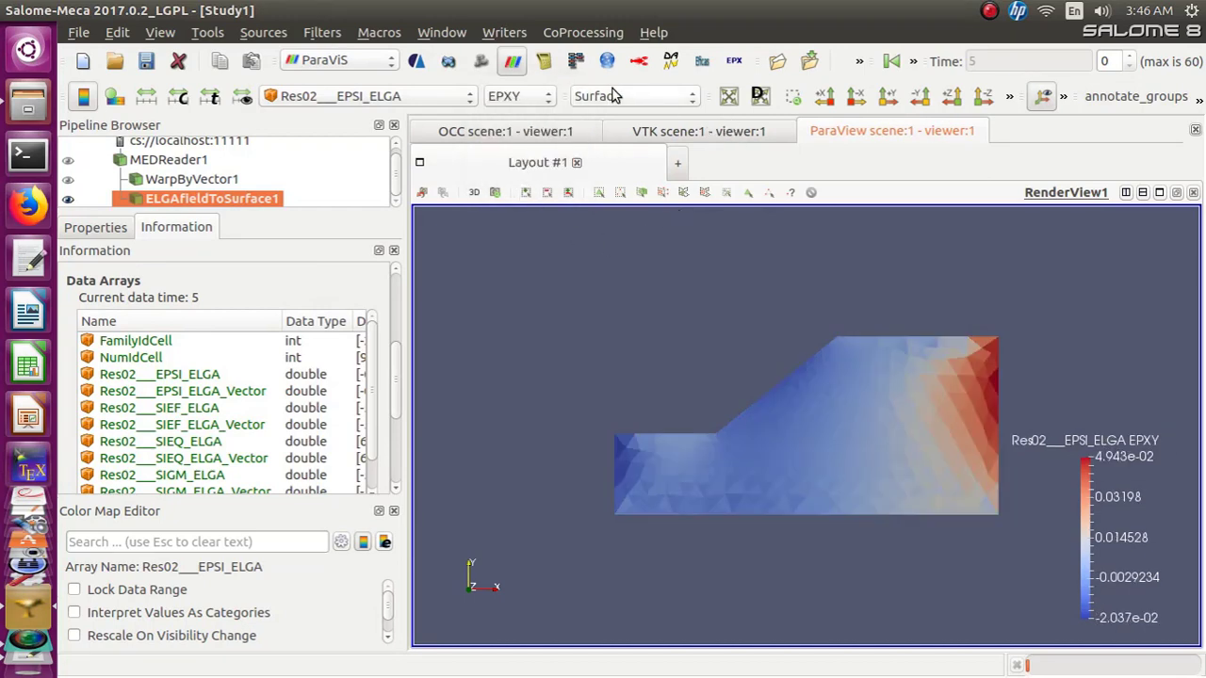
Switch ELGAfieldToSurface1's representation to Surface With Edges
left_click(687, 98)
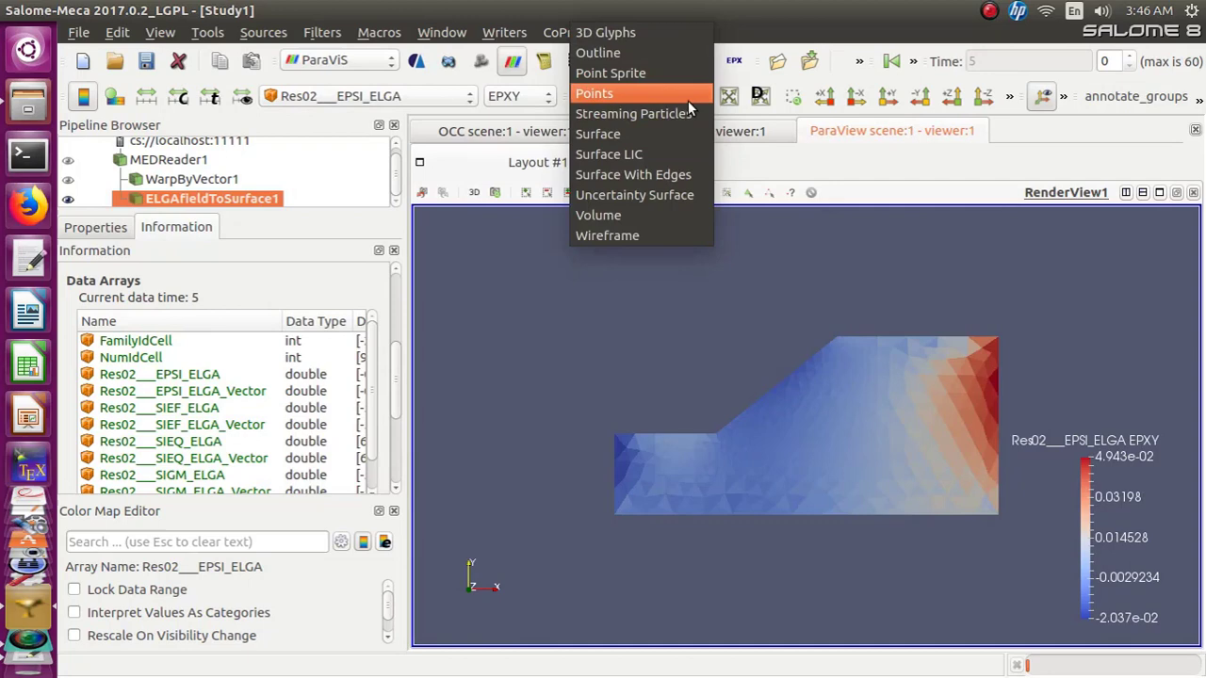
left_click(670, 175)
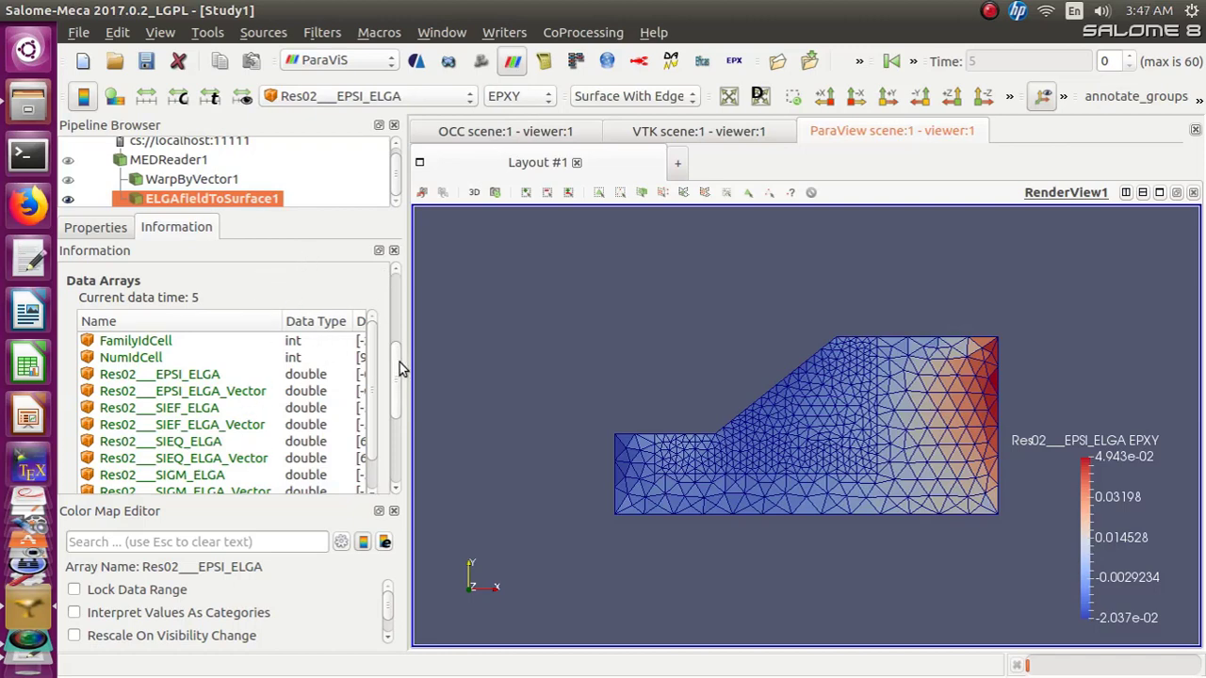
left_click_drag(399, 371, 395, 421)
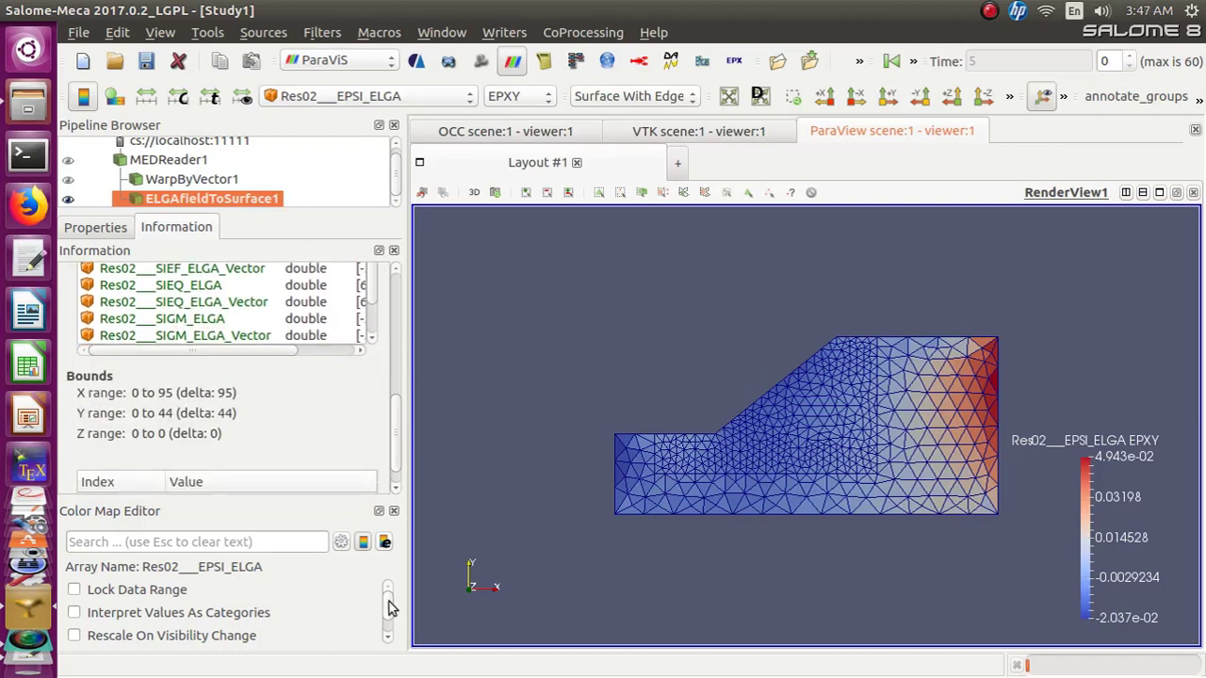
scroll(391, 610, "down", 3)
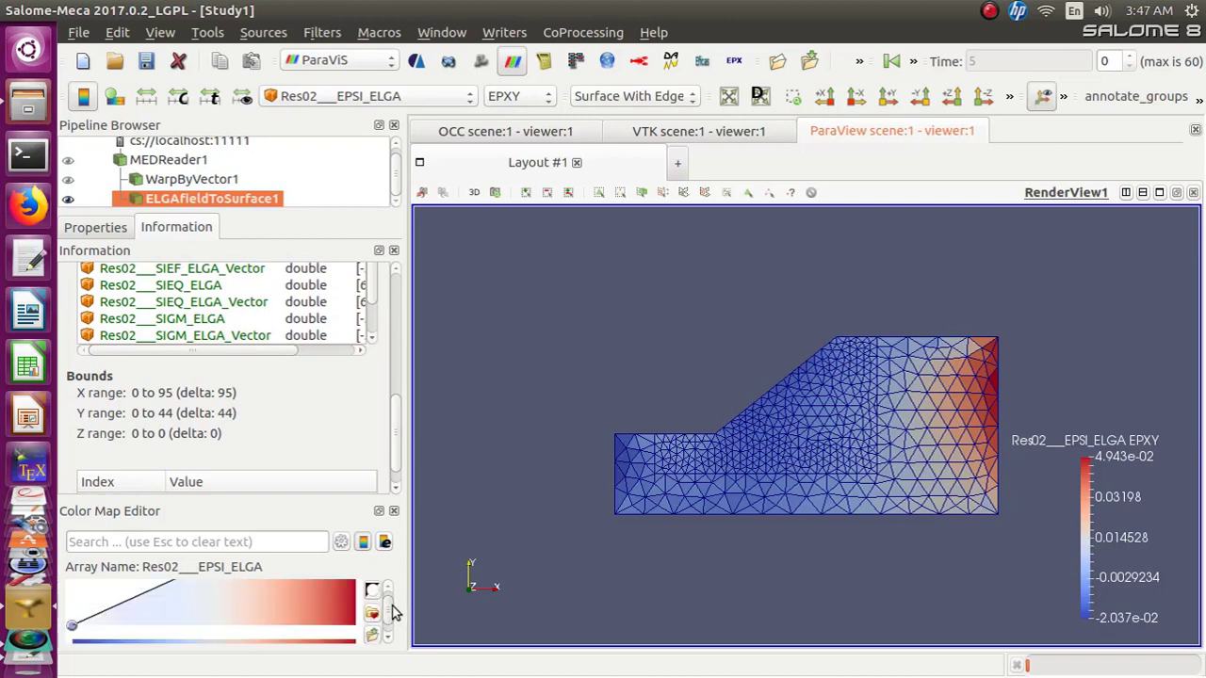
scroll(397, 607, "up", 3)
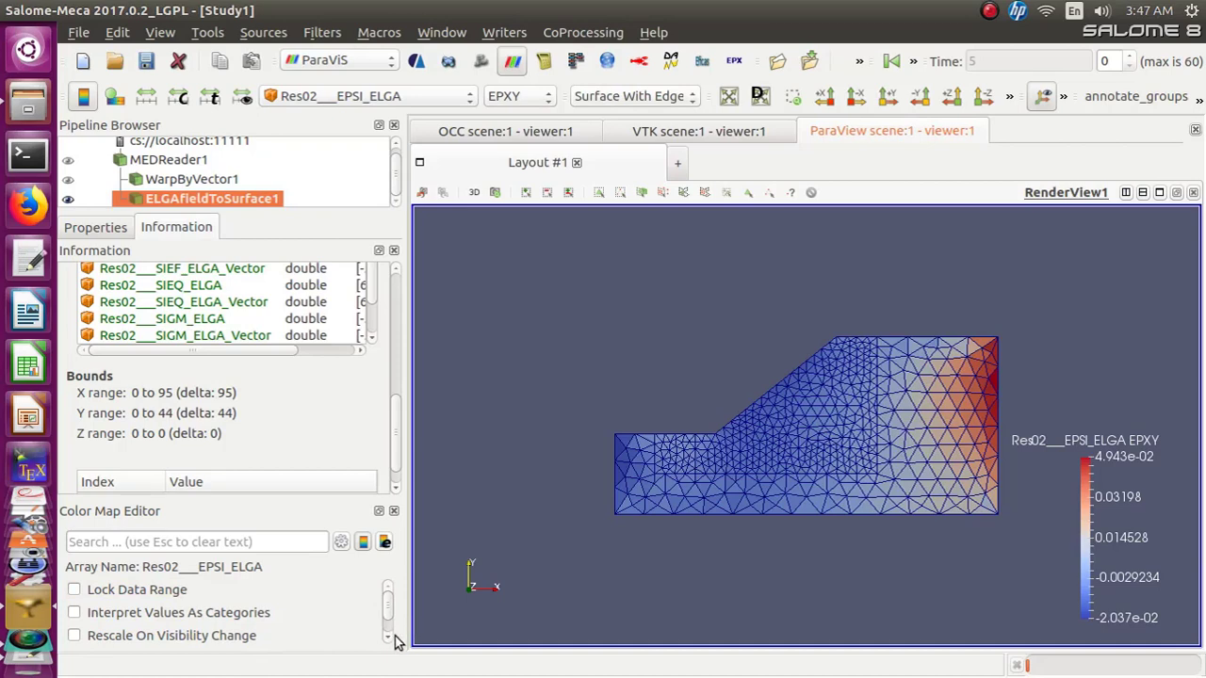
Apply the blot preset to the color map and close the preset chooser
left_click(112, 233)
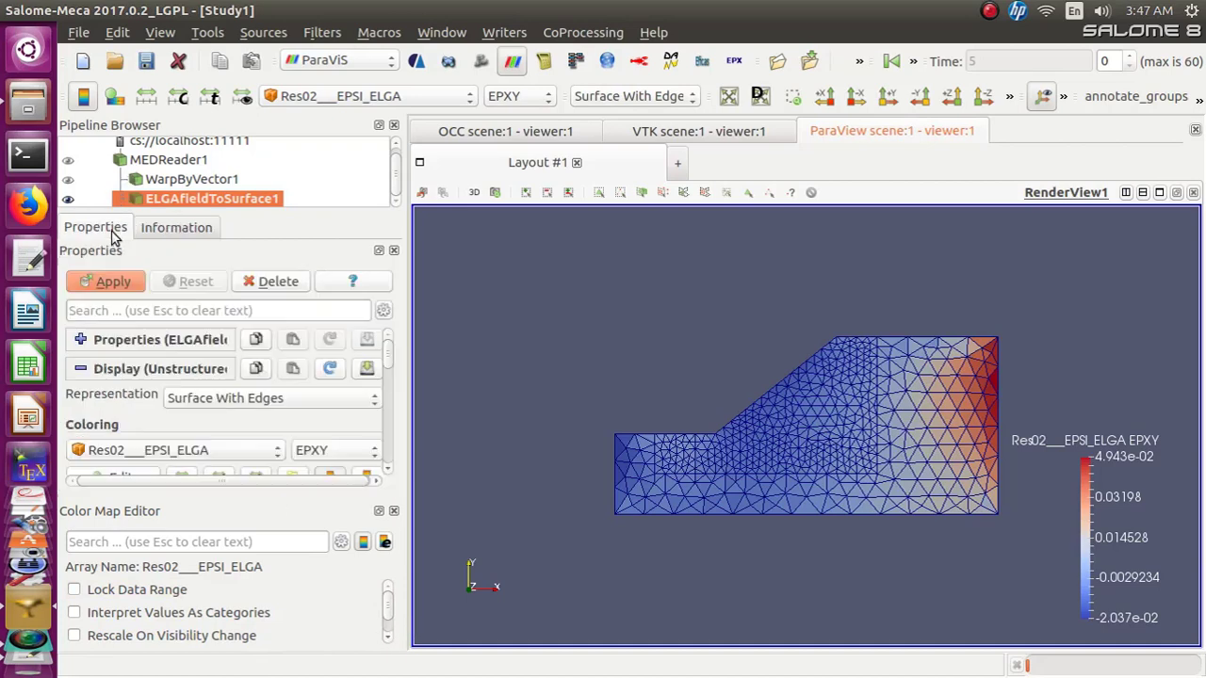
left_click(385, 475)
left_click(385, 474)
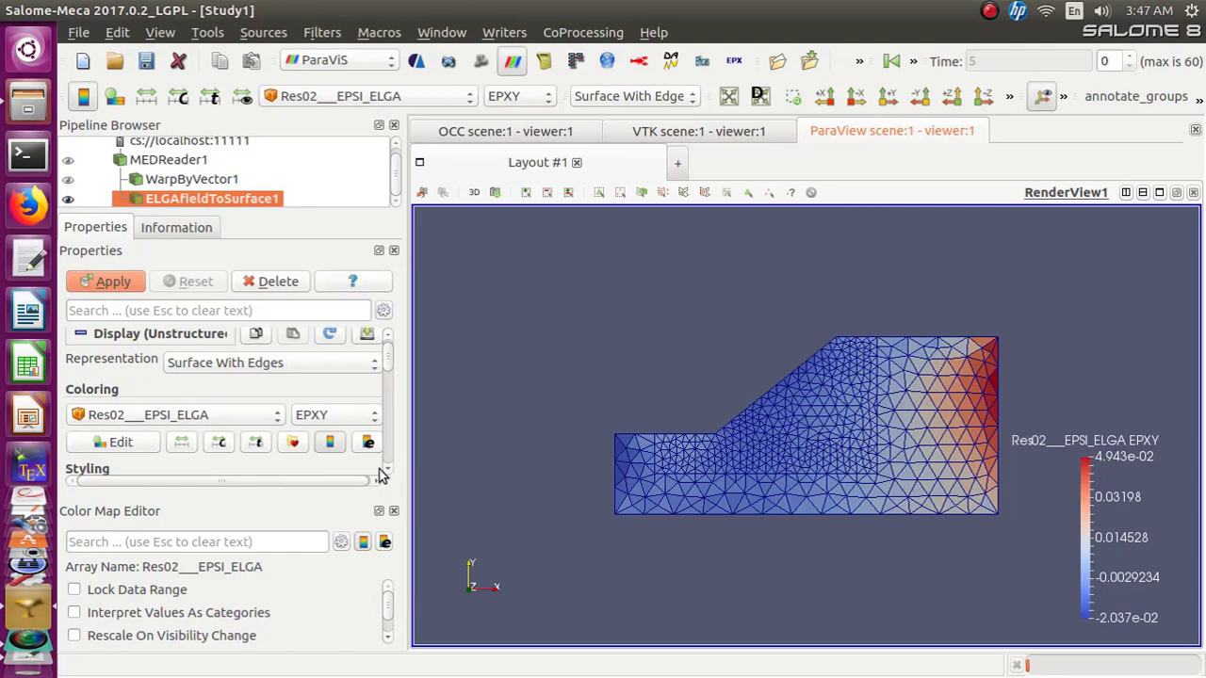
left_click(295, 445)
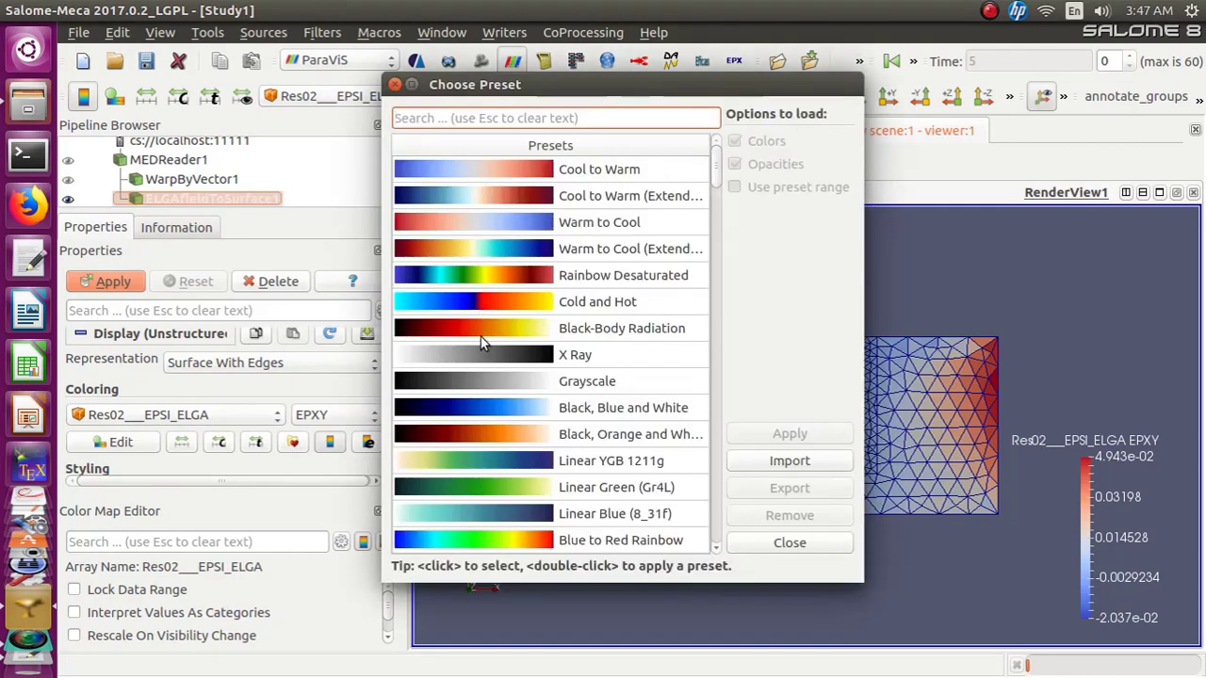
scroll(487, 506, "down", 3)
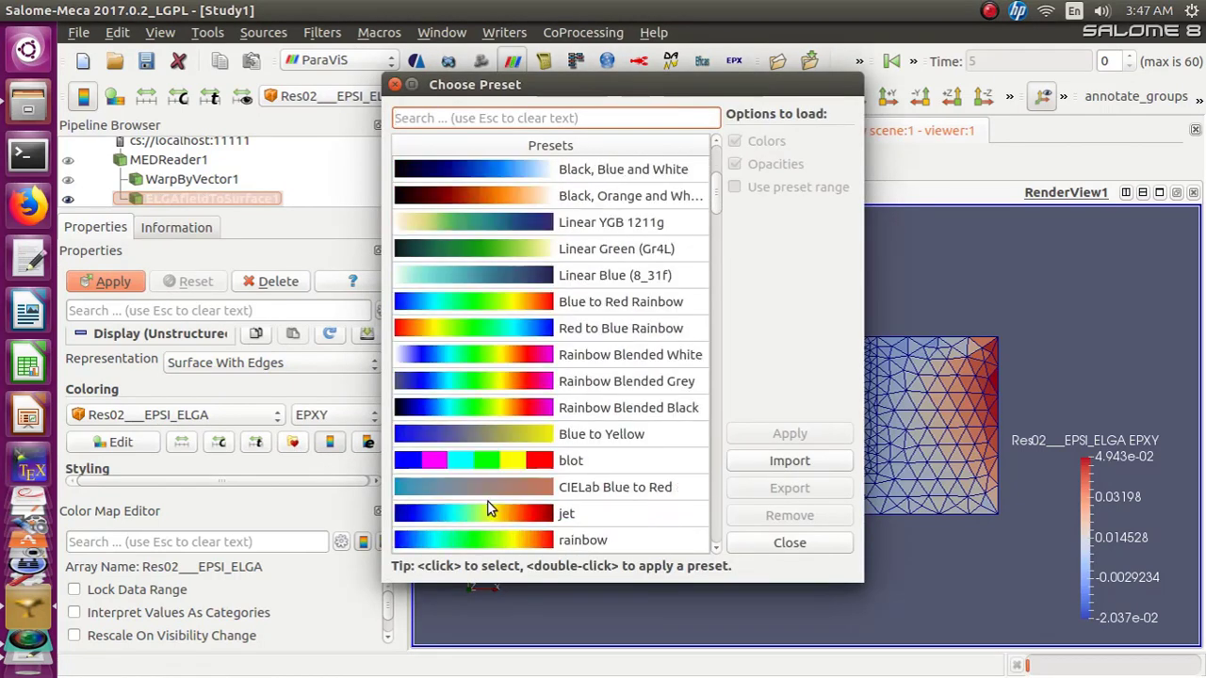
left_click(481, 466)
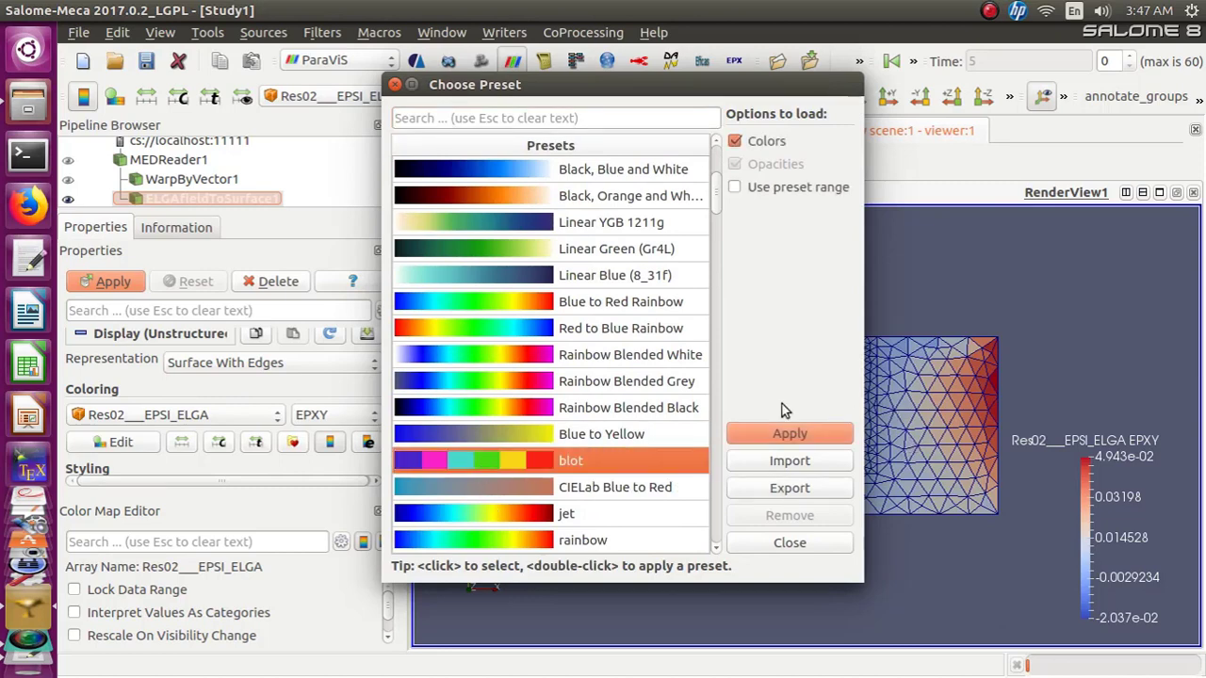
left_click(755, 431)
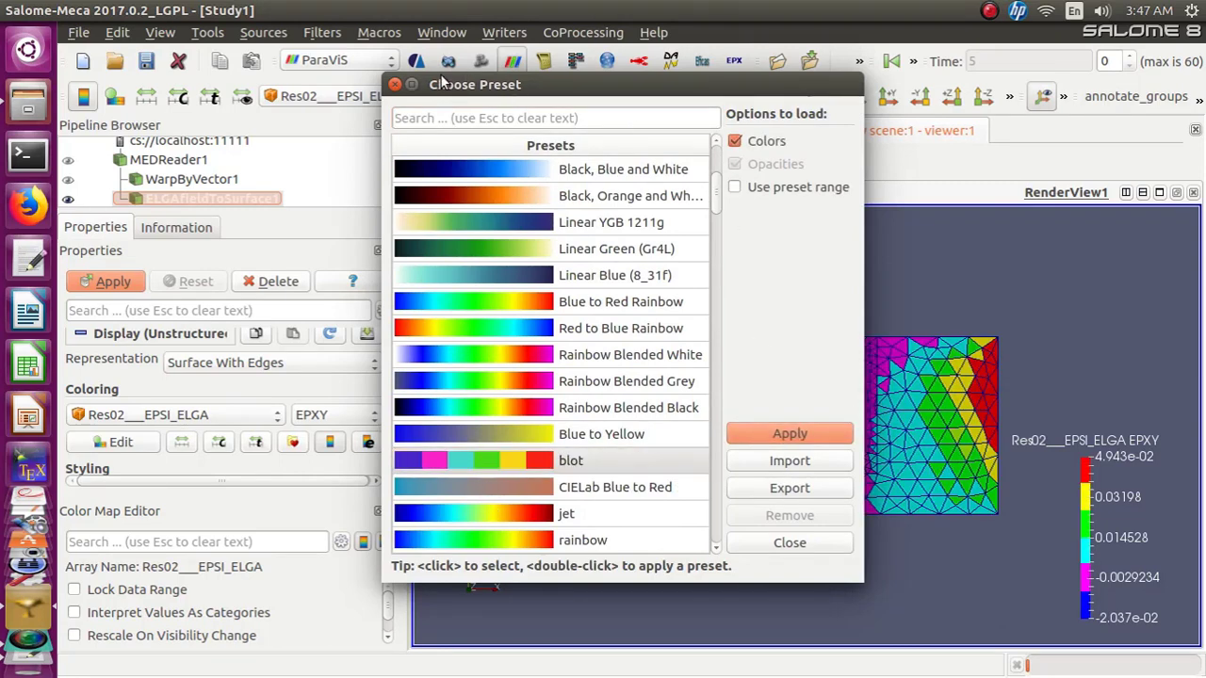
left_click(395, 83)
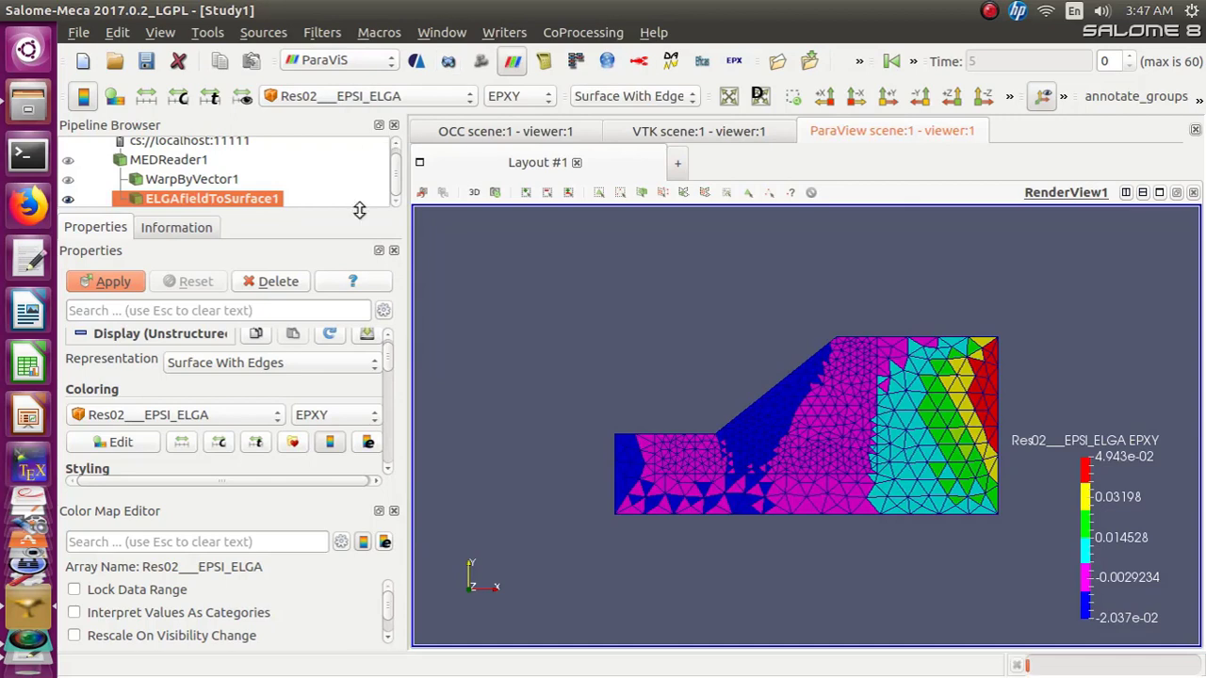
Apply the Blue to Red Rainbow preset to the color map and close the preset chooser
left_click(291, 442)
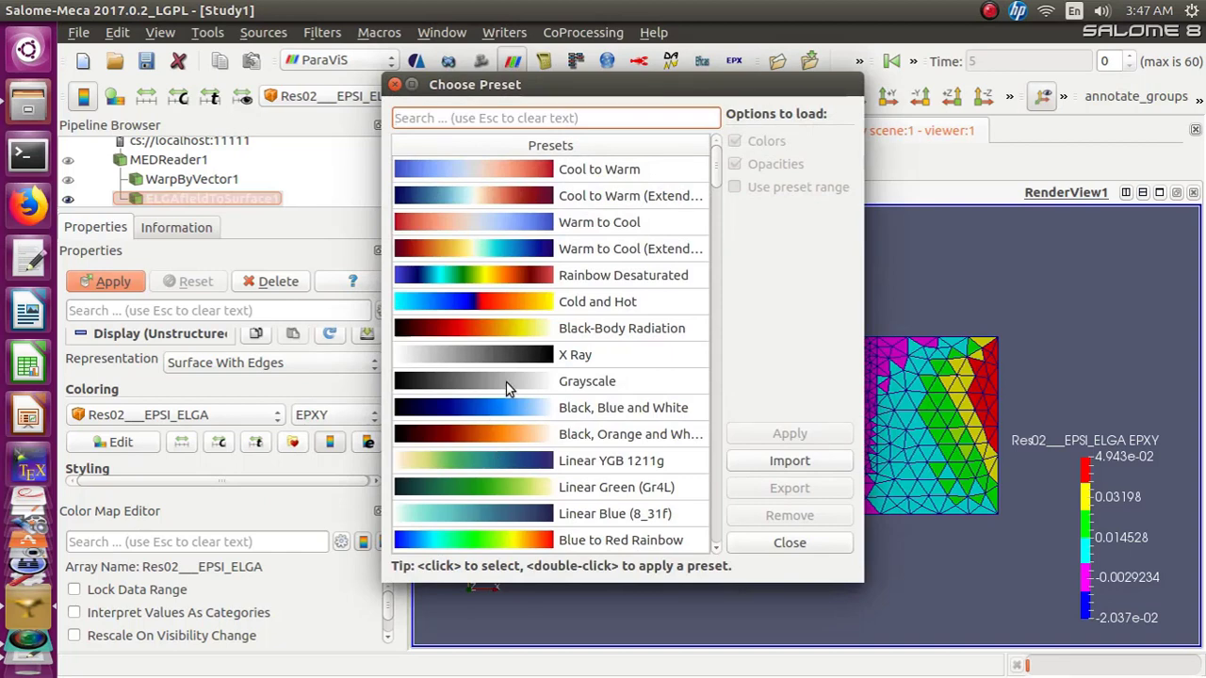
scroll(505, 382, "down", 2)
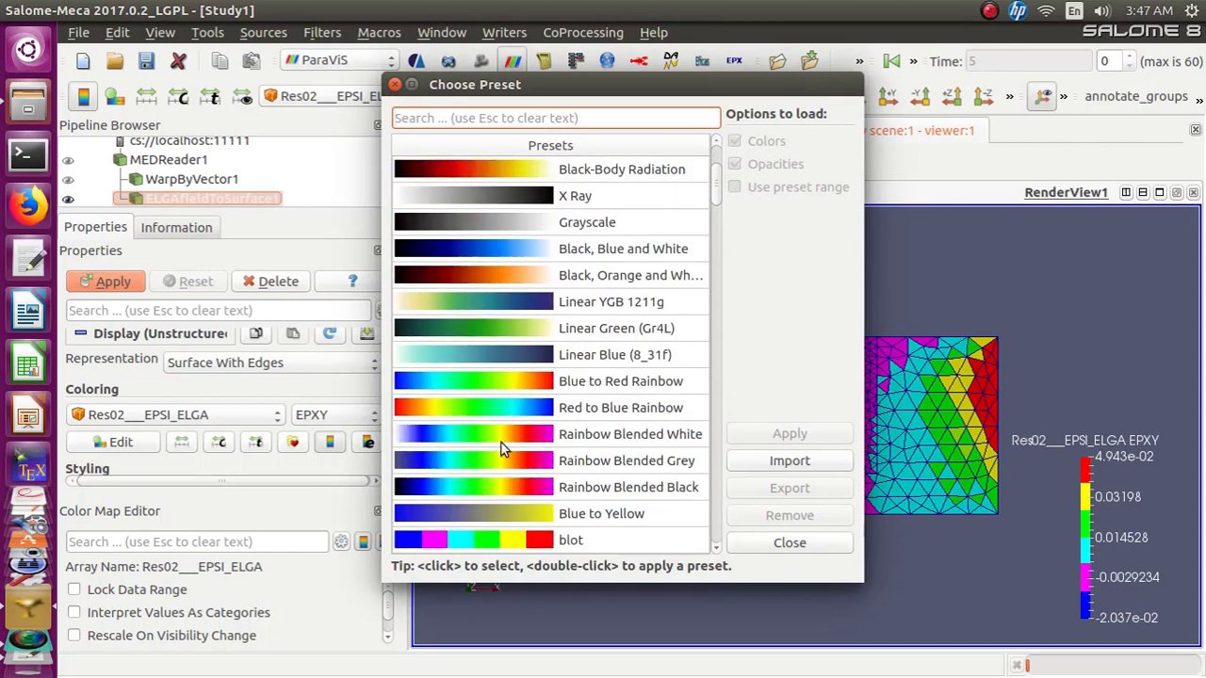
left_click(491, 382)
left_click(764, 442)
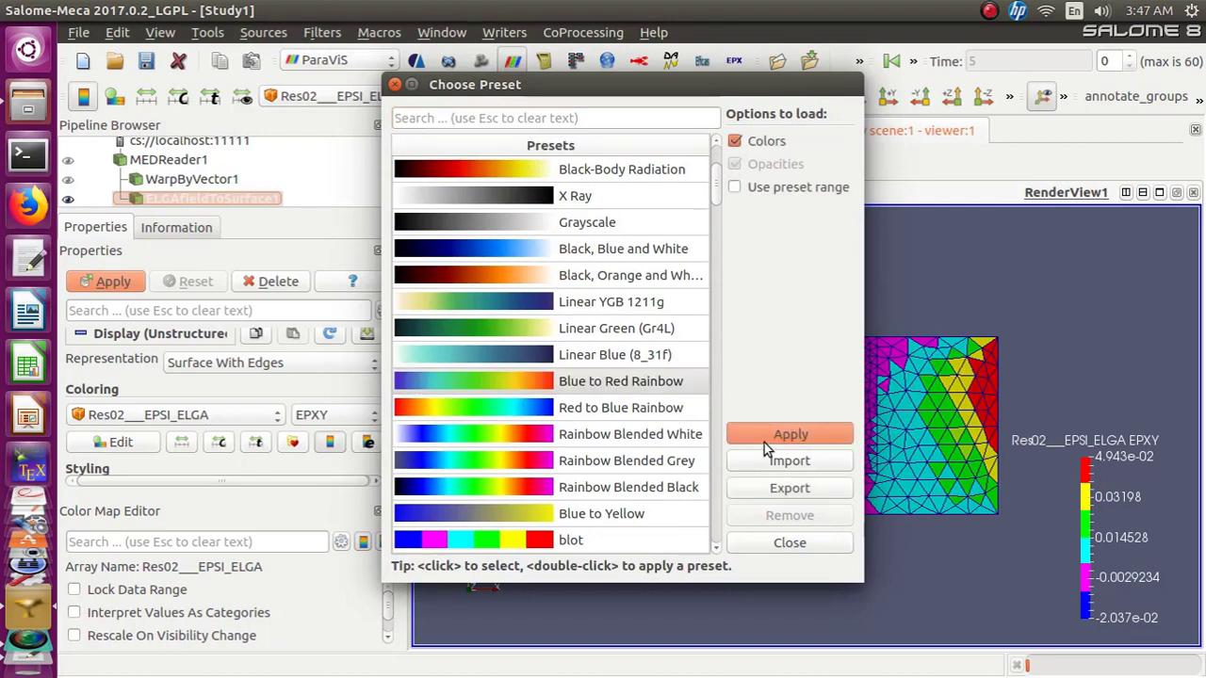
left_click(394, 84)
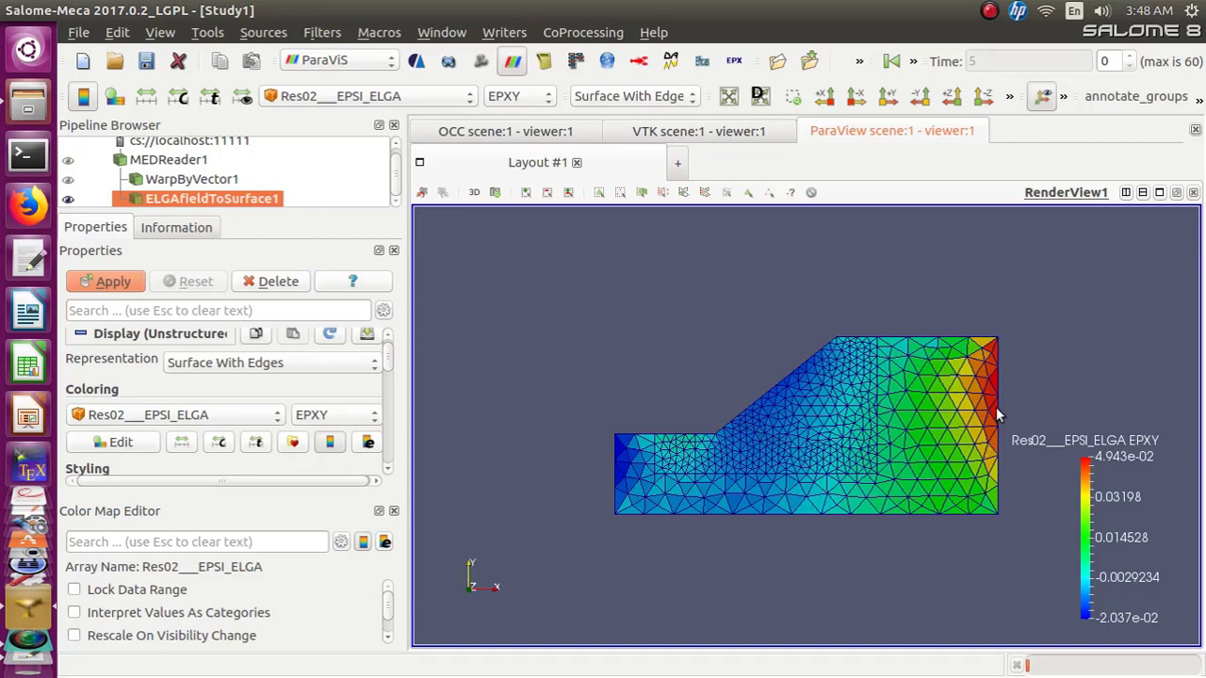
Color ELGAfieldToSurface1 by the EPYY component, then by the EPXX component of Res02___EPSI_ELGA_Vector
left_click(546, 96)
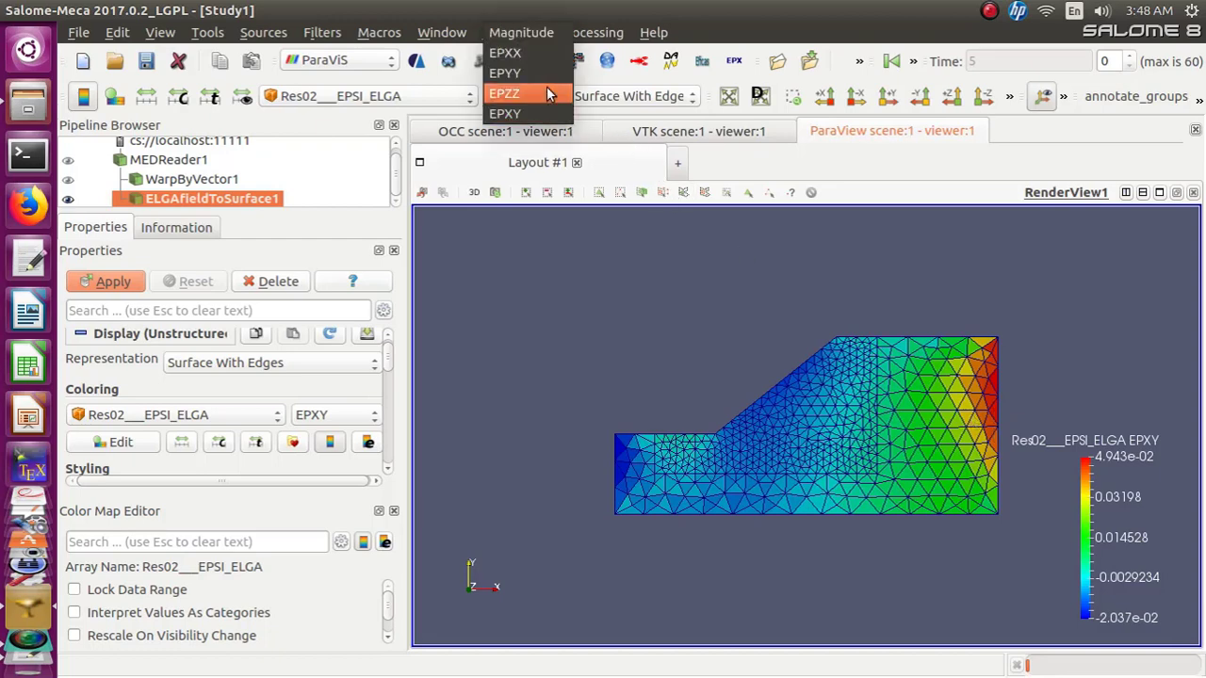
left_click(543, 73)
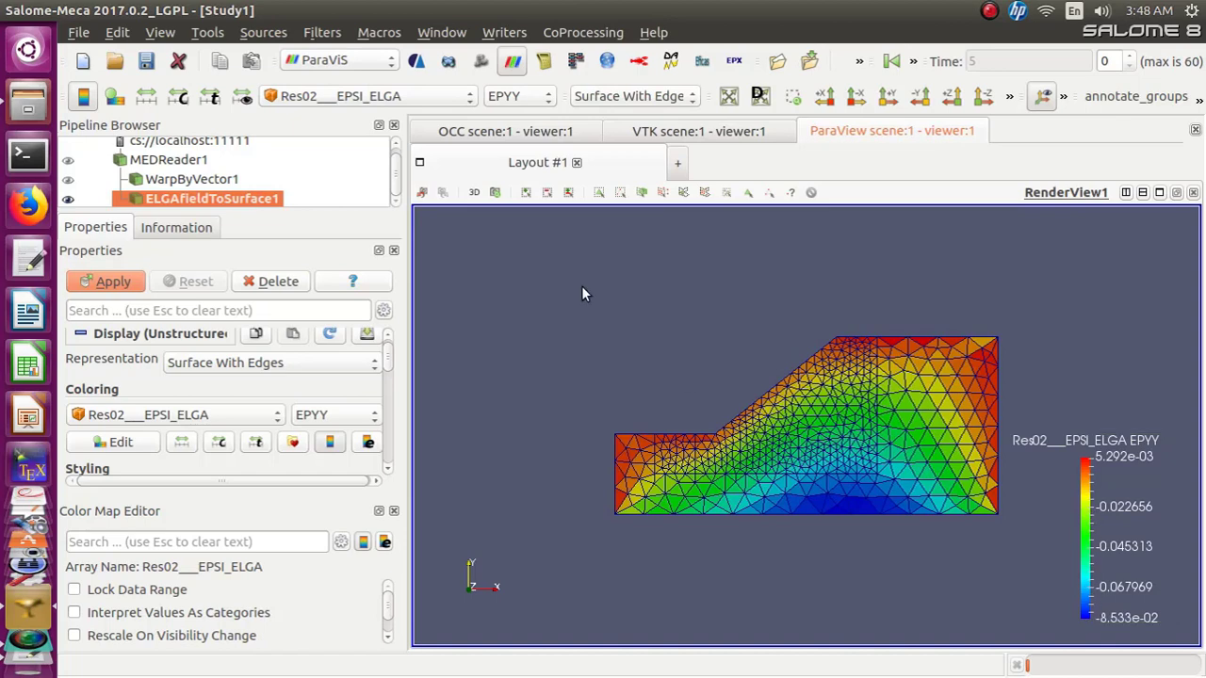
left_click(469, 98)
left_click(460, 115)
left_click(549, 105)
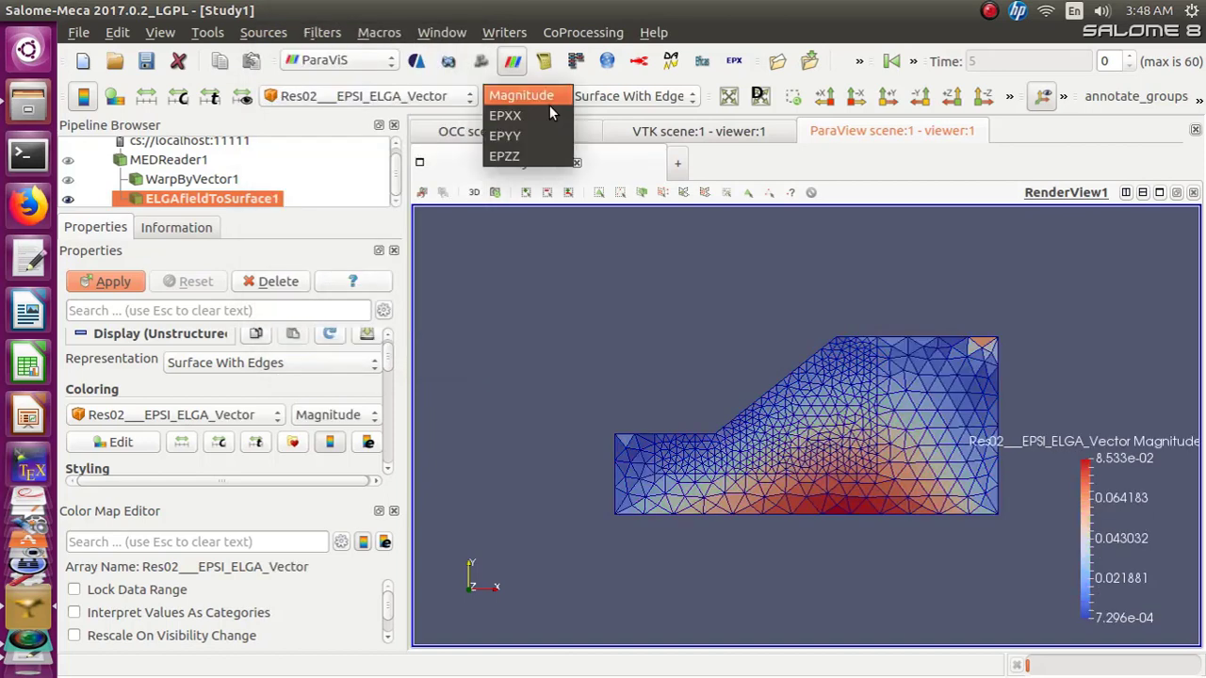
left_click(538, 117)
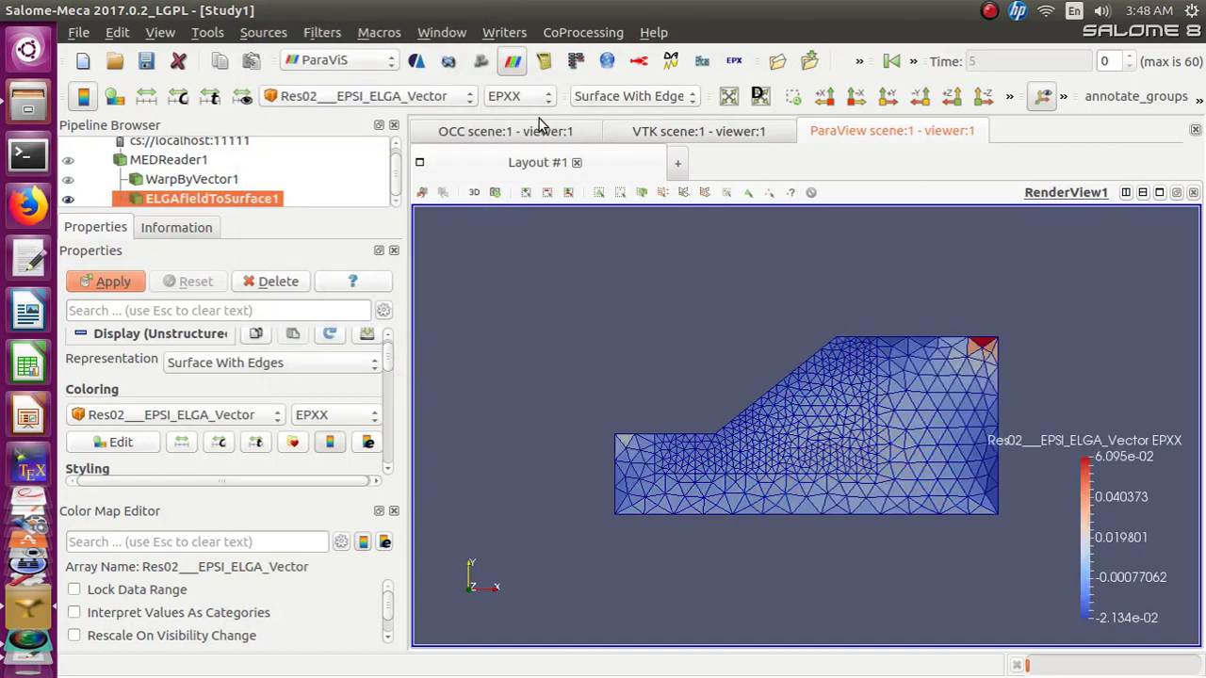
Color ELGAfieldToSurface1 by the EPYY component, then by the EPZZ component of Res02___EPSI_ELGA_Vector
left_click(547, 98)
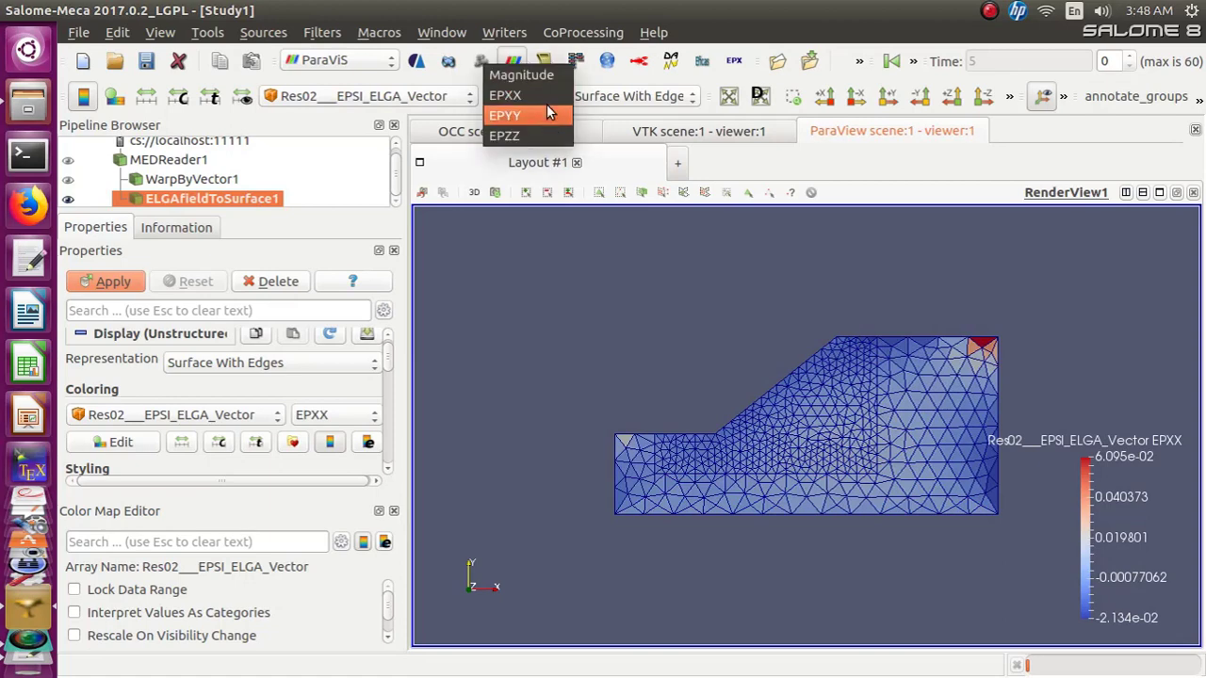
left_click(543, 111)
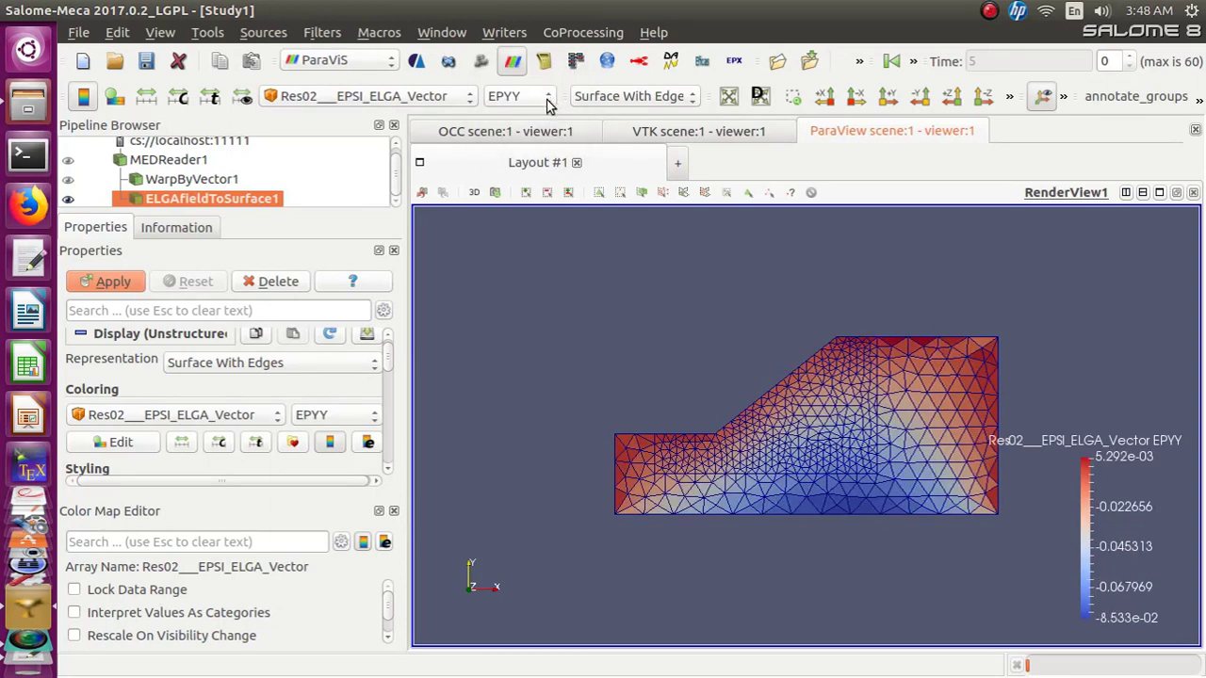
left_click(546, 98)
left_click(539, 115)
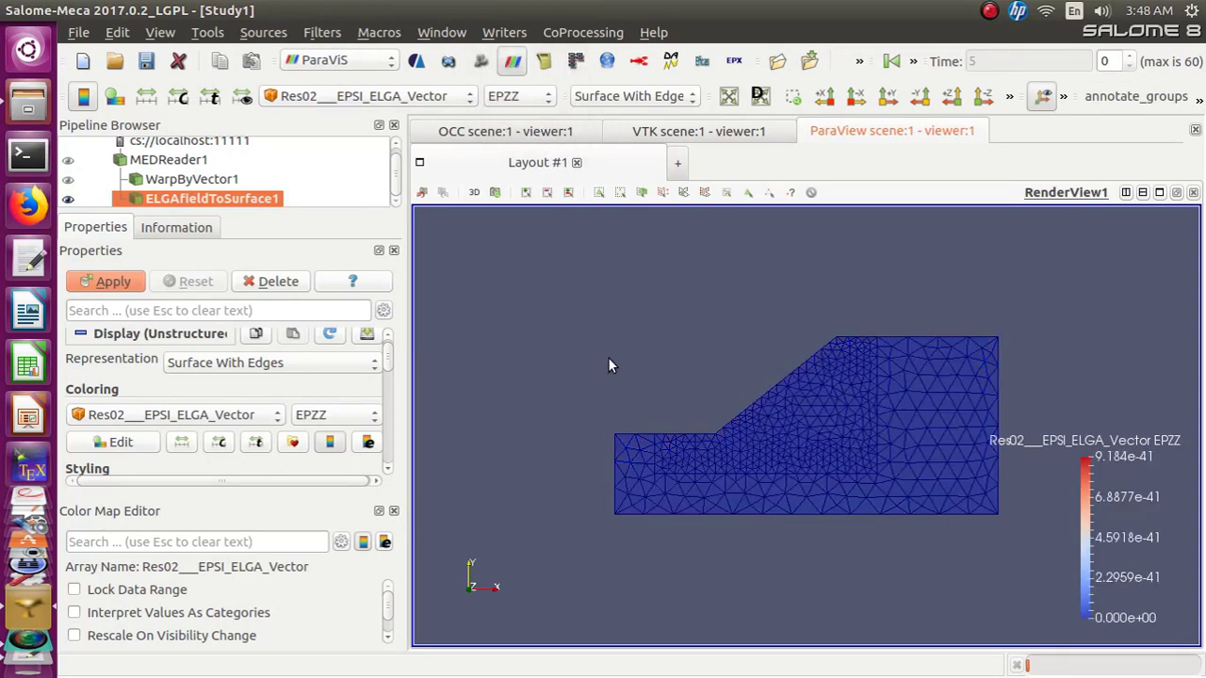
Color ELGAfieldToSurface1 by the SIXY component of Res02___SIGM_ELGA and apply
left_click(469, 100)
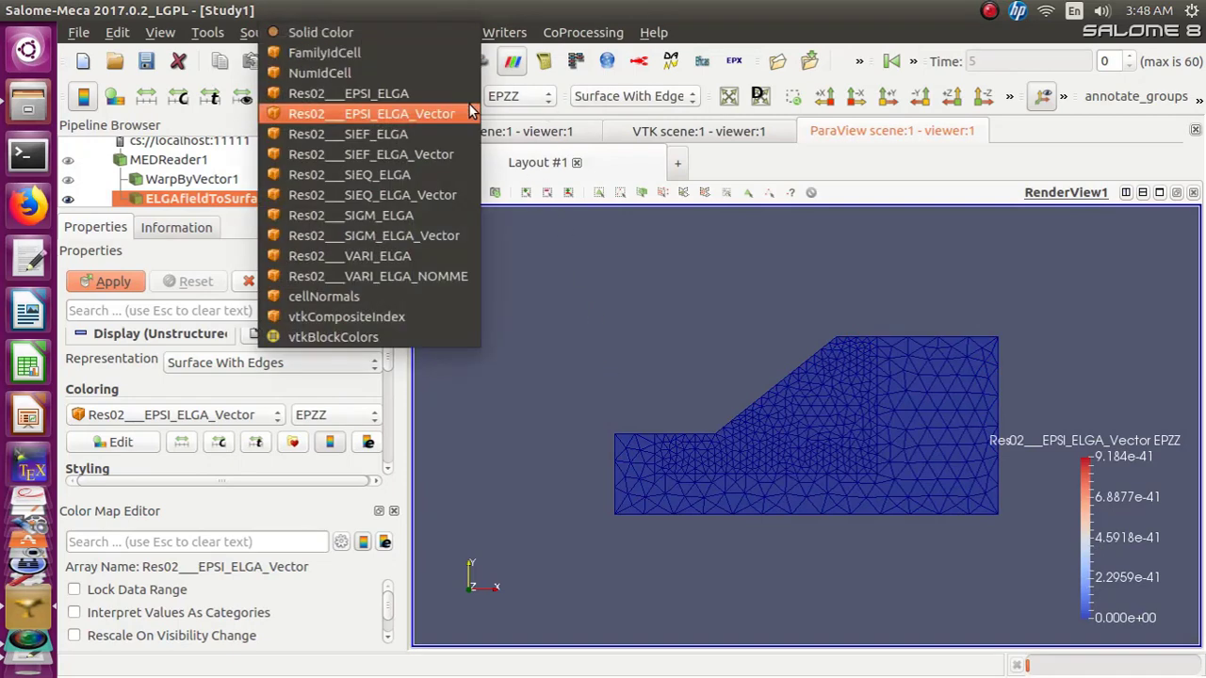
left_click(446, 215)
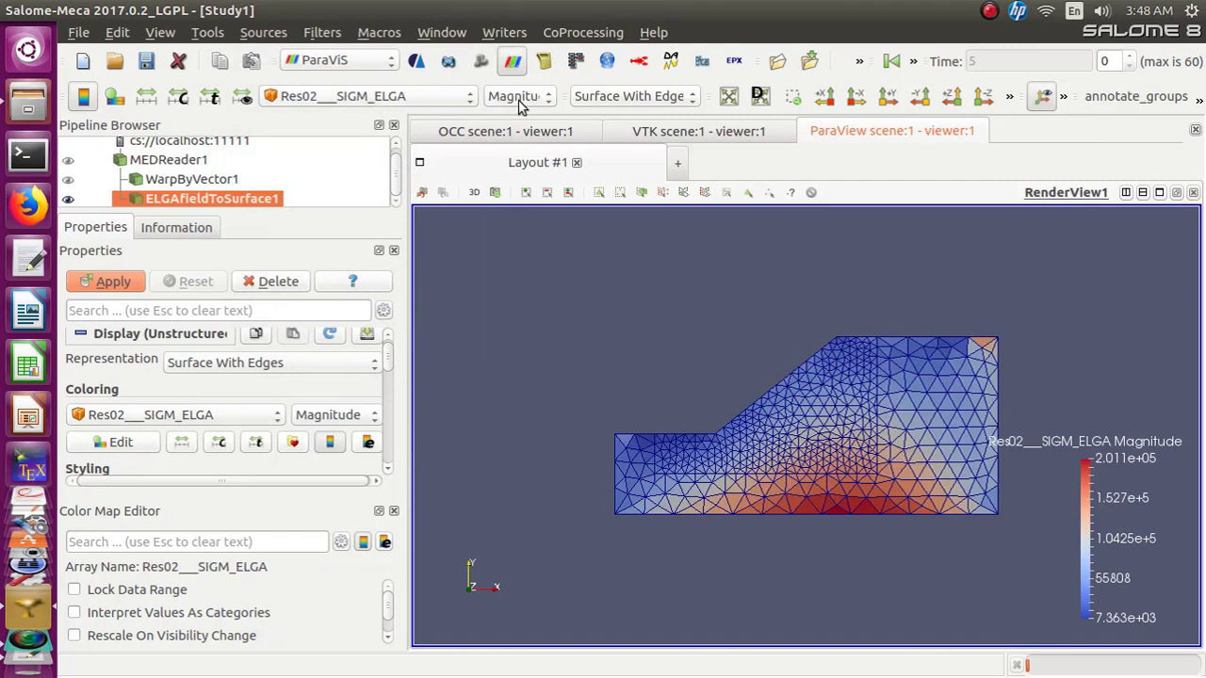
left_click(549, 100)
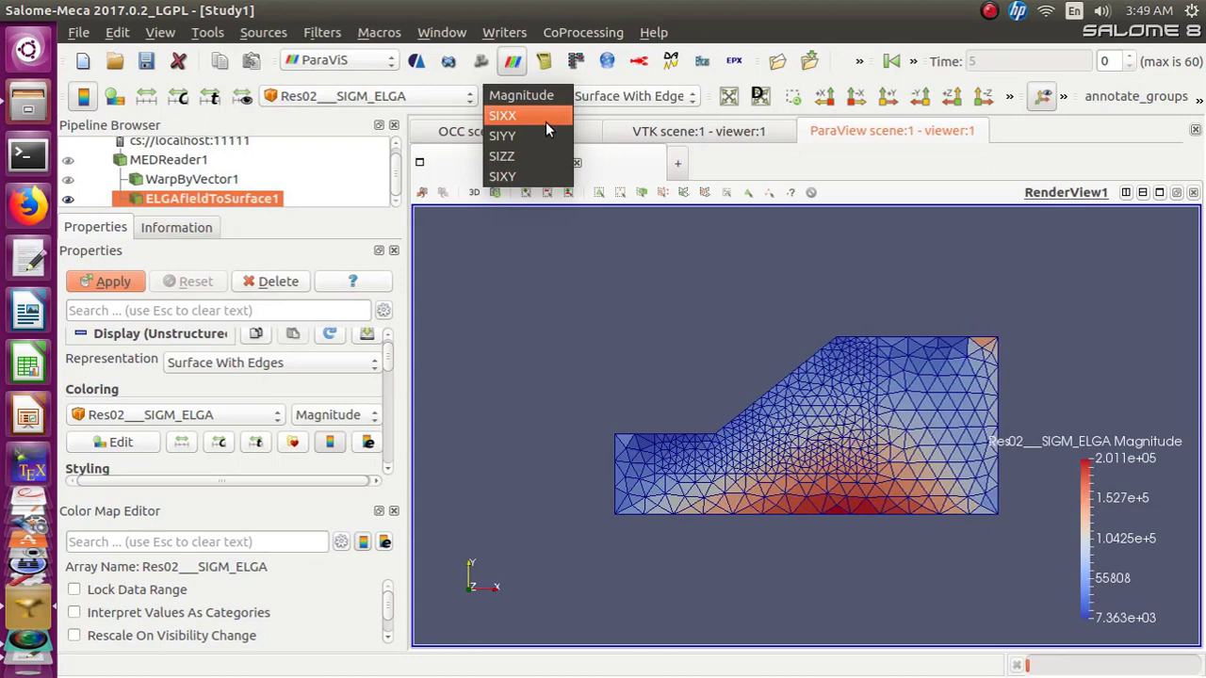
left_click(535, 177)
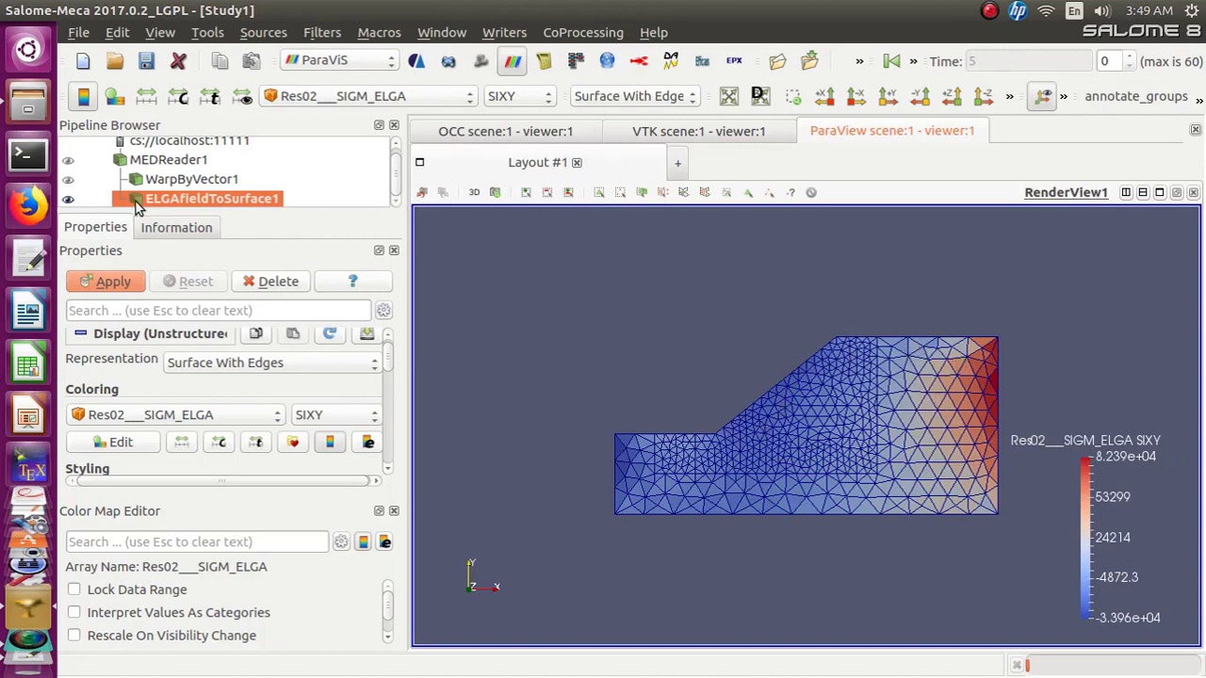
left_click(114, 284)
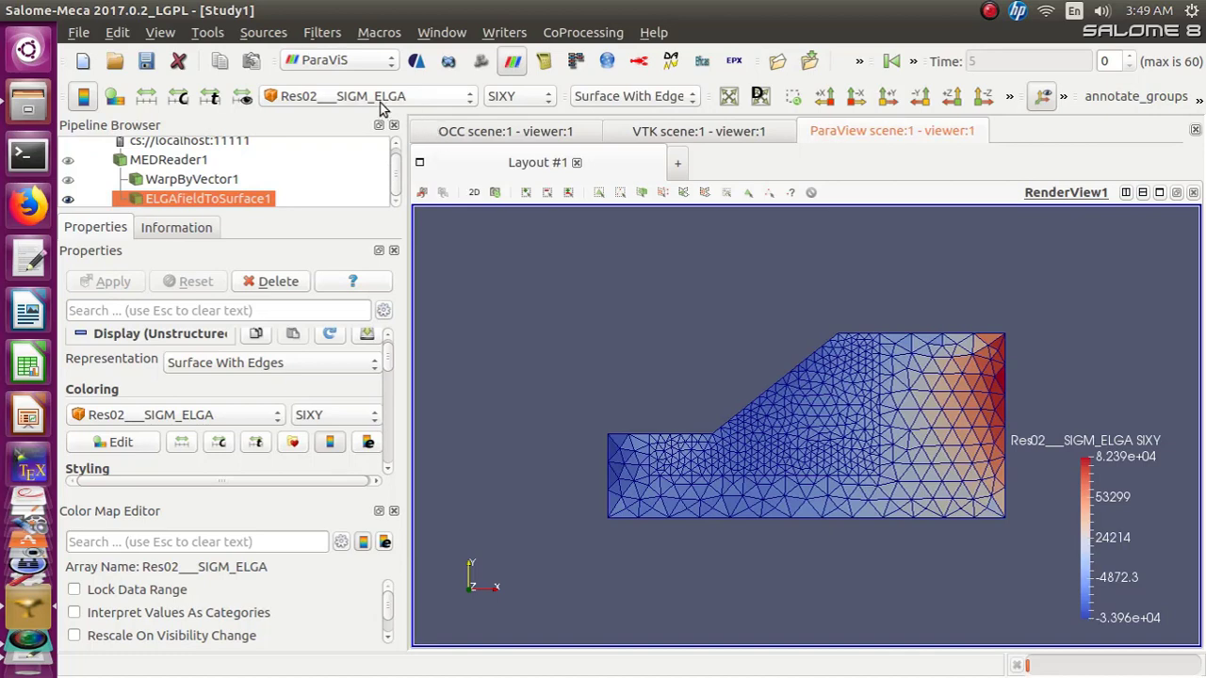
Apply the Red to Blue Rainbow preset to the color map and close the preset chooser
left_click(293, 445)
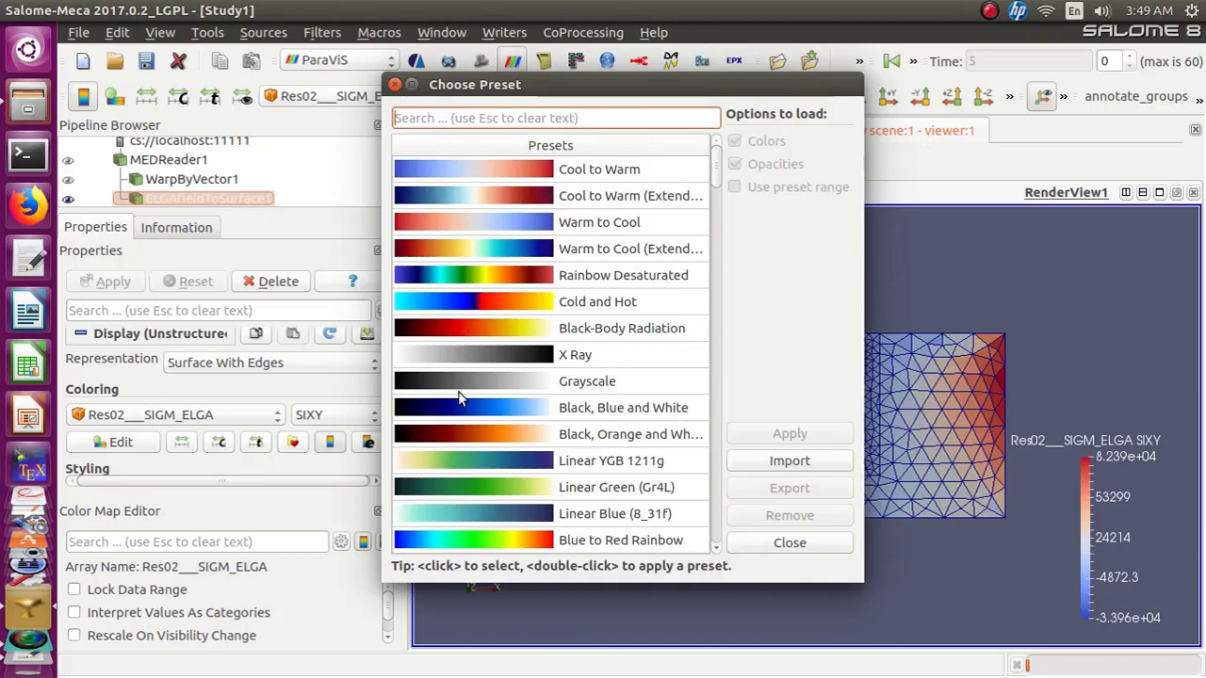
scroll(504, 358, "down", 2)
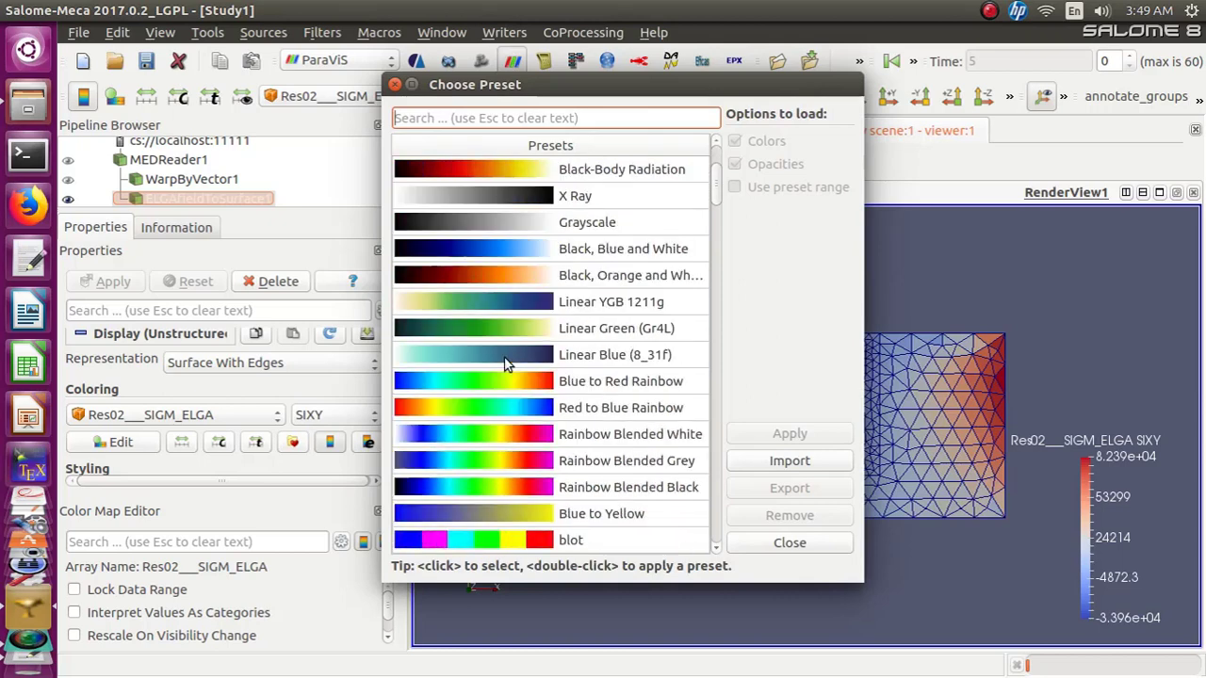
left_click(505, 405)
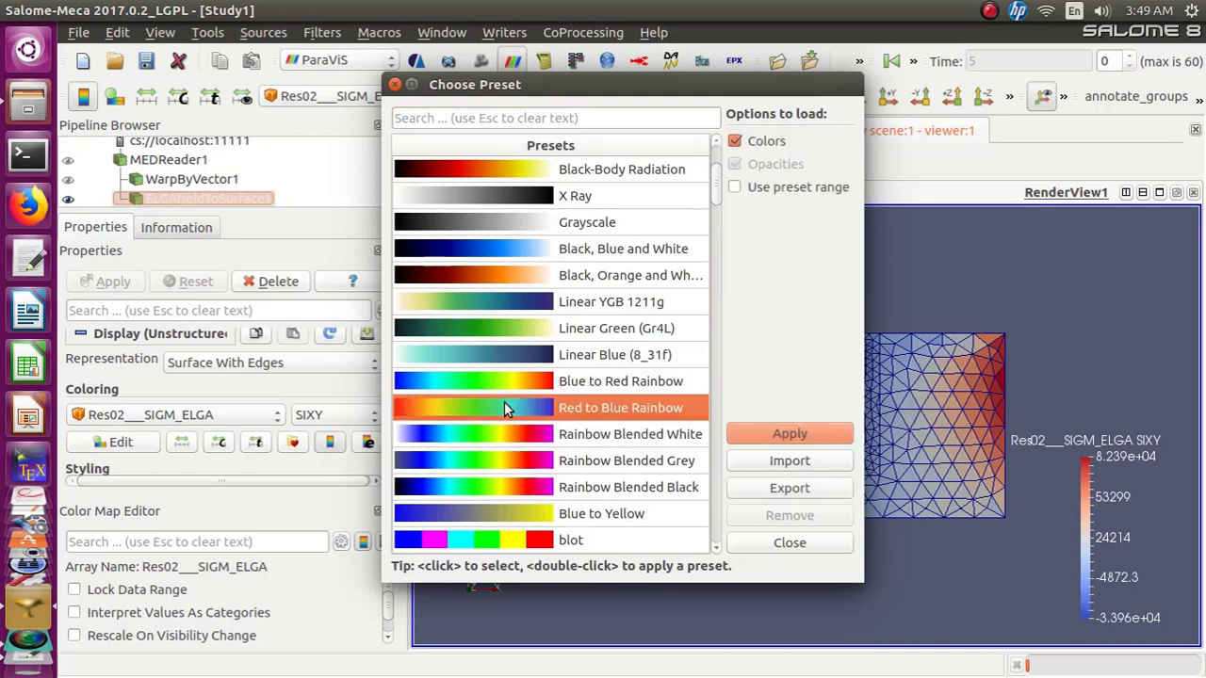
left_click(833, 436)
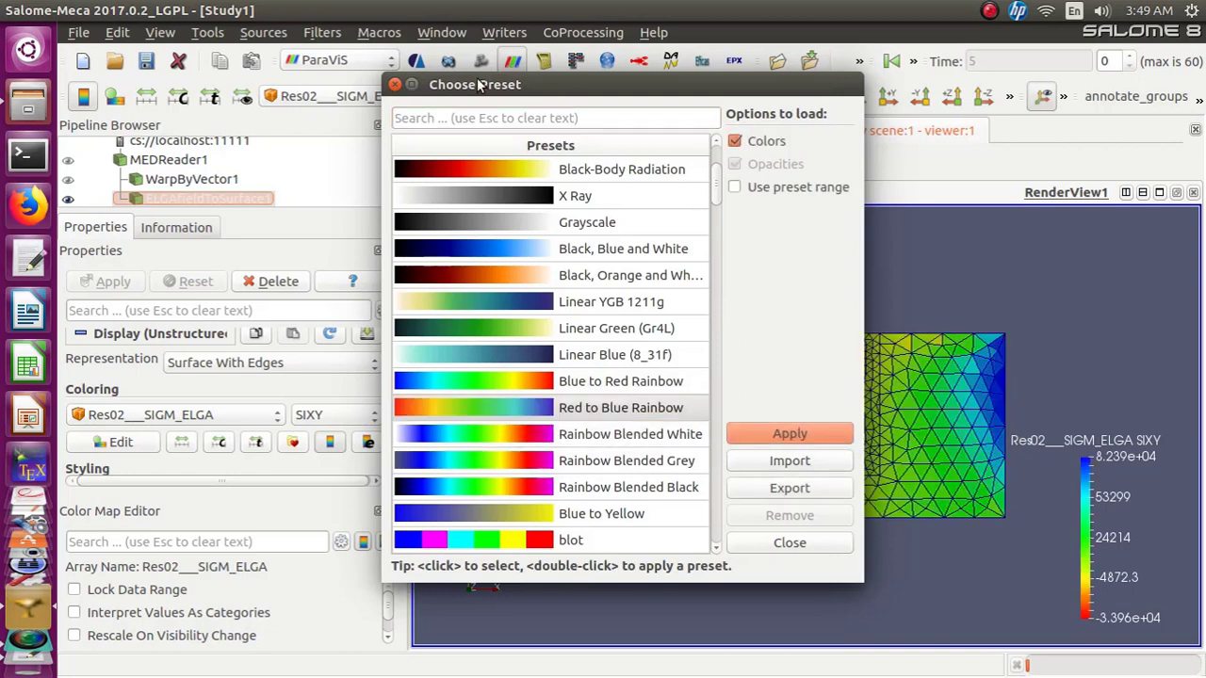
left_click(395, 84)
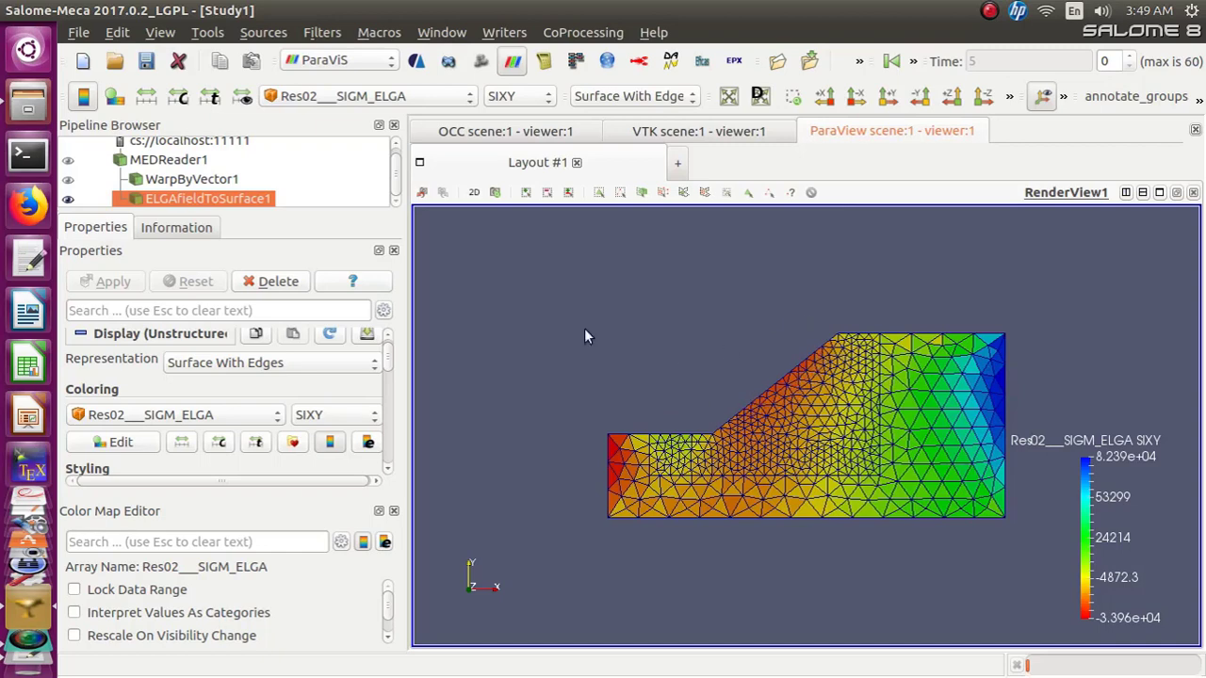
Color ELGAfieldToSurface1 by the VMIS component of Res02___SIEQ_ELGA
left_click(469, 97)
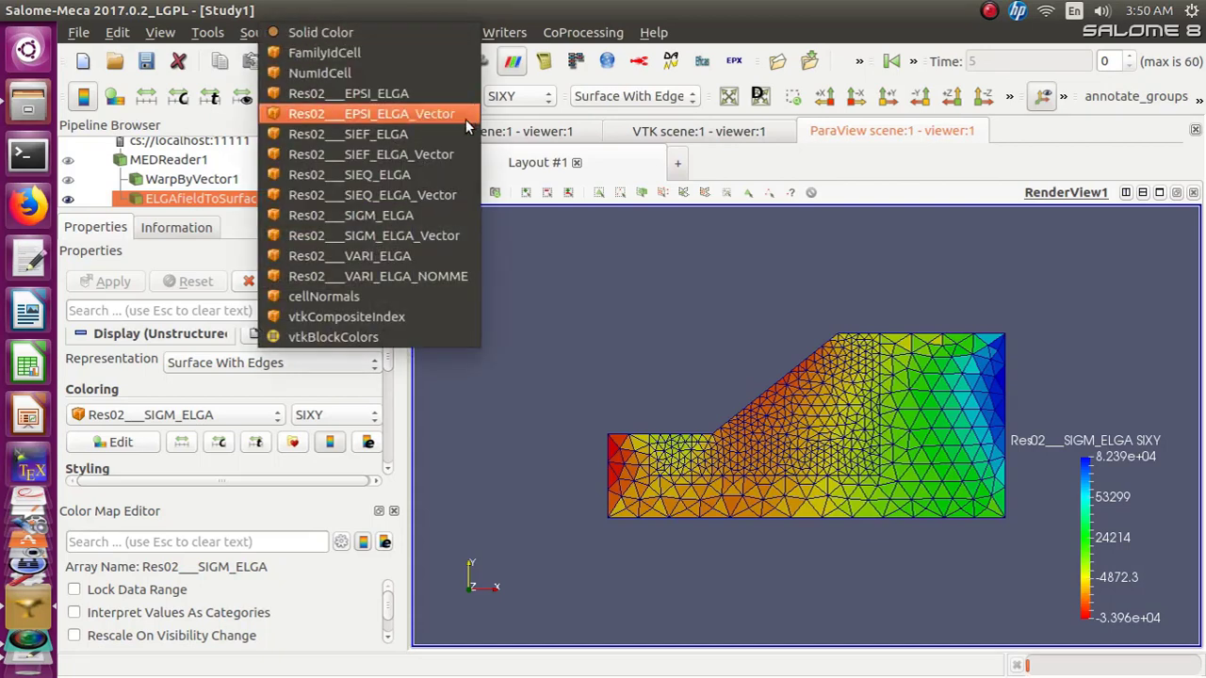
left_click(441, 175)
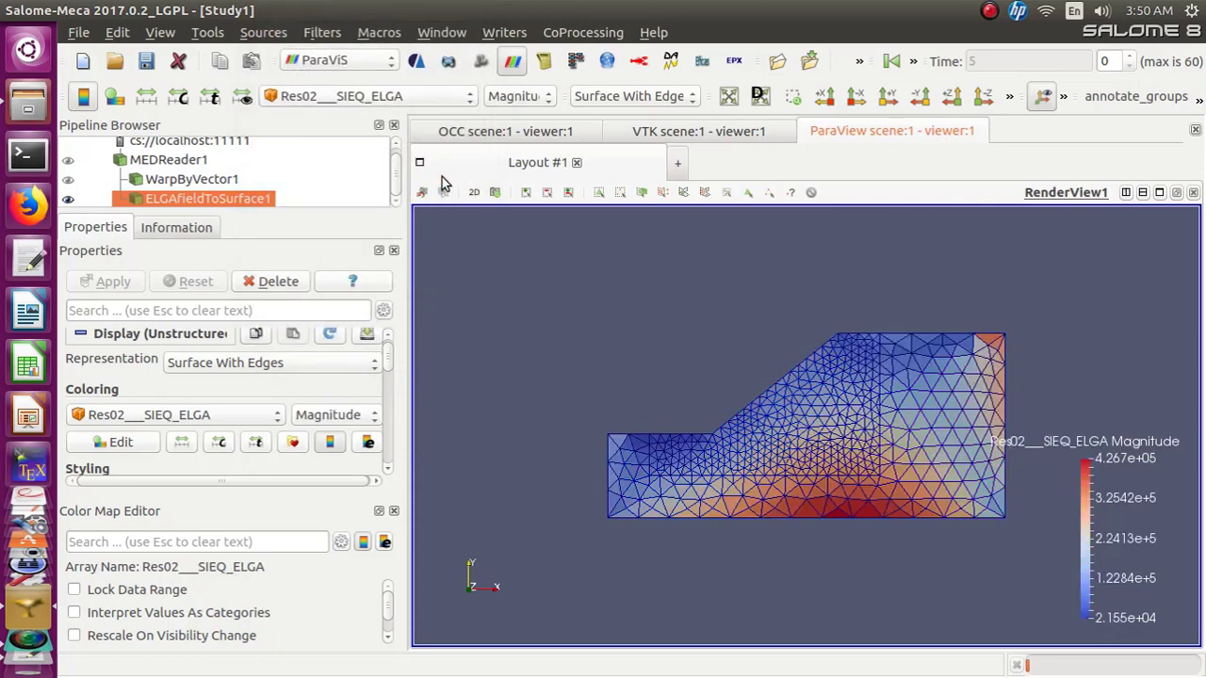
left_click(543, 100)
left_click(542, 116)
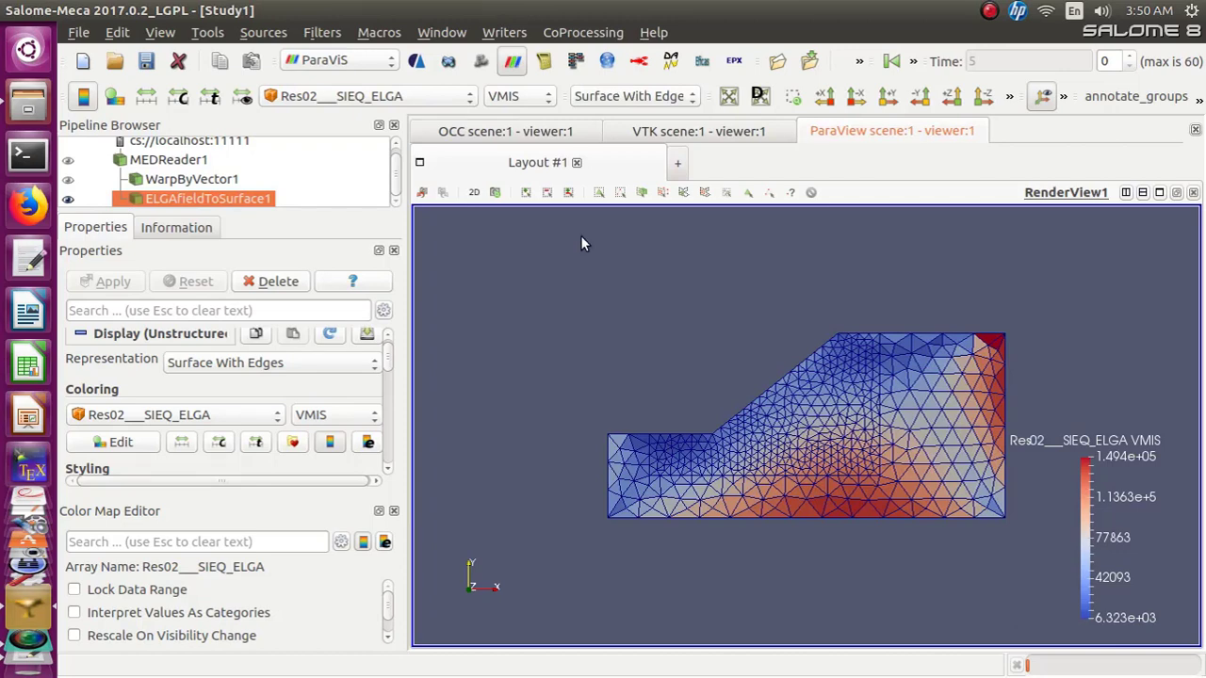
Switch the coloring component to TRIAX, then back to VMIS
left_click(547, 97)
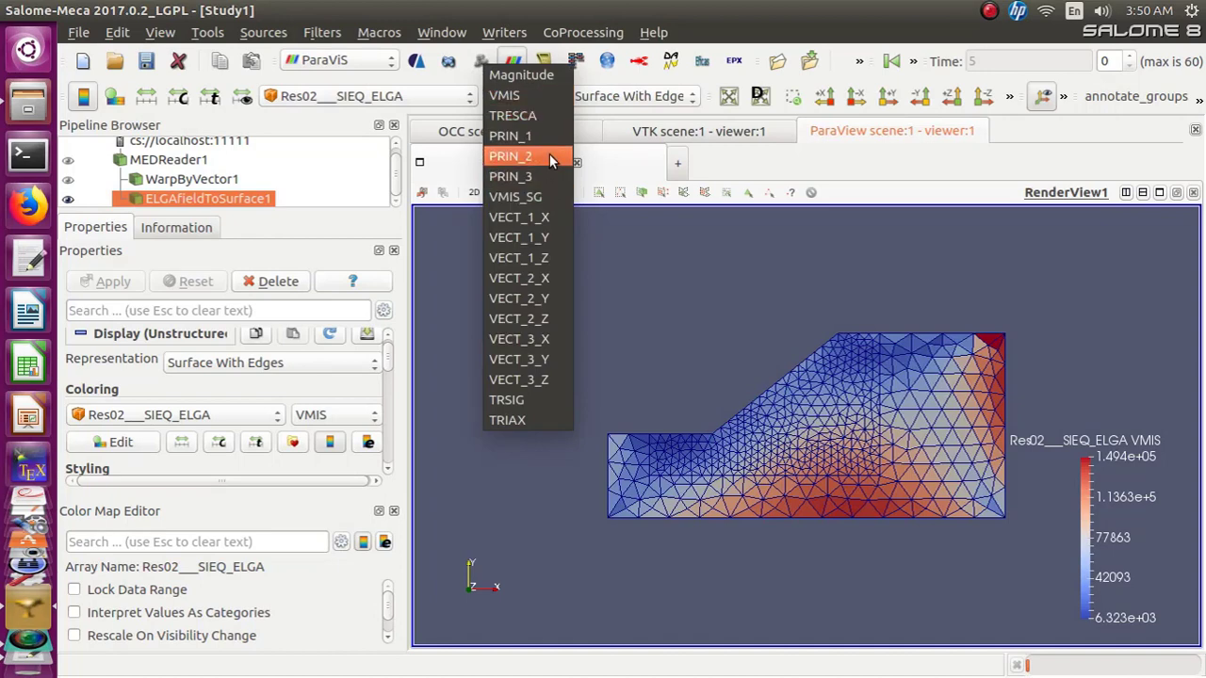
left_click(544, 100)
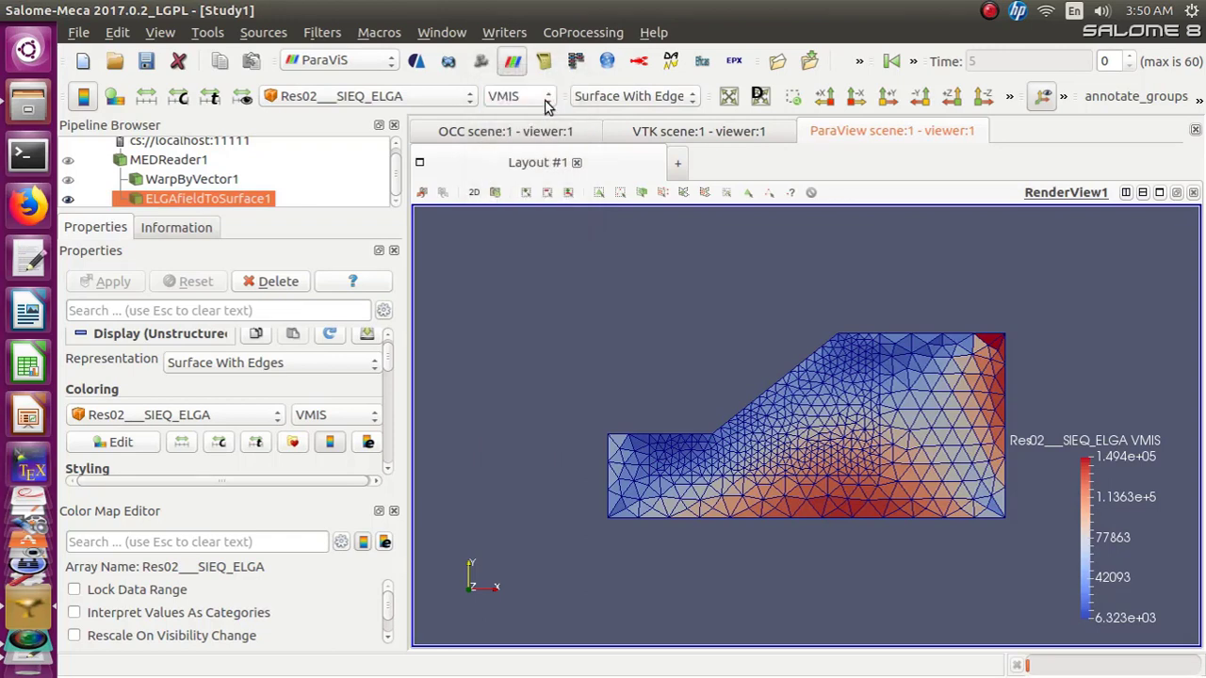
left_click(545, 99)
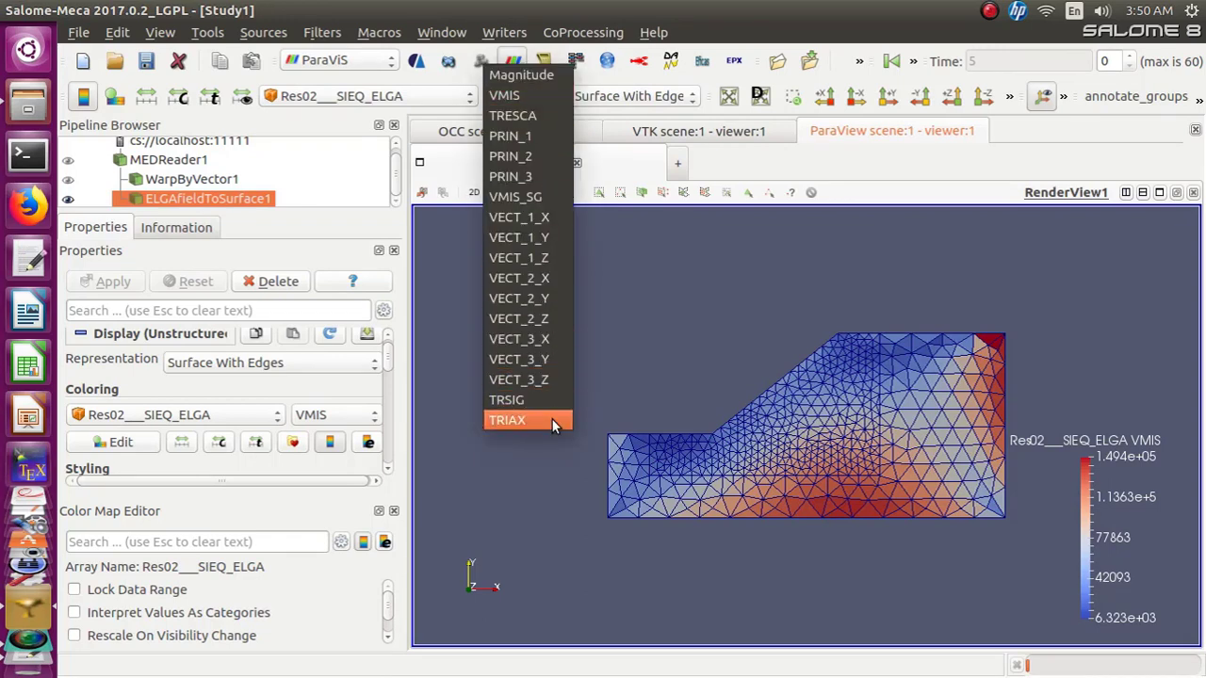
left_click(551, 420)
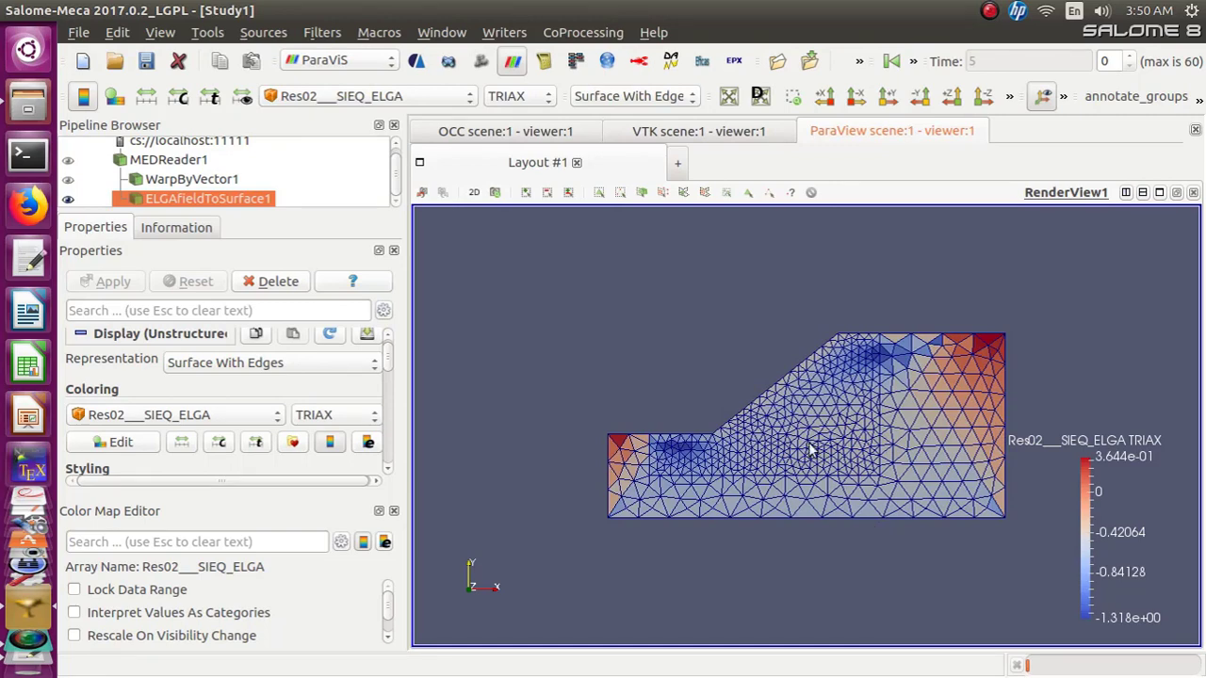
left_click(545, 100)
left_click(537, 49)
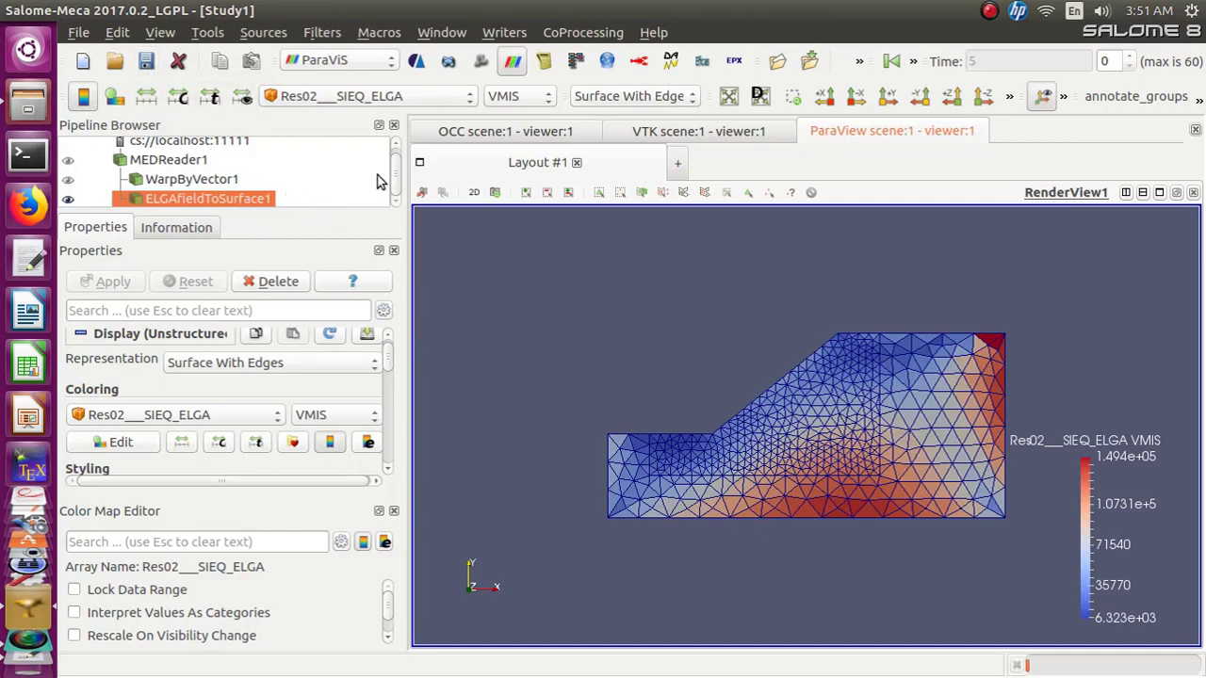
Save the study
left_click_drag(395, 181, 391, 161)
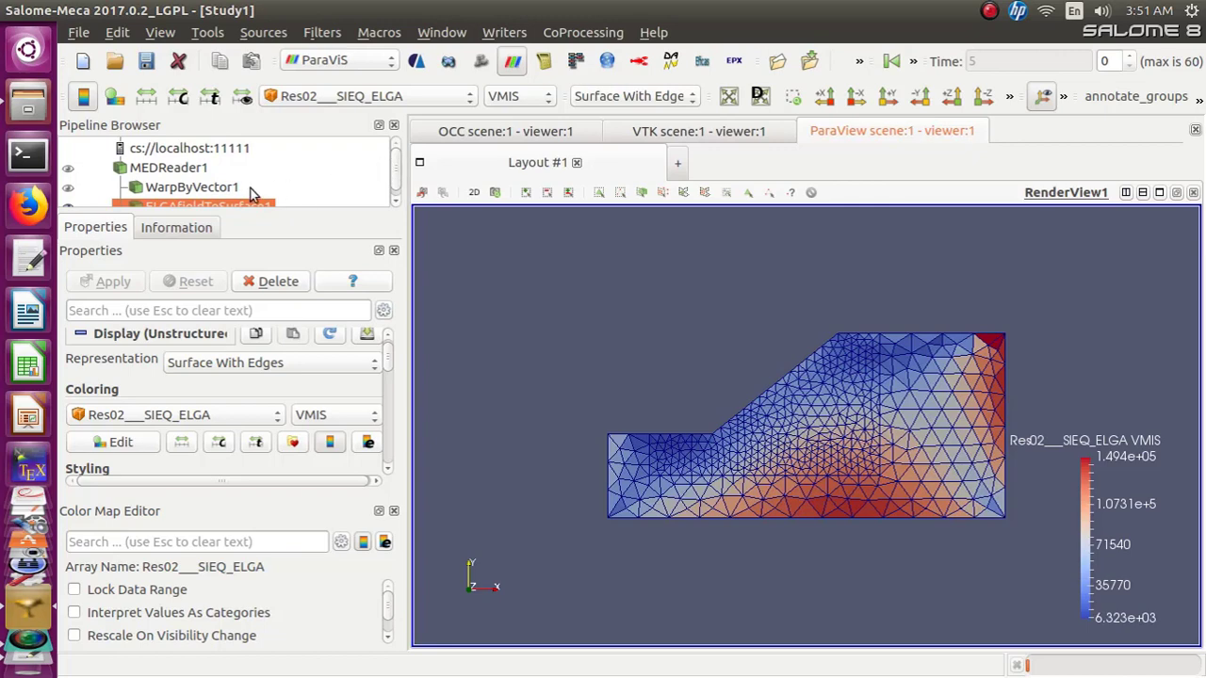
left_click(393, 201)
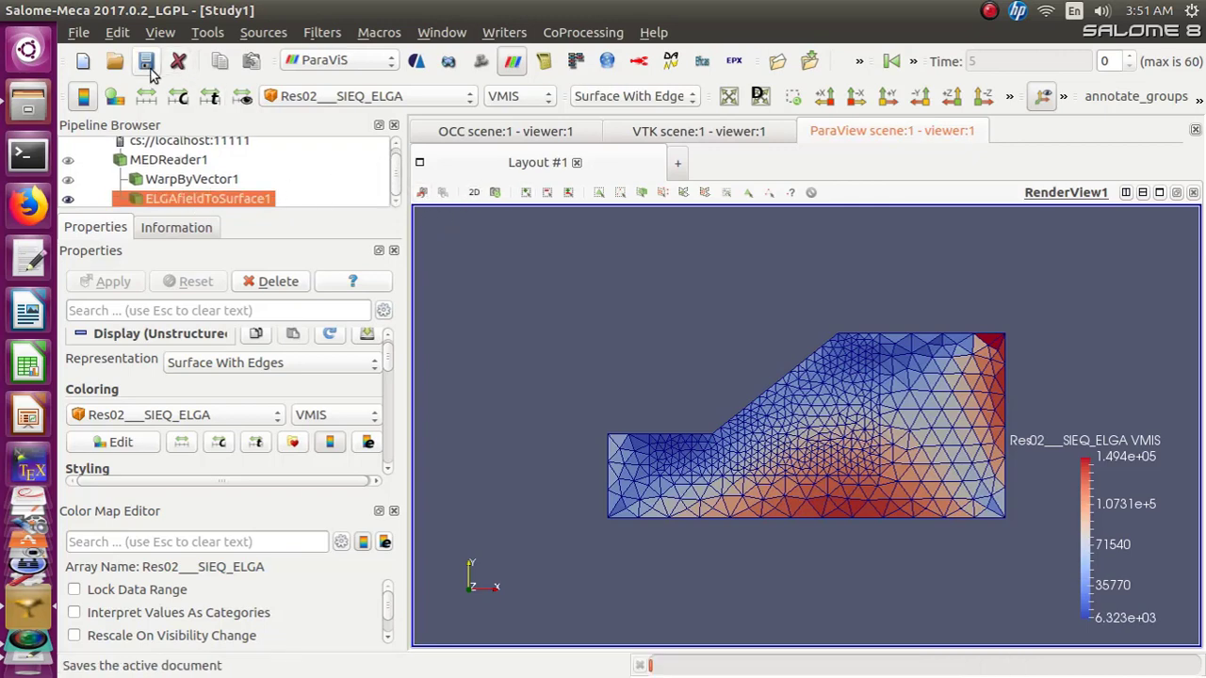
left_click(148, 62)
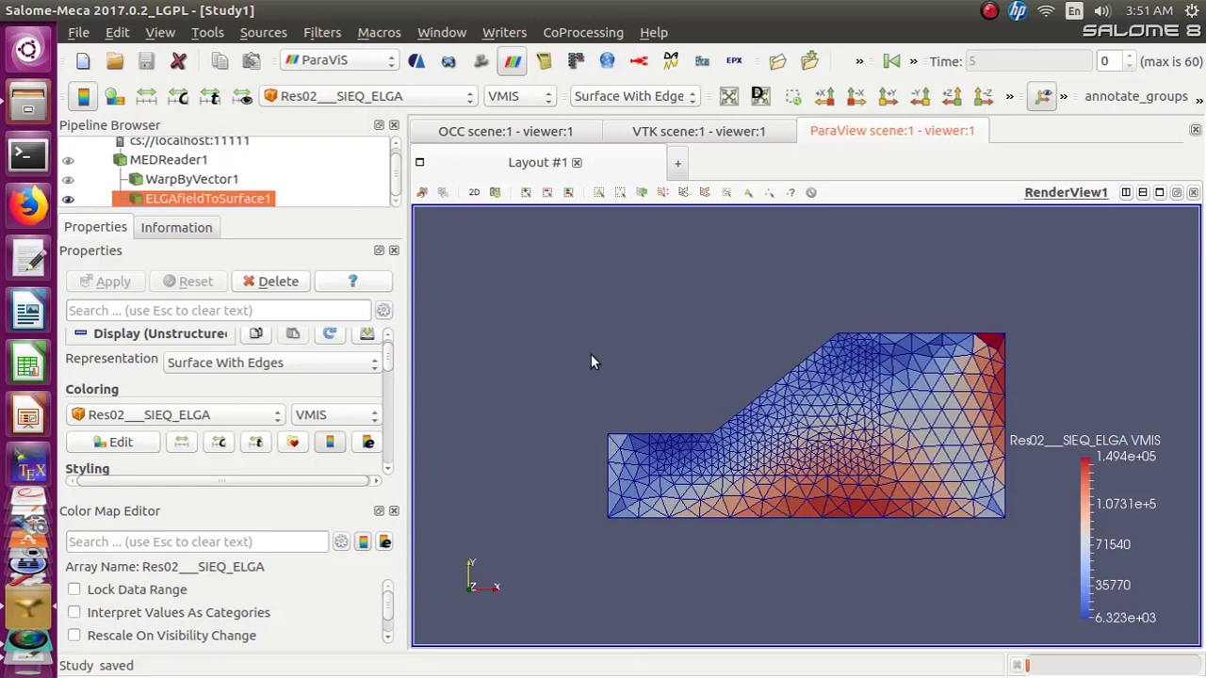